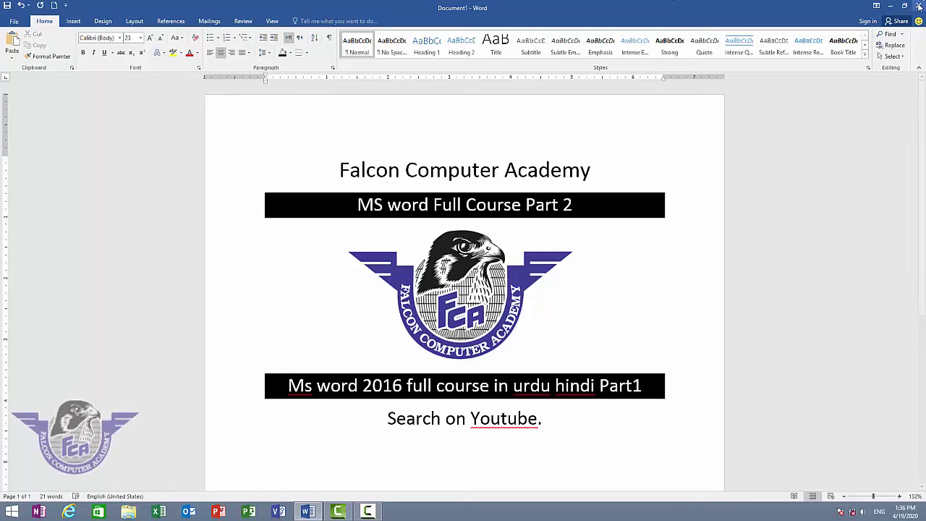
Step: Open the Insert tab's Table menu and close it without inserting a table
{"action": "left_click", "coordinate": [74, 22]}
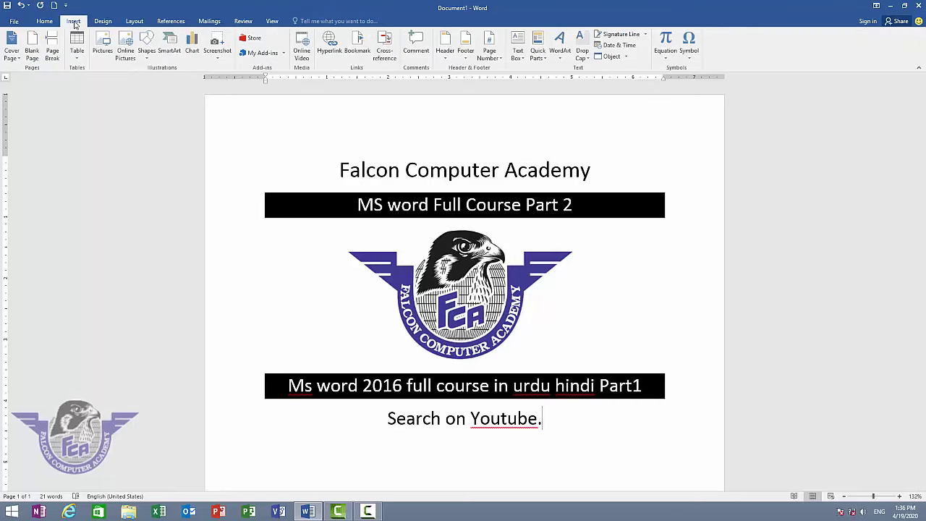
{"action": "left_click", "coordinate": [76, 58]}
{"action": "left_click", "coordinate": [75, 61]}
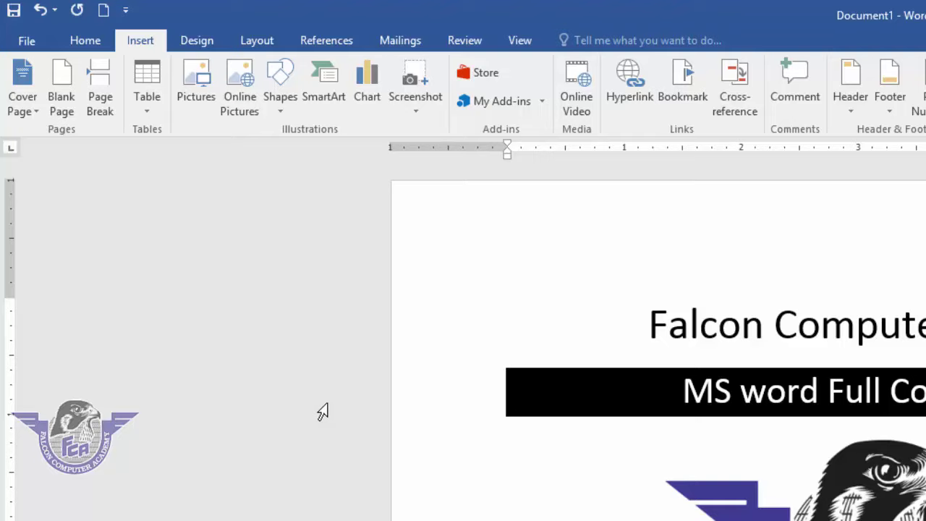
Step: Create a new blank document, Document2, from File > New and show its Insert tools
{"action": "left_click", "coordinate": [26, 41]}
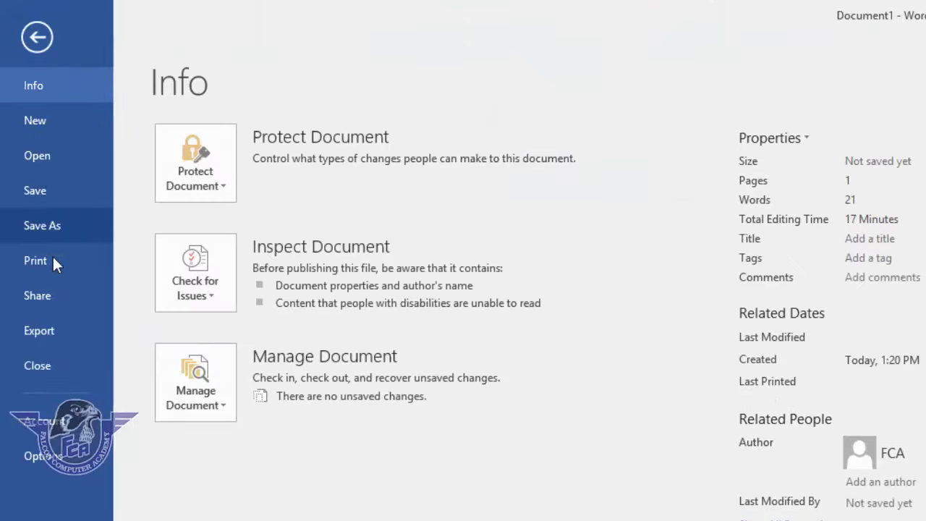
{"action": "left_click", "coordinate": [36, 123]}
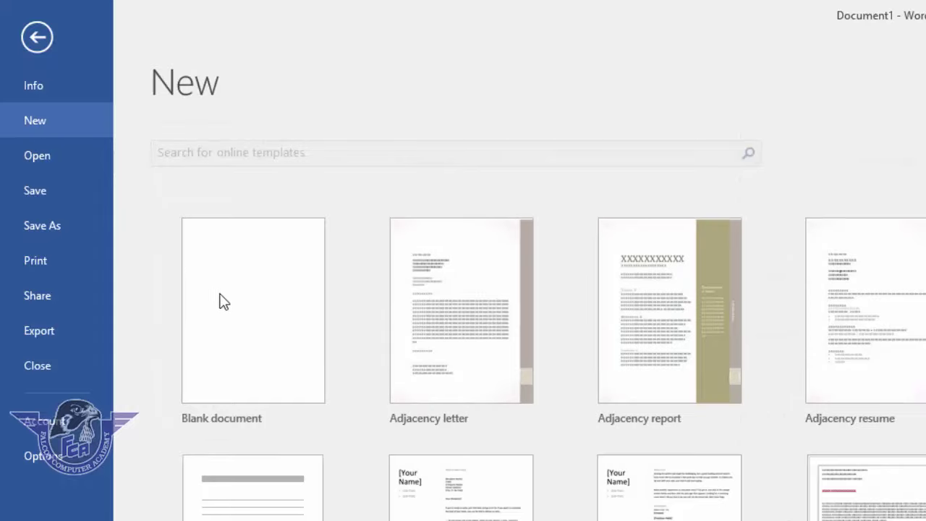
{"action": "left_click", "coordinate": [233, 321]}
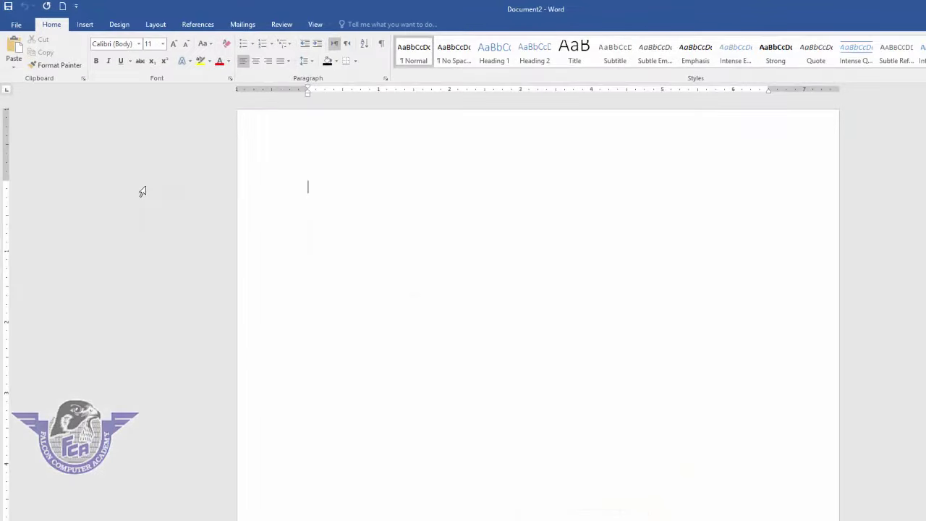
{"action": "left_click", "coordinate": [86, 26]}
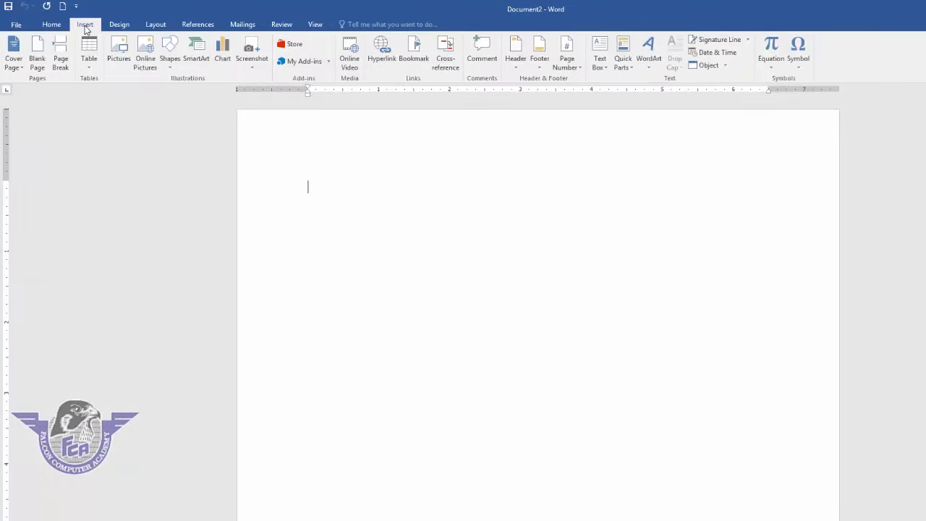
Step: Insert the fur-hooded woman photo from Falcon (E:) > Wallpaper > Wallpaper onto the page
{"action": "left_click", "coordinate": [134, 66]}
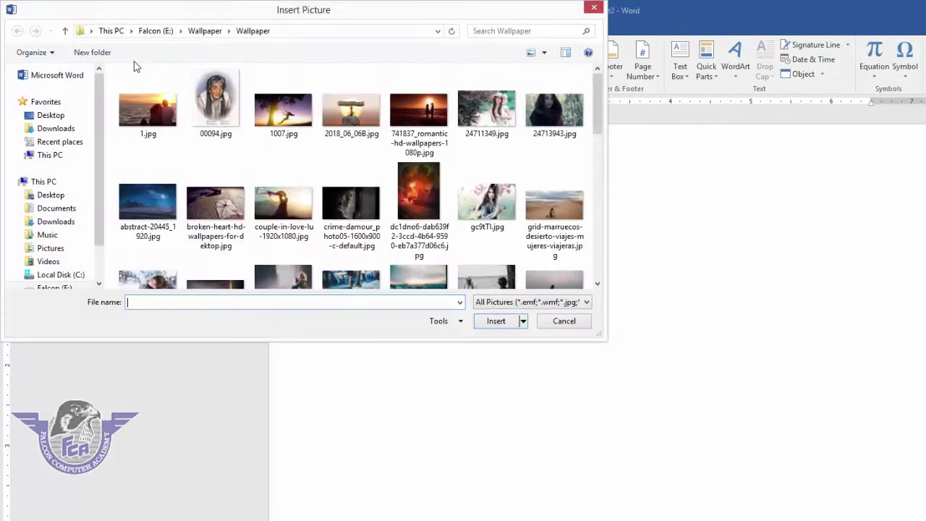
{"action": "left_click_drag", "start_coordinate": [183, 19], "coordinate": [392, 135]}
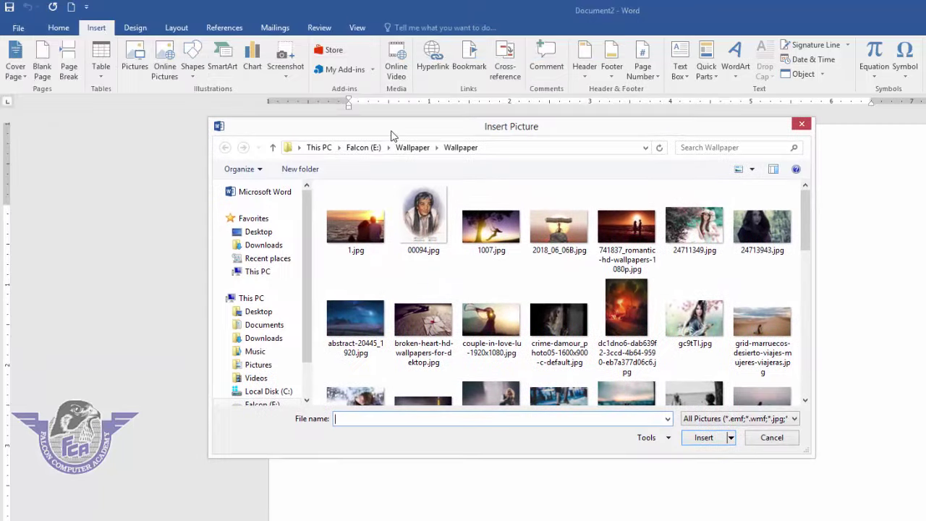
{"action": "mouse_move", "coordinate": [267, 325]}
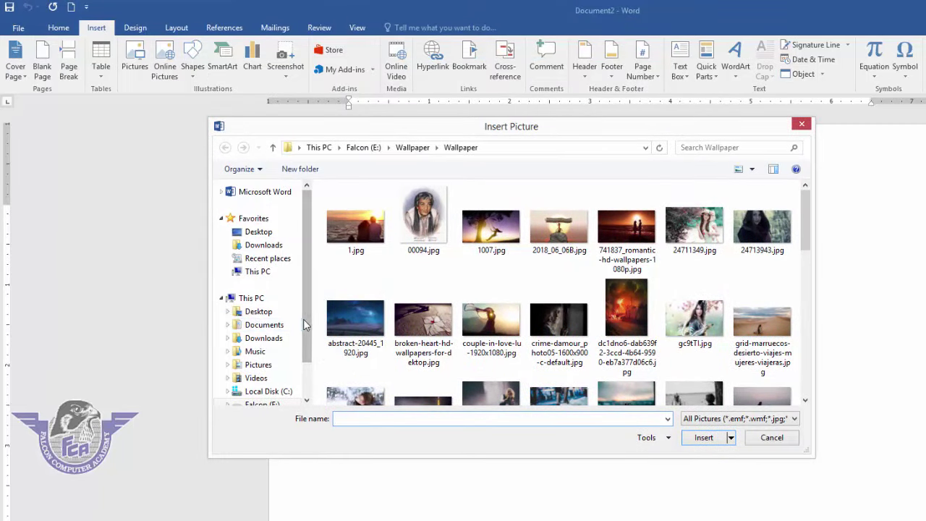
{"action": "scroll", "coordinate": [304, 326], "scroll_direction": "down", "scroll_amount": 1}
{"action": "scroll", "coordinate": [304, 326], "scroll_direction": "down", "scroll_amount": 1}
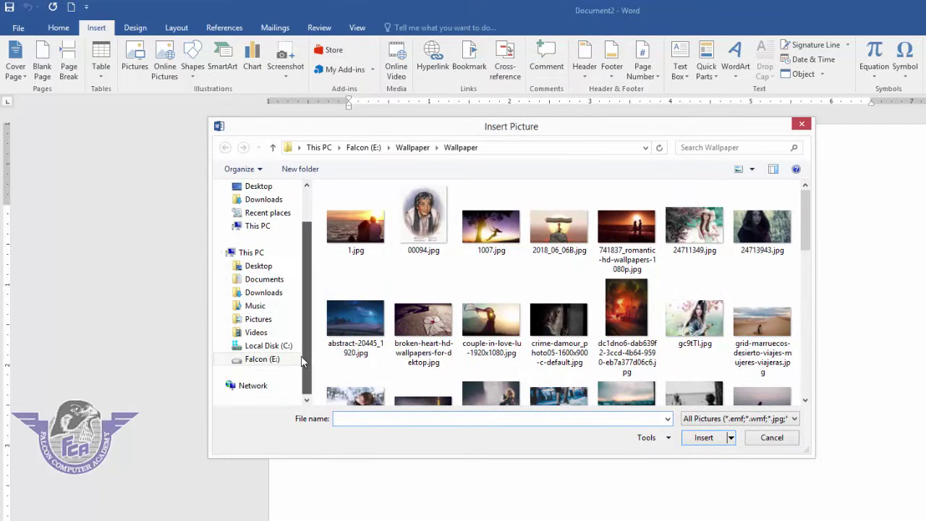
{"action": "left_click", "coordinate": [262, 359]}
{"action": "left_click", "coordinate": [369, 399]}
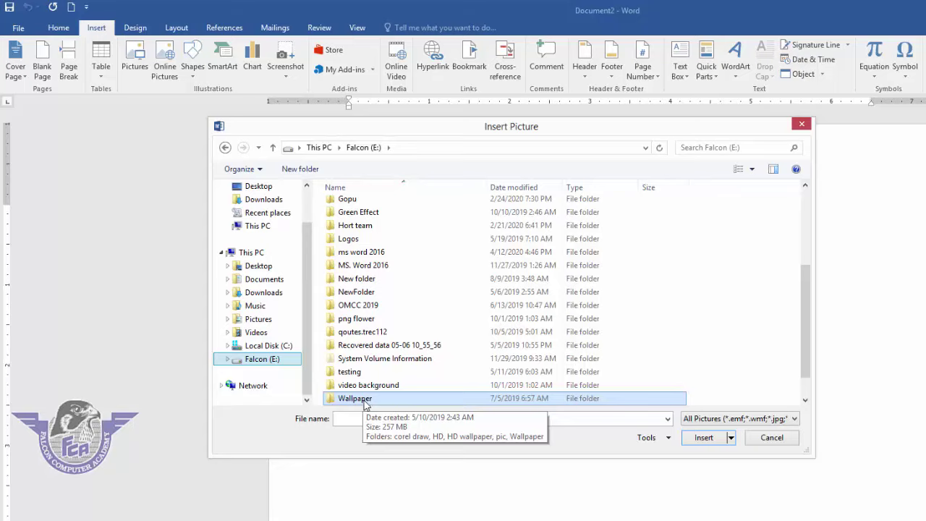
{"action": "double_click", "coordinate": [368, 402]}
{"action": "mouse_move", "coordinate": [262, 359]}
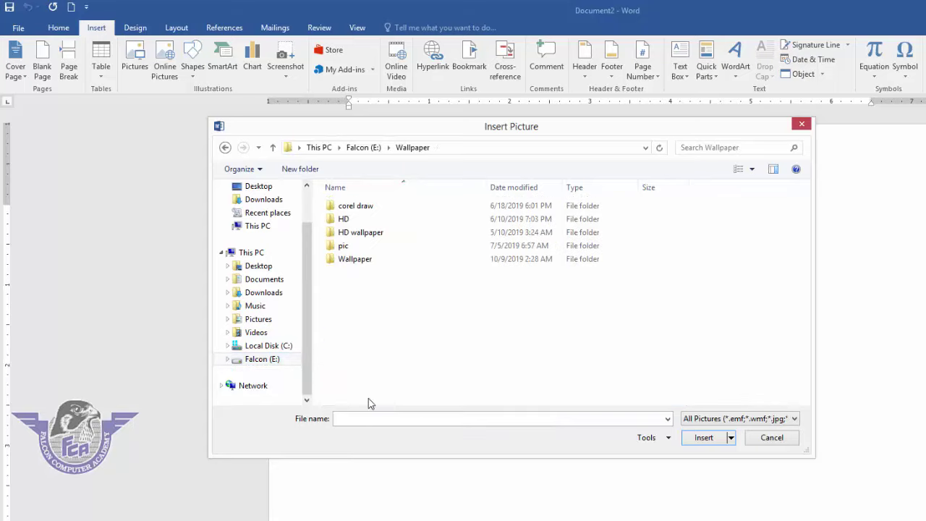
{"action": "double_click", "coordinate": [362, 260]}
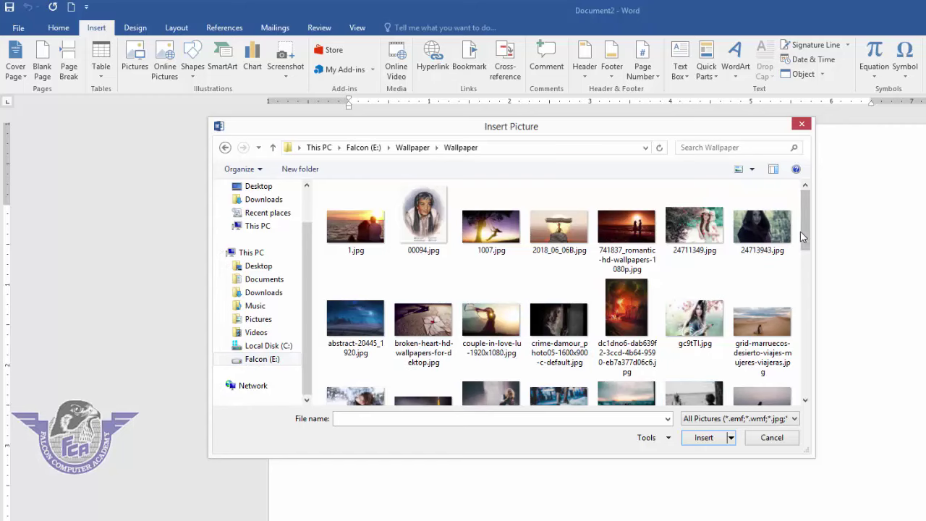
{"action": "left_click_drag", "start_coordinate": [800, 231], "coordinate": [803, 272]}
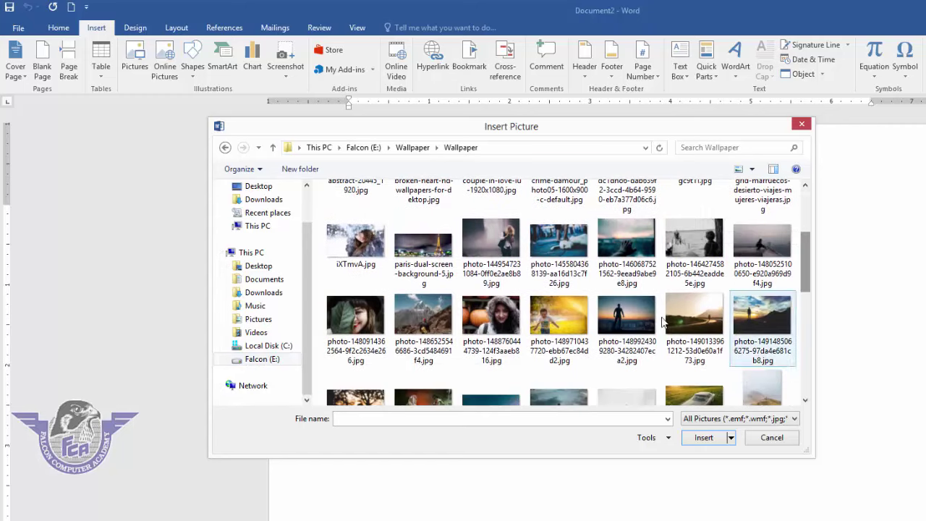
{"action": "left_click", "coordinate": [494, 327]}
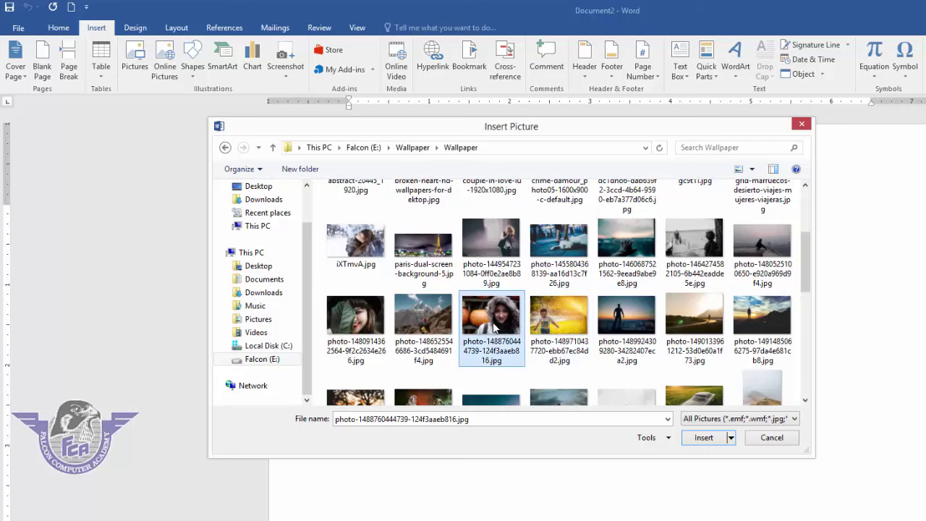
{"action": "left_click", "coordinate": [709, 437]}
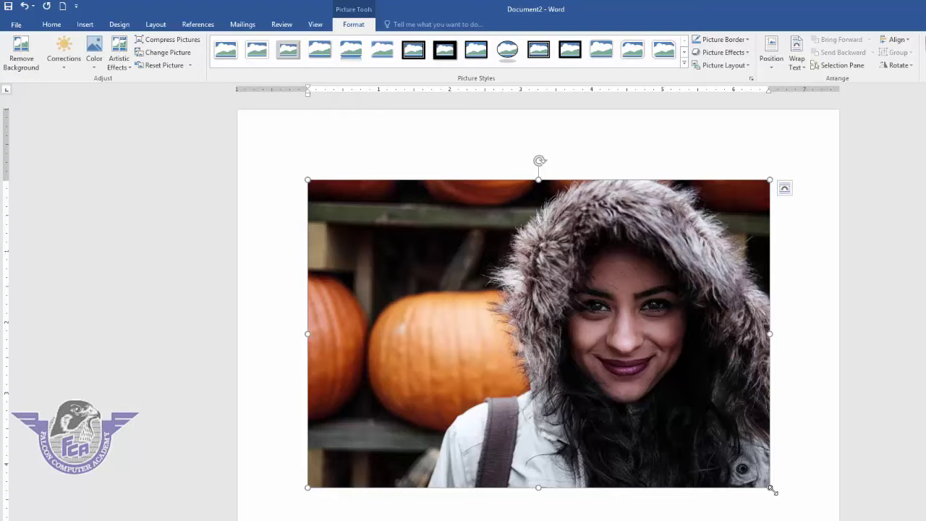
Step: Shrink the photo to about half size from its corners, undoing the accidental sideways stretch
{"action": "mouse_move", "coordinate": [770, 487]}
{"action": "left_mouse_down"}
{"action": "mouse_move", "coordinate": [457, 278]}
{"action": "mouse_move", "coordinate": [580, 361]}
{"action": "left_mouse_up"}
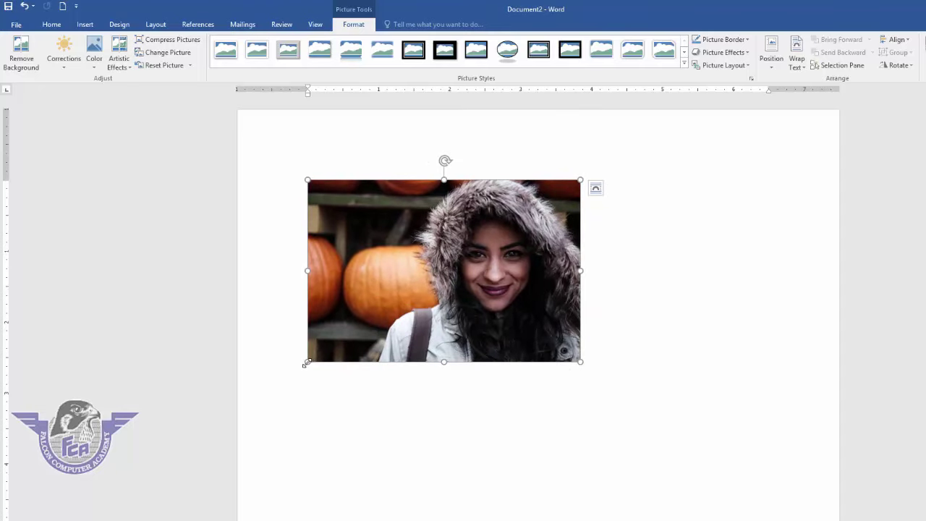
{"action": "mouse_move", "coordinate": [307, 362]}
{"action": "left_mouse_down"}
{"action": "mouse_move", "coordinate": [275, 400]}
{"action": "mouse_move", "coordinate": [364, 325]}
{"action": "left_mouse_up"}
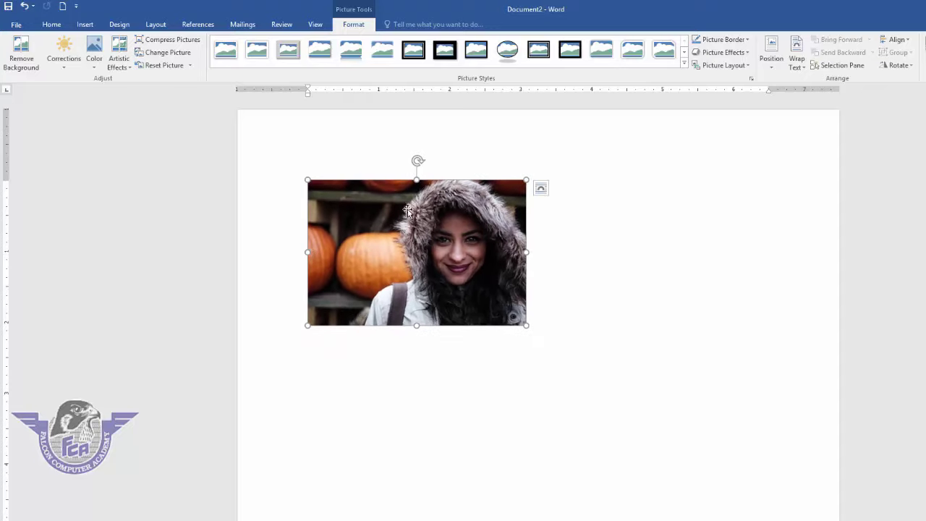
{"action": "left_click_drag", "start_coordinate": [526, 251], "coordinate": [670, 250]}
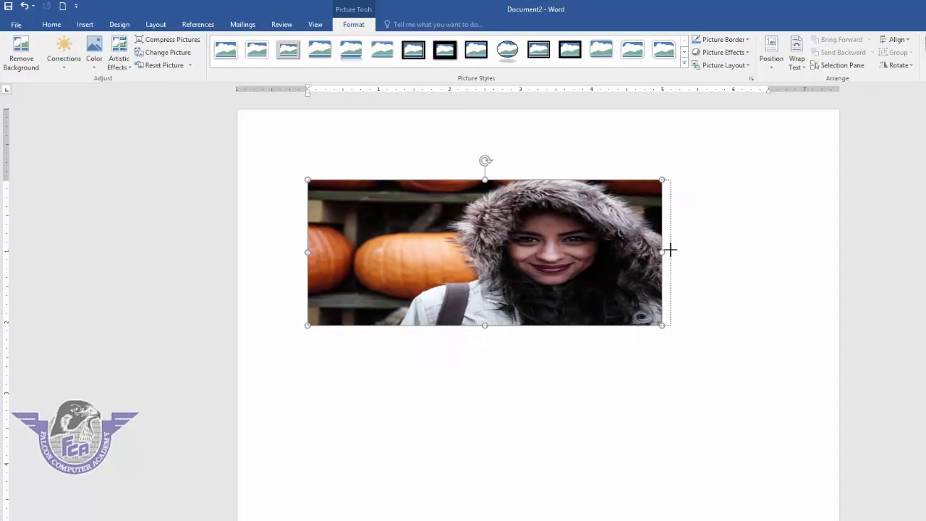
{"action": "key", "text": "ctrl+z"}
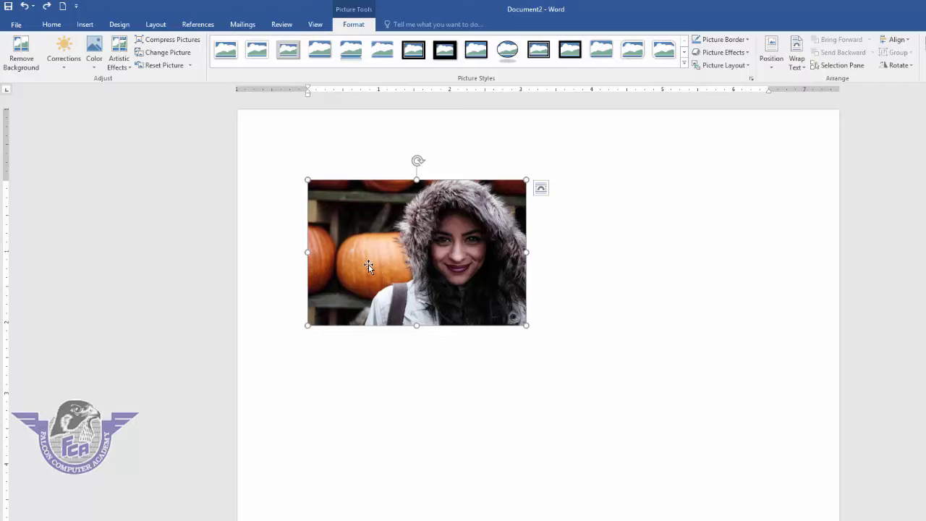
{"action": "left_click", "coordinate": [603, 268]}
{"action": "left_click_drag", "start_coordinate": [388, 271], "coordinate": [623, 227]}
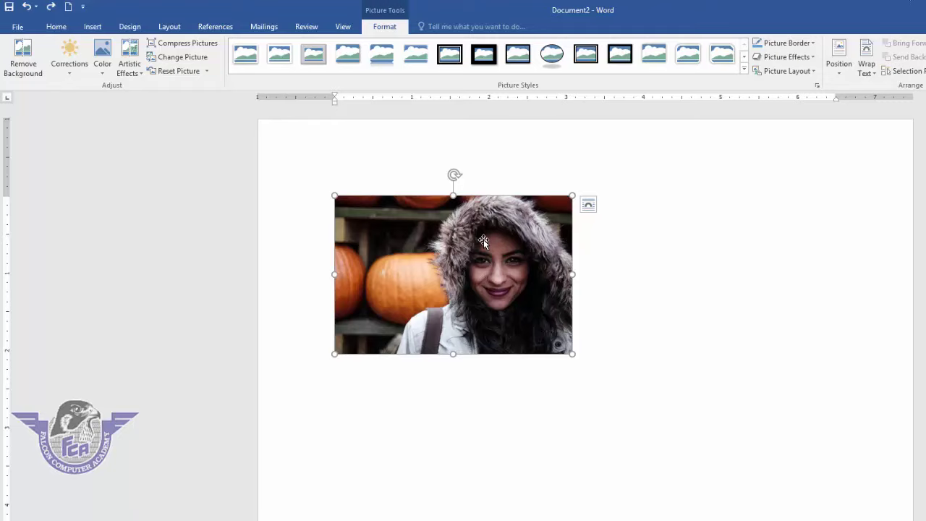
Step: Give the photo Square text wrapping and nudge it into position on the page
{"action": "left_click", "coordinate": [867, 66]}
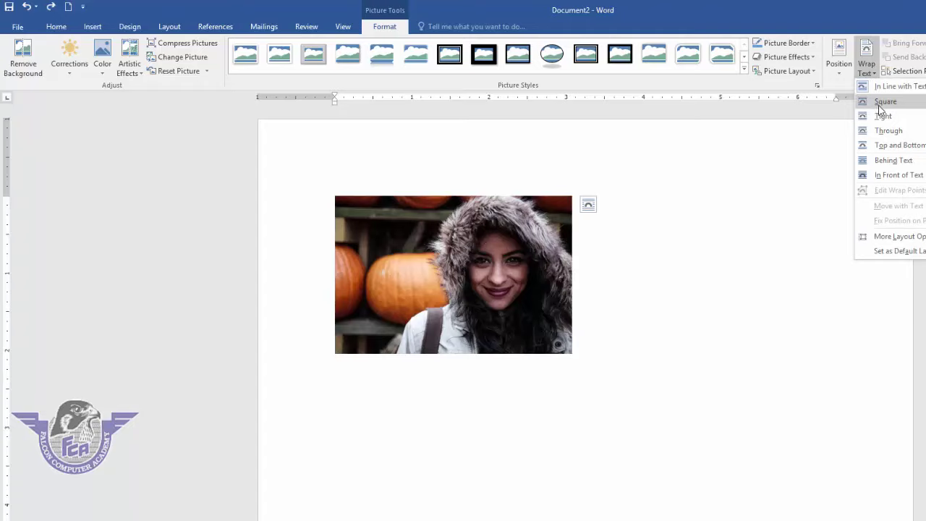
{"action": "left_click", "coordinate": [880, 104]}
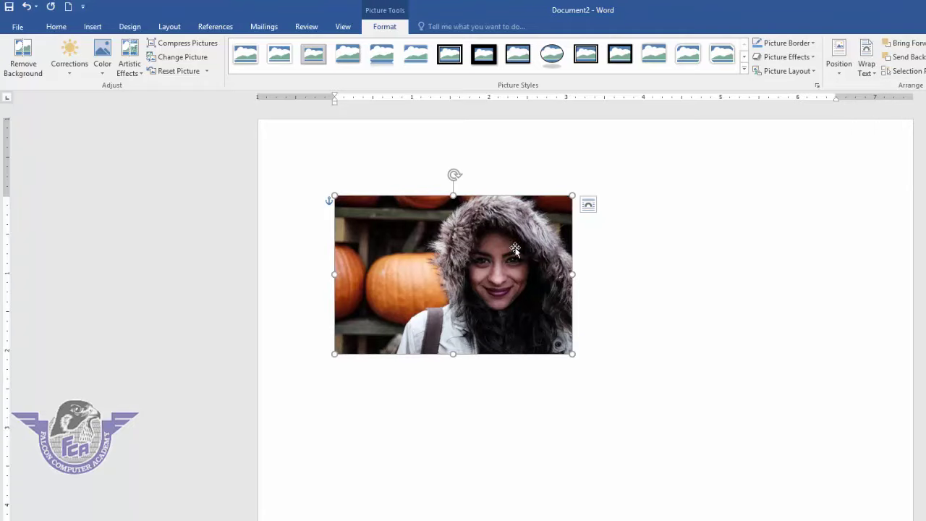
{"action": "mouse_move", "coordinate": [514, 249]}
{"action": "left_mouse_down"}
{"action": "mouse_move", "coordinate": [825, 289]}
{"action": "mouse_move", "coordinate": [529, 323]}
{"action": "left_mouse_up"}
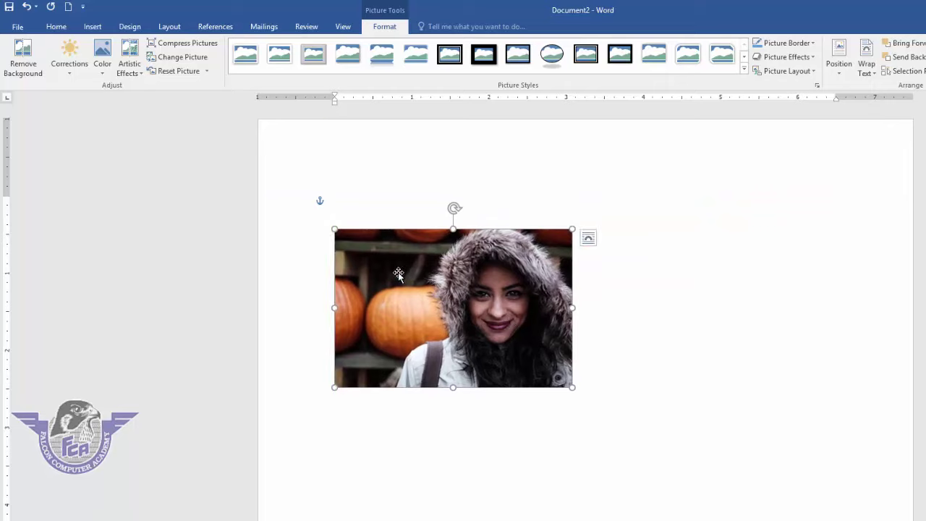
{"action": "left_click", "coordinate": [872, 72]}
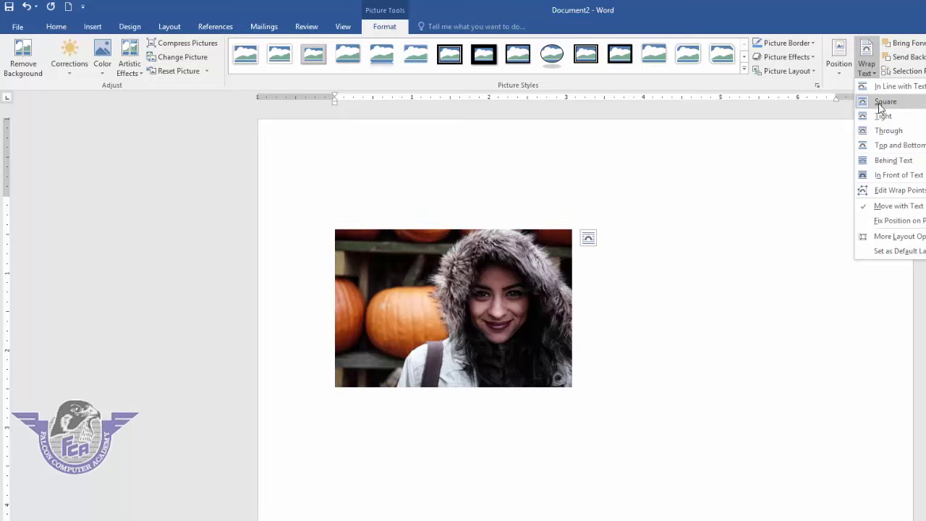
{"action": "left_click", "coordinate": [884, 101]}
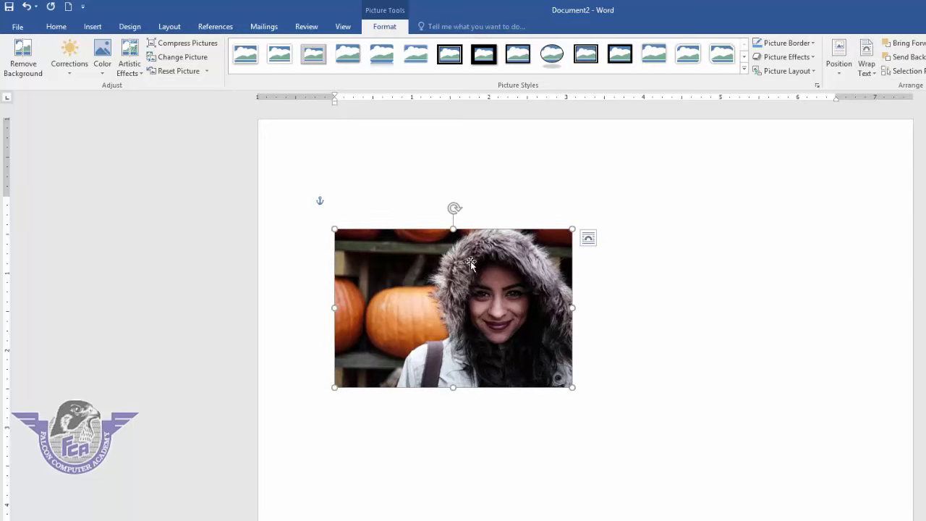
{"action": "left_click", "coordinate": [588, 239]}
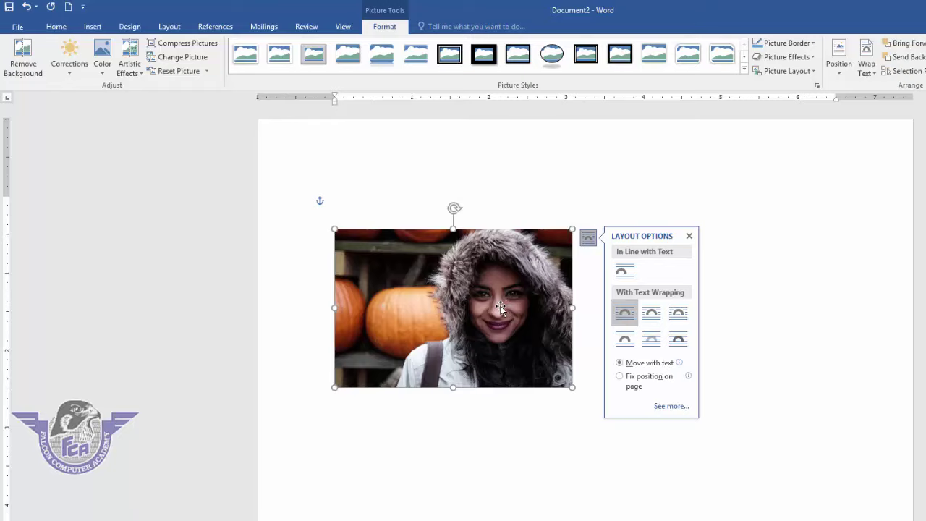
{"action": "left_click_drag", "start_coordinate": [482, 290], "coordinate": [493, 256]}
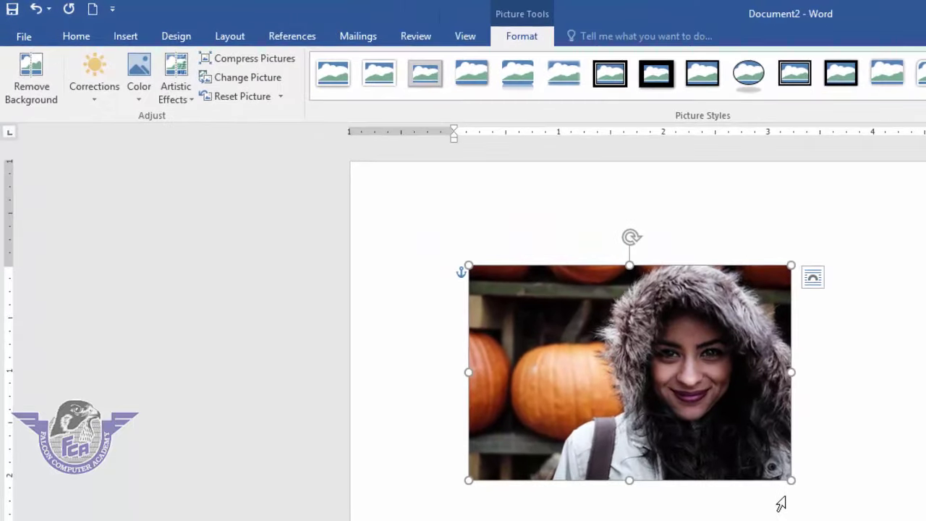
Step: Enlarge the photo proportionally by its bottom-right corner handle
{"action": "left_click", "coordinate": [843, 506]}
{"action": "left_click", "coordinate": [790, 481]}
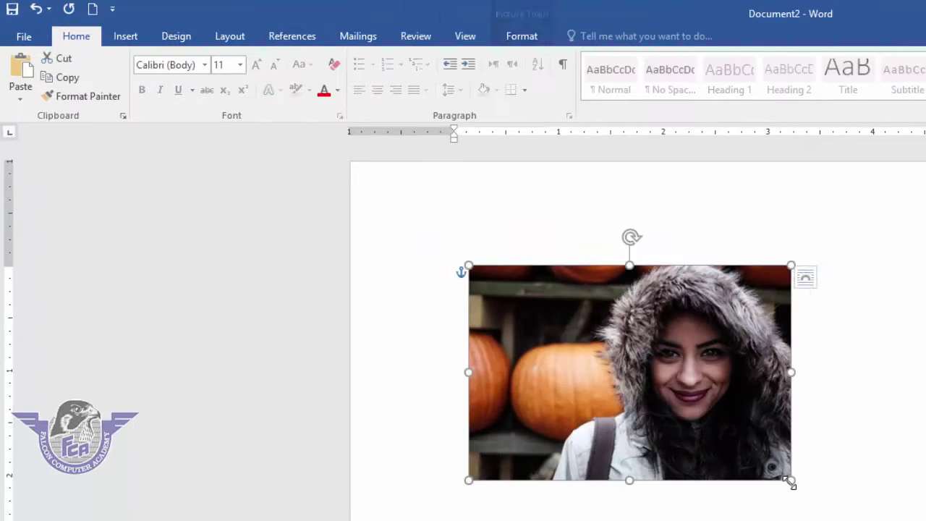
{"action": "left_click_drag", "start_coordinate": [790, 481], "coordinate": [789, 489]}
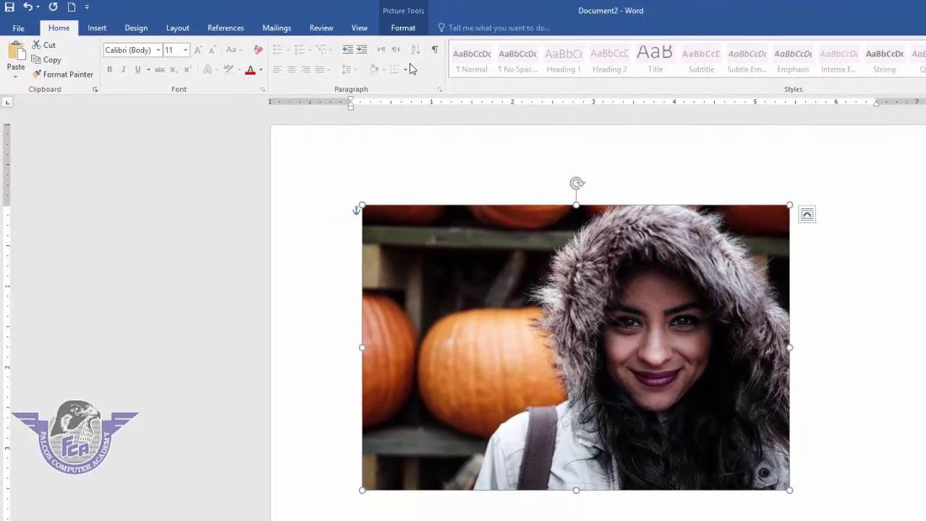
Step: Remove the photo's background with the kept area widened over hood and face, then undo to refine
{"action": "left_click", "coordinate": [403, 29]}
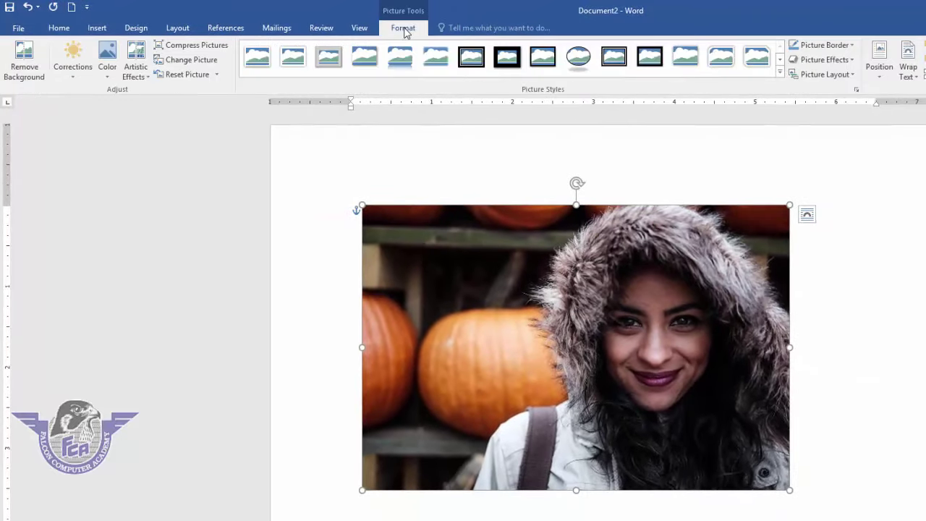
{"action": "left_click", "coordinate": [21, 67]}
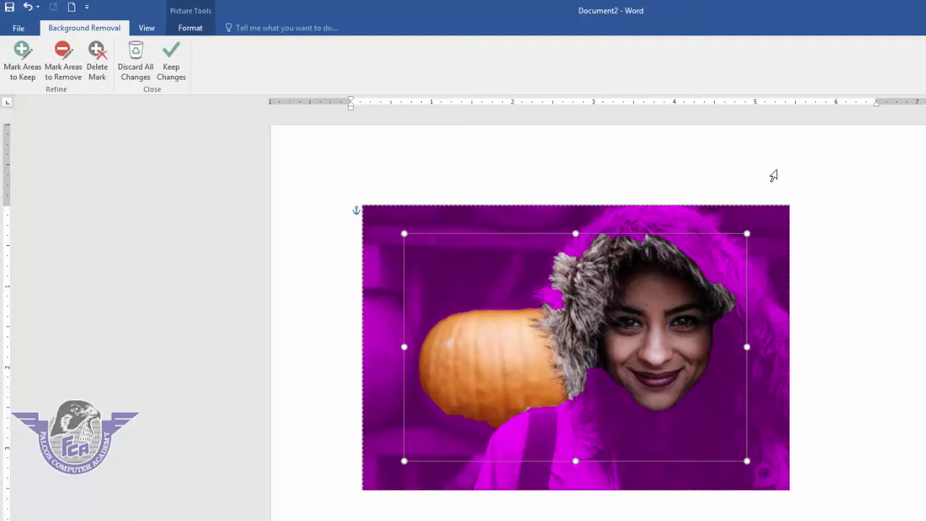
{"action": "left_click_drag", "start_coordinate": [747, 233], "coordinate": [784, 208]}
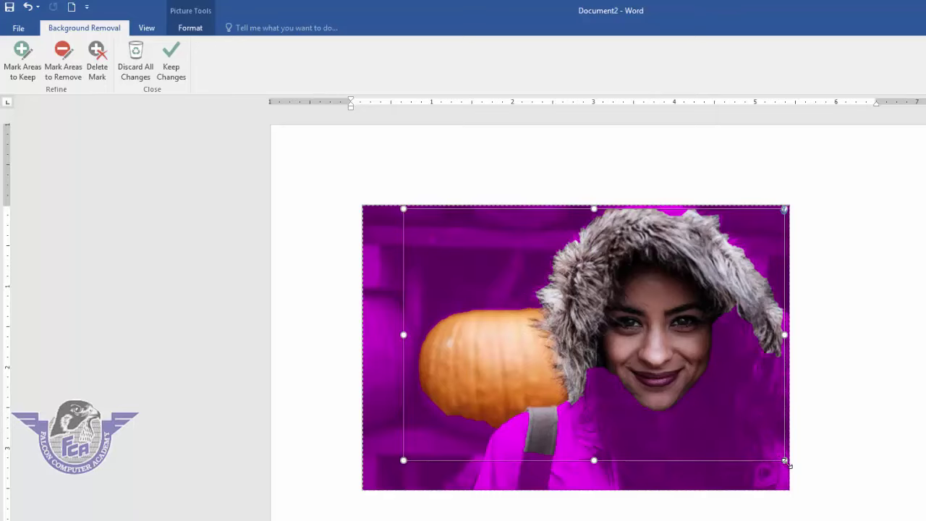
{"action": "left_click_drag", "start_coordinate": [781, 465], "coordinate": [795, 491]}
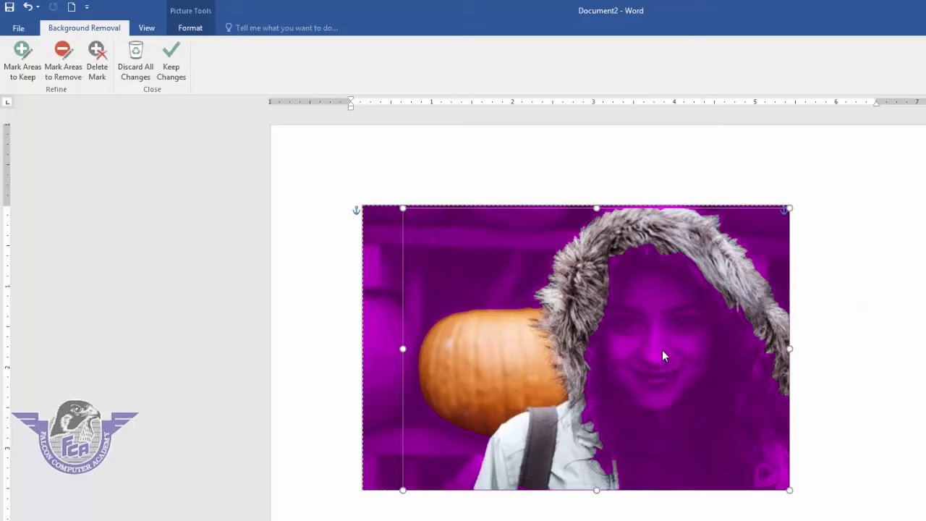
{"action": "left_click", "coordinate": [172, 72]}
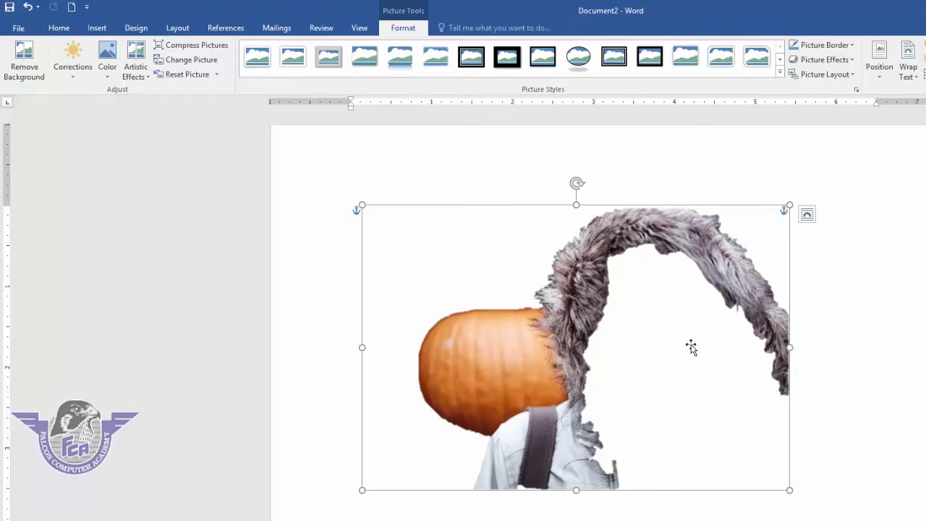
{"action": "left_click", "coordinate": [27, 9]}
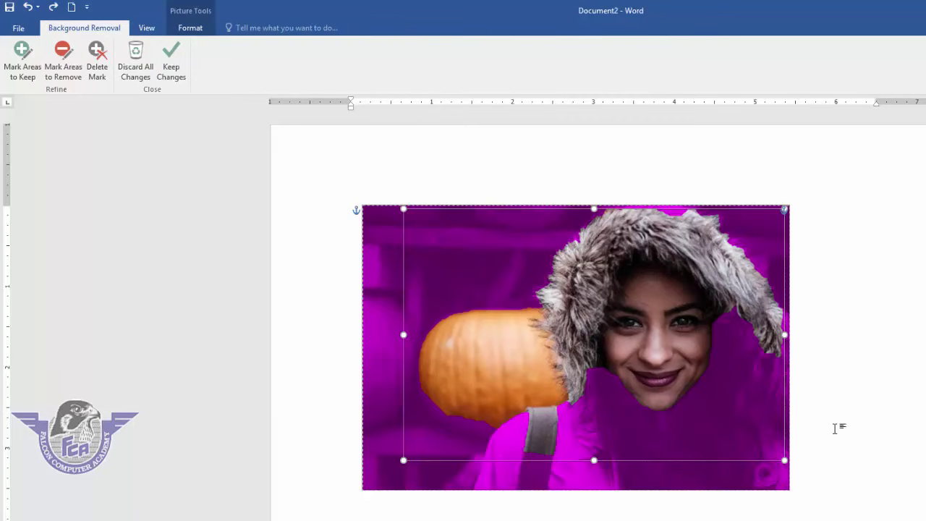
Step: Mark the face and hair to keep and the pumpkin to remove, then apply the cutout
{"action": "left_click_drag", "start_coordinate": [785, 461], "coordinate": [790, 485]}
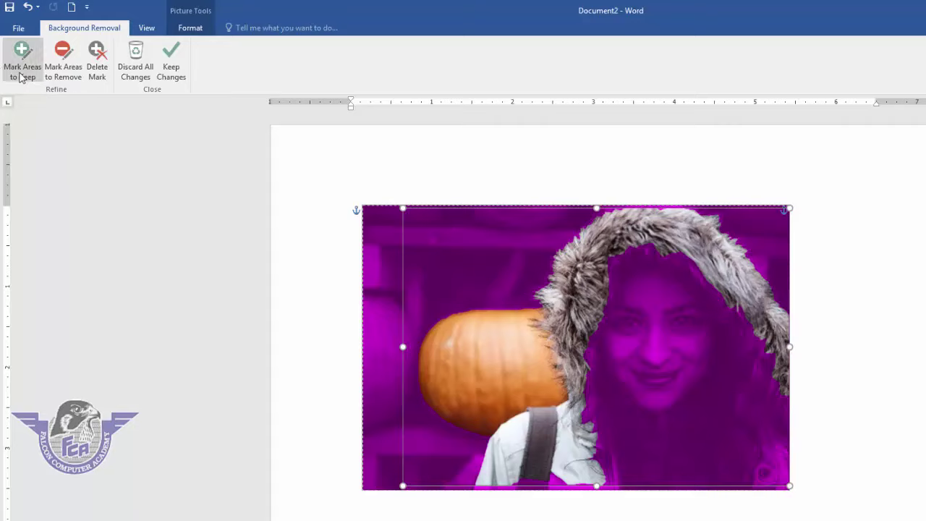
{"action": "left_click", "coordinate": [21, 77]}
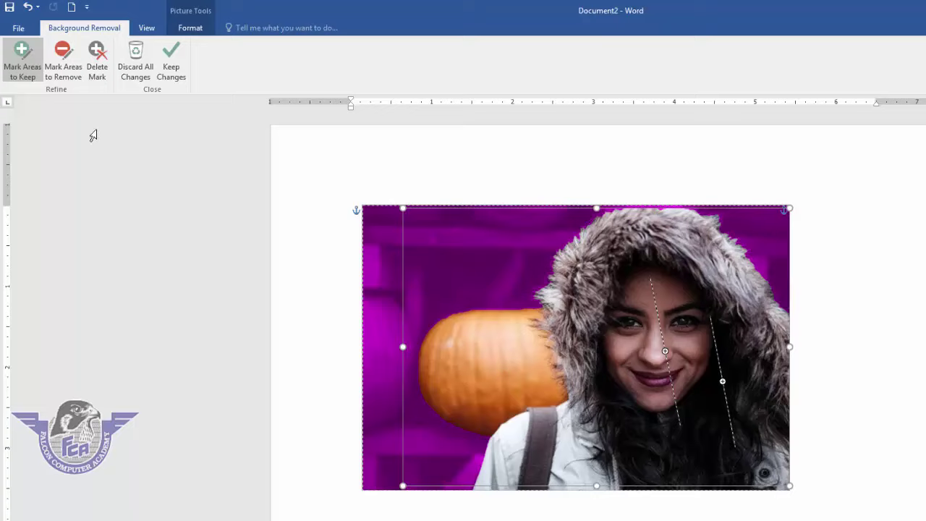
{"action": "left_click", "coordinate": [64, 78]}
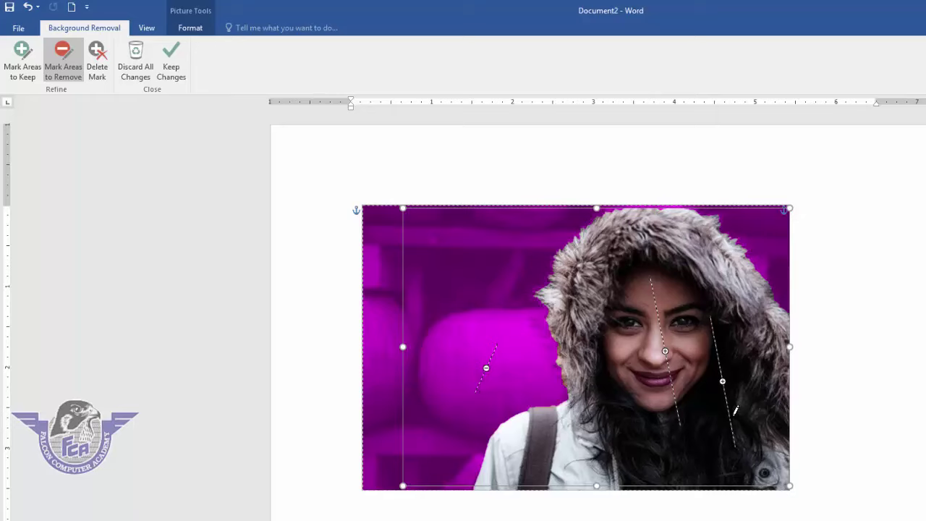
{"action": "left_click", "coordinate": [171, 69]}
{"action": "left_click", "coordinate": [895, 327]}
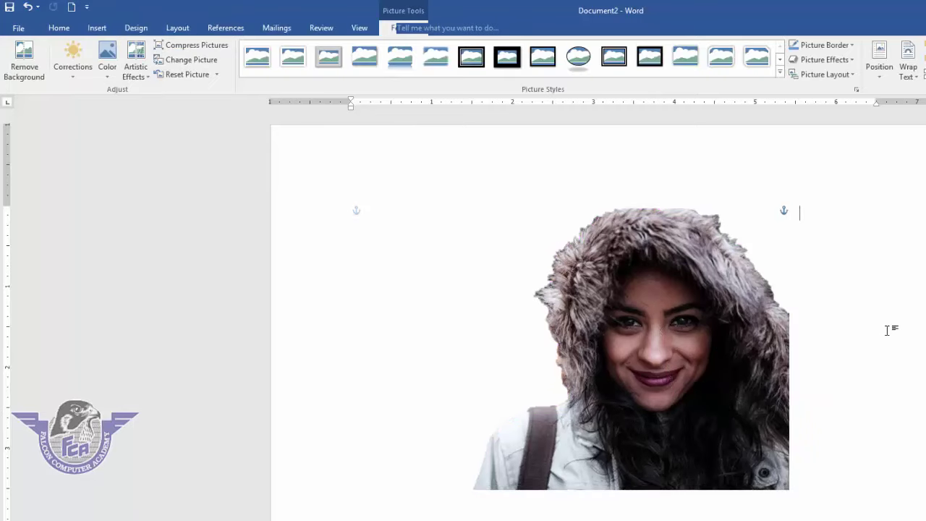
Step: Insert the abstract-20445_1920.jpg night farm landscape picture
{"action": "left_click", "coordinate": [676, 374]}
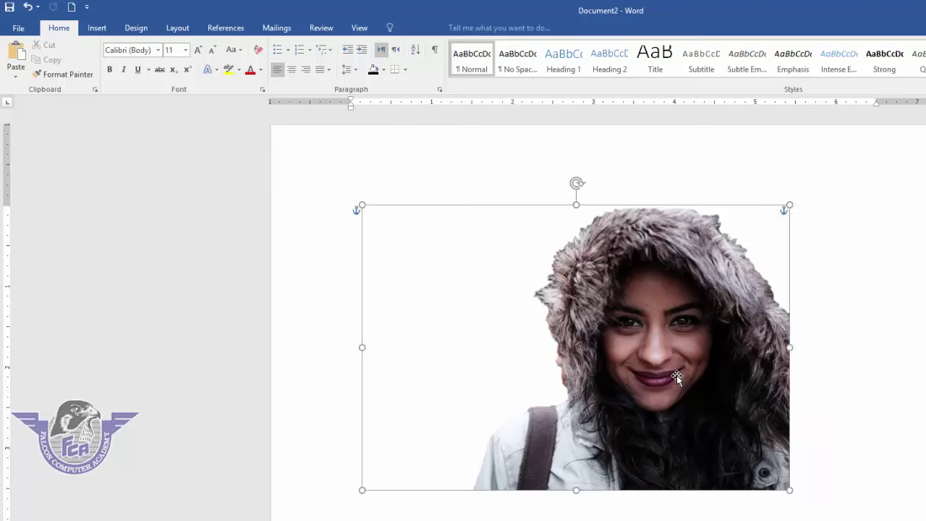
{"action": "left_click", "coordinate": [97, 36]}
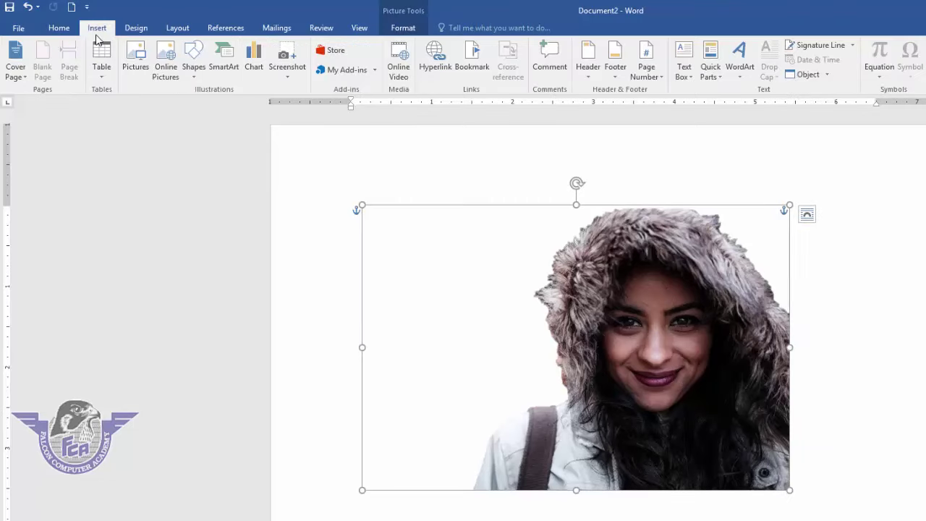
{"action": "left_click", "coordinate": [135, 61]}
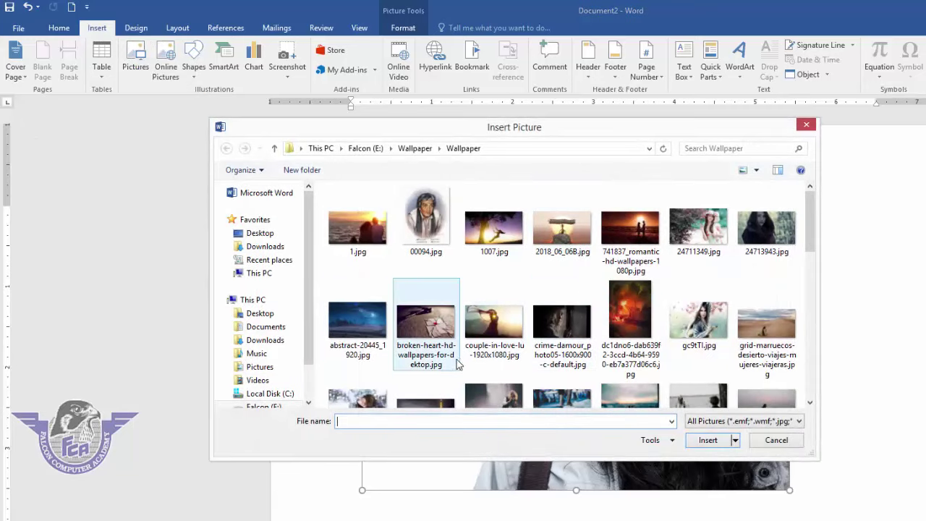
{"action": "double_click", "coordinate": [357, 326]}
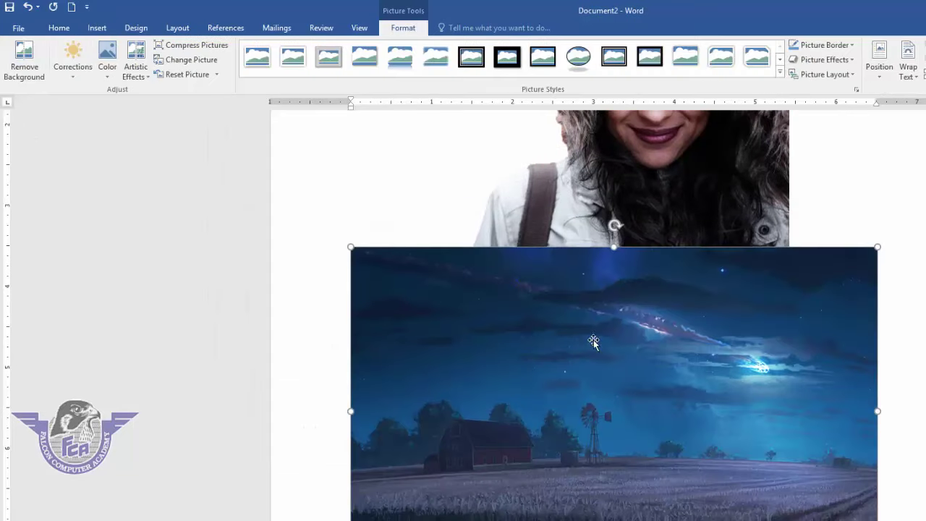
{"action": "scroll", "coordinate": [660, 372], "scroll_direction": "up", "scroll_amount": 3}
{"action": "scroll", "coordinate": [660, 371], "scroll_direction": "up", "scroll_amount": 2}
{"action": "scroll", "coordinate": [660, 371], "scroll_direction": "up", "scroll_amount": 1}
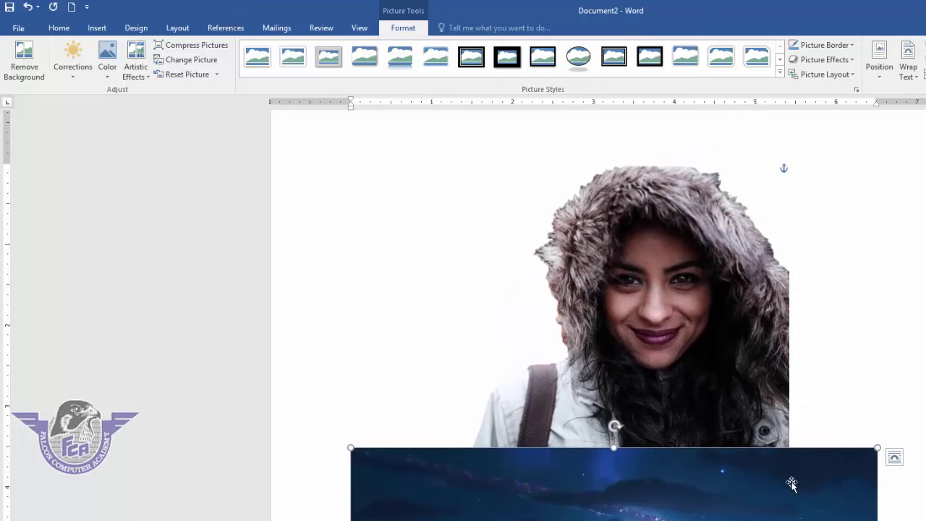
Step: Wrap the landscape squarely, send it backward, and move the woman cutout over it
{"action": "left_click", "coordinate": [913, 72]}
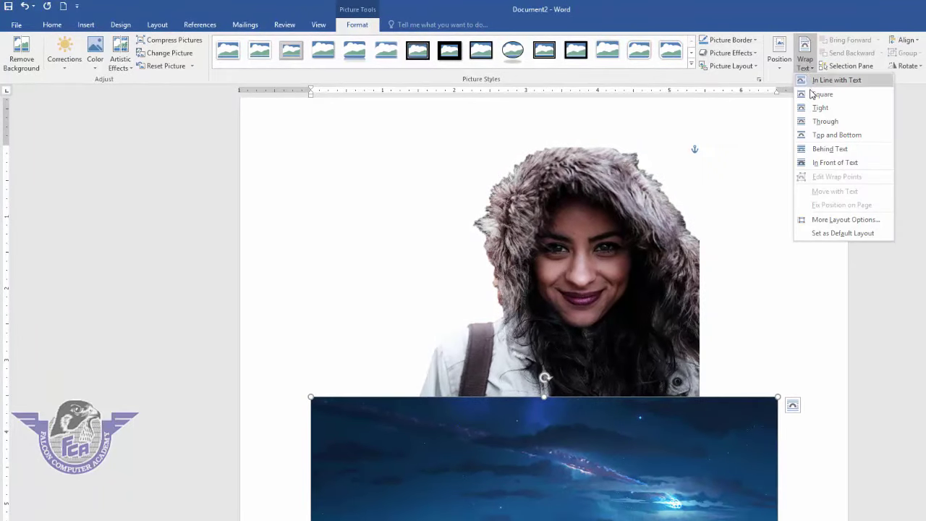
{"action": "left_click", "coordinate": [814, 95]}
{"action": "left_click_drag", "start_coordinate": [614, 496], "coordinate": [586, 388]}
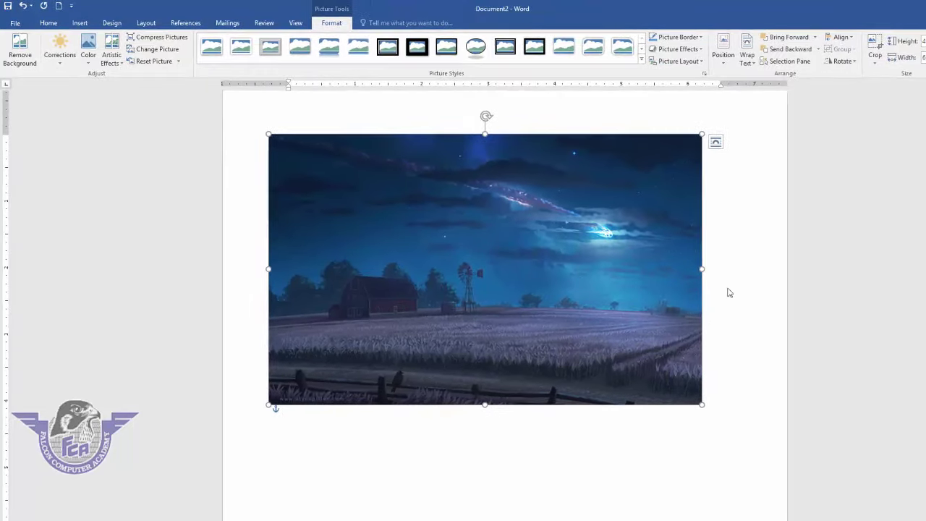
{"action": "left_click", "coordinate": [786, 50]}
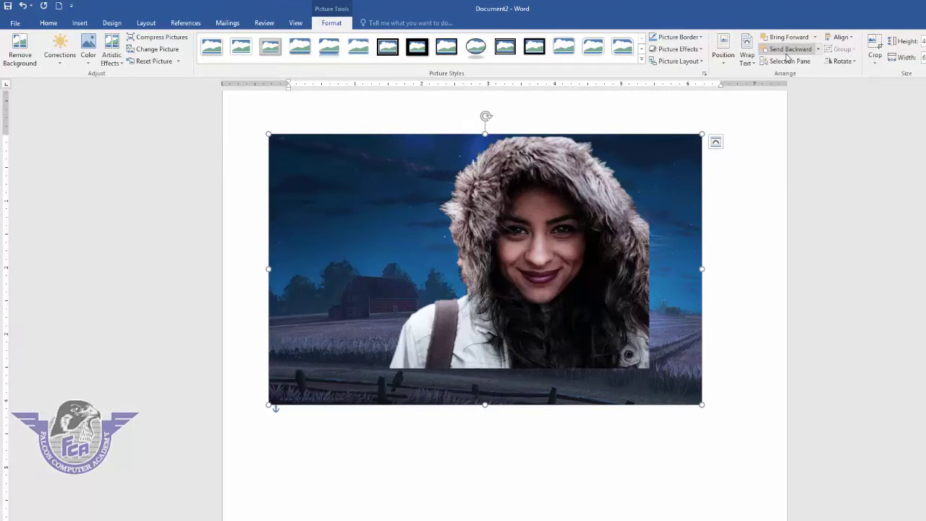
{"action": "left_click", "coordinate": [769, 198]}
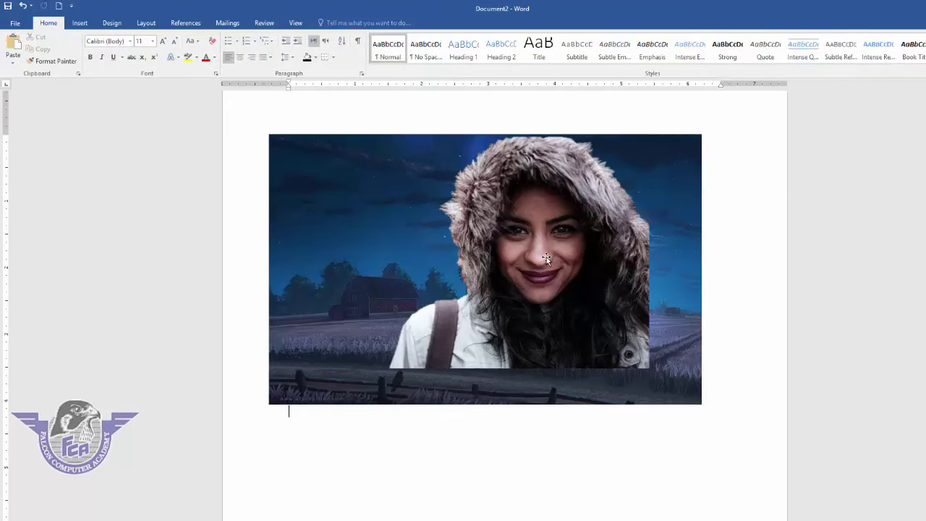
{"action": "left_click_drag", "start_coordinate": [509, 267], "coordinate": [597, 302]}
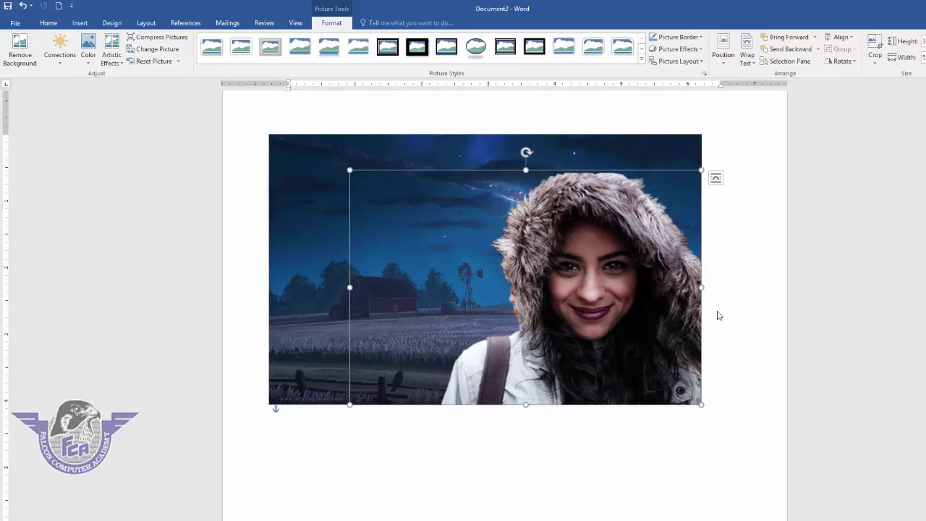
{"action": "left_click", "coordinate": [750, 327]}
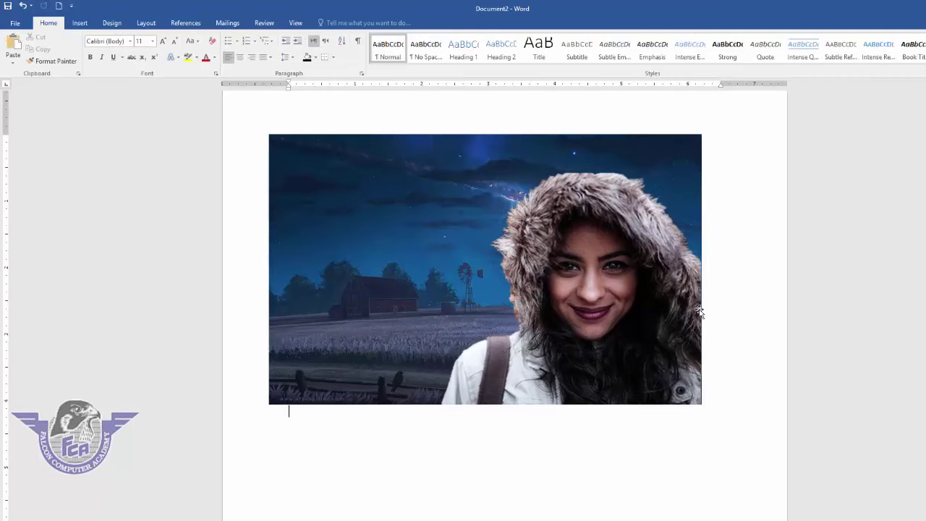
Step: Delete the night landscape picture, leaving the cutout alone
{"action": "left_click", "coordinate": [621, 271]}
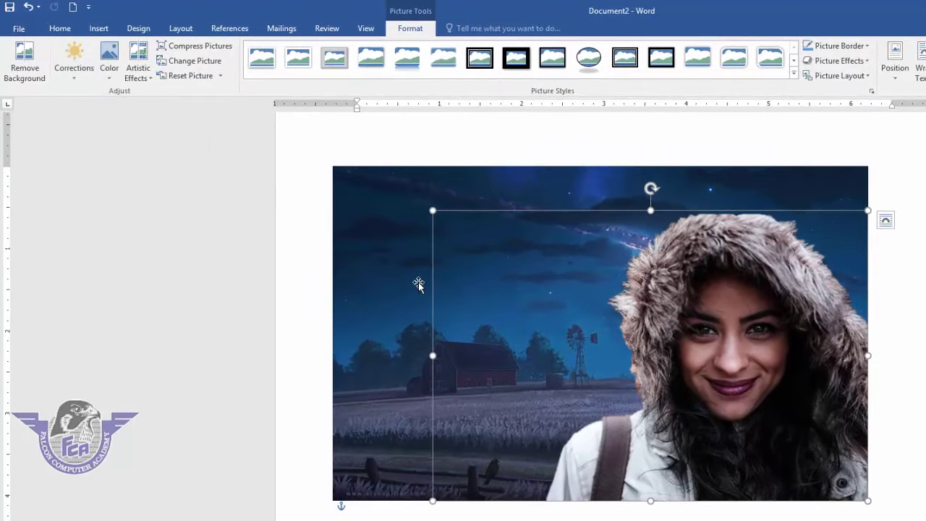
{"action": "left_click", "coordinate": [392, 287]}
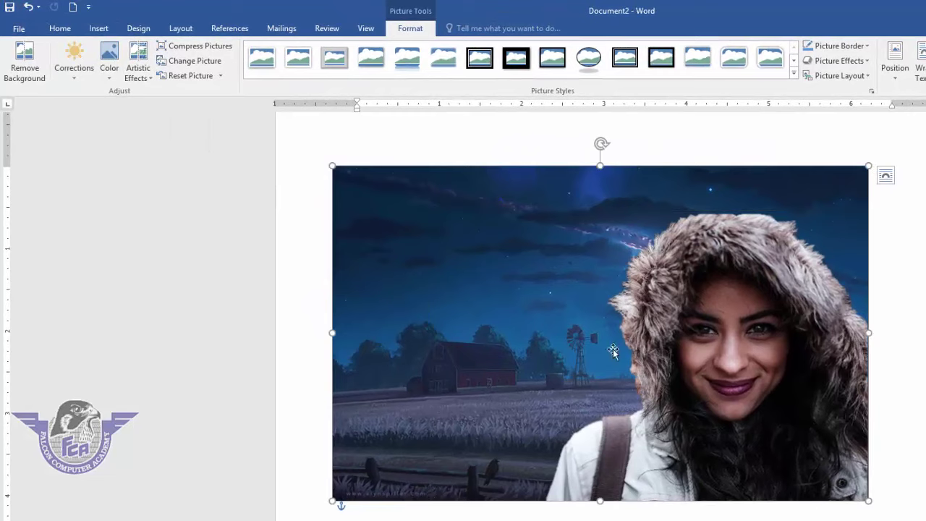
{"action": "key", "text": "Delete"}
Step: Brighten the dark hooded portrait with a much brighter Corrections Brightness/Contrast preset
{"action": "left_click", "coordinate": [743, 360]}
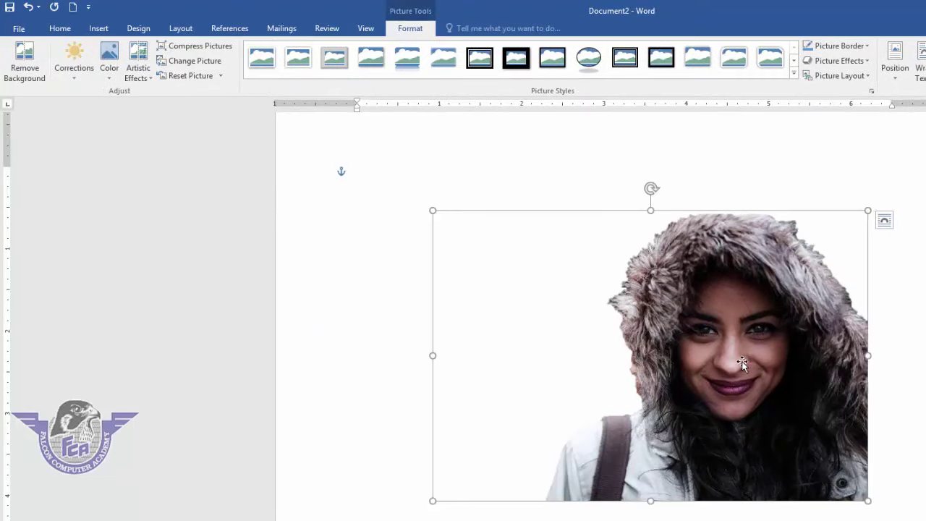
{"action": "left_click", "coordinate": [108, 79]}
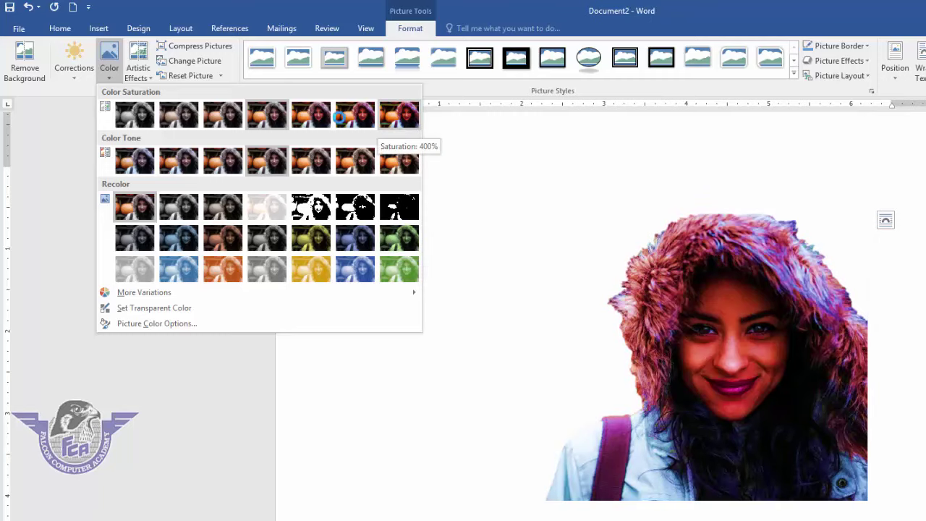
{"action": "left_click", "coordinate": [263, 120]}
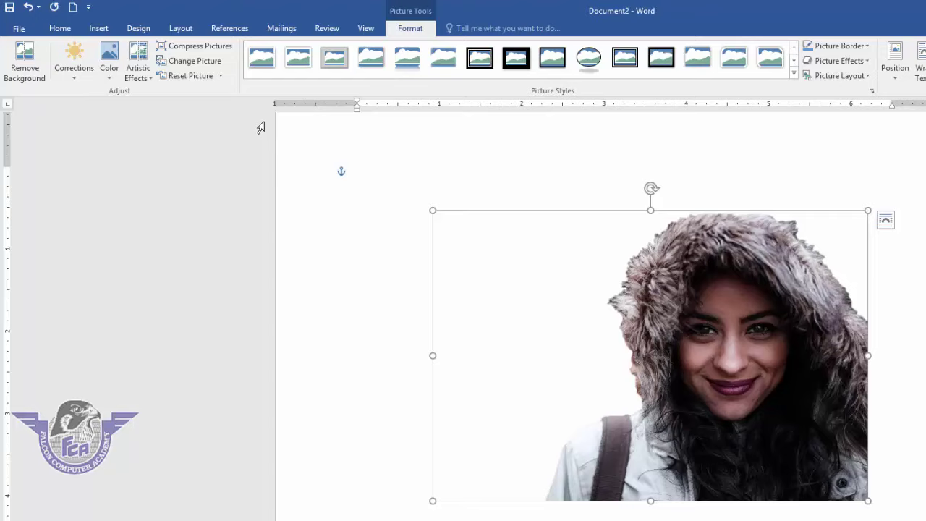
{"action": "left_click", "coordinate": [110, 79]}
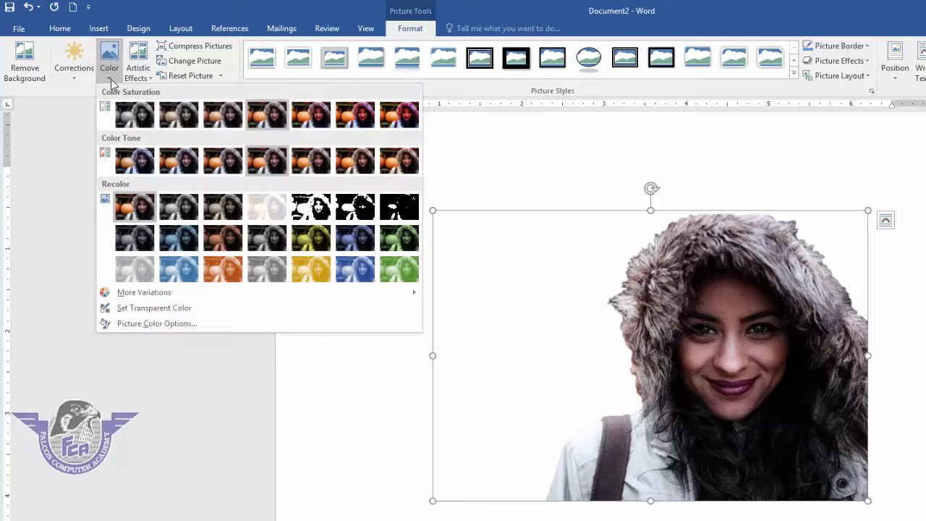
{"action": "left_click", "coordinate": [110, 79]}
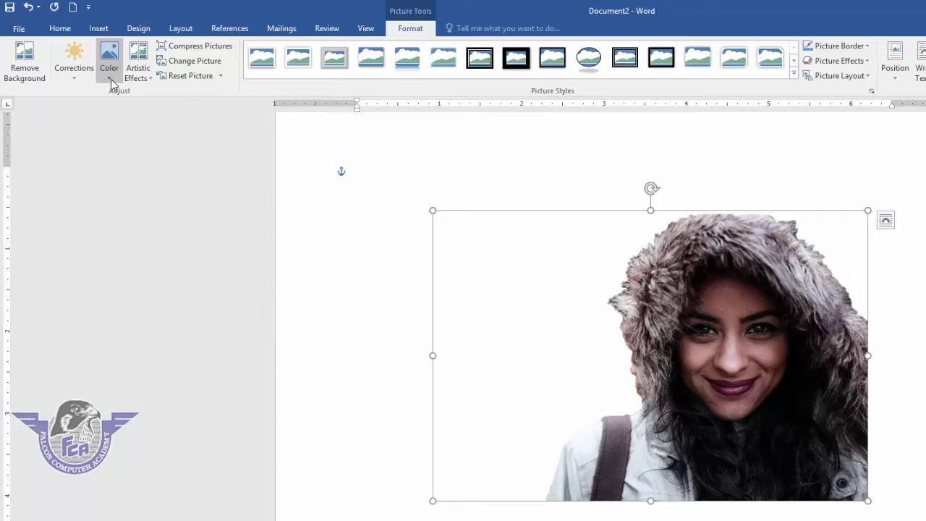
{"action": "left_click", "coordinate": [73, 80]}
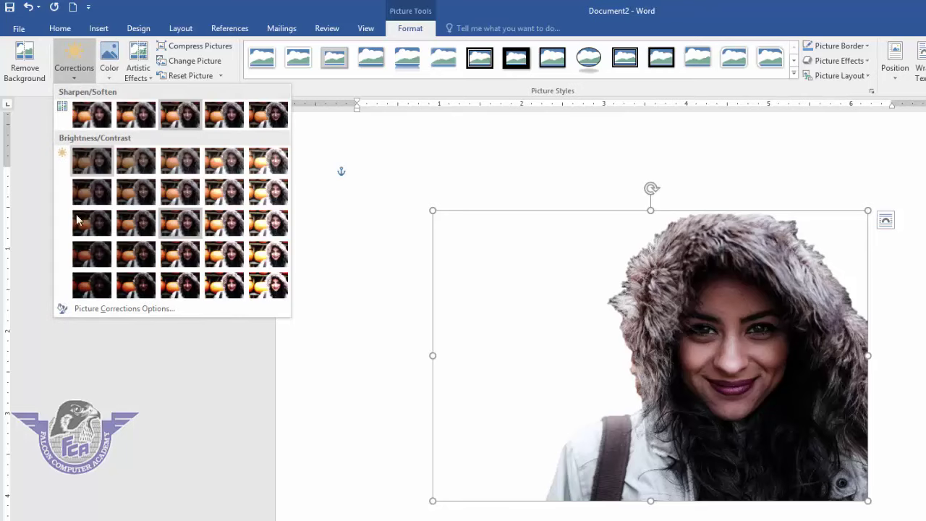
{"action": "left_click", "coordinate": [91, 286]}
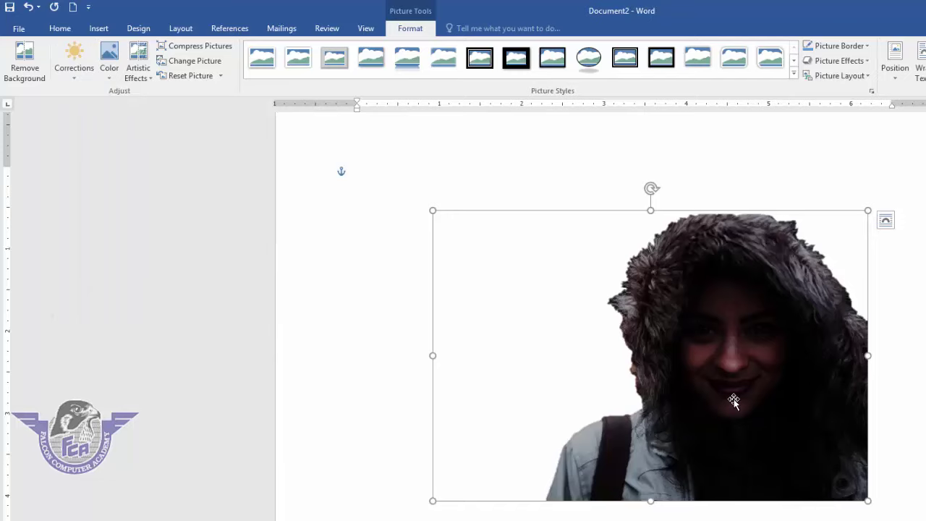
{"action": "left_click", "coordinate": [65, 84]}
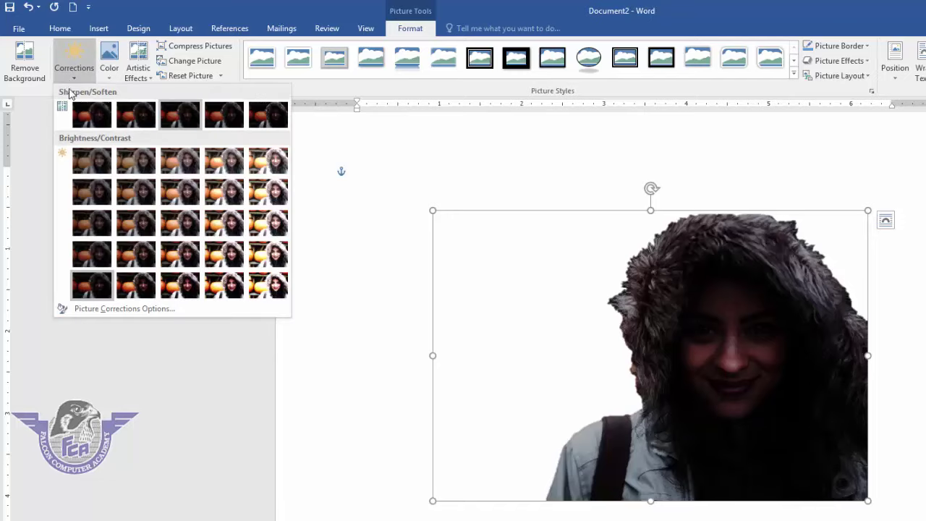
{"action": "left_click", "coordinate": [233, 265]}
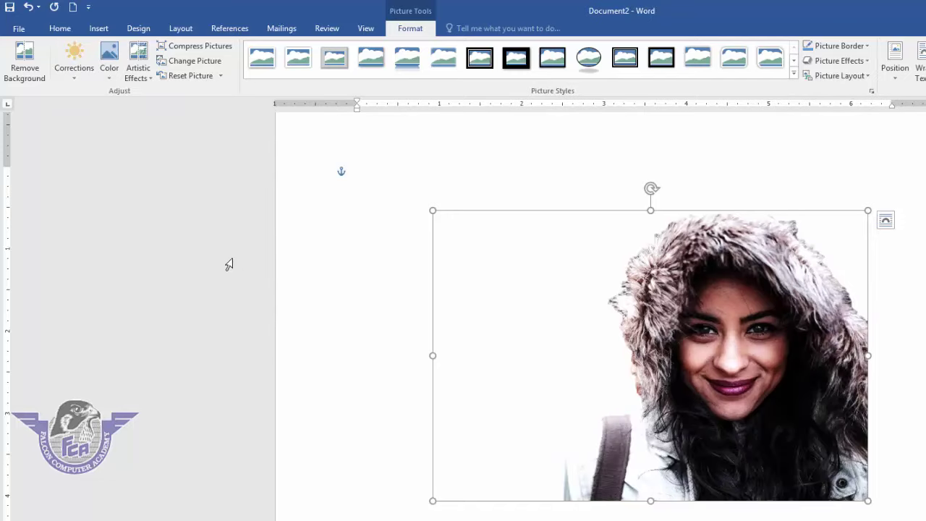
{"action": "left_click", "coordinate": [78, 81]}
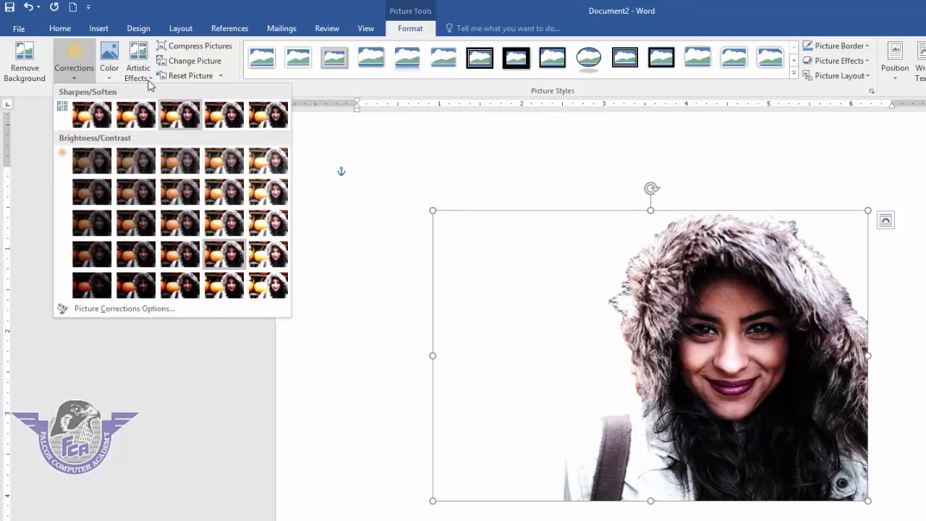
{"action": "left_click", "coordinate": [149, 76]}
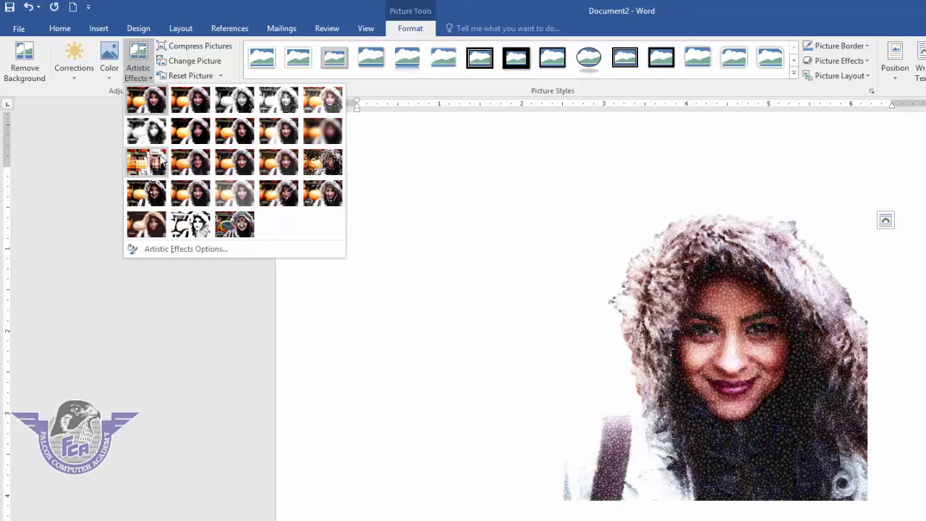
{"action": "left_click", "coordinate": [146, 96]}
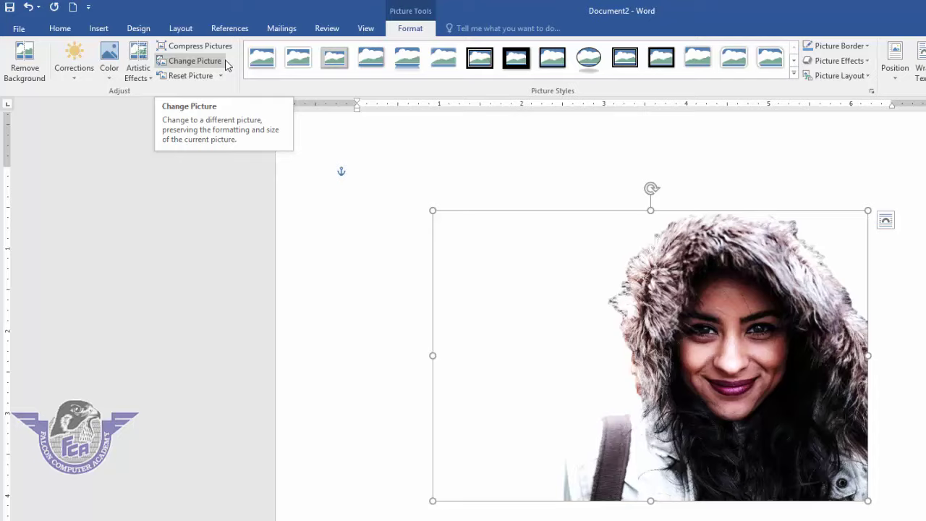
Step: Compress the portrait to E-mail (96 ppi) resolution, then begin Change Picture
{"action": "left_click", "coordinate": [220, 51]}
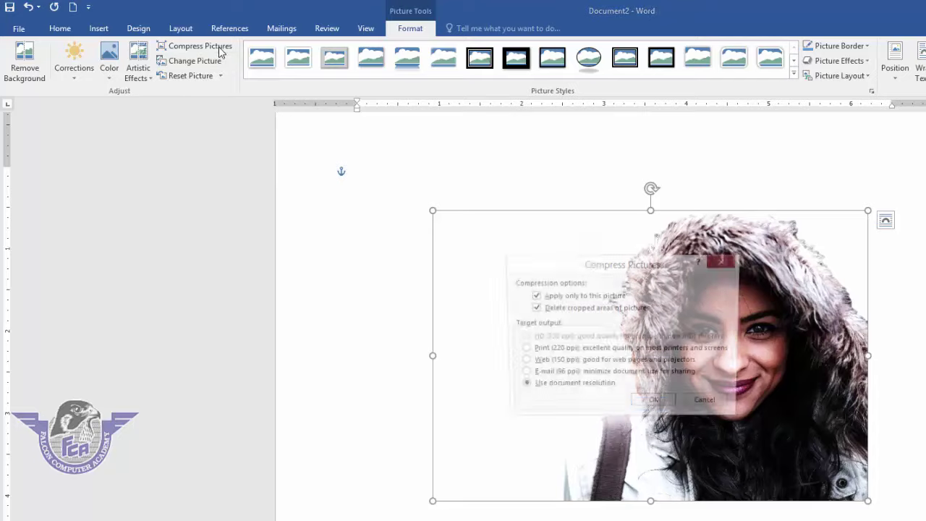
{"action": "left_click", "coordinate": [551, 374]}
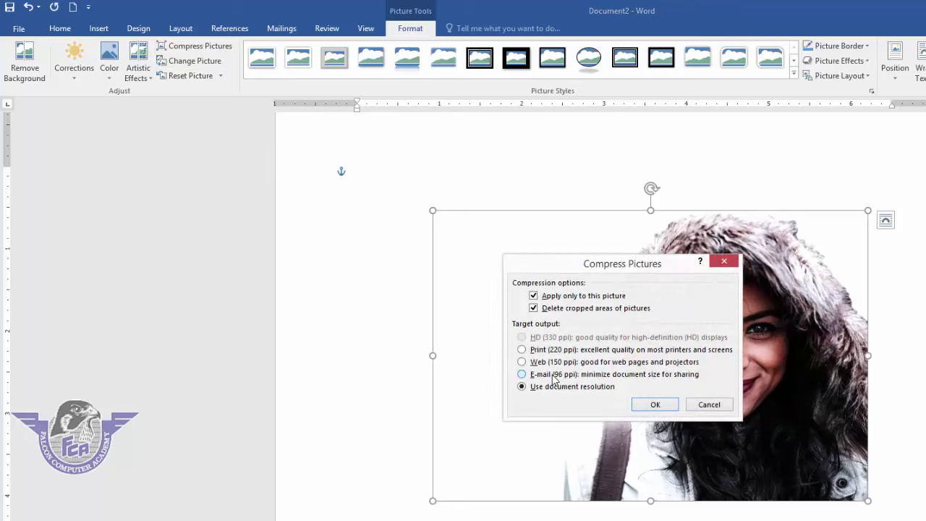
{"action": "left_click", "coordinate": [655, 404]}
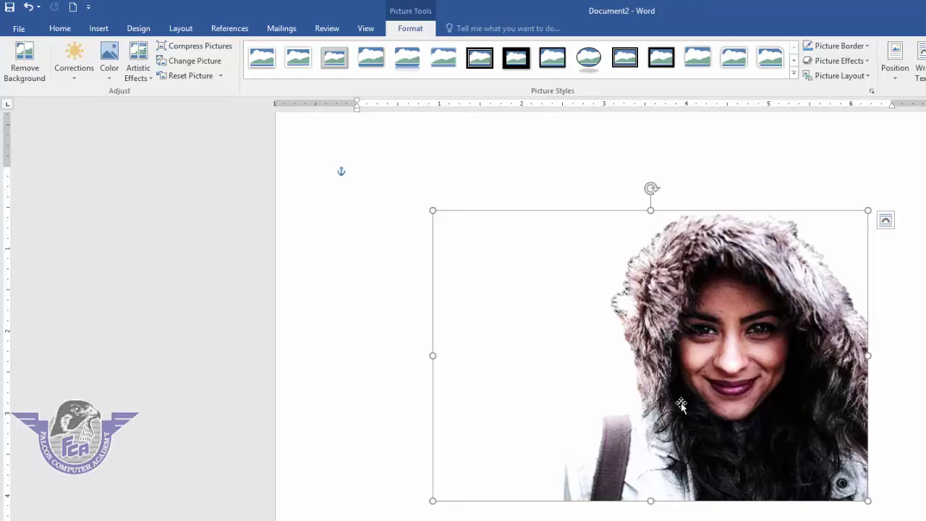
{"action": "left_click", "coordinate": [207, 64]}
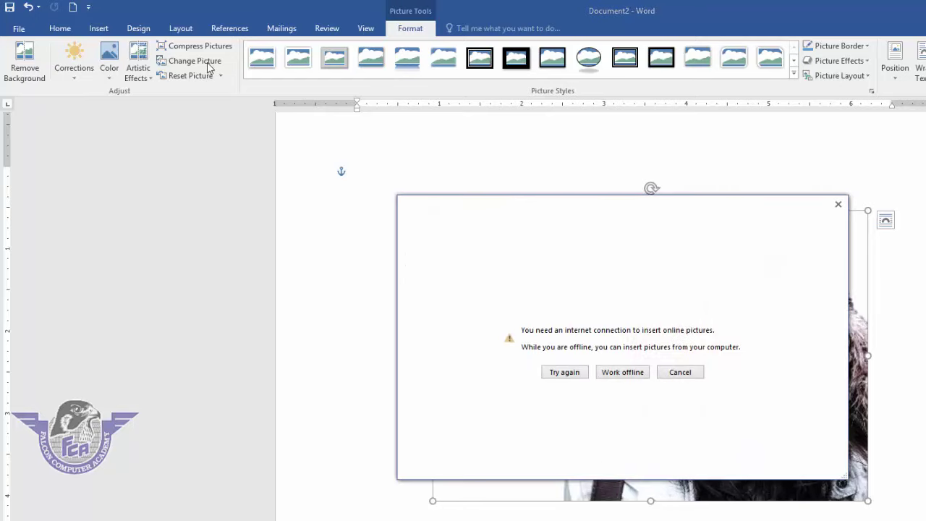
{"action": "left_click", "coordinate": [620, 372]}
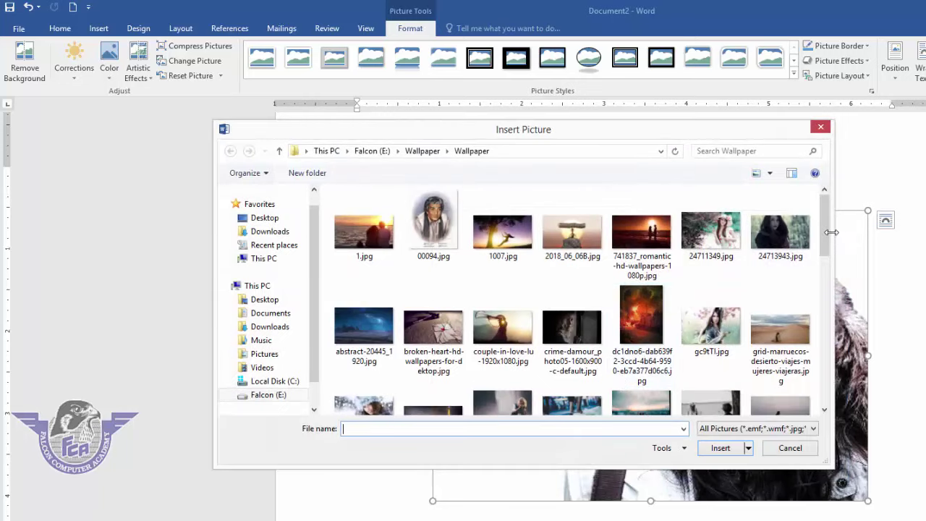
{"action": "left_click_drag", "start_coordinate": [824, 231], "coordinate": [818, 358]}
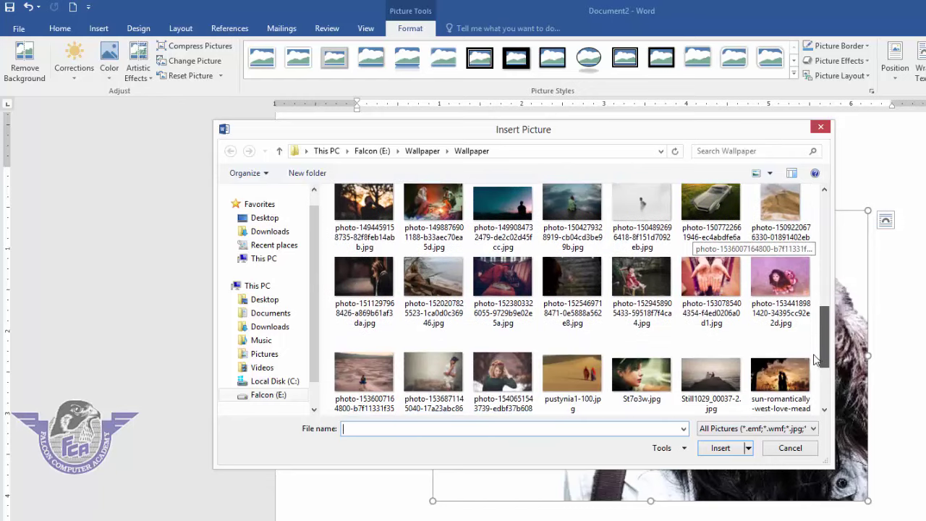
{"action": "left_click", "coordinate": [433, 372]}
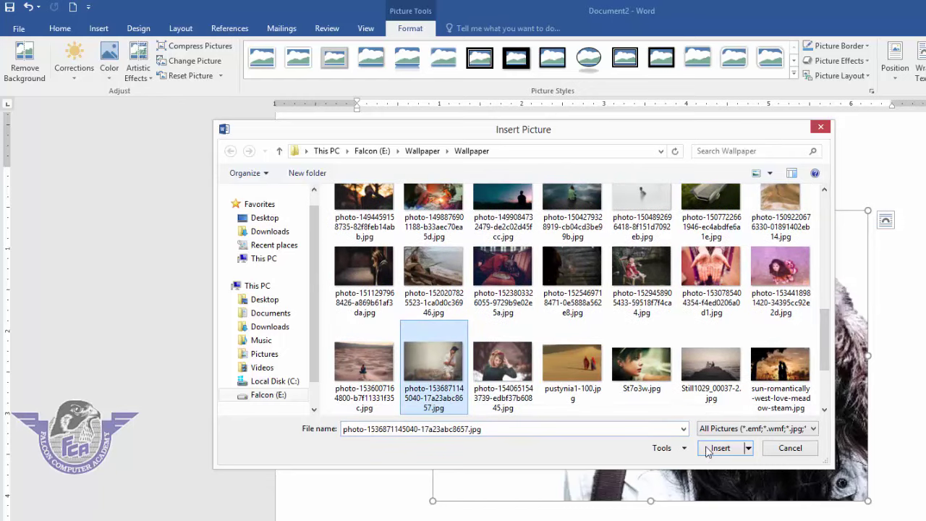
{"action": "left_click", "coordinate": [710, 448]}
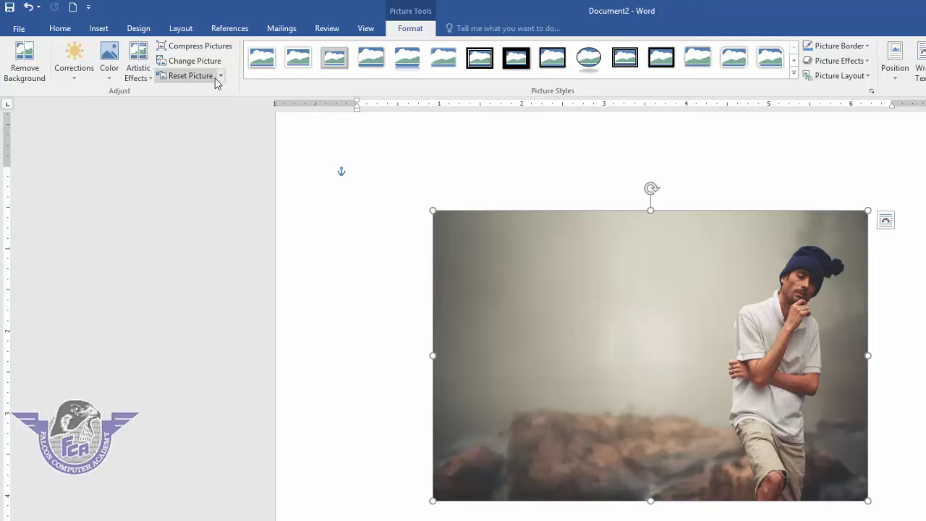
{"action": "left_click", "coordinate": [147, 78]}
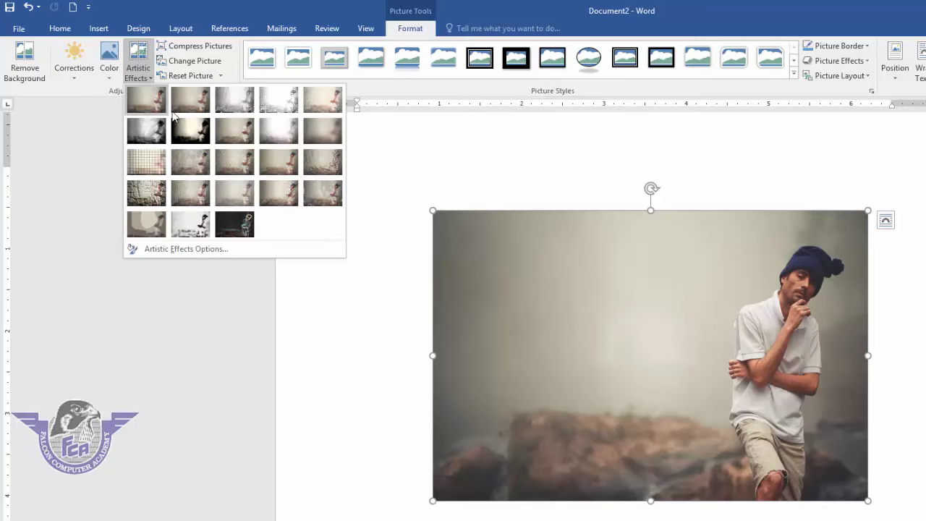
{"action": "key", "text": "Escape"}
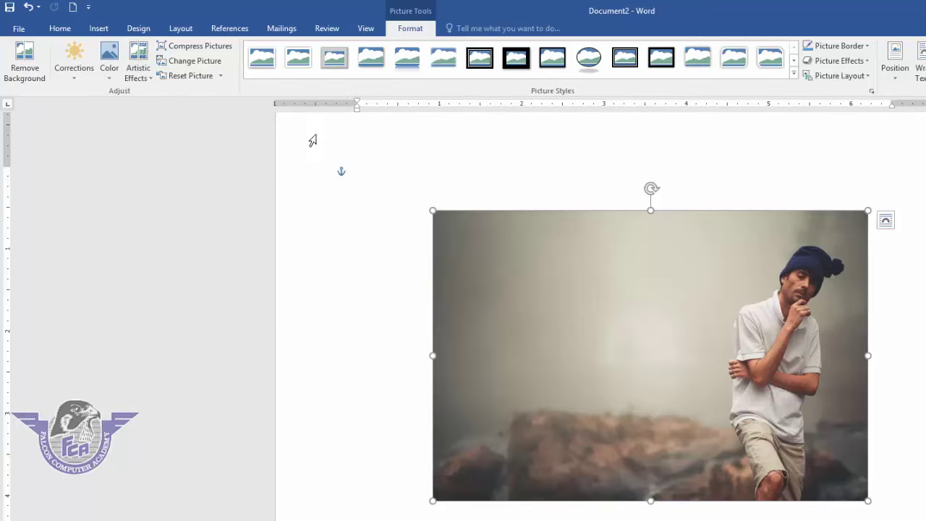
{"action": "left_click", "coordinate": [73, 61]}
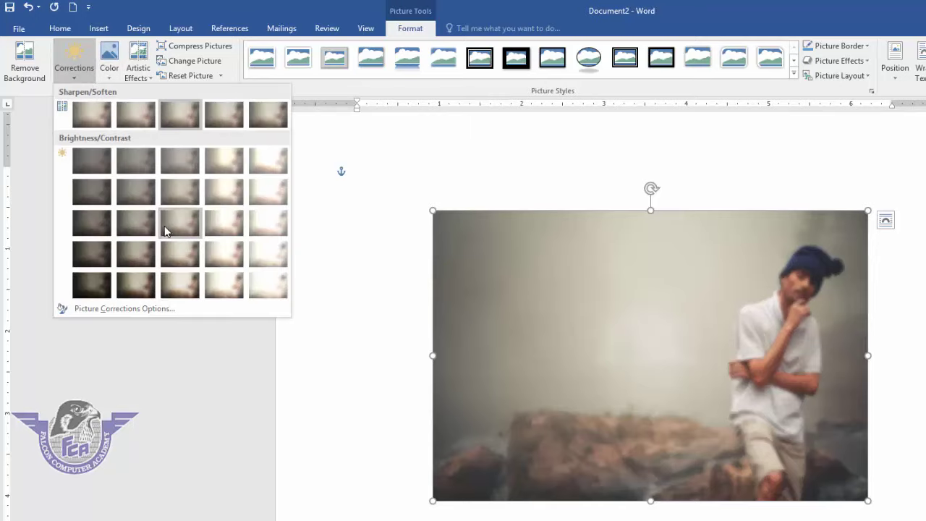
{"action": "key", "text": "Escape"}
{"action": "left_click", "coordinate": [110, 65]}
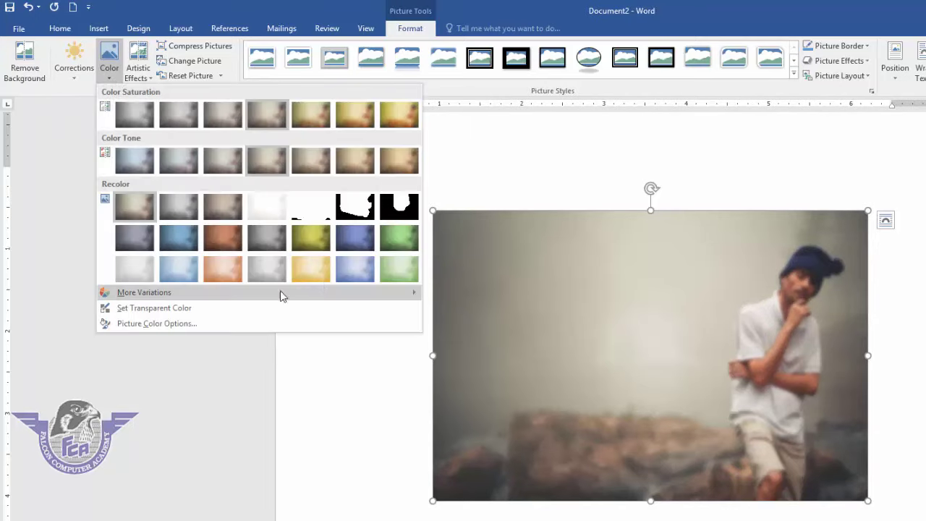
{"action": "left_click", "coordinate": [325, 270]}
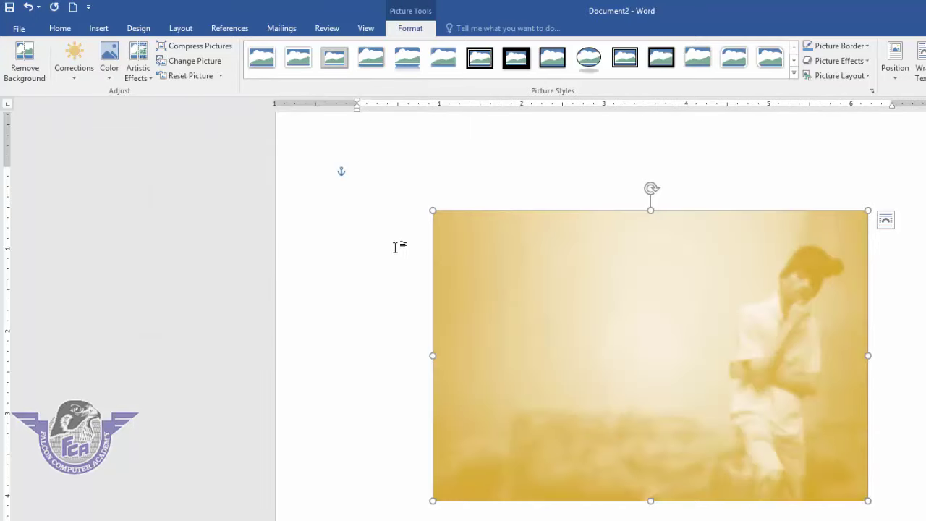
{"action": "left_click", "coordinate": [219, 76]}
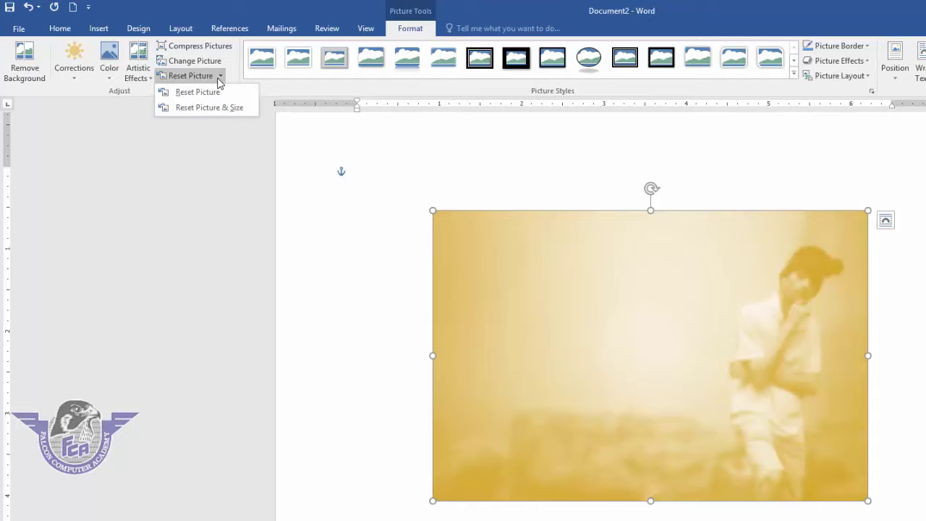
{"action": "left_click", "coordinate": [212, 91]}
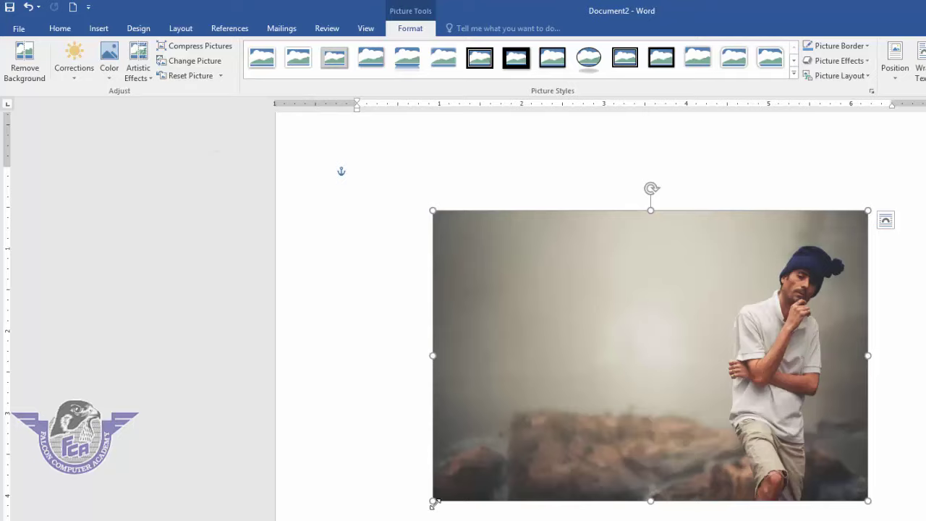
Step: Shrink the beanie photo and move it to a new spot on the page
{"action": "left_click_drag", "start_coordinate": [433, 501], "coordinate": [547, 425]}
{"action": "left_click_drag", "start_coordinate": [636, 294], "coordinate": [486, 333]}
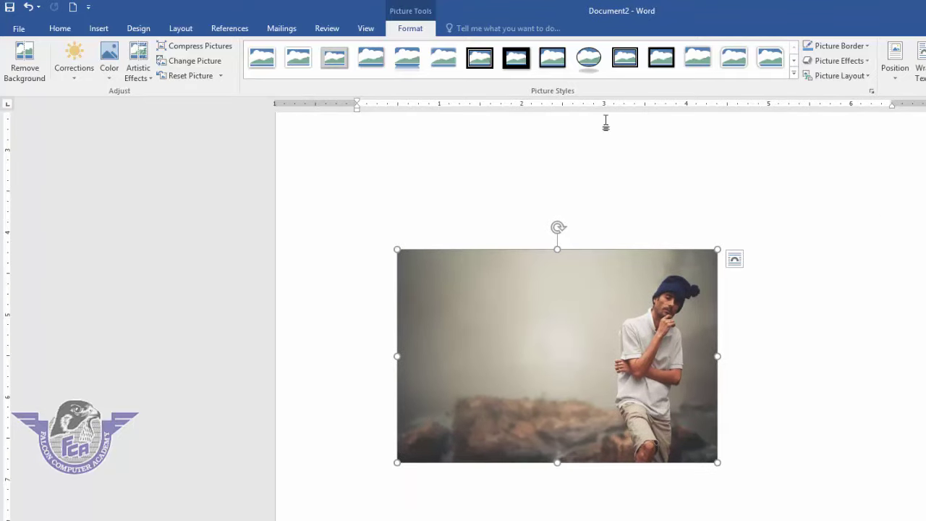
{"action": "left_click_drag", "start_coordinate": [620, 309], "coordinate": [673, 270]}
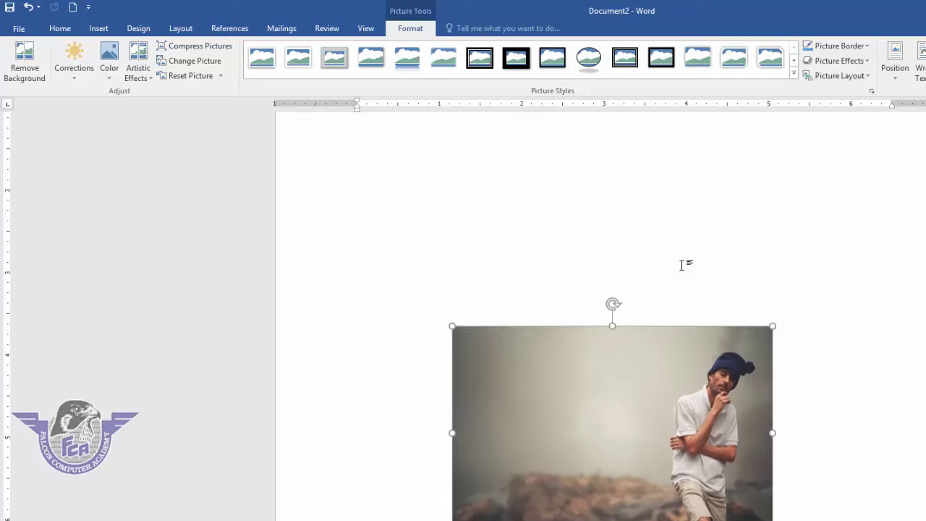
Step: Apply the tilted white-frame perspective picture style after trying oval, grey and black frames
{"action": "left_click", "coordinate": [588, 58]}
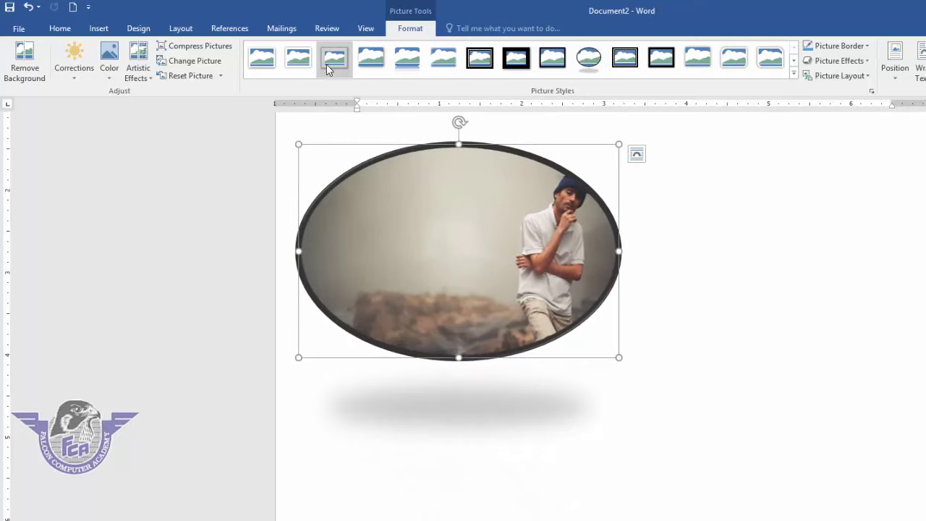
{"action": "left_click", "coordinate": [333, 59]}
{"action": "left_click", "coordinate": [516, 59]}
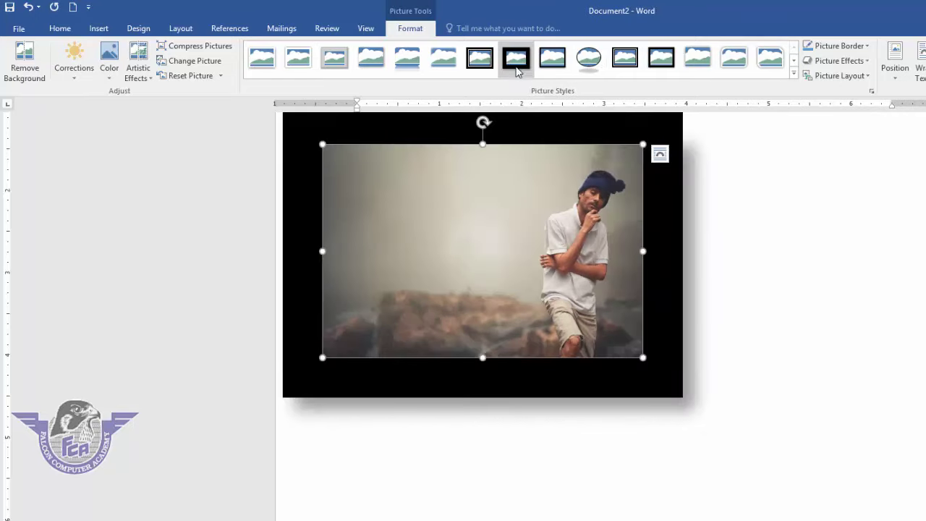
{"action": "left_click", "coordinate": [794, 75]}
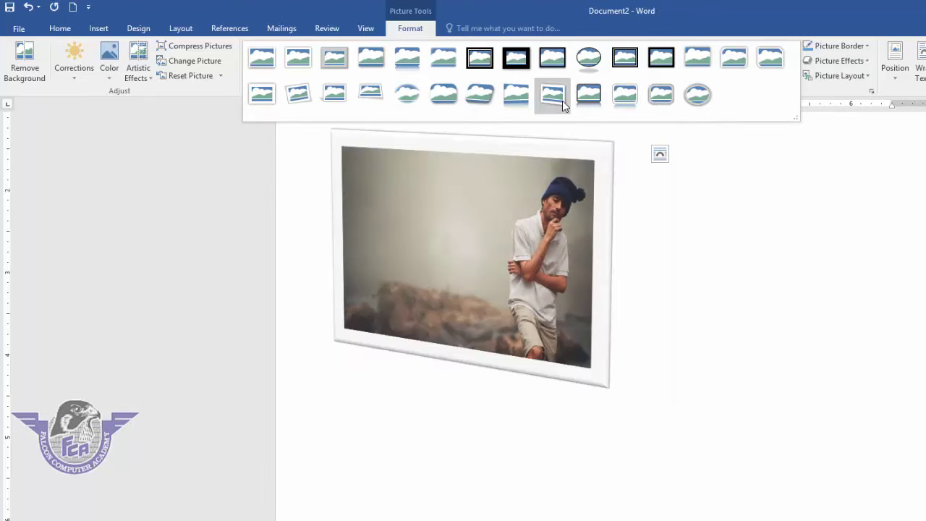
{"action": "left_click", "coordinate": [561, 95]}
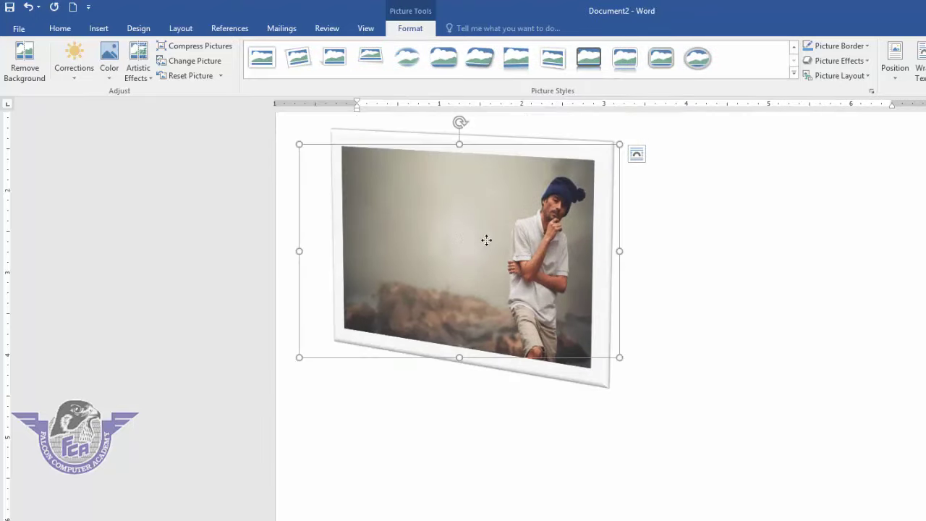
Step: Move and shrink the framed photo, then Ctrl-drag copies into a two-by-two grid of four
{"action": "left_click_drag", "start_coordinate": [486, 241], "coordinate": [790, 255]}
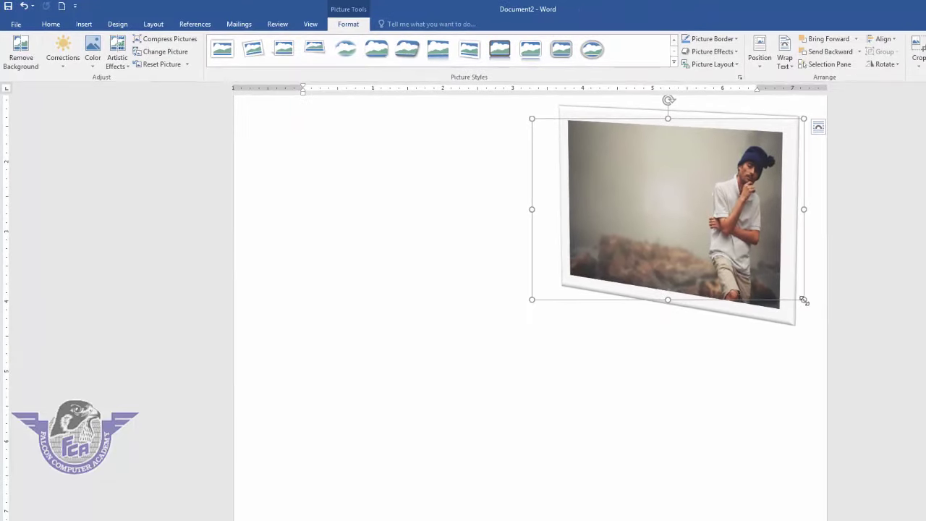
{"action": "left_click_drag", "start_coordinate": [804, 300], "coordinate": [700, 231]}
{"action": "mouse_move", "coordinate": [664, 192]}
{"action": "left_mouse_down"}
{"action": "mouse_move", "coordinate": [711, 185]}
{"action": "mouse_move", "coordinate": [522, 222]}
{"action": "left_mouse_up"}
{"action": "left_click", "coordinate": [522, 222], "text": "ctrl"}
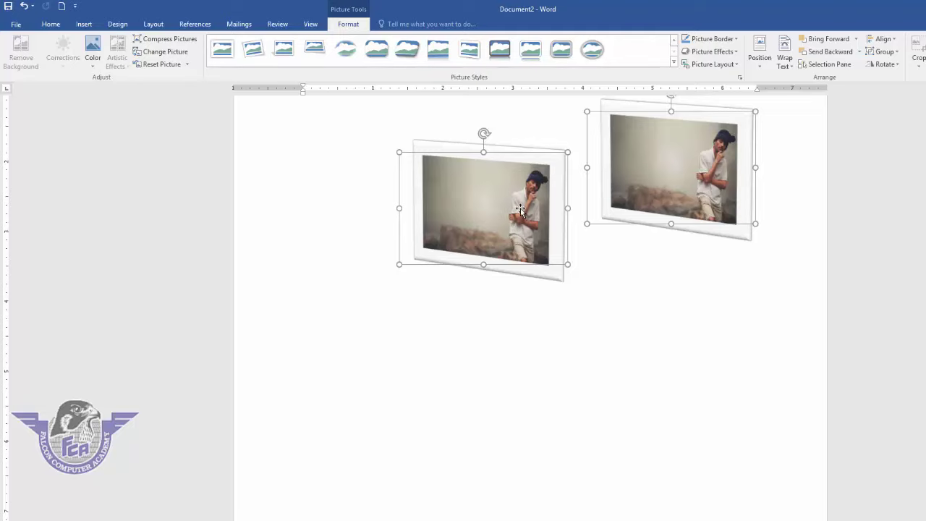
{"action": "left_click_drag", "start_coordinate": [518, 209], "coordinate": [526, 366], "text": "ctrl"}
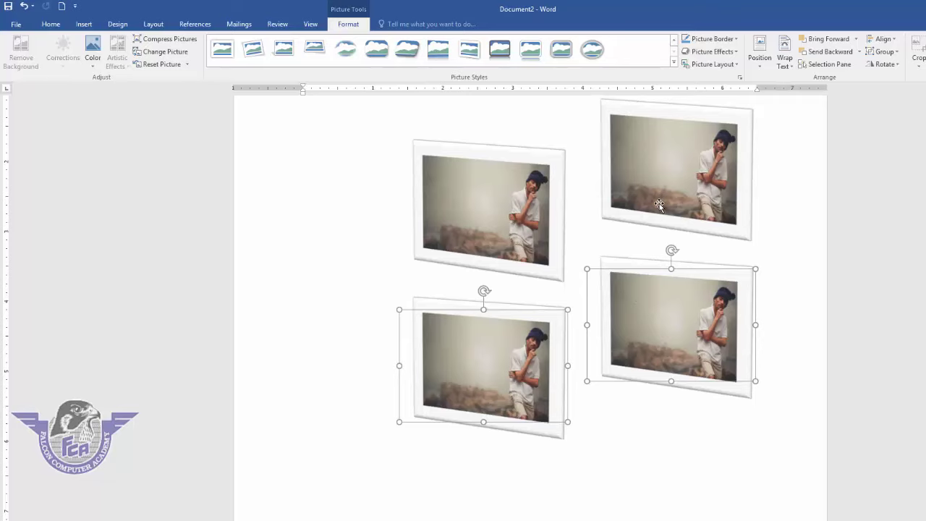
{"action": "left_click", "coordinate": [654, 430]}
Step: Give the top-left framed photo a dark green border, then drag the bottom-left photo up-left
{"action": "left_click", "coordinate": [485, 282]}
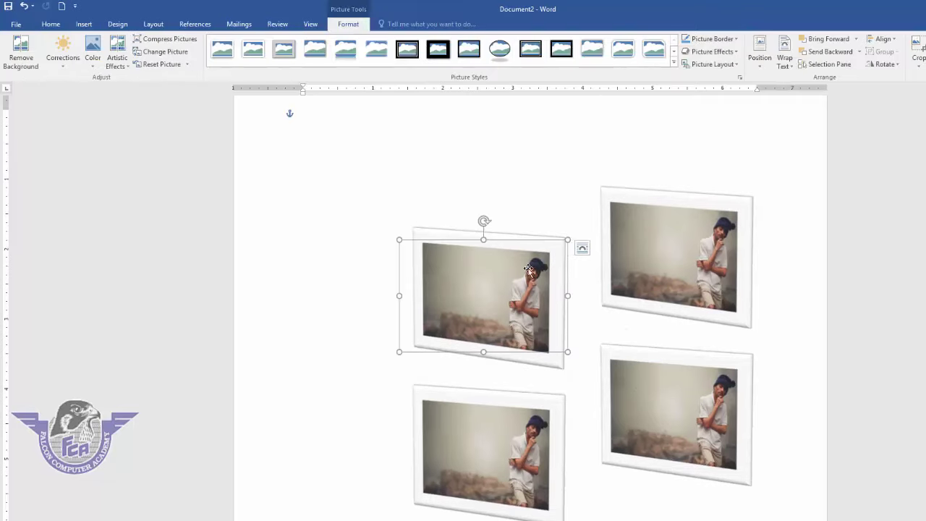
{"action": "left_click", "coordinate": [736, 40]}
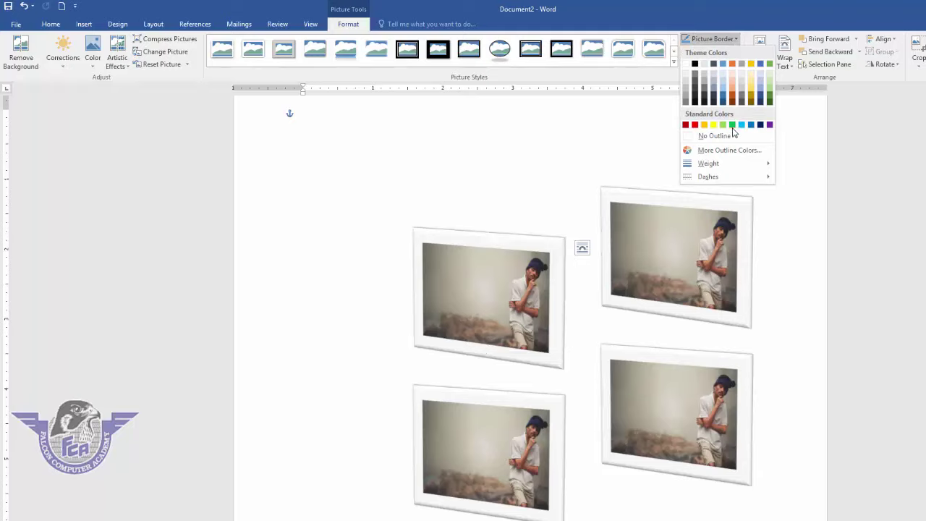
{"action": "left_click", "coordinate": [734, 126]}
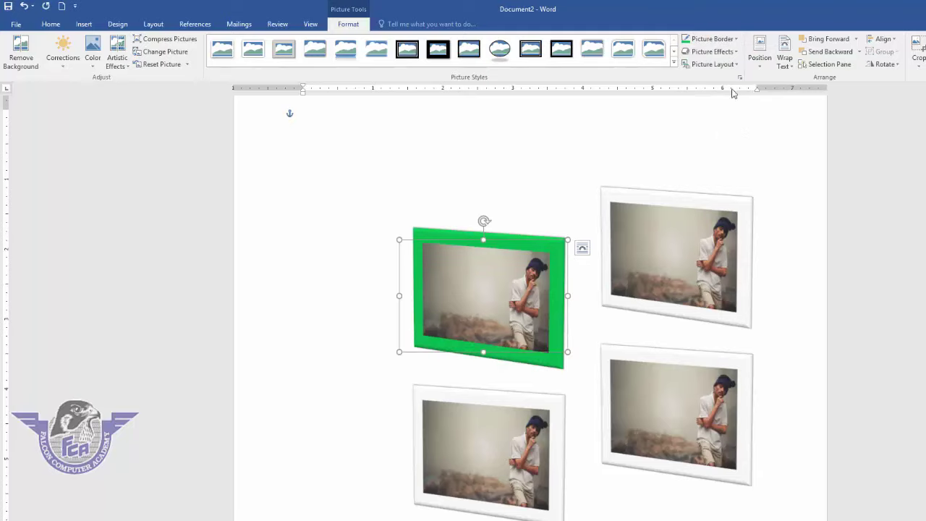
{"action": "left_click", "coordinate": [736, 40]}
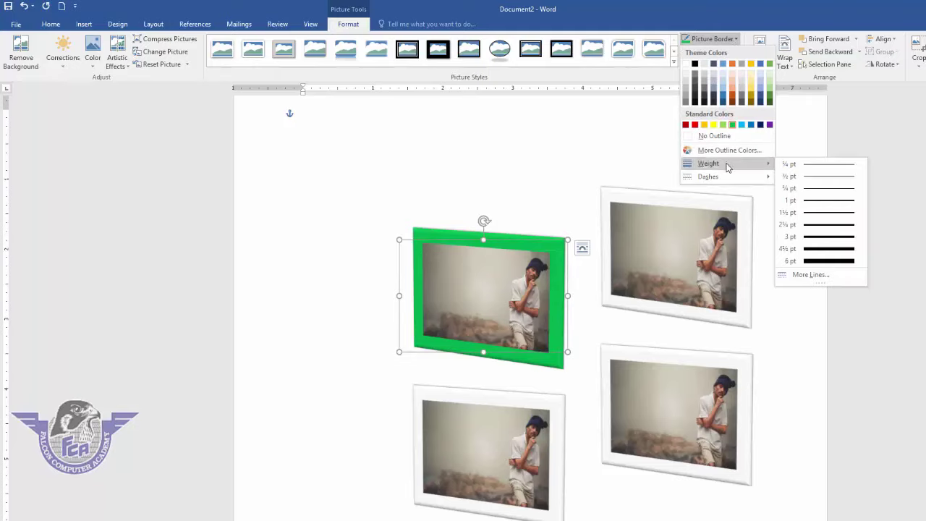
{"action": "mouse_move", "coordinate": [709, 163]}
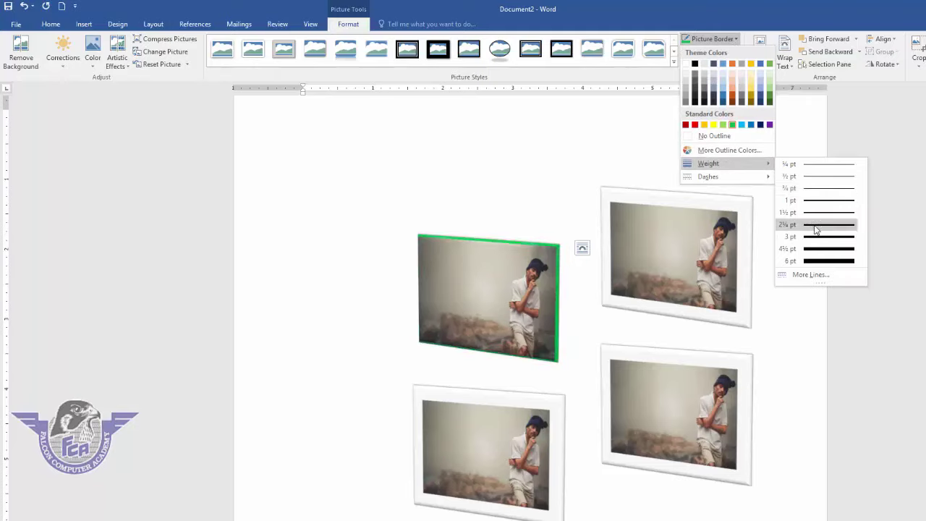
{"action": "left_click", "coordinate": [769, 99]}
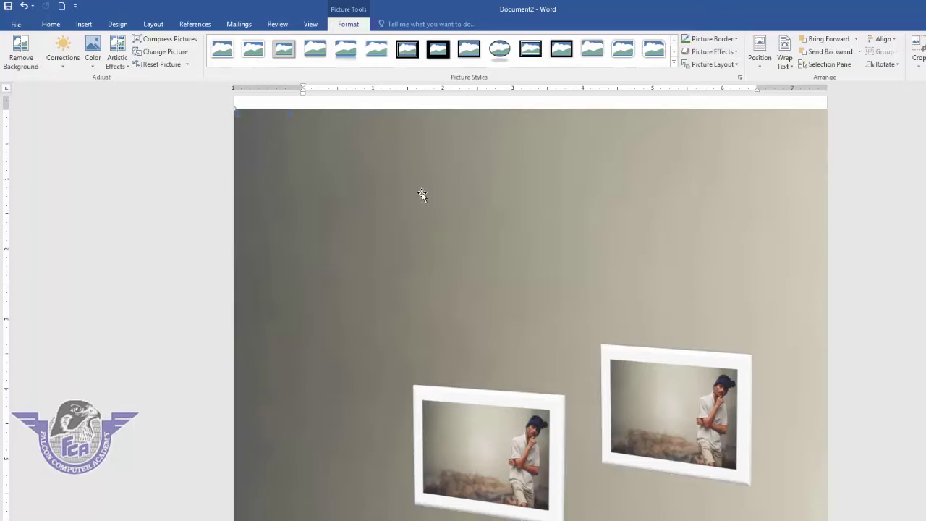
{"action": "left_click", "coordinate": [463, 276]}
{"action": "left_click_drag", "start_coordinate": [521, 415], "coordinate": [441, 255]}
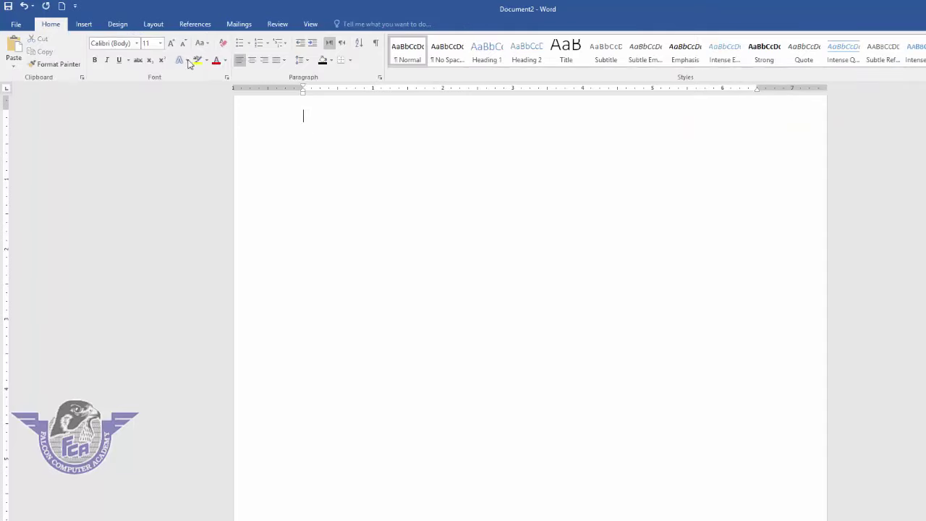
Step: Insert the photo of the woman with a camera
{"action": "left_click", "coordinate": [84, 24]}
{"action": "left_click", "coordinate": [118, 52]}
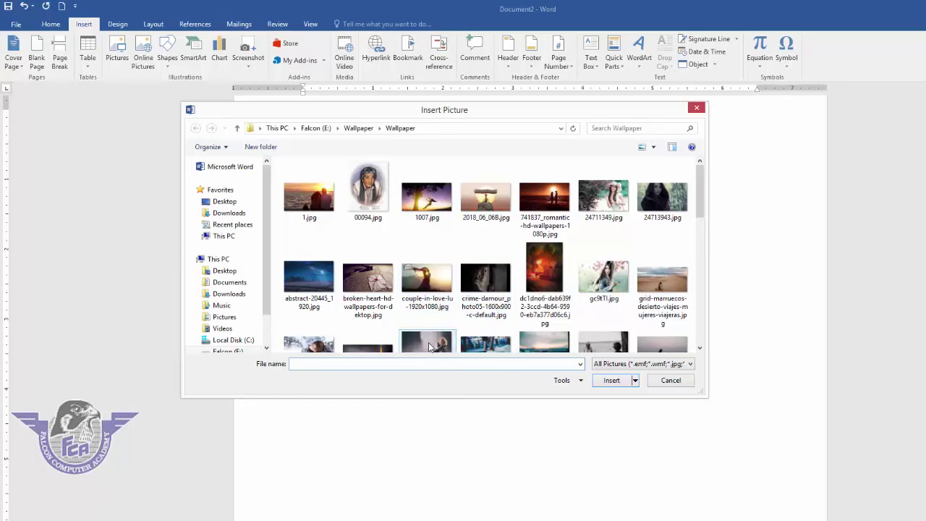
{"action": "double_click", "coordinate": [430, 344]}
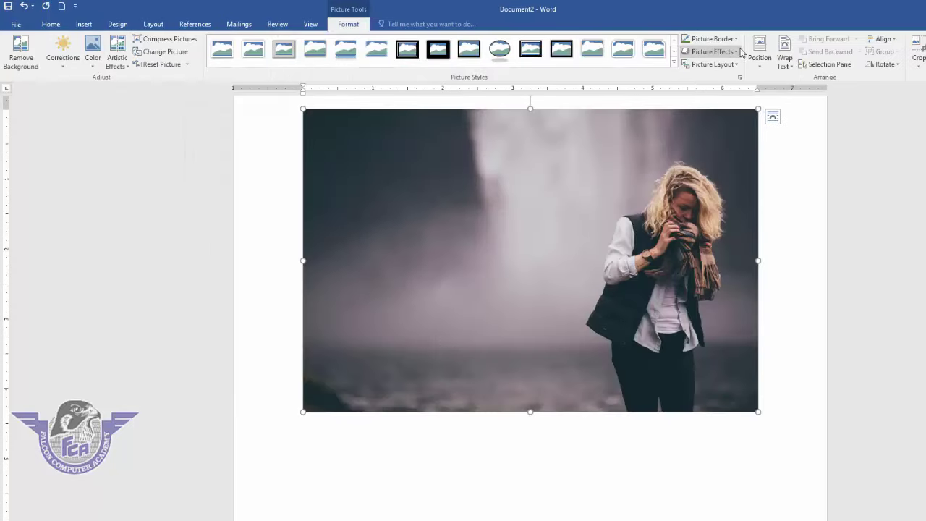
Step: Float the photo at Top Left, shrink it, and move it toward the top centre
{"action": "left_click", "coordinate": [759, 55]}
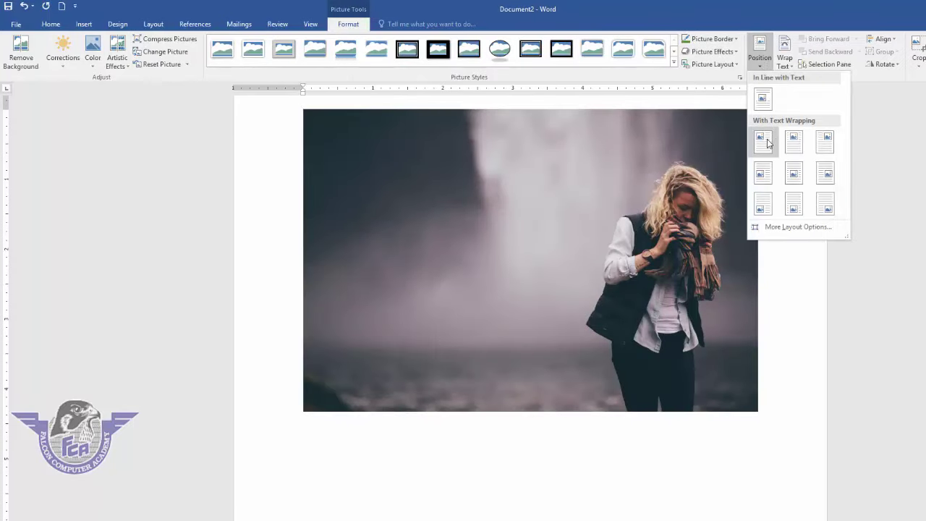
{"action": "left_click", "coordinate": [763, 141]}
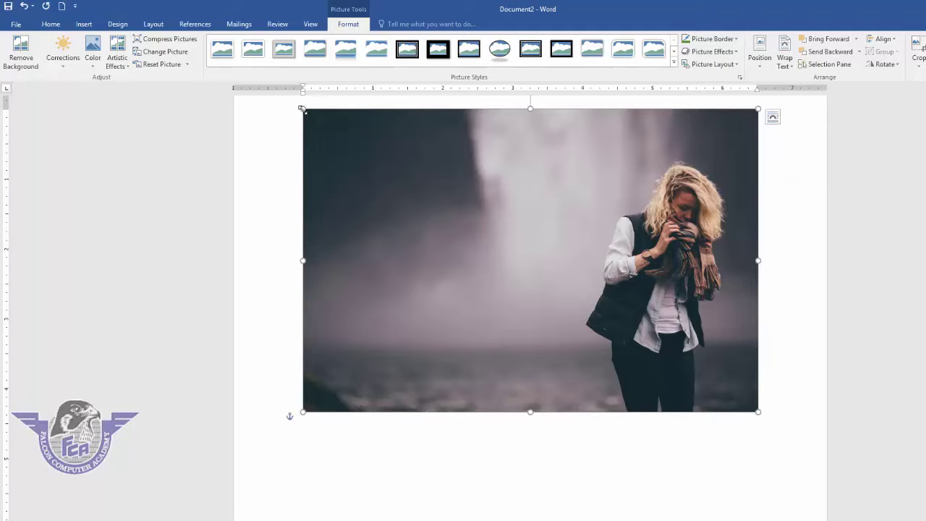
{"action": "left_click_drag", "start_coordinate": [302, 109], "coordinate": [527, 287]}
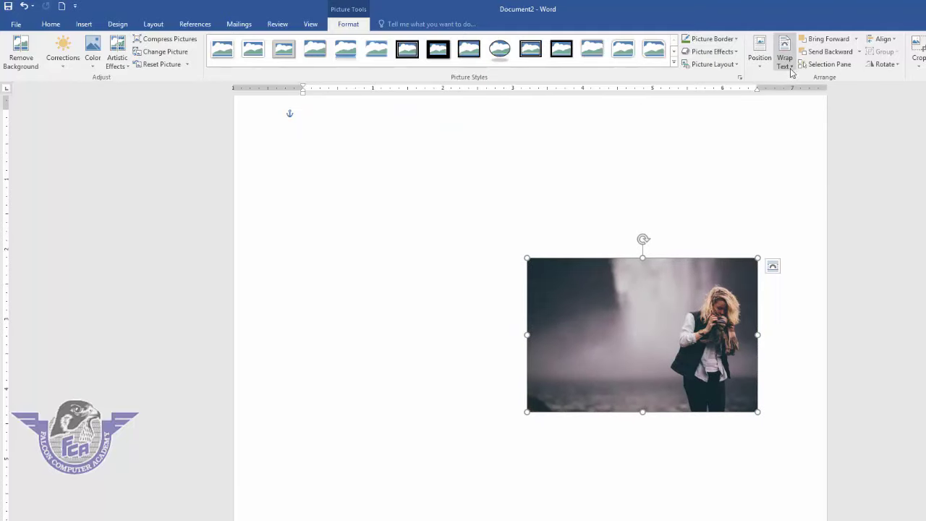
{"action": "left_click", "coordinate": [784, 58]}
{"action": "left_click", "coordinate": [789, 92]}
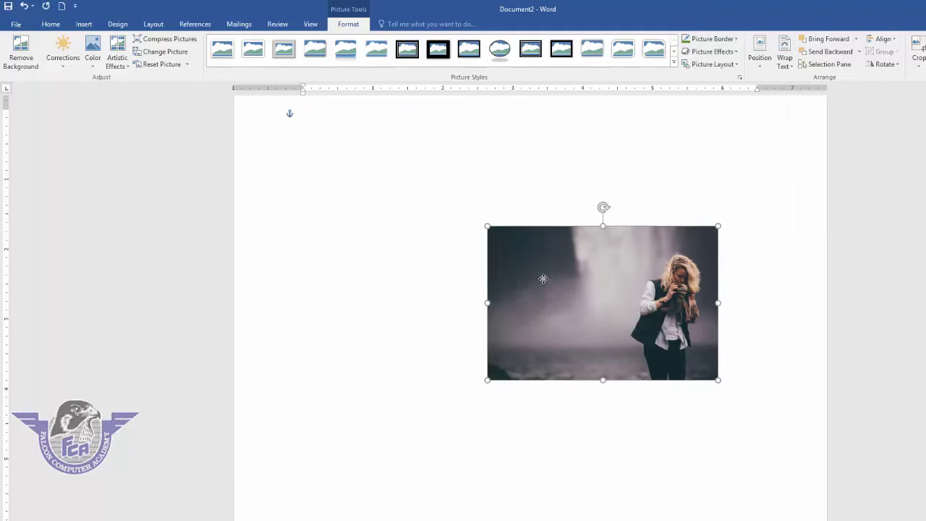
{"action": "left_click_drag", "start_coordinate": [634, 279], "coordinate": [505, 199]}
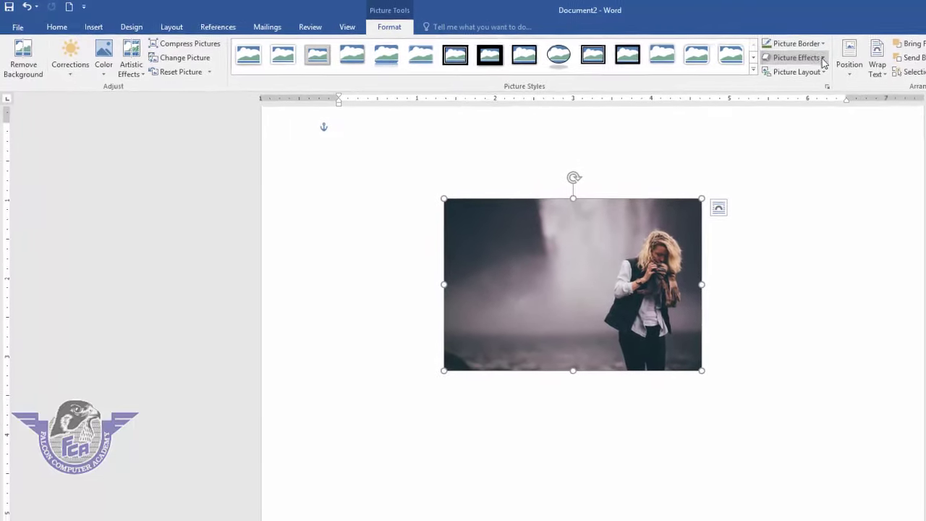
Step: Apply a Parallel 3-D rotation to the woman's photo, reset it, then shift it right
{"action": "left_click", "coordinate": [823, 61]}
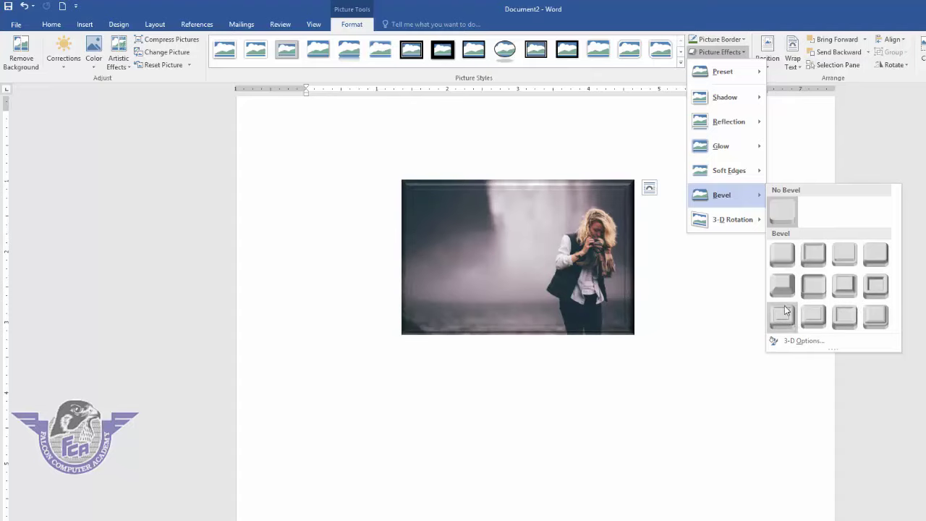
{"action": "mouse_move", "coordinate": [727, 220]}
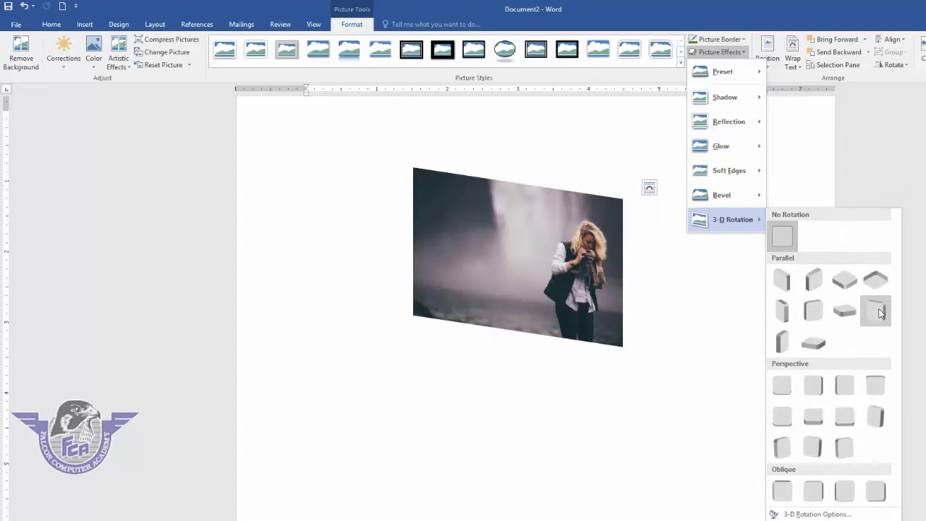
{"action": "left_click", "coordinate": [787, 312]}
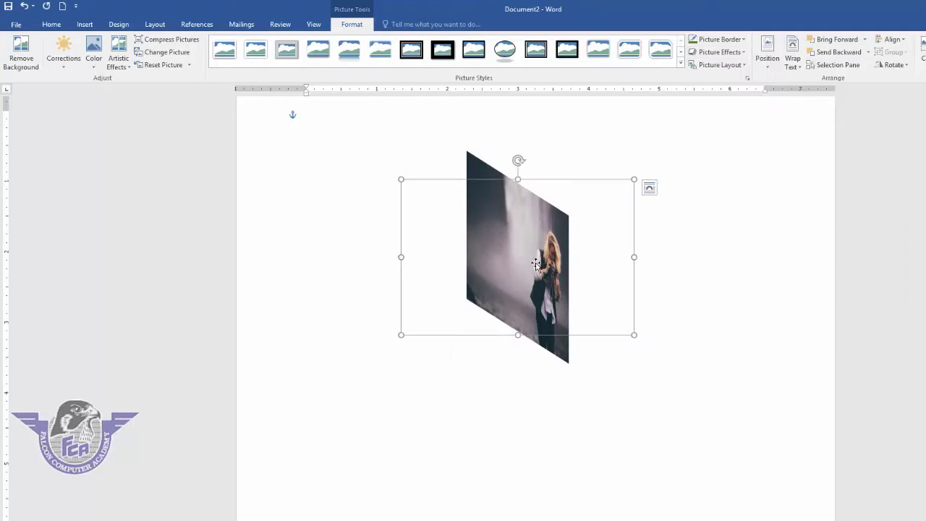
{"action": "left_click", "coordinate": [186, 63]}
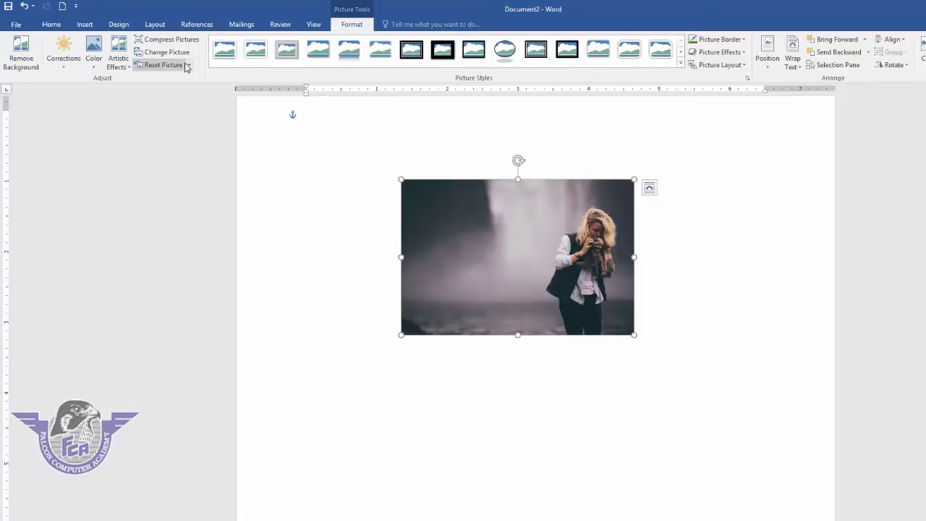
{"action": "left_click_drag", "start_coordinate": [457, 216], "coordinate": [561, 220]}
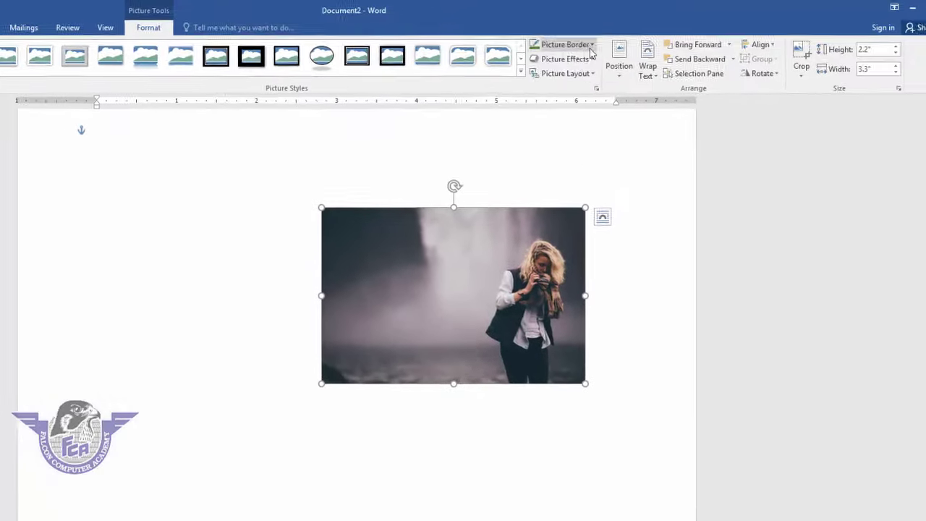
Step: Position the waterfall photo at Top Left with text wrapping, then drag it right and down
{"action": "left_click", "coordinate": [583, 81]}
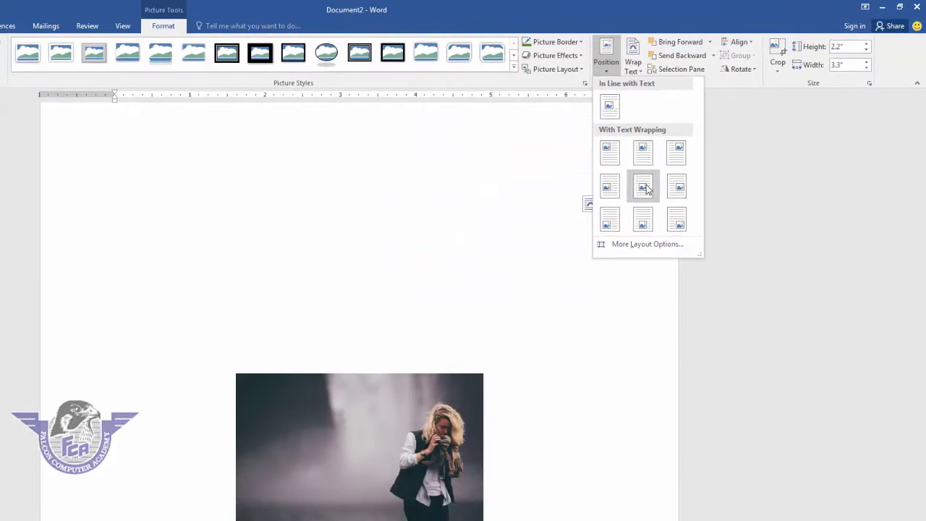
{"action": "left_click", "coordinate": [610, 152]}
{"action": "left_click_drag", "start_coordinate": [256, 201], "coordinate": [351, 229]}
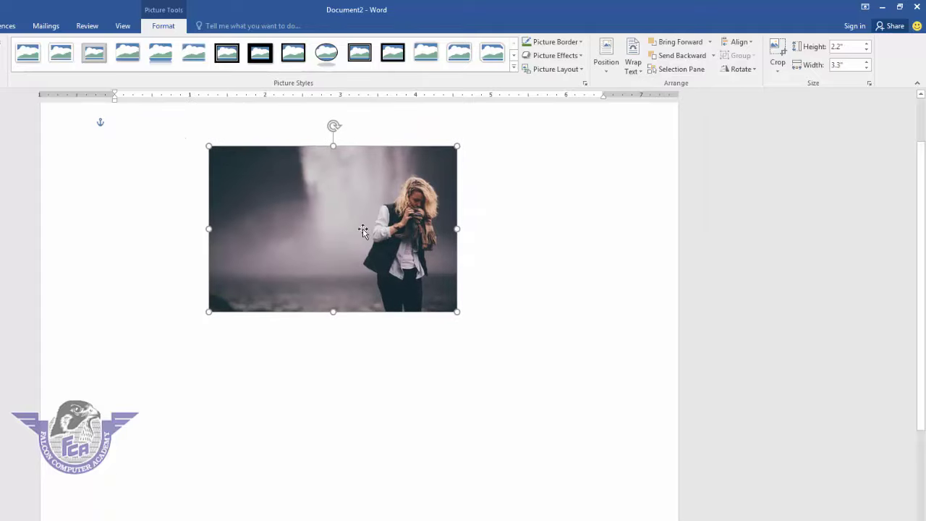
{"action": "left_click", "coordinate": [634, 66]}
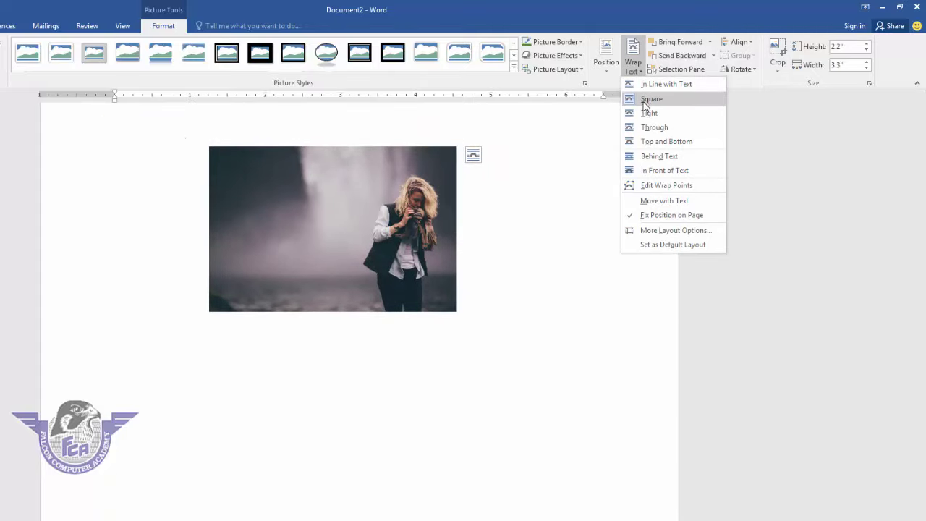
{"action": "left_click", "coordinate": [366, 205]}
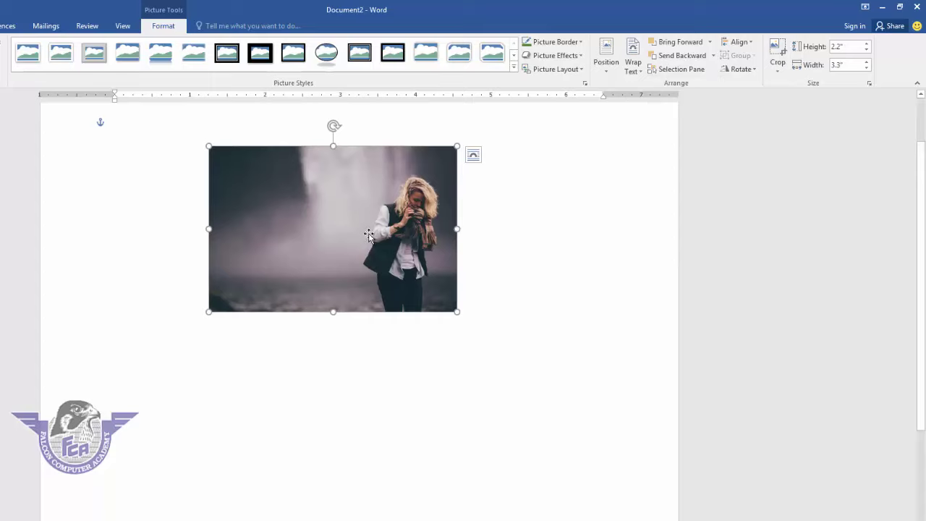
{"action": "left_click", "coordinate": [147, 149]}
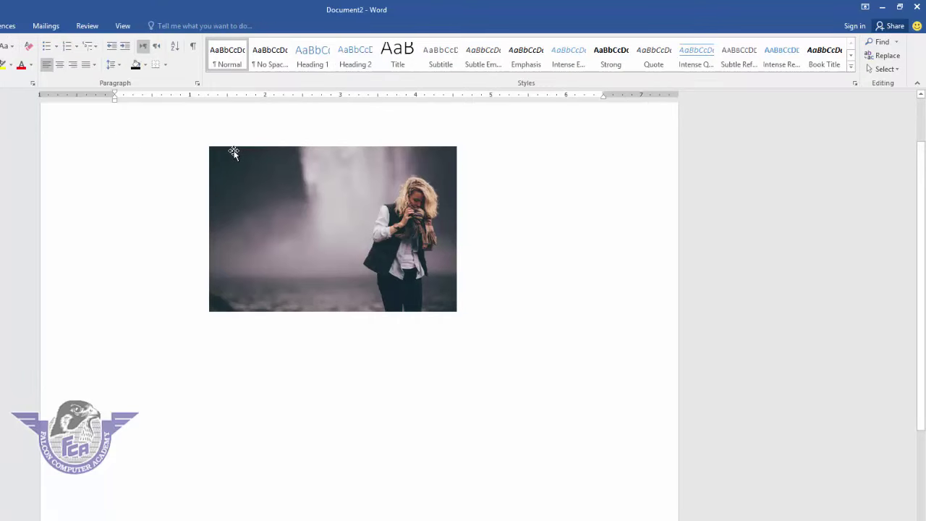
Step: Generate sample paragraphs with =rand() and drag the photo to the left margin
{"action": "type", "text": "=rand("}
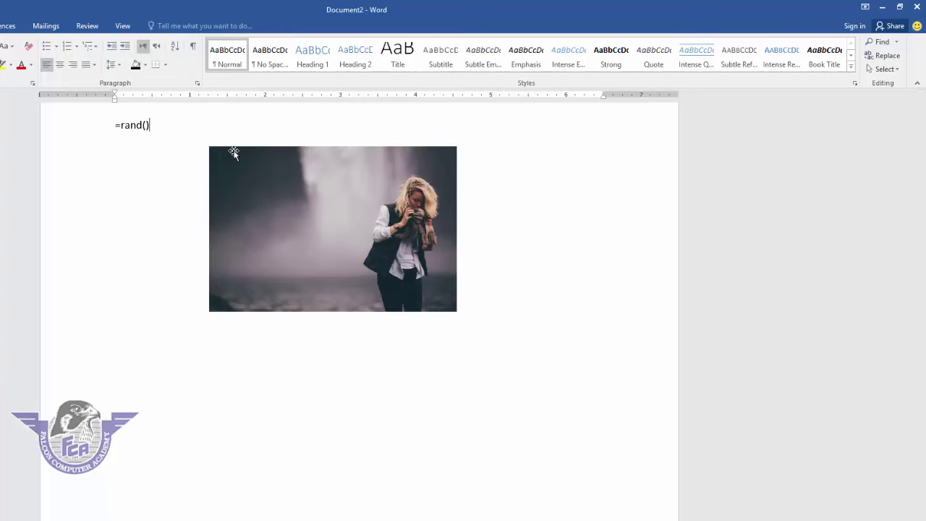
{"action": "key", "text": "Return"}
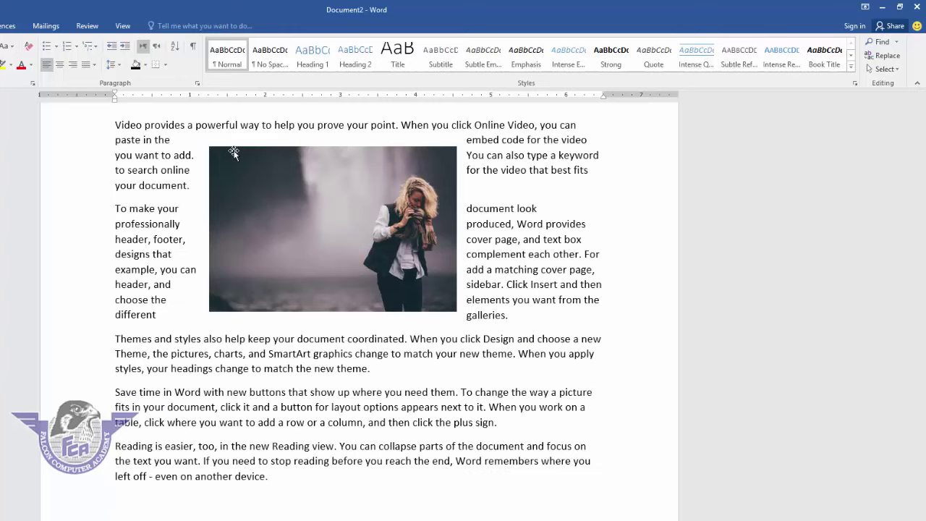
{"action": "mouse_move", "coordinate": [296, 198]}
{"action": "left_mouse_down"}
{"action": "mouse_move", "coordinate": [303, 200]}
{"action": "mouse_move", "coordinate": [201, 256]}
{"action": "left_mouse_up"}
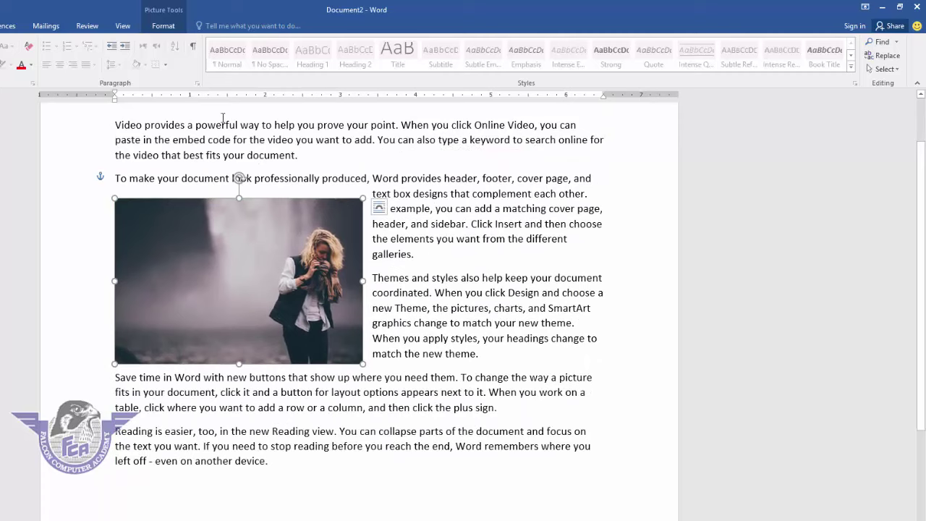
Step: Set the waterfall photo's text wrapping to Square
{"action": "left_click", "coordinate": [160, 28]}
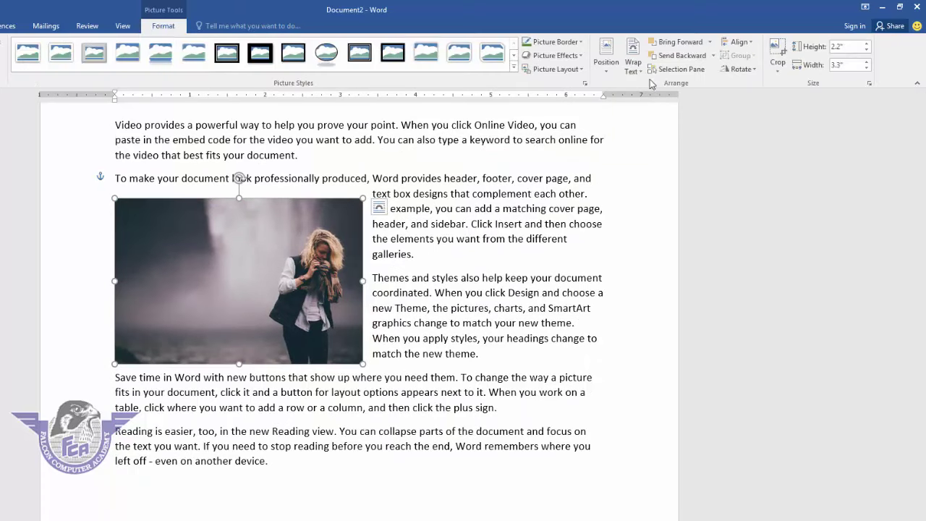
{"action": "left_click", "coordinate": [632, 61]}
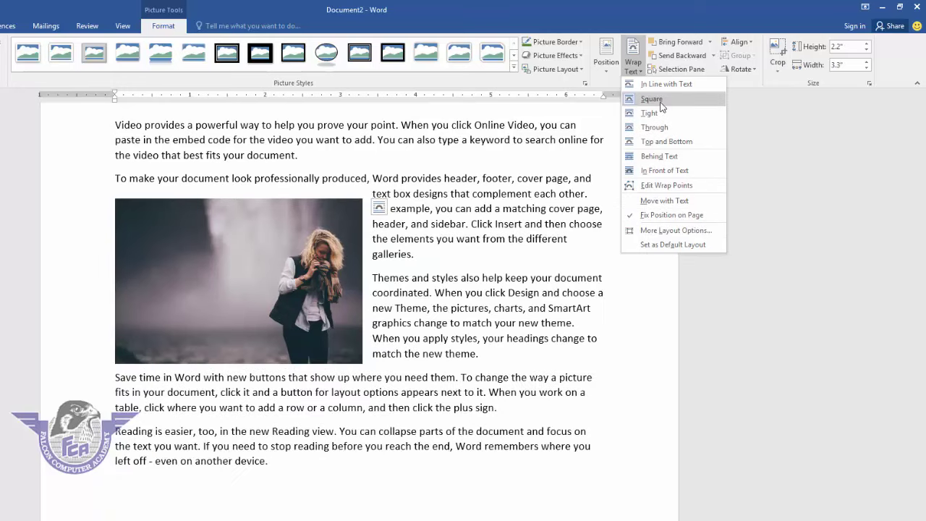
{"action": "left_click", "coordinate": [652, 99]}
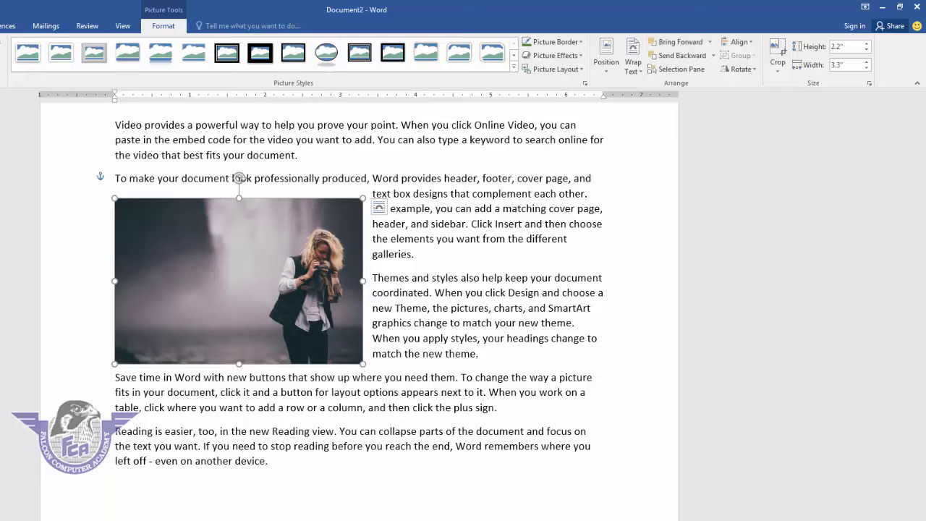
Step: Insert the photo of the orange autumn leaf on frosty grass
{"action": "key", "text": "alt+n"}
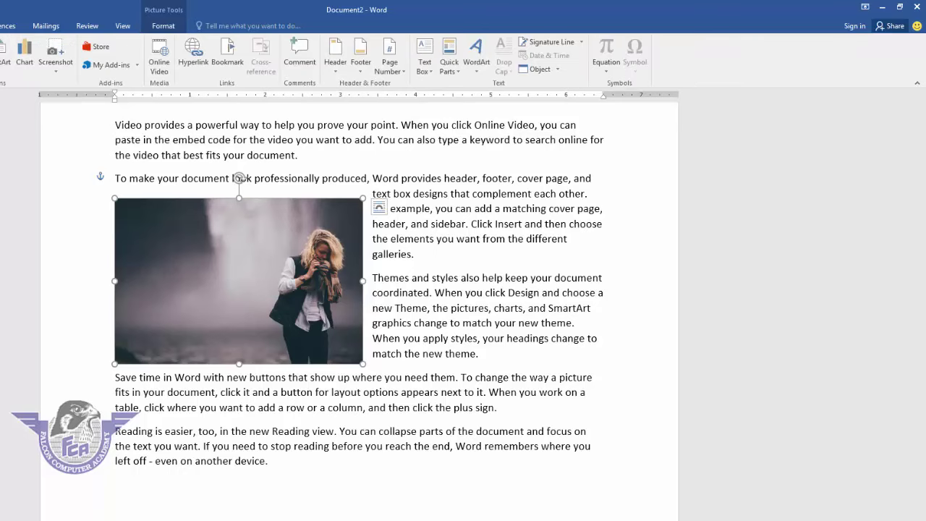
{"action": "key", "text": "alt+n"}
{"action": "key", "text": "p"}
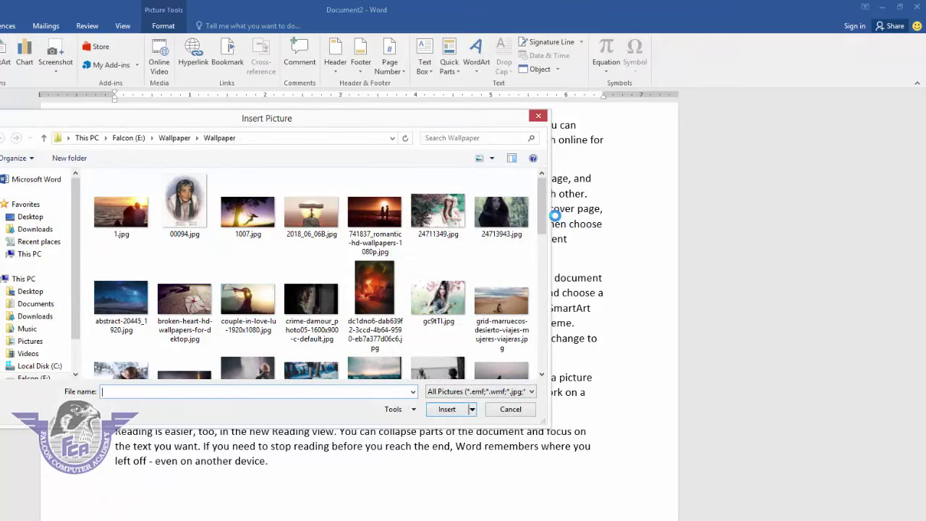
{"action": "left_click_drag", "start_coordinate": [541, 210], "coordinate": [536, 349]}
{"action": "scroll", "coordinate": [536, 349], "scroll_direction": "down", "scroll_amount": 3}
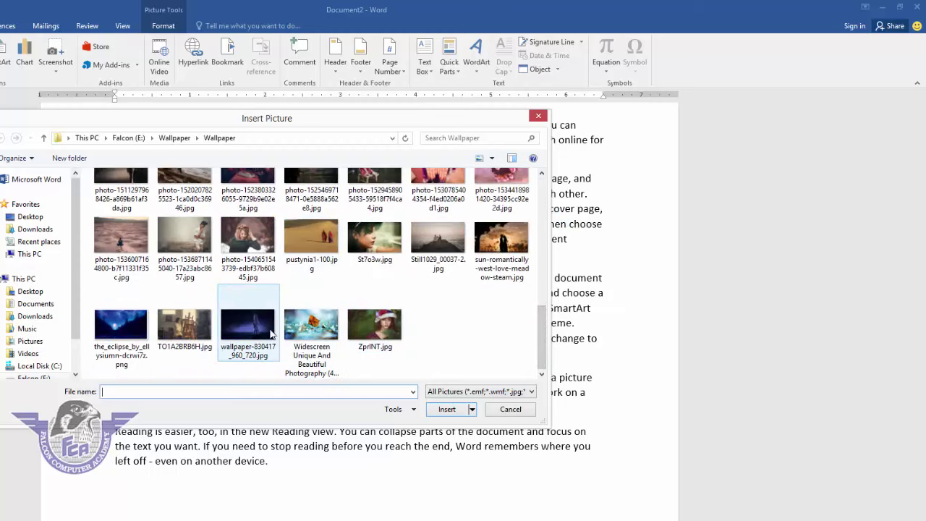
{"action": "double_click", "coordinate": [307, 329]}
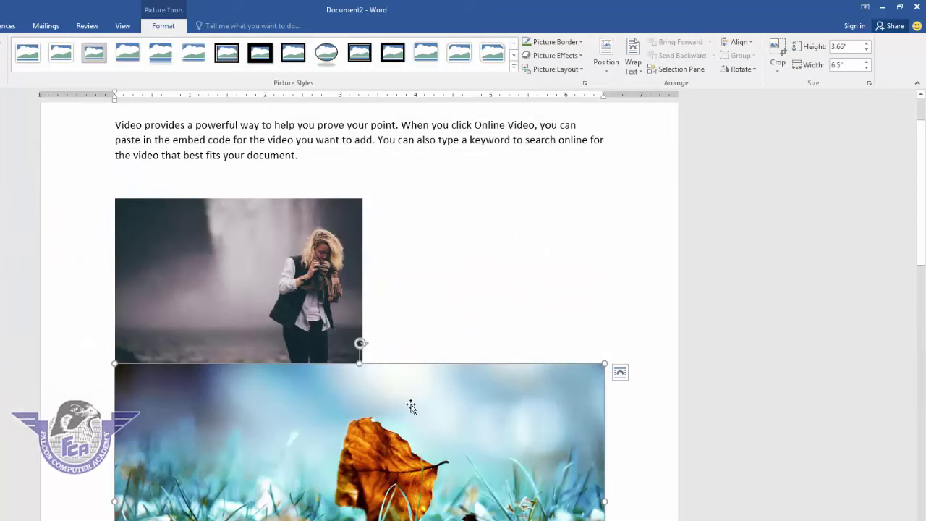
Step: Let text wrap around the leaf photo and place it below the last paragraph
{"action": "left_click", "coordinate": [633, 64]}
{"action": "left_click", "coordinate": [637, 148]}
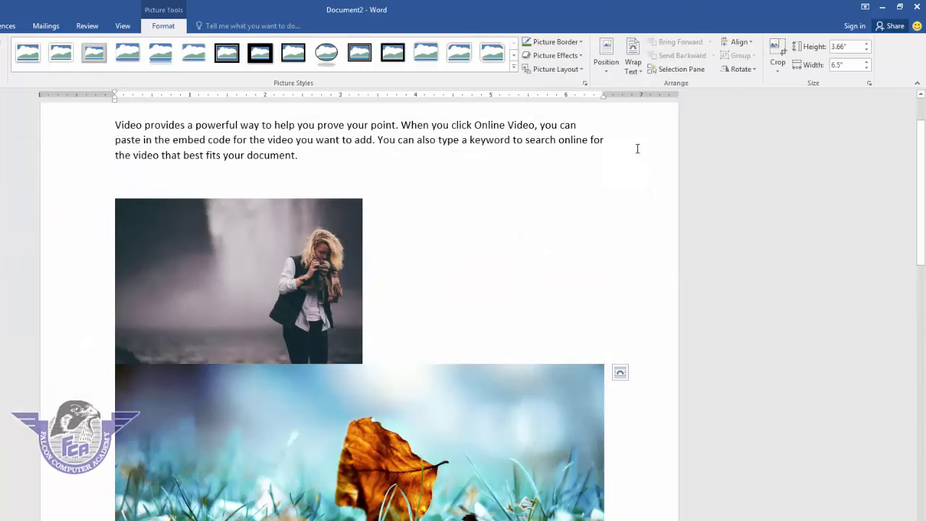
{"action": "left_click_drag", "start_coordinate": [534, 437], "coordinate": [534, 517]}
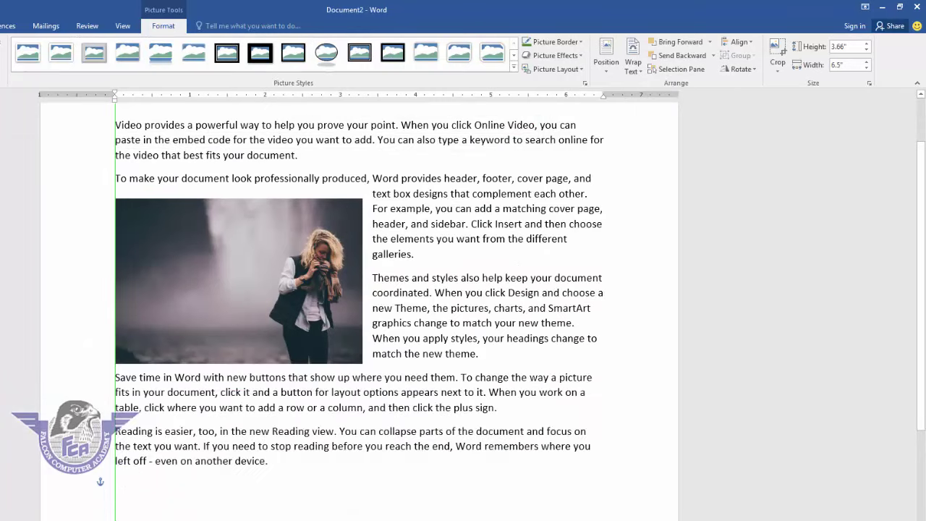
{"action": "left_click_drag", "start_coordinate": [325, 518], "coordinate": [287, 516]}
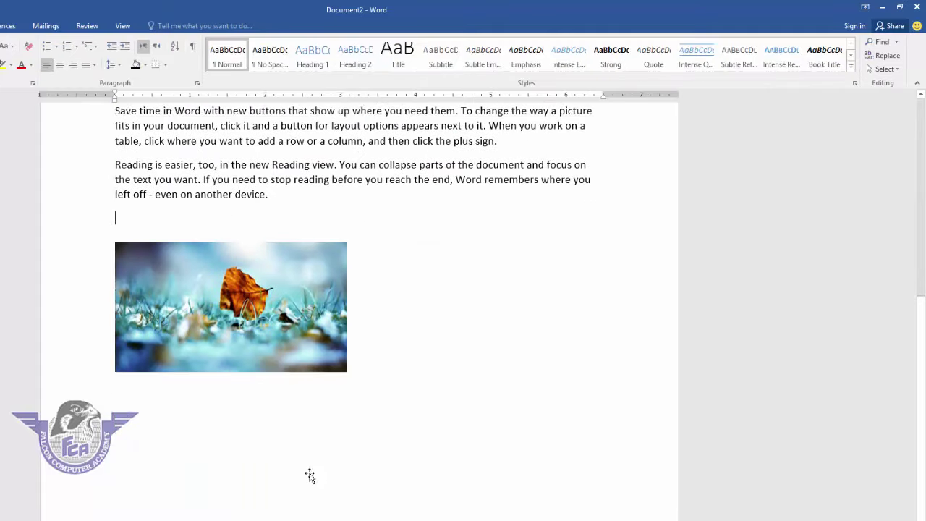
Step: Drag the leaf photo over the woman photo, test Send Backward and Bring Forward, and leave it in front at the lower-right corner
{"action": "scroll", "coordinate": [310, 475], "scroll_direction": "up", "scroll_amount": 3}
{"action": "left_click_drag", "start_coordinate": [278, 445], "coordinate": [387, 181]}
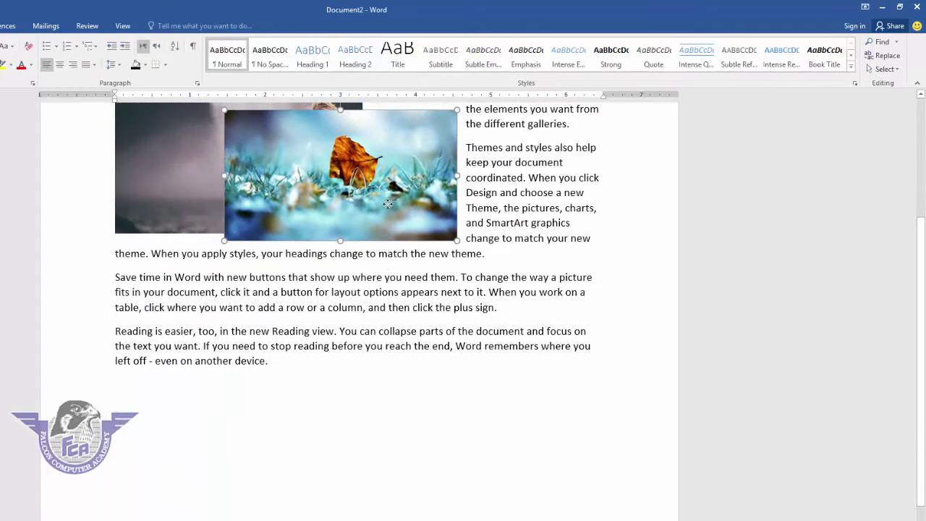
{"action": "scroll", "coordinate": [393, 215], "scroll_direction": "up", "scroll_amount": 3}
{"action": "mouse_move", "coordinate": [350, 324]}
{"action": "left_mouse_down"}
{"action": "mouse_move", "coordinate": [194, 298]}
{"action": "mouse_move", "coordinate": [204, 301]}
{"action": "left_mouse_up"}
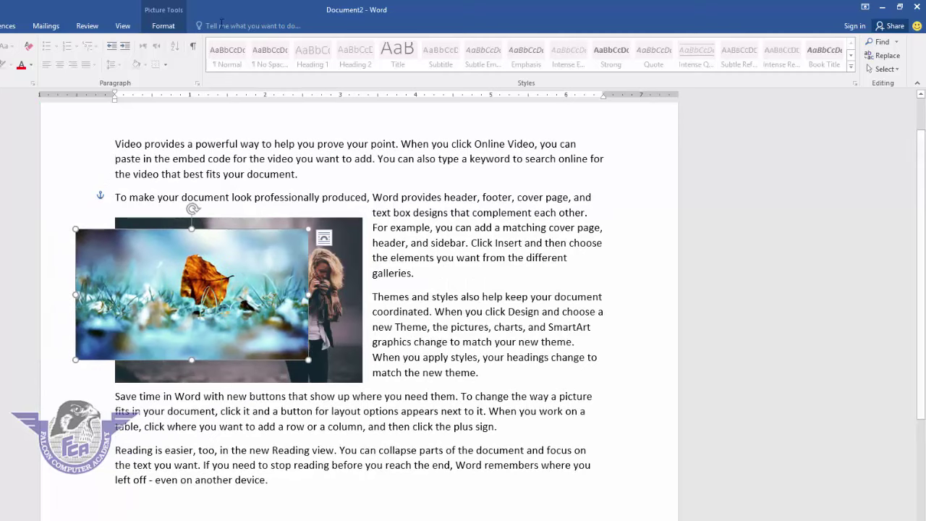
{"action": "left_click", "coordinate": [163, 26]}
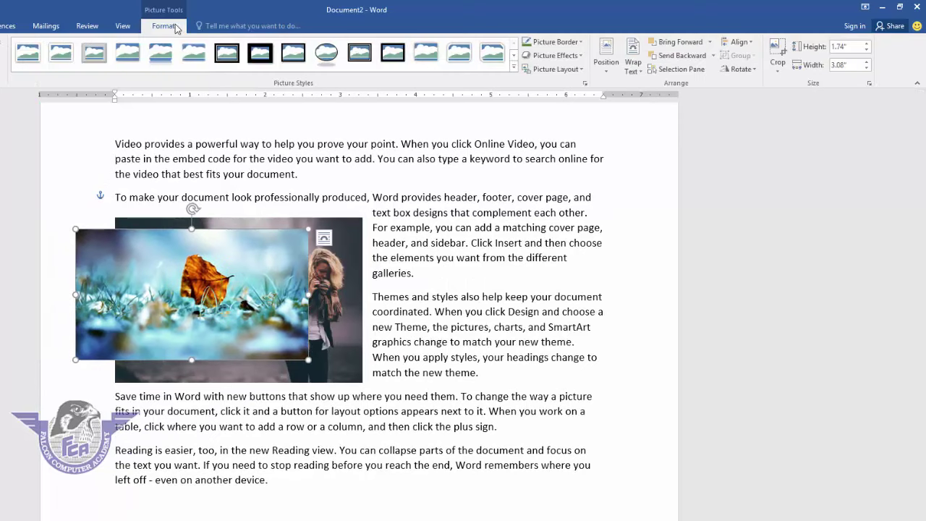
{"action": "left_click", "coordinate": [682, 56]}
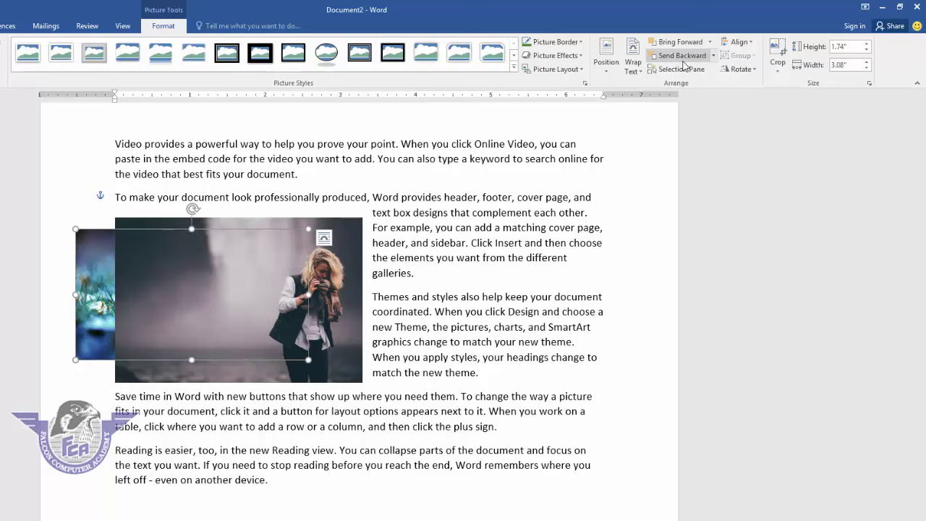
{"action": "left_click", "coordinate": [688, 48]}
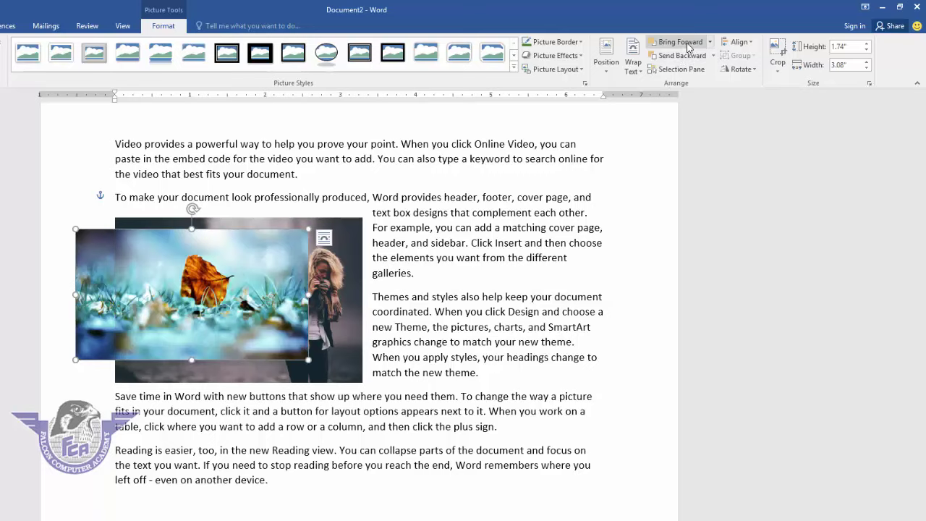
{"action": "left_click_drag", "start_coordinate": [167, 308], "coordinate": [411, 421]}
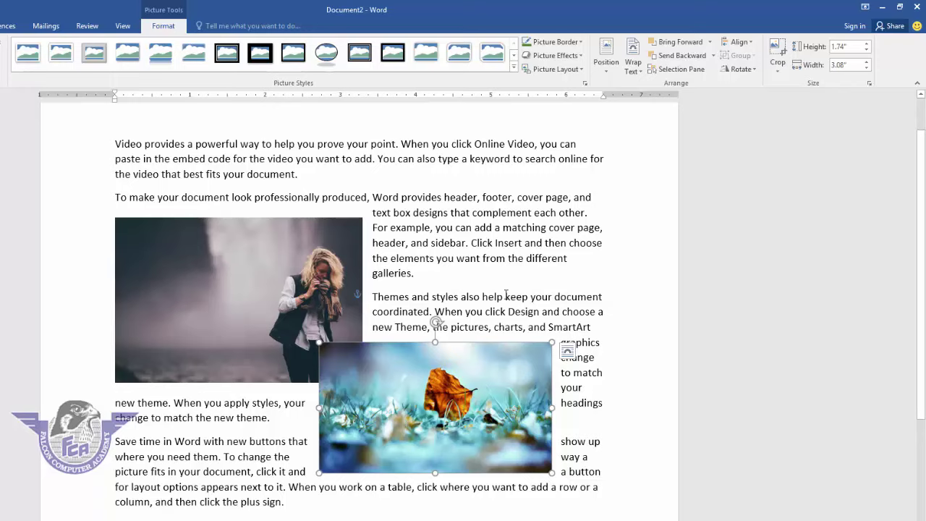
Step: Show the Selection Pane and toggle the leaf and woman photos' visibility off and on
{"action": "left_click", "coordinate": [677, 69]}
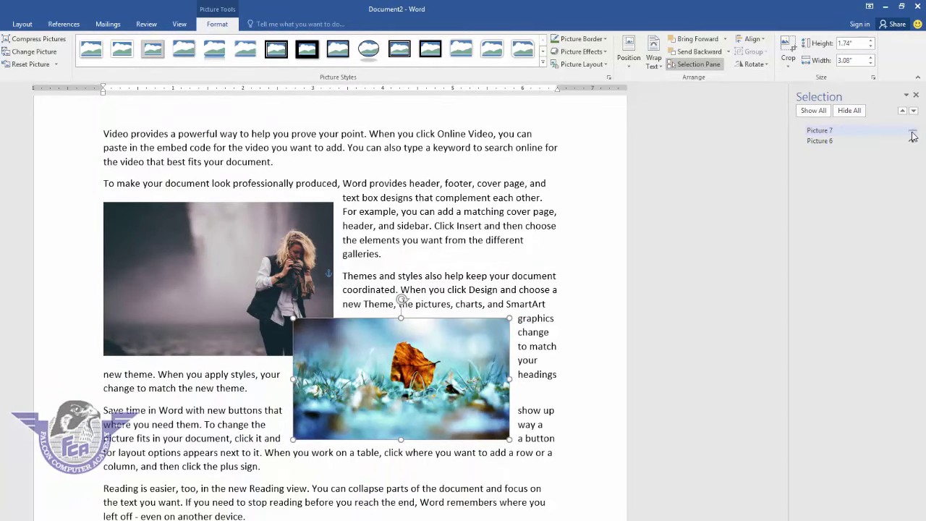
{"action": "left_click", "coordinate": [913, 134]}
{"action": "left_click", "coordinate": [913, 132]}
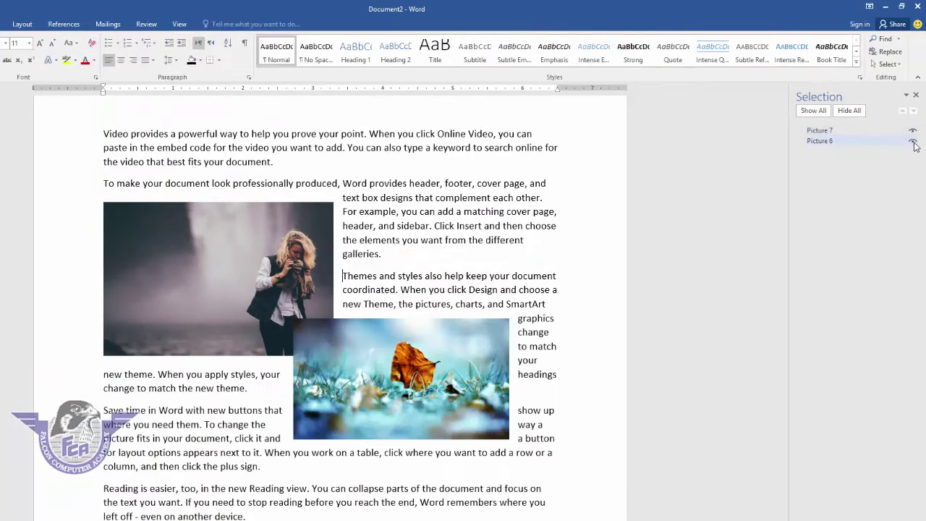
{"action": "left_click", "coordinate": [913, 142]}
{"action": "left_click", "coordinate": [913, 141]}
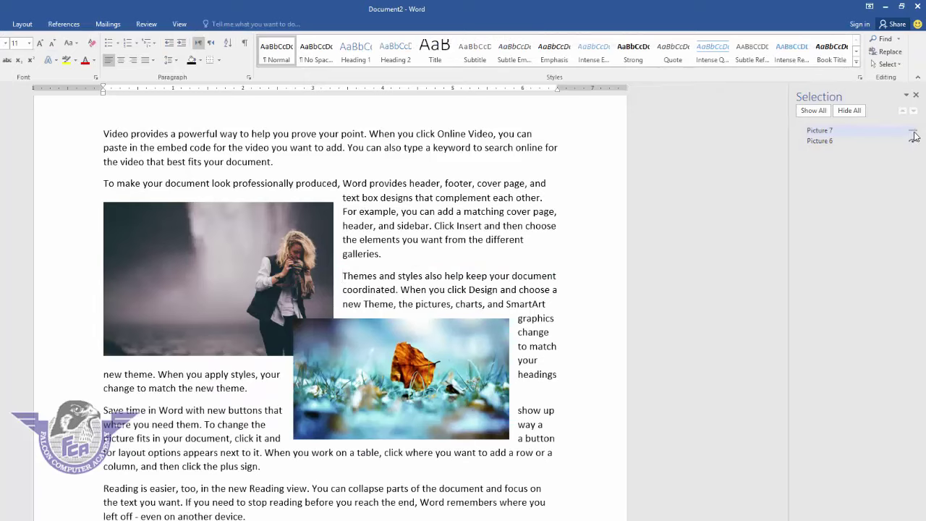
{"action": "left_click", "coordinate": [913, 131]}
{"action": "left_click", "coordinate": [913, 142]}
{"action": "left_click", "coordinate": [913, 142]}
{"action": "left_click", "coordinate": [913, 131]}
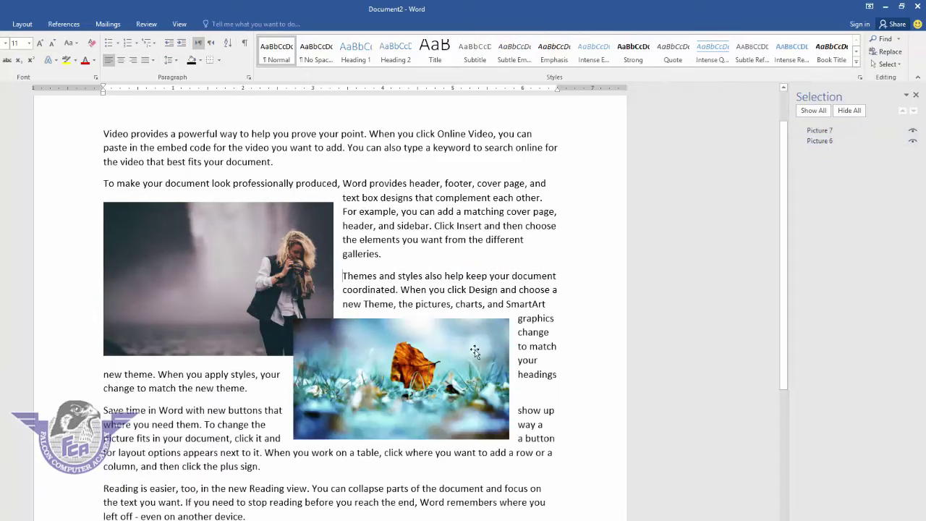
Step: Move the leaf photo over the woman photo, reorder Picture 6 behind Picture 7, and select Picture 7
{"action": "left_click_drag", "start_coordinate": [416, 373], "coordinate": [310, 291]}
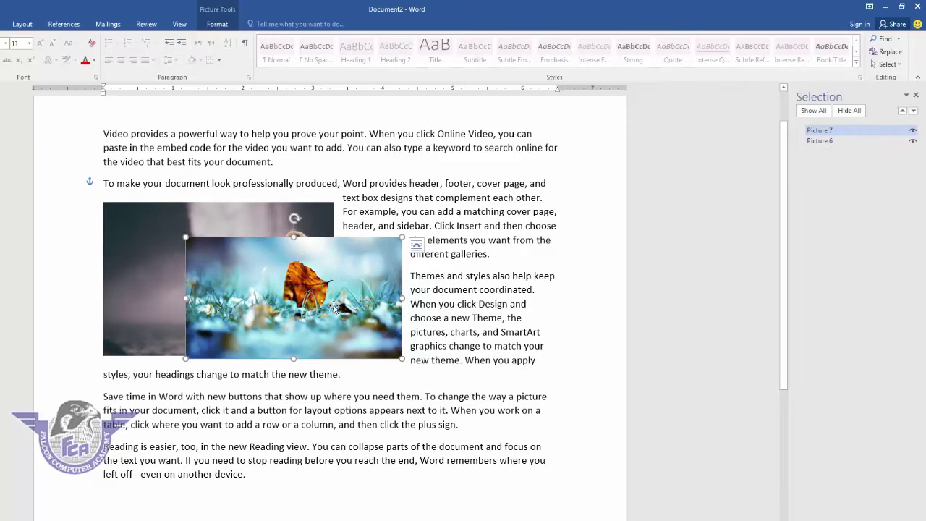
{"action": "left_click", "coordinate": [825, 141]}
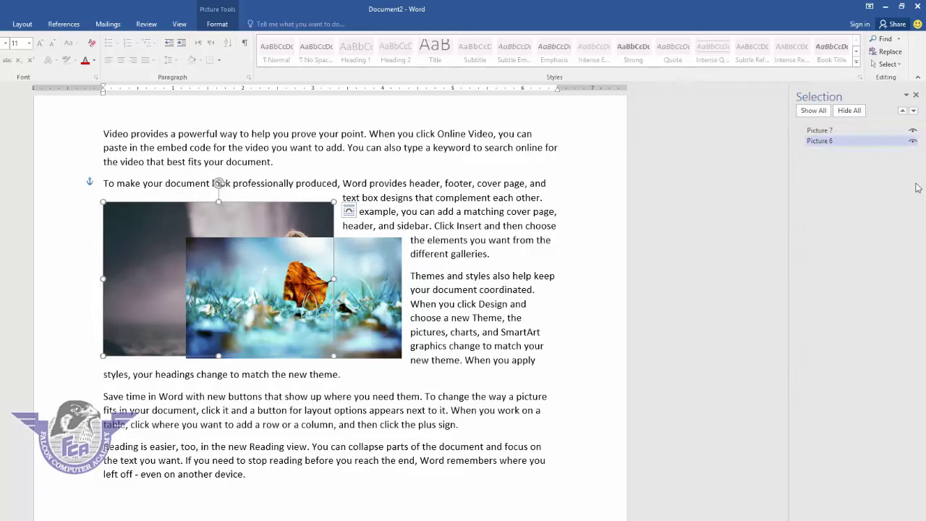
{"action": "left_click", "coordinate": [902, 112]}
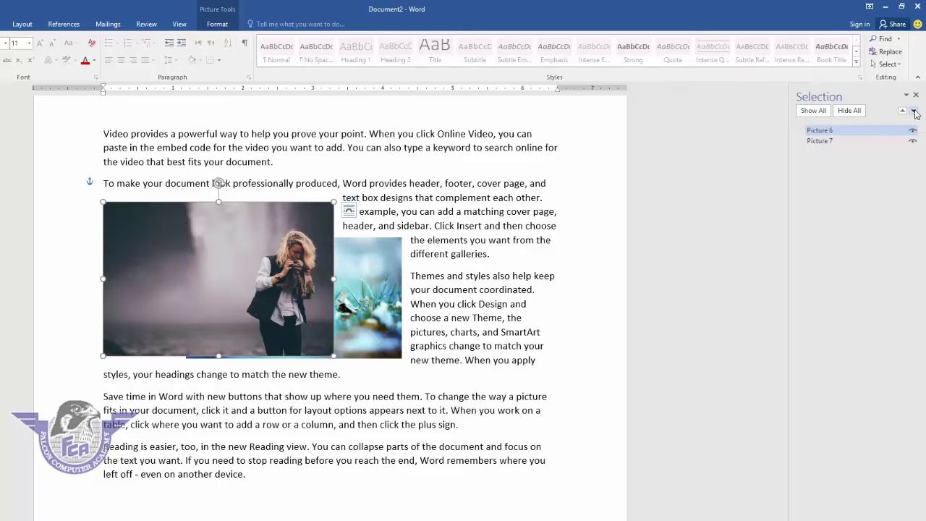
{"action": "left_click", "coordinate": [914, 112]}
{"action": "left_click", "coordinate": [902, 110]}
{"action": "left_click", "coordinate": [914, 112]}
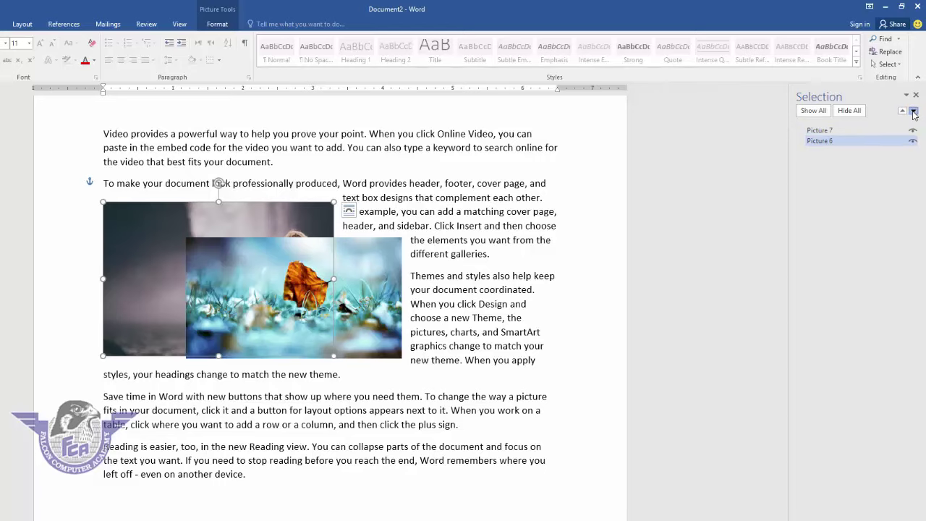
{"action": "left_click", "coordinate": [902, 110]}
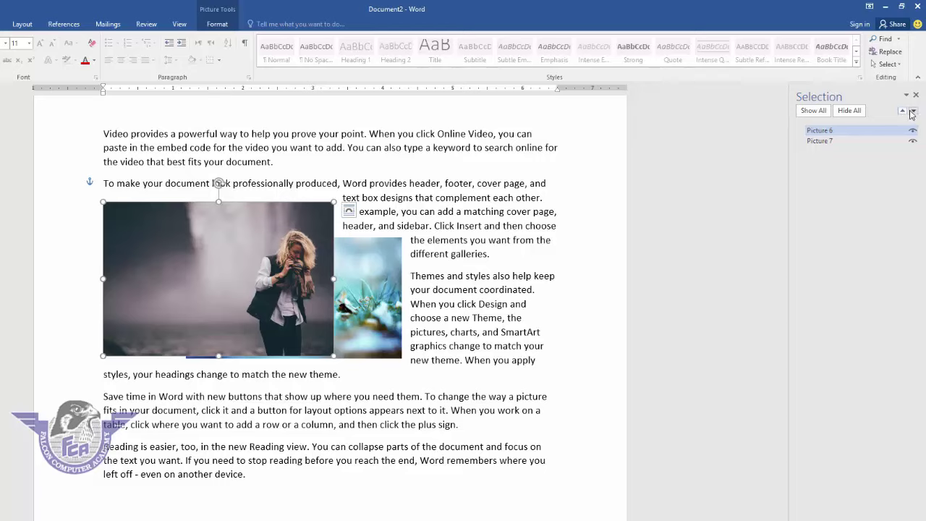
{"action": "left_click", "coordinate": [914, 112]}
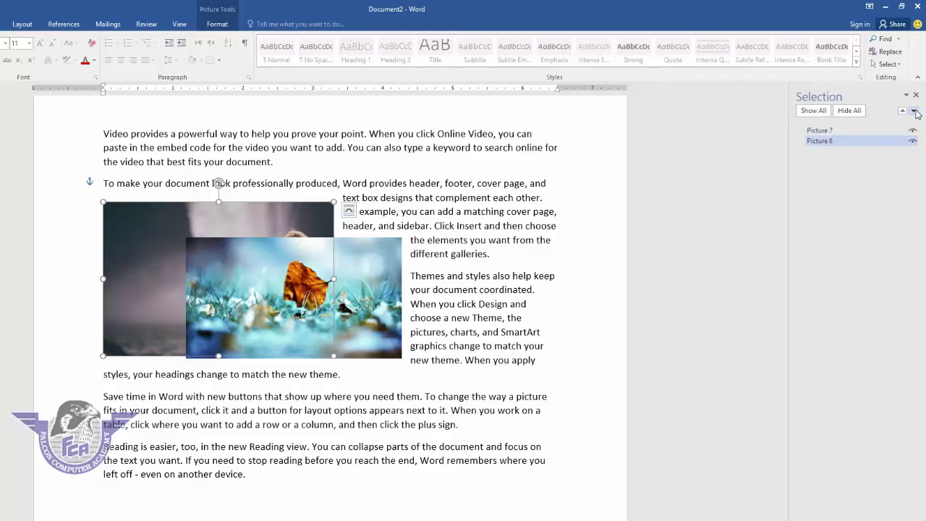
{"action": "left_click", "coordinate": [390, 298]}
Step: Shrink the leaf photo to 1.18" by 2.1" and place it at the right margin beside the paragraph
{"action": "double_click", "coordinate": [349, 295]}
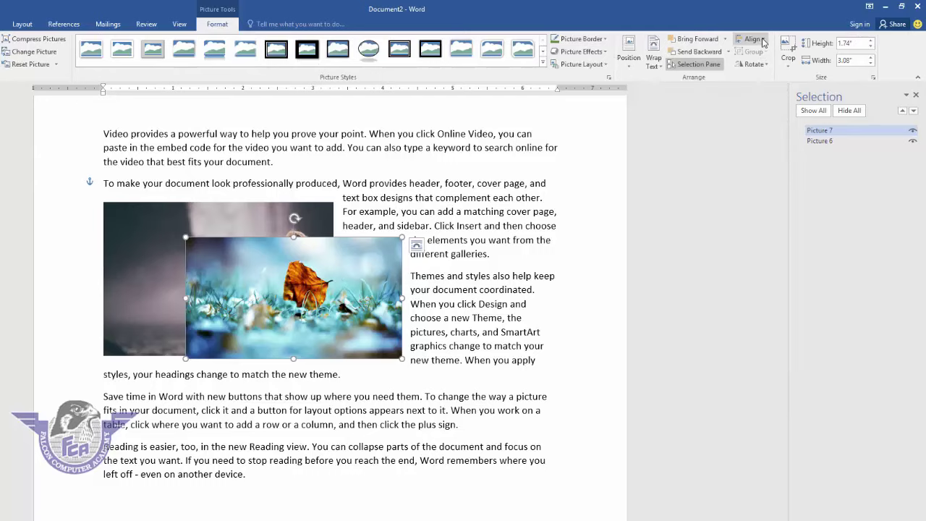
{"action": "left_click_drag", "start_coordinate": [321, 300], "coordinate": [479, 330]}
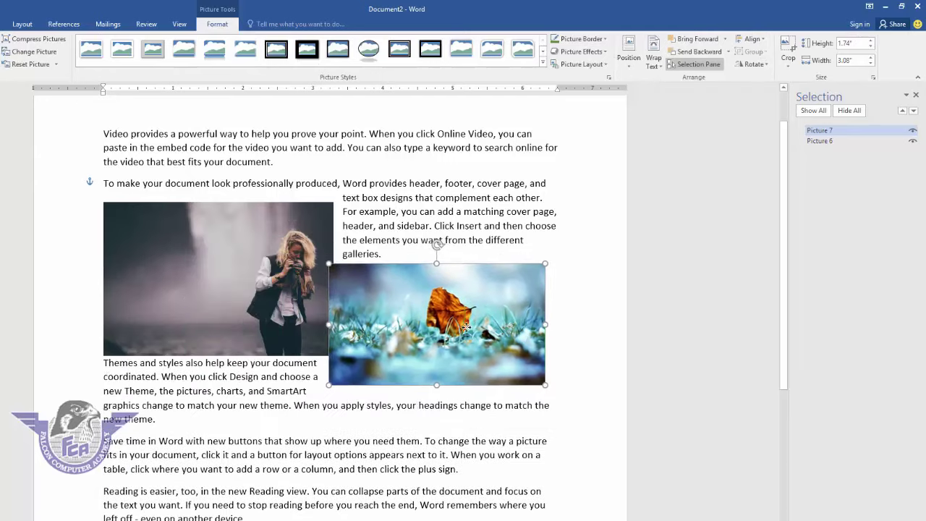
{"action": "left_click_drag", "start_coordinate": [558, 267], "coordinate": [490, 336]}
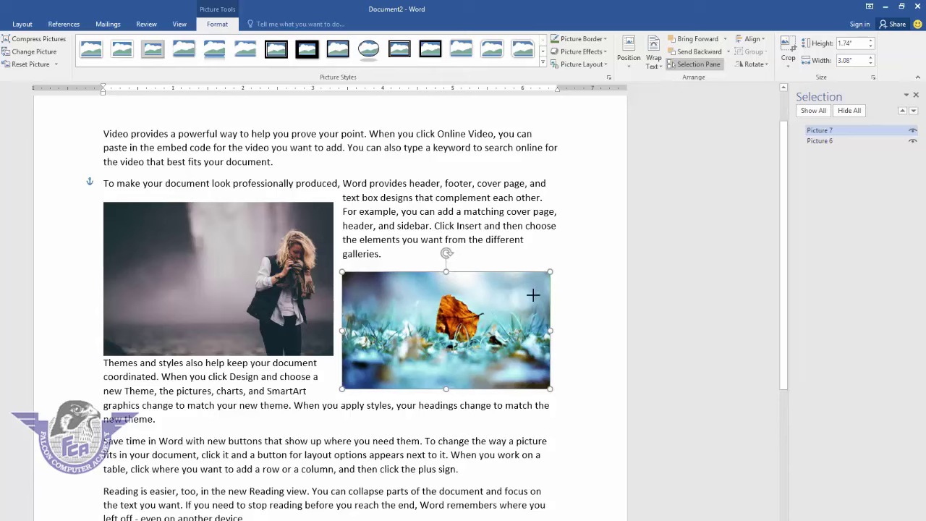
{"action": "mouse_move", "coordinate": [435, 347]}
{"action": "left_mouse_down"}
{"action": "mouse_move", "coordinate": [350, 348]}
{"action": "mouse_move", "coordinate": [537, 266]}
{"action": "left_mouse_up"}
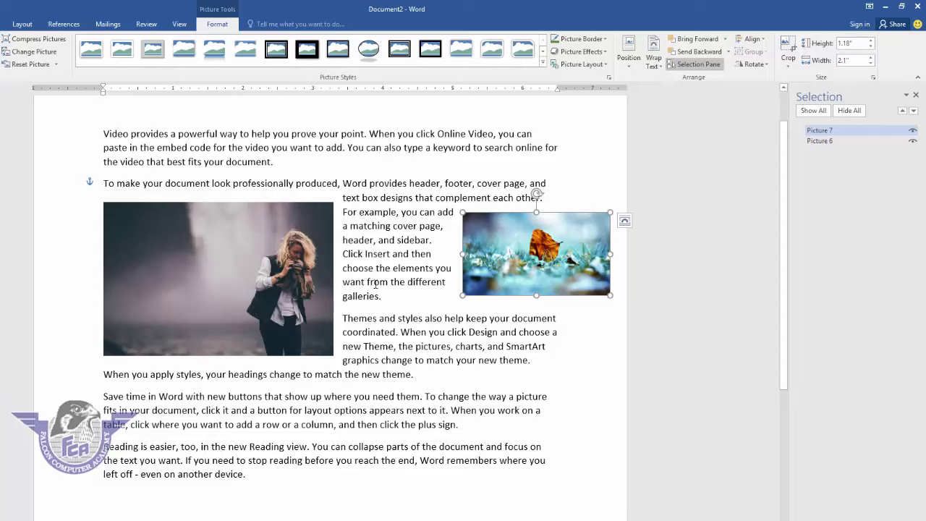
Step: With both photos selected, try Align Middle, Center and Top, ending with Align Bottom
{"action": "left_click", "coordinate": [250, 253], "text": "shift"}
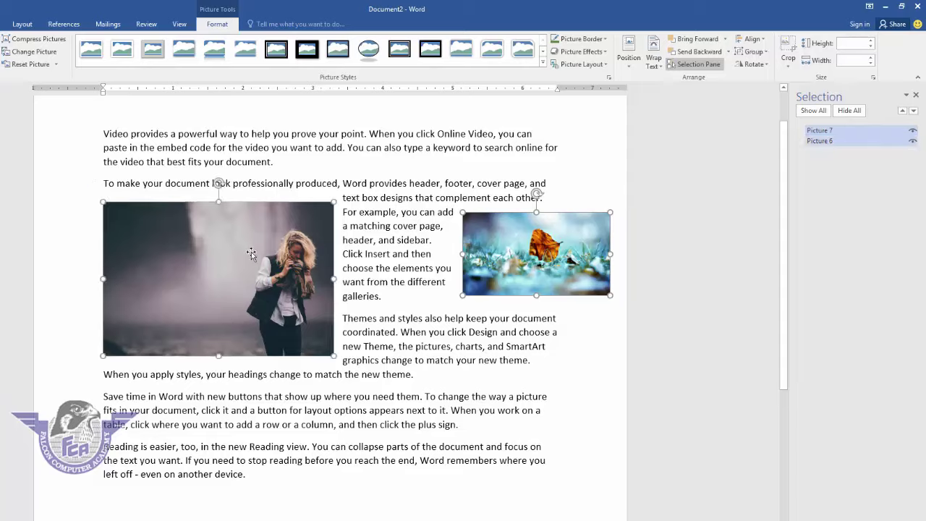
{"action": "left_click", "coordinate": [764, 41]}
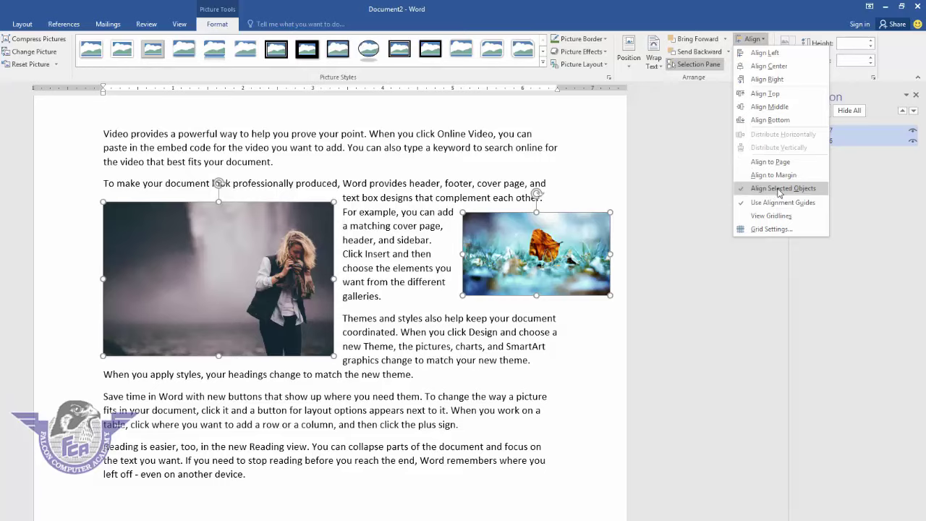
{"action": "left_click", "coordinate": [770, 107]}
{"action": "left_click", "coordinate": [753, 40]}
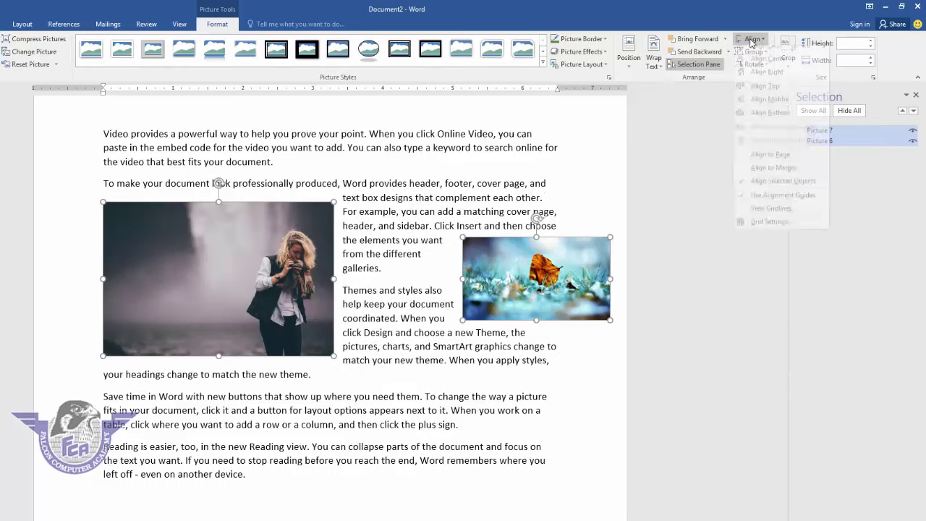
{"action": "left_click", "coordinate": [754, 72]}
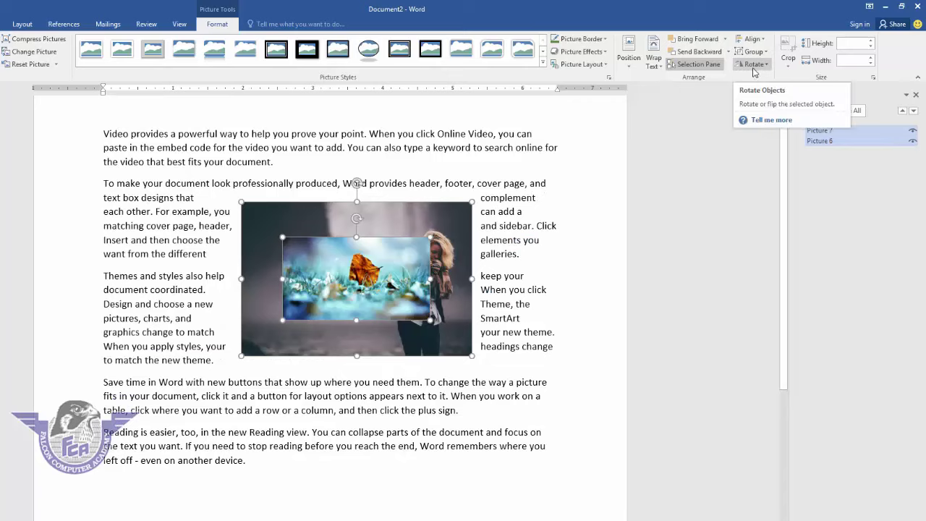
{"action": "left_click", "coordinate": [752, 39]}
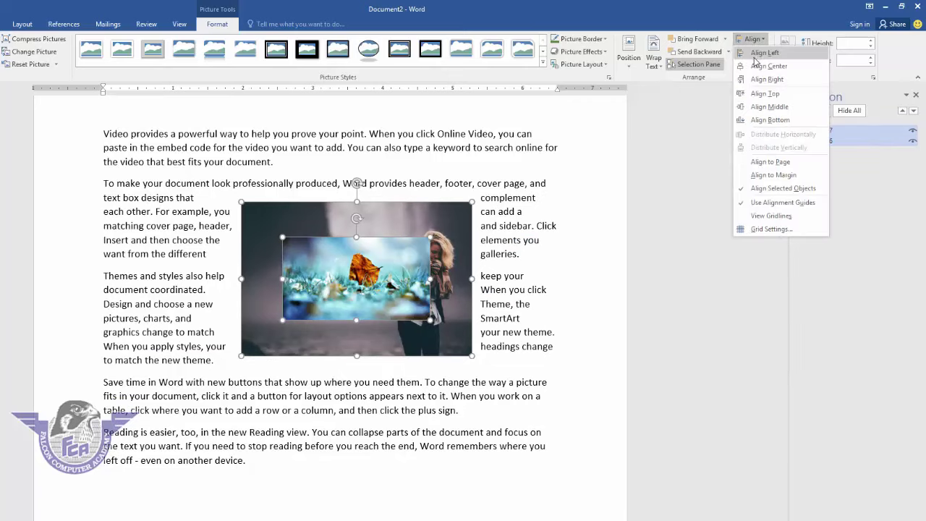
{"action": "left_click", "coordinate": [757, 94]}
{"action": "left_click", "coordinate": [752, 39]}
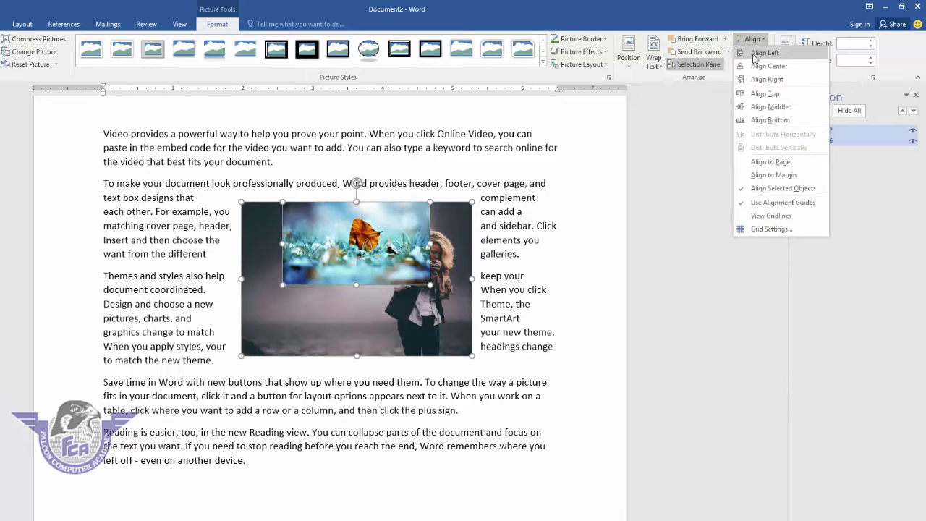
{"action": "left_click", "coordinate": [769, 120]}
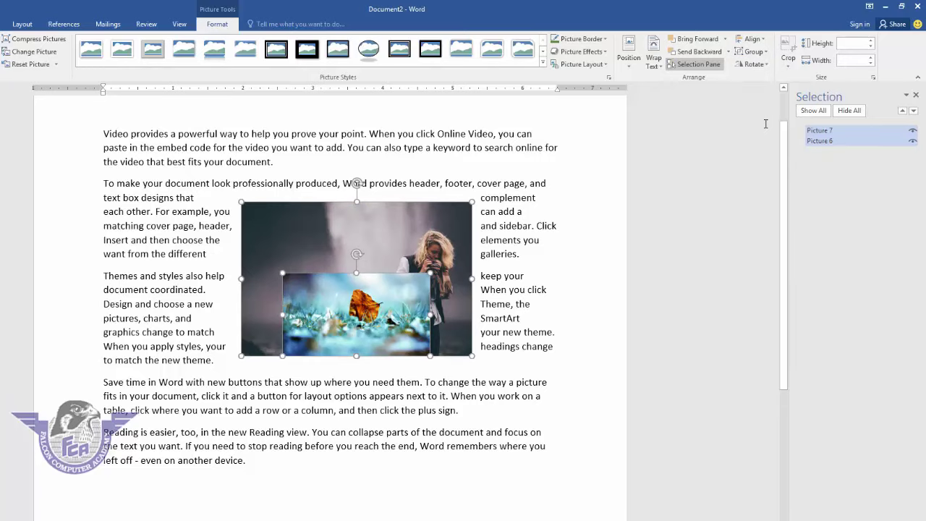
Step: Delete the large woman photo and select the leaf picture
{"action": "left_click", "coordinate": [479, 304]}
{"action": "left_click", "coordinate": [447, 252]}
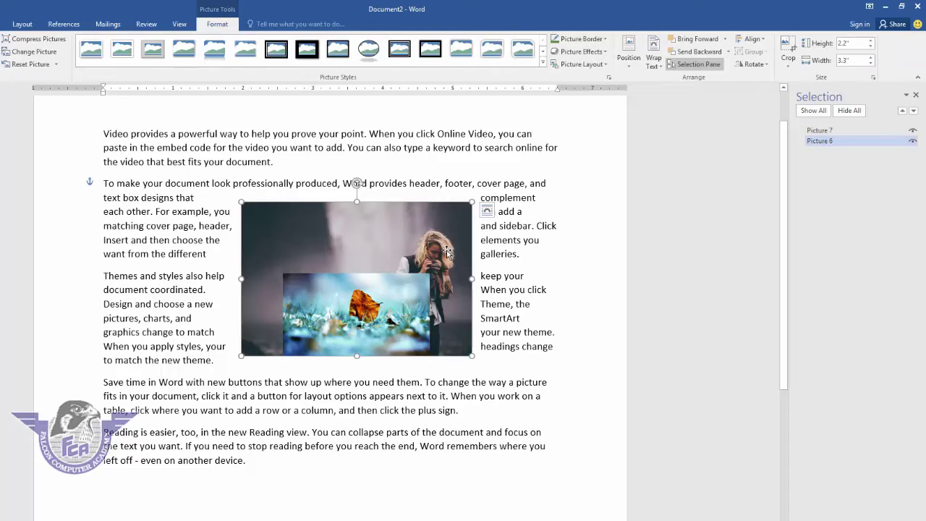
{"action": "key", "text": "Delete"}
{"action": "left_click", "coordinate": [409, 291]}
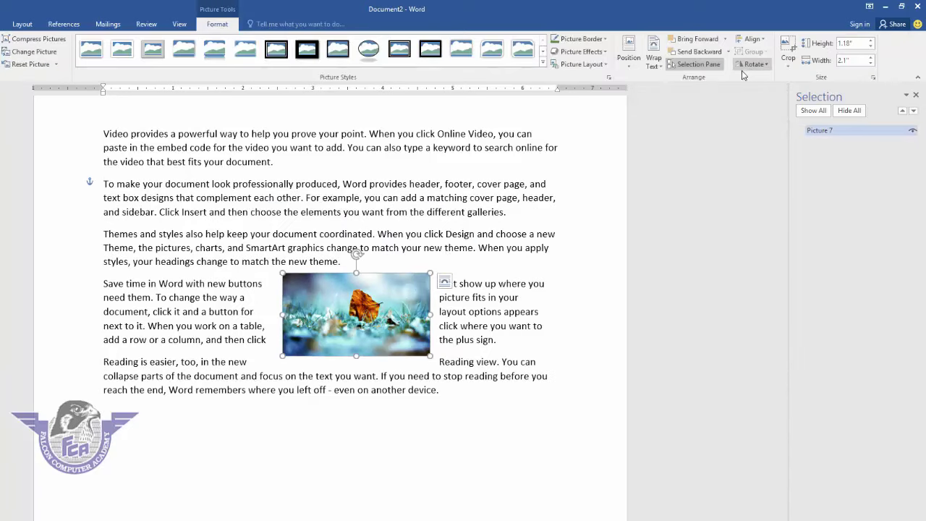
Step: Align the leaf picture to the page, centred and at the top, then move it to the left margin
{"action": "left_click", "coordinate": [753, 39]}
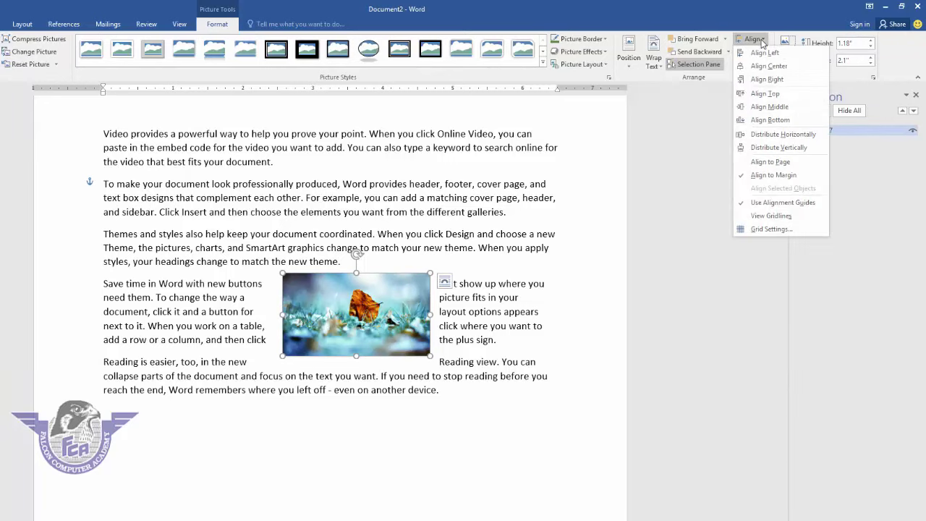
{"action": "left_click", "coordinate": [761, 163]}
{"action": "left_click", "coordinate": [753, 40]}
{"action": "left_click", "coordinate": [766, 67]}
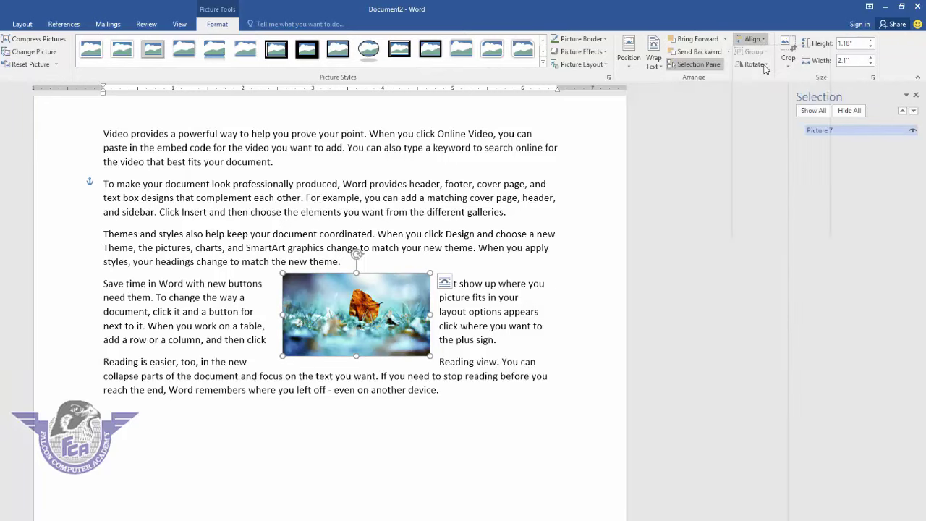
{"action": "left_click", "coordinate": [764, 40]}
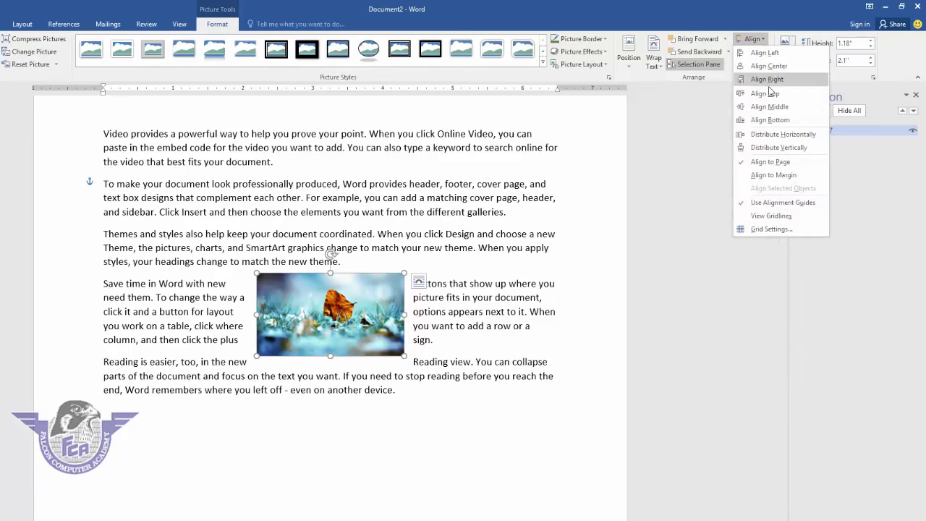
{"action": "left_click", "coordinate": [766, 92]}
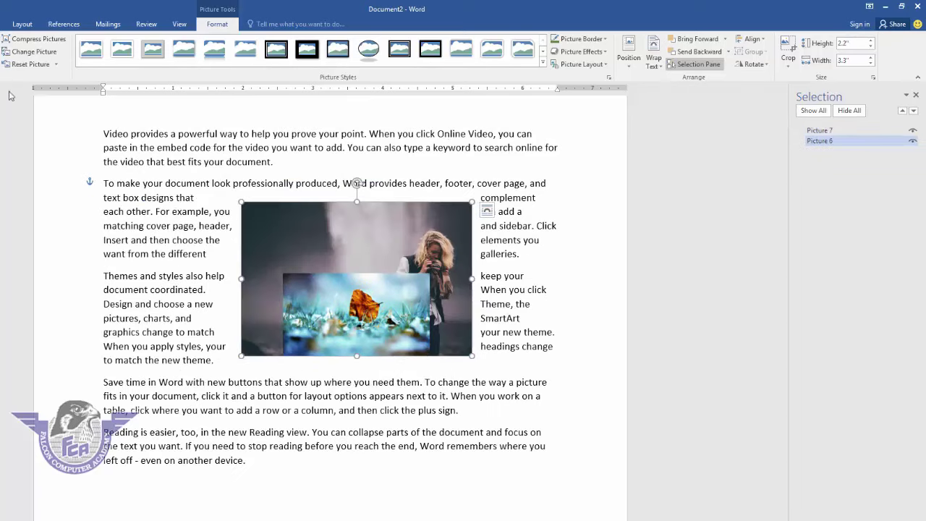
{"action": "left_click_drag", "start_coordinate": [367, 313], "coordinate": [187, 364]}
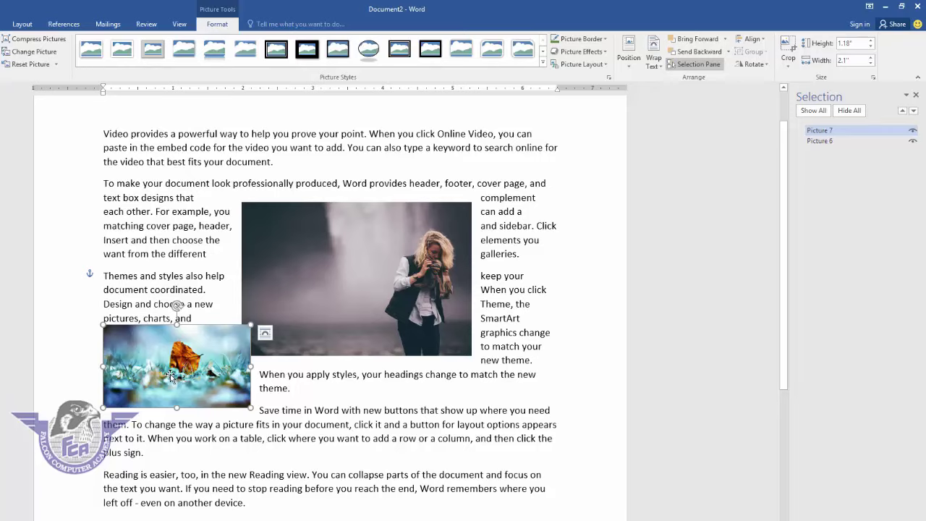
Step: Select the leaf picture and woman photo together and group them
{"action": "left_click", "coordinate": [219, 426]}
{"action": "left_click", "coordinate": [214, 397]}
{"action": "left_click", "coordinate": [348, 333], "text": "ctrl"}
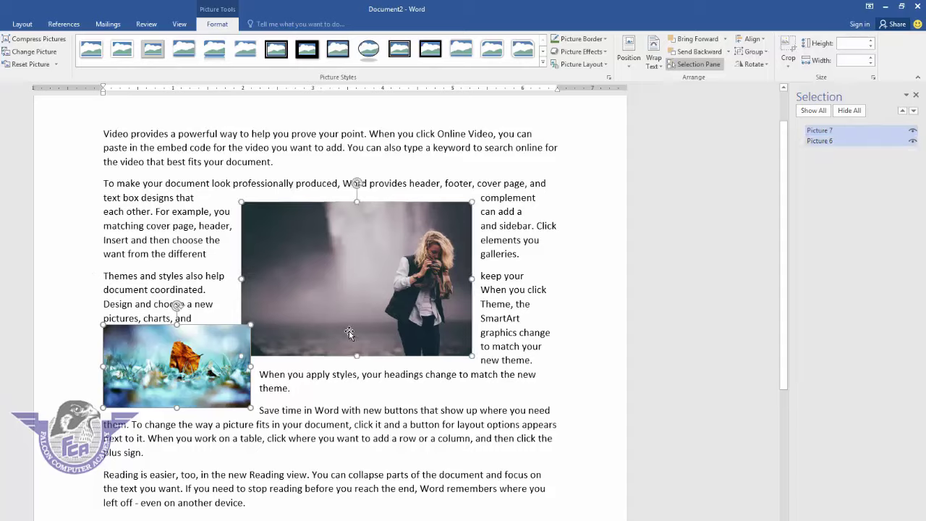
{"action": "left_click", "coordinate": [754, 52]}
{"action": "left_click", "coordinate": [753, 66]}
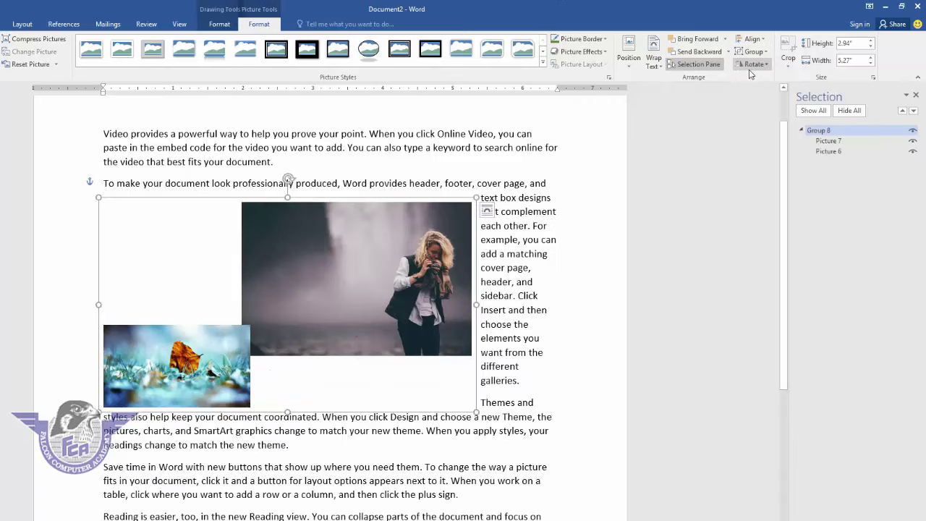
Step: Move the grouped pictures as one unit, then ungroup them into two separate pictures
{"action": "mouse_move", "coordinate": [347, 261]}
{"action": "left_mouse_down"}
{"action": "mouse_move", "coordinate": [470, 214]}
{"action": "mouse_move", "coordinate": [400, 195]}
{"action": "left_mouse_up"}
{"action": "left_click", "coordinate": [581, 271]}
{"action": "mouse_move", "coordinate": [477, 283]}
{"action": "left_mouse_down"}
{"action": "mouse_move", "coordinate": [414, 385]}
{"action": "mouse_move", "coordinate": [427, 307]}
{"action": "left_mouse_up"}
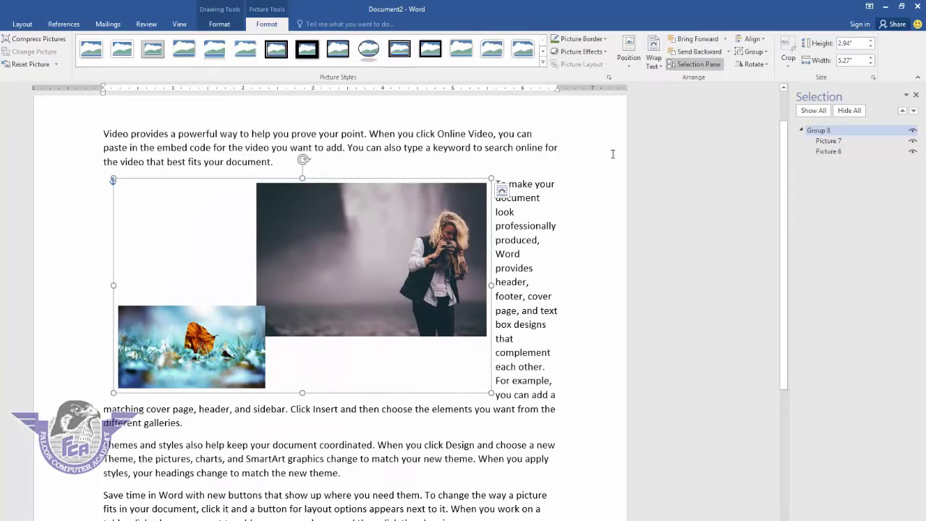
{"action": "left_click", "coordinate": [753, 52]}
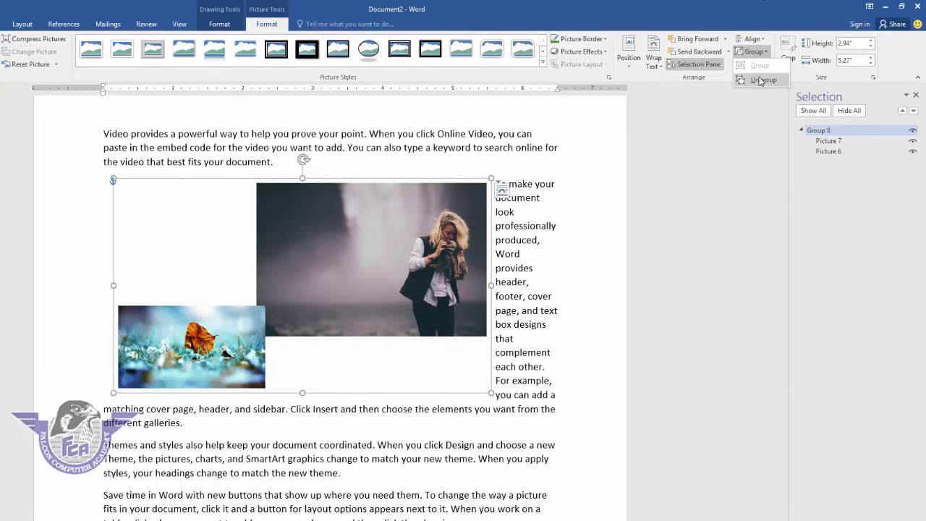
{"action": "left_click", "coordinate": [760, 81]}
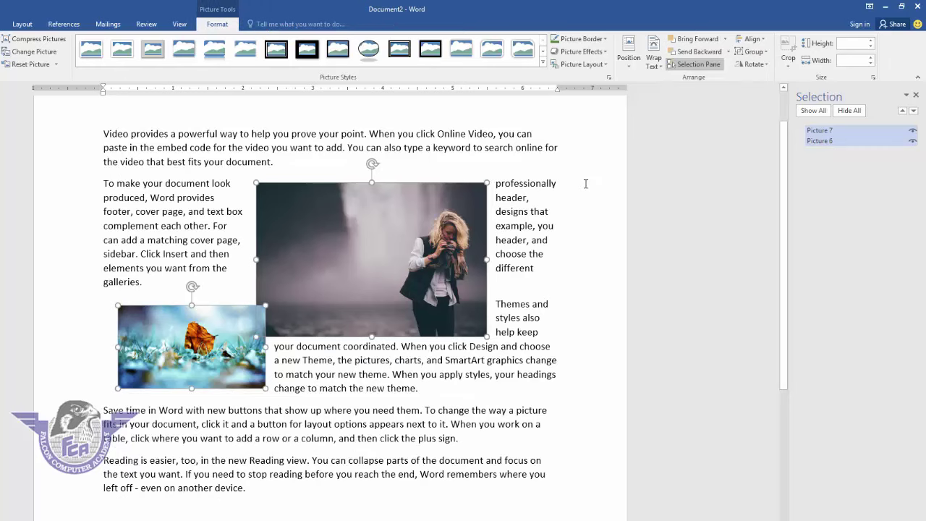
Step: Move the woman photo to the top right, and flip the leaf picture horizontally at paragraph two, enlarged to 2.55" by 4.54"
{"action": "left_click", "coordinate": [586, 184]}
{"action": "left_click_drag", "start_coordinate": [399, 232], "coordinate": [471, 187]}
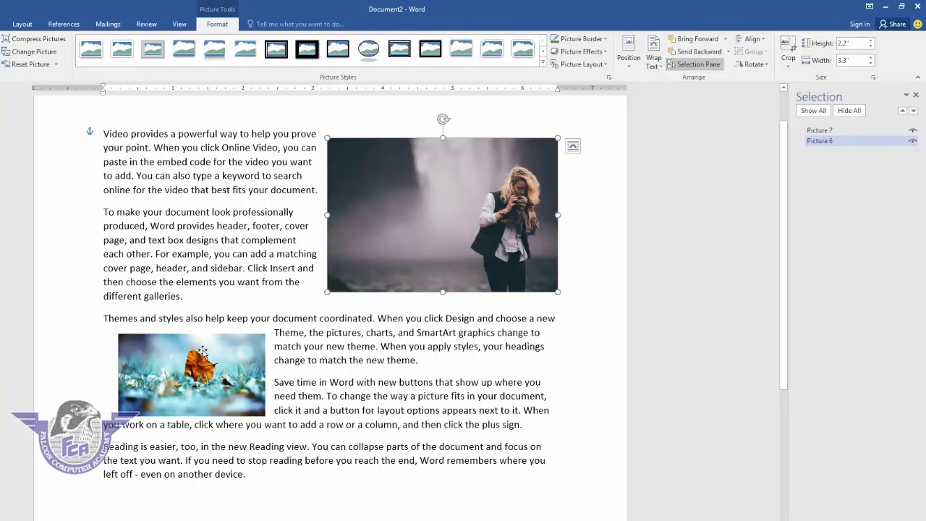
{"action": "mouse_move", "coordinate": [203, 351]}
{"action": "left_mouse_down"}
{"action": "mouse_move", "coordinate": [329, 258]}
{"action": "mouse_move", "coordinate": [332, 240]}
{"action": "left_mouse_up"}
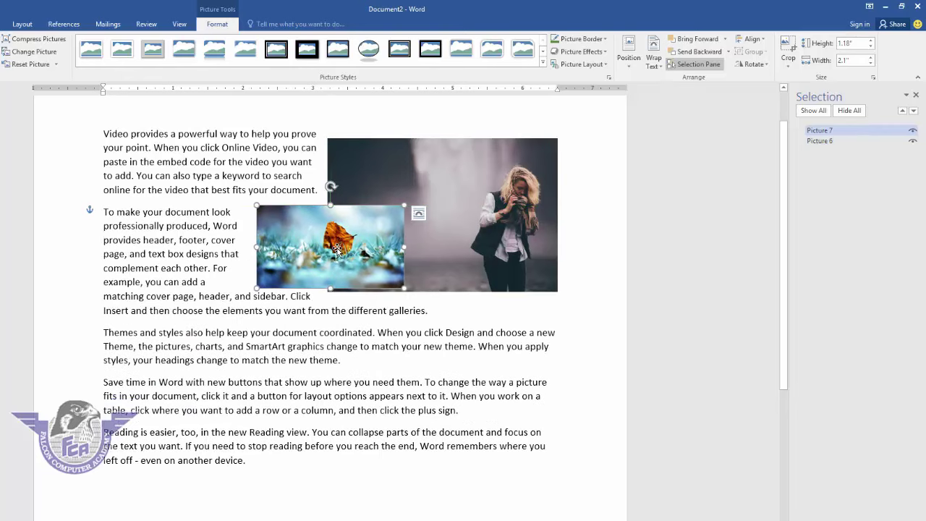
{"action": "left_click", "coordinate": [753, 64]}
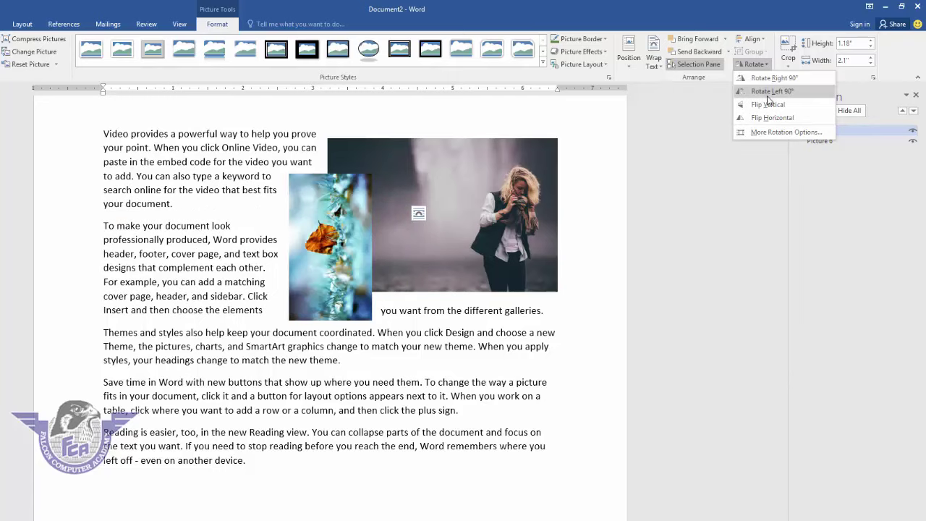
{"action": "left_click", "coordinate": [758, 118]}
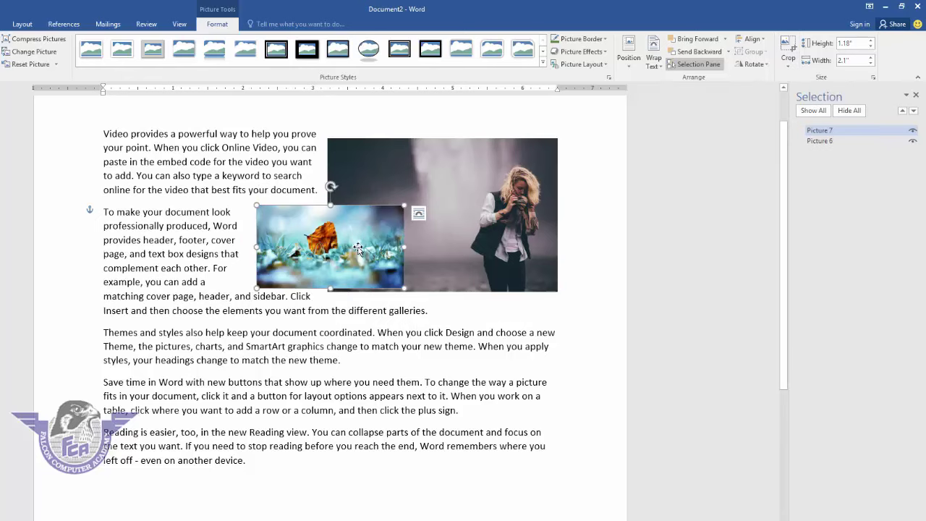
{"action": "mouse_move", "coordinate": [394, 282]}
{"action": "left_mouse_down"}
{"action": "mouse_move", "coordinate": [244, 297]}
{"action": "mouse_move", "coordinate": [382, 402]}
{"action": "left_mouse_up"}
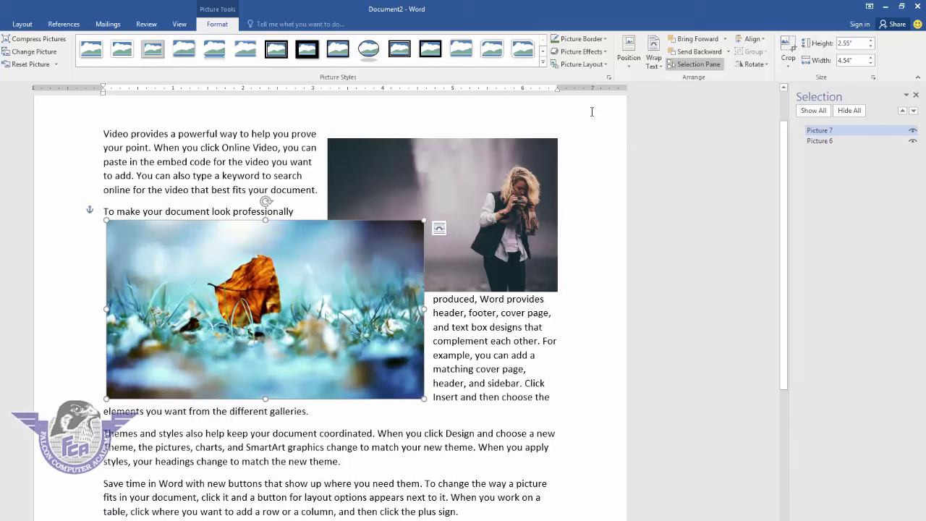
Step: Crop all four sides of the leaf picture to a small 1.2" by 1.27" square around the leaf
{"action": "left_click", "coordinate": [790, 67]}
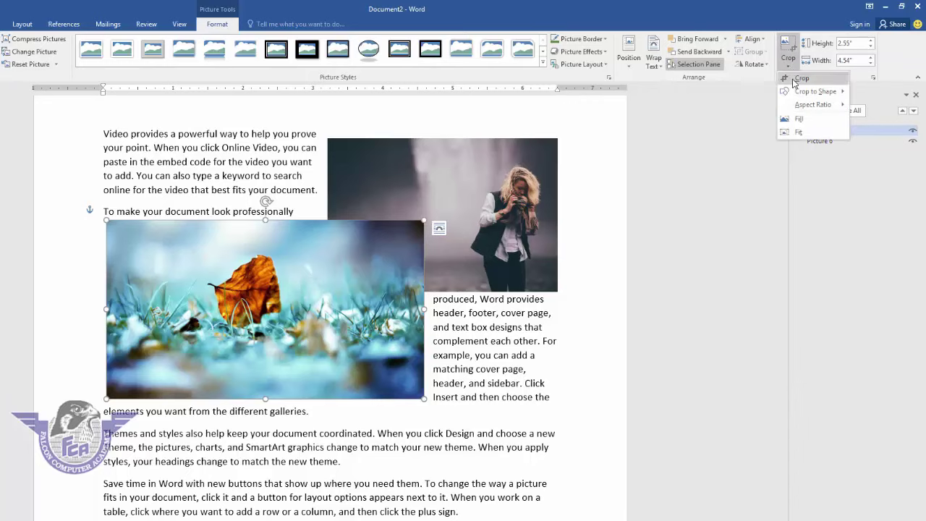
{"action": "left_click", "coordinate": [788, 81]}
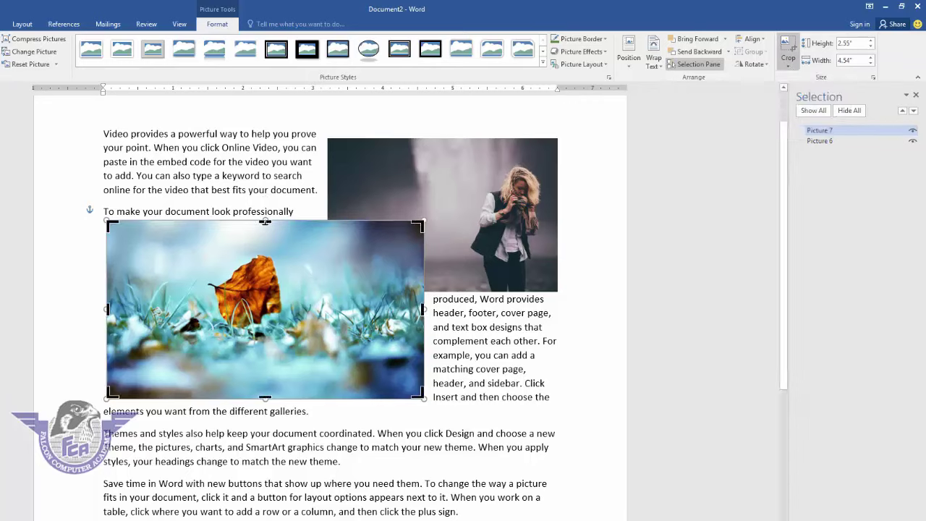
{"action": "left_click_drag", "start_coordinate": [265, 222], "coordinate": [265, 252]}
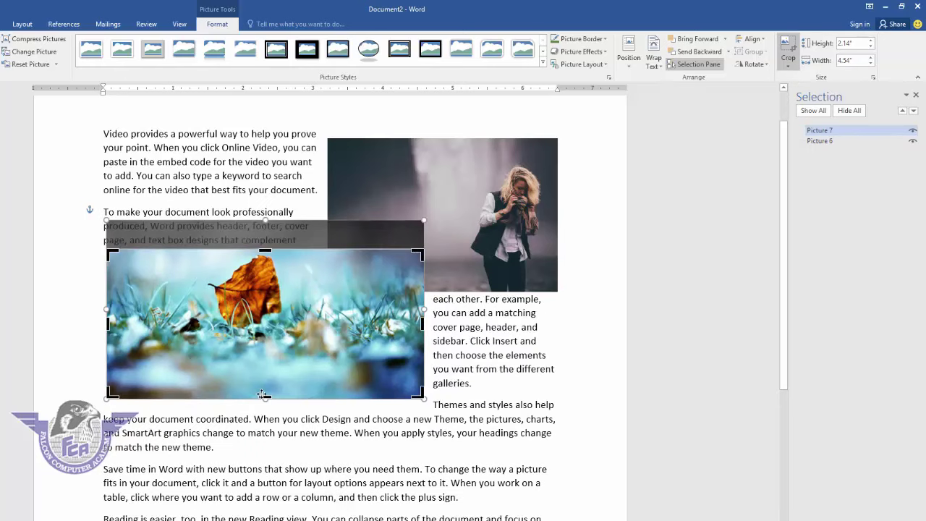
{"action": "left_click_drag", "start_coordinate": [271, 388], "coordinate": [271, 332]}
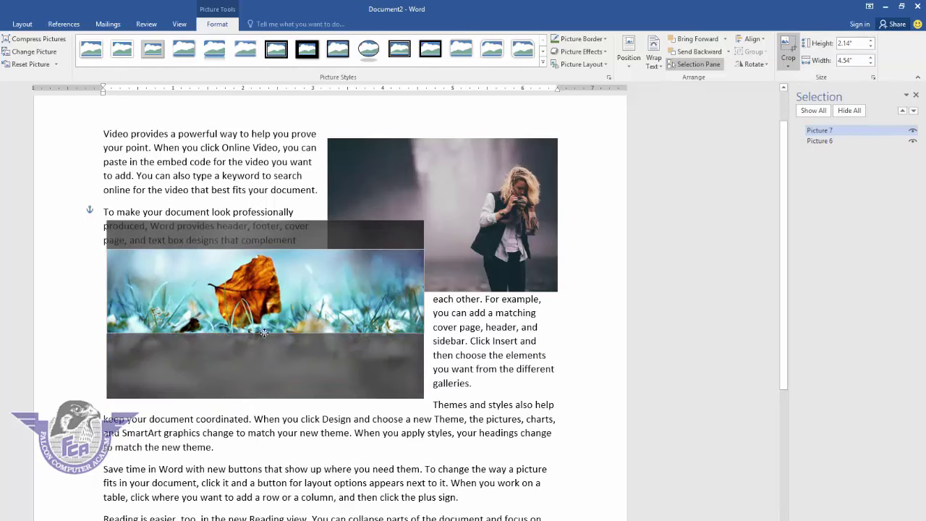
{"action": "left_click_drag", "start_coordinate": [107, 290], "coordinate": [201, 290]}
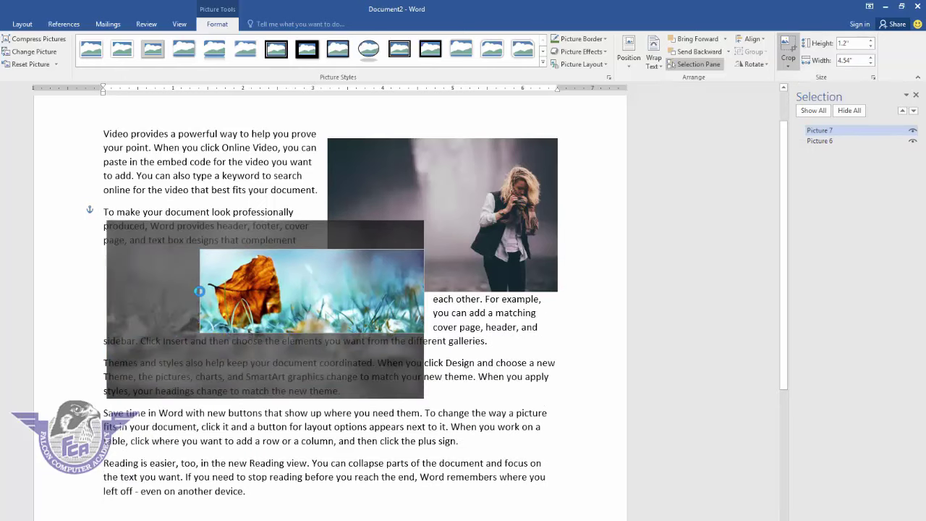
{"action": "left_click_drag", "start_coordinate": [428, 291], "coordinate": [287, 291]}
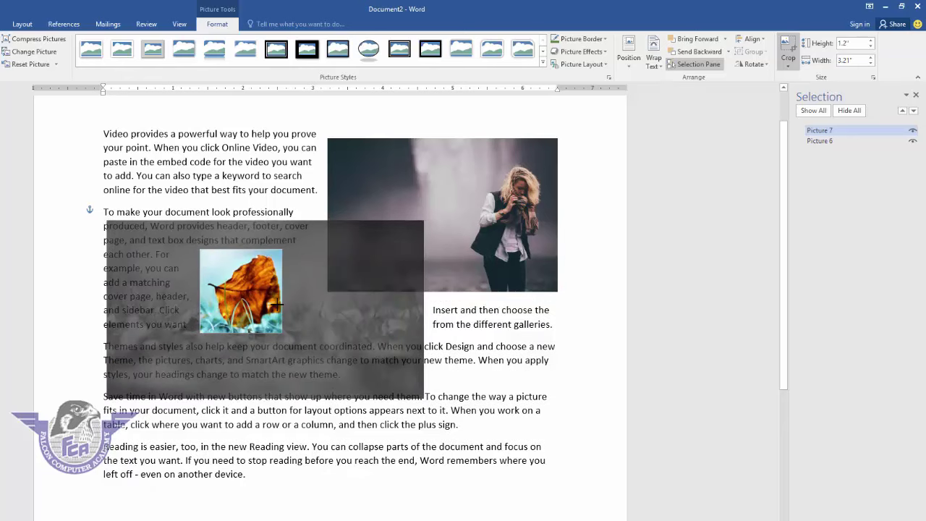
{"action": "left_click", "coordinate": [456, 349]}
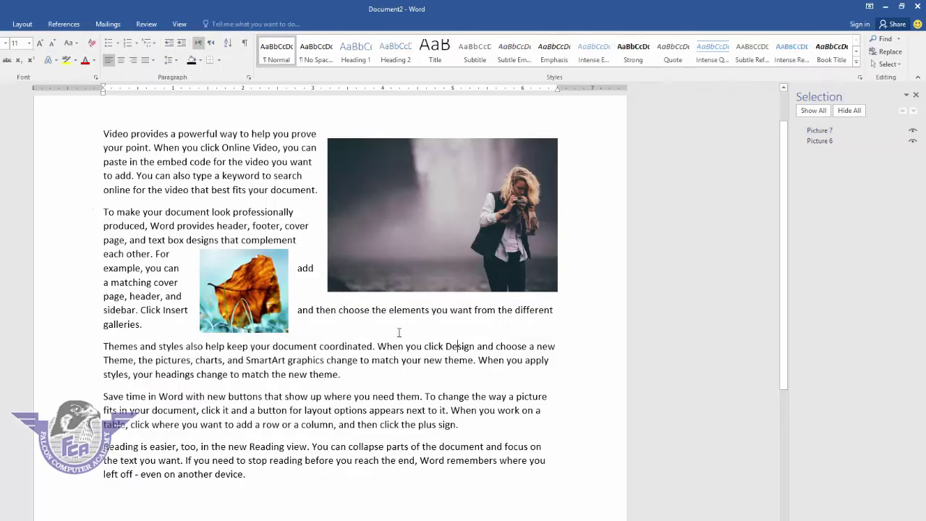
Step: Move the cropped leaf picture onto the left side of the woman photo
{"action": "left_click_drag", "start_coordinate": [246, 297], "coordinate": [401, 211]}
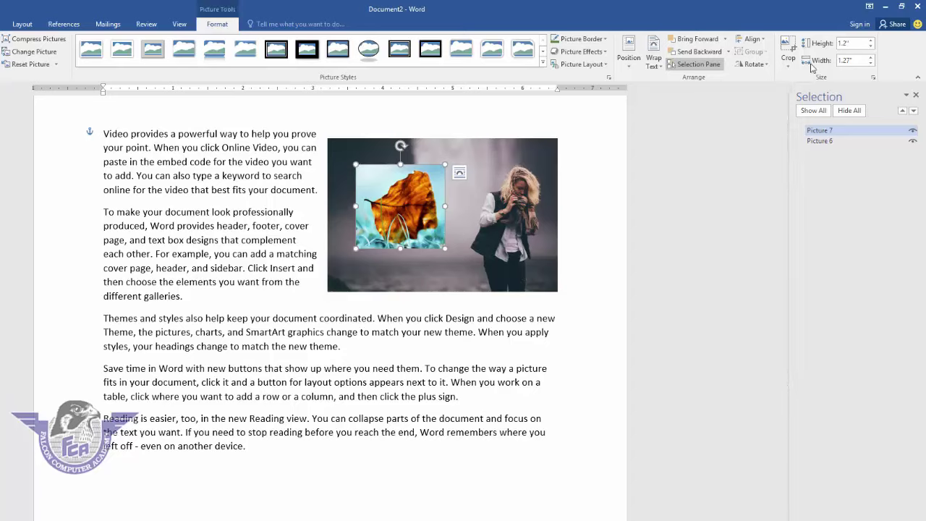
{"action": "left_click", "coordinate": [788, 63]}
{"action": "mouse_move", "coordinate": [815, 91]}
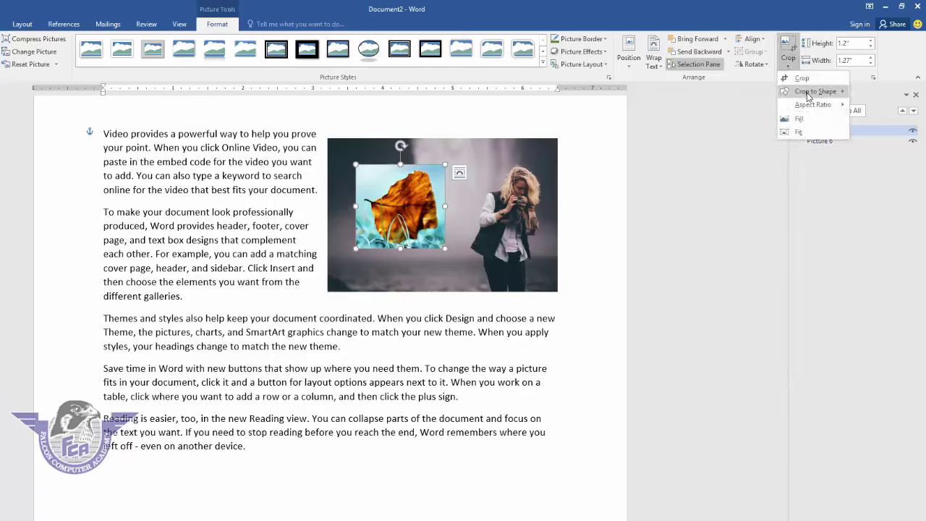
{"action": "left_click", "coordinate": [400, 209]}
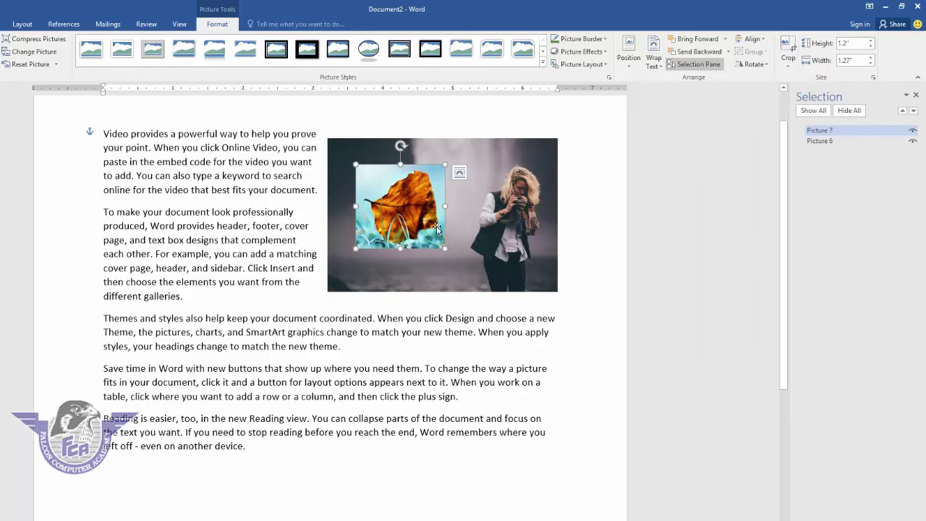
Step: Move the leaf picture into the left-hand text and crop the woman photo to a many-pointed star
{"action": "left_click_drag", "start_coordinate": [423, 230], "coordinate": [210, 252]}
{"action": "left_click", "coordinate": [402, 246]}
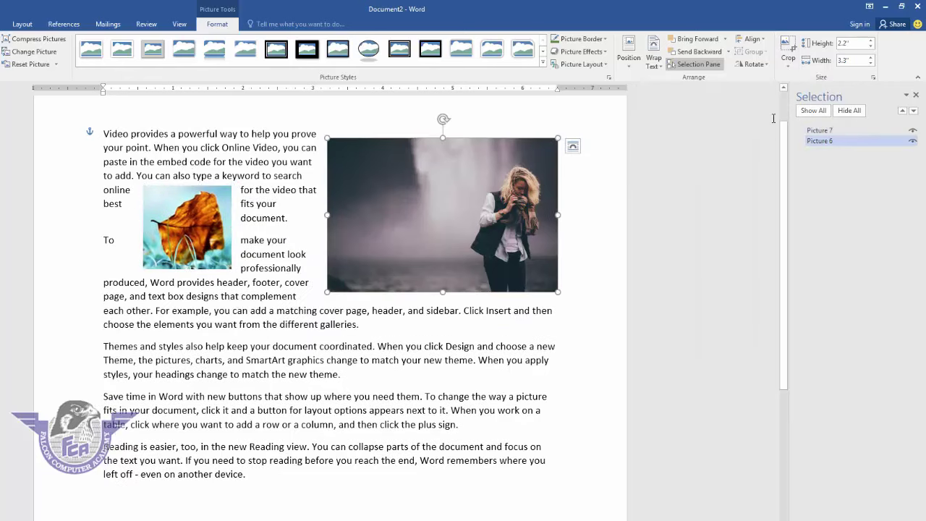
{"action": "left_click", "coordinate": [789, 65]}
{"action": "mouse_move", "coordinate": [815, 91]}
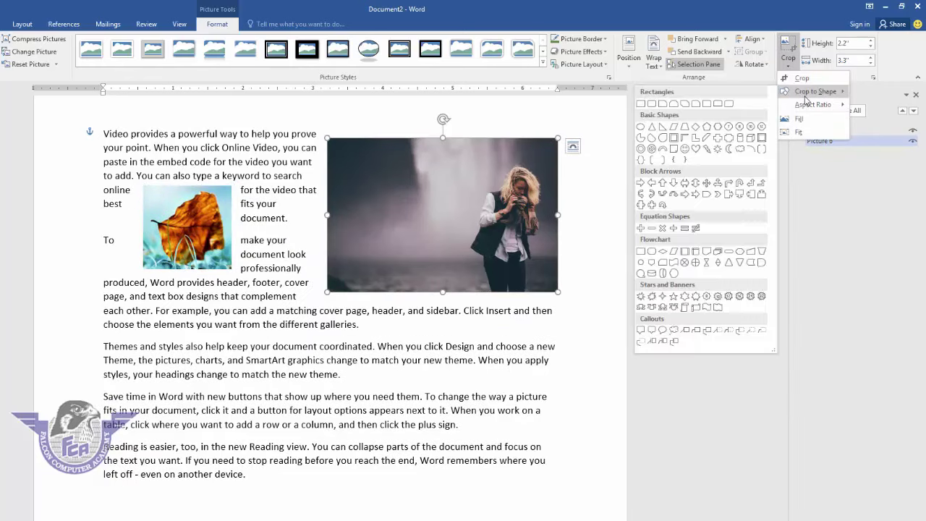
{"action": "left_click", "coordinate": [751, 297]}
{"action": "left_click_drag", "start_coordinate": [455, 215], "coordinate": [414, 236]}
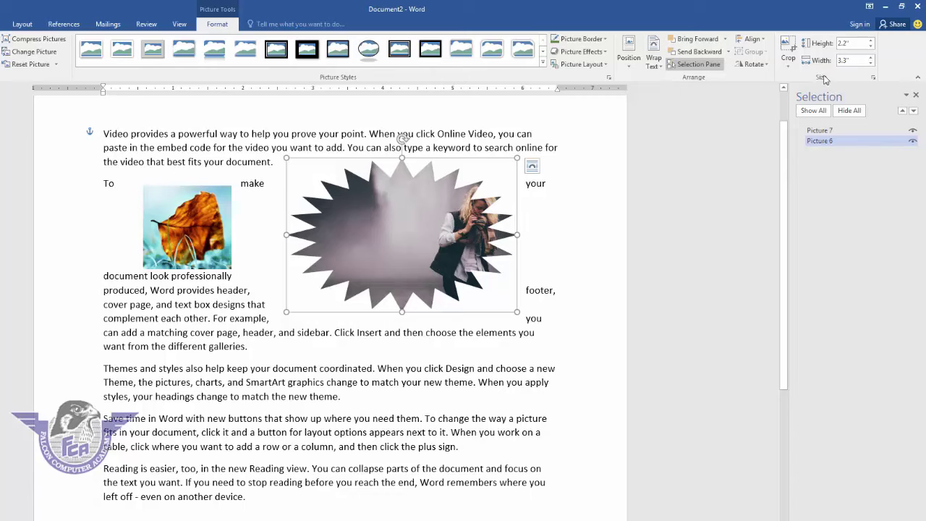
Step: Adjust the Height and Width spinners until the star photo measures 2.47" by 3.7"
{"action": "left_click", "coordinate": [870, 41]}
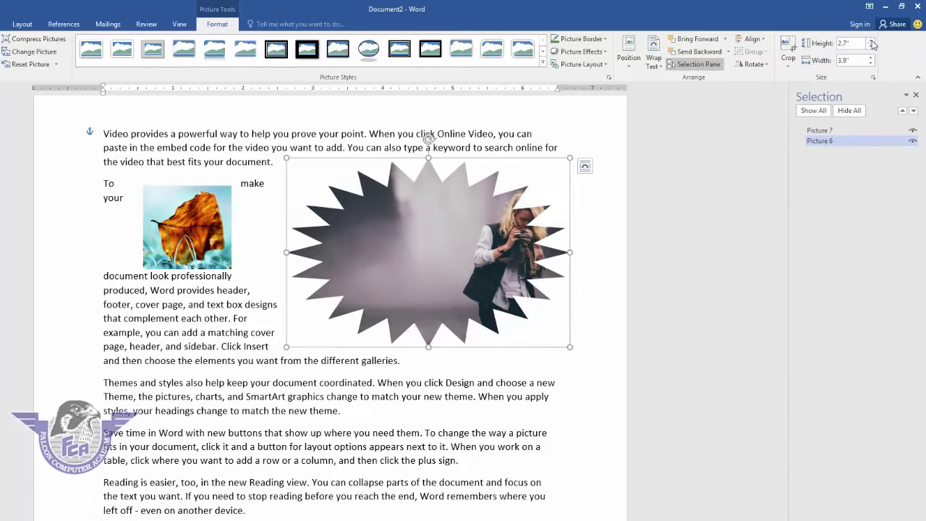
{"action": "left_click", "coordinate": [871, 47]}
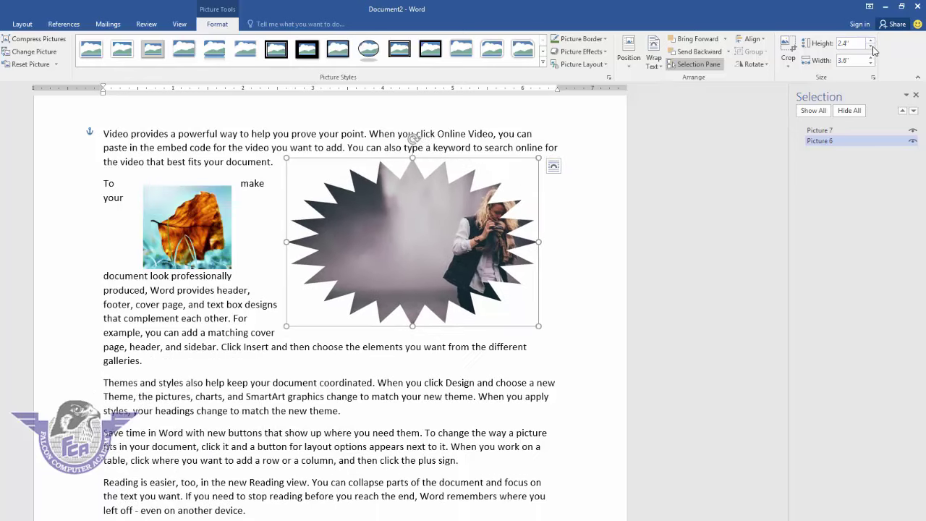
{"action": "left_click", "coordinate": [871, 41]}
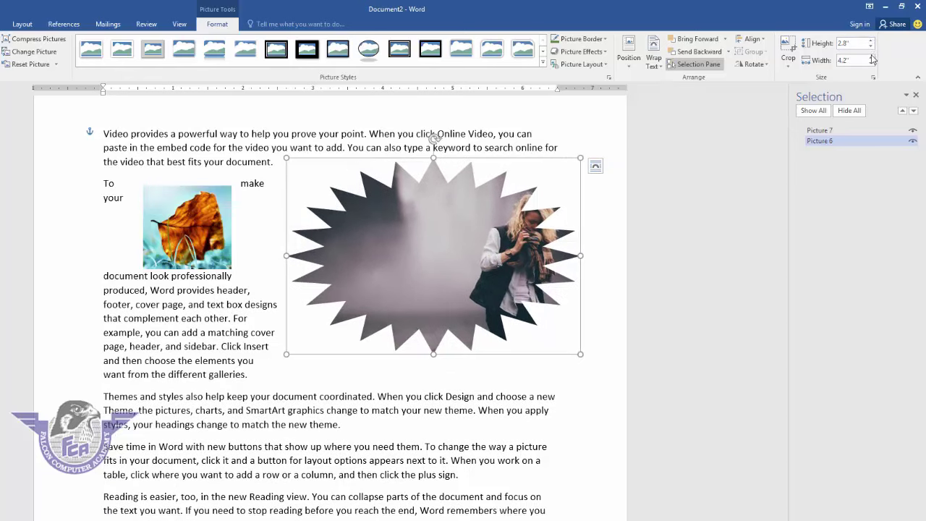
{"action": "left_click", "coordinate": [871, 57]}
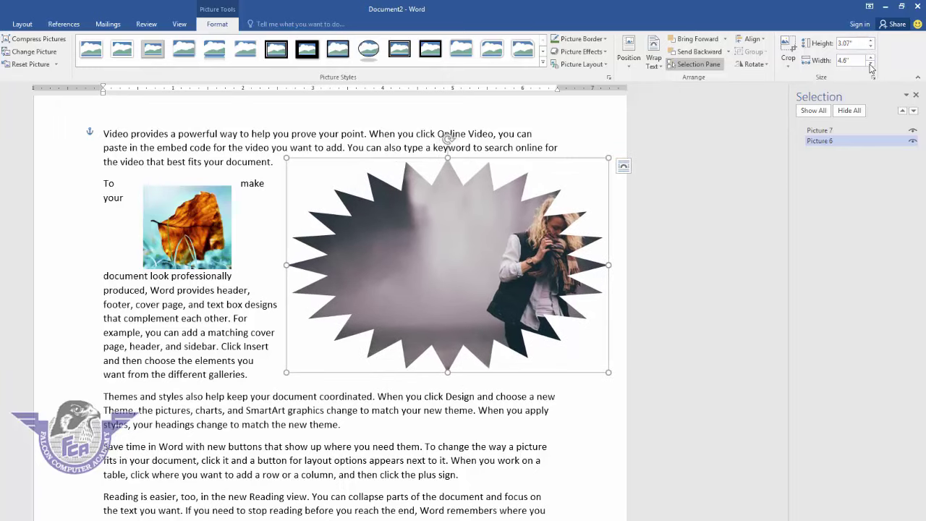
{"action": "left_click", "coordinate": [870, 64]}
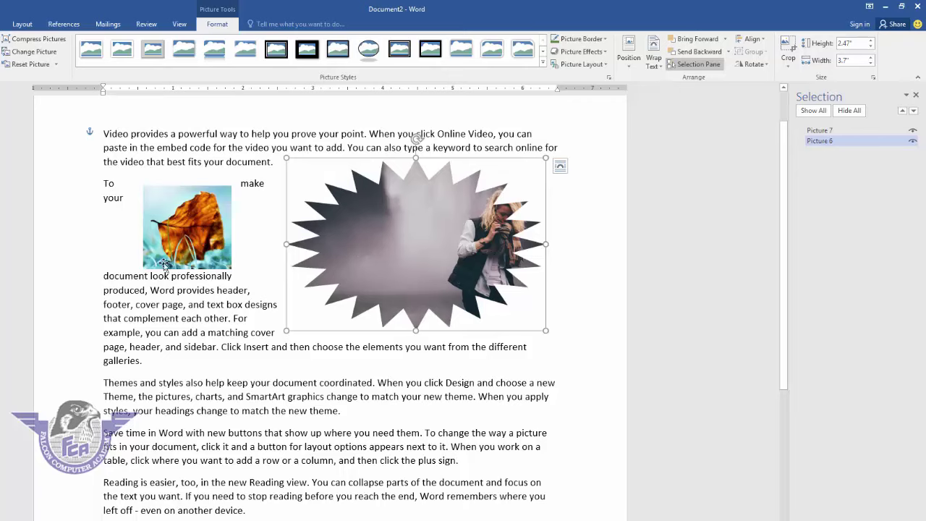
Step: Move the leaf picture beside the Reading paragraph and size it 1" by 1" with aspect ratio unlocked
{"action": "mouse_move", "coordinate": [169, 252]}
{"action": "left_mouse_down"}
{"action": "mouse_move", "coordinate": [201, 354]}
{"action": "mouse_move", "coordinate": [306, 468]}
{"action": "left_mouse_up"}
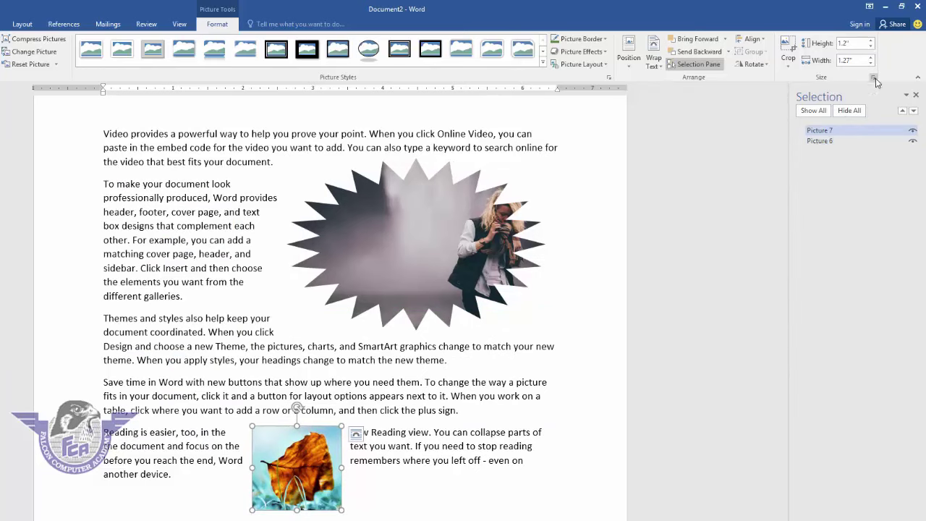
{"action": "key", "text": "alt+F10"}
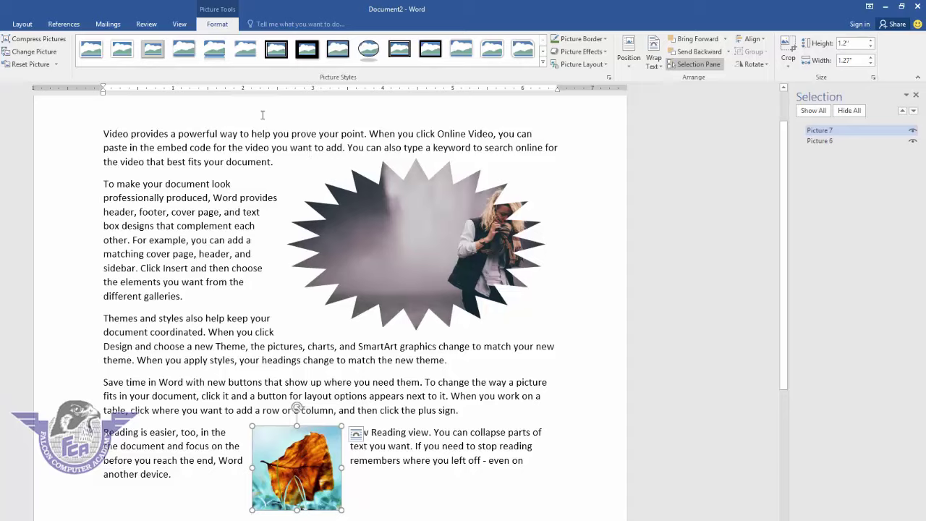
{"action": "left_click", "coordinate": [874, 77]}
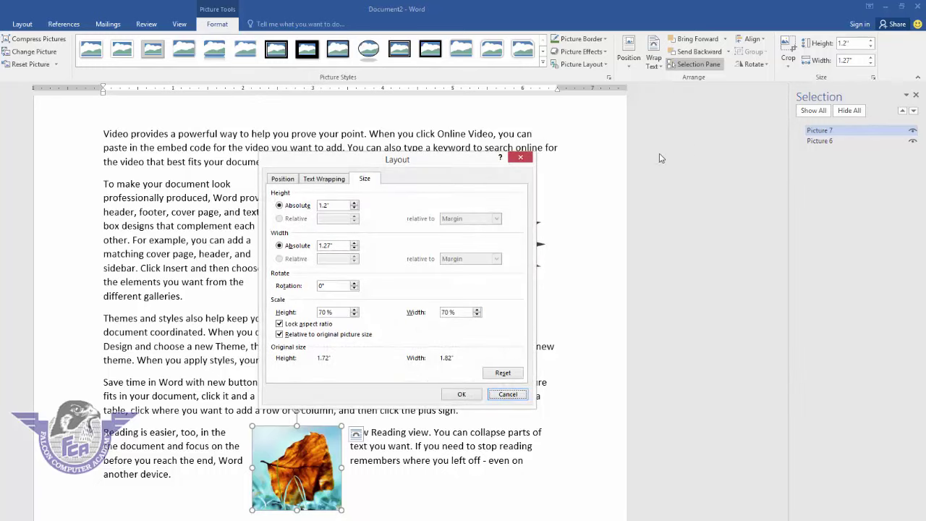
{"action": "left_click", "coordinate": [280, 325]}
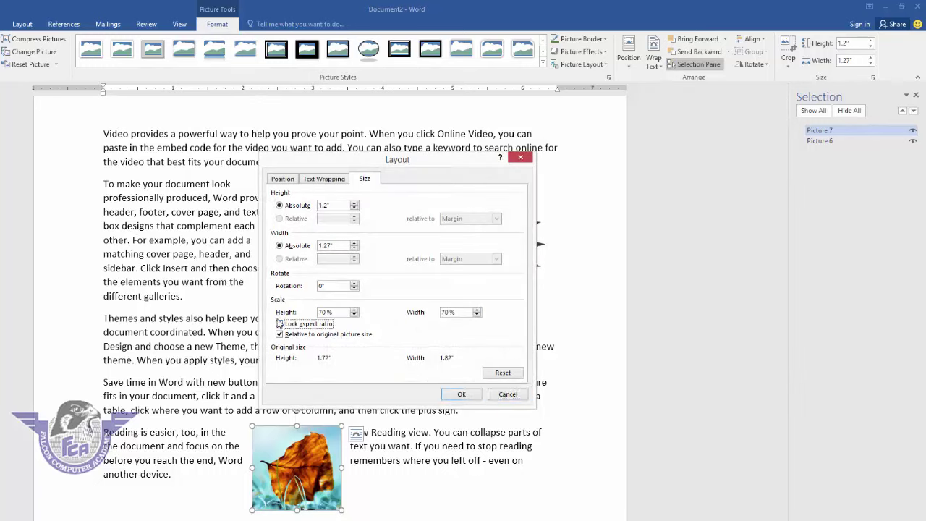
{"action": "left_click_drag", "start_coordinate": [336, 206], "coordinate": [319, 206]}
{"action": "left_click_drag", "start_coordinate": [335, 246], "coordinate": [293, 249]}
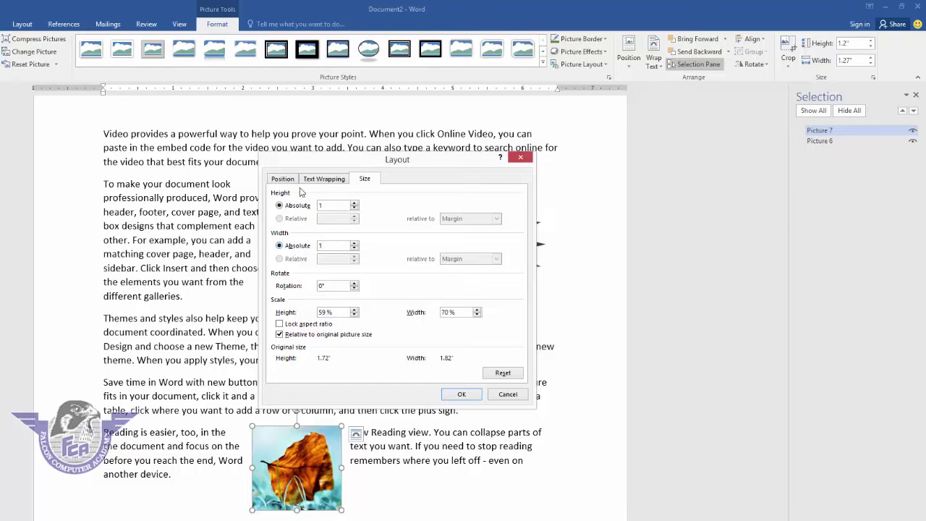
{"action": "left_click", "coordinate": [461, 394]}
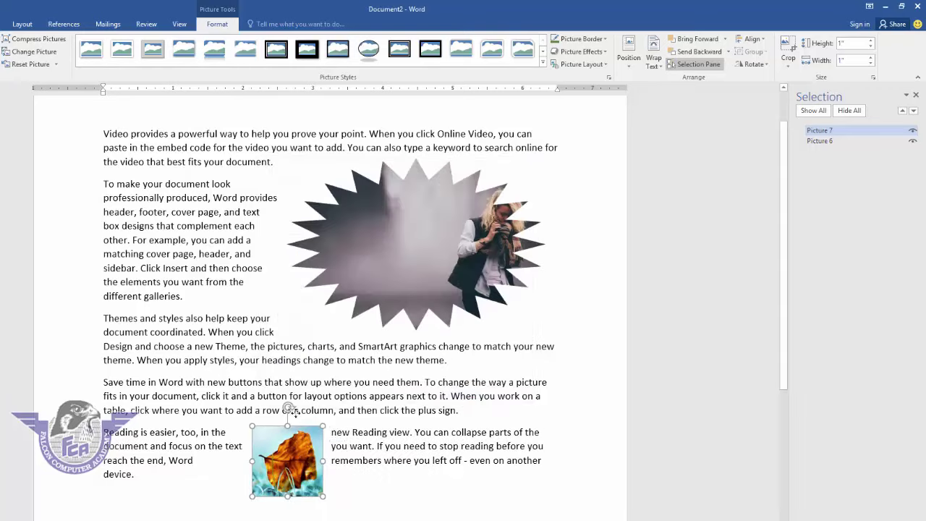
Step: Drag the leaf picture up and undo its overshoot into the first paragraph, leaving it in the second
{"action": "left_click_drag", "start_coordinate": [296, 417], "coordinate": [220, 224]}
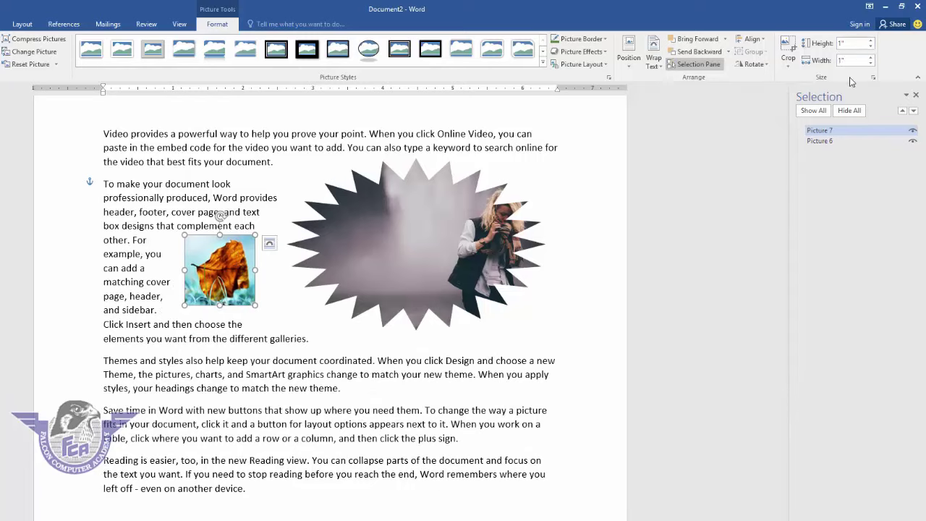
{"action": "left_click_drag", "start_coordinate": [235, 285], "coordinate": [208, 184]}
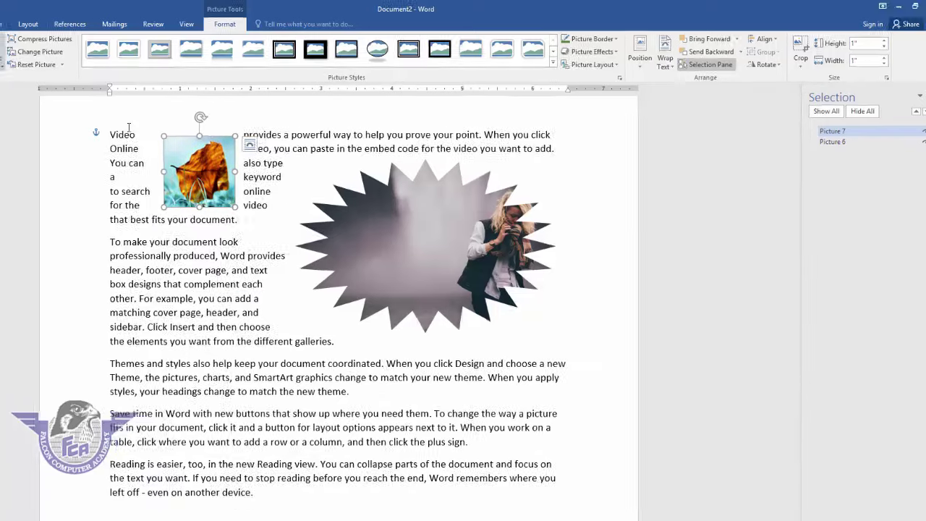
{"action": "key", "text": "ctrl+z"}
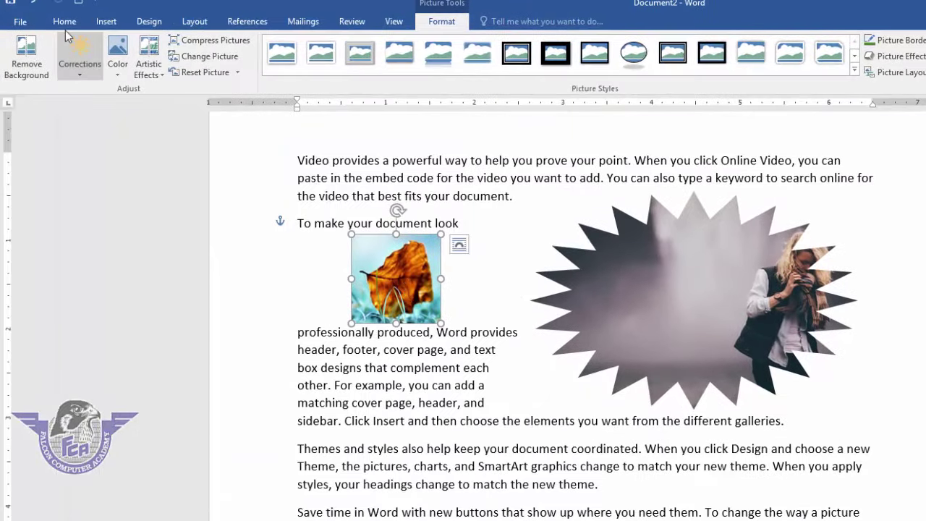
Step: Cut the leaf picture and re-paste it as Picture (JPEG) at the second paragraph's start
{"action": "left_click", "coordinate": [64, 21]}
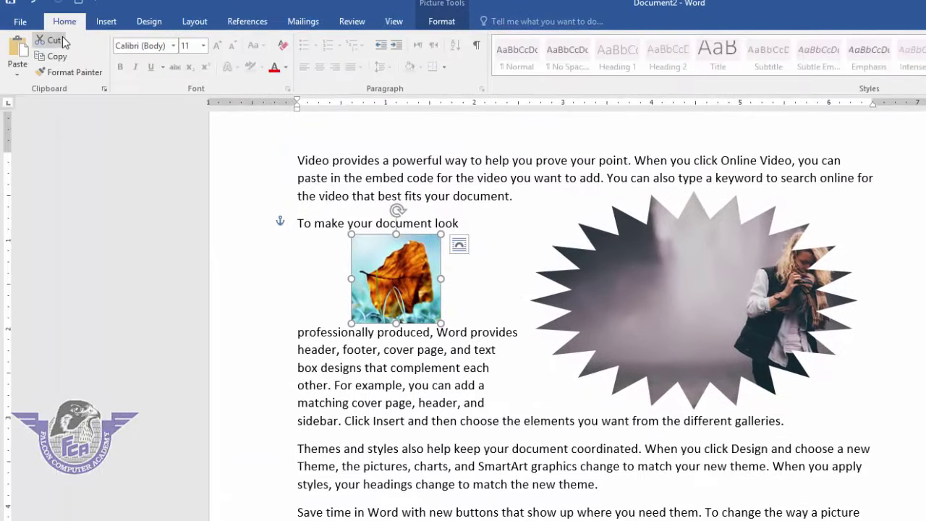
{"action": "left_click", "coordinate": [54, 41]}
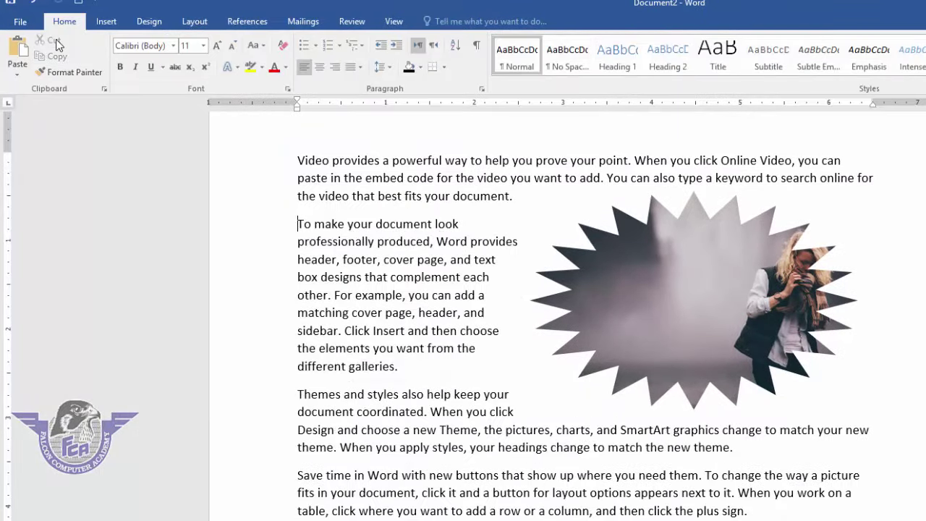
{"action": "left_click", "coordinate": [17, 75]}
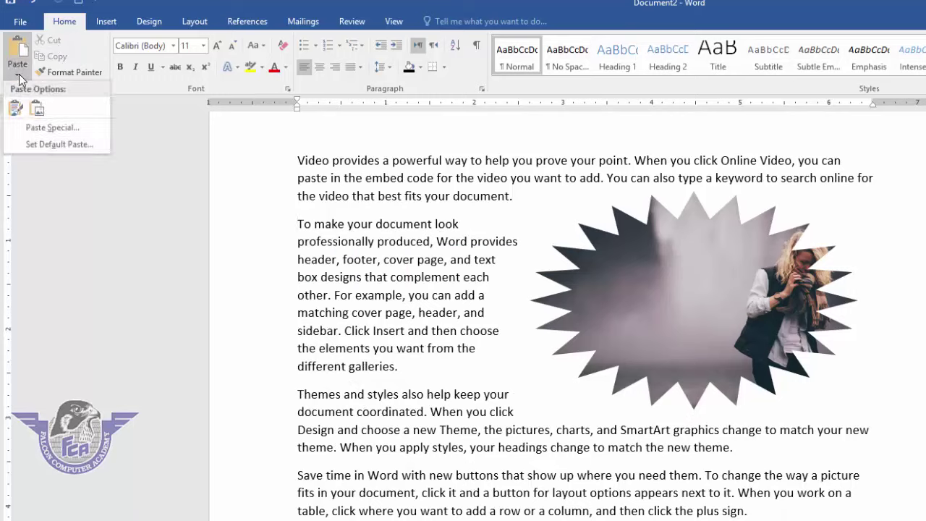
{"action": "left_click", "coordinate": [43, 130]}
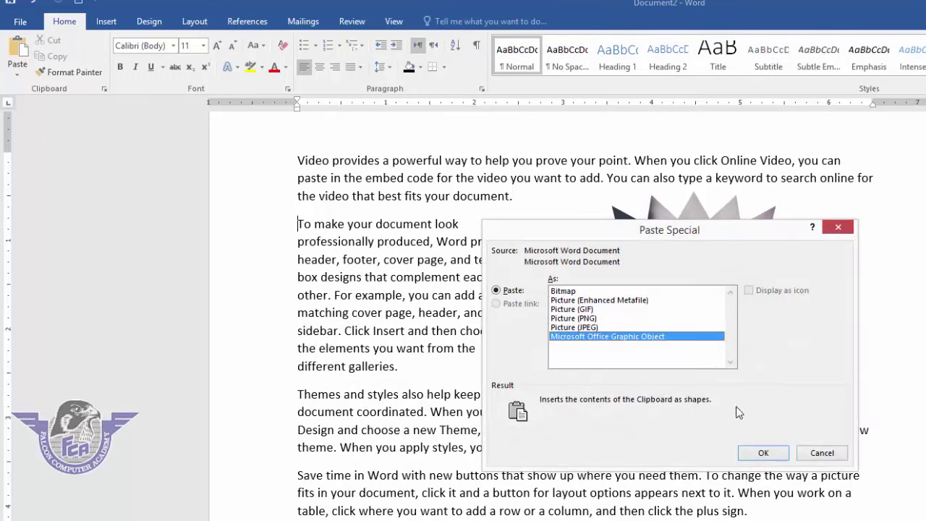
{"action": "left_click", "coordinate": [595, 327]}
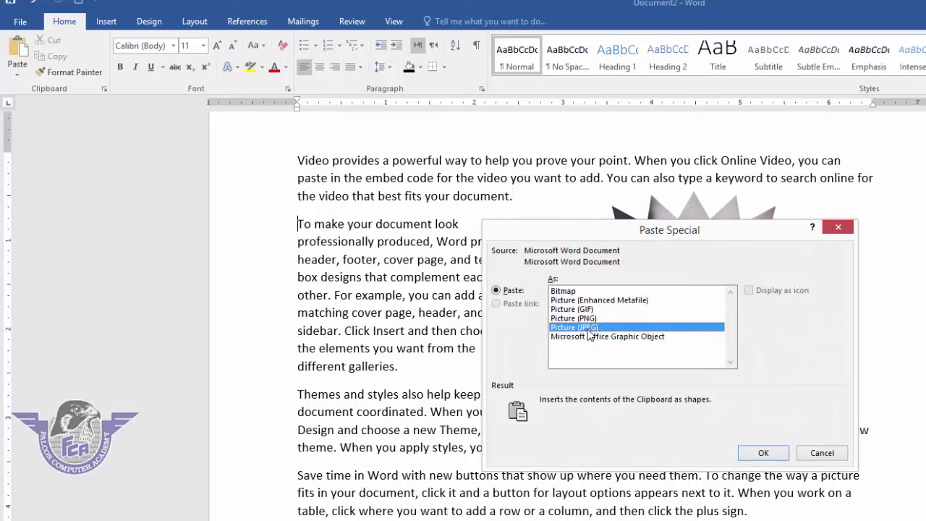
{"action": "left_click", "coordinate": [766, 456]}
{"action": "left_click", "coordinate": [340, 268]}
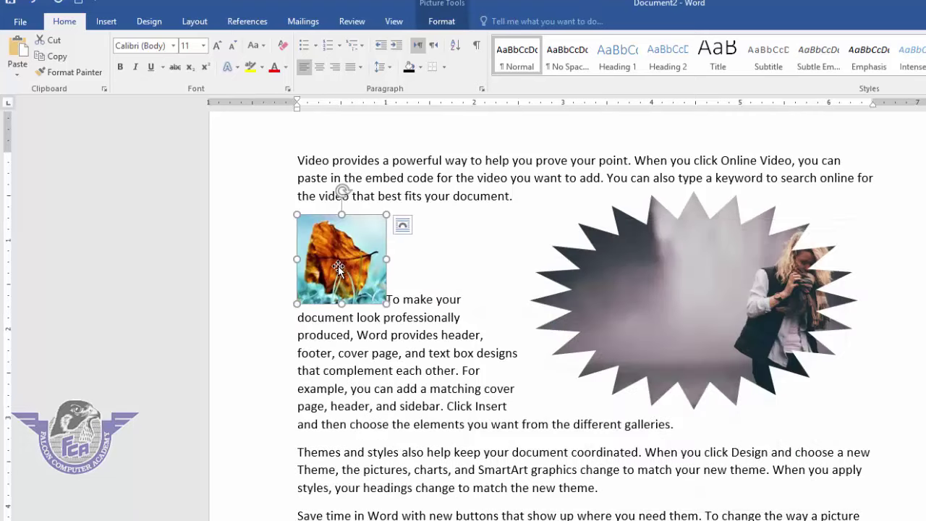
{"action": "right_click", "coordinate": [340, 267]}
Step: Save the leaf picture as 1x1.jpg on the Desktop, overwriting the existing file
{"action": "left_click", "coordinate": [392, 360]}
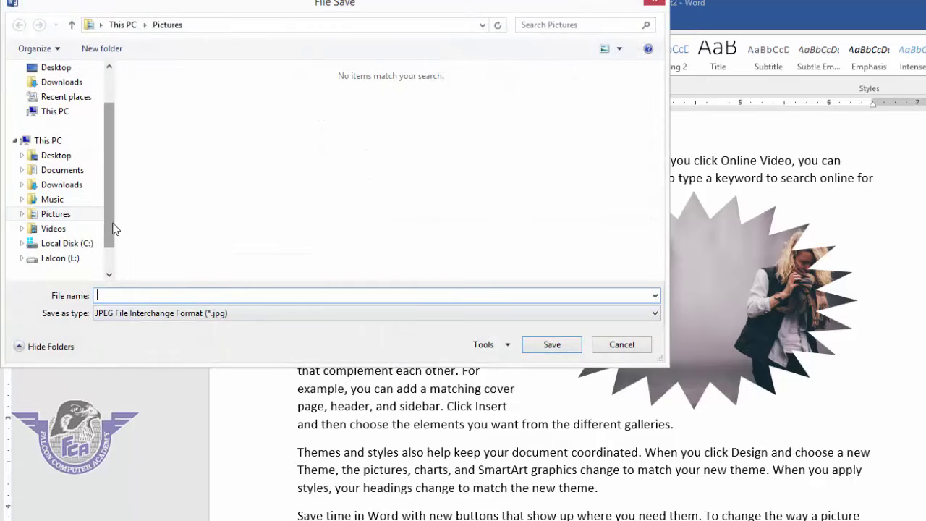
{"action": "left_click_drag", "start_coordinate": [110, 228], "coordinate": [116, 162]}
{"action": "mouse_move", "coordinate": [56, 118]}
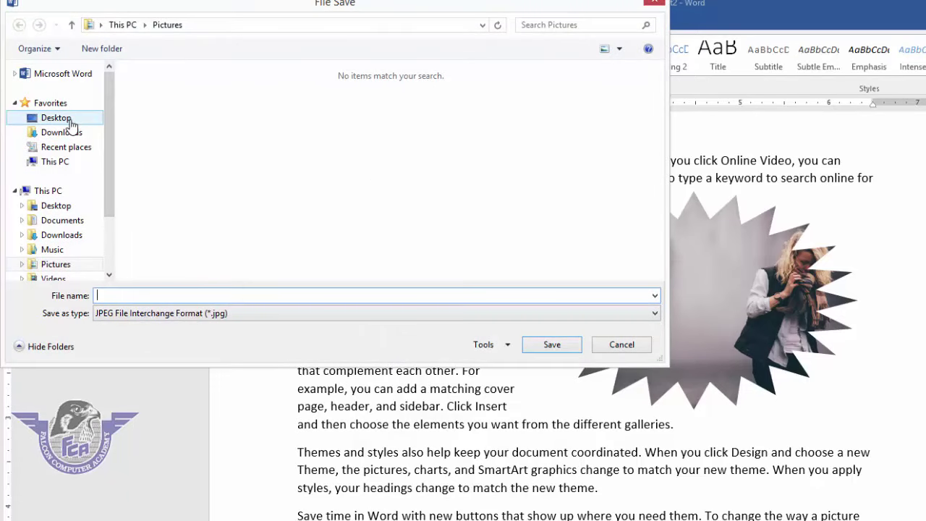
{"action": "left_click", "coordinate": [70, 124]}
{"action": "left_click", "coordinate": [151, 295]}
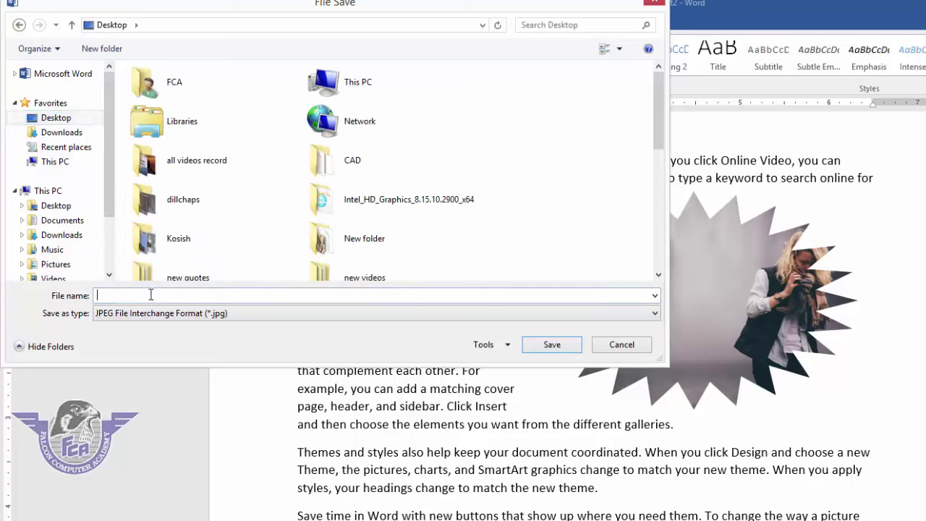
{"action": "type", "text": "1"}
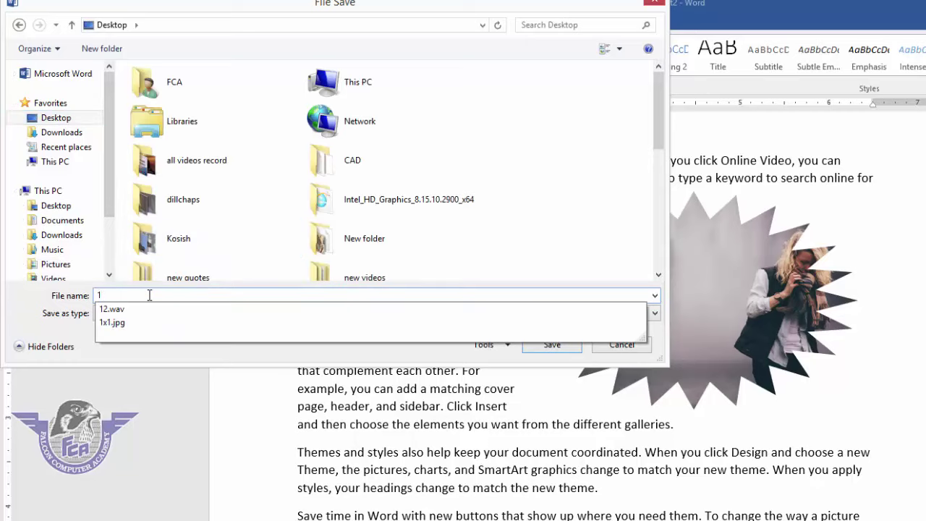
{"action": "type", "text": "x1.jpg"}
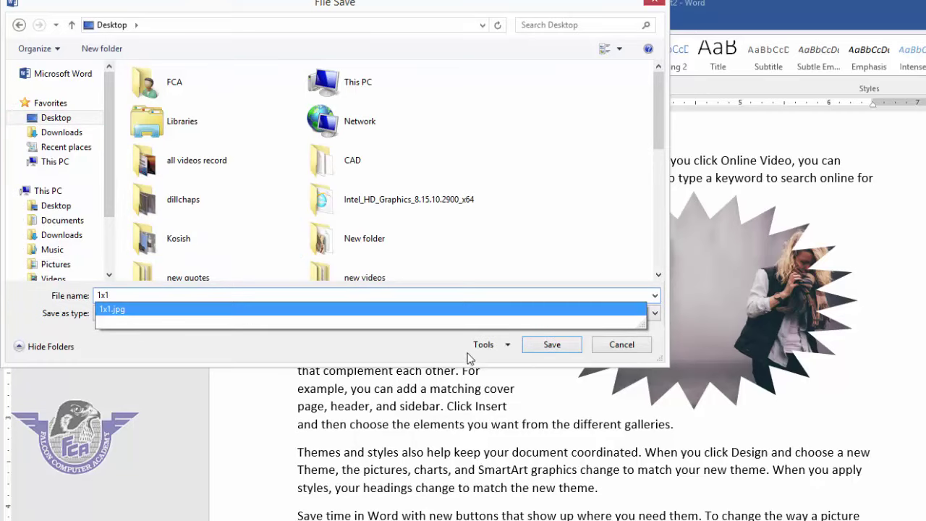
{"action": "left_click", "coordinate": [544, 347]}
{"action": "left_click", "coordinate": [693, 362]}
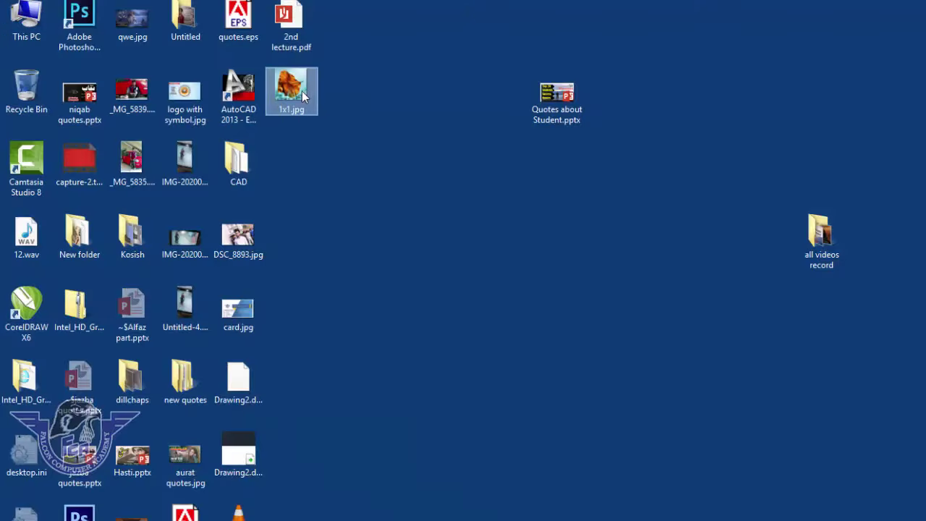
{"action": "double_click", "coordinate": [300, 94]}
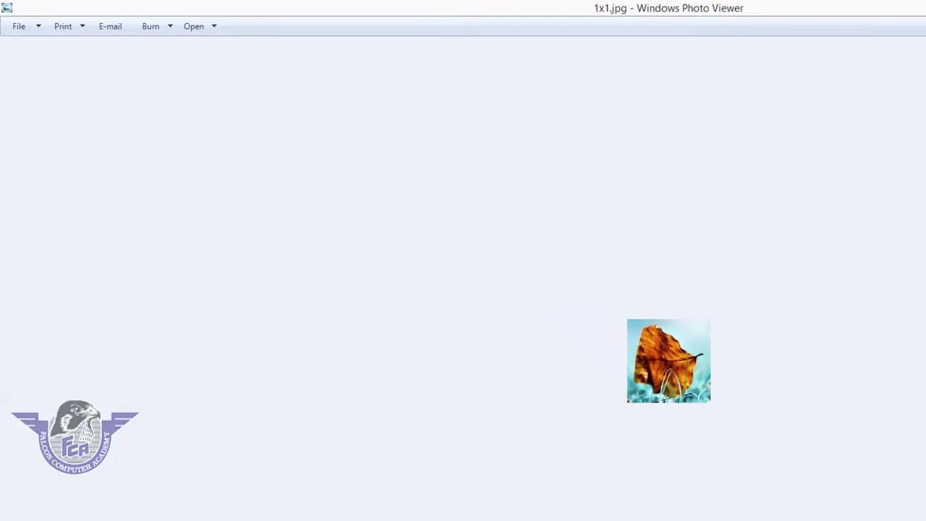
{"action": "key", "text": "alt+F4"}
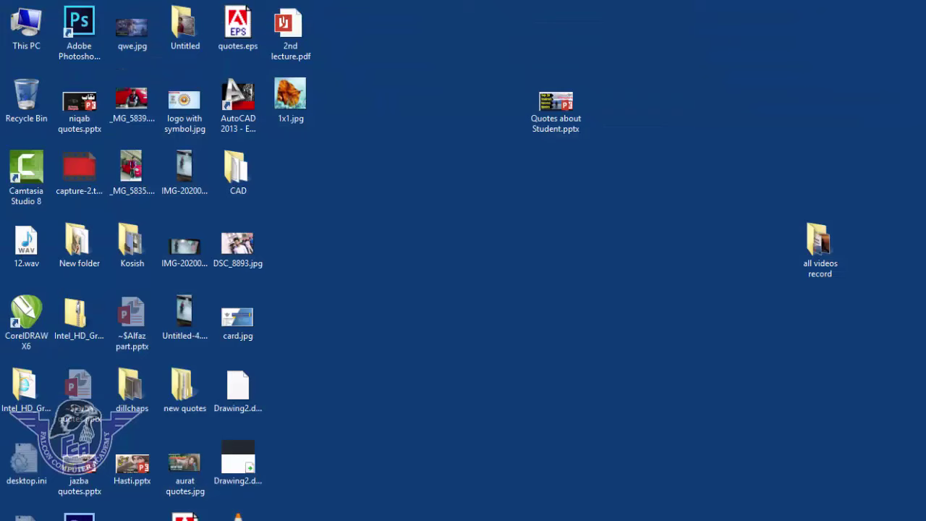
{"action": "left_click", "coordinate": [285, 101]}
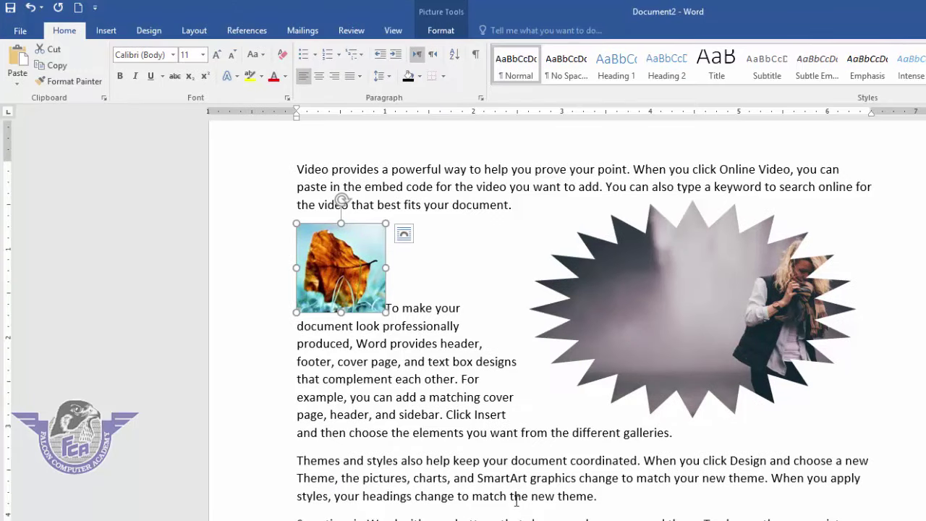
Step: Deselect the leaf picture in Document2 and place the cursor in the body text
{"action": "left_click", "coordinate": [440, 30]}
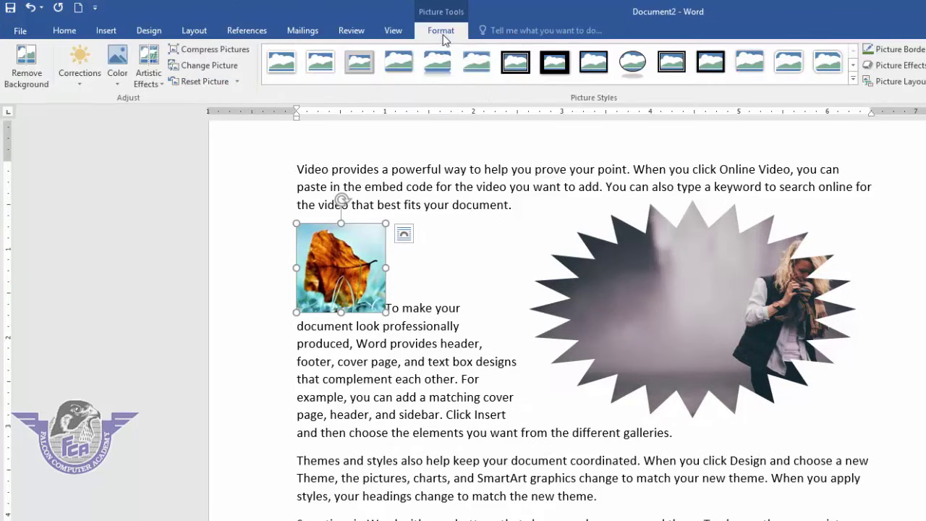
{"action": "key", "text": "Escape"}
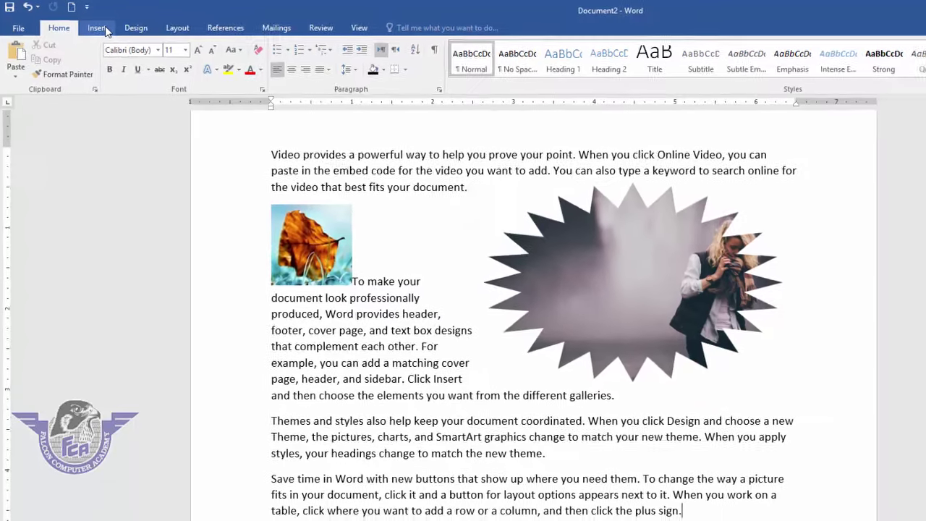
{"action": "left_click", "coordinate": [110, 31]}
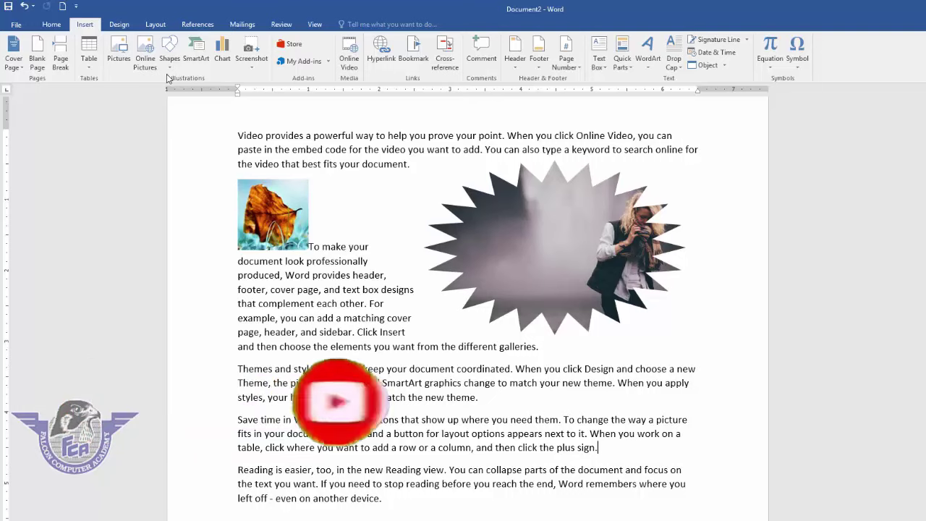
{"action": "left_click", "coordinate": [401, 421]}
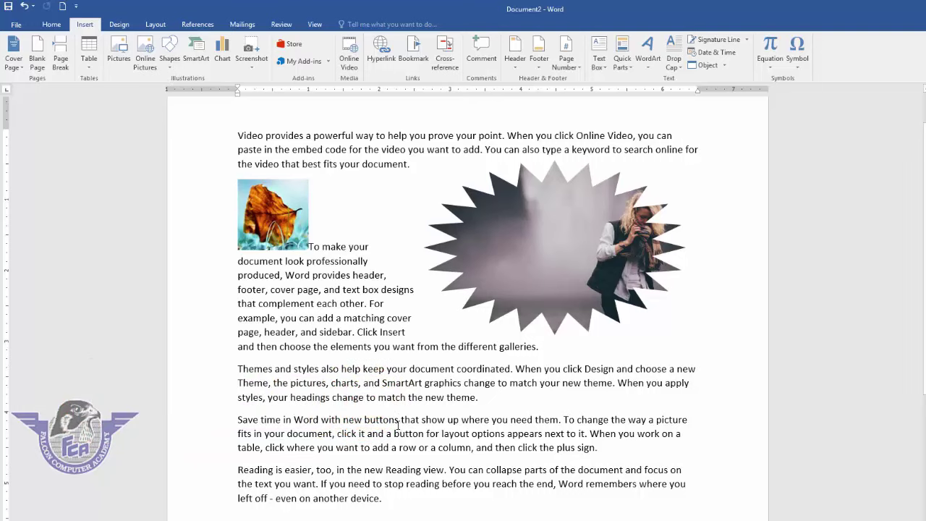
Step: Delete all text and pictures with Ctrl+A and Delete, then bring up the Shapes gallery
{"action": "key", "text": "ctrl+a"}
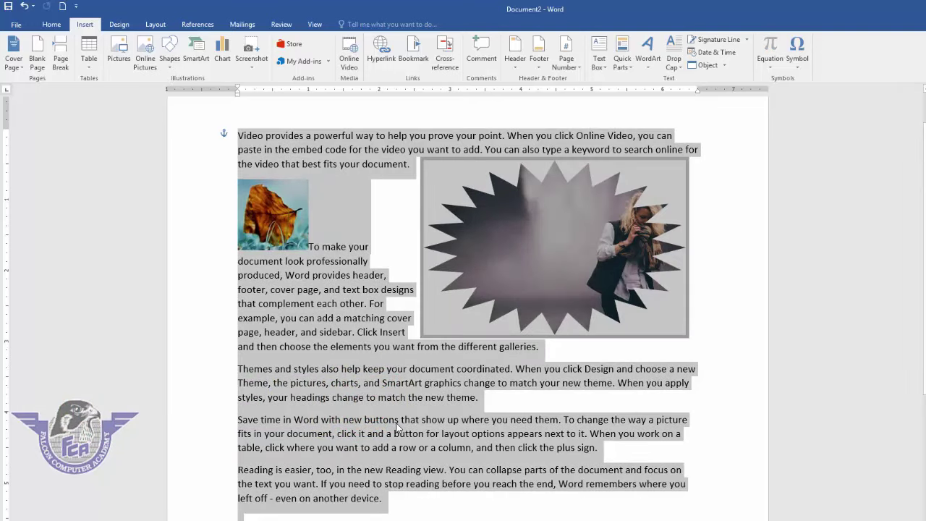
{"action": "key", "text": "Delete"}
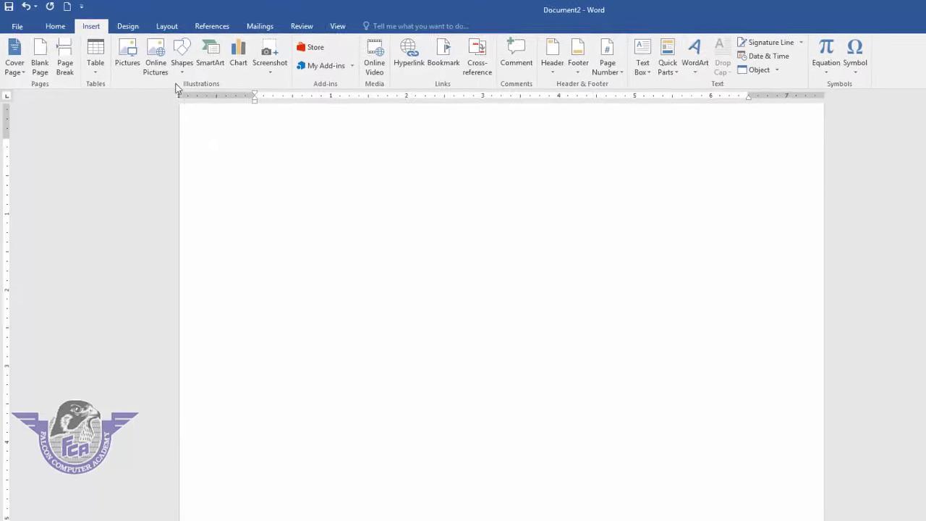
{"action": "left_click", "coordinate": [182, 71]}
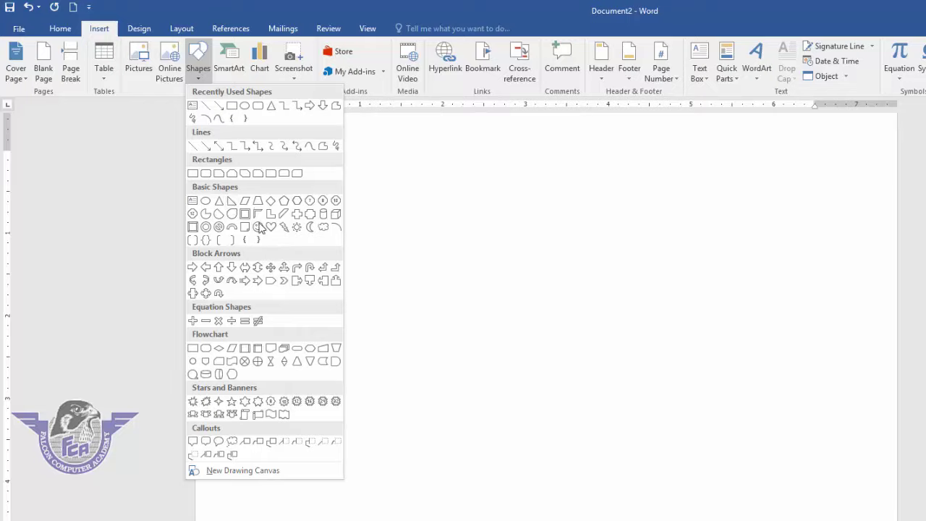
Step: Draw a large starburst near the top left of the page and nudge it slightly right
{"action": "left_click", "coordinate": [332, 402]}
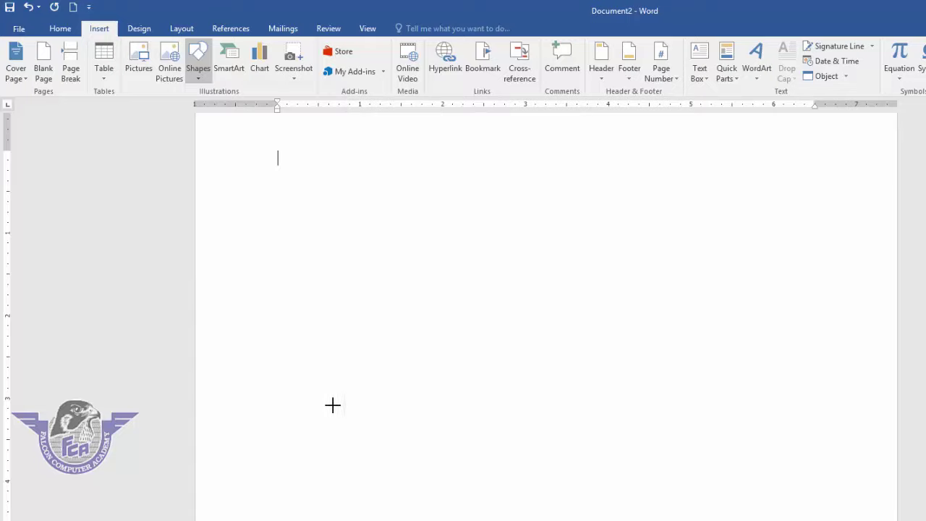
{"action": "left_click_drag", "start_coordinate": [262, 173], "coordinate": [505, 414]}
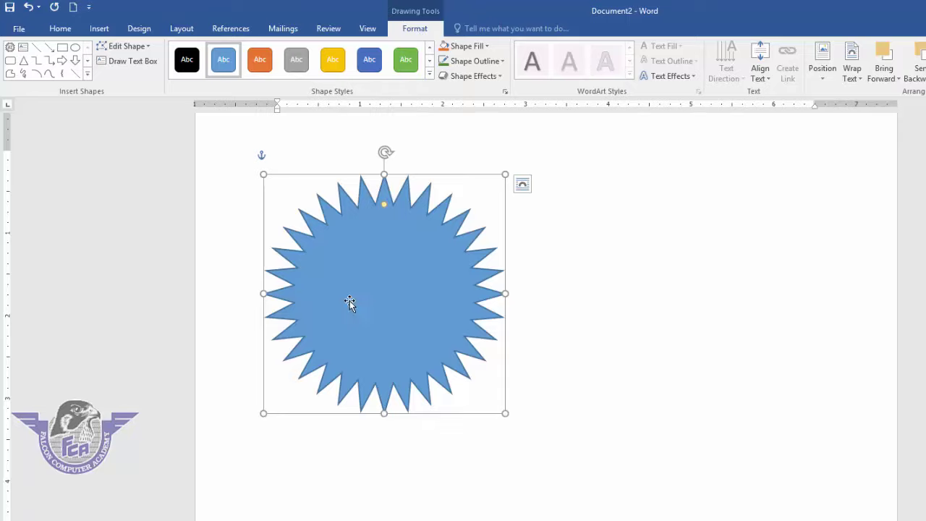
{"action": "mouse_move", "coordinate": [363, 304]}
{"action": "left_mouse_down"}
{"action": "mouse_move", "coordinate": [438, 326]}
{"action": "mouse_move", "coordinate": [376, 306]}
{"action": "left_mouse_up"}
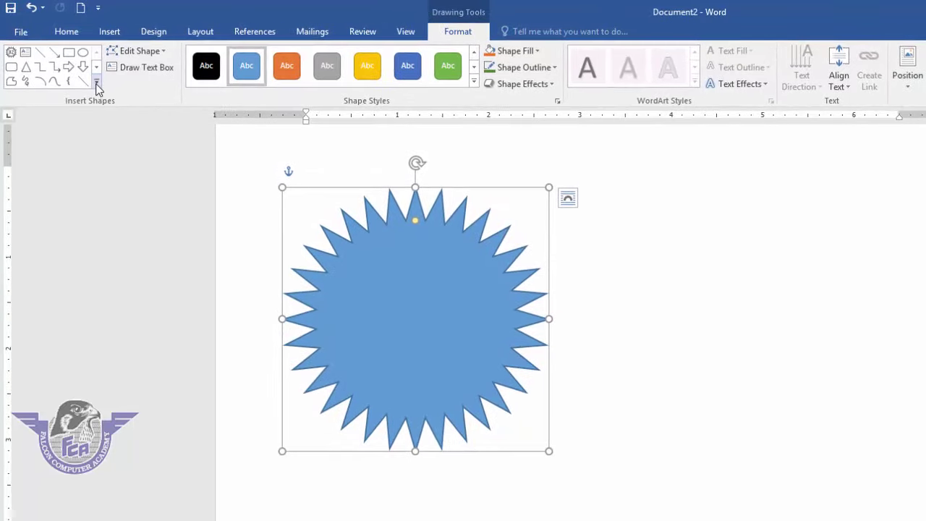
Step: Draw a Flowchart: Delay shape to the right of the starburst
{"action": "left_click", "coordinate": [97, 85]}
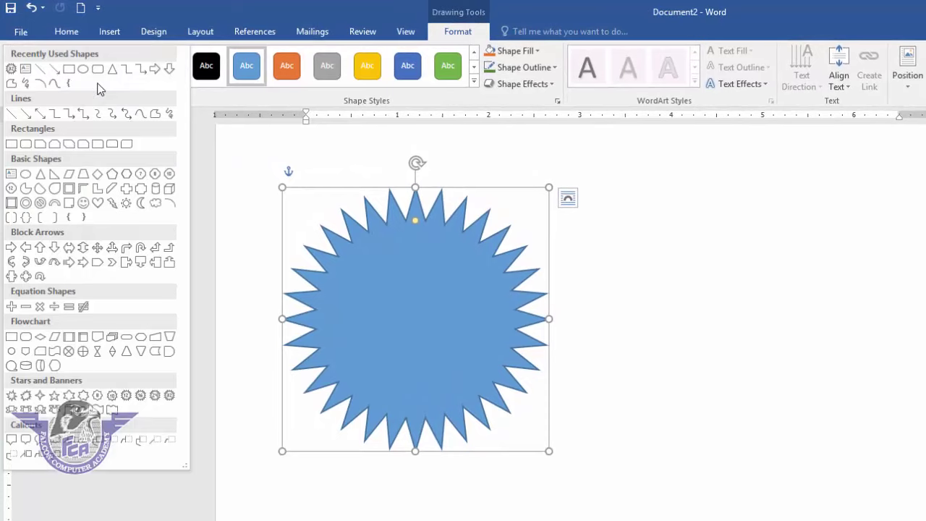
{"action": "left_click", "coordinate": [168, 352]}
{"action": "mouse_move", "coordinate": [499, 183]}
{"action": "left_mouse_down"}
{"action": "mouse_move", "coordinate": [639, 321]}
{"action": "mouse_move", "coordinate": [713, 342]}
{"action": "left_mouse_up"}
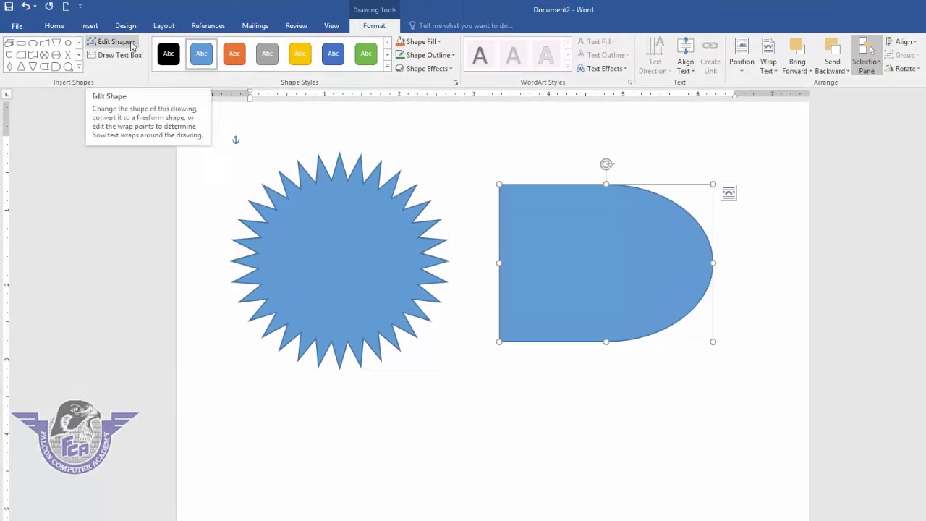
Step: Draw a long rectangle beneath both shapes and nudge it slightly lower
{"action": "left_click", "coordinate": [80, 68]}
{"action": "left_click", "coordinate": [68, 56]}
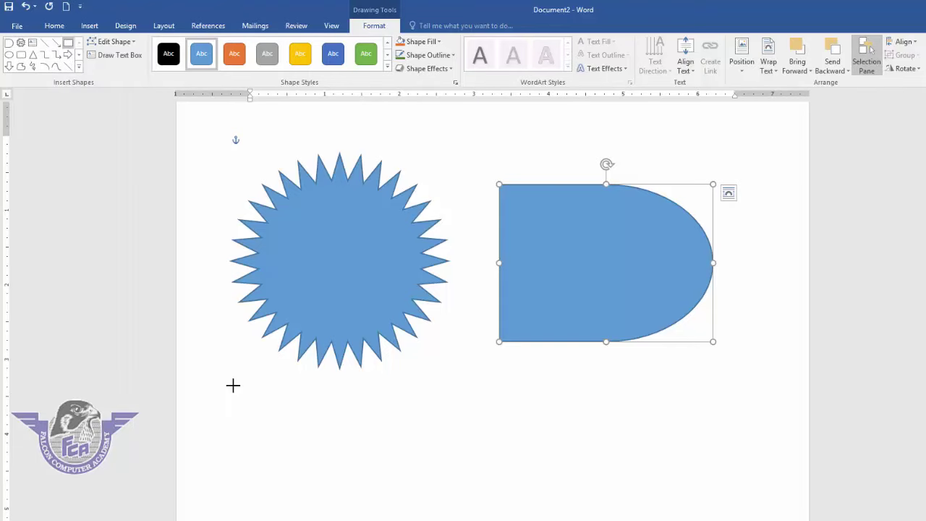
{"action": "mouse_move", "coordinate": [232, 383]}
{"action": "left_mouse_down"}
{"action": "mouse_move", "coordinate": [836, 460]}
{"action": "mouse_move", "coordinate": [750, 430]}
{"action": "left_mouse_up"}
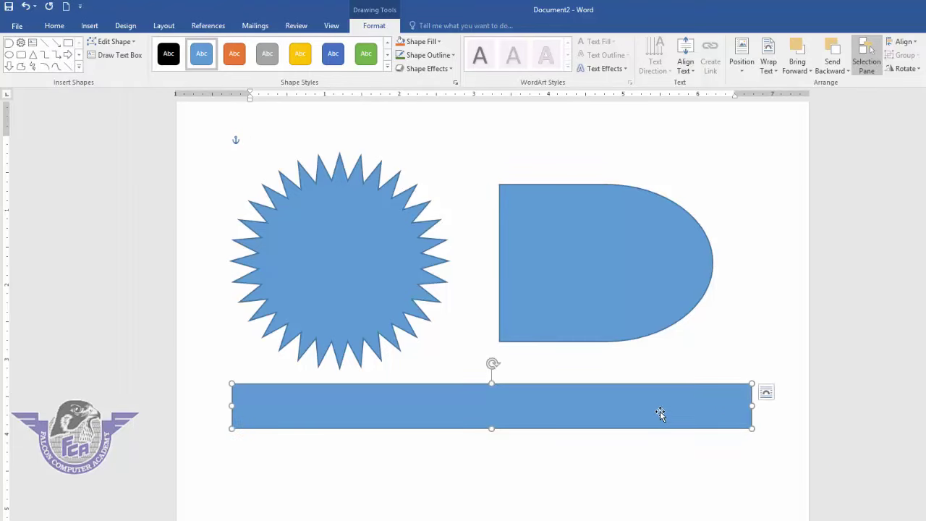
{"action": "left_click_drag", "start_coordinate": [662, 413], "coordinate": [653, 445]}
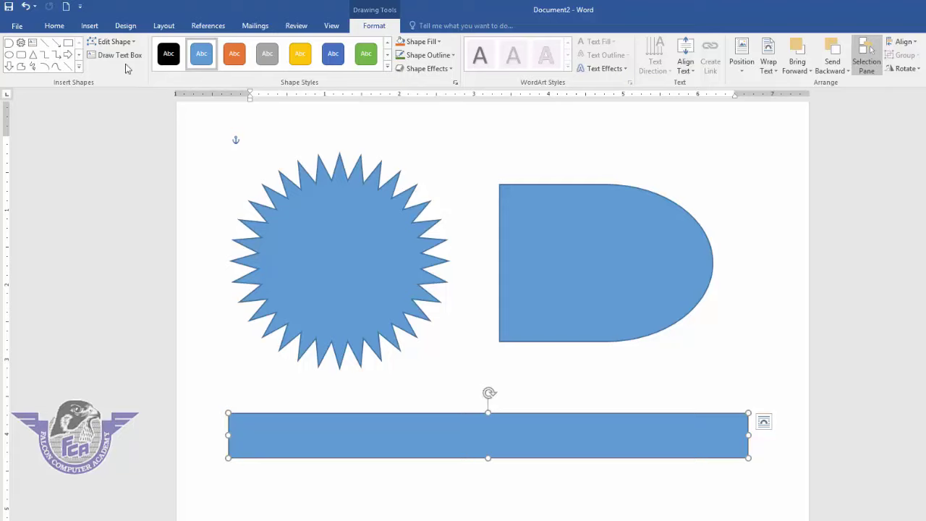
{"action": "left_click", "coordinate": [133, 42]}
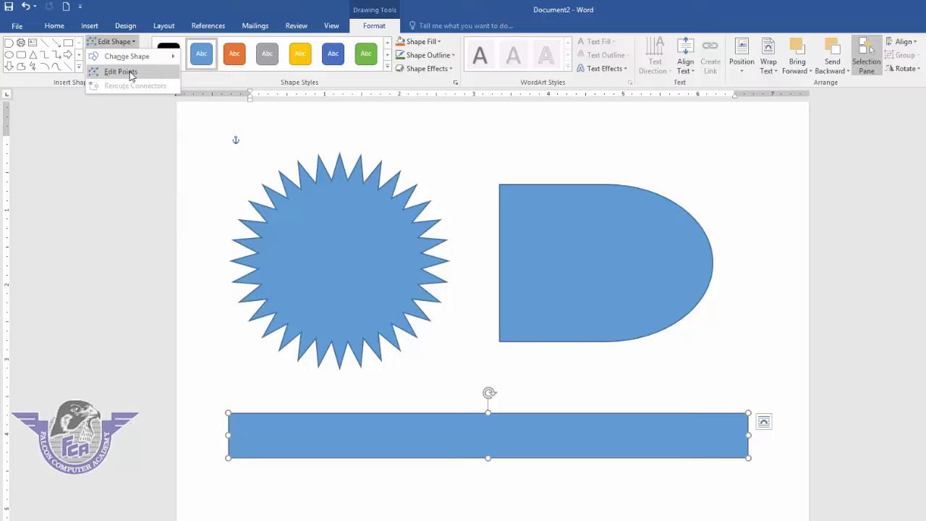
Step: Edit the rectangle's points to curve its top edge upward into an arc
{"action": "left_click", "coordinate": [120, 72]}
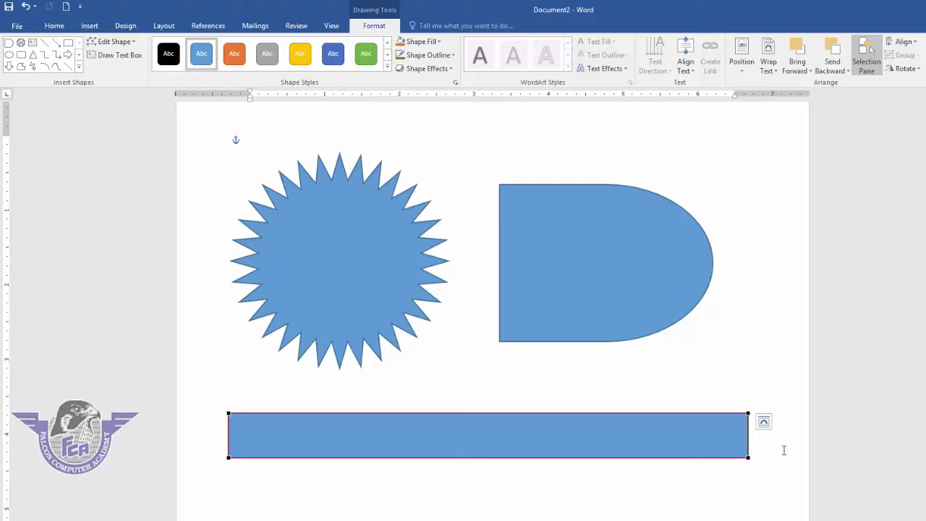
{"action": "left_click", "coordinate": [228, 415]}
{"action": "left_click_drag", "start_coordinate": [402, 412], "coordinate": [418, 269]}
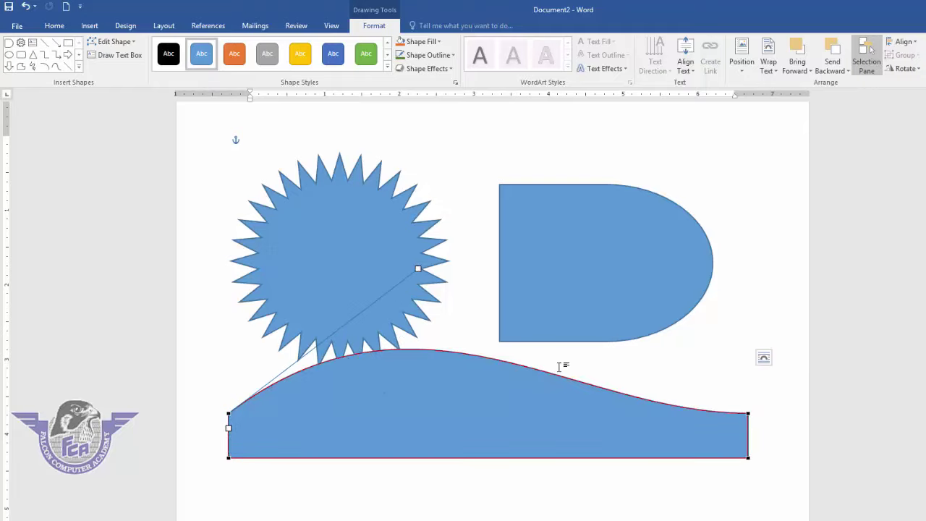
{"action": "left_click", "coordinate": [749, 459]}
{"action": "left_click_drag", "start_coordinate": [579, 457], "coordinate": [380, 342]}
Step: Curve the bottom edge to follow the top, then lower the wave band slightly
{"action": "left_click", "coordinate": [227, 458]}
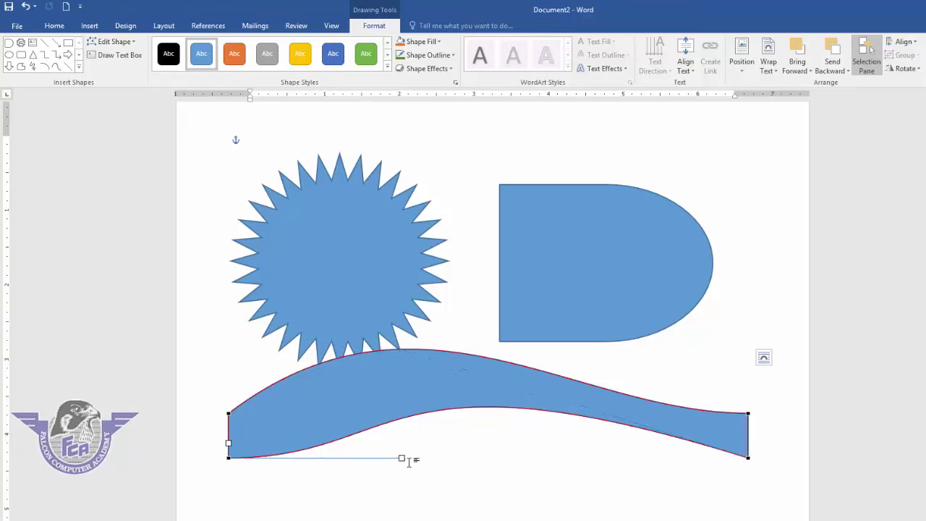
{"action": "left_click_drag", "start_coordinate": [402, 457], "coordinate": [304, 391]}
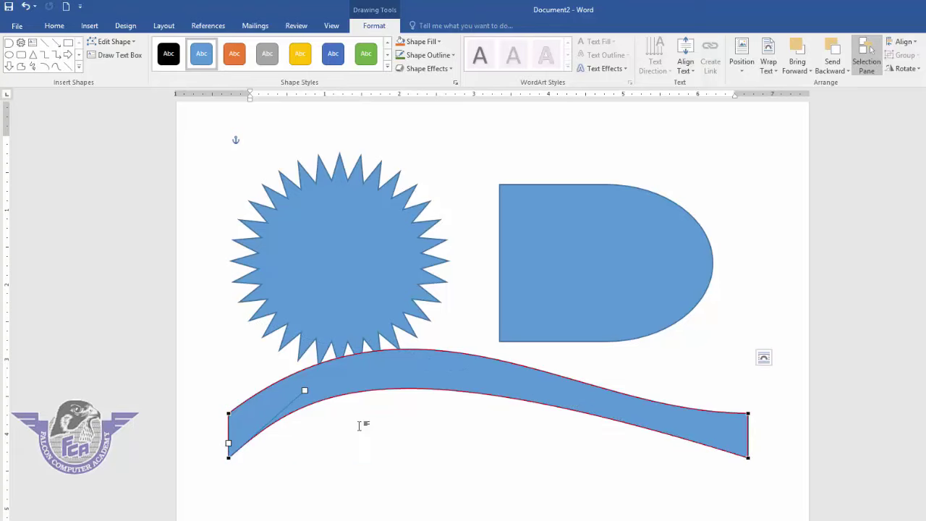
{"action": "left_click_drag", "start_coordinate": [303, 390], "coordinate": [311, 368]}
{"action": "left_click", "coordinate": [499, 384]}
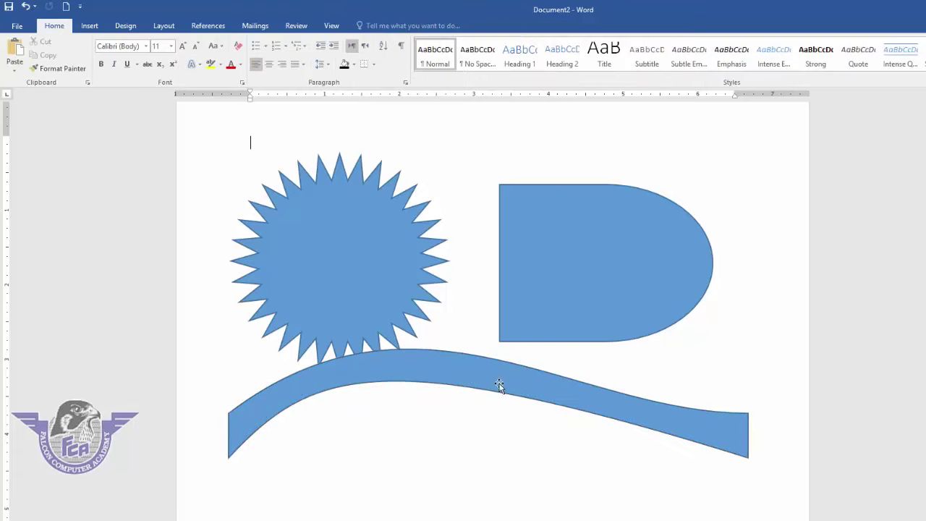
{"action": "left_click_drag", "start_coordinate": [499, 384], "coordinate": [489, 405]}
{"action": "left_click", "coordinate": [547, 334]}
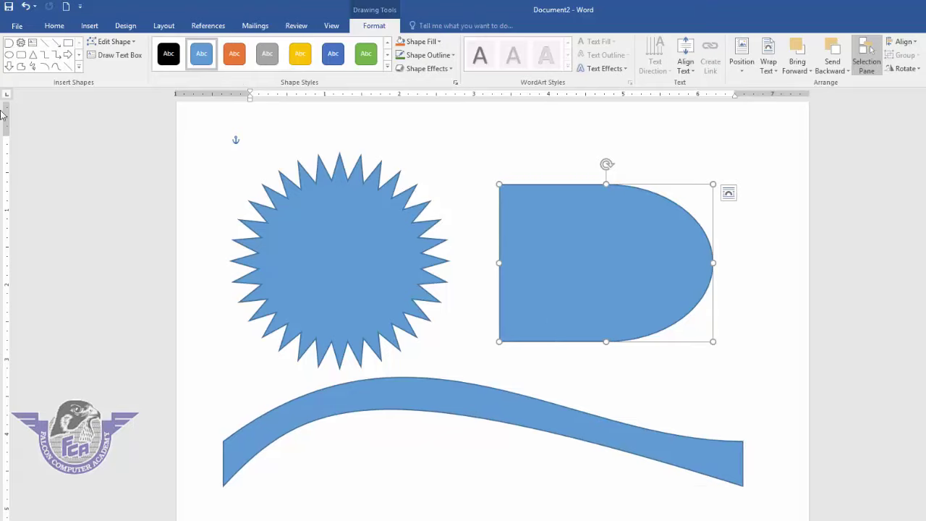
Step: Change the D shape into a Trapezoid via Edit Shape > Change Shape
{"action": "left_click", "coordinate": [121, 43]}
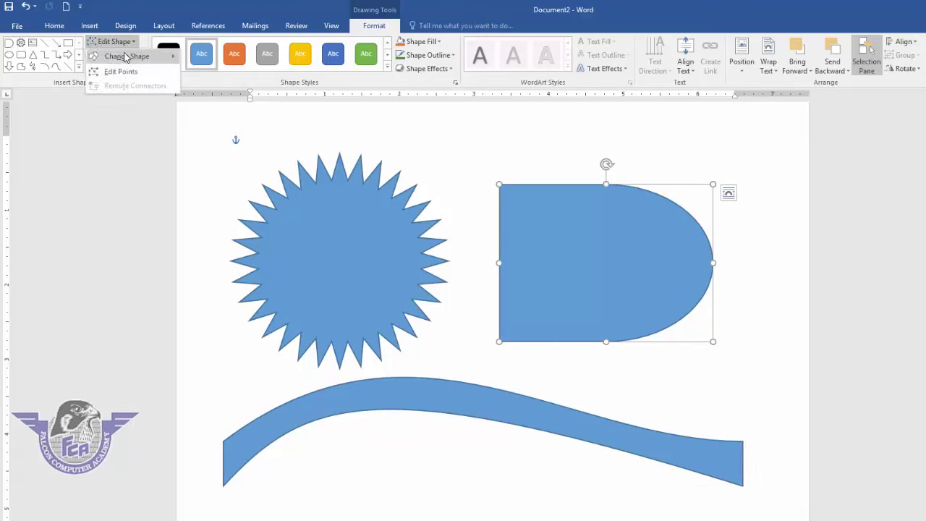
{"action": "mouse_move", "coordinate": [126, 56]}
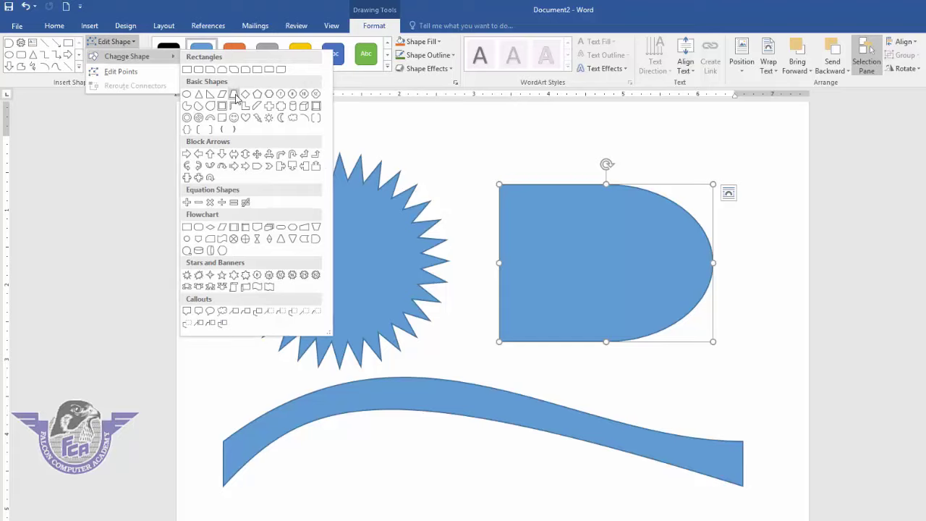
{"action": "left_click", "coordinate": [235, 95]}
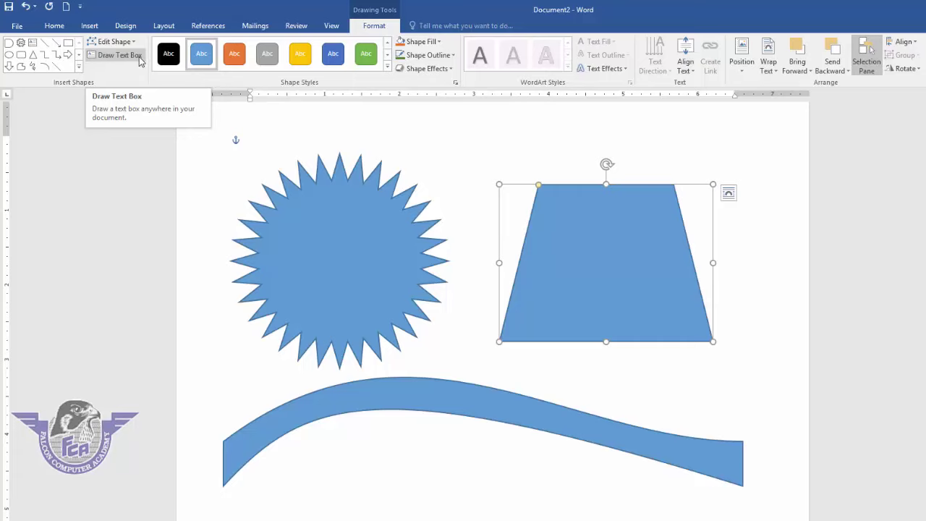
Step: Draw a text box with the caption 'Falcon computer academy' and move it just below the trapezoid
{"action": "left_click", "coordinate": [116, 55]}
{"action": "mouse_move", "coordinate": [288, 407]}
{"action": "left_mouse_down"}
{"action": "mouse_move", "coordinate": [378, 435]}
{"action": "mouse_move", "coordinate": [459, 432]}
{"action": "left_mouse_up"}
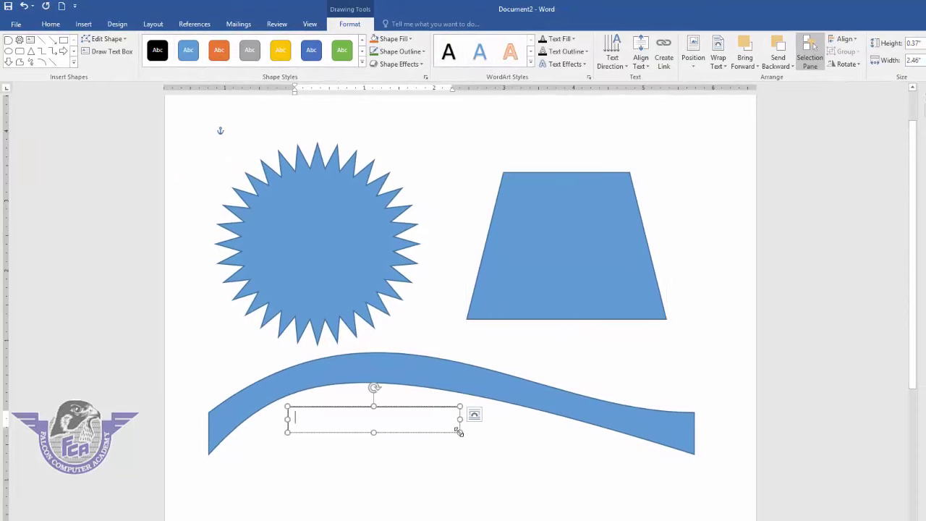
{"action": "type", "text": "Falcon compu"}
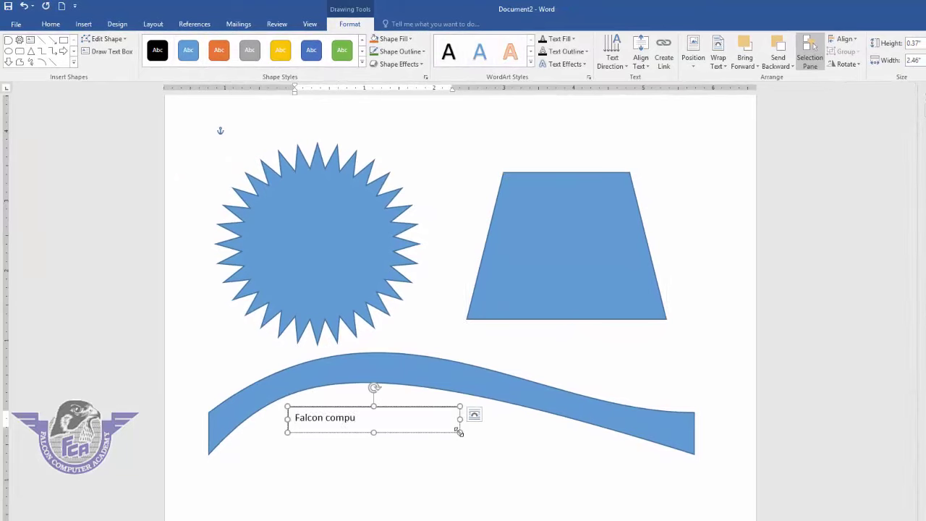
{"action": "type", "text": "uy"}
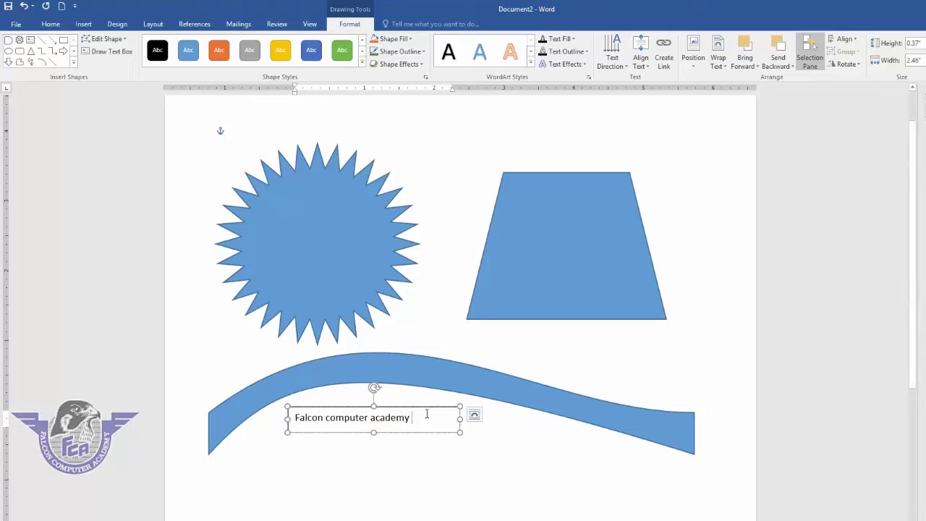
{"action": "left_click_drag", "start_coordinate": [432, 410], "coordinate": [619, 326]}
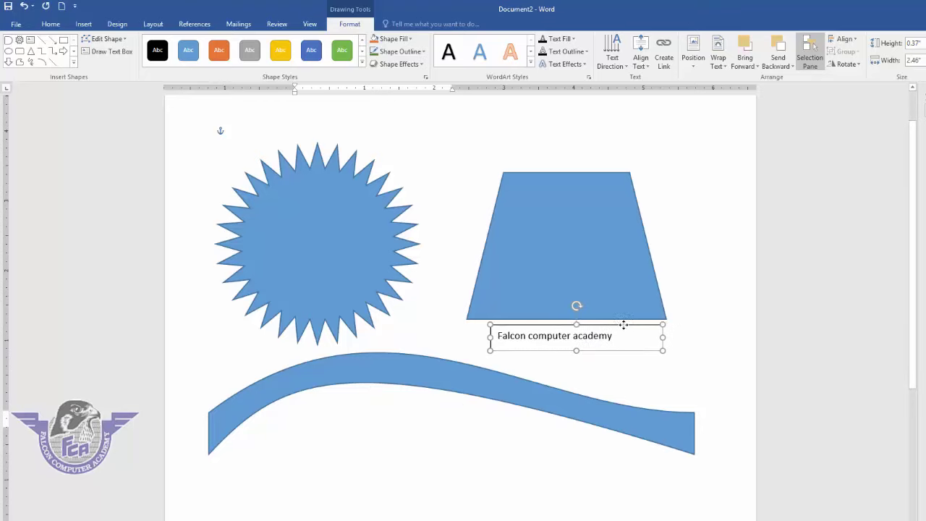
{"action": "left_click", "coordinate": [617, 380]}
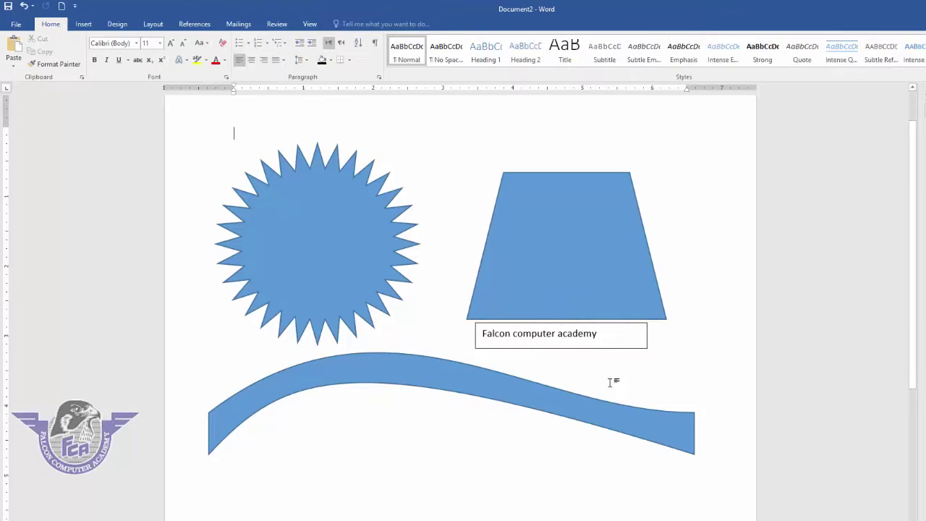
Step: Set the caption text box's Shape Outline to No Outline
{"action": "left_click", "coordinate": [591, 349]}
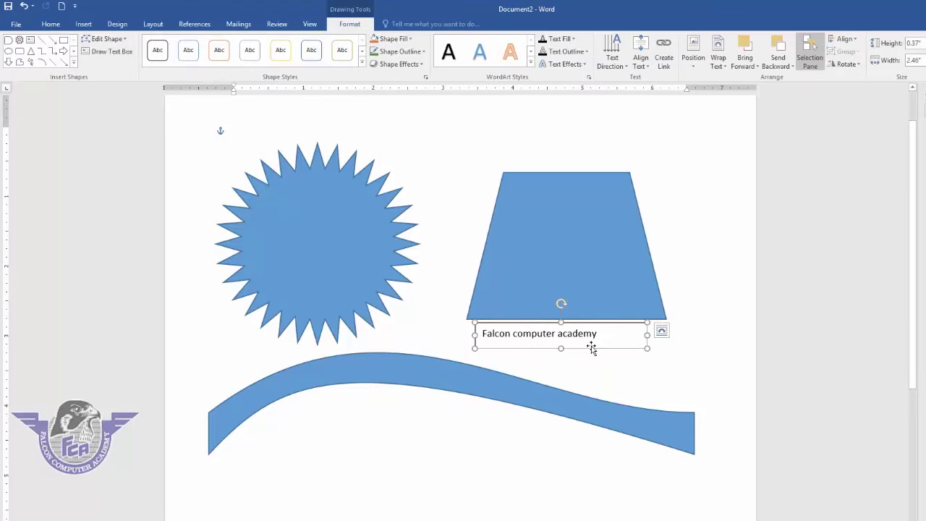
{"action": "left_click", "coordinate": [422, 51]}
{"action": "left_click", "coordinate": [418, 149]}
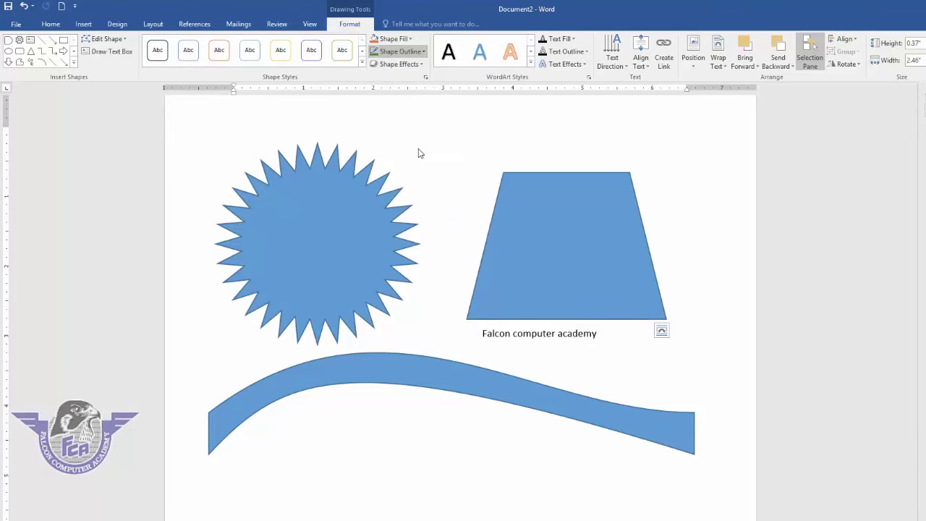
{"action": "left_click", "coordinate": [659, 384]}
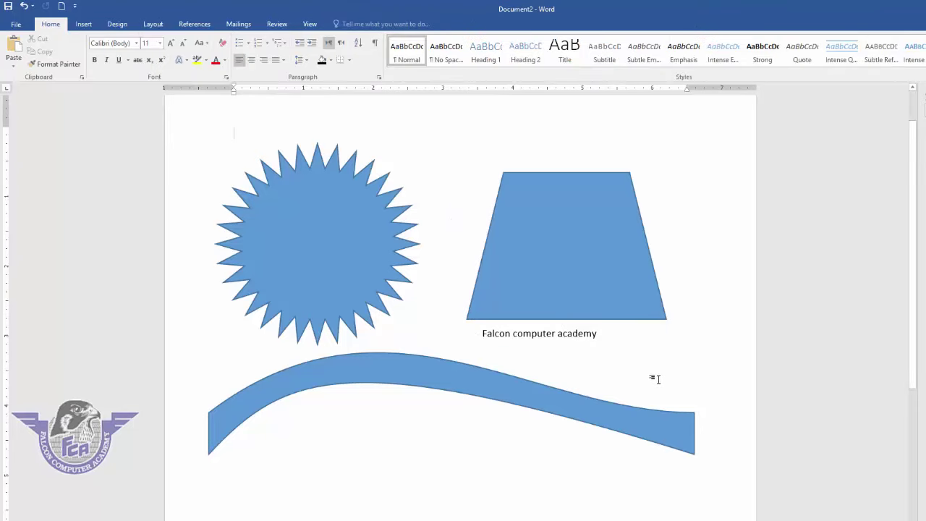
Step: Apply the yellow gradient shape style to the trapezoid
{"action": "left_click", "coordinate": [483, 378]}
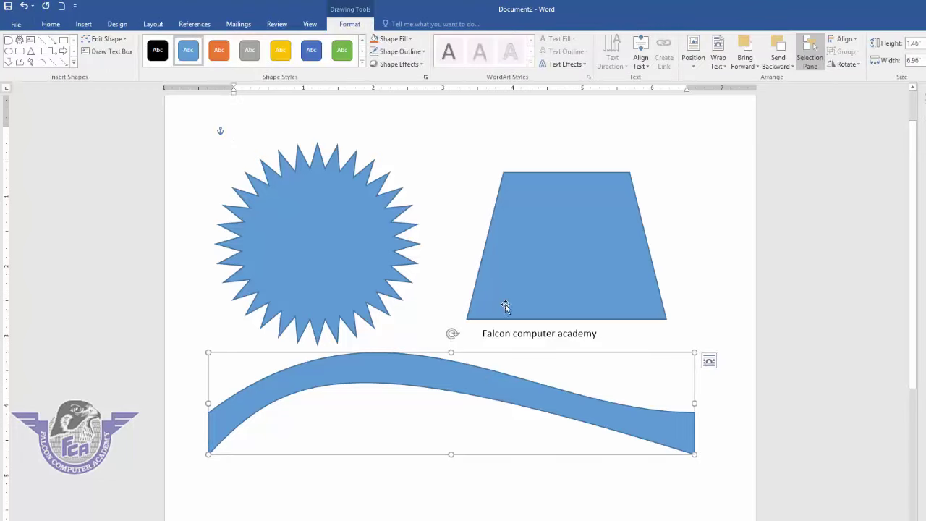
{"action": "left_click", "coordinate": [499, 298]}
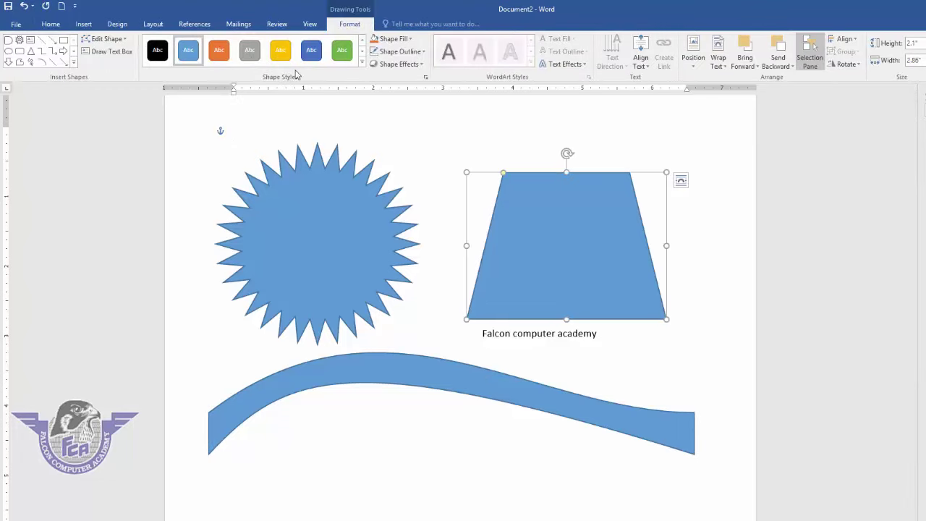
{"action": "left_click", "coordinate": [362, 63]}
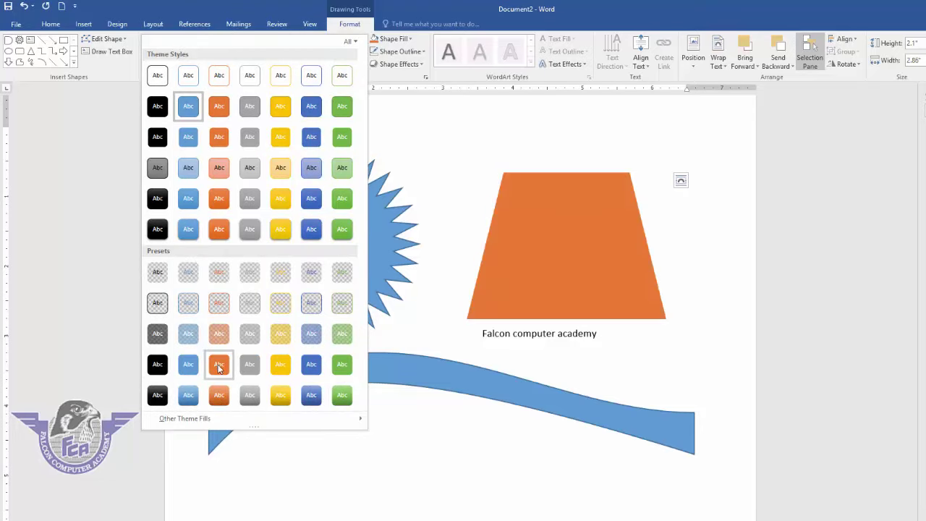
{"action": "left_click", "coordinate": [282, 227]}
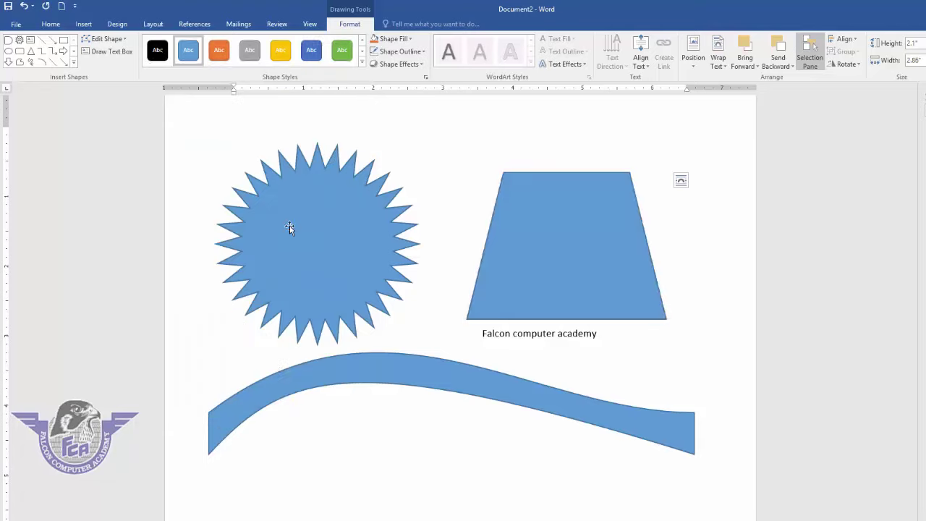
Step: Fill the trapezoid with the blue-toned street photo from the Wallpaper folder
{"action": "left_click", "coordinate": [411, 40]}
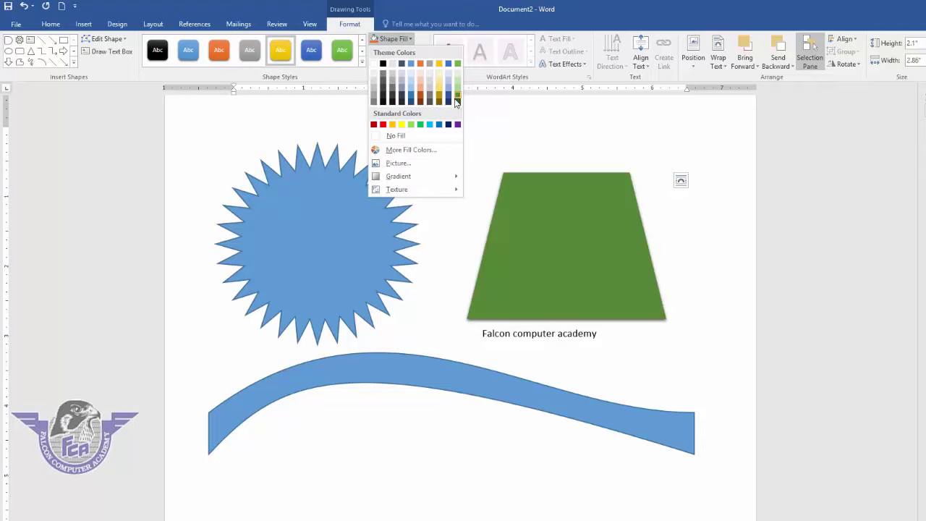
{"action": "left_click", "coordinate": [398, 163]}
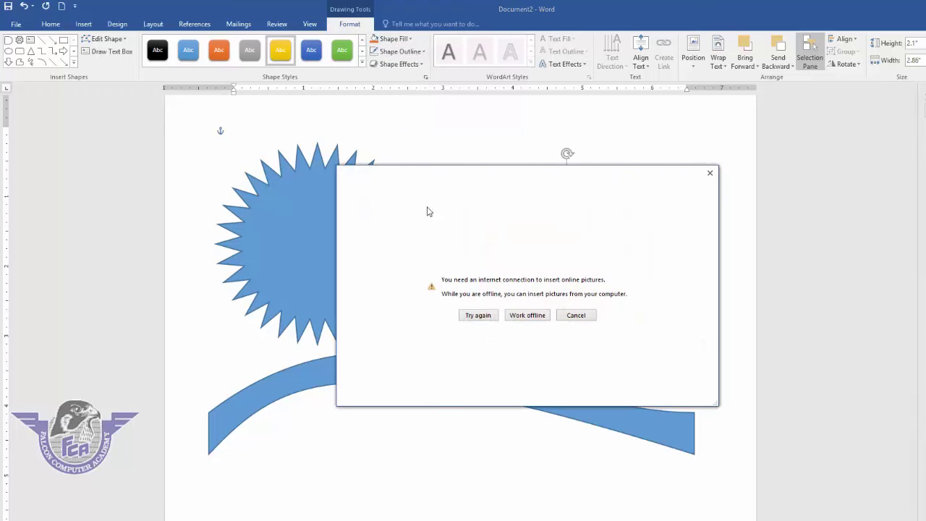
{"action": "left_click", "coordinate": [538, 319]}
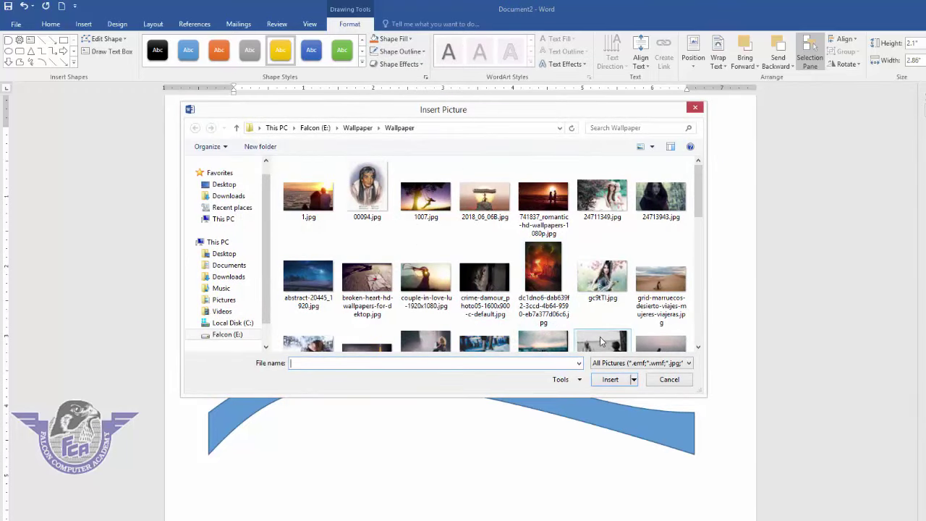
{"action": "double_click", "coordinate": [496, 348]}
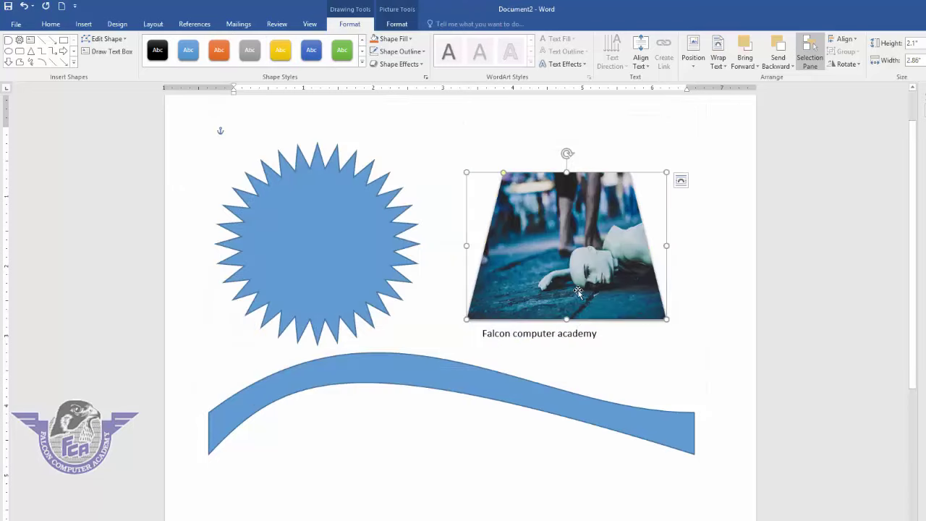
{"action": "left_click", "coordinate": [346, 225]}
Step: Fill the starburst with the man-in-white-shirt photo from the Wallpaper folder
{"action": "left_click", "coordinate": [391, 39]}
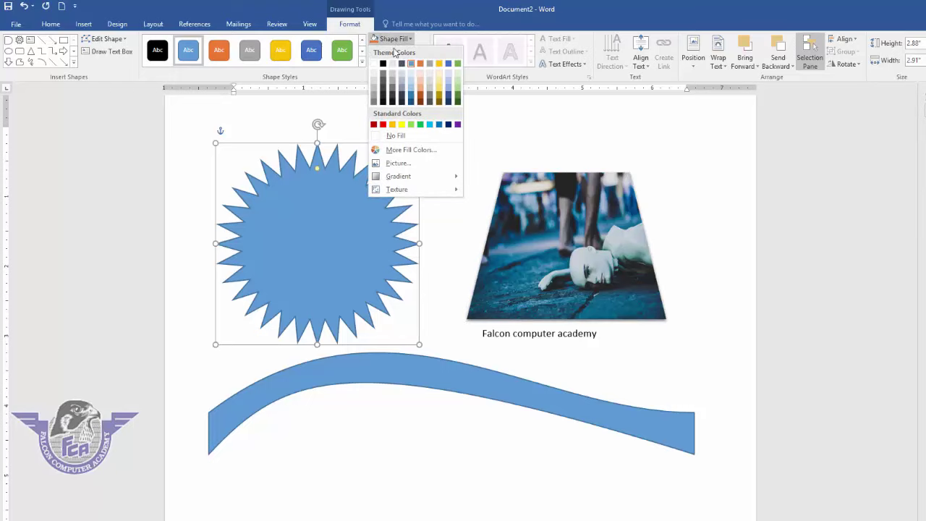
{"action": "left_click", "coordinate": [399, 168]}
{"action": "left_click", "coordinate": [543, 314]}
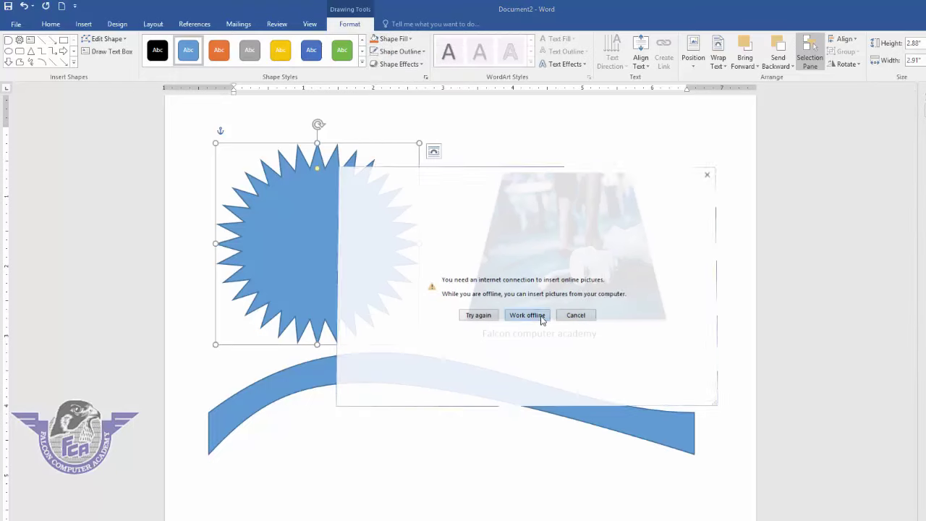
{"action": "left_click_drag", "start_coordinate": [700, 187], "coordinate": [696, 301]}
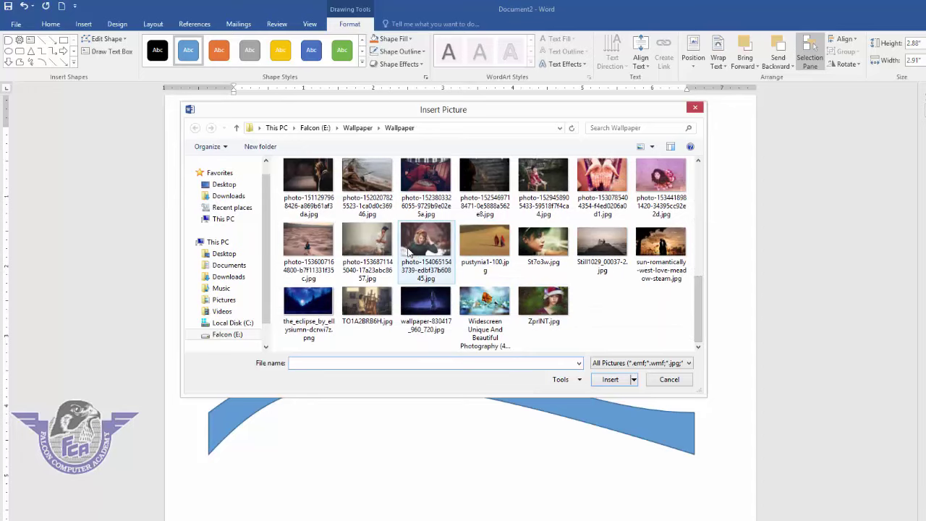
{"action": "double_click", "coordinate": [389, 243]}
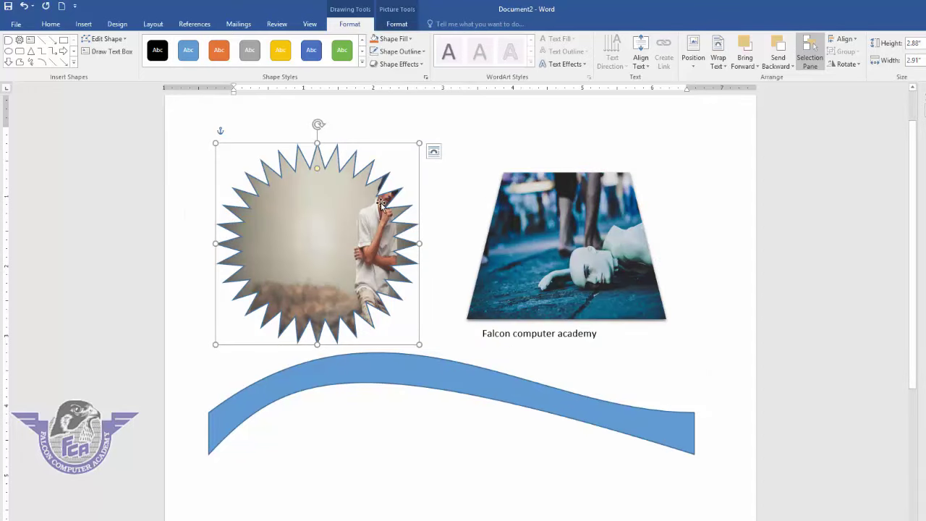
{"action": "left_click", "coordinate": [410, 40]}
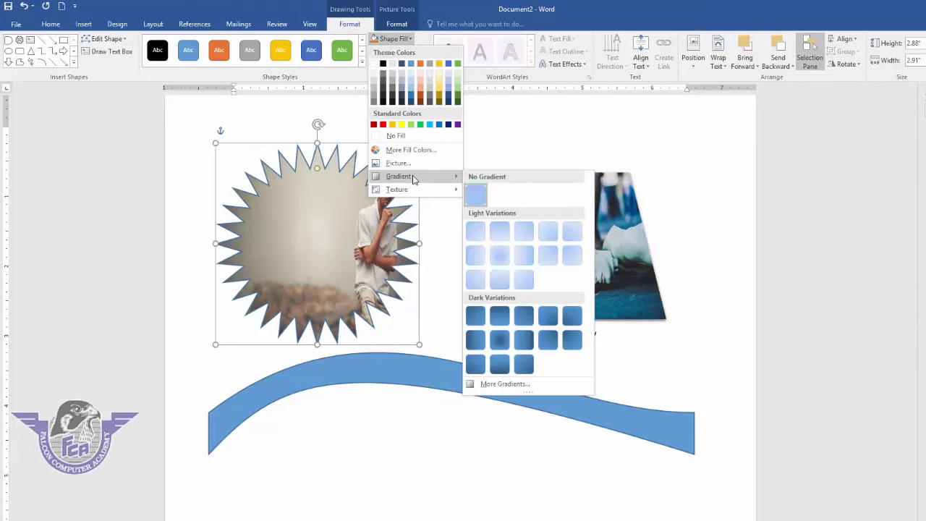
{"action": "mouse_move", "coordinate": [396, 188]}
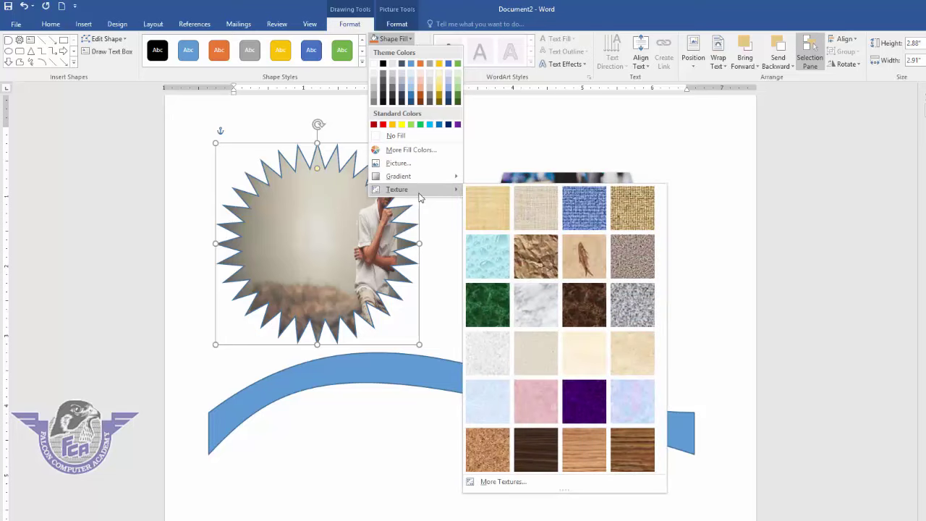
Step: Swap the starburst's photo fill for the wood-grain texture from Shape Fill > Texture
{"action": "left_click", "coordinate": [278, 167]}
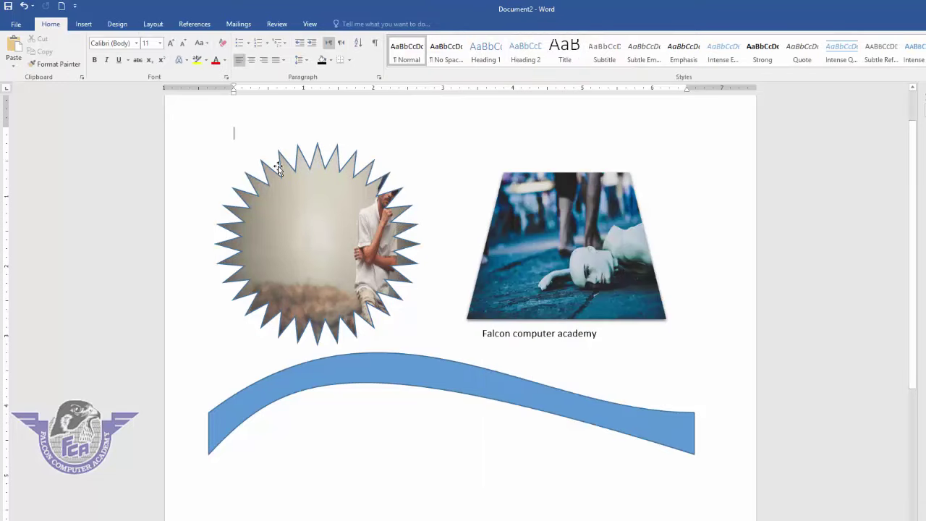
{"action": "left_click", "coordinate": [362, 246]}
{"action": "left_click", "coordinate": [397, 24]}
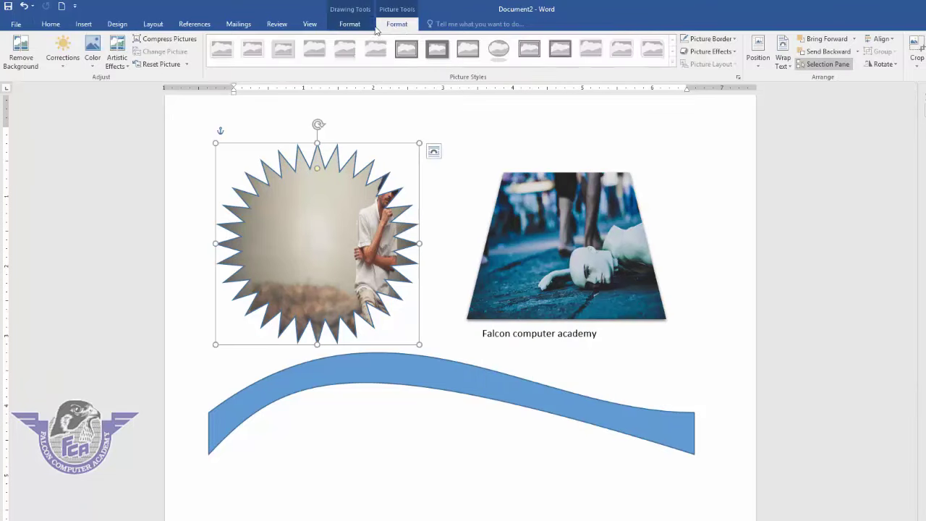
{"action": "left_click", "coordinate": [350, 24]}
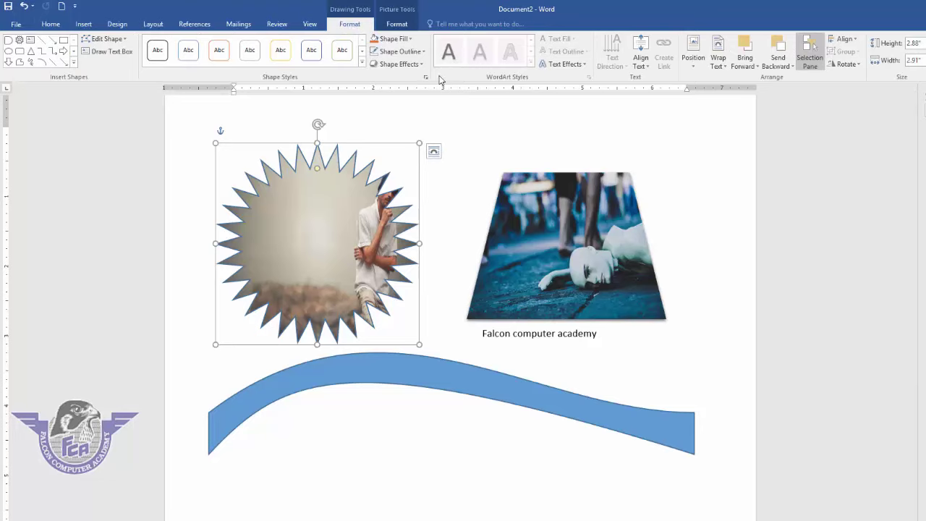
{"action": "left_click", "coordinate": [409, 39]}
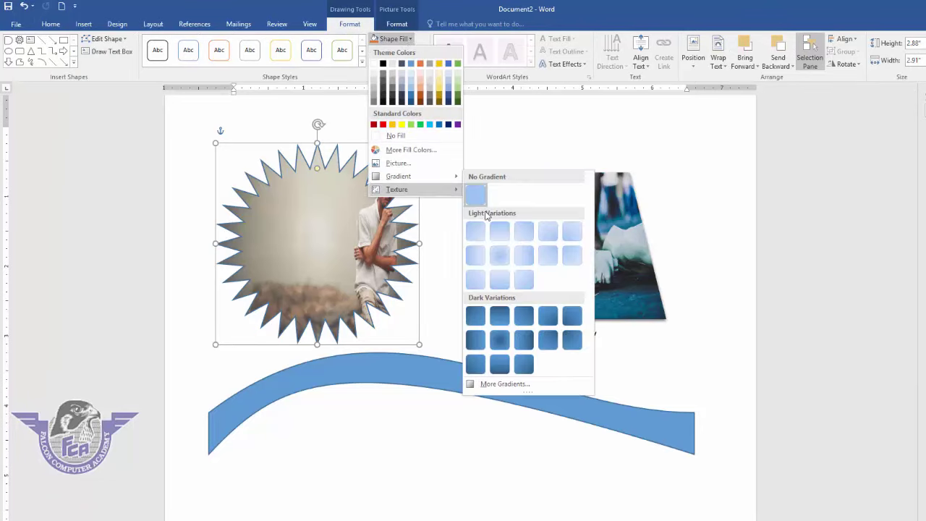
{"action": "mouse_move", "coordinate": [396, 189]}
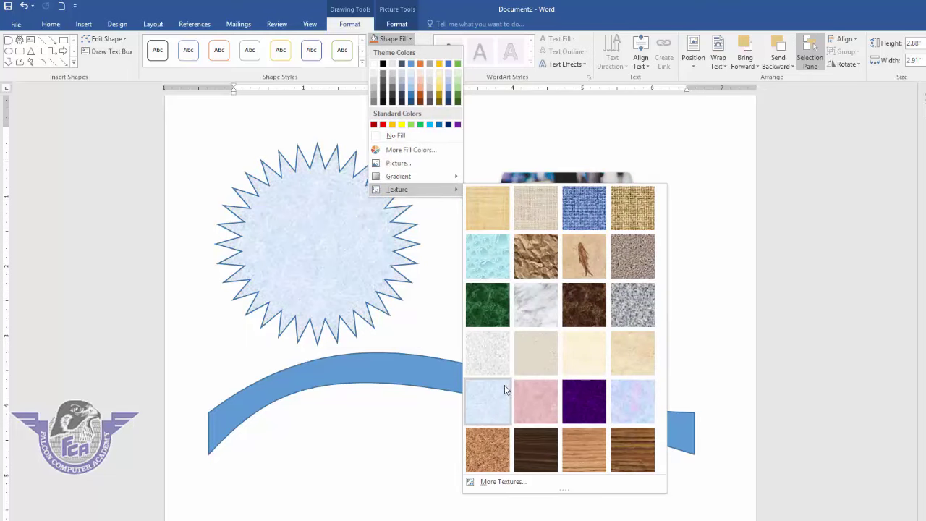
{"action": "left_click", "coordinate": [599, 438]}
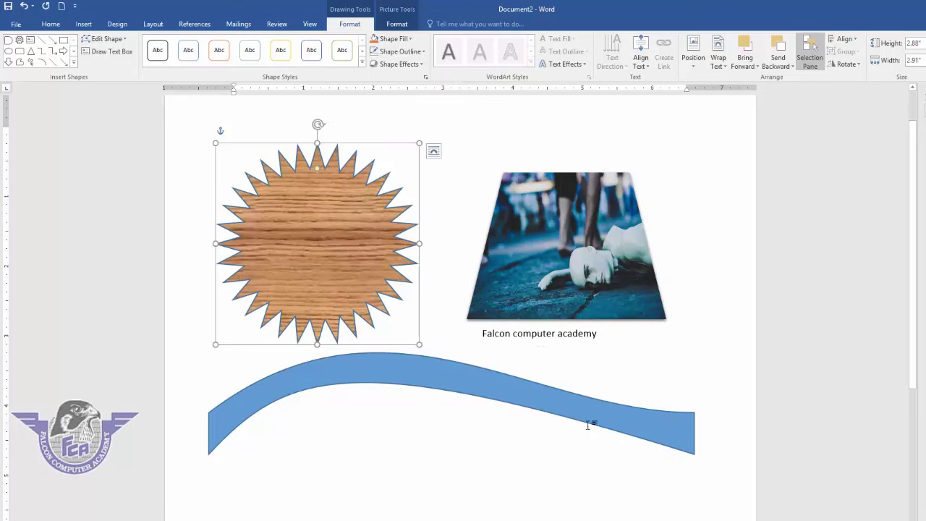
Step: Change the starburst's outline to the bright blue standard colour
{"action": "left_click", "coordinate": [419, 58]}
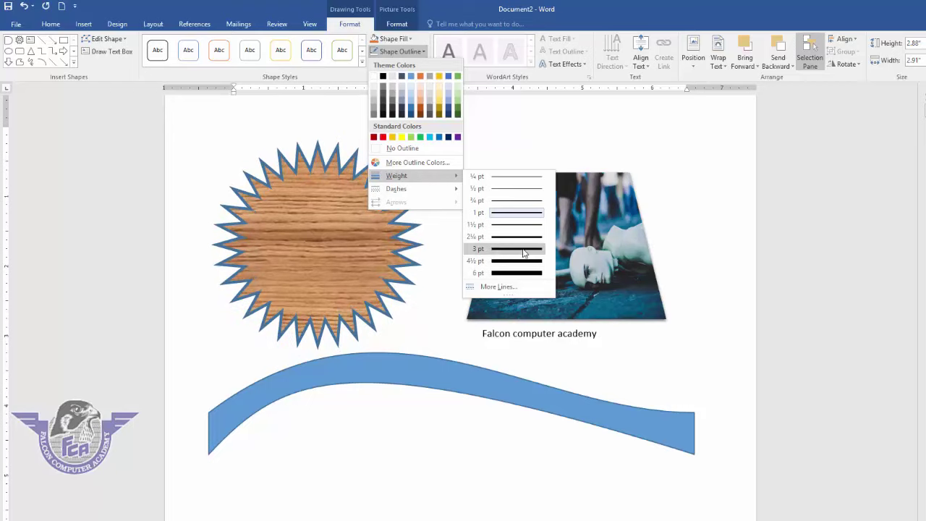
{"action": "key", "text": "Escape"}
{"action": "key", "text": "Escape"}
{"action": "left_click", "coordinate": [400, 52]}
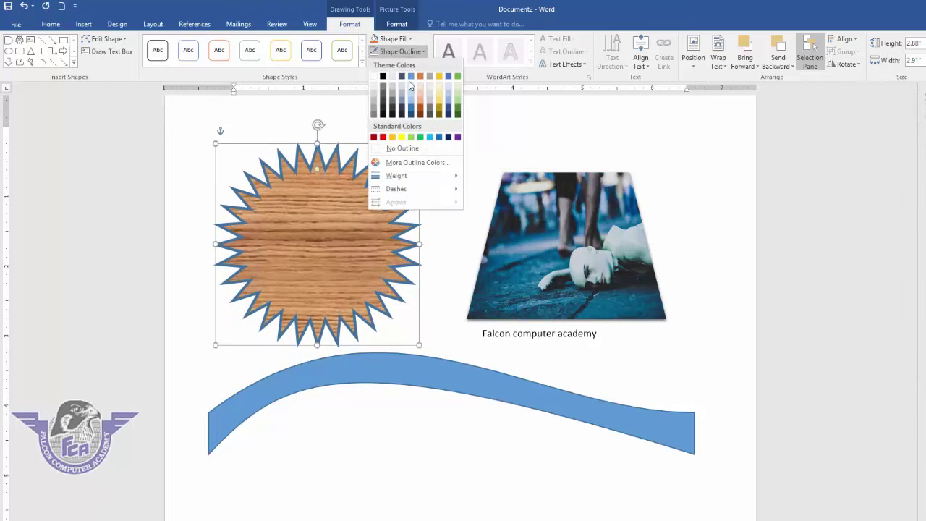
{"action": "left_click", "coordinate": [440, 137]}
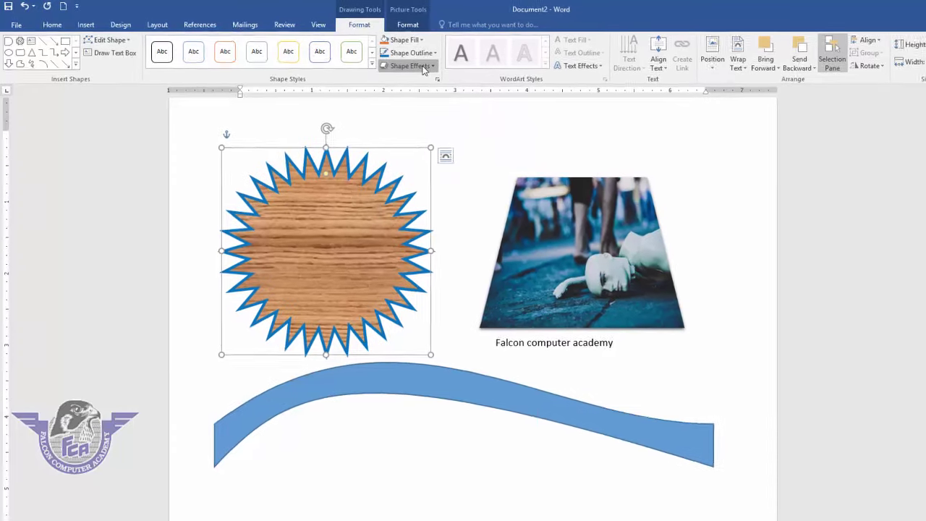
{"action": "left_click", "coordinate": [409, 65]}
{"action": "mouse_move", "coordinate": [452, 94]}
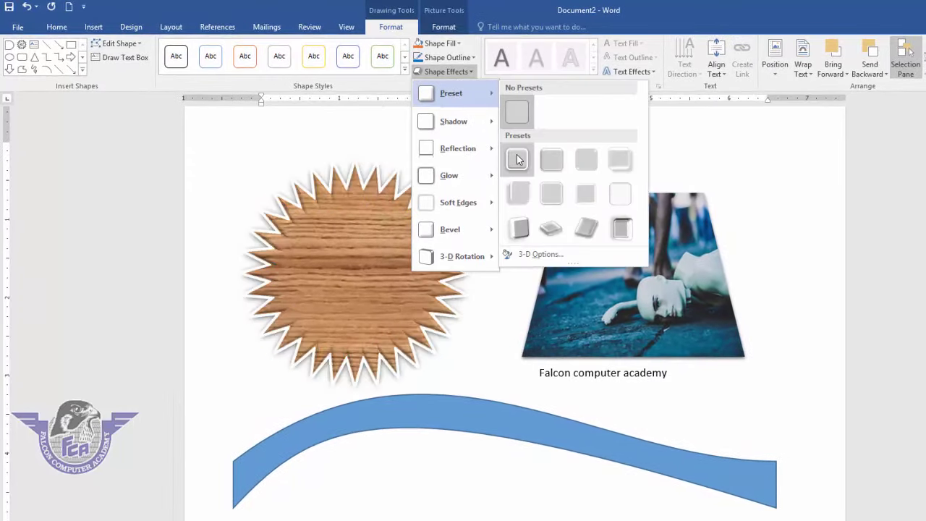
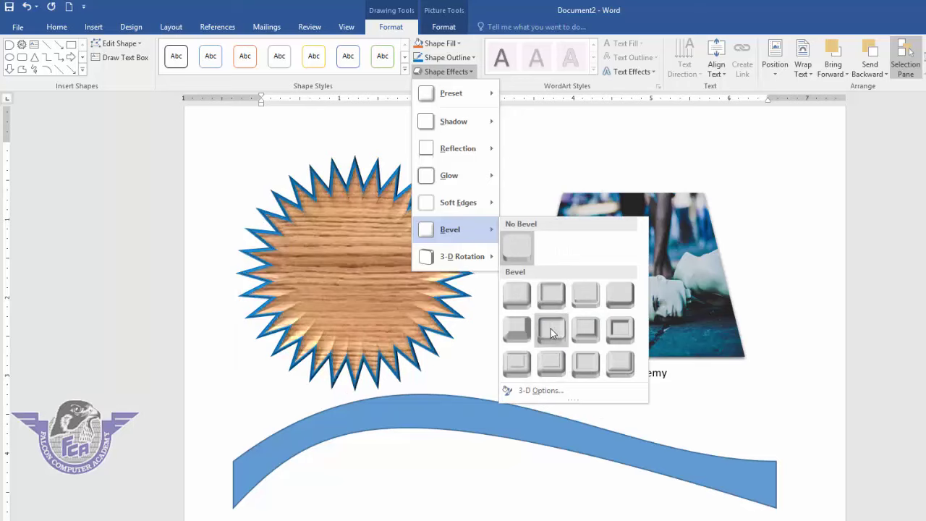
Step: Apply a bevel preset to the wood-textured starburst
{"action": "left_click", "coordinate": [526, 331]}
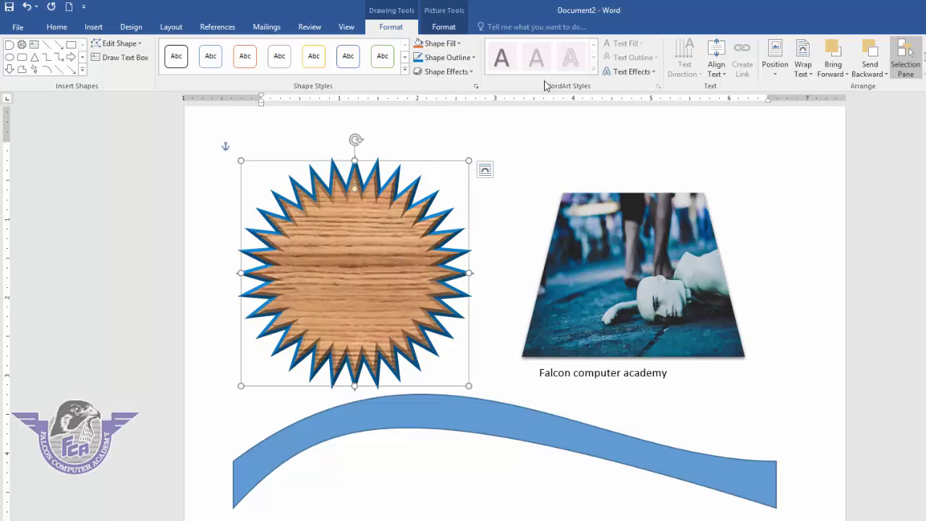
{"action": "left_click", "coordinate": [129, 44]}
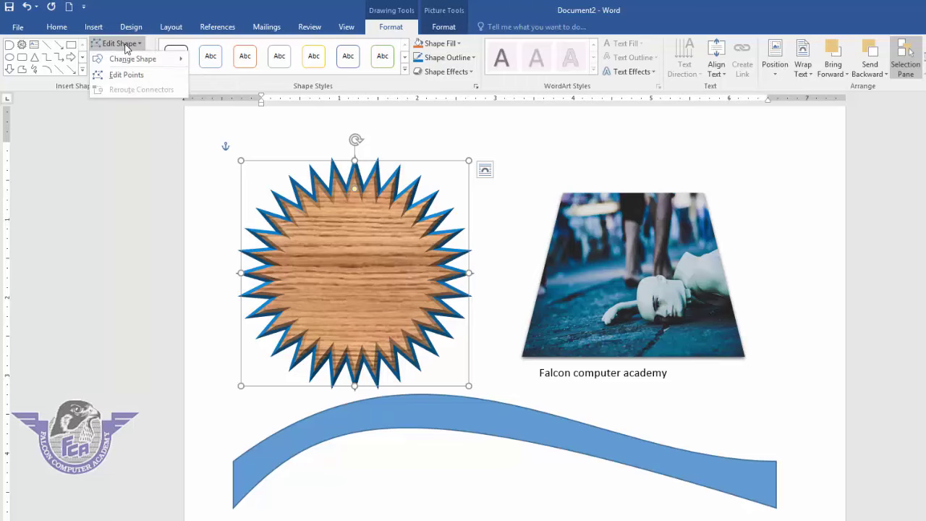
{"action": "left_click", "coordinate": [70, 45]}
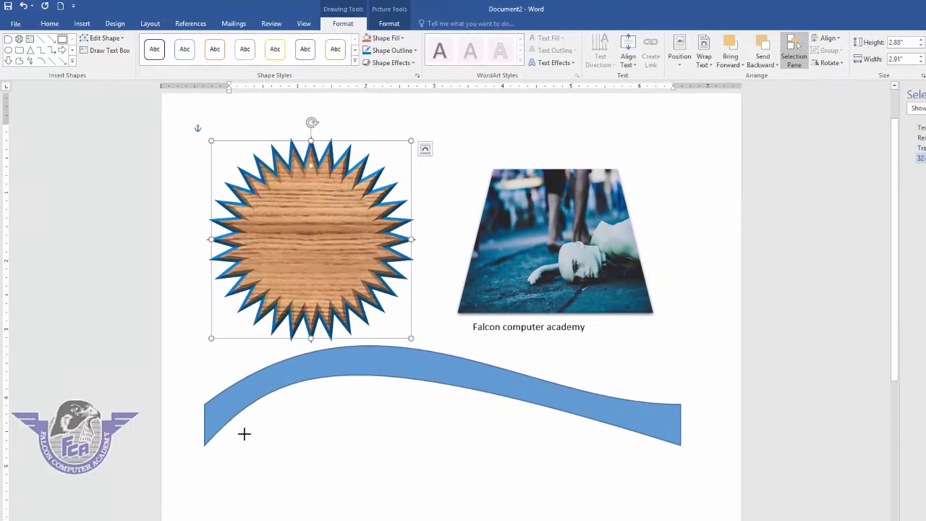
Step: Draw a rectangle below the wave, type 'Falcon computer academy' in it, and select the text
{"action": "mouse_move", "coordinate": [244, 432]}
{"action": "left_mouse_down"}
{"action": "mouse_move", "coordinate": [646, 513]}
{"action": "mouse_move", "coordinate": [660, 483]}
{"action": "left_mouse_up"}
{"action": "left_click_drag", "start_coordinate": [589, 471], "coordinate": [550, 479]}
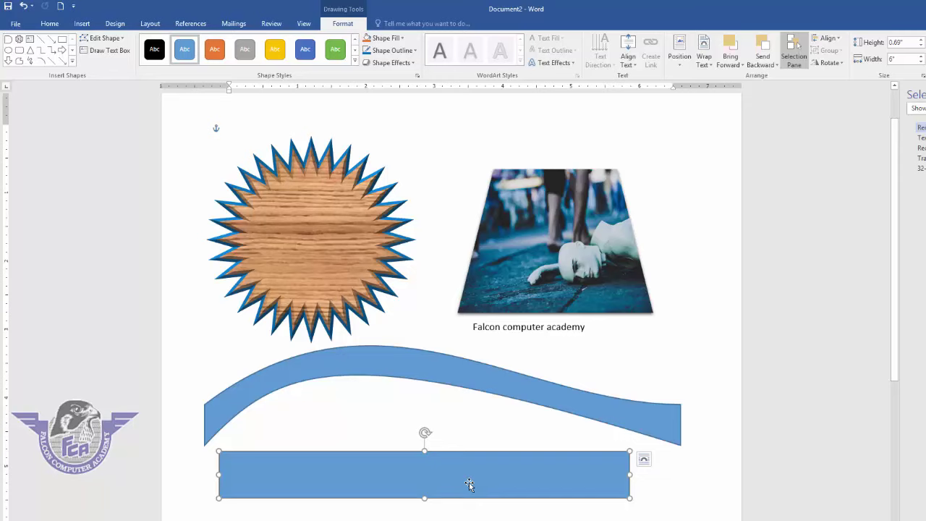
{"action": "type", "text": "Falcon co"}
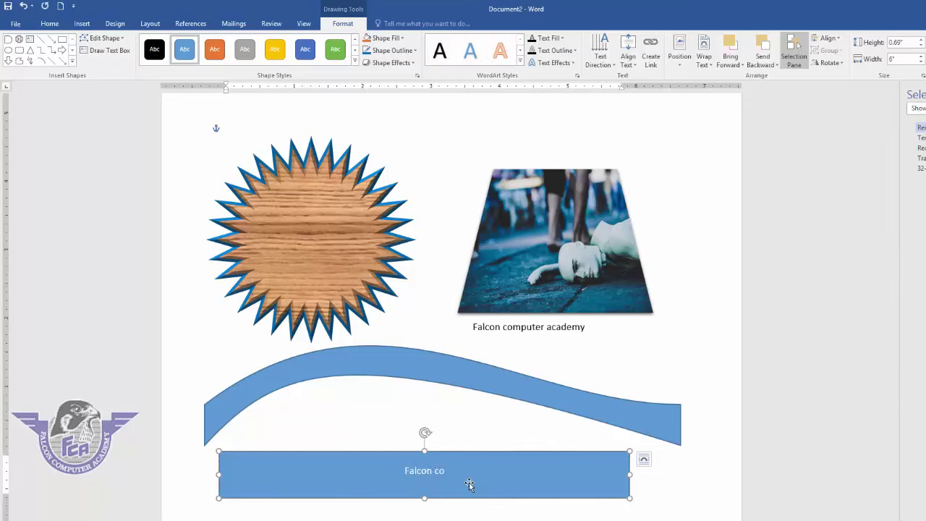
{"action": "type", "text": "mputer academy"}
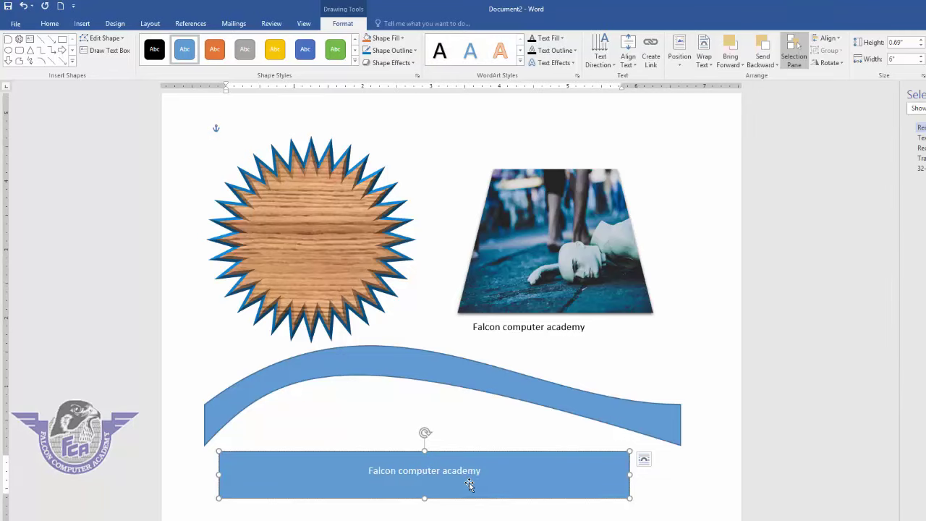
{"action": "key", "text": "ctrl+a"}
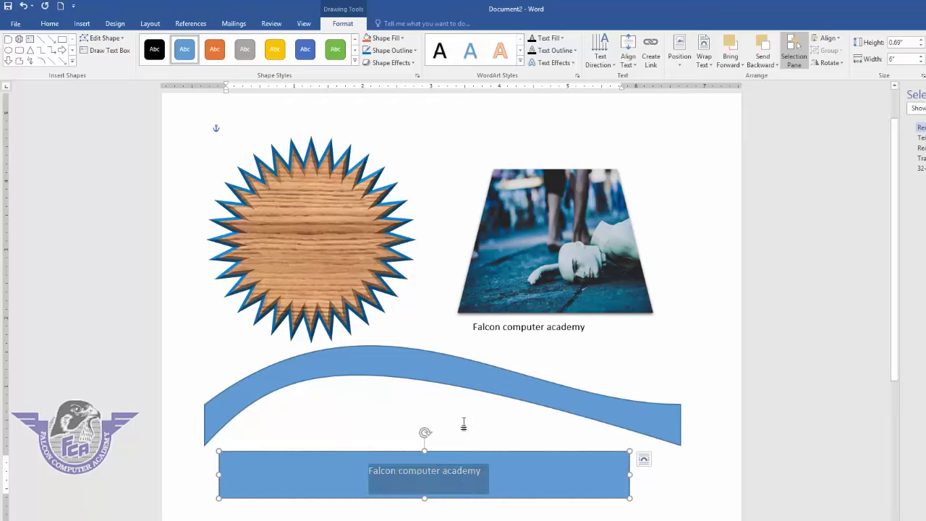
Step: Give 'Falcon computer academy' the orange-outline WordArt style and grow it to 36 pt
{"action": "left_click", "coordinate": [519, 63]}
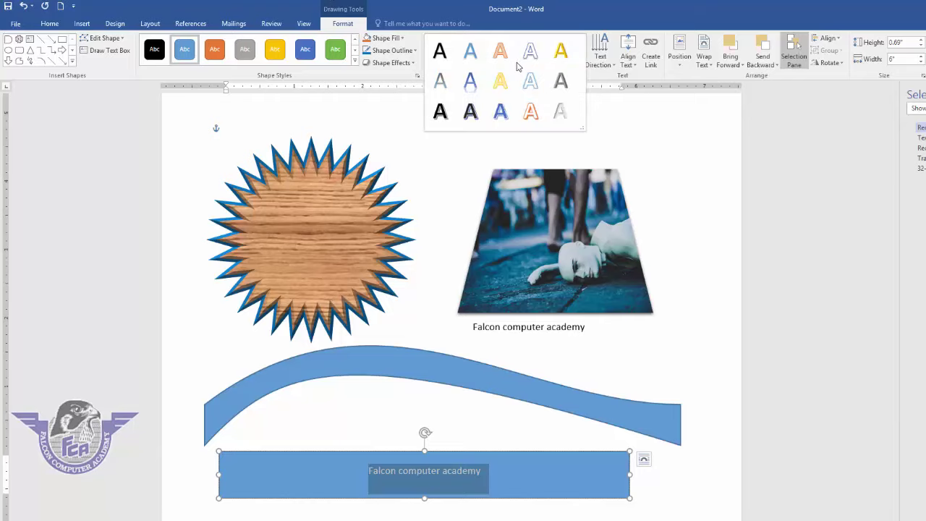
{"action": "left_click", "coordinate": [531, 111]}
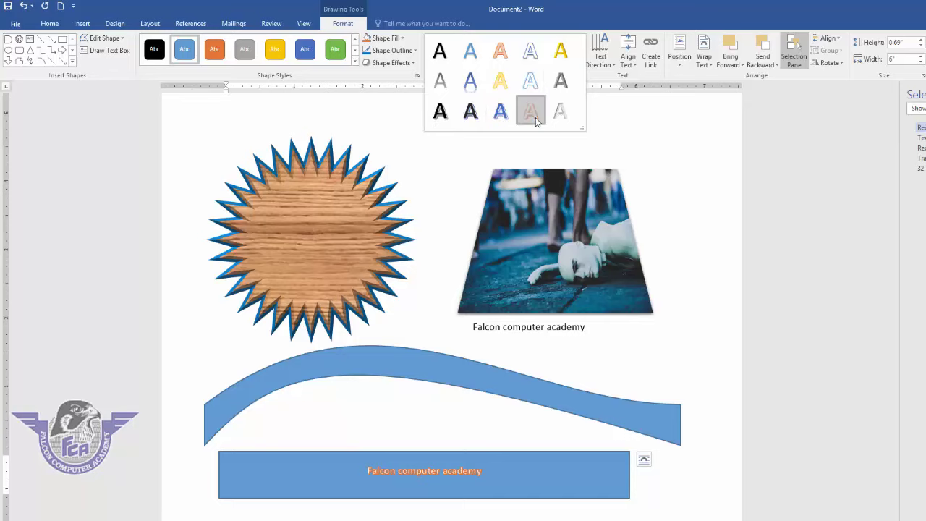
{"action": "left_click", "coordinate": [51, 29]}
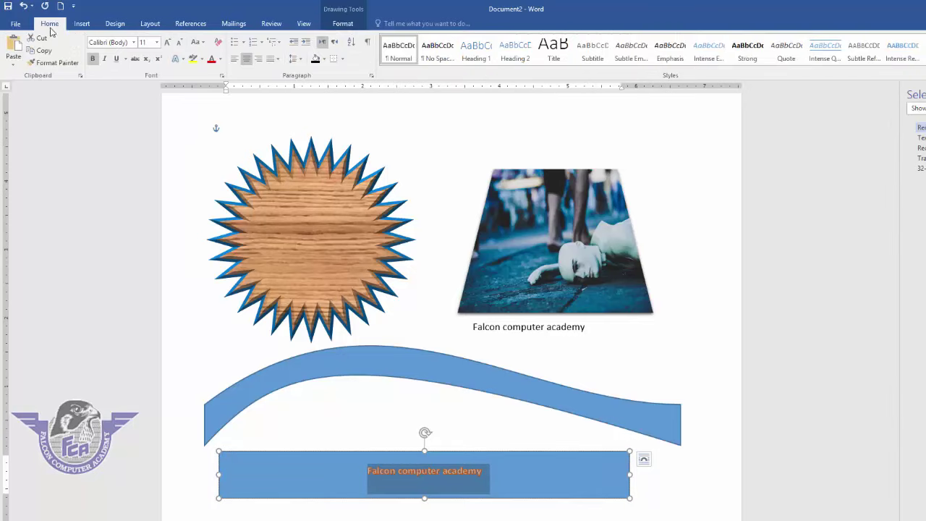
{"action": "left_click", "coordinate": [168, 43]}
{"action": "left_click", "coordinate": [167, 42]}
{"action": "left_click", "coordinate": [168, 43]}
{"action": "left_click", "coordinate": [168, 43]}
{"action": "left_click", "coordinate": [168, 43]}
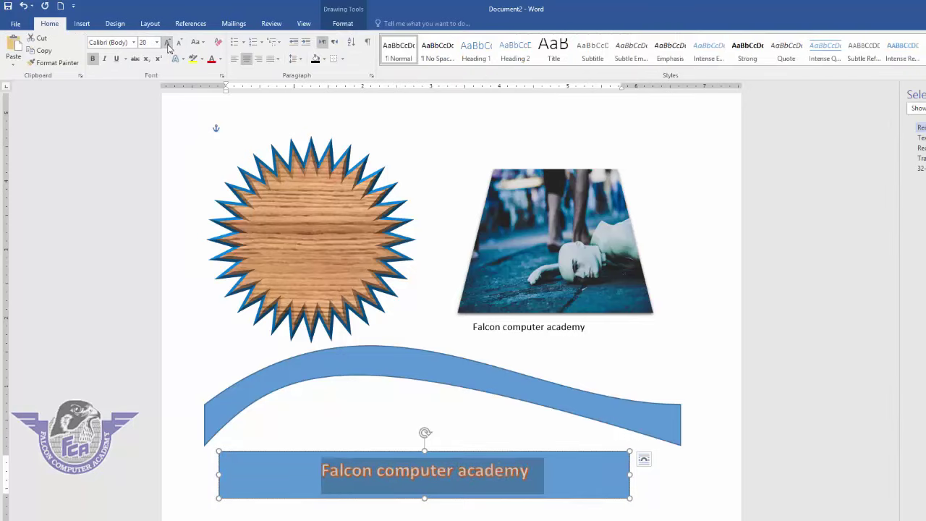
{"action": "double_click", "coordinate": [168, 43]}
{"action": "left_click", "coordinate": [168, 42]}
{"action": "left_click", "coordinate": [168, 43]}
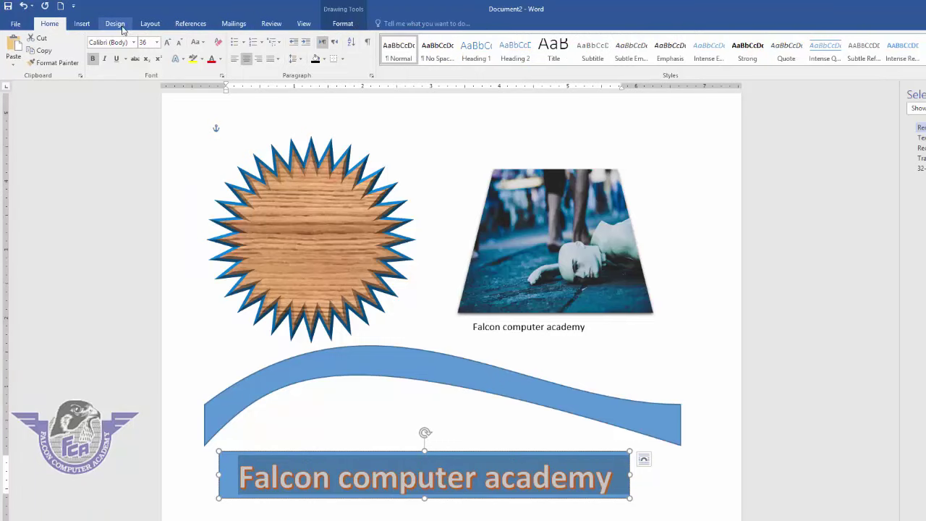
{"action": "left_click", "coordinate": [336, 25]}
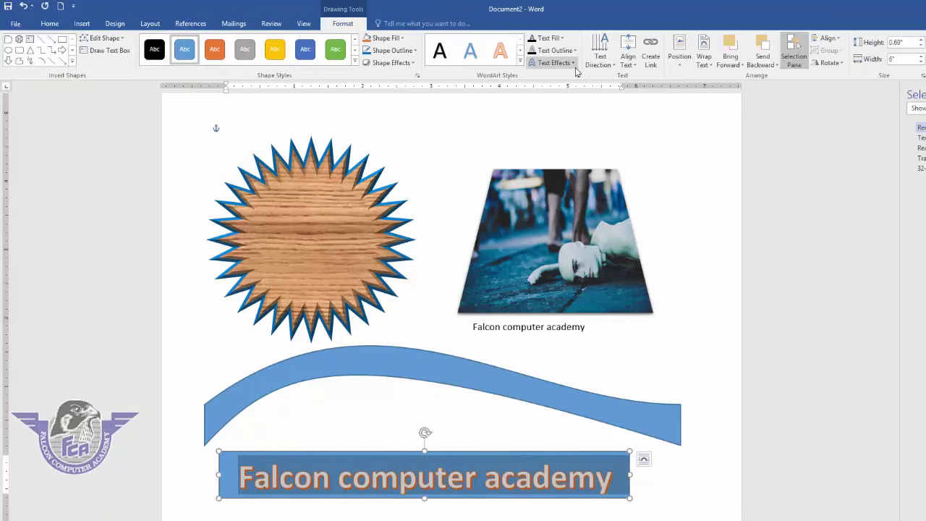
Step: Fill the title text purple and give it a coloured outline and a glow
{"action": "left_click", "coordinate": [559, 38]}
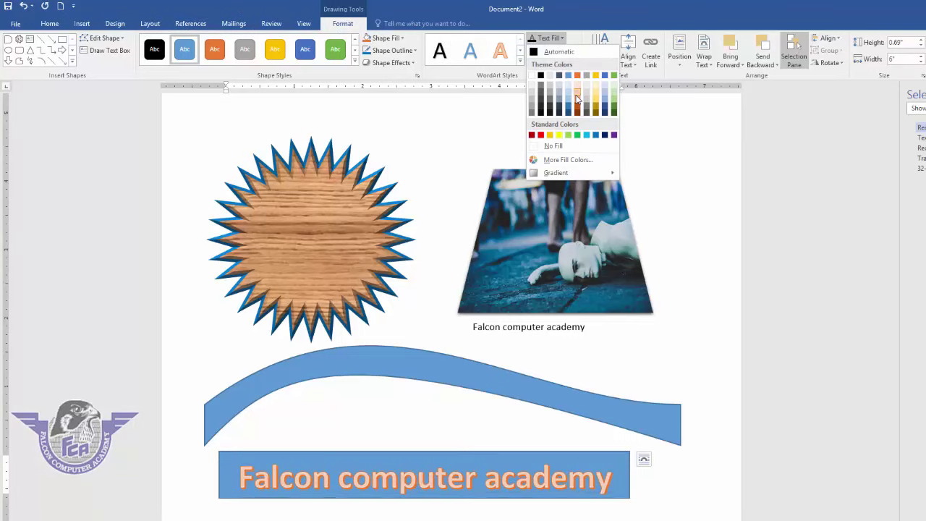
{"action": "left_click", "coordinate": [612, 136]}
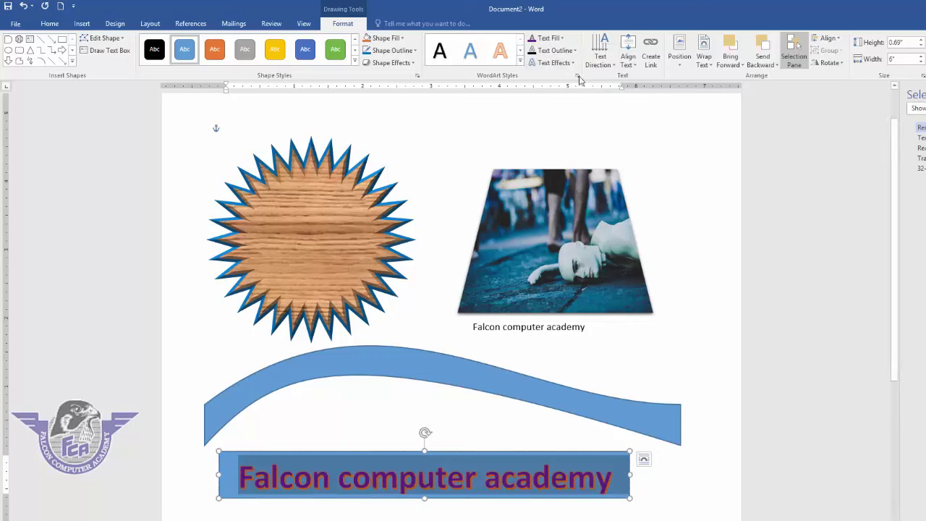
{"action": "left_click", "coordinate": [555, 50]}
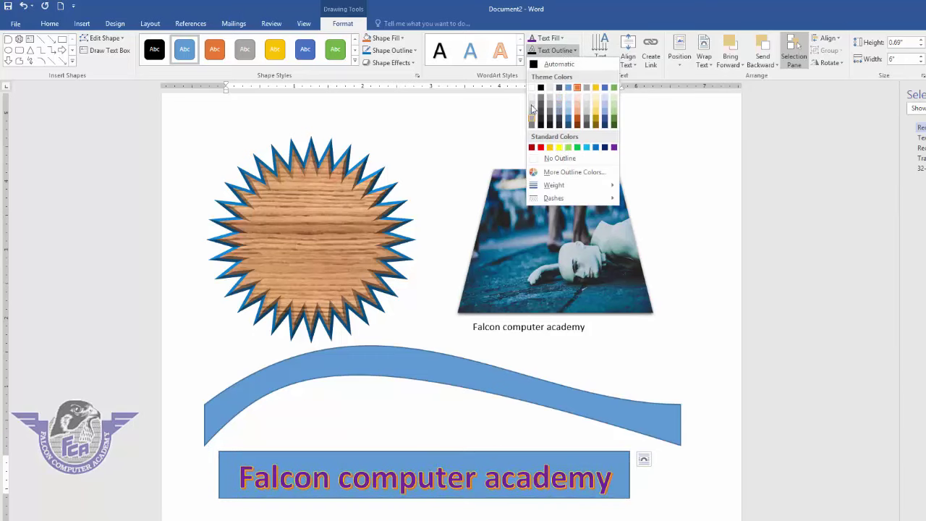
{"action": "left_click", "coordinate": [533, 88]}
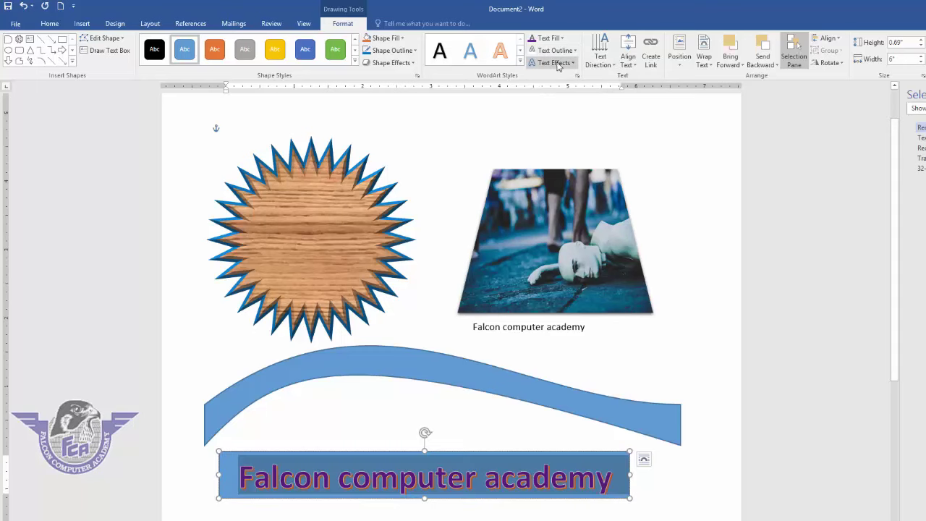
{"action": "left_click", "coordinate": [553, 62]}
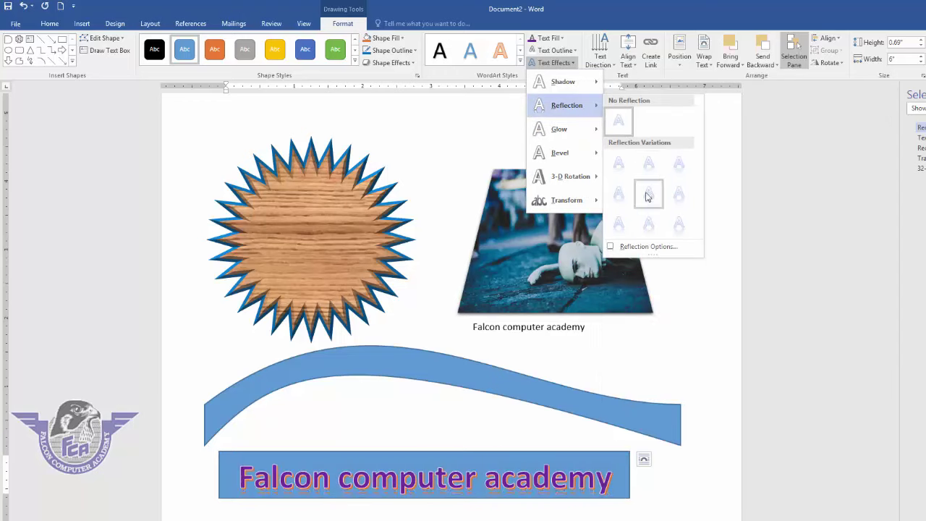
{"action": "mouse_move", "coordinate": [561, 129]}
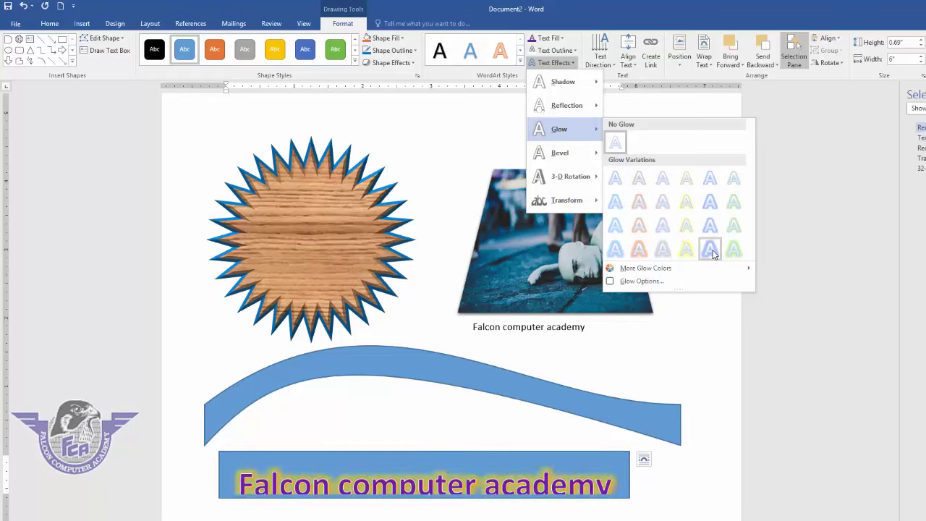
{"action": "left_click", "coordinate": [711, 247]}
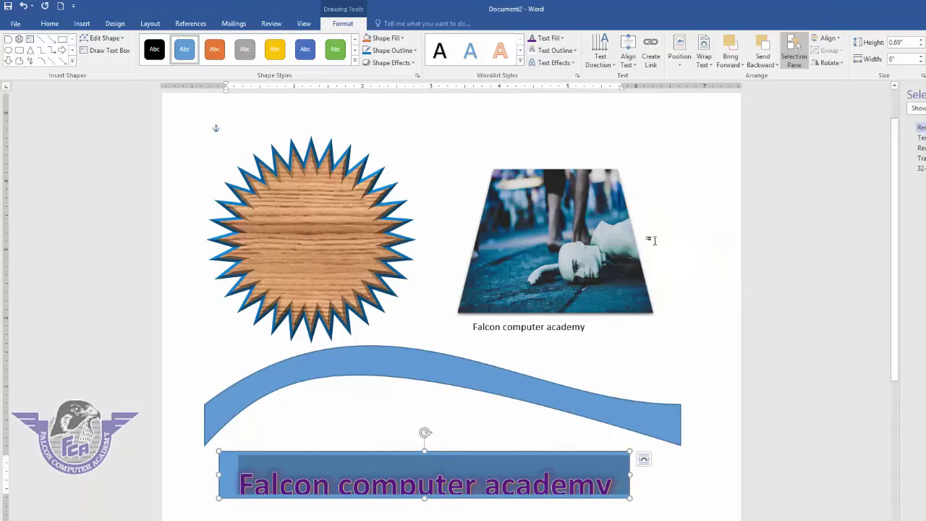
Step: Shrink the title text to 26 pt
{"action": "left_click", "coordinate": [49, 25]}
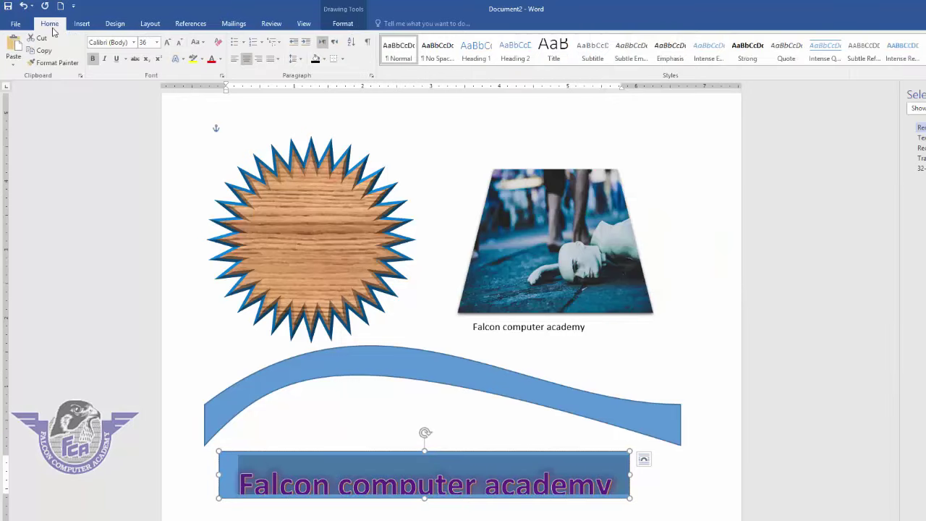
{"action": "left_click", "coordinate": [184, 45]}
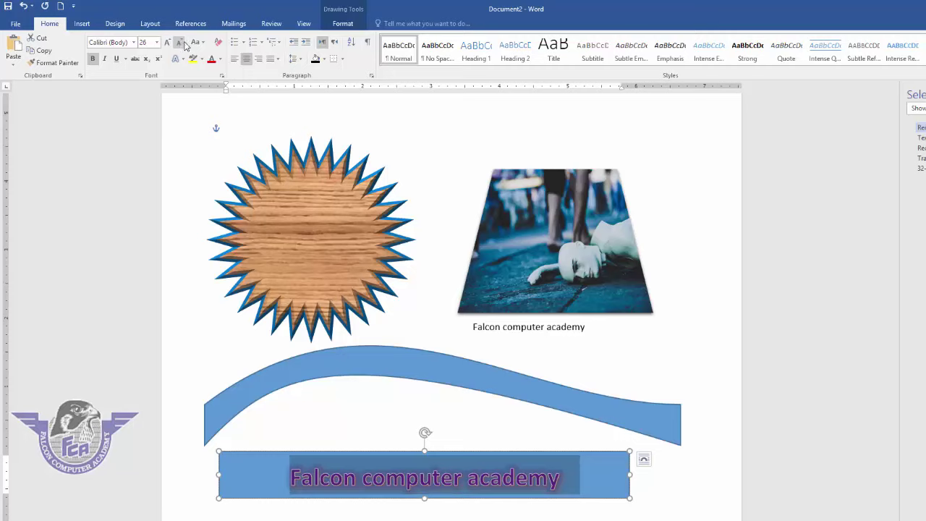
{"action": "left_click", "coordinate": [352, 26]}
Step: Apply a new text effect to the title, then deselect it and select the wave shape
{"action": "left_click", "coordinate": [556, 63]}
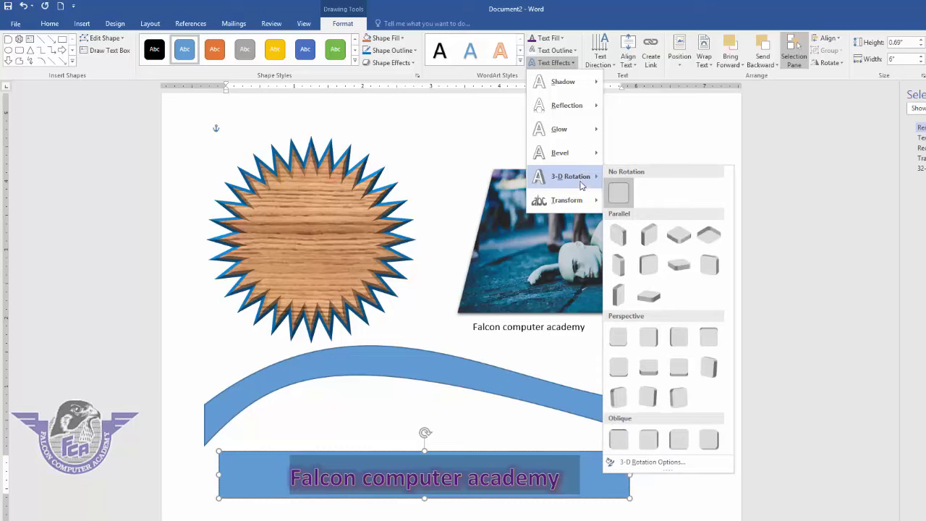
{"action": "mouse_move", "coordinate": [566, 200]}
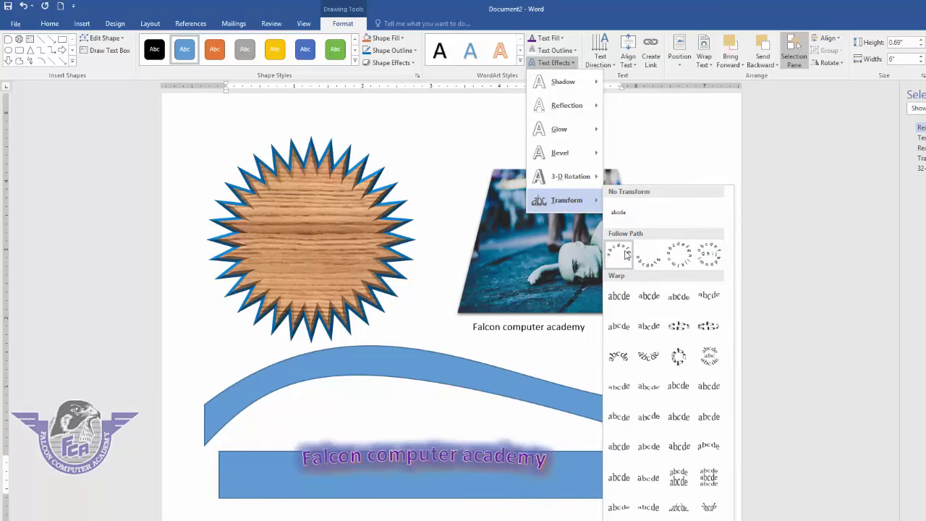
{"action": "left_click", "coordinate": [644, 352]}
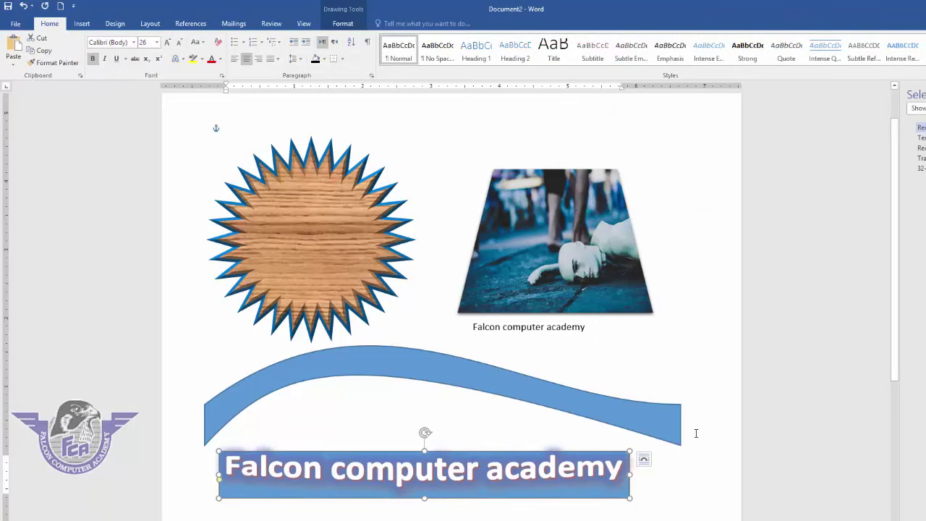
{"action": "left_click", "coordinate": [850, 427]}
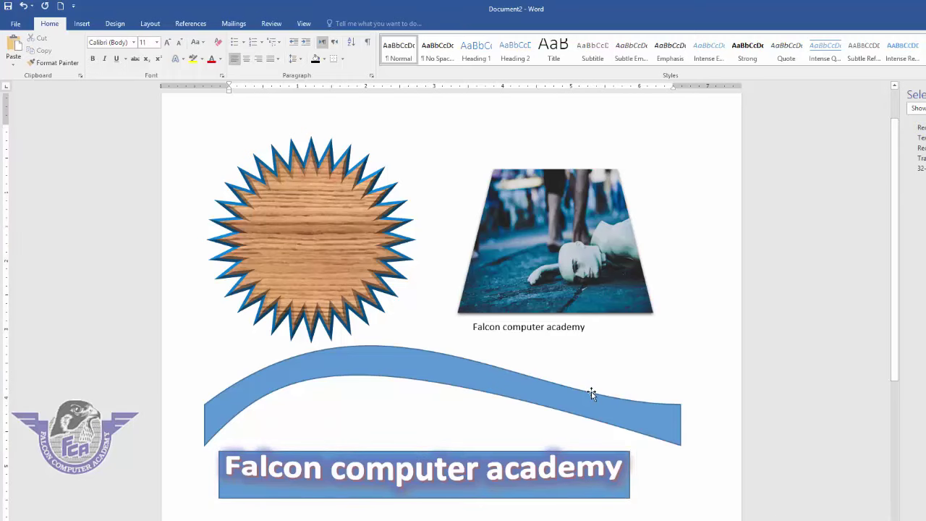
{"action": "double_click", "coordinate": [460, 373]}
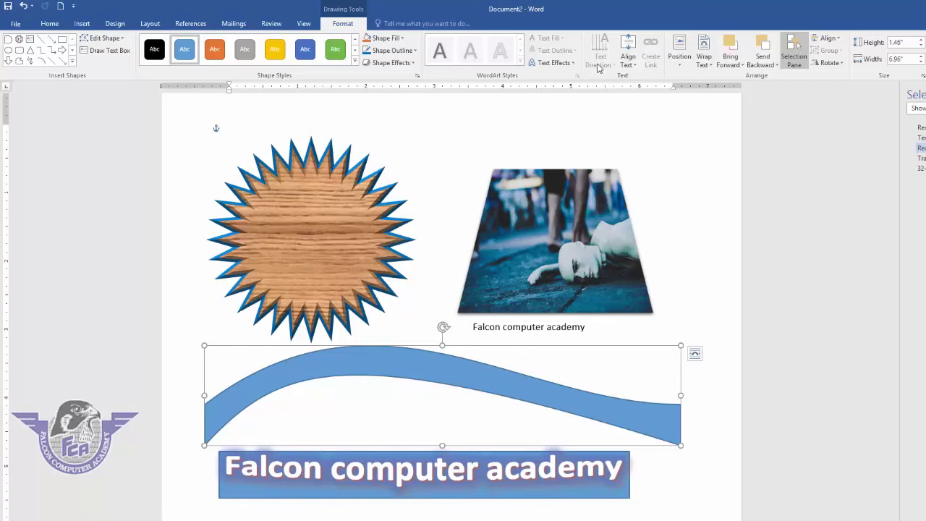
Step: Clear the page by selecting and deleting all shapes, images and text
{"action": "left_click", "coordinate": [684, 270]}
{"action": "key", "text": "ctrl+a"}
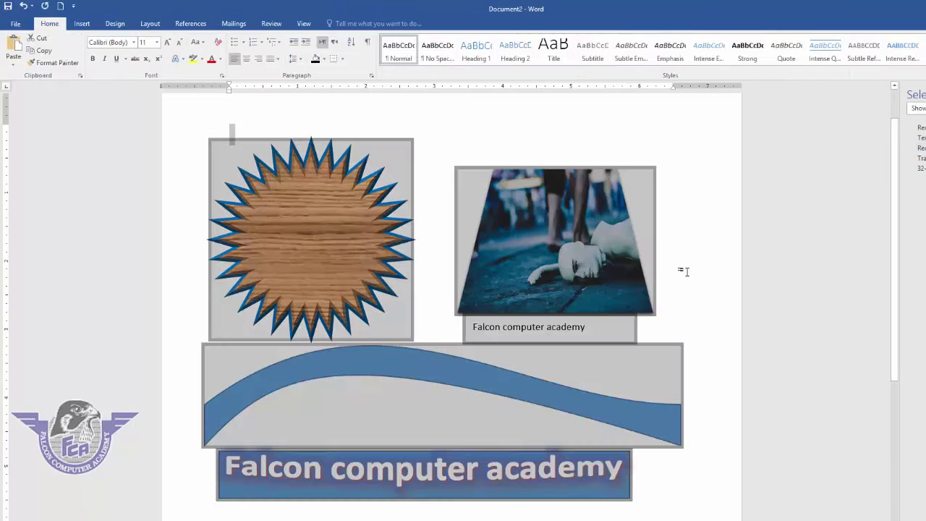
{"action": "key", "text": "Delete"}
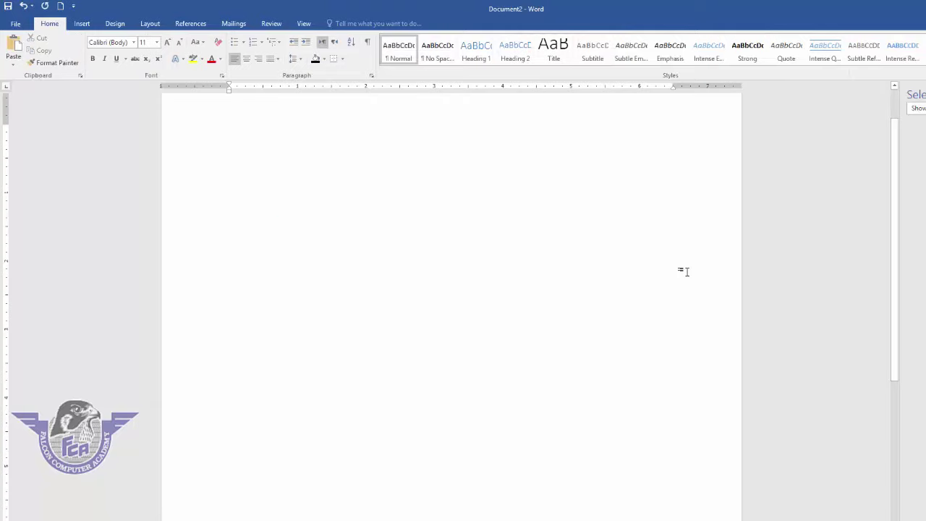
Step: Draw a tall rectangle down the page's left side and type 'Office managem' in it
{"action": "left_click", "coordinate": [83, 24]}
{"action": "left_click", "coordinate": [164, 56]}
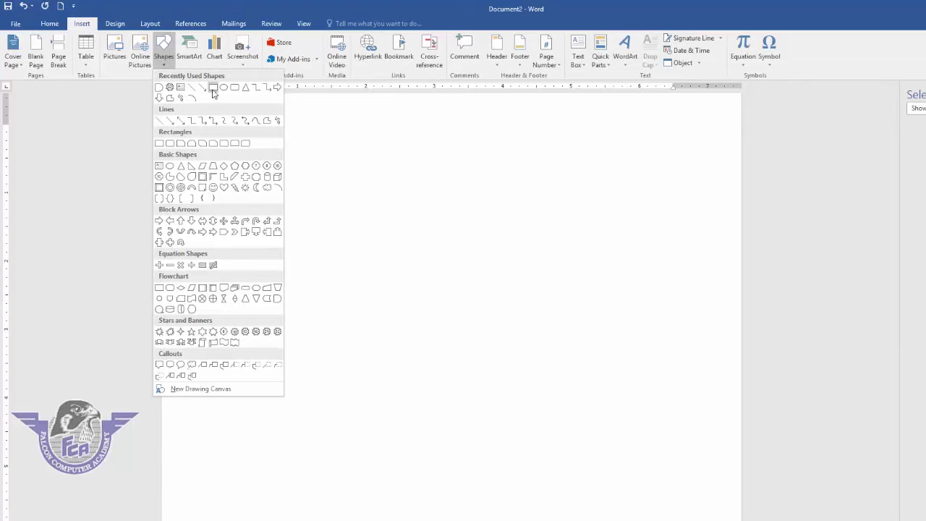
{"action": "left_click", "coordinate": [210, 85]}
{"action": "left_click_drag", "start_coordinate": [200, 111], "coordinate": [253, 479]}
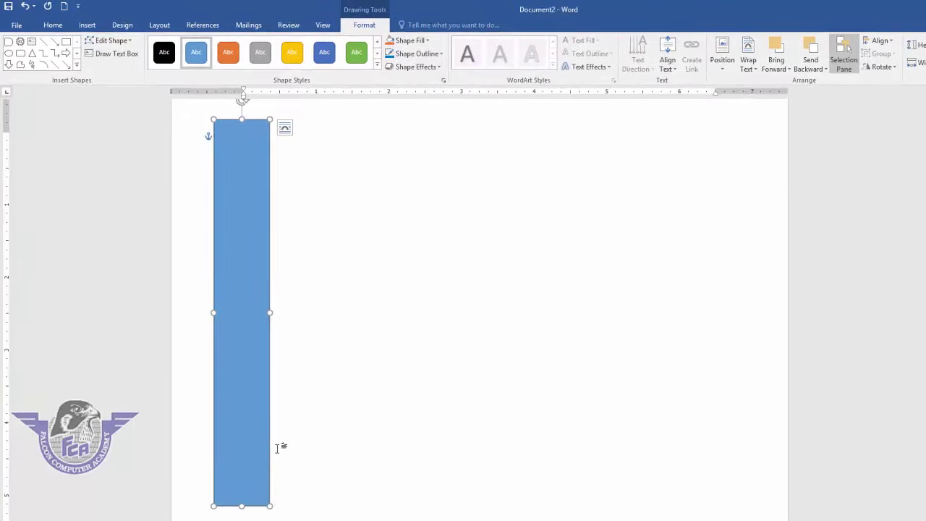
{"action": "type", "text": "Office m"}
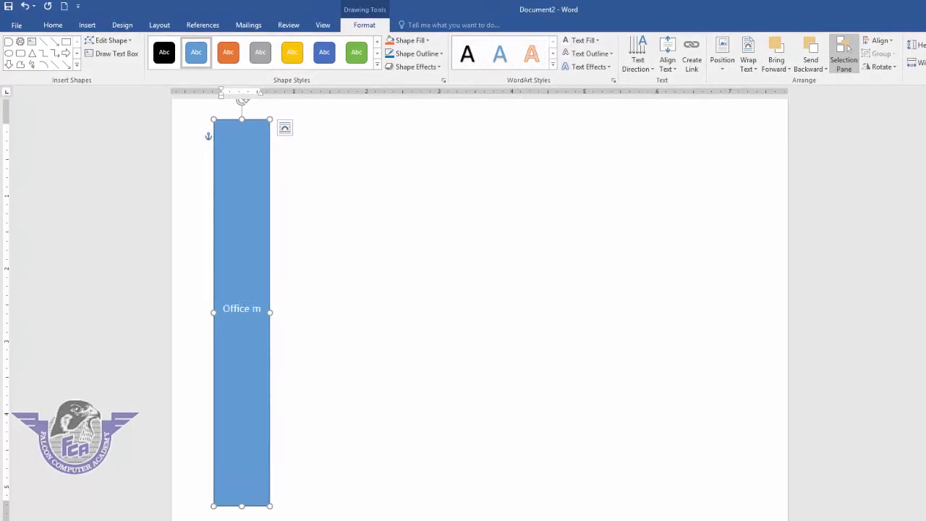
{"action": "type", "text": "anagement"}
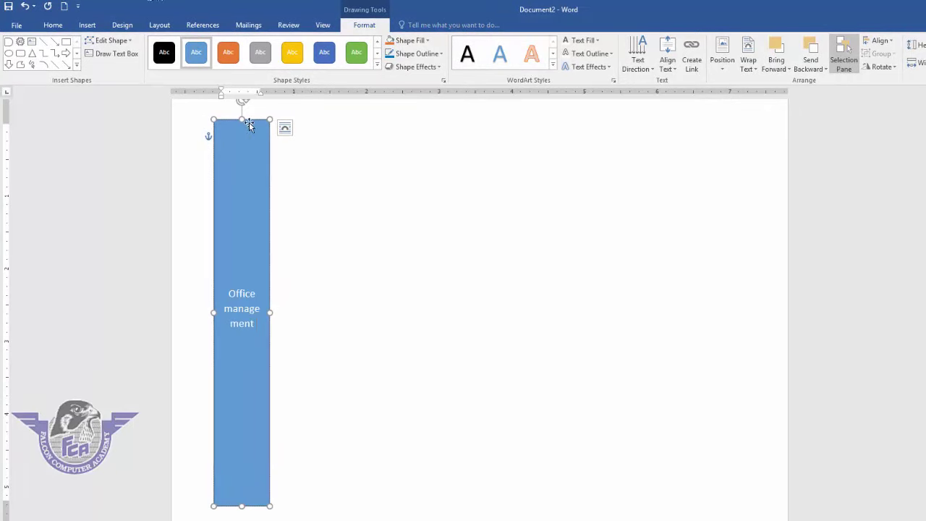
Step: Rotate the rectangle's text 90° and enlarge the font toward 36 pt
{"action": "left_click", "coordinate": [642, 63]}
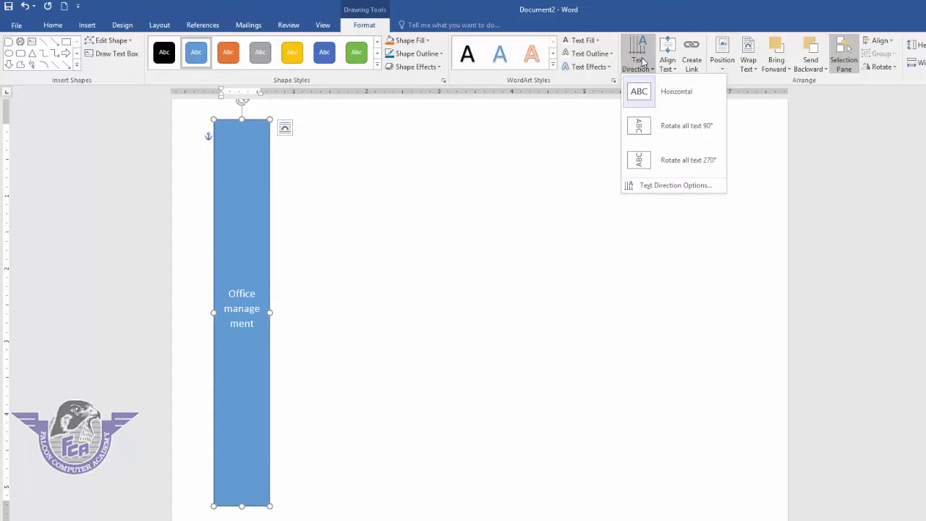
{"action": "left_click", "coordinate": [641, 124]}
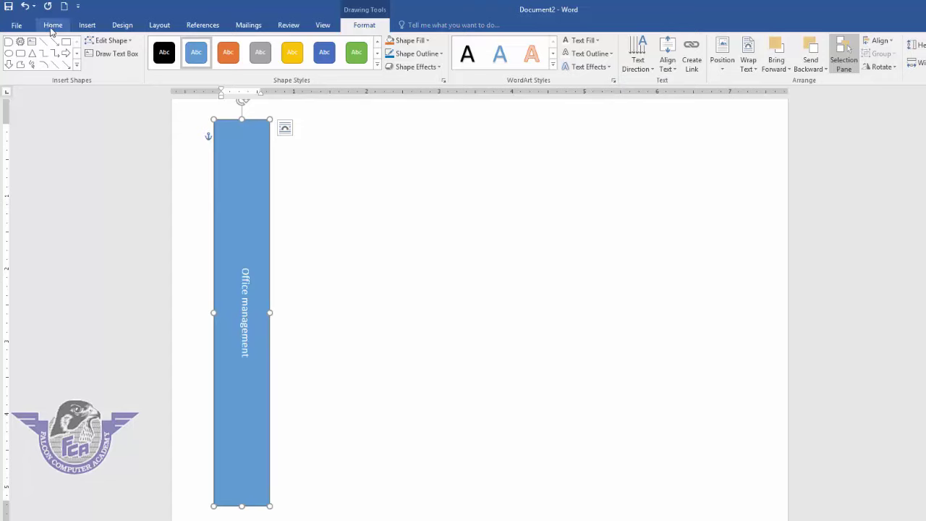
{"action": "left_click", "coordinate": [53, 25]}
{"action": "left_click", "coordinate": [177, 46]}
{"action": "left_click", "coordinate": [177, 45]}
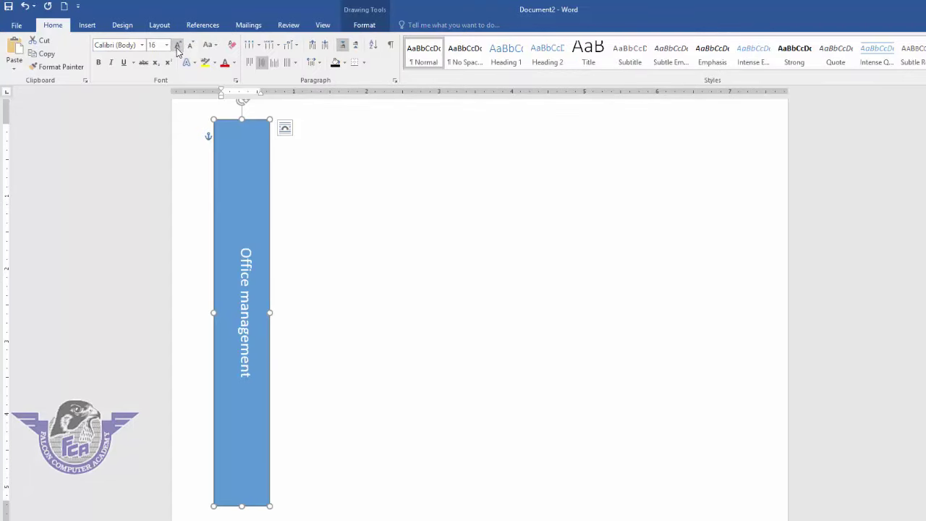
{"action": "double_click", "coordinate": [177, 46]}
{"action": "triple_click", "coordinate": [177, 46]}
{"action": "double_click", "coordinate": [178, 48]}
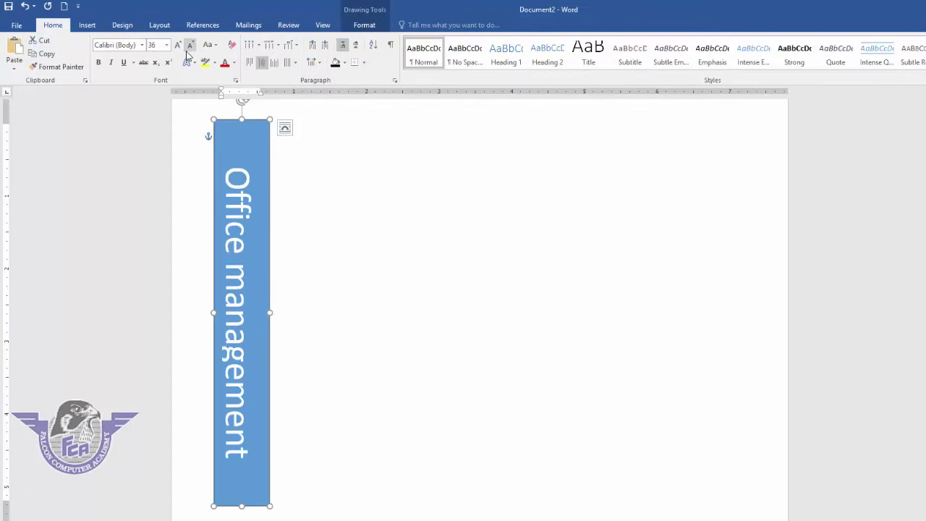
{"action": "left_click", "coordinate": [192, 47]}
Step: Switch the text horizontal and back to vertical, then centre it in the shape
{"action": "left_click", "coordinate": [335, 137]}
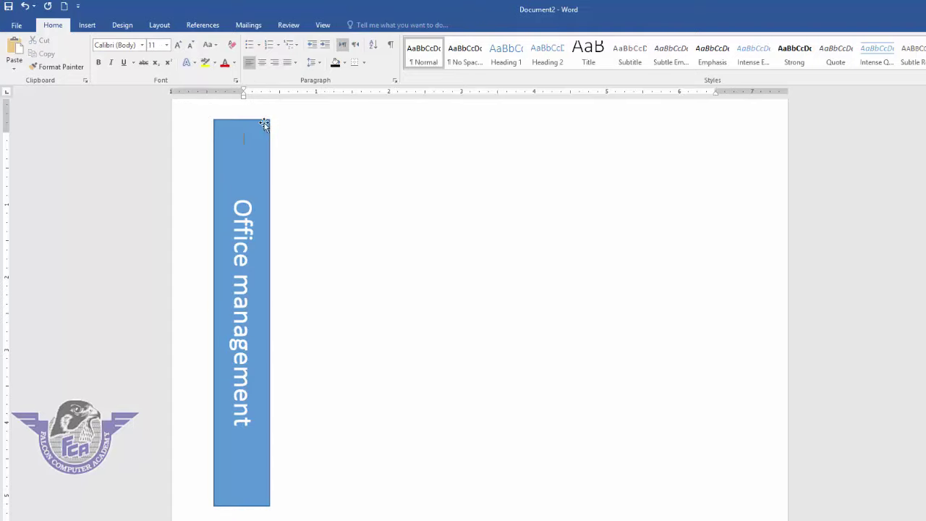
{"action": "left_click", "coordinate": [259, 124]}
{"action": "left_click", "coordinate": [259, 124]}
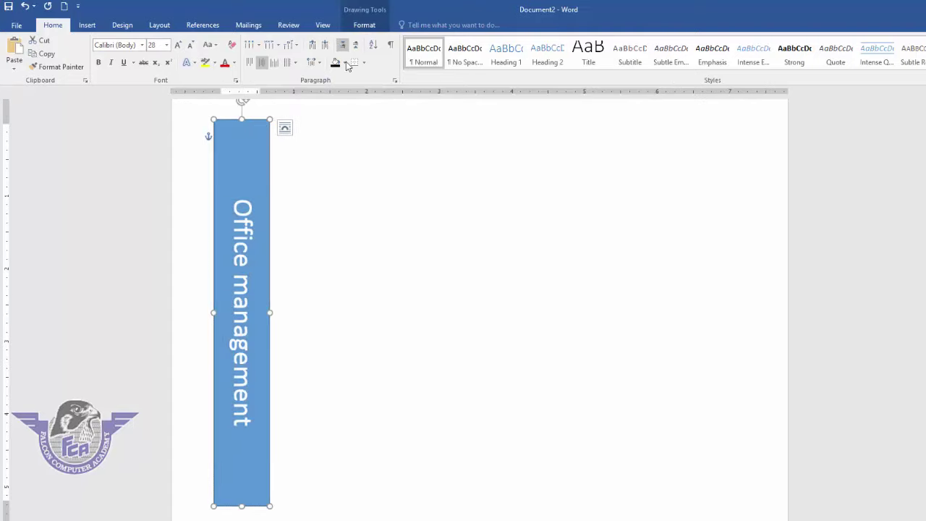
{"action": "left_click", "coordinate": [363, 24]}
{"action": "left_click", "coordinate": [637, 67]}
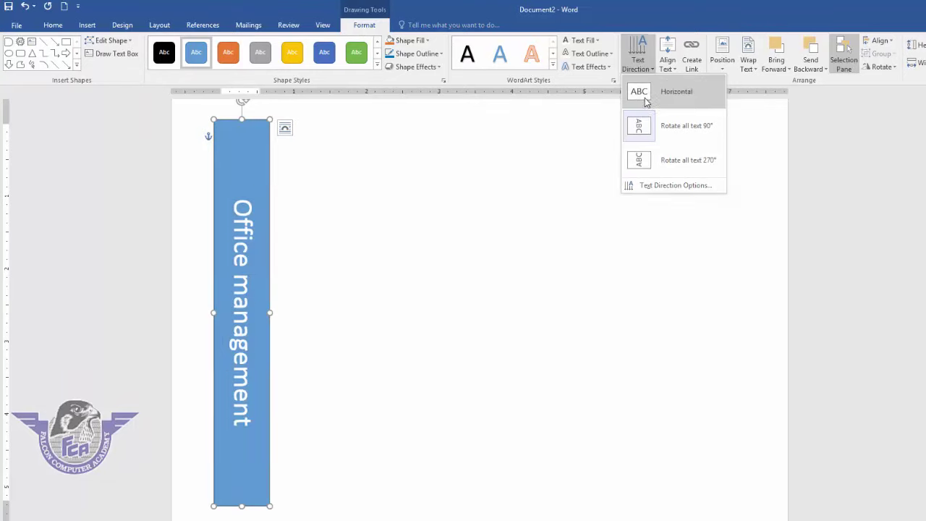
{"action": "left_click", "coordinate": [635, 92]}
{"action": "left_click", "coordinate": [638, 64]}
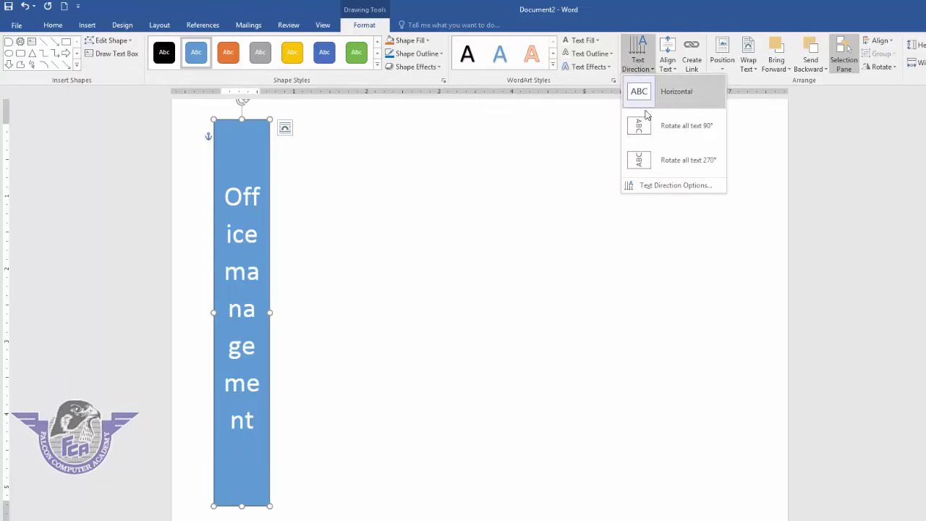
{"action": "left_click", "coordinate": [642, 123]}
{"action": "left_click", "coordinate": [667, 66]}
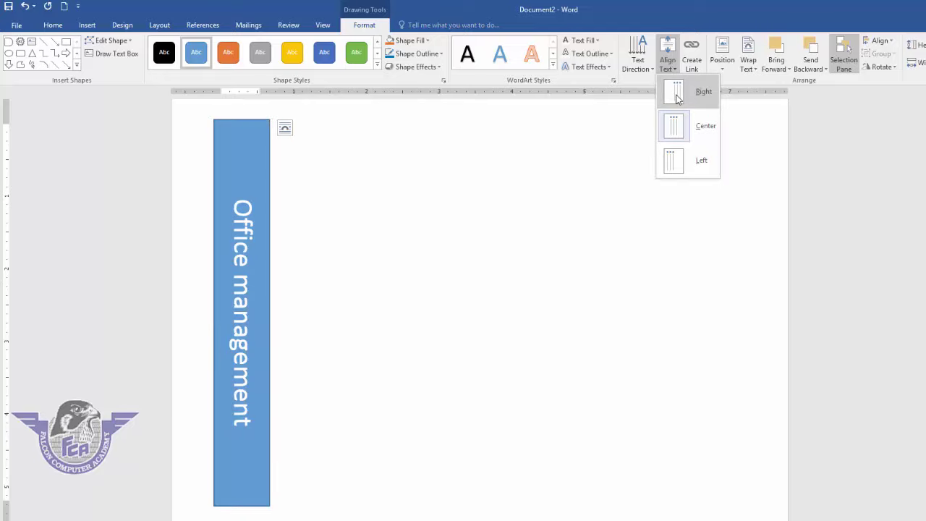
{"action": "left_click", "coordinate": [678, 94]}
{"action": "left_click", "coordinate": [676, 66]}
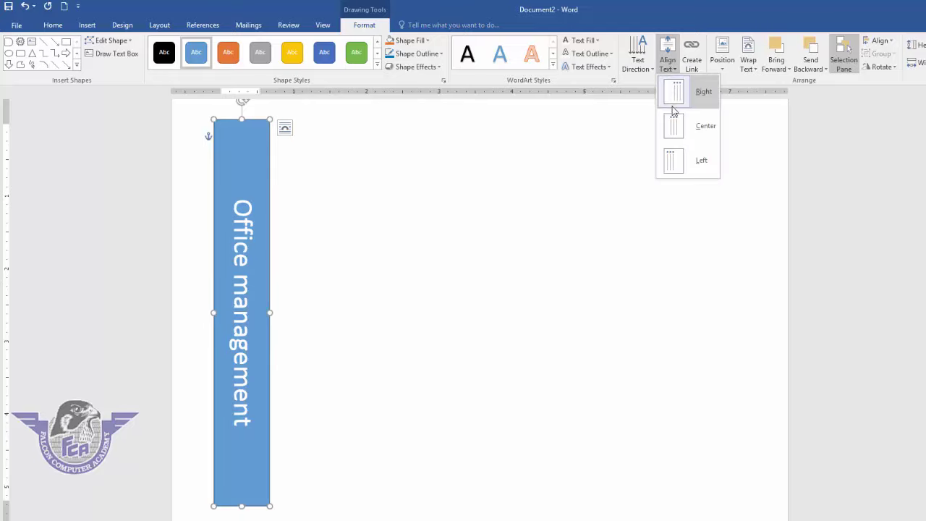
{"action": "left_click", "coordinate": [682, 134]}
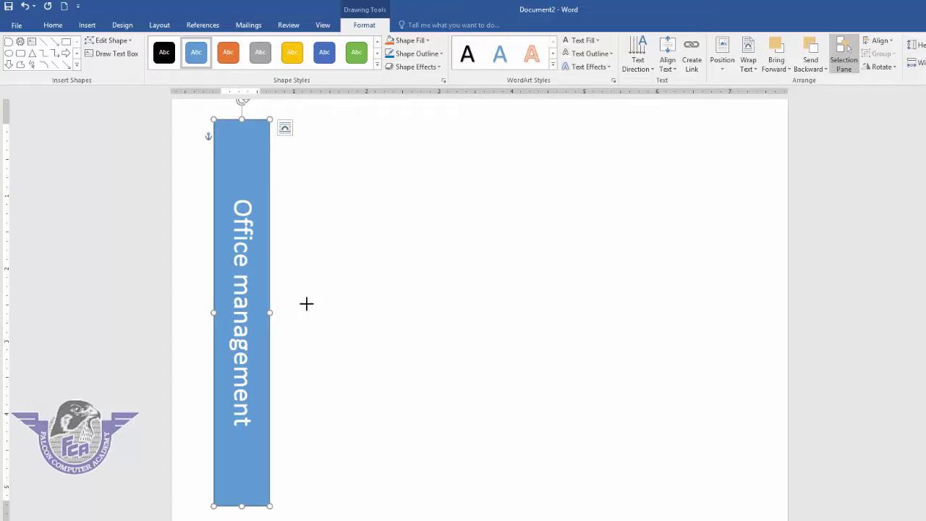
Step: Widen the rectangle, try right and left text alignment, recentre it, then narrow it to a thin bar
{"action": "left_click_drag", "start_coordinate": [306, 304], "coordinate": [519, 282]}
{"action": "left_click", "coordinate": [635, 70]}
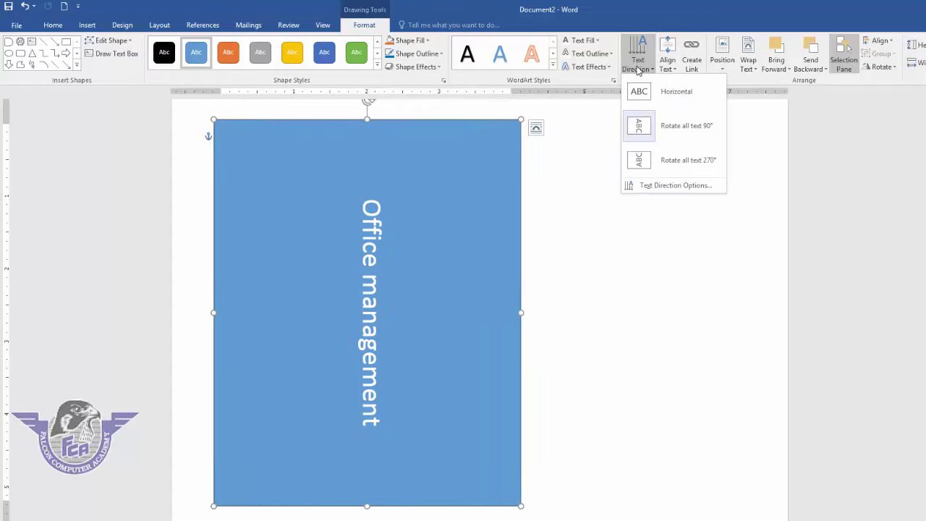
{"action": "left_click", "coordinate": [669, 61]}
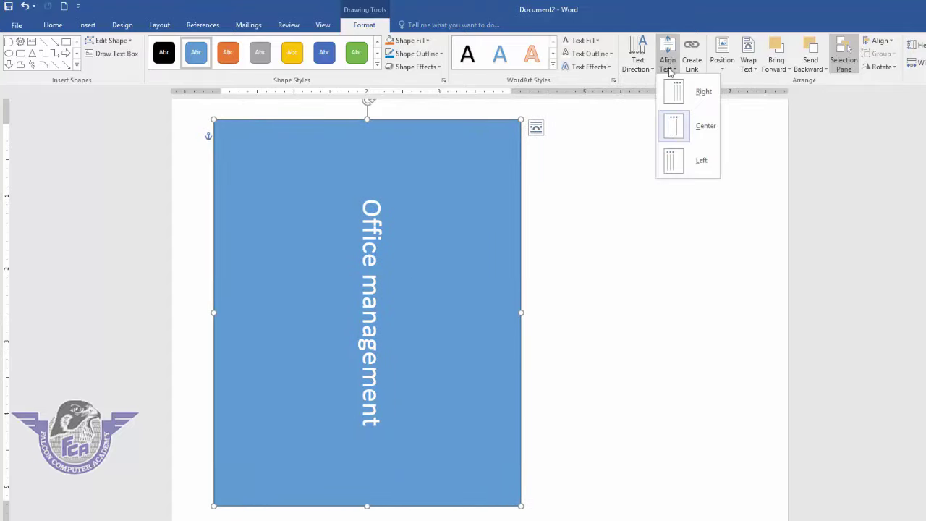
{"action": "left_click", "coordinate": [674, 94]}
{"action": "left_click", "coordinate": [673, 64]}
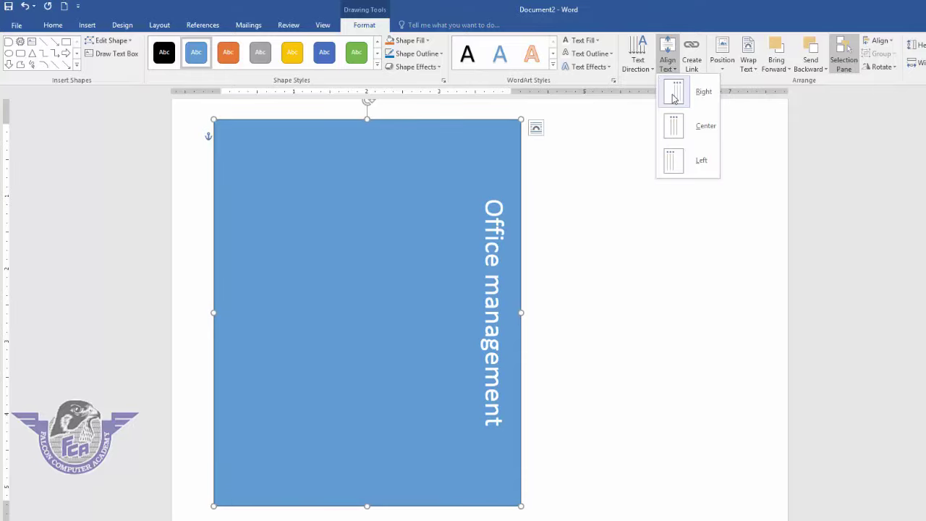
{"action": "left_click", "coordinate": [667, 165]}
{"action": "left_click", "coordinate": [667, 58]}
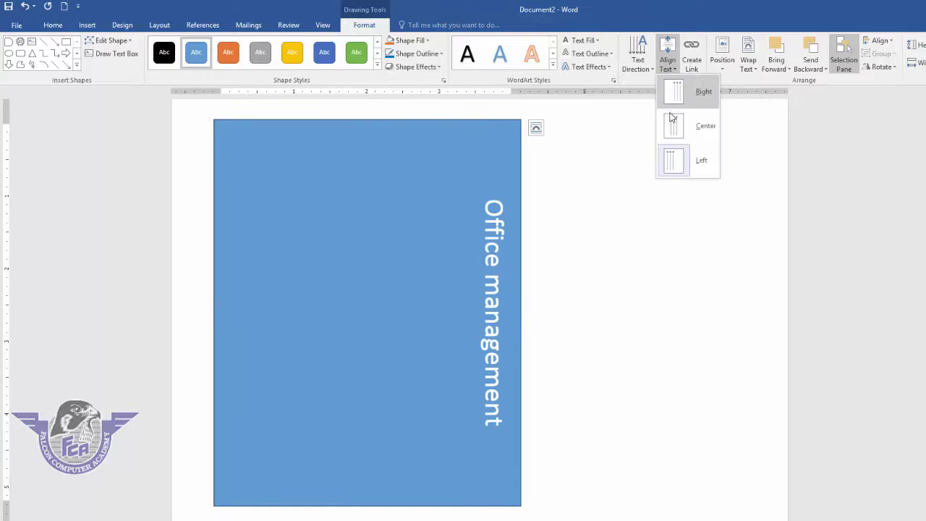
{"action": "left_click", "coordinate": [672, 122]}
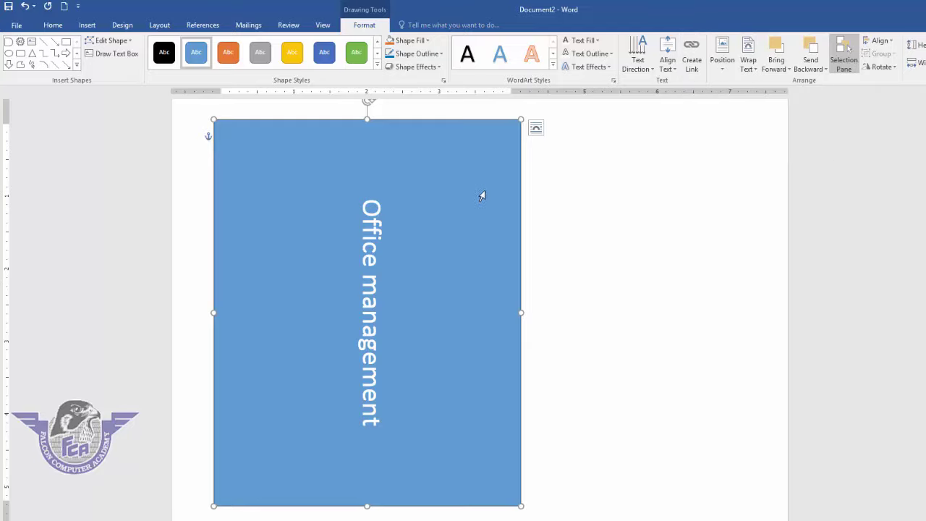
{"action": "left_click_drag", "start_coordinate": [520, 314], "coordinate": [255, 389]}
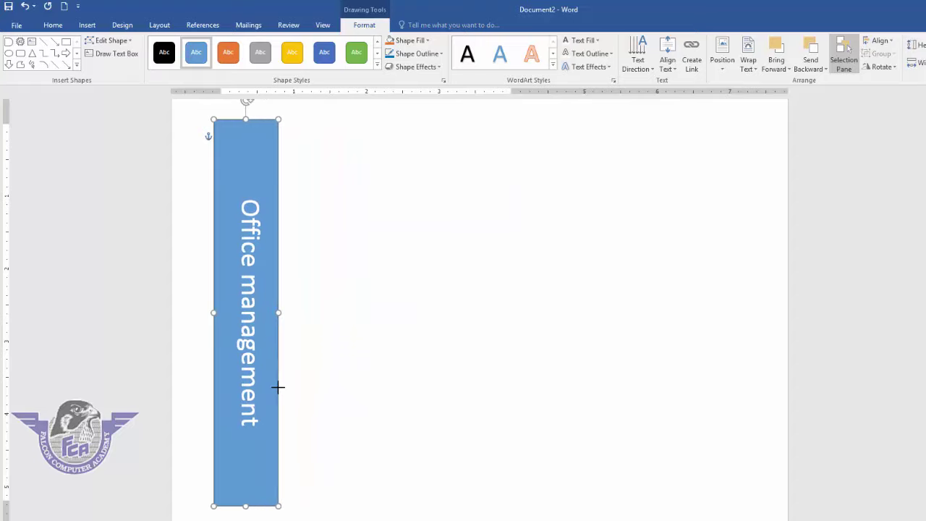
Step: Check the Position and Wrap Text options and drag the bar toward the middle of the page
{"action": "left_click_drag", "start_coordinate": [256, 389], "coordinate": [279, 387]}
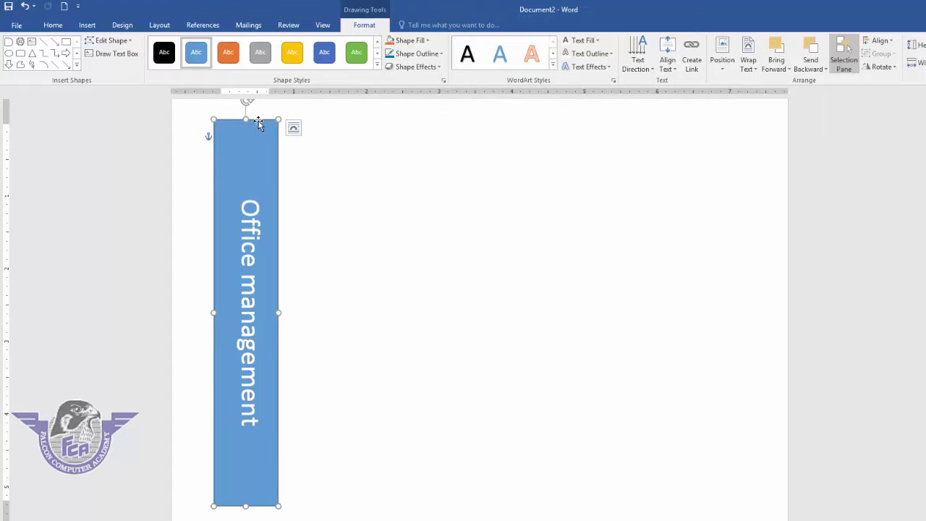
{"action": "left_click", "coordinate": [722, 54]}
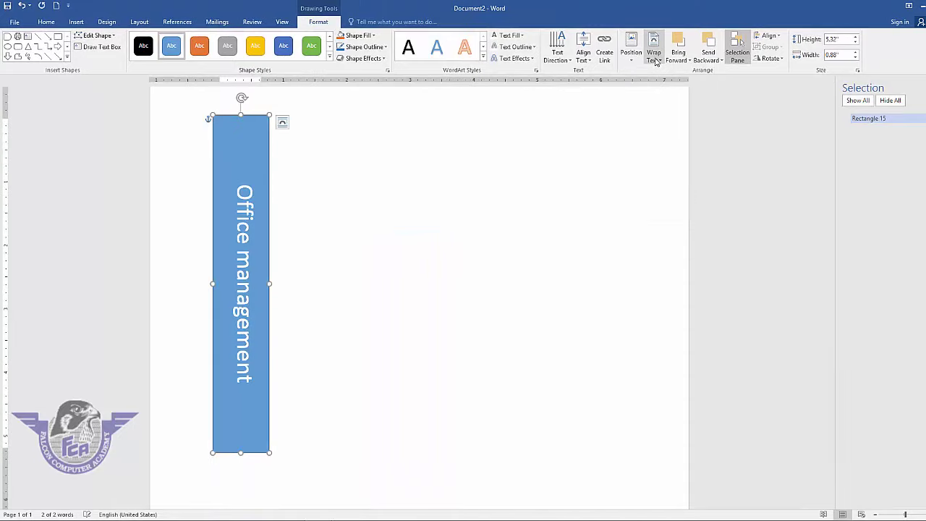
{"action": "left_click", "coordinate": [654, 54]}
{"action": "left_click", "coordinate": [666, 82]}
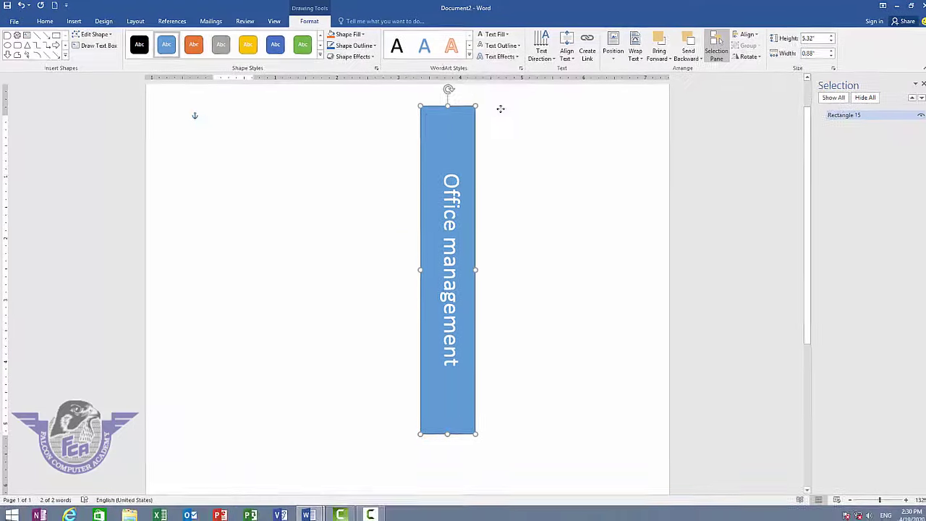
{"action": "left_click_drag", "start_coordinate": [265, 121], "coordinate": [501, 120]}
{"action": "left_click", "coordinate": [634, 58]}
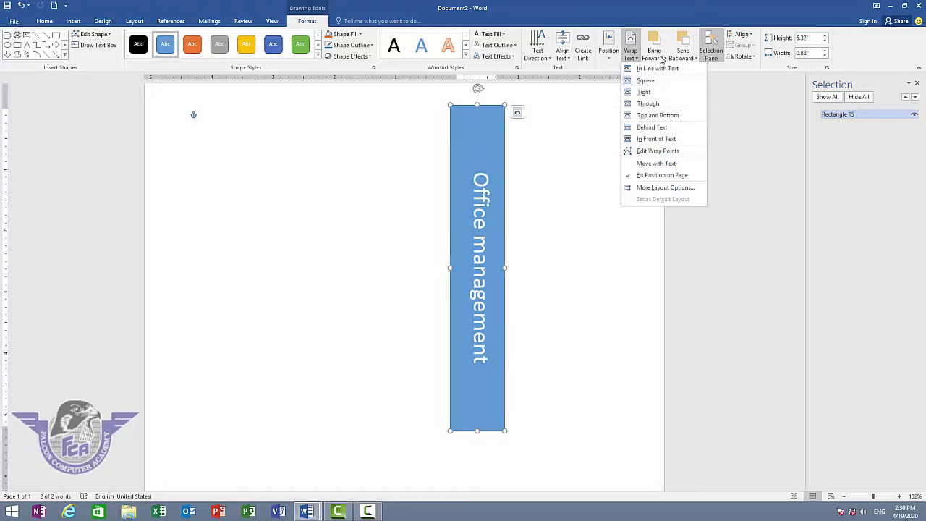
{"action": "left_click", "coordinate": [486, 105]}
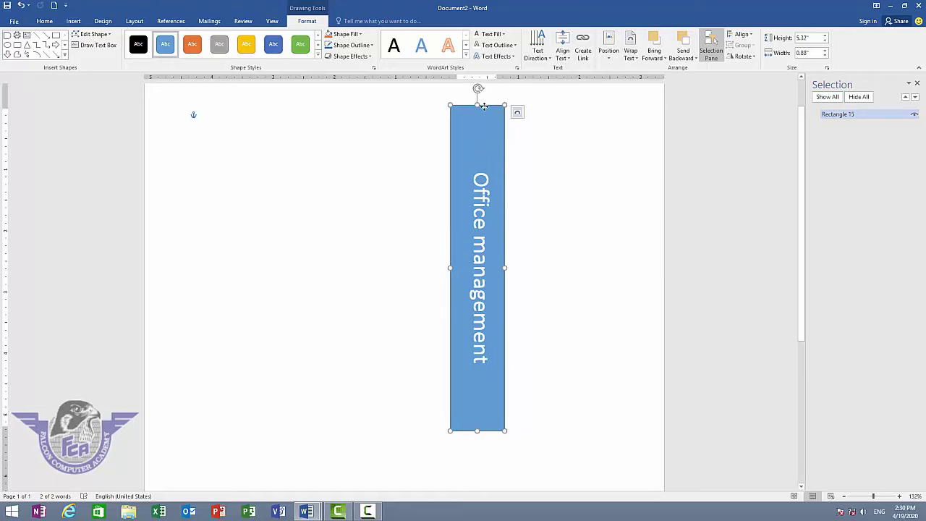
{"action": "left_click_drag", "start_coordinate": [486, 108], "coordinate": [370, 104]}
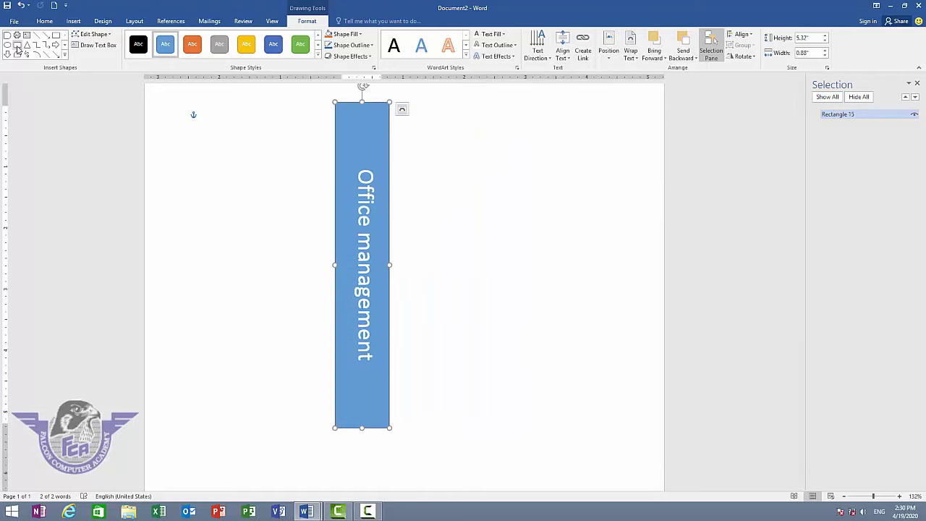
Step: Draw a wide bar across the top of the page and give it a dark blue style
{"action": "left_click", "coordinate": [16, 45]}
{"action": "mouse_move", "coordinate": [257, 109]}
{"action": "left_mouse_down"}
{"action": "mouse_move", "coordinate": [596, 128]}
{"action": "mouse_move", "coordinate": [610, 146]}
{"action": "left_mouse_up"}
{"action": "left_click", "coordinate": [272, 46]}
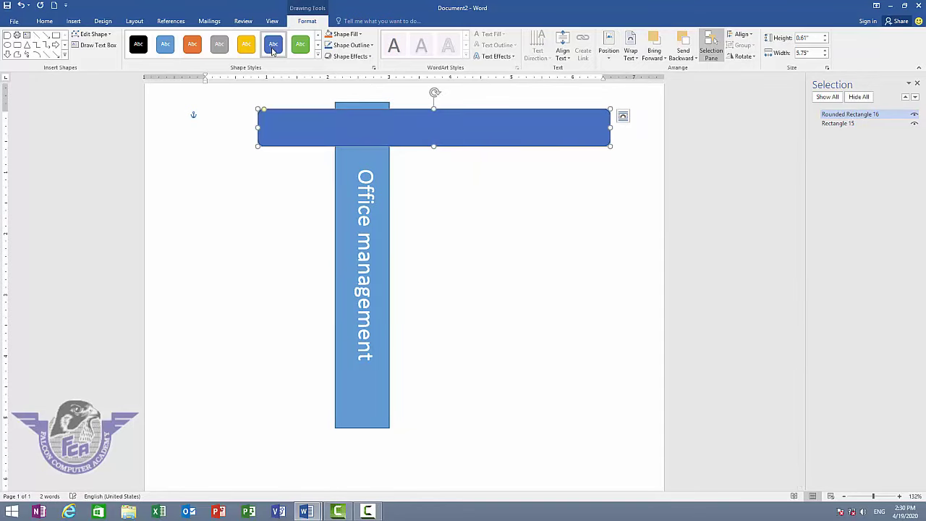
Step: Layer the horizontal bar behind the vertical bar and select both shapes in the Selection Pane
{"action": "left_click", "coordinate": [684, 45]}
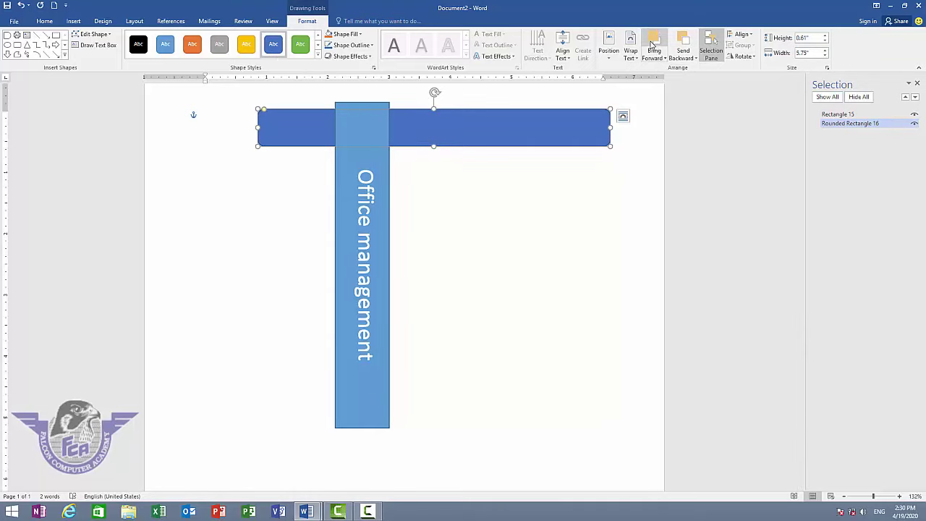
{"action": "left_click", "coordinate": [651, 45]}
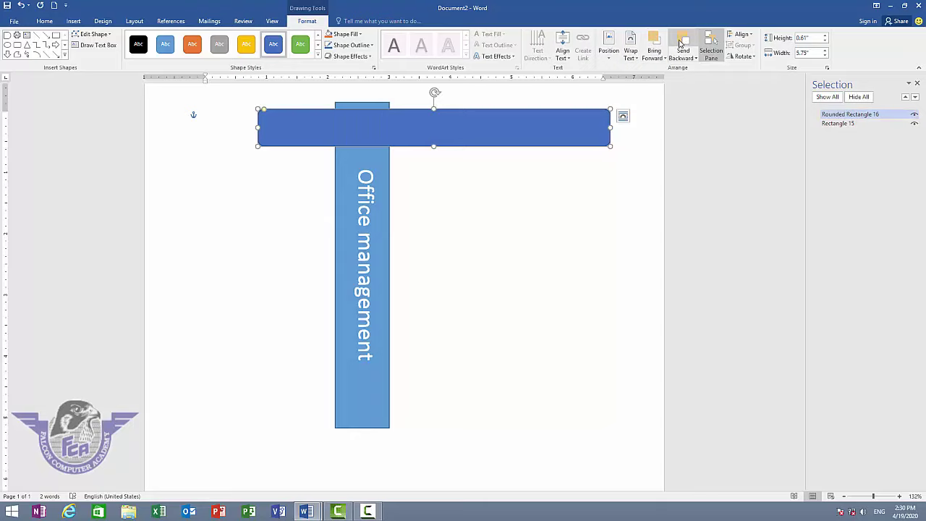
{"action": "left_click", "coordinate": [680, 44]}
{"action": "left_click", "coordinate": [654, 45]}
{"action": "left_click", "coordinate": [684, 48]}
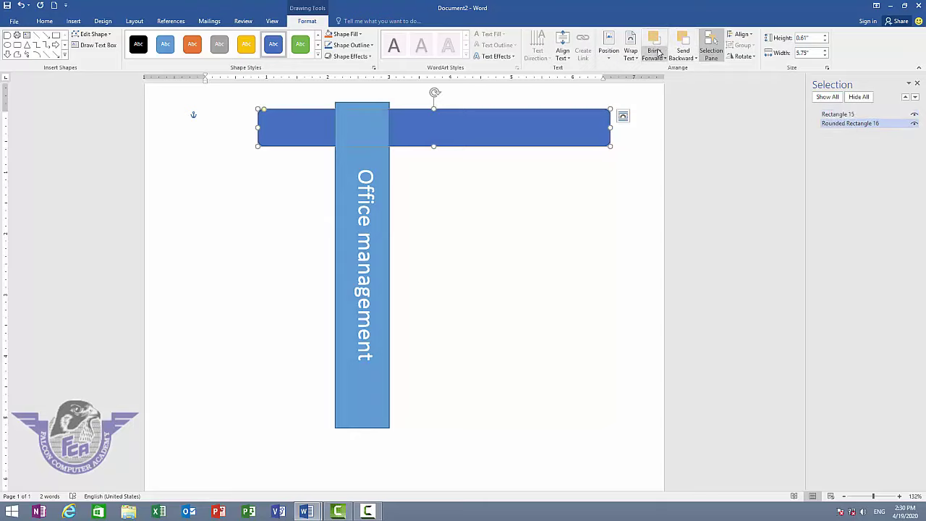
{"action": "left_click", "coordinate": [658, 54]}
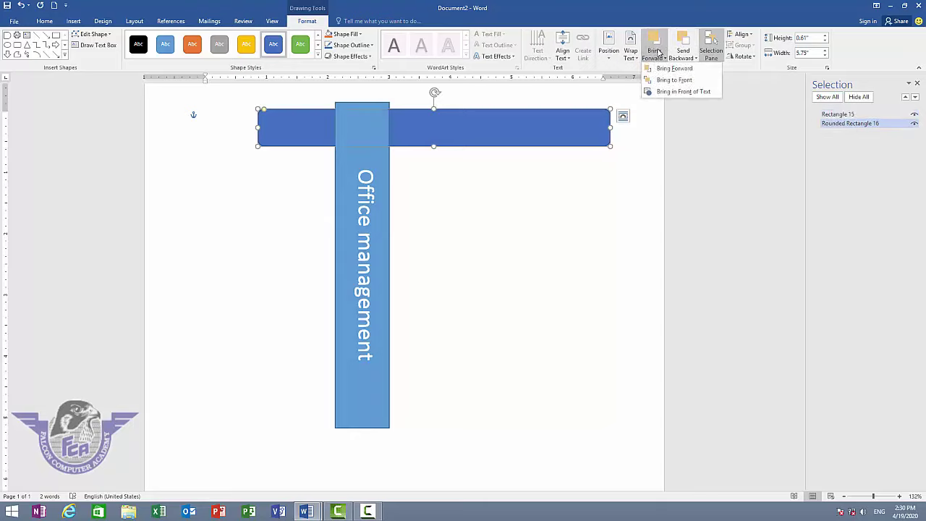
{"action": "left_click", "coordinate": [713, 50]}
{"action": "left_click", "coordinate": [713, 52]}
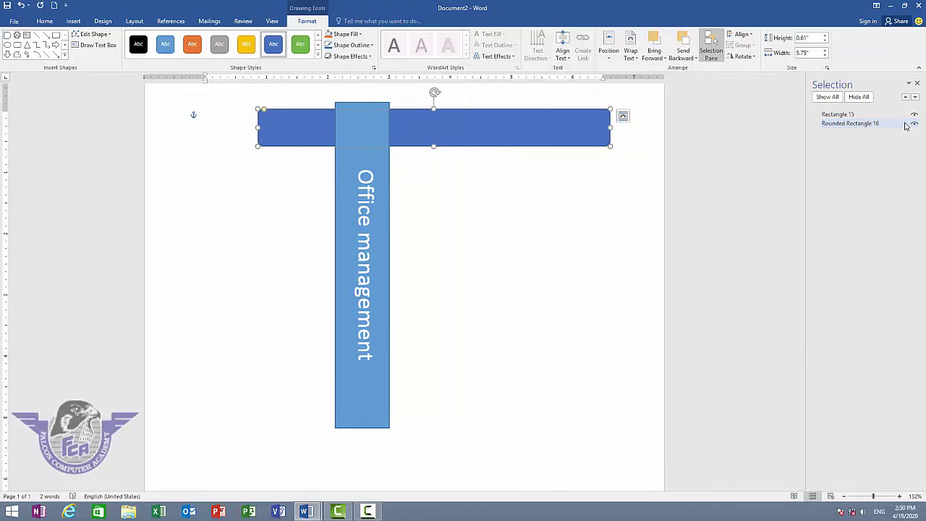
{"action": "left_click", "coordinate": [845, 117], "text": "ctrl"}
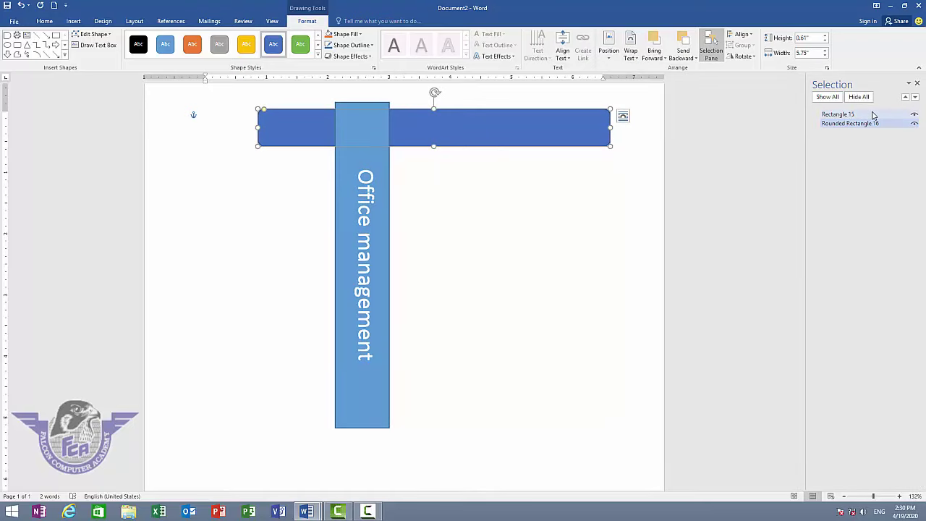
Step: Hide and reshow the shapes with the Selection Pane eye icons, ending with the bar visible
{"action": "left_click", "coordinate": [915, 125]}
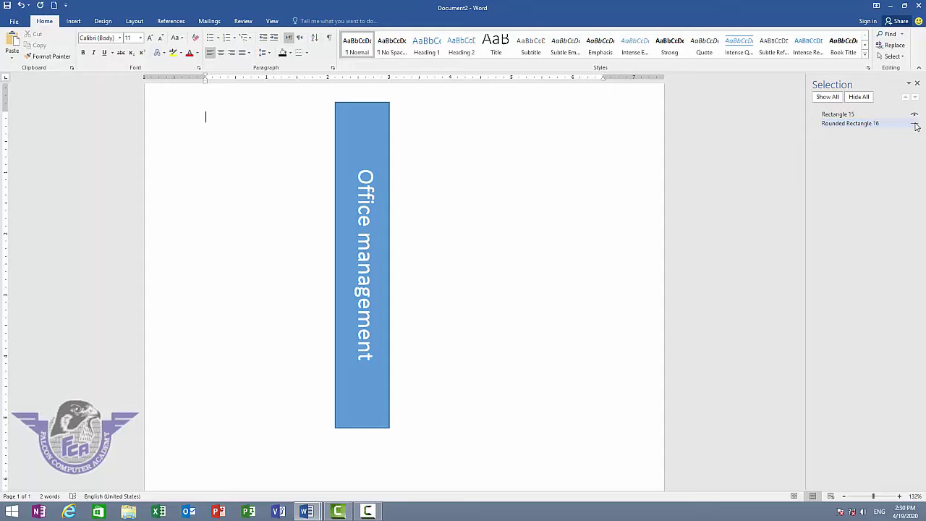
{"action": "left_click", "coordinate": [915, 125]}
{"action": "left_click", "coordinate": [915, 115]}
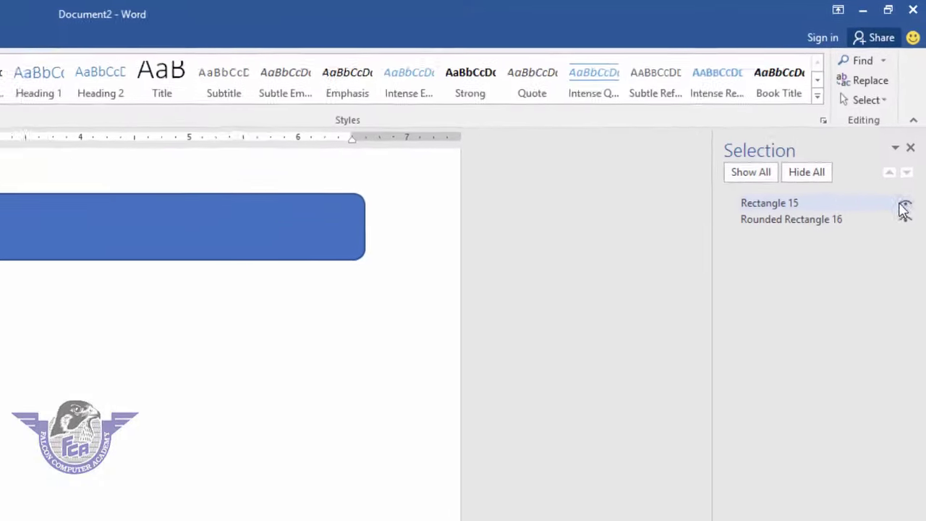
{"action": "left_click", "coordinate": [905, 230]}
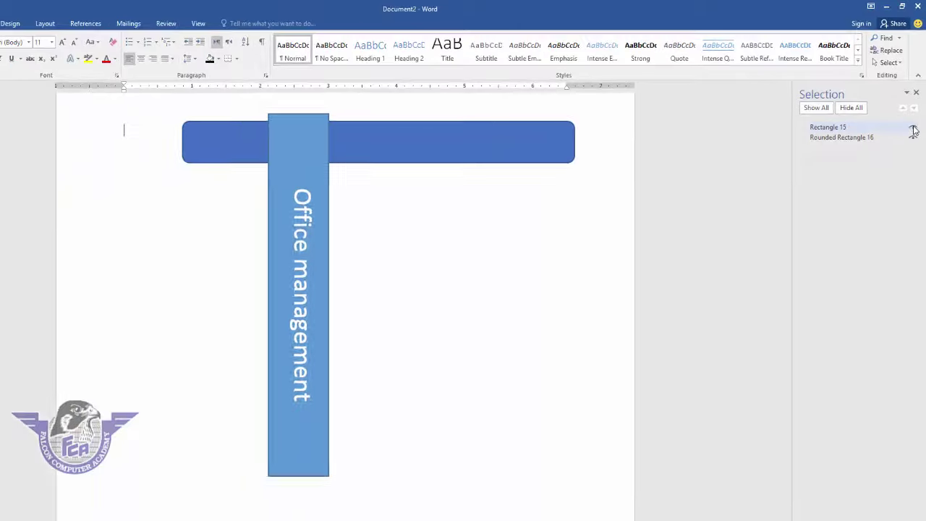
{"action": "left_click", "coordinate": [914, 128]}
{"action": "left_click", "coordinate": [914, 128]}
Step: Select Rounded Rectangle 16 and bring it in front of the Office management bar
{"action": "left_click", "coordinate": [879, 140]}
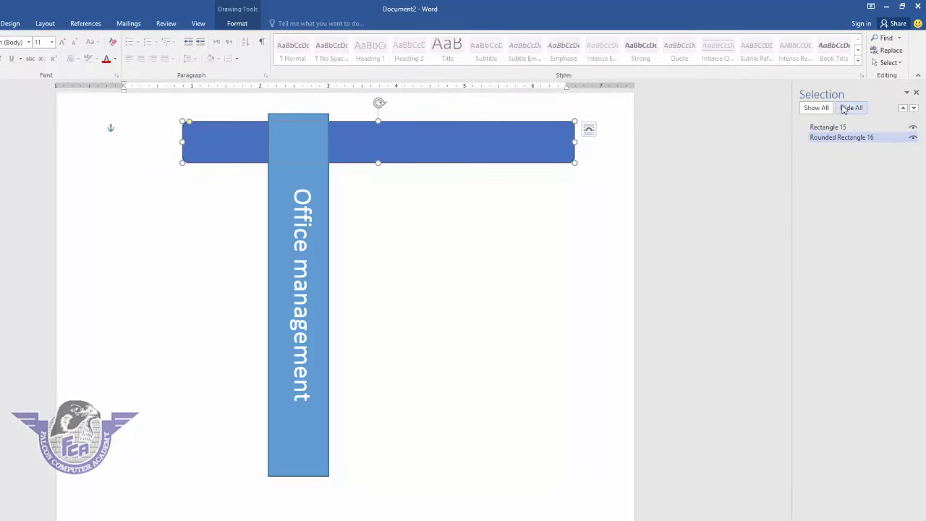
{"action": "left_click", "coordinate": [903, 108]}
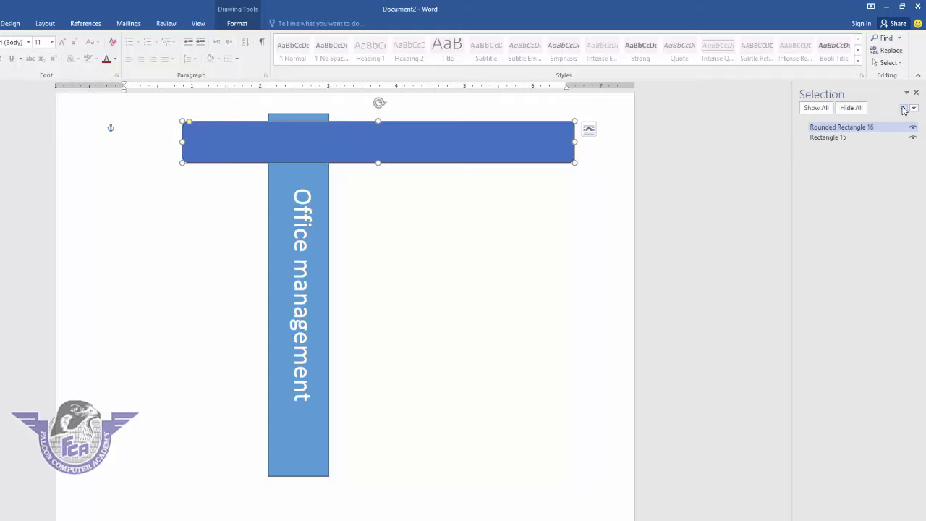
{"action": "left_click", "coordinate": [914, 109]}
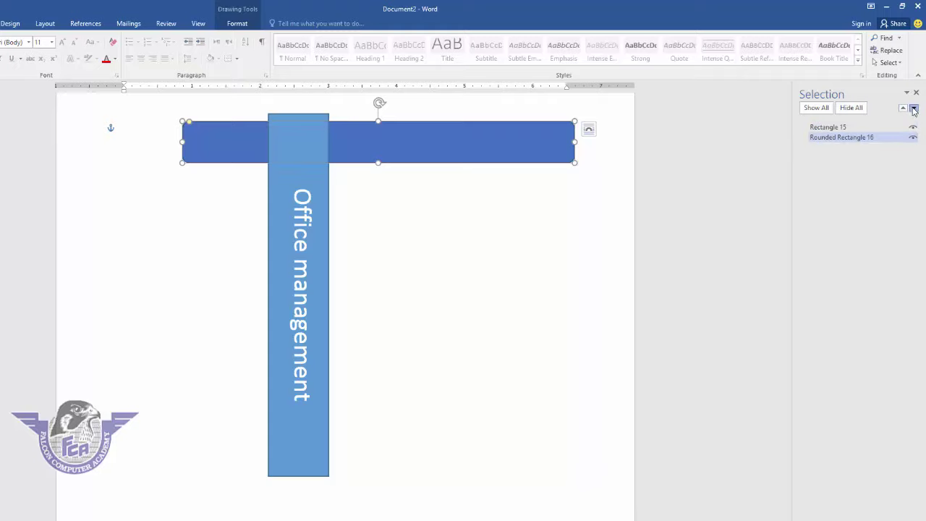
{"action": "left_click", "coordinate": [903, 109]}
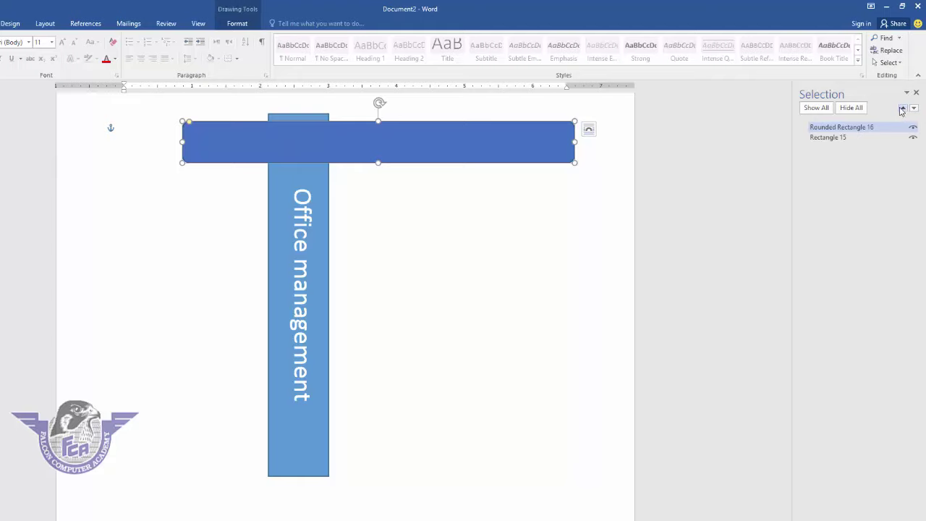
{"action": "left_click", "coordinate": [370, 130]}
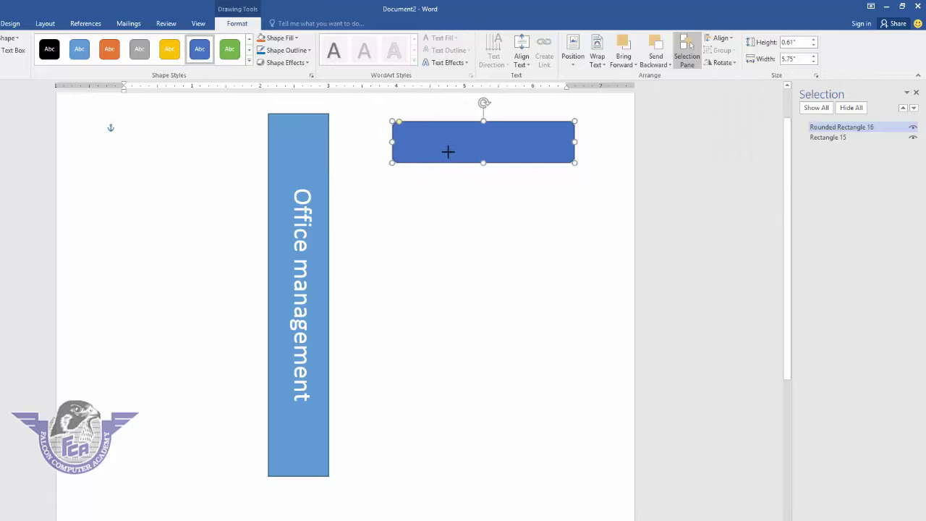
Step: Narrow the rounded rectangle to about 2.17 inches and align it center and bottom with the Office management bar
{"action": "left_click_drag", "start_coordinate": [201, 143], "coordinate": [446, 142]}
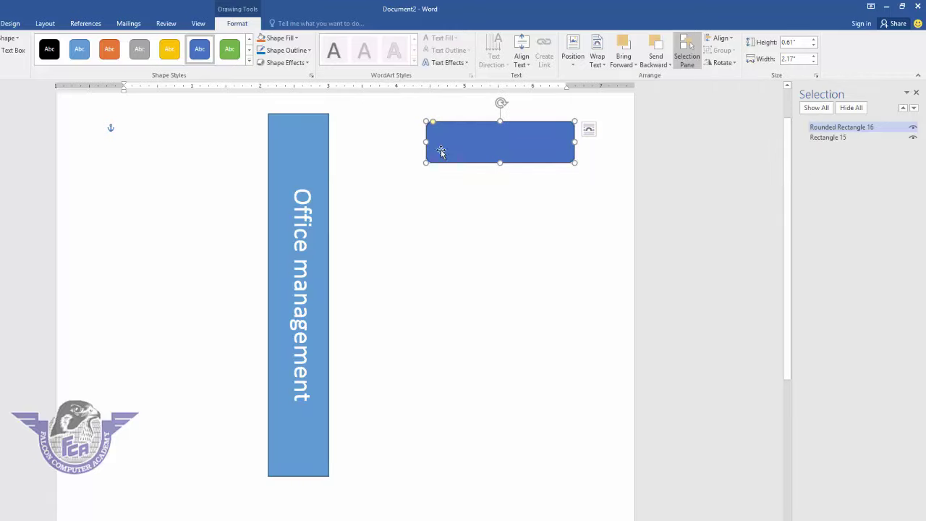
{"action": "left_click", "coordinate": [309, 137], "text": "shift"}
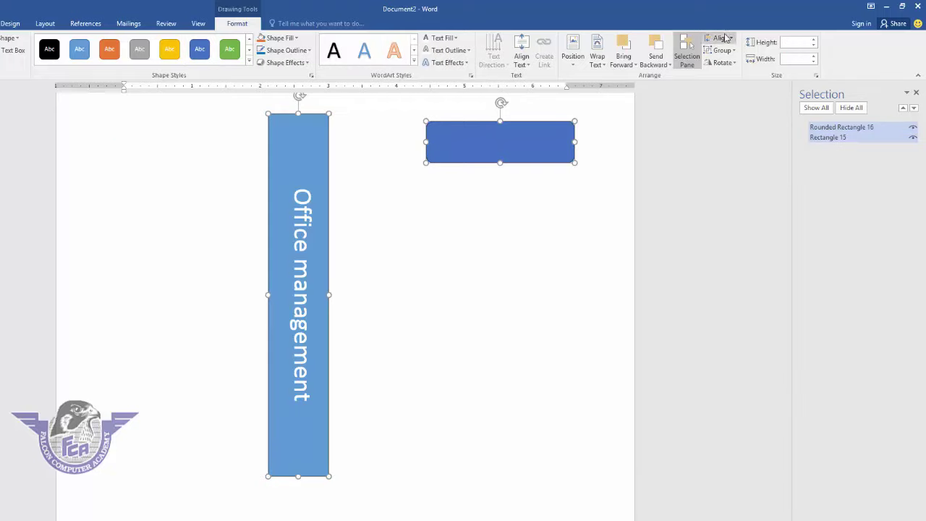
{"action": "left_click", "coordinate": [722, 39]}
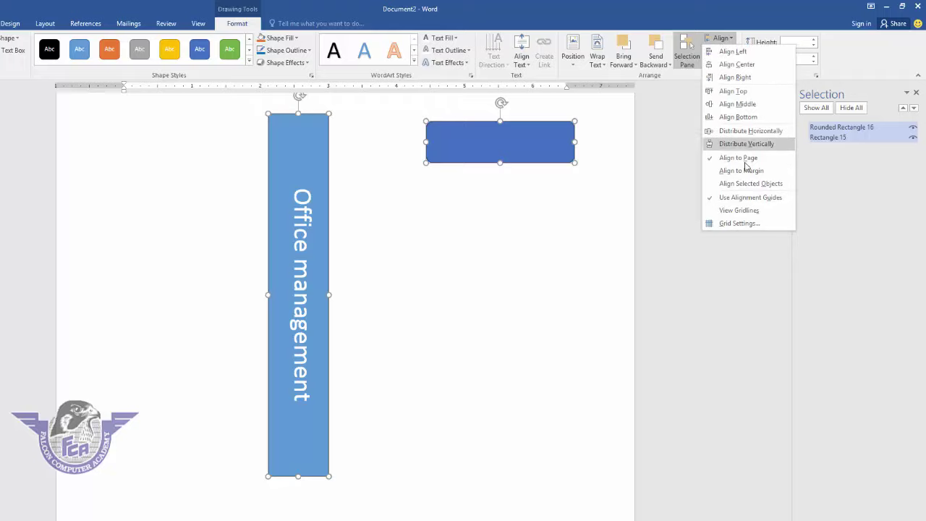
{"action": "left_click", "coordinate": [746, 184]}
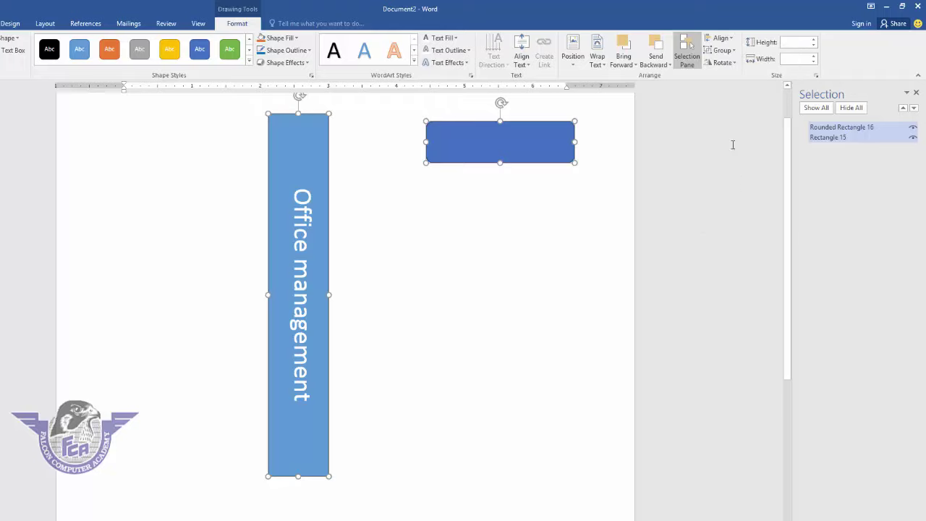
{"action": "left_click", "coordinate": [722, 39]}
{"action": "left_click", "coordinate": [722, 39]}
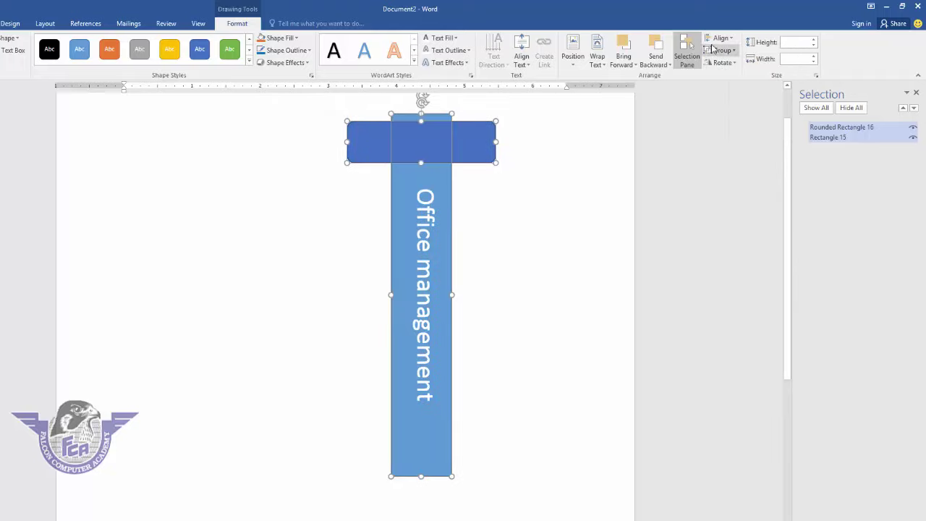
{"action": "left_click", "coordinate": [722, 39]}
{"action": "left_click", "coordinate": [728, 107]}
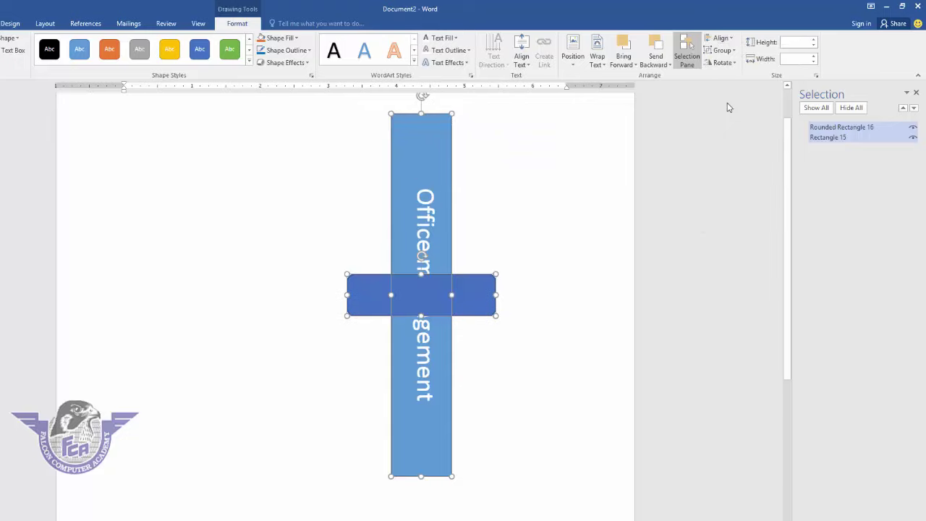
{"action": "left_click", "coordinate": [720, 39]}
{"action": "left_click", "coordinate": [734, 123]}
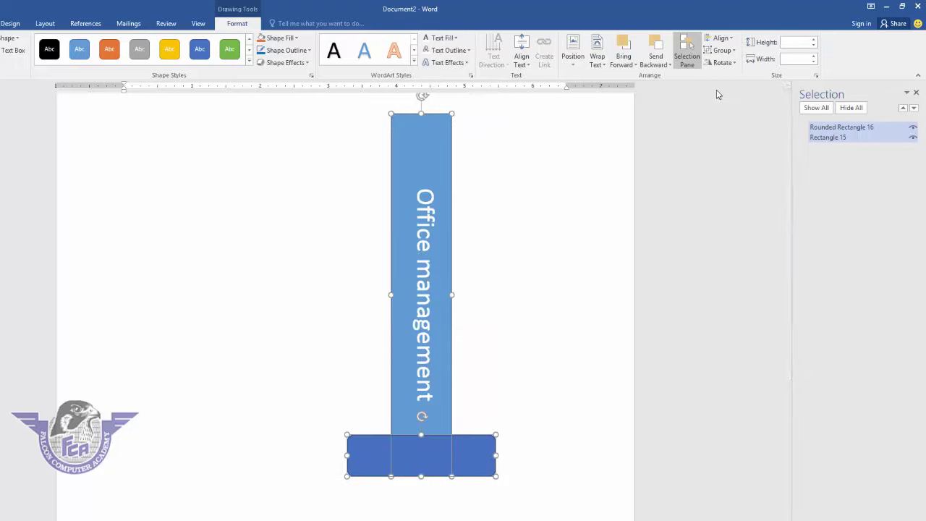
{"action": "left_click", "coordinate": [491, 275]}
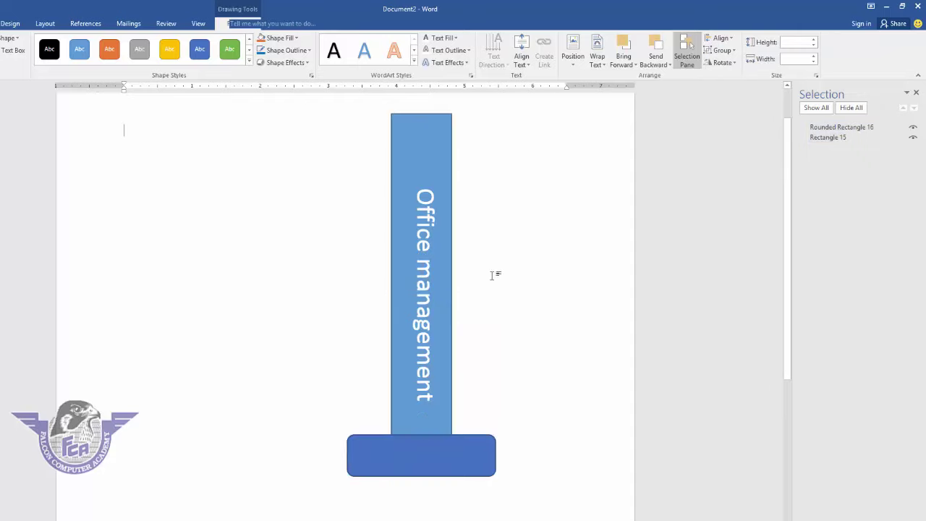
Step: Group the rounded rectangle with the Office management bar and move the group to the page's left
{"action": "left_click", "coordinate": [468, 446]}
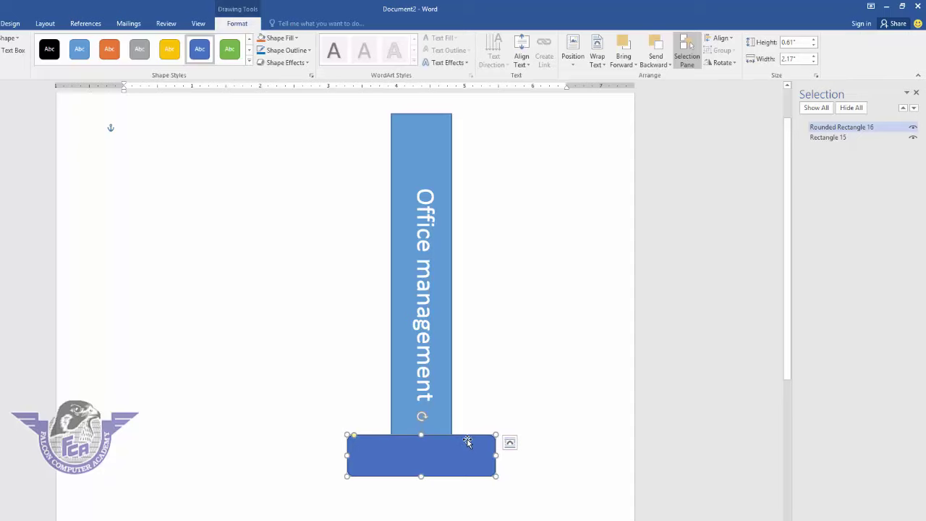
{"action": "left_click", "coordinate": [419, 143], "text": "shift"}
{"action": "left_click", "coordinate": [735, 52]}
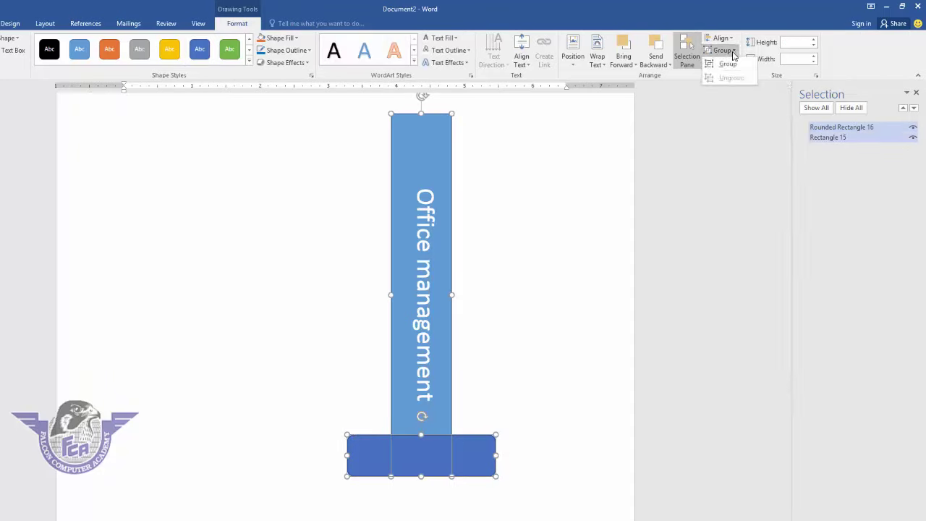
{"action": "left_click", "coordinate": [727, 63]}
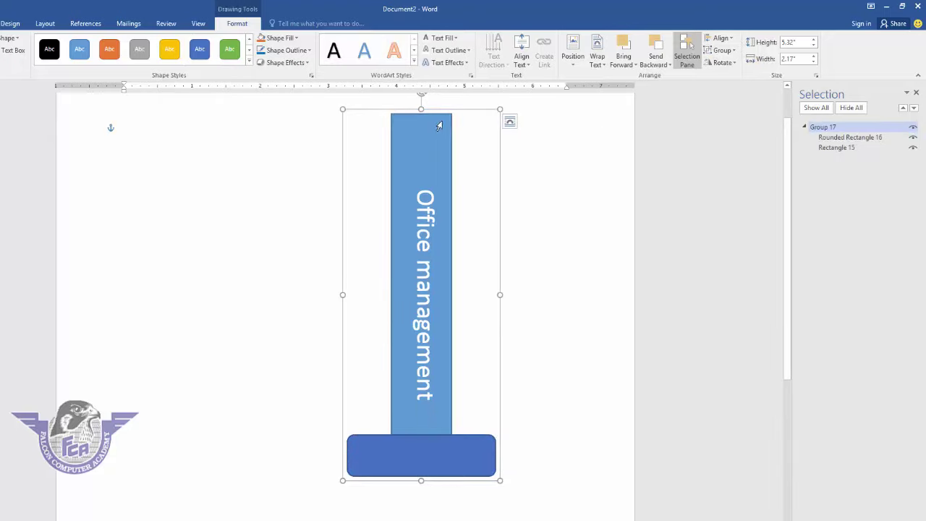
{"action": "left_click_drag", "start_coordinate": [447, 110], "coordinate": [202, 144]}
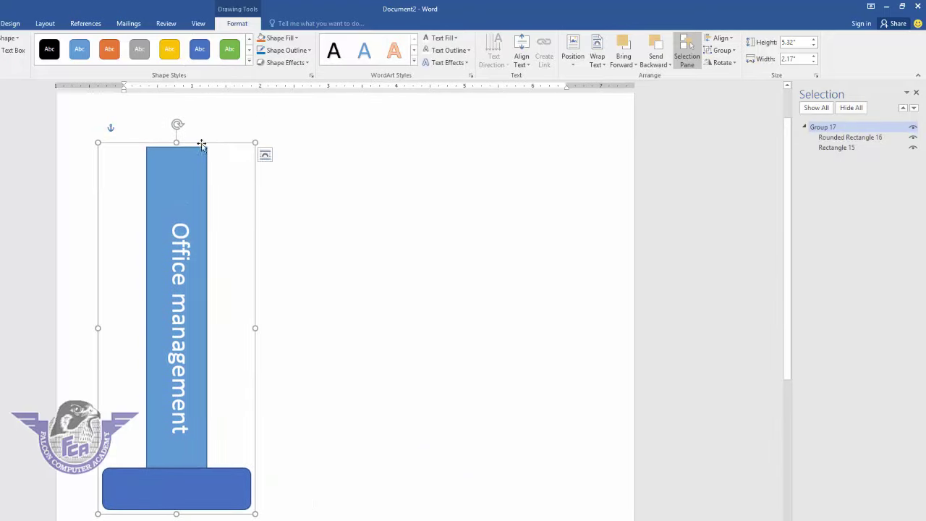
Step: Ungroup Group 17 and drag the rounded rectangle off the bar into the space on its right
{"action": "left_click", "coordinate": [723, 51]}
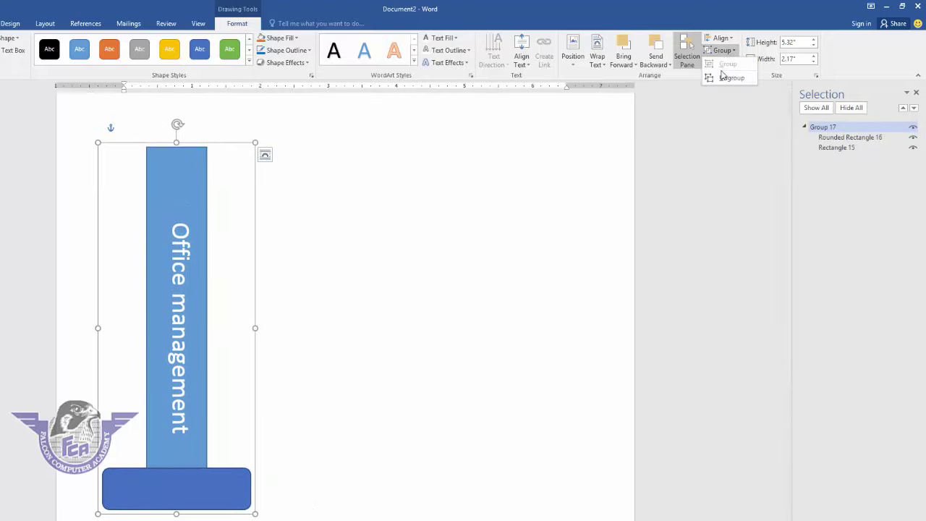
{"action": "left_click", "coordinate": [730, 77]}
{"action": "left_click", "coordinate": [372, 355]}
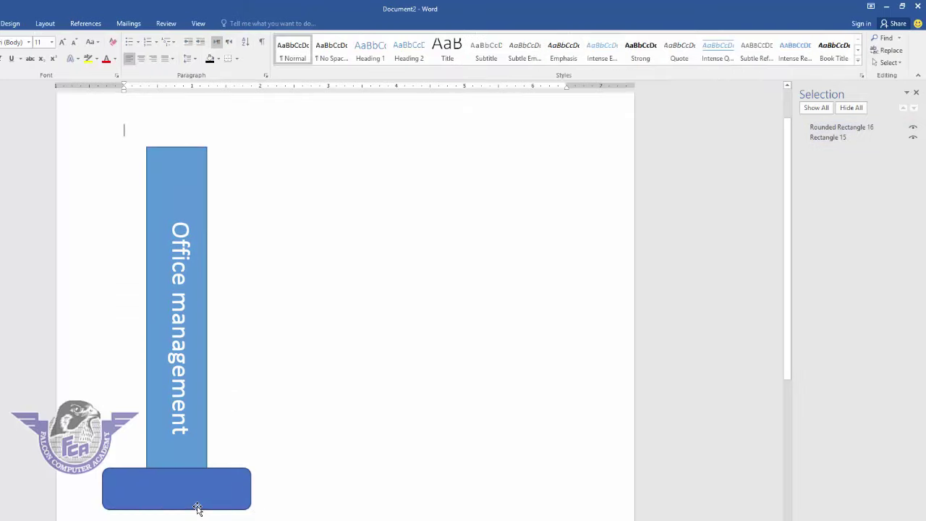
{"action": "left_click_drag", "start_coordinate": [203, 503], "coordinate": [308, 459]}
{"action": "mouse_move", "coordinate": [365, 428]}
{"action": "left_mouse_down"}
{"action": "mouse_move", "coordinate": [422, 380]}
{"action": "mouse_move", "coordinate": [440, 335]}
{"action": "left_mouse_up"}
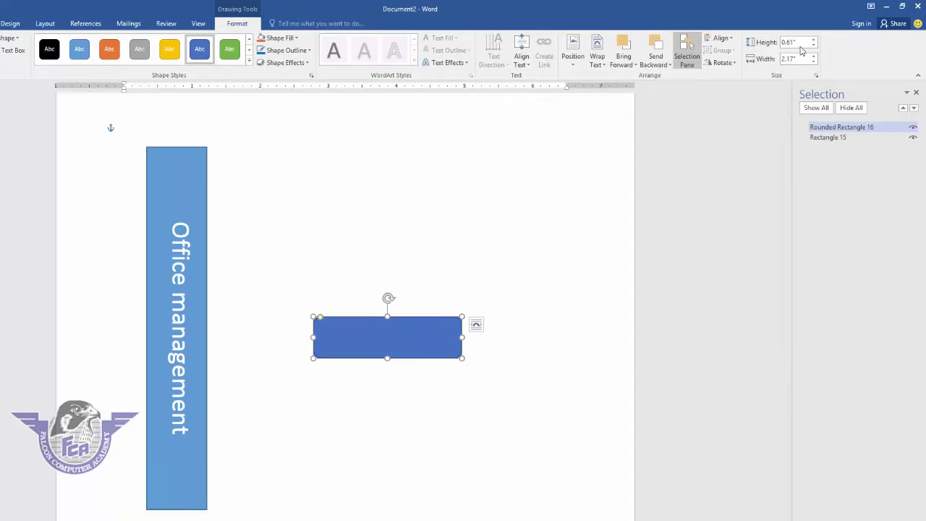
Step: Rotate the rounded rectangle right 90° and set its height to 0.9 inches
{"action": "left_click", "coordinate": [723, 62]}
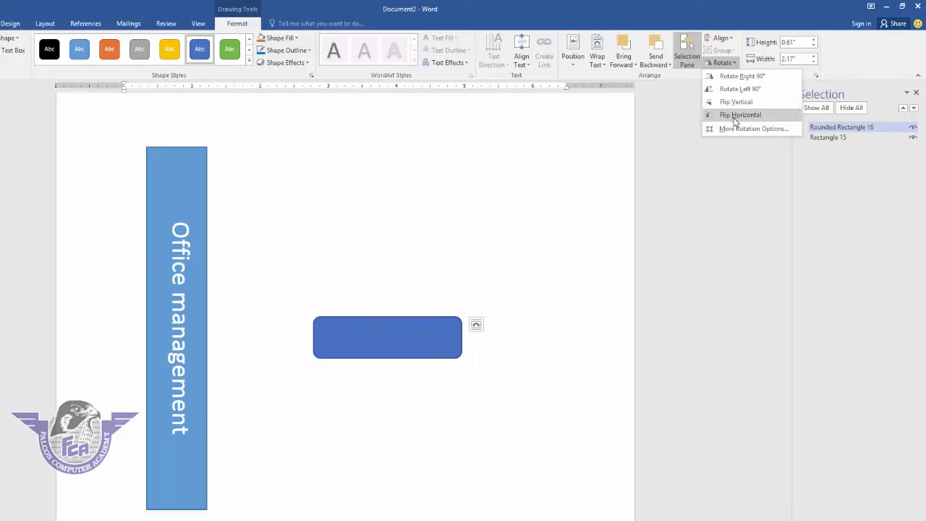
{"action": "left_click", "coordinate": [752, 76]}
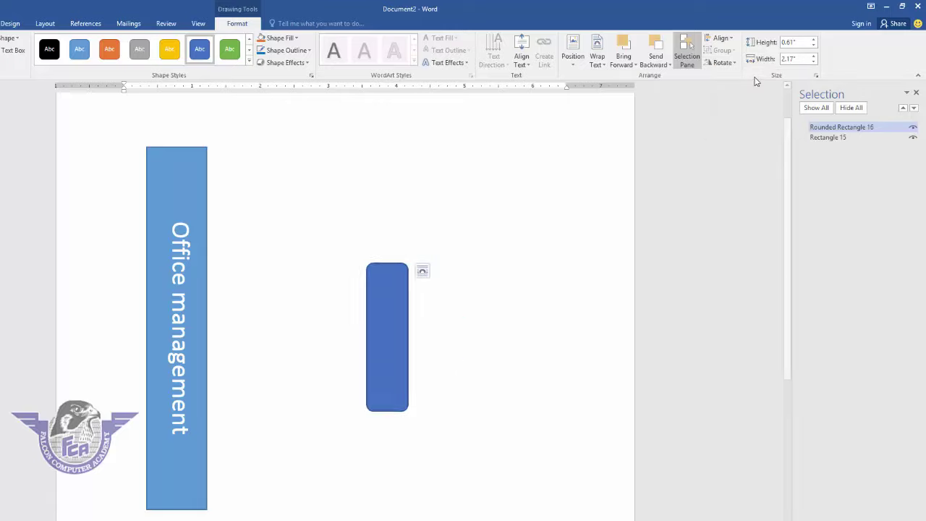
{"action": "left_click", "coordinate": [813, 40]}
{"action": "left_click", "coordinate": [813, 41]}
{"action": "left_click", "coordinate": [813, 41]}
{"action": "left_click", "coordinate": [813, 41]}
{"action": "left_click", "coordinate": [813, 40]}
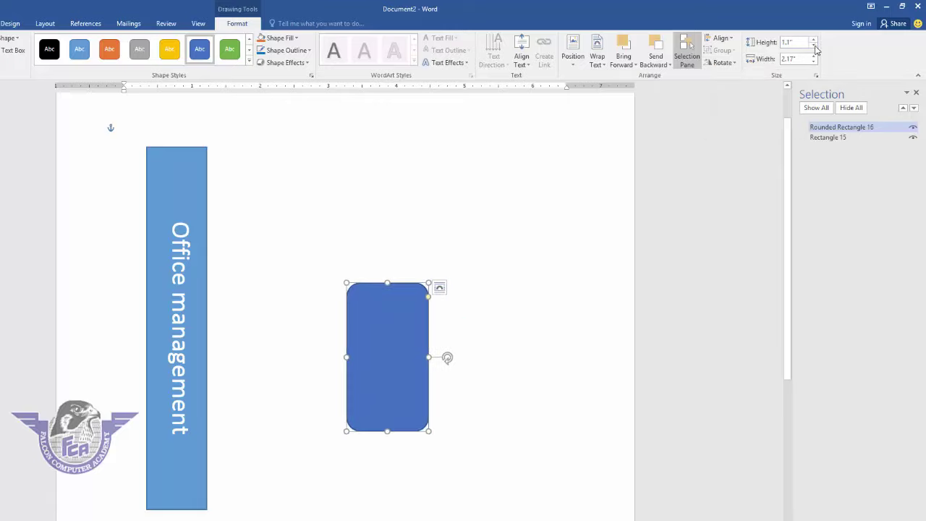
{"action": "left_click", "coordinate": [813, 45]}
{"action": "left_click", "coordinate": [813, 46]}
{"action": "left_click", "coordinate": [813, 46]}
{"action": "left_click", "coordinate": [813, 45]}
{"action": "left_click", "coordinate": [814, 41]}
{"action": "left_click", "coordinate": [813, 41]}
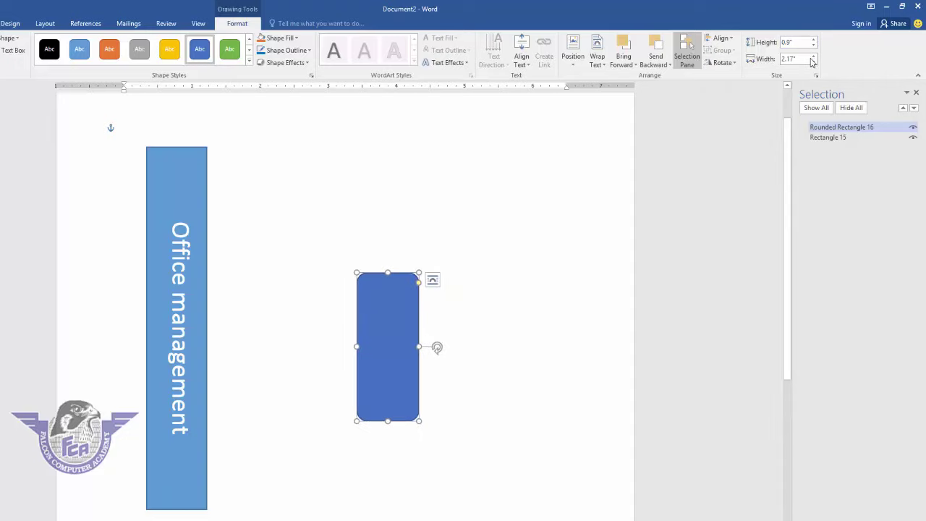
{"action": "left_click", "coordinate": [813, 62]}
Step: Reduce the rectangle's width to 1.5 inches and place it beside the top of the bar
{"action": "left_click", "coordinate": [813, 62]}
{"action": "left_click", "coordinate": [813, 63]}
{"action": "left_click", "coordinate": [814, 62]}
{"action": "left_click", "coordinate": [814, 62]}
{"action": "left_click", "coordinate": [813, 62]}
{"action": "left_click", "coordinate": [813, 62]}
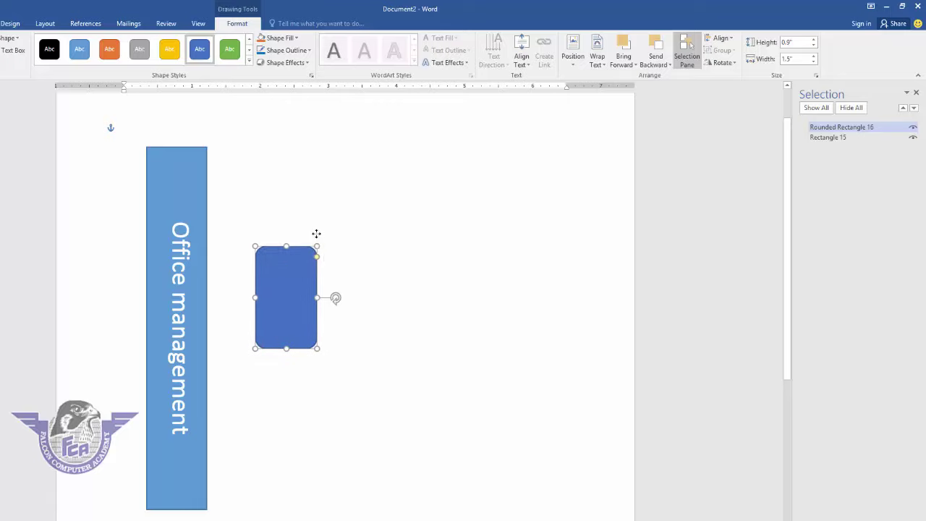
{"action": "left_click_drag", "start_coordinate": [379, 318], "coordinate": [331, 226]}
{"action": "mouse_move", "coordinate": [364, 189]}
{"action": "left_mouse_down"}
{"action": "mouse_move", "coordinate": [290, 185]}
{"action": "mouse_move", "coordinate": [262, 162]}
{"action": "mouse_move", "coordinate": [329, 190]}
{"action": "left_mouse_up"}
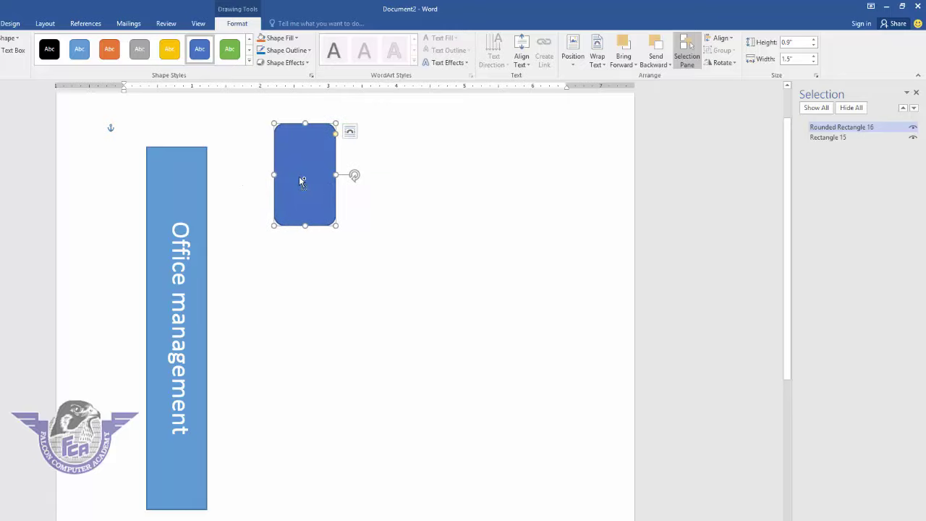
Step: Ctrl-drag copies of the rounded rectangles until six sit to the right of the Office management bar
{"action": "left_click_drag", "start_coordinate": [305, 182], "coordinate": [440, 223], "text": "ctrl"}
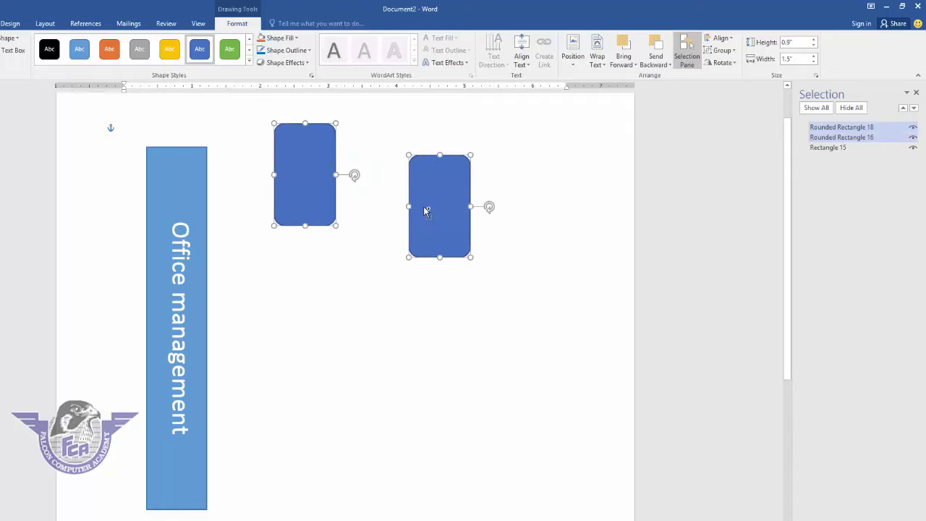
{"action": "left_click_drag", "start_coordinate": [429, 211], "coordinate": [401, 374], "text": "ctrl"}
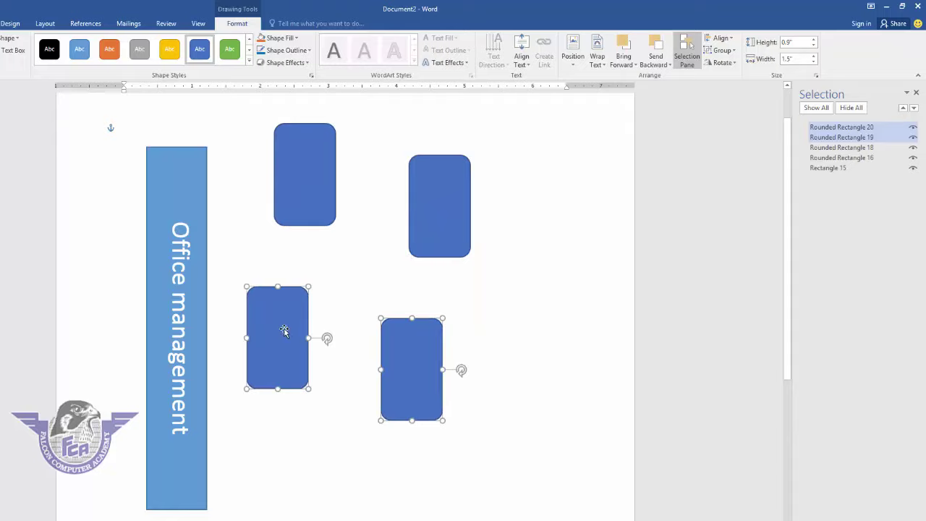
{"action": "left_click_drag", "start_coordinate": [299, 323], "coordinate": [342, 289]}
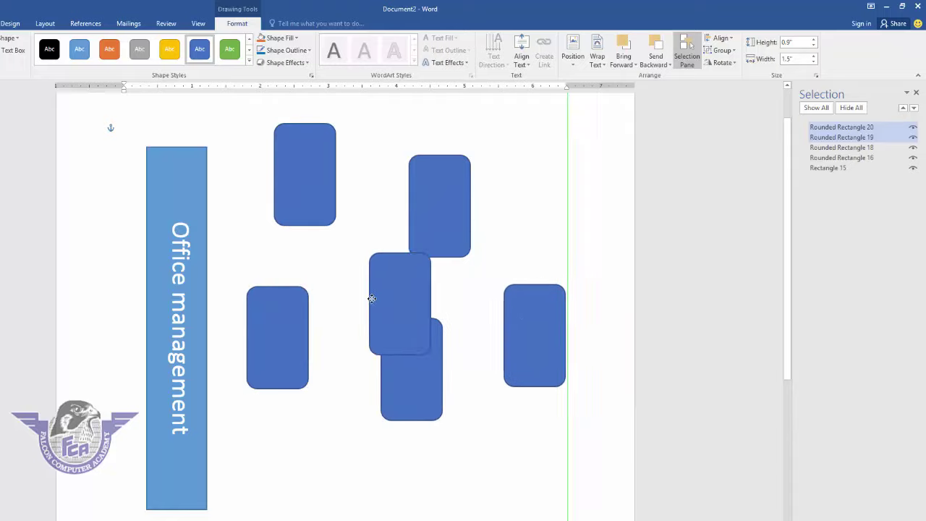
{"action": "left_click_drag", "start_coordinate": [342, 289], "coordinate": [334, 282], "text": "ctrl"}
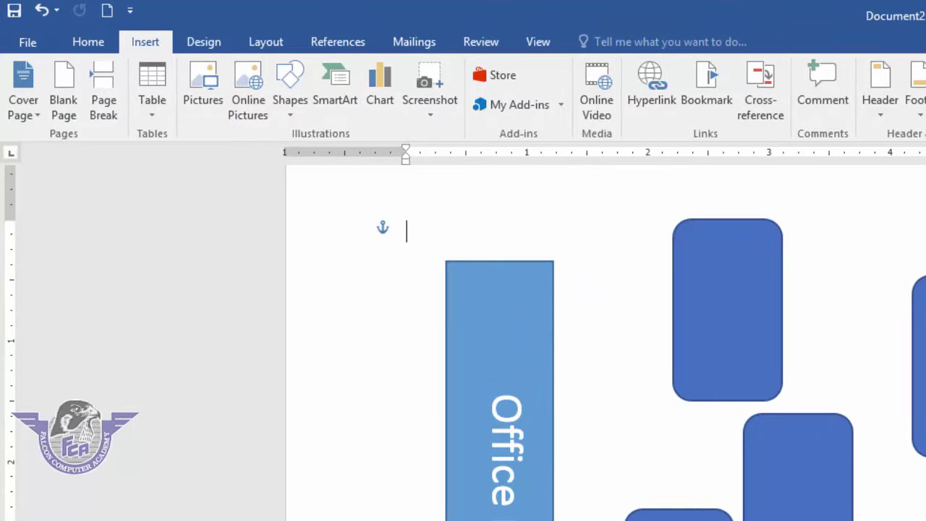
Step: Select all shapes with Ctrl+A, delete them, and open the Choose a SmartArt Graphic dialog
{"action": "key", "text": "ctrl+a"}
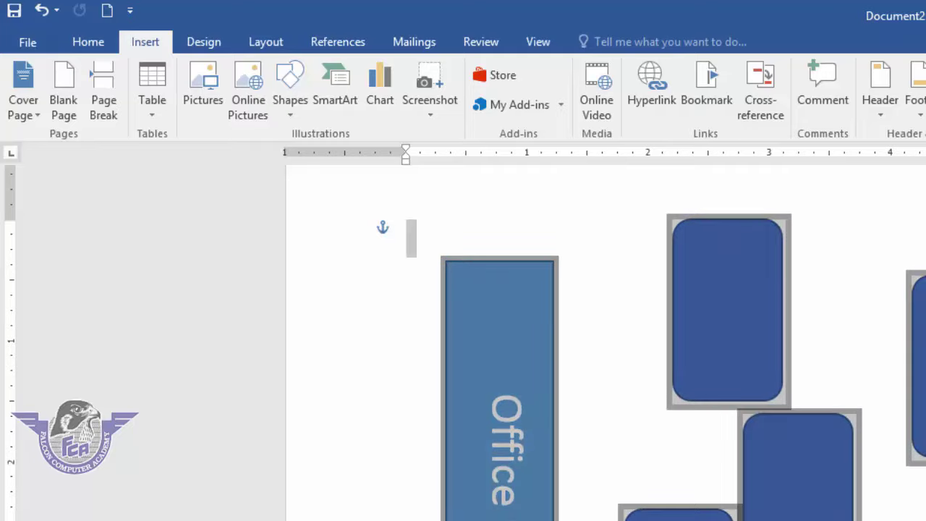
{"action": "key", "text": "Delete"}
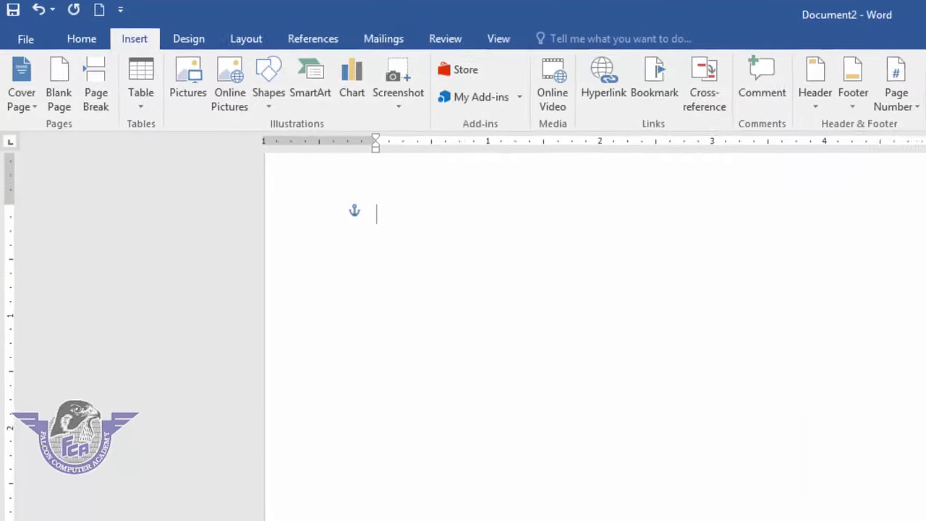
{"action": "scroll", "coordinate": [376, 304], "scroll_direction": "up", "scroll_amount": 1}
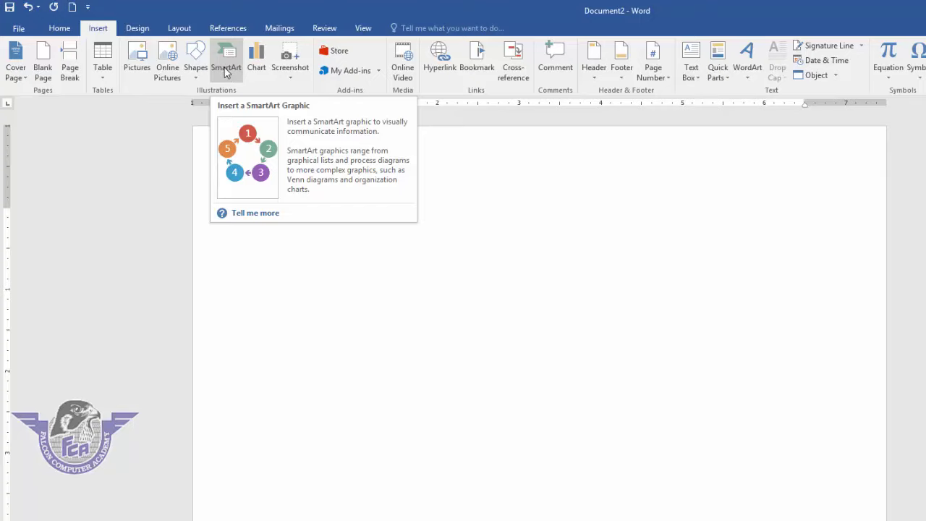
{"action": "left_click", "coordinate": [226, 69]}
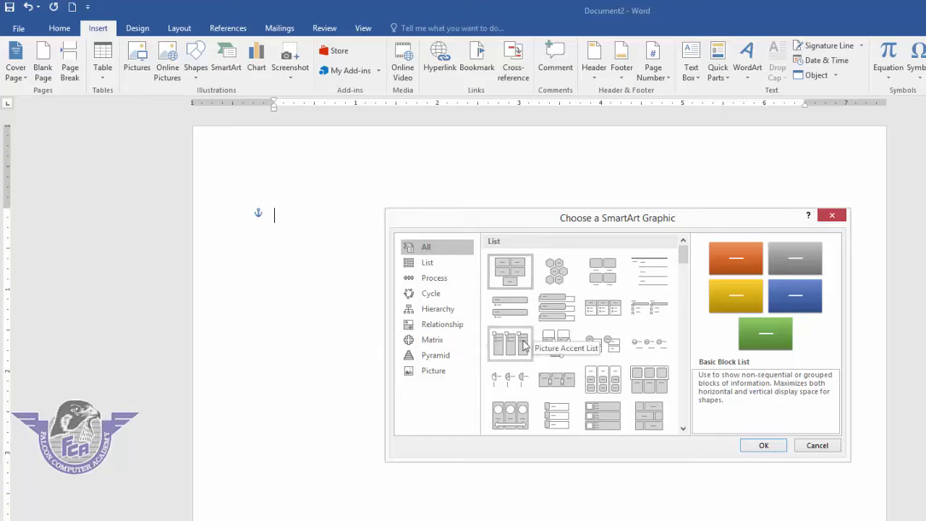
Step: Insert the Diverging Radial layout from the SmartArt Relationship category
{"action": "left_click", "coordinate": [453, 329]}
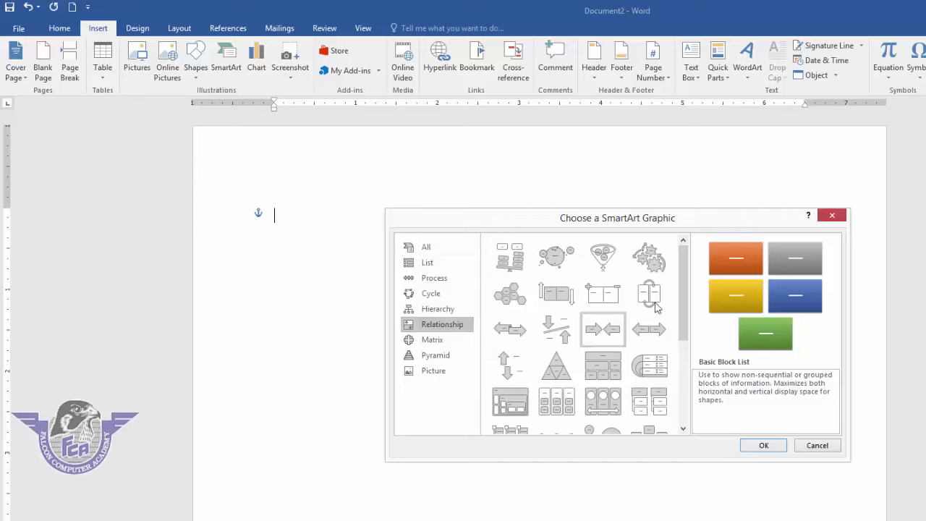
{"action": "left_click_drag", "start_coordinate": [683, 311], "coordinate": [691, 396]}
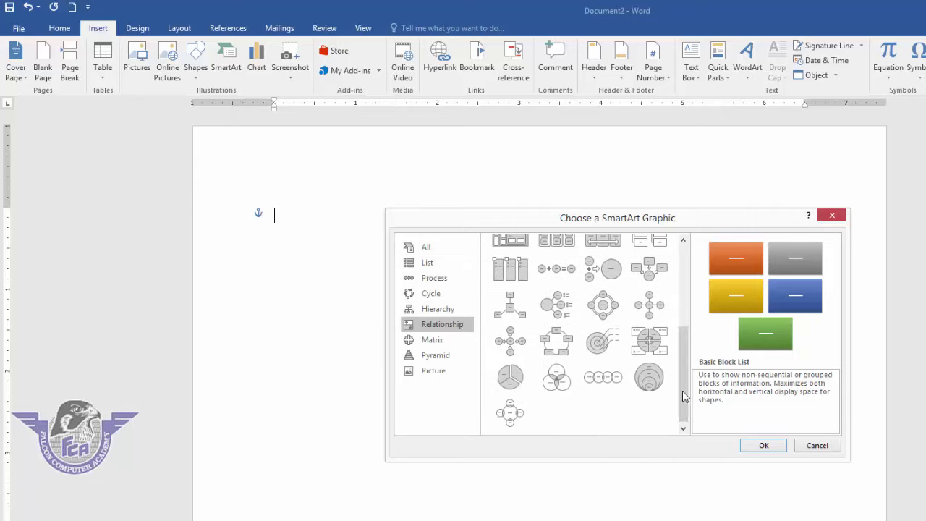
{"action": "left_click", "coordinate": [511, 340]}
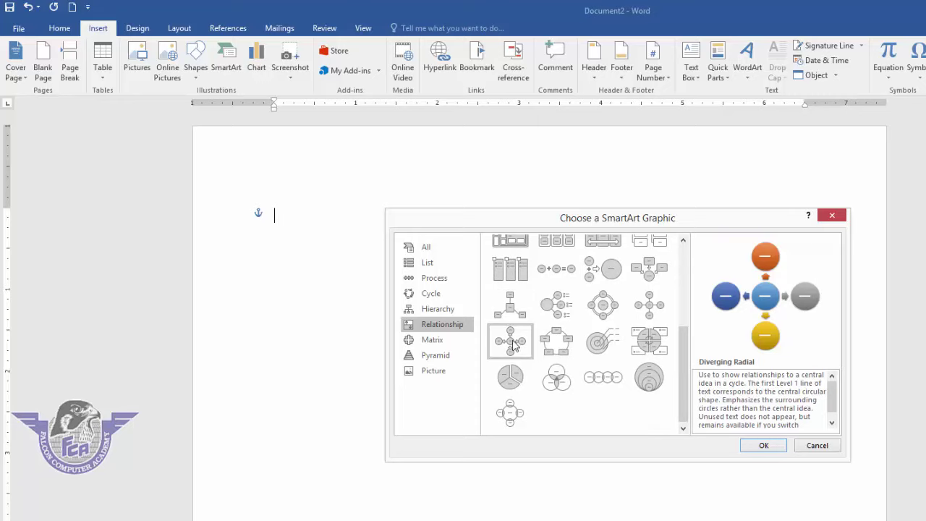
{"action": "left_click", "coordinate": [760, 446]}
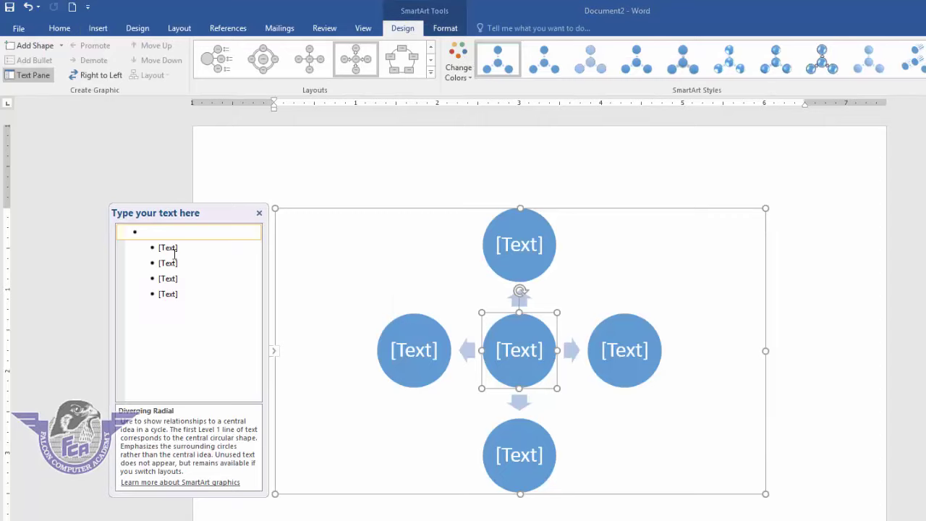
Step: In the Text Pane, label the centre circle 'office management' and the top circle 'word'
{"action": "left_click", "coordinate": [259, 213]}
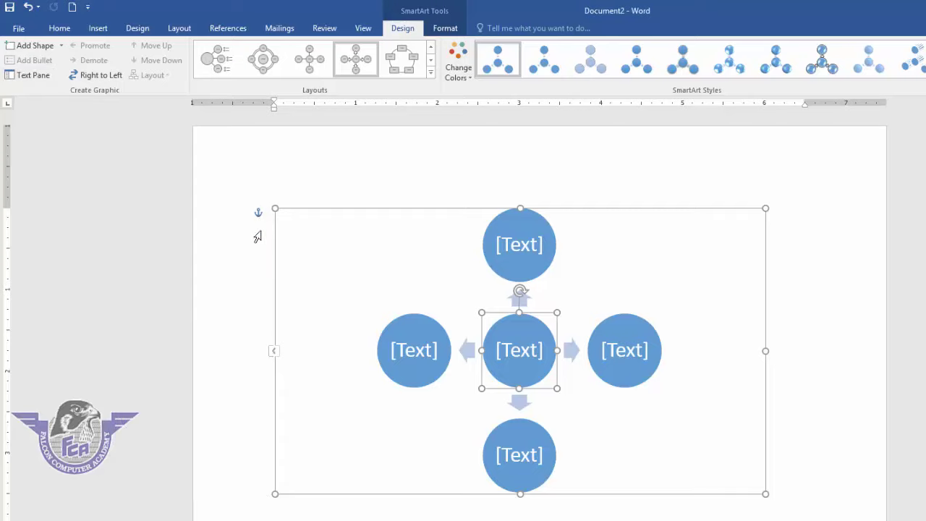
{"action": "left_click", "coordinate": [274, 351]}
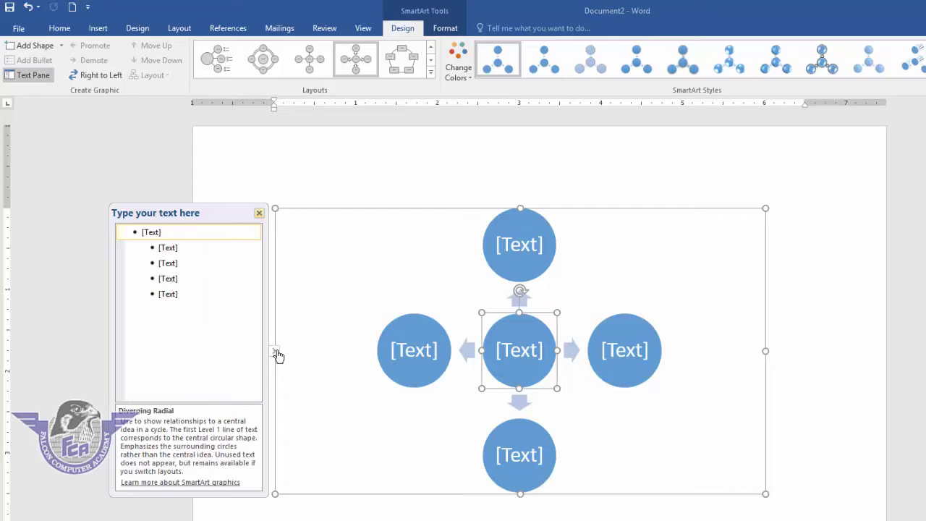
{"action": "left_click", "coordinate": [152, 230]}
{"action": "type", "text": "office man"}
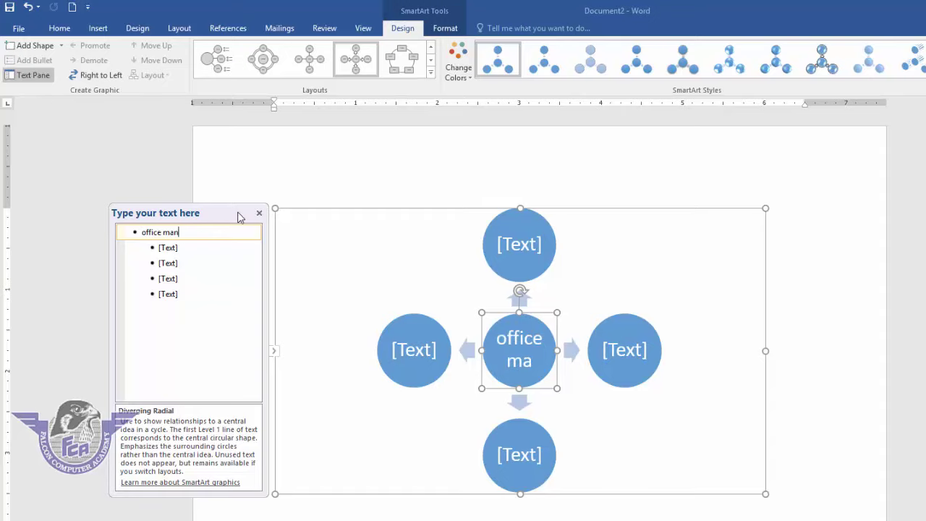
{"action": "type", "text": "agement"}
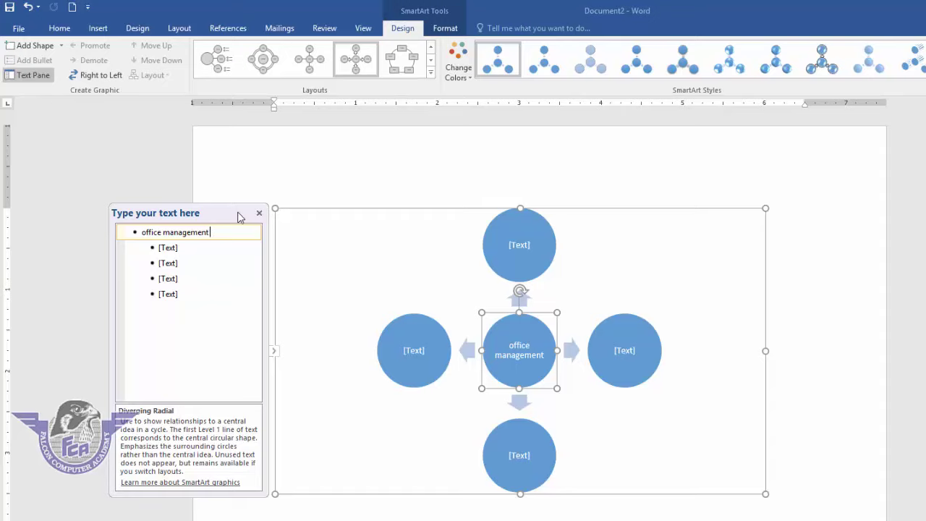
{"action": "left_click", "coordinate": [174, 246]}
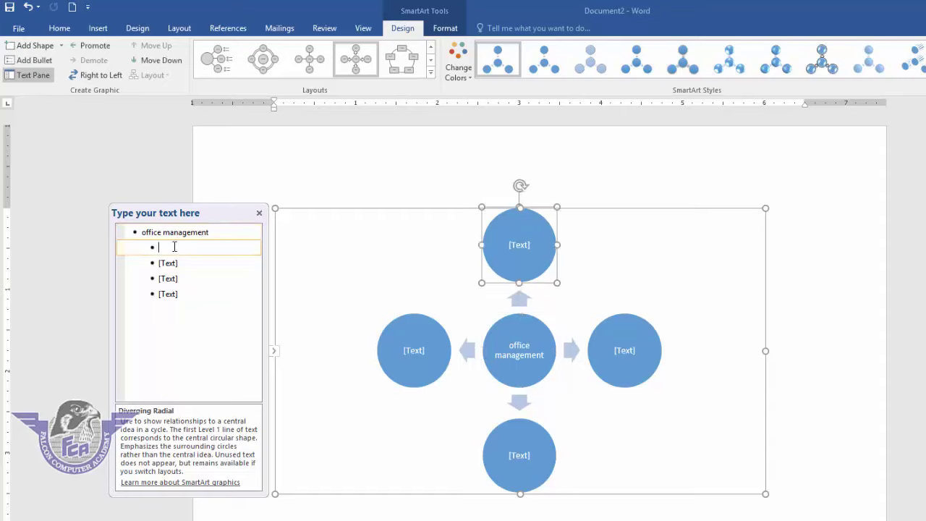
{"action": "type", "text": "word"}
Step: Label the next circles excel, power point and typing, then add formulas and instllation circles
{"action": "key", "text": "Down"}
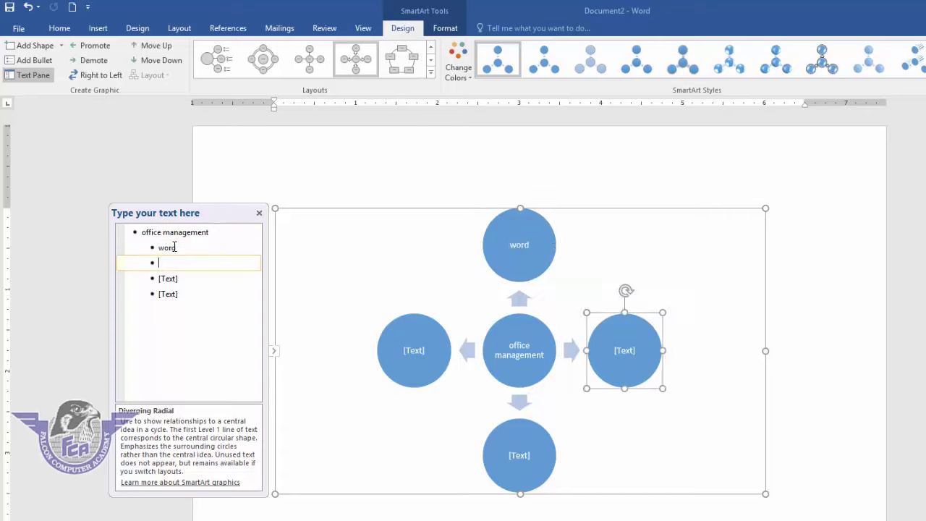
{"action": "type", "text": "excel"}
{"action": "key", "text": "Down"}
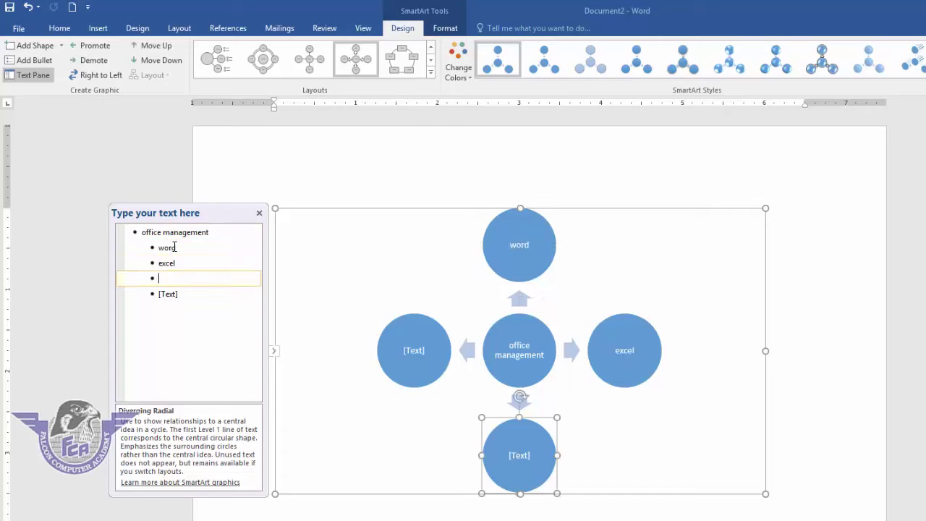
{"action": "type", "text": "power point"}
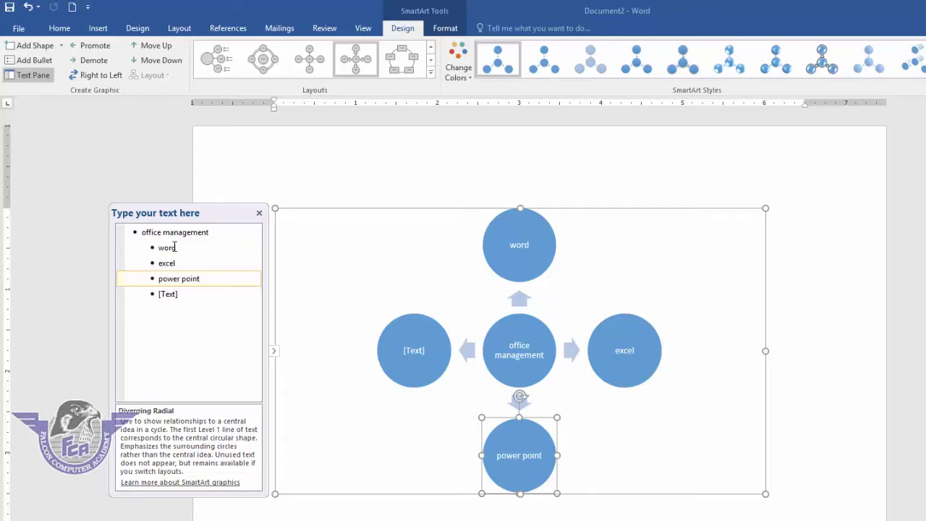
{"action": "key", "text": "Down"}
{"action": "type", "text": "typ"}
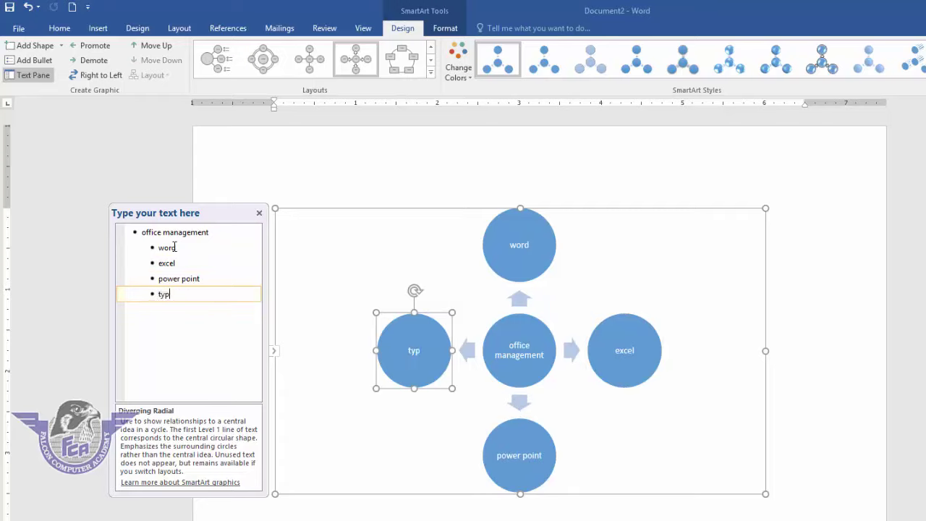
{"action": "type", "text": "ing"}
{"action": "key", "text": "Return"}
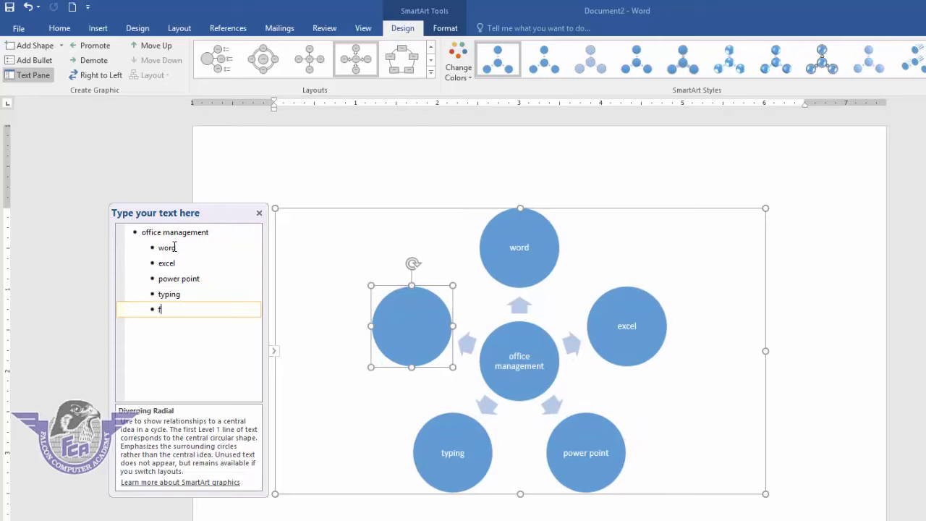
{"action": "type", "text": "ormula"}
{"action": "type", "text": "s"}
{"action": "key", "text": "Return"}
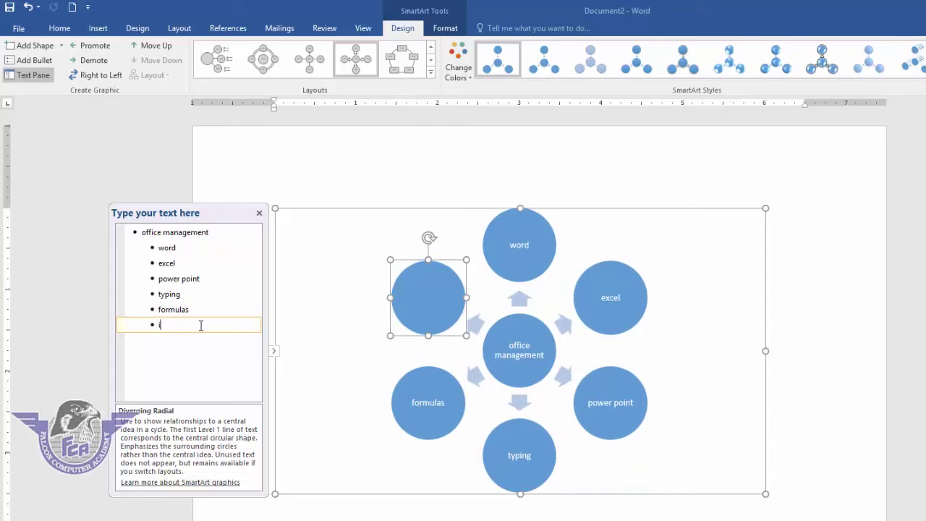
{"action": "type", "text": "instllation"}
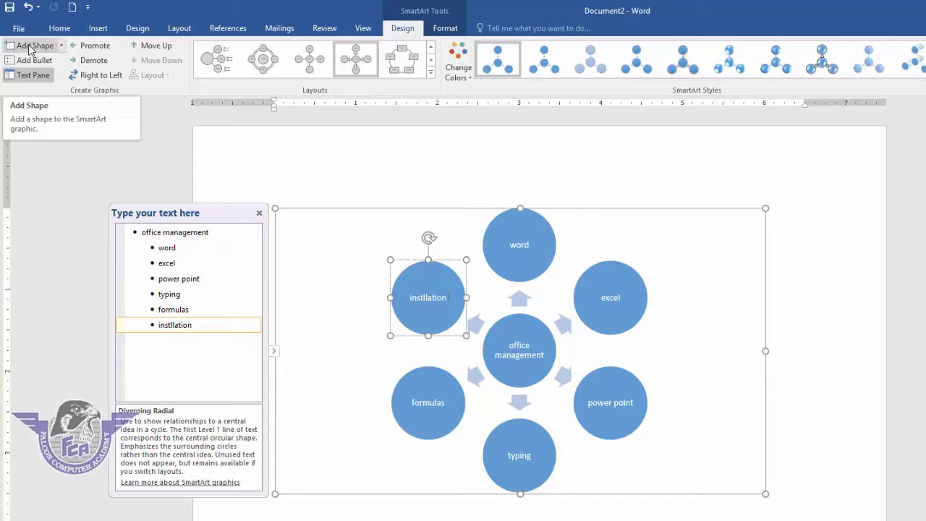
Step: Add a new circle after instllation and label it 'urdu typing'
{"action": "left_click", "coordinate": [420, 336]}
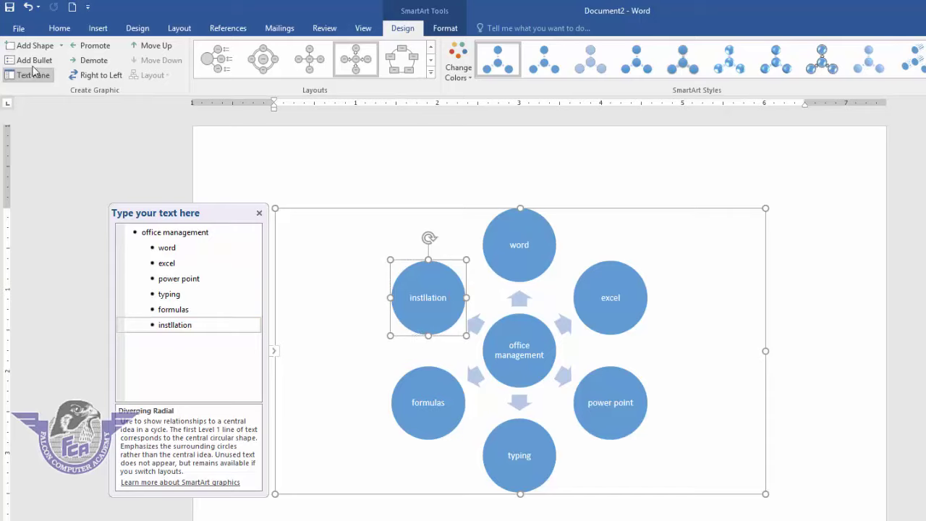
{"action": "left_click", "coordinate": [62, 45]}
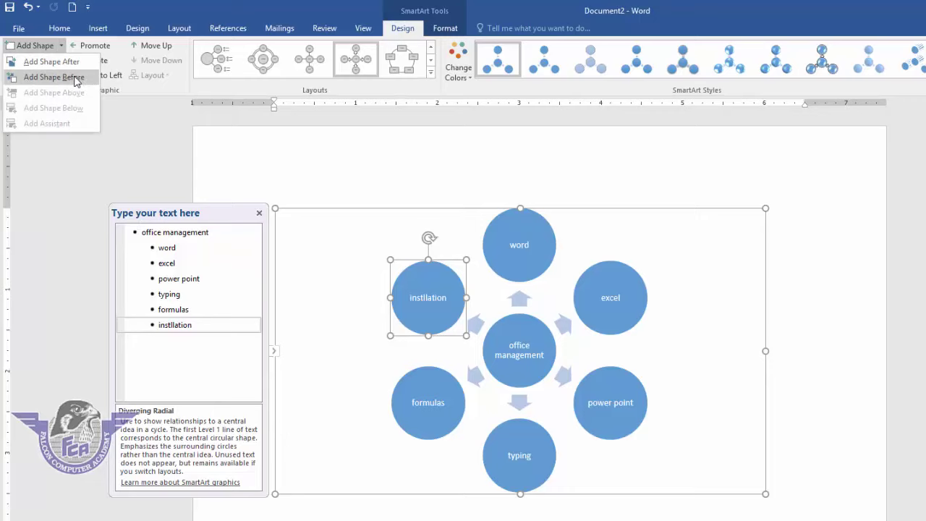
{"action": "left_click", "coordinate": [51, 62]}
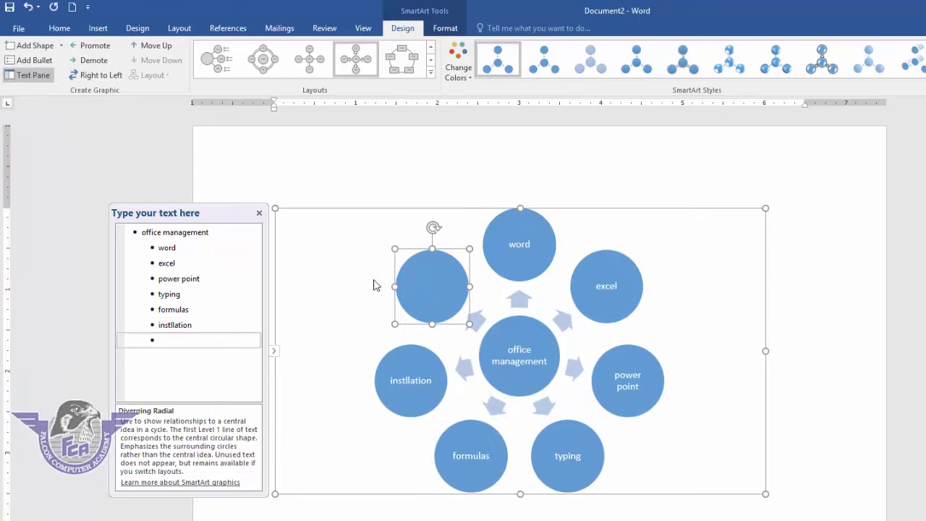
{"action": "left_click", "coordinate": [177, 339]}
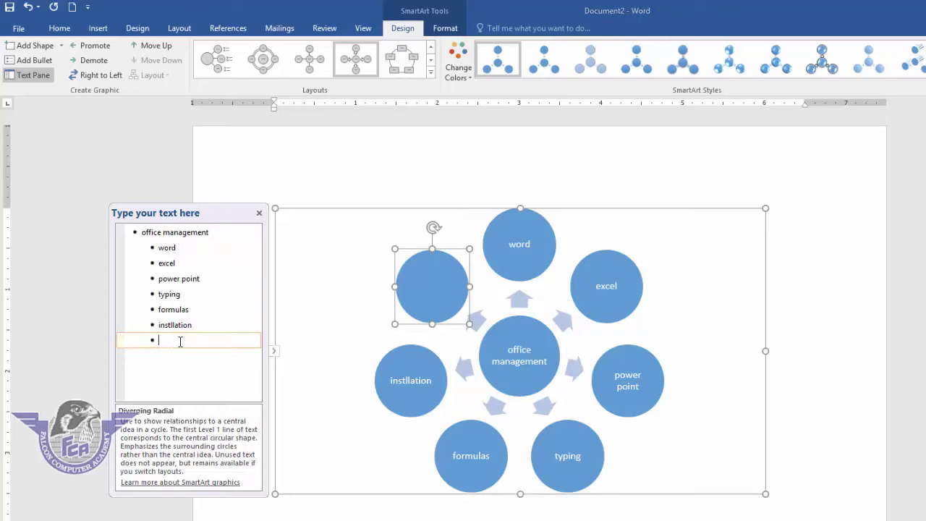
{"action": "type", "text": "urdu t"}
{"action": "type", "text": "yping"}
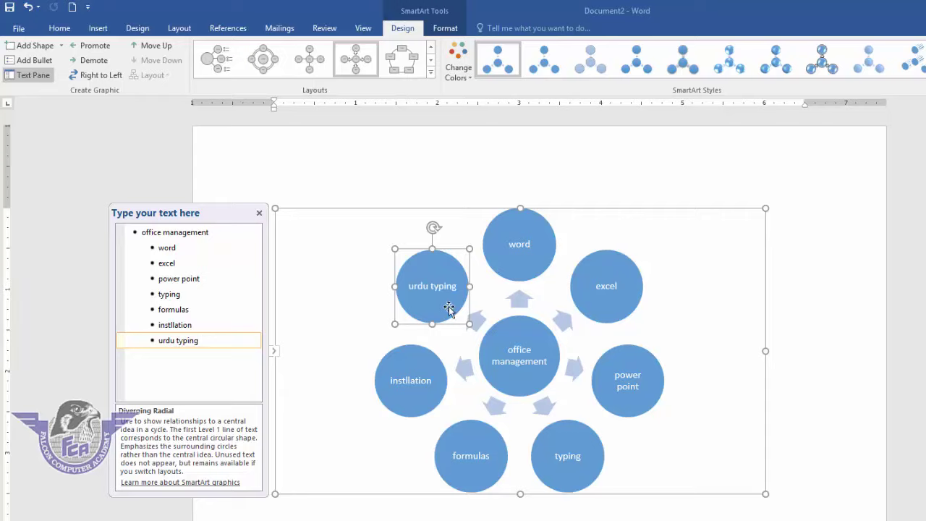
{"action": "left_click", "coordinate": [435, 359]}
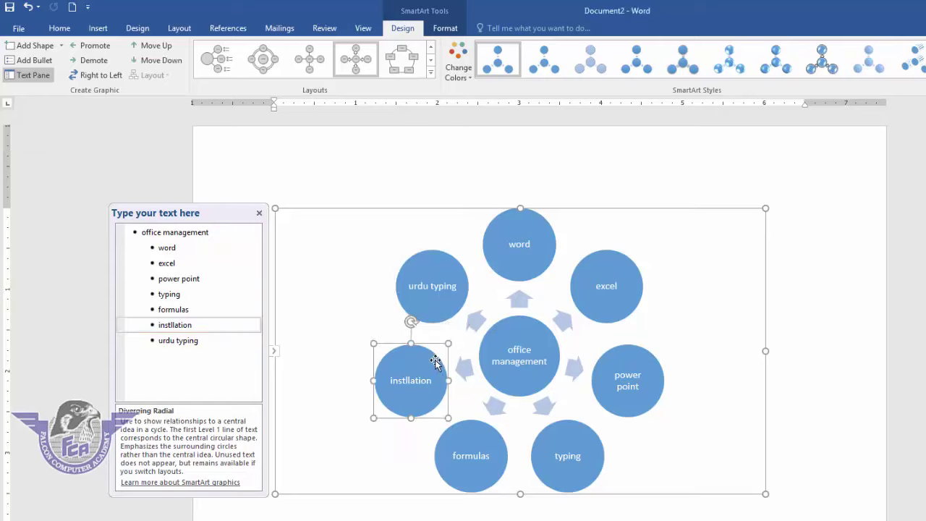
Step: Add sub-bullets 'windows' and 'softwares' under instllation, then close the Text Pane
{"action": "left_click", "coordinate": [23, 62]}
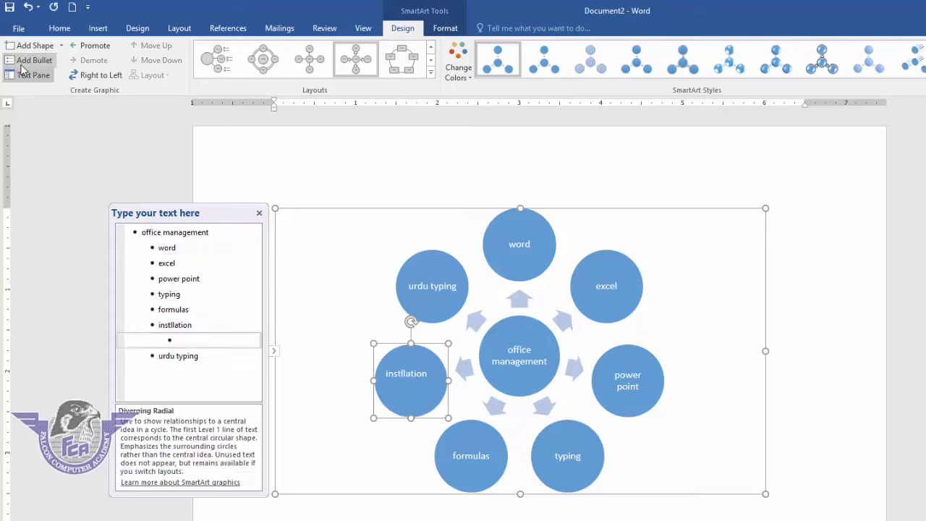
{"action": "type", "text": "windows"}
{"action": "key", "text": "Return"}
{"action": "type", "text": "softwares"}
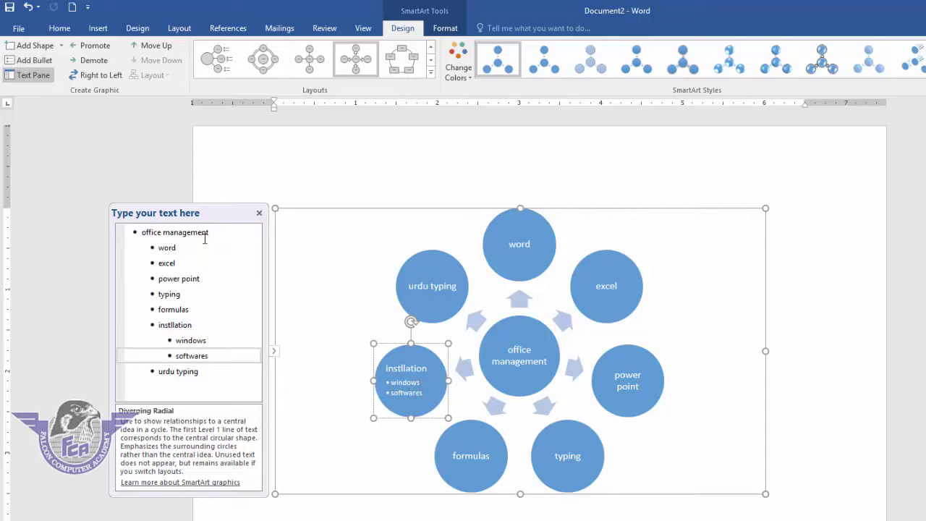
{"action": "left_click", "coordinate": [259, 213]}
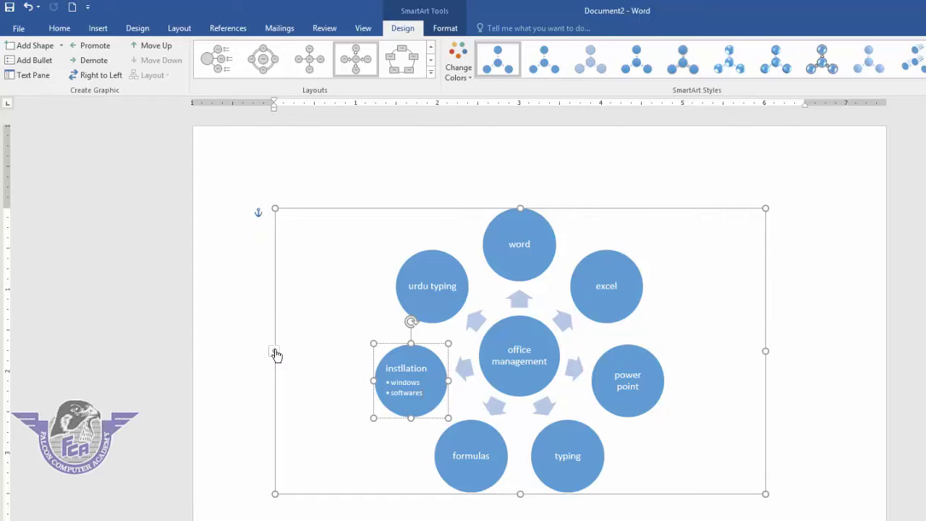
{"action": "left_click", "coordinate": [20, 76]}
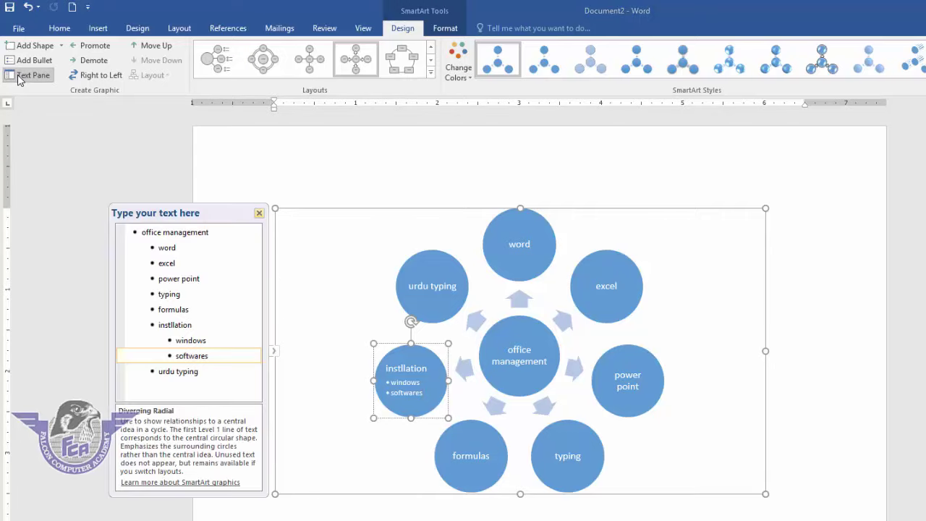
{"action": "left_click", "coordinate": [21, 77]}
{"action": "left_click", "coordinate": [20, 76]}
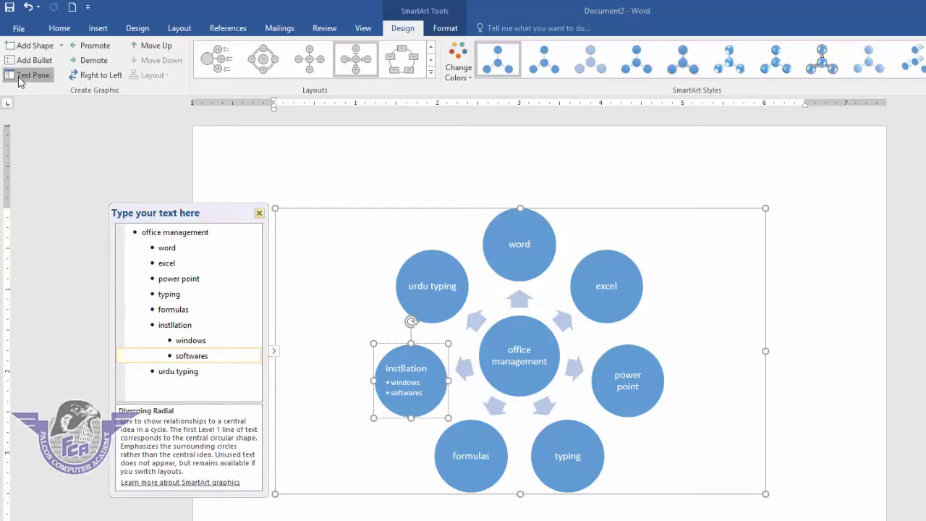
{"action": "left_click", "coordinate": [21, 77]}
{"action": "left_click", "coordinate": [21, 77]}
{"action": "left_click", "coordinate": [20, 76]}
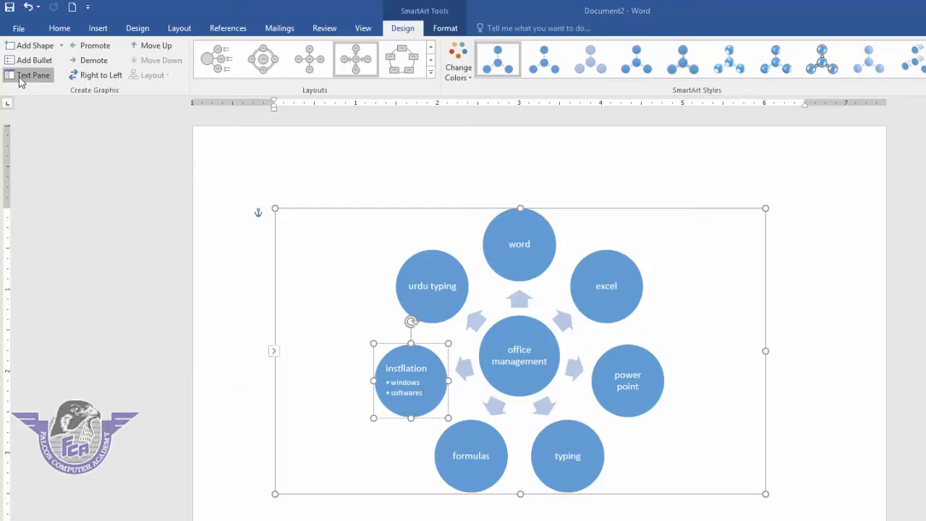
{"action": "left_click", "coordinate": [20, 77]}
{"action": "left_click", "coordinate": [228, 297]}
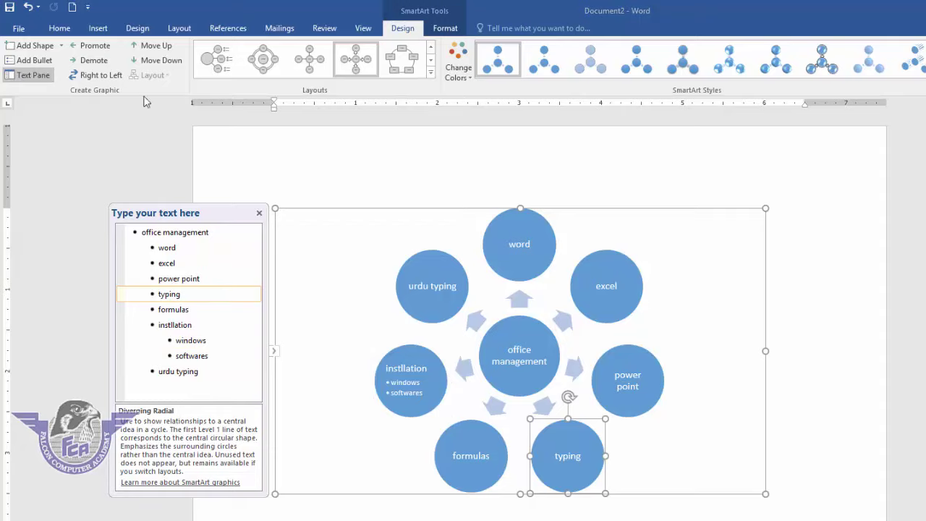
{"action": "left_click", "coordinate": [99, 51]}
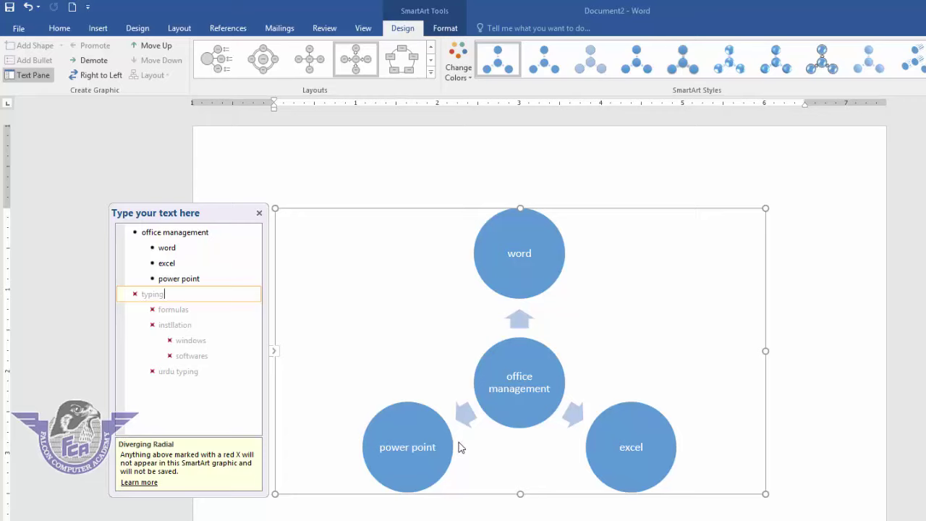
{"action": "left_click", "coordinate": [92, 61]}
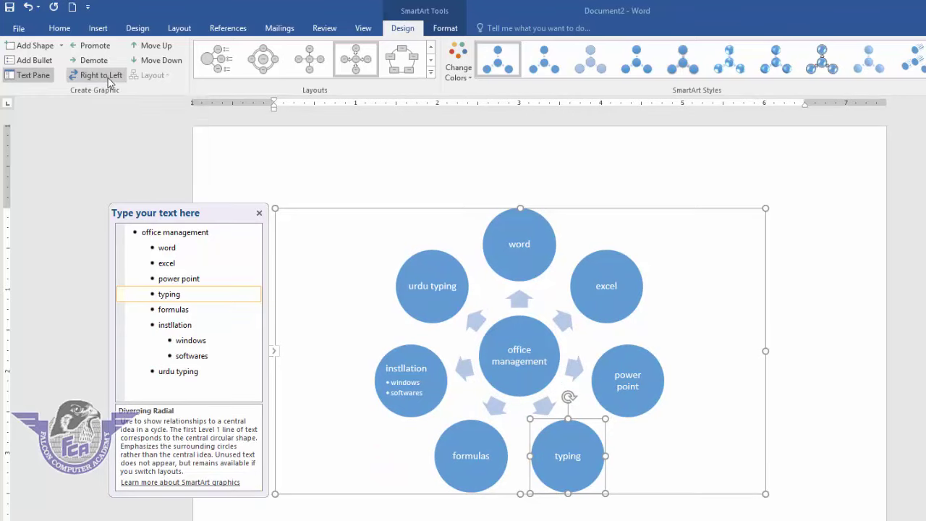
{"action": "left_click", "coordinate": [108, 80]}
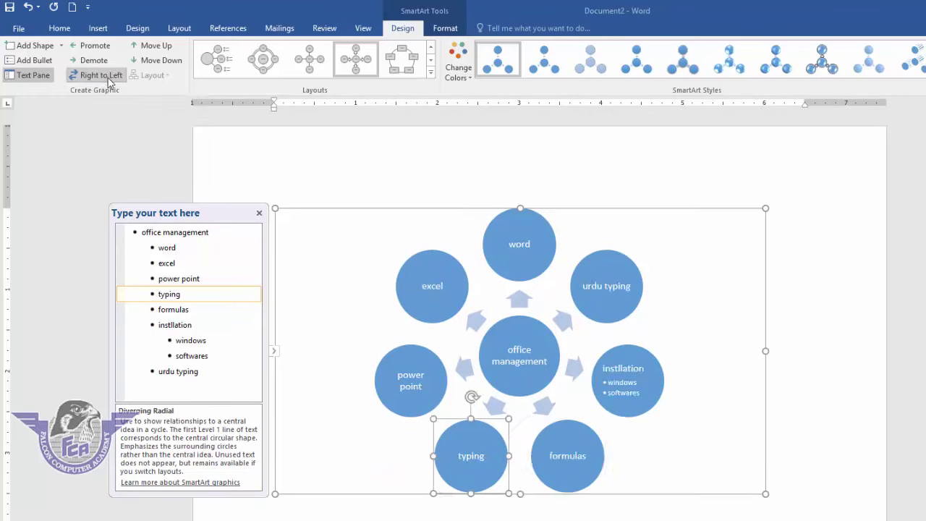
{"action": "left_click", "coordinate": [109, 80]}
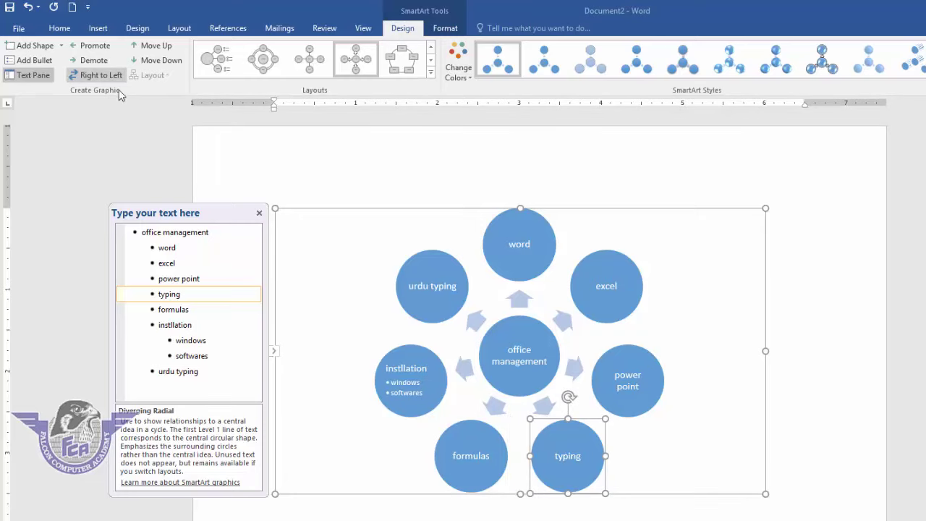
{"action": "left_click", "coordinate": [424, 322]}
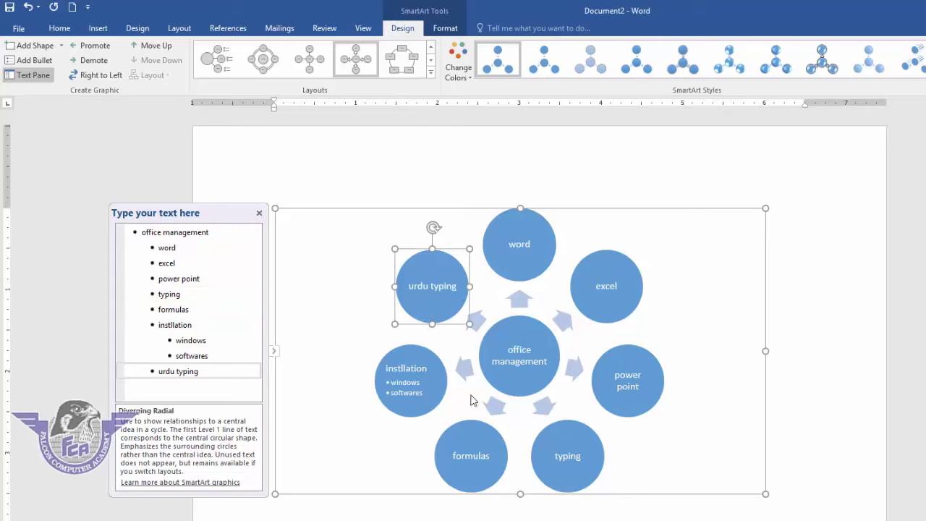
Step: Use Move Up to bring 'urdu typing' ahead of 'word' into the diagram's top circle
{"action": "left_click", "coordinate": [163, 46]}
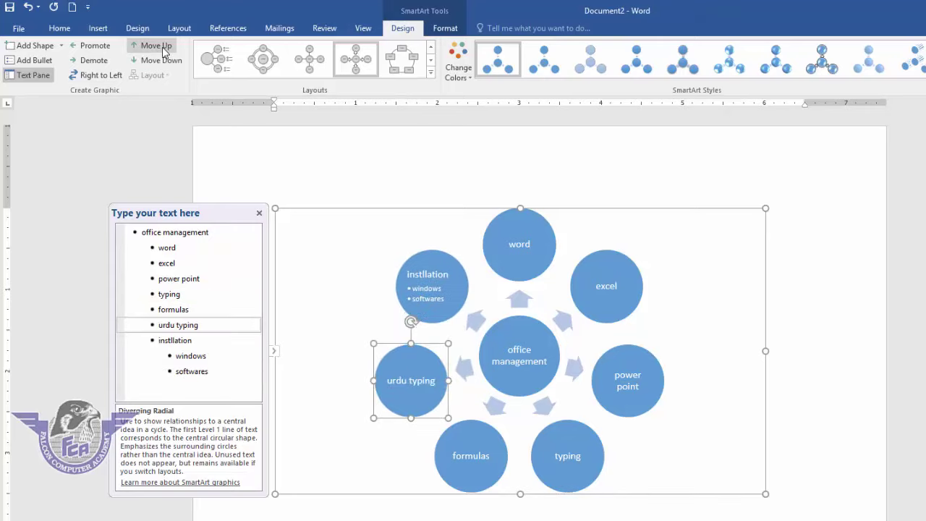
{"action": "left_click", "coordinate": [163, 46]}
{"action": "left_click", "coordinate": [162, 47]}
{"action": "left_click", "coordinate": [163, 47]}
{"action": "left_click", "coordinate": [163, 47]}
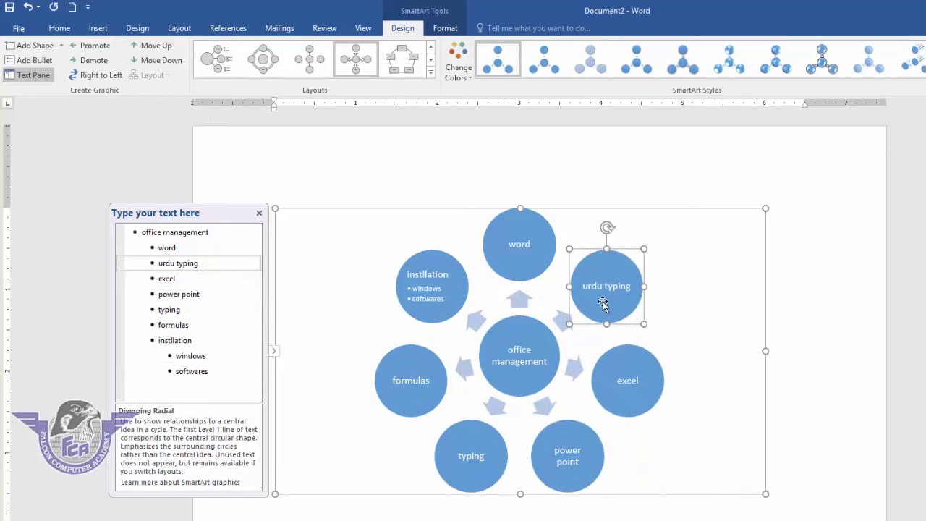
{"action": "left_click", "coordinate": [147, 62]}
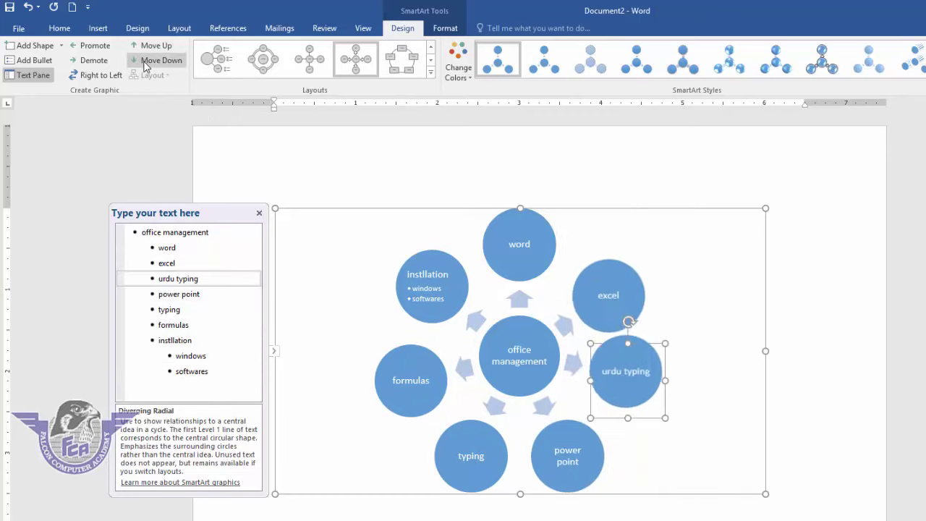
{"action": "left_click", "coordinate": [148, 47]}
{"action": "left_click", "coordinate": [148, 48]}
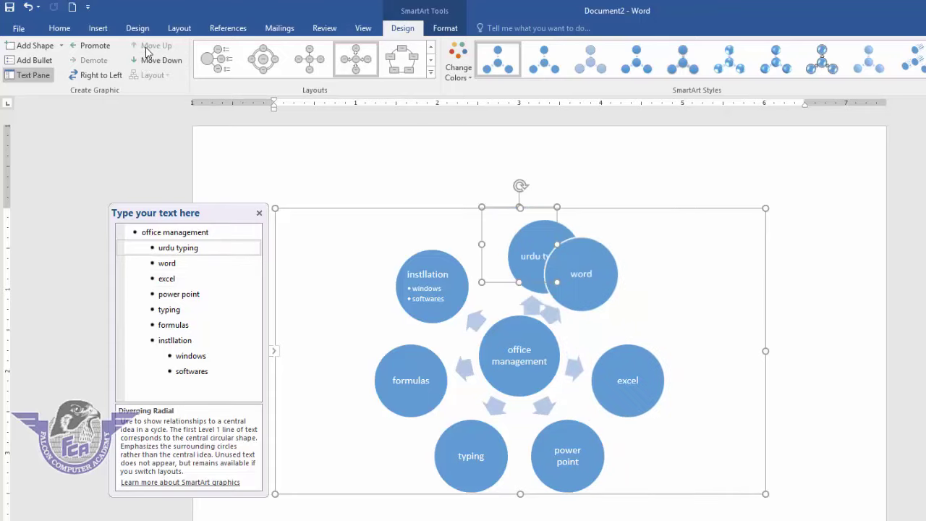
{"action": "left_click", "coordinate": [391, 206]}
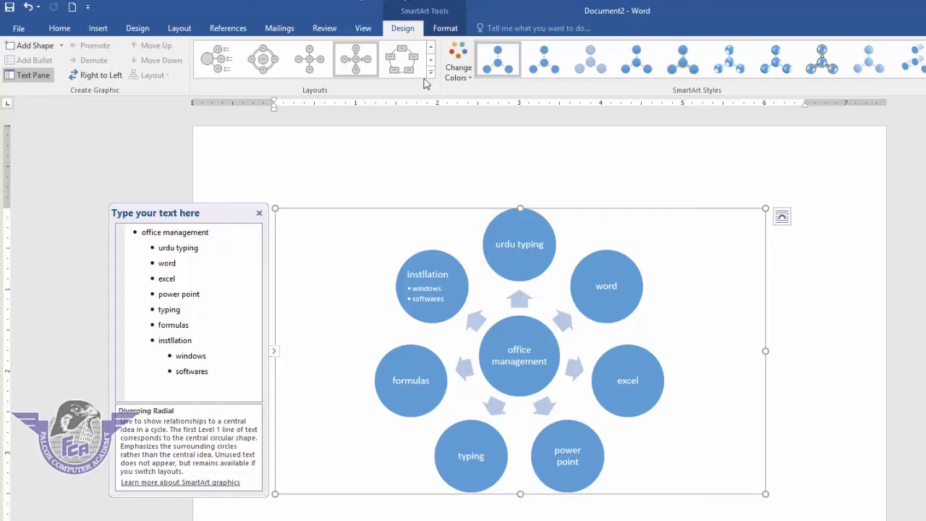
Step: Apply the Converging Radial layout, the Colorful orange-brown colour scheme and the 4th glossy SmartArt style
{"action": "left_click", "coordinate": [429, 73]}
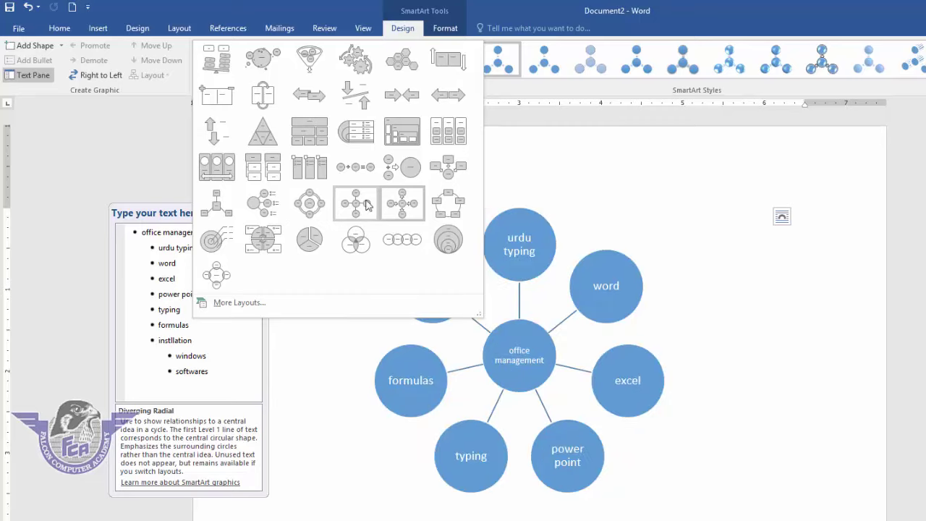
{"action": "left_click", "coordinate": [444, 173]}
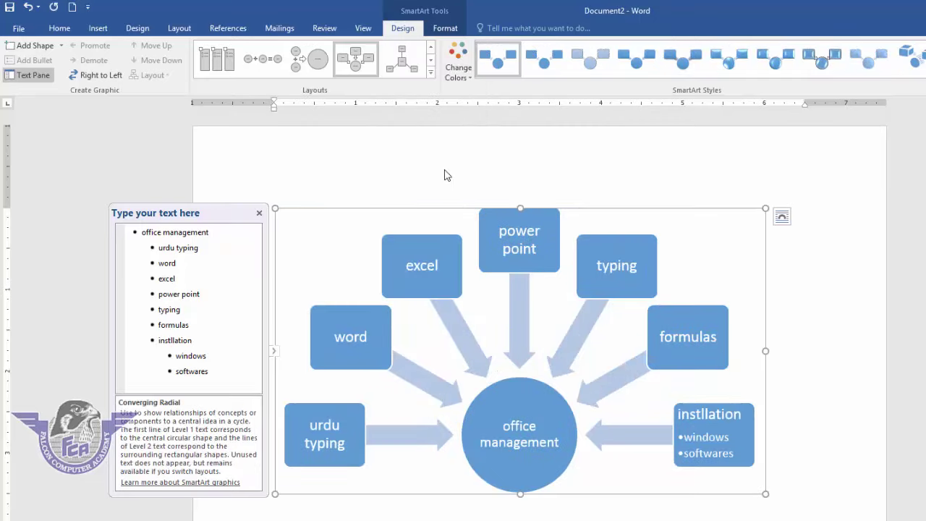
{"action": "left_click", "coordinate": [468, 74]}
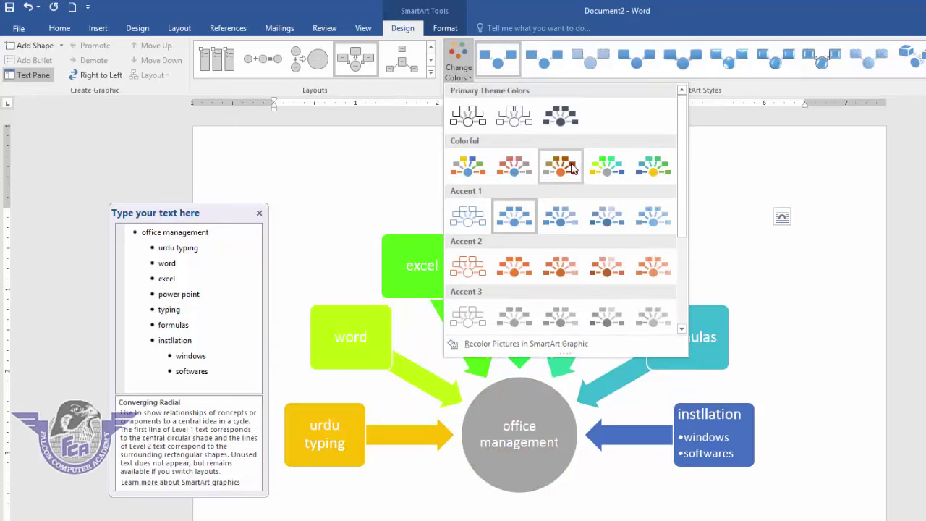
{"action": "left_click", "coordinate": [570, 167]}
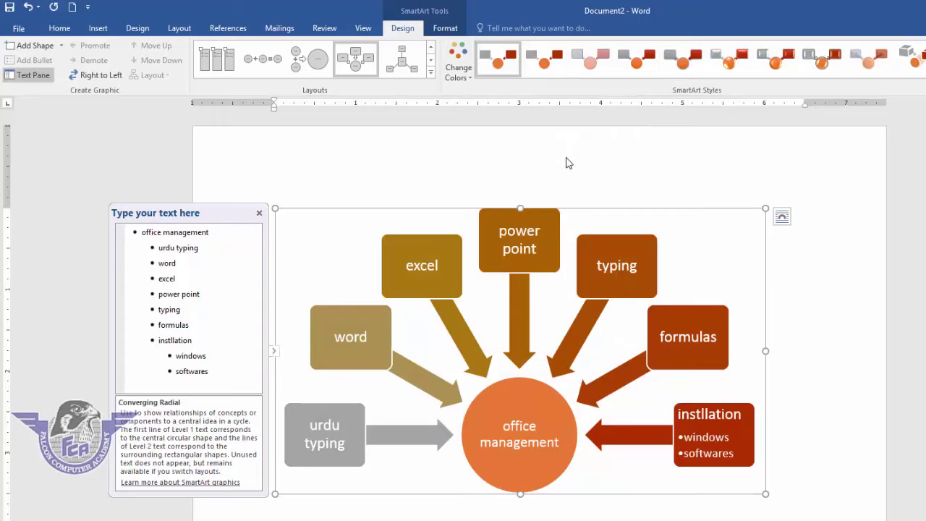
{"action": "left_click", "coordinate": [648, 64]}
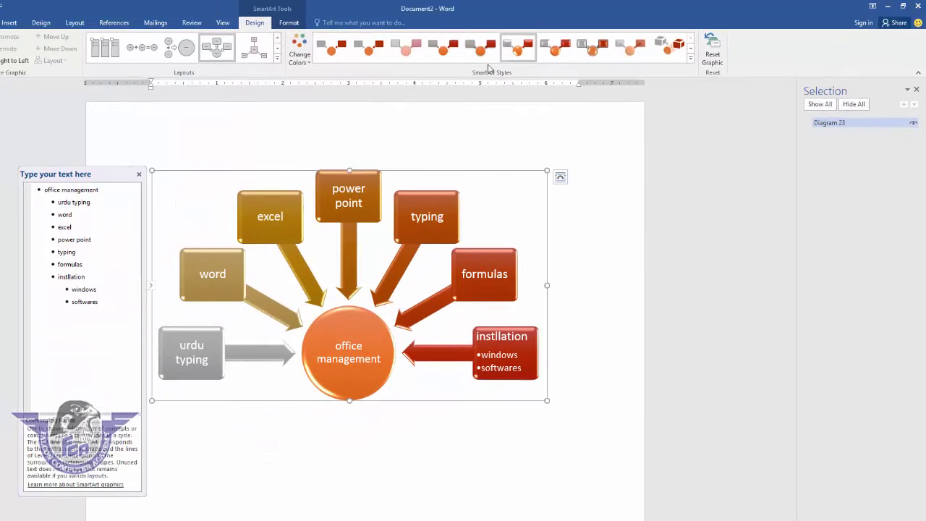
Step: Drag the typing, formulas and PowerPoint/Excel shapes around, then reset the graphic to its plain blue default
{"action": "left_click", "coordinate": [415, 199]}
{"action": "mouse_move", "coordinate": [415, 199]}
{"action": "left_mouse_down"}
{"action": "mouse_move", "coordinate": [501, 247]}
{"action": "mouse_move", "coordinate": [486, 316]}
{"action": "left_mouse_up"}
{"action": "left_click_drag", "start_coordinate": [511, 359], "coordinate": [426, 307]}
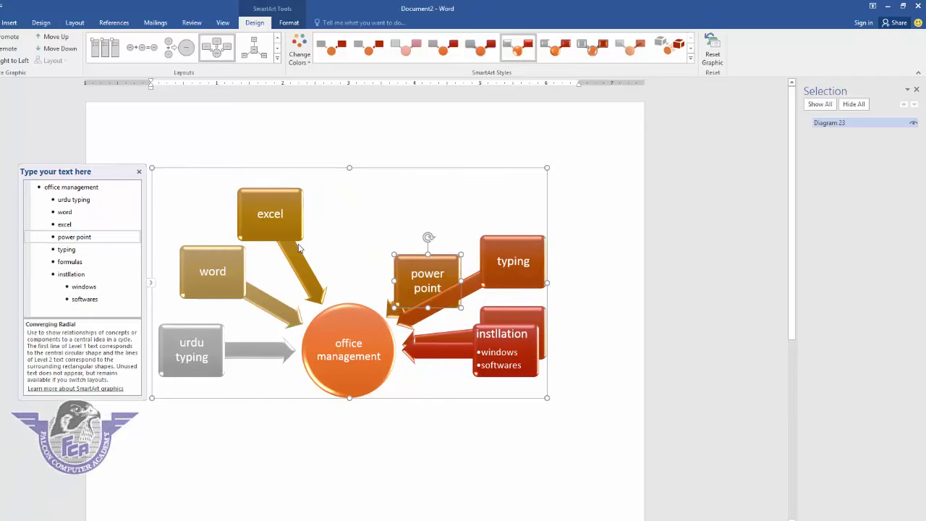
{"action": "mouse_move", "coordinate": [290, 233]}
{"action": "left_mouse_down"}
{"action": "mouse_move", "coordinate": [382, 246]}
{"action": "mouse_move", "coordinate": [471, 182]}
{"action": "left_mouse_up"}
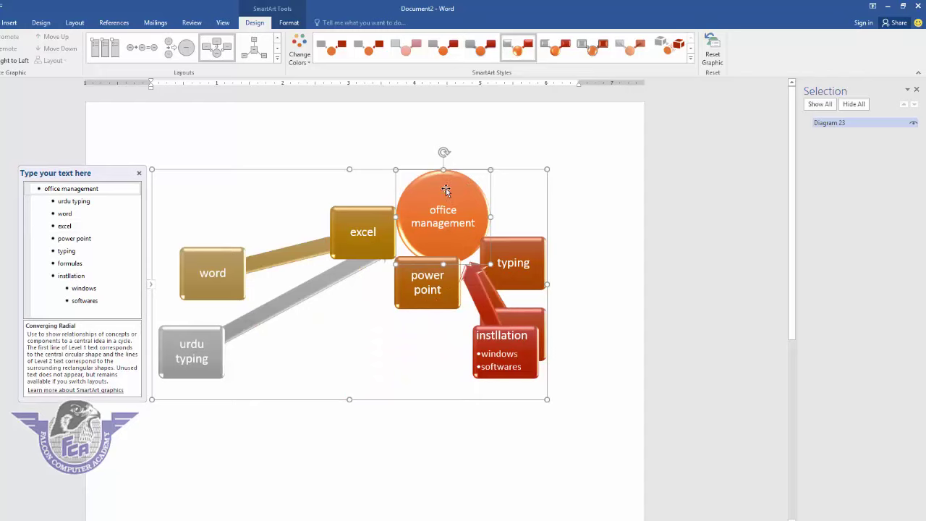
{"action": "left_click", "coordinate": [713, 57]}
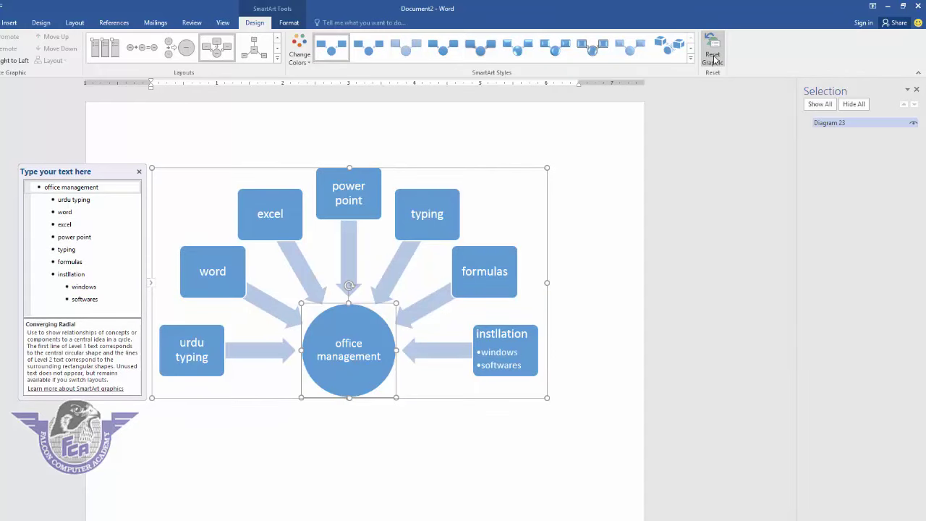
{"action": "mouse_move", "coordinate": [570, 128]}
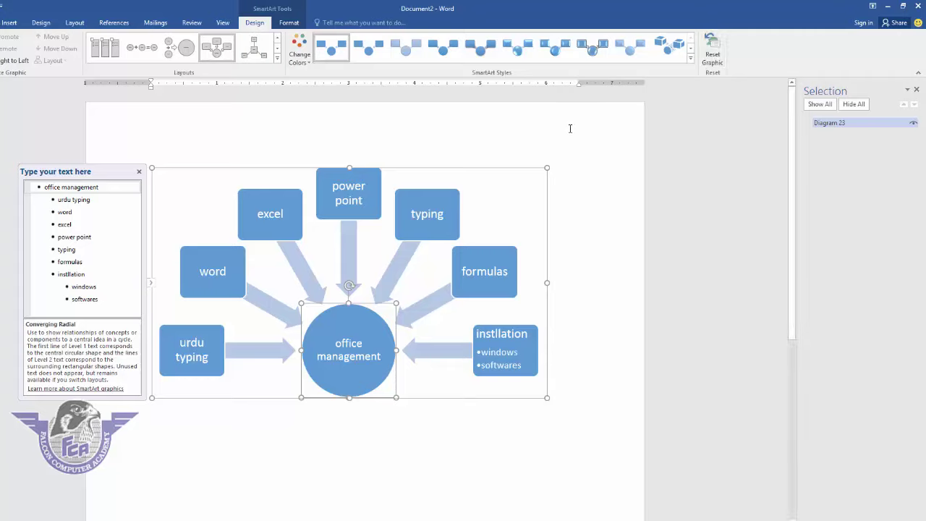
{"action": "left_click", "coordinate": [529, 156]}
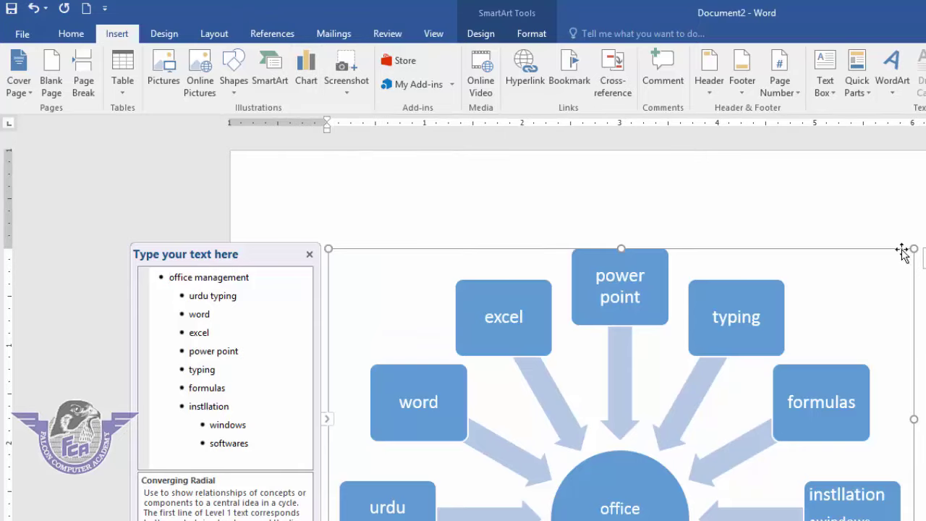
Step: Delete the SmartArt diagram and insert a Stacked Column chart with its sample data
{"action": "key", "text": "Delete"}
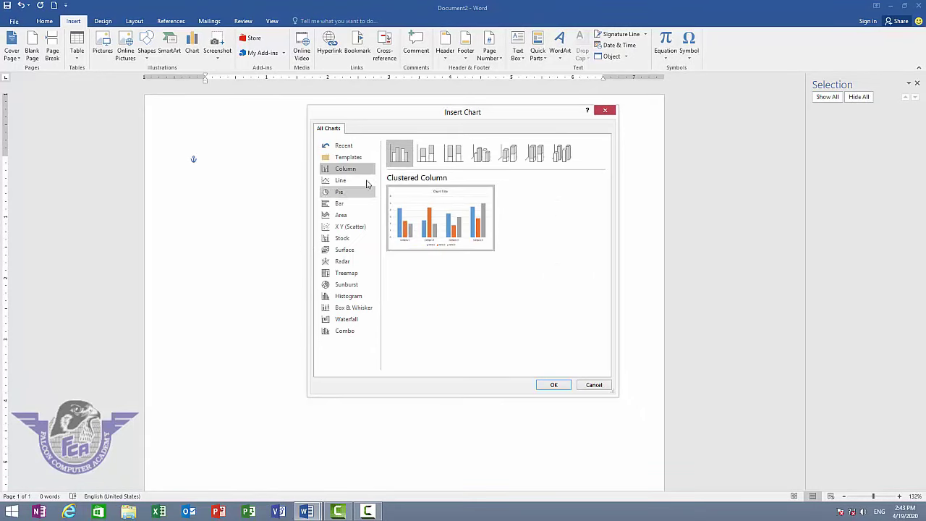
{"action": "left_click", "coordinate": [429, 161]}
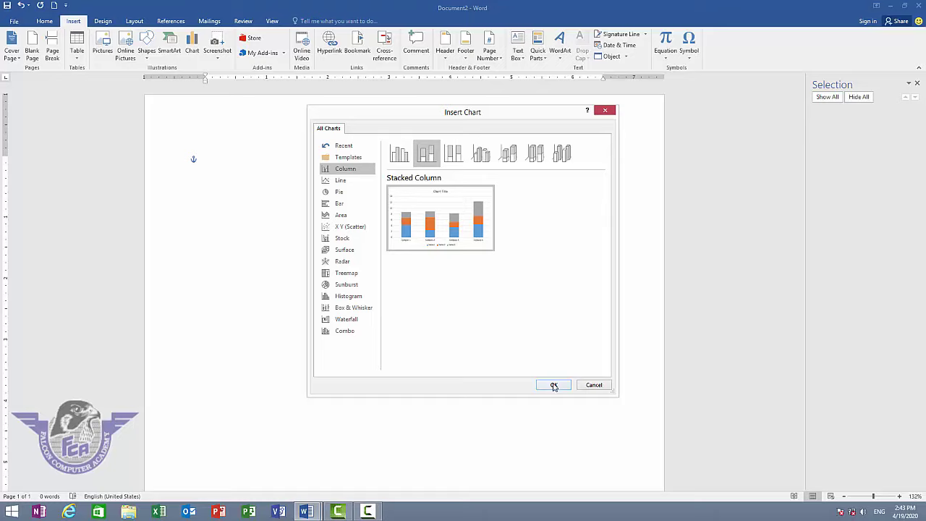
{"action": "left_click", "coordinate": [553, 386]}
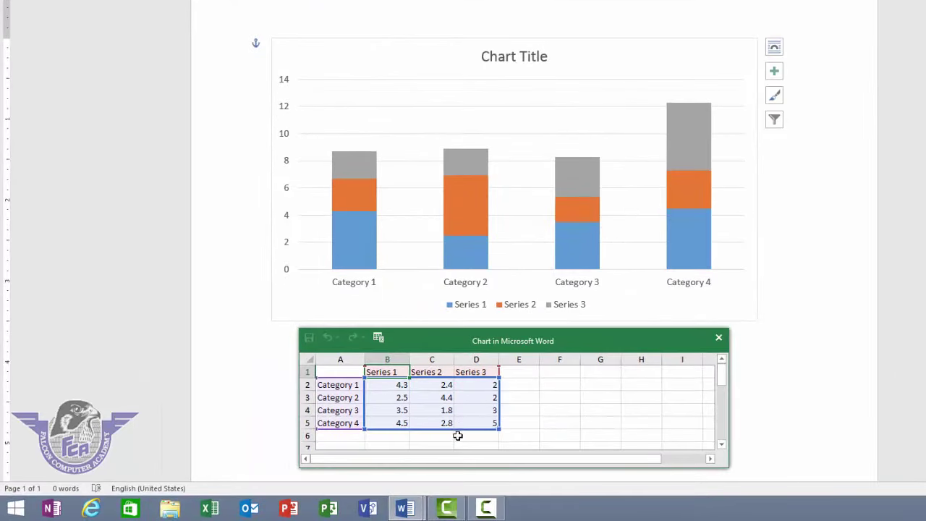
Step: Clear the chart's sample data and enter the headers 'name' and 'marks'
{"action": "left_click", "coordinate": [476, 432]}
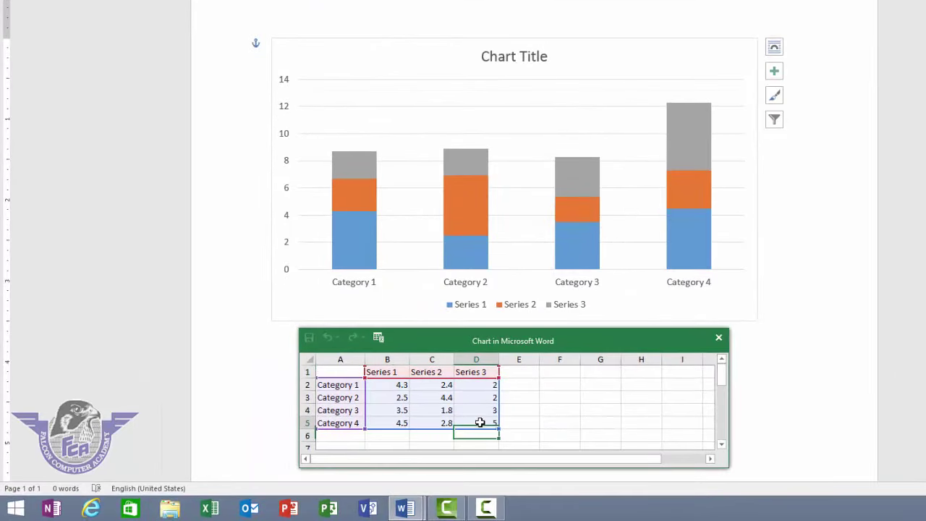
{"action": "left_click_drag", "start_coordinate": [477, 423], "coordinate": [343, 372]}
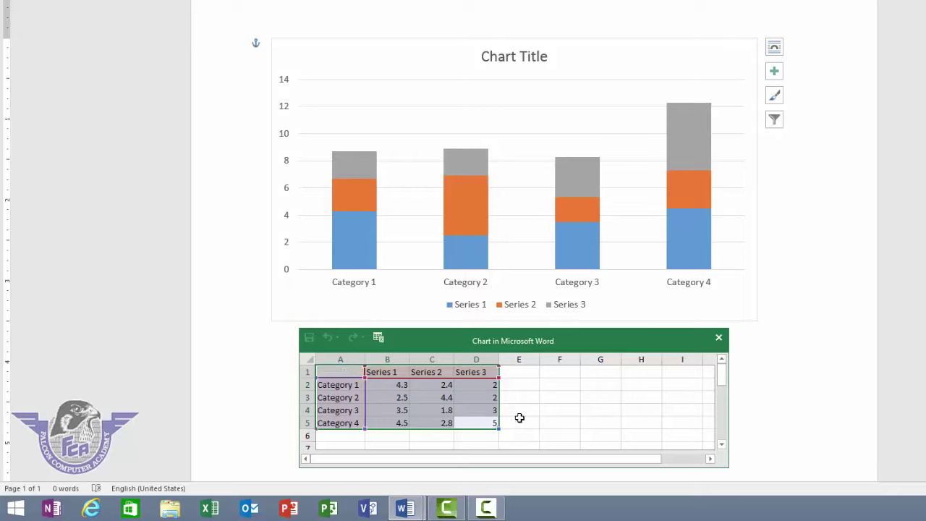
{"action": "key", "text": "Delete"}
{"action": "left_click", "coordinate": [341, 371]}
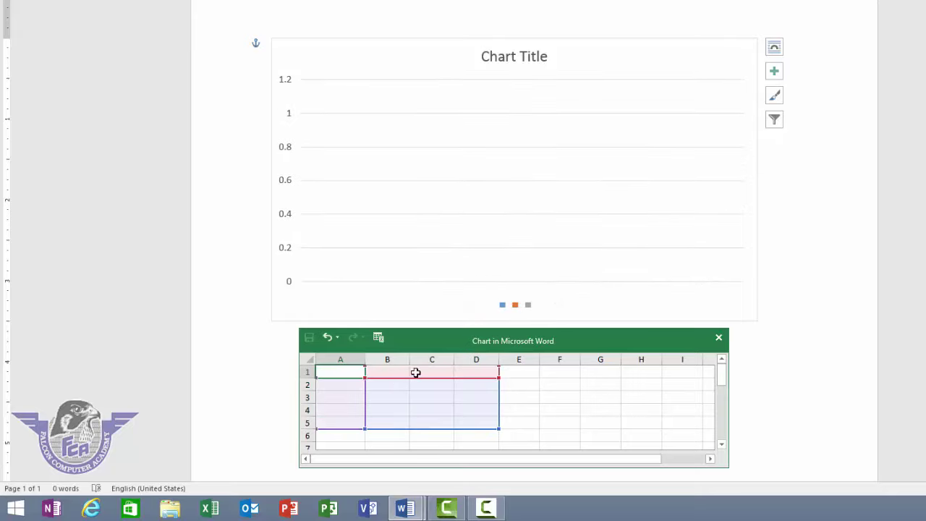
{"action": "left_click", "coordinate": [518, 435], "text": "shift"}
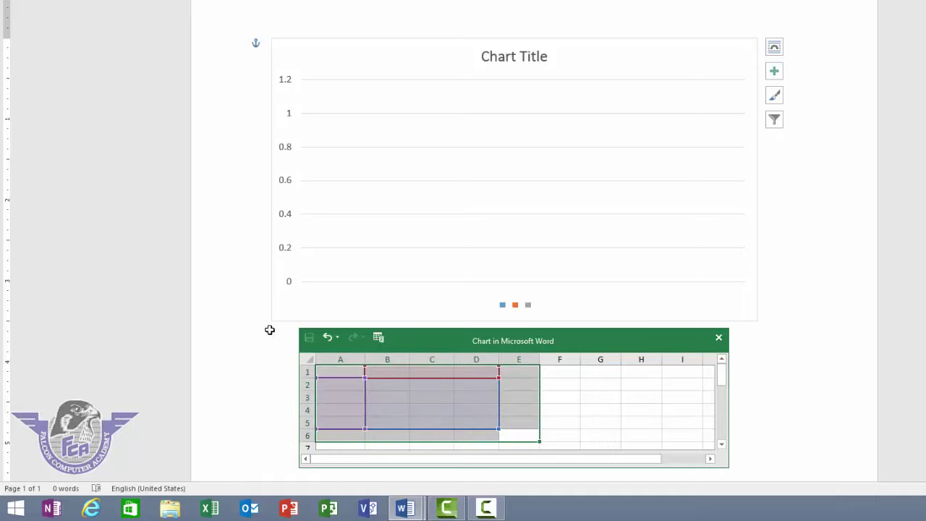
{"action": "left_click", "coordinate": [345, 371]}
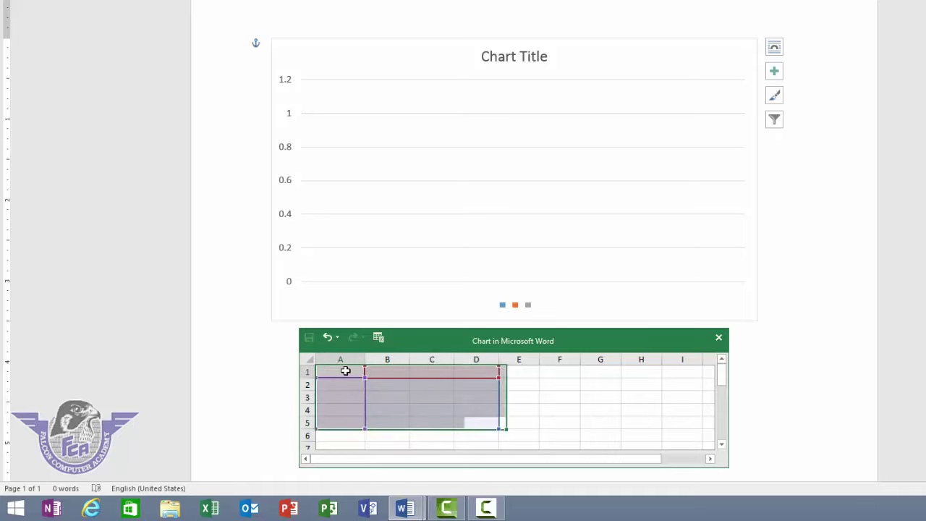
{"action": "left_click", "coordinate": [344, 370]}
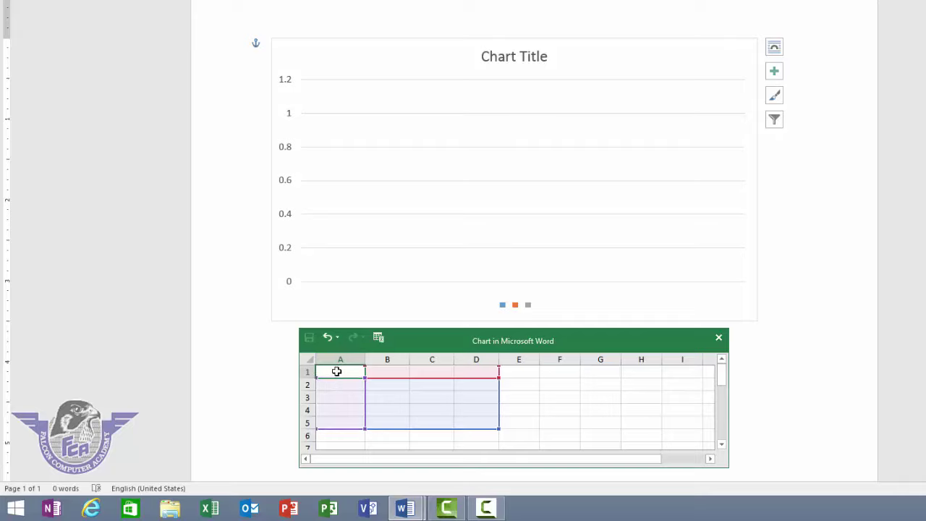
{"action": "type", "text": "name"}
{"action": "key", "text": "Tab"}
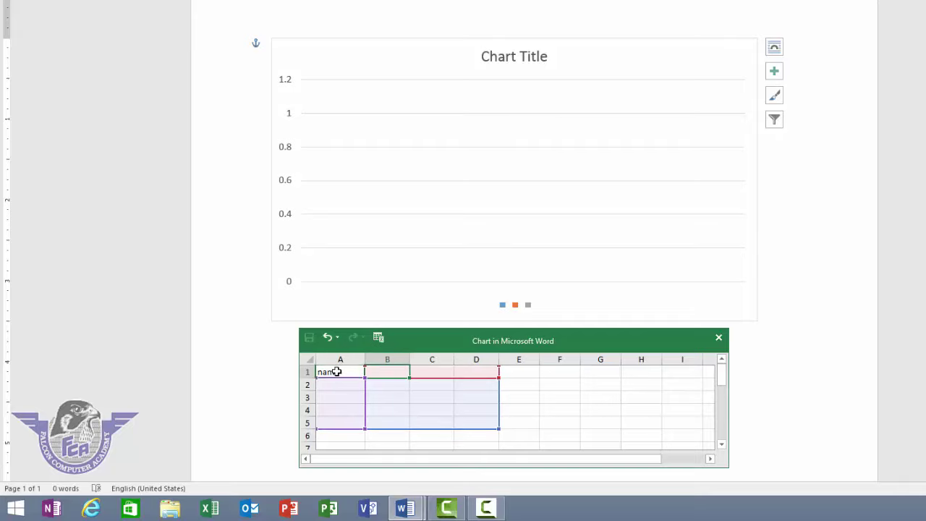
{"action": "type", "text": "marks"}
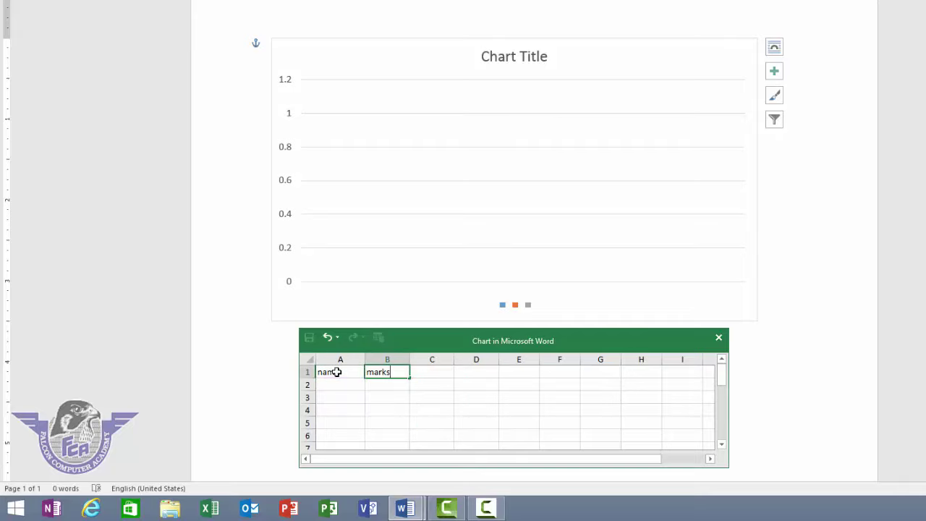
{"action": "key", "text": "Return"}
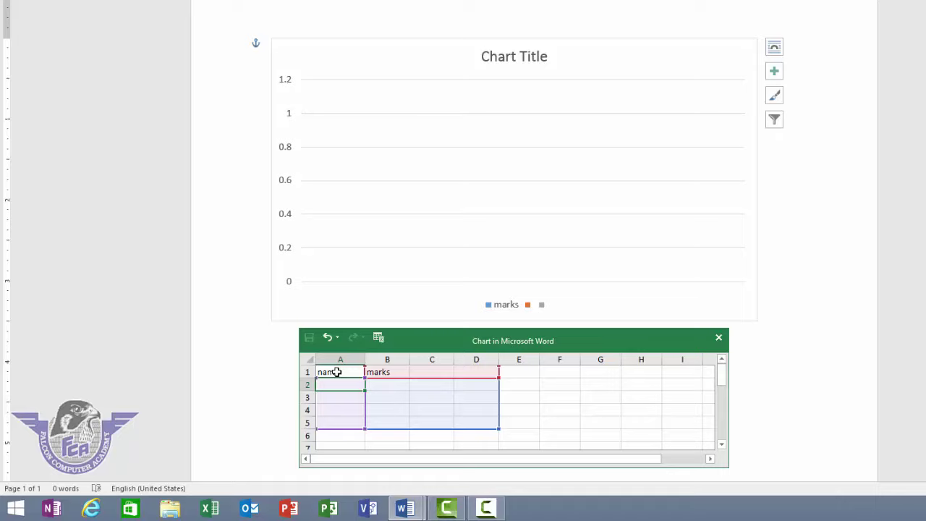
Step: Enter the names ali, zahid, umer and vijay as the chart categories
{"action": "type", "text": "ali"}
{"action": "key", "text": "Return"}
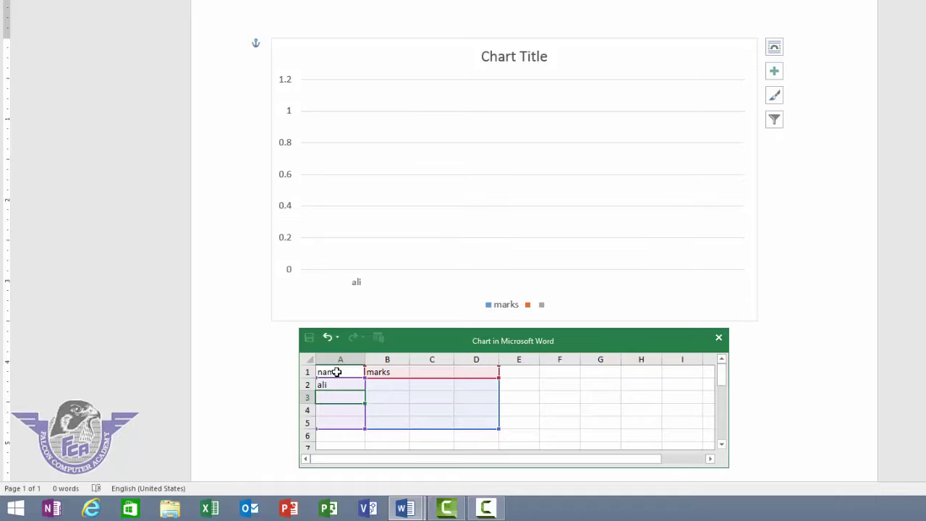
{"action": "type", "text": "zahid"}
{"action": "key", "text": "Return"}
{"action": "type", "text": "umer"}
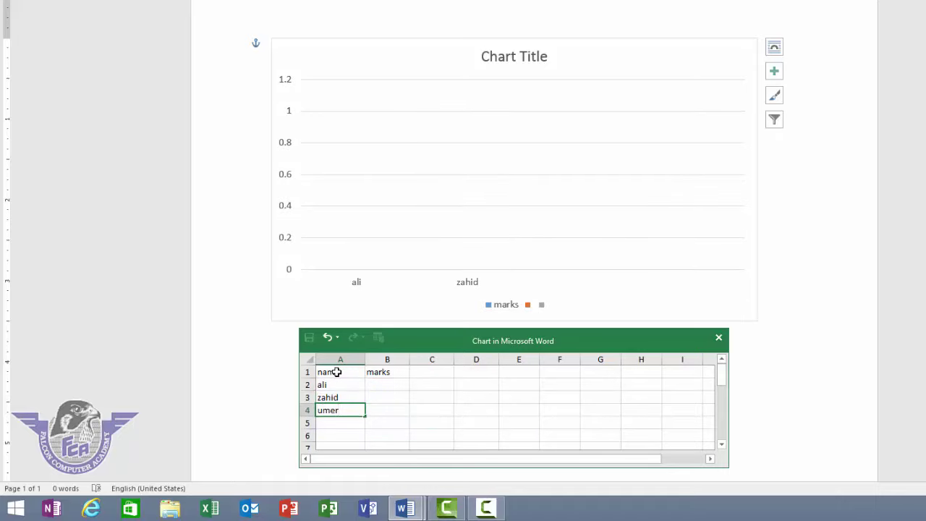
{"action": "key", "text": "Return"}
{"action": "type", "text": "vijay"}
{"action": "key", "text": "Return"}
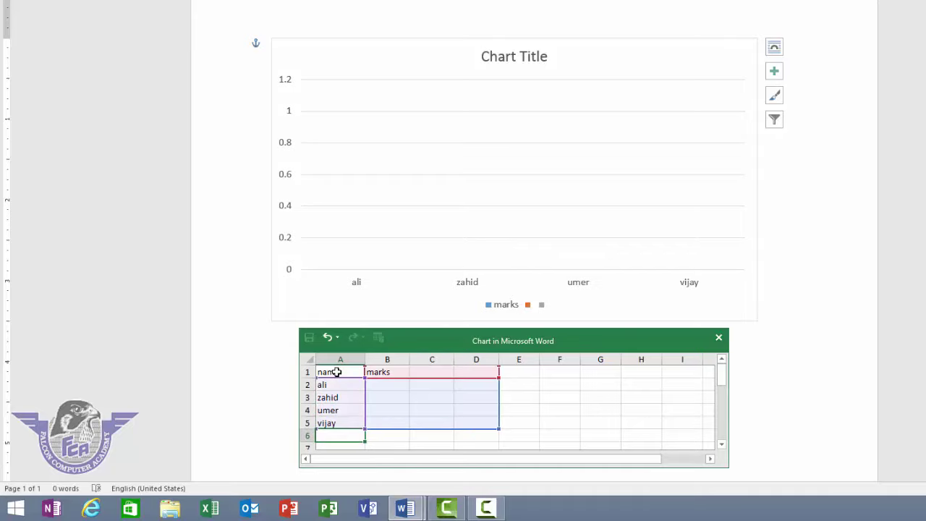
Step: Enter marks 85, 65, 63 and 75, then delete the chart from the page
{"action": "key", "text": "Right"}
{"action": "key", "text": "Up"}
{"action": "key", "text": "Up"}
{"action": "key", "text": "Up"}
{"action": "key", "text": "Up"}
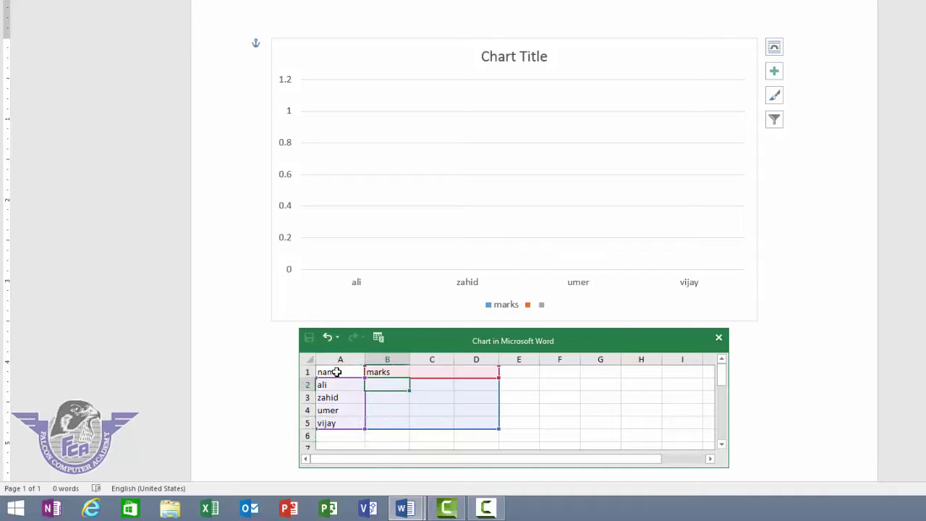
{"action": "type", "text": "85"}
{"action": "key", "text": "Tab"}
{"action": "type", "text": "6"}
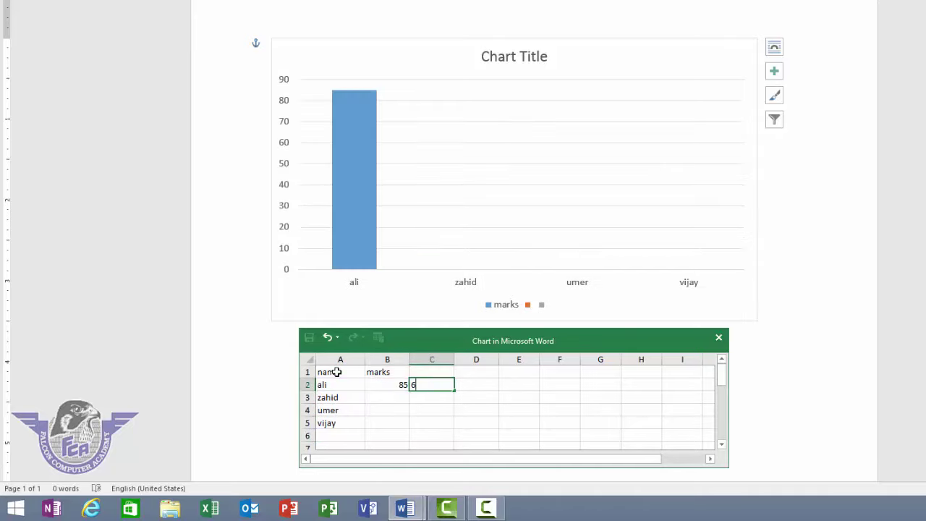
{"action": "key", "text": "Left"}
{"action": "key", "text": "Down"}
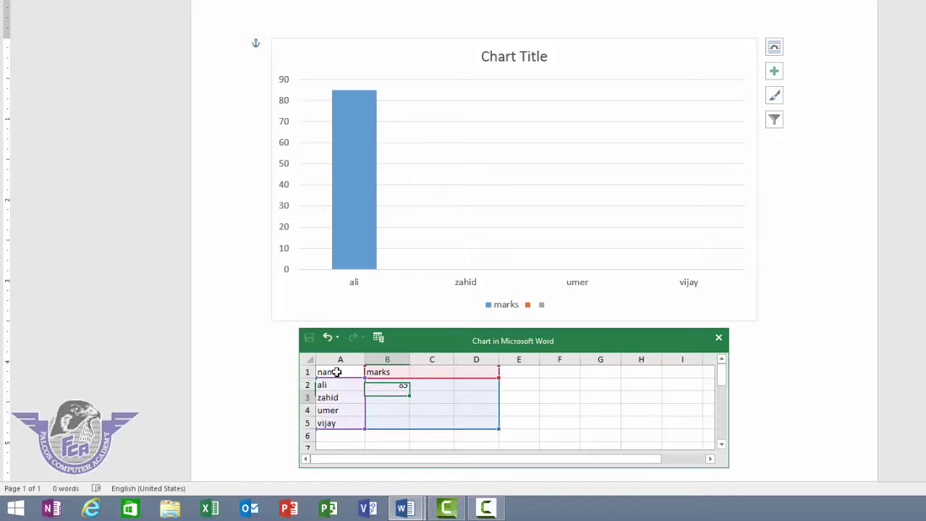
{"action": "type", "text": "65"}
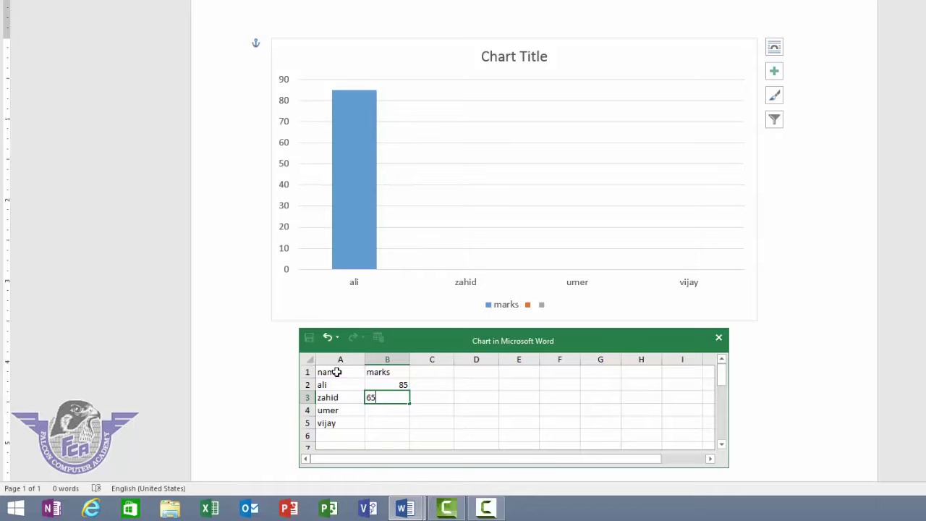
{"action": "key", "text": "Return"}
{"action": "type", "text": "63"}
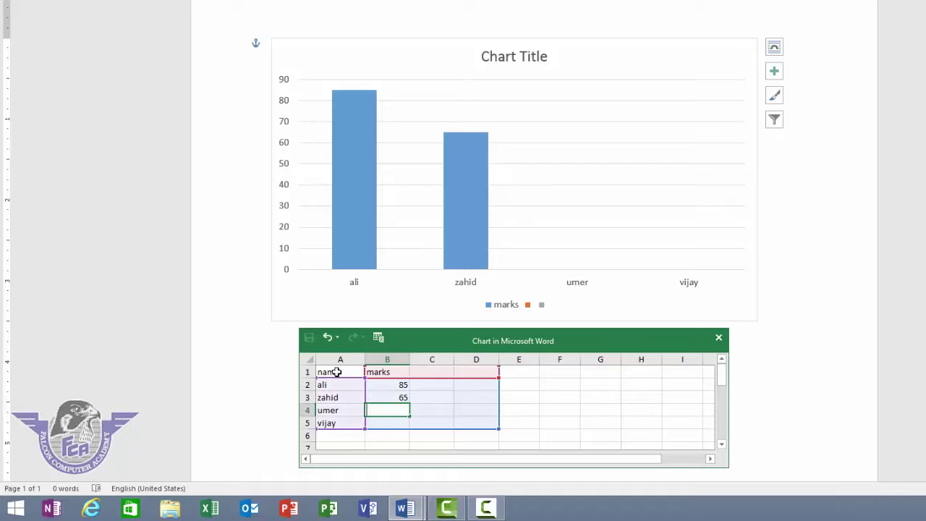
{"action": "key", "text": "Return"}
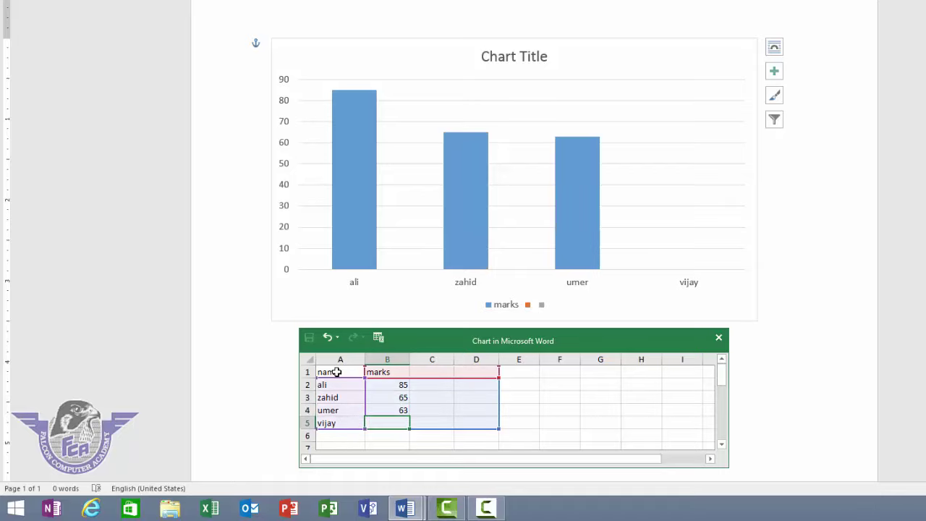
{"action": "type", "text": "75"}
{"action": "key", "text": "Return"}
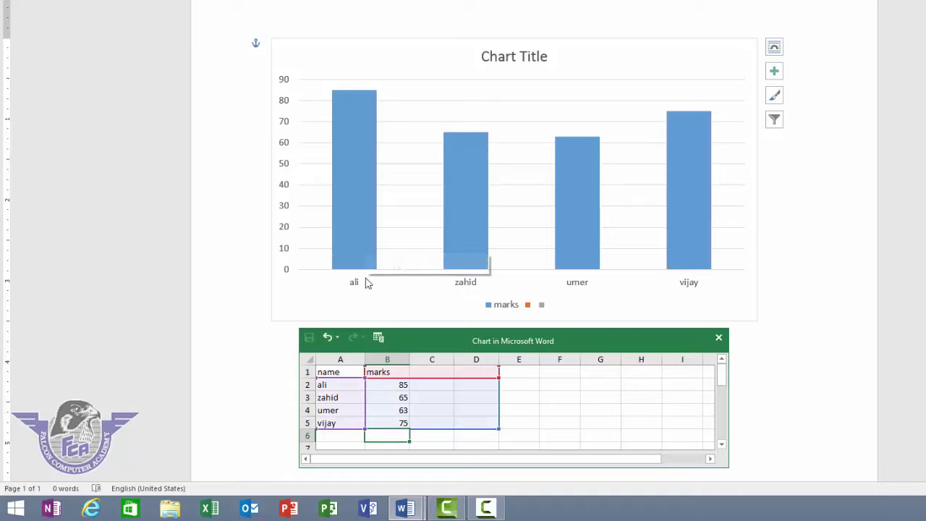
{"action": "mouse_move", "coordinate": [689, 190]}
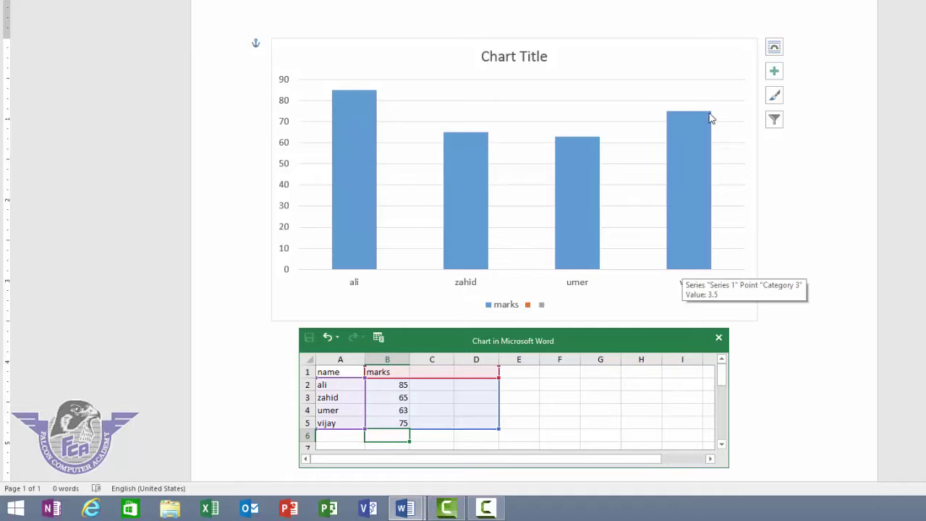
{"action": "left_click", "coordinate": [683, 45]}
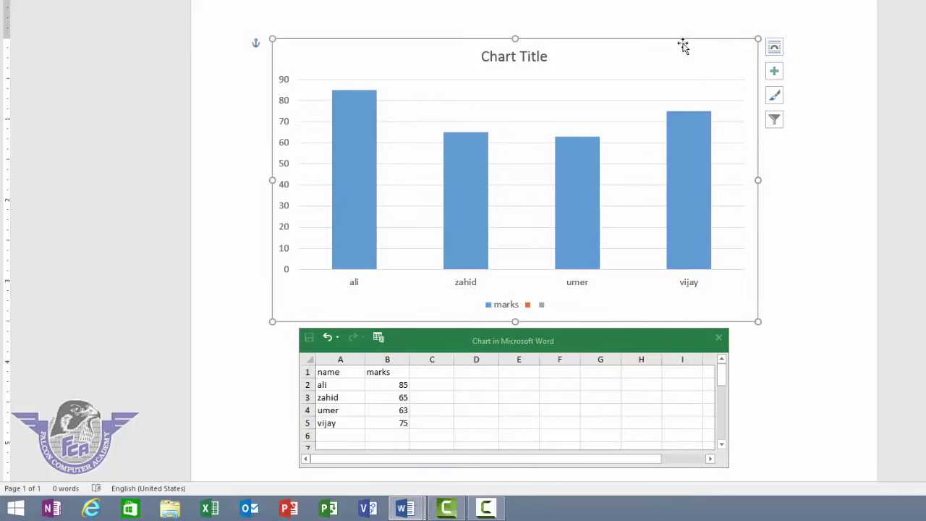
{"action": "key", "text": "Delete"}
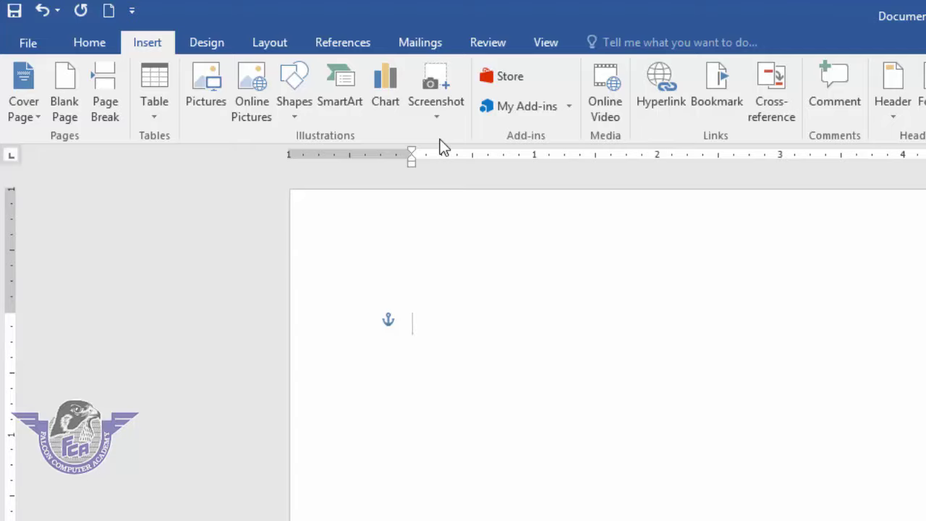
Step: Show the Screenshot dropdown listing Available Windows and Screen Clipping
{"action": "left_click", "coordinate": [432, 117]}
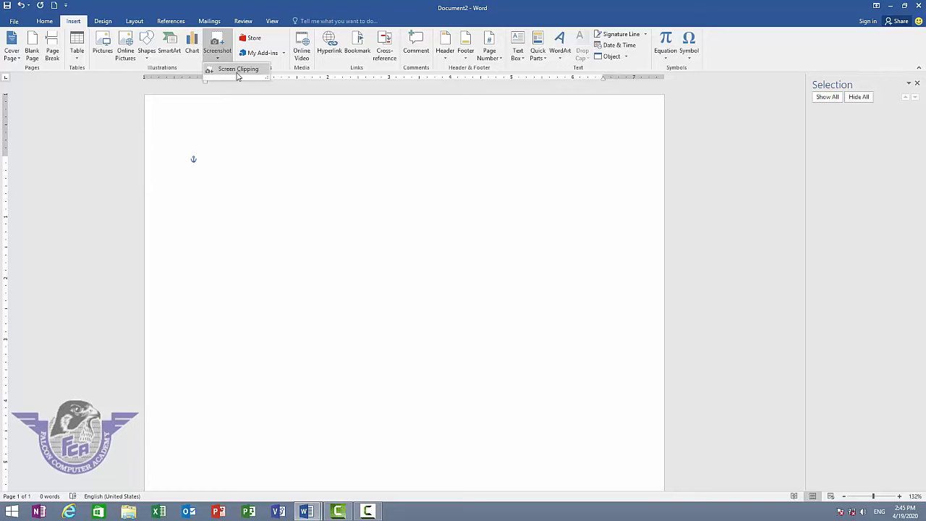
Step: Screen-clip the Falcon Computer Academy page from Document1 into the page, then delete the picture
{"action": "left_click", "coordinate": [238, 71]}
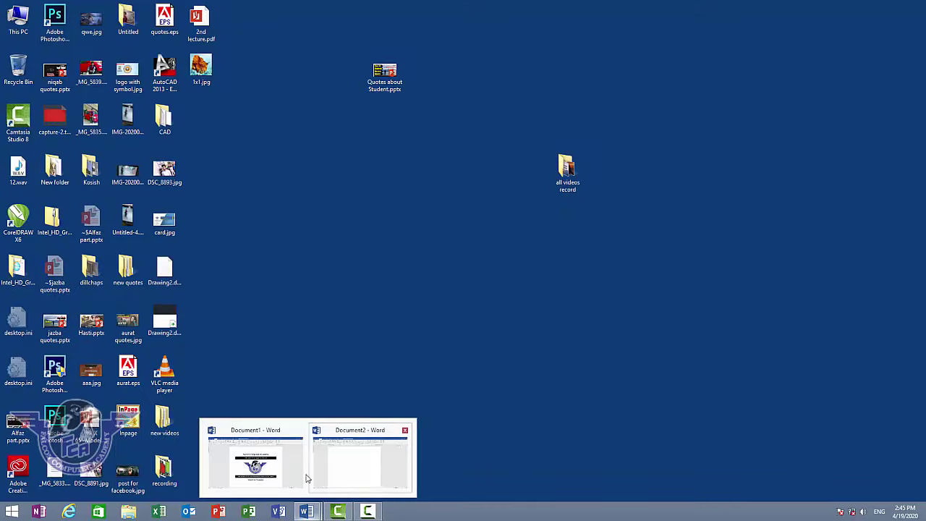
{"action": "left_click", "coordinate": [306, 477]}
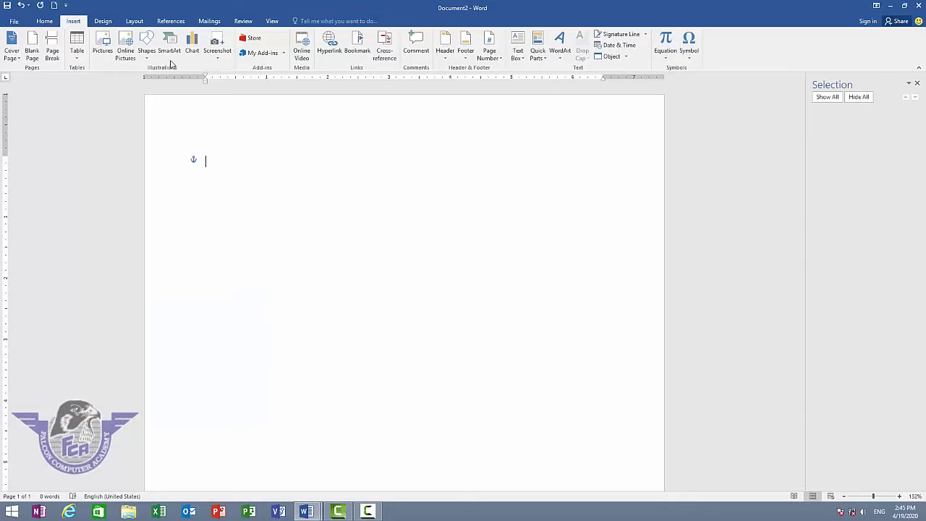
{"action": "left_click", "coordinate": [217, 51]}
{"action": "left_click", "coordinate": [230, 72]}
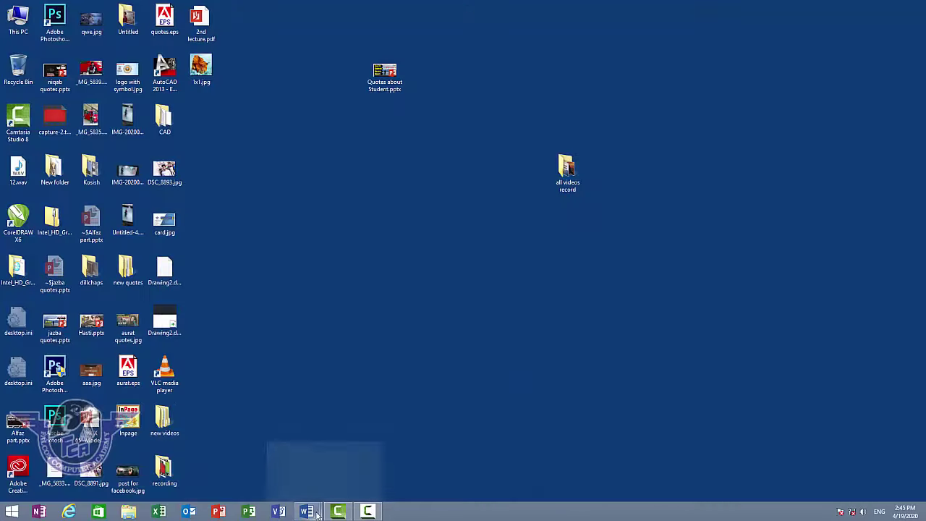
{"action": "left_click", "coordinate": [291, 472]}
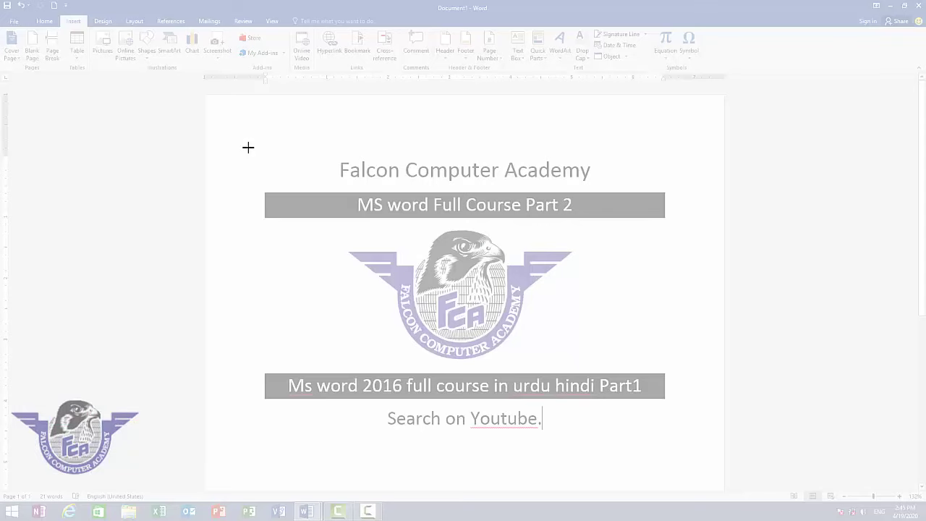
{"action": "mouse_move", "coordinate": [238, 135]}
{"action": "left_mouse_down"}
{"action": "mouse_move", "coordinate": [304, 248]}
{"action": "mouse_move", "coordinate": [633, 446]}
{"action": "mouse_move", "coordinate": [681, 435]}
{"action": "left_mouse_up"}
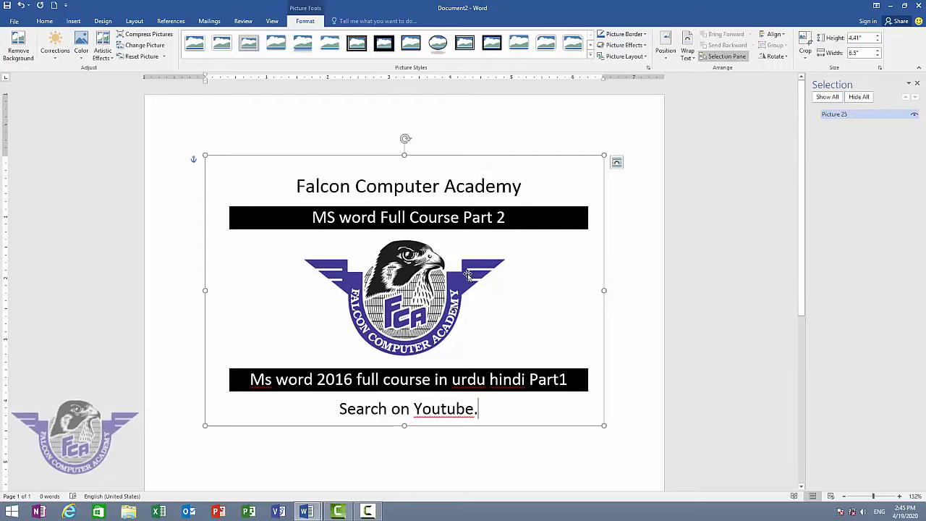
{"action": "key", "text": "Delete"}
Step: Screen-clip the top-left ribbon area of the Word window into the page
{"action": "left_click", "coordinate": [75, 22]}
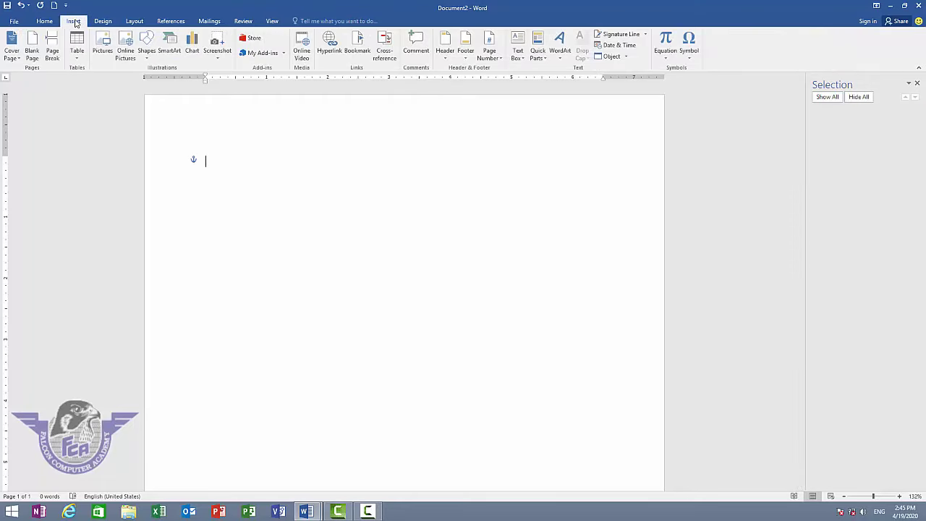
{"action": "left_click", "coordinate": [217, 52]}
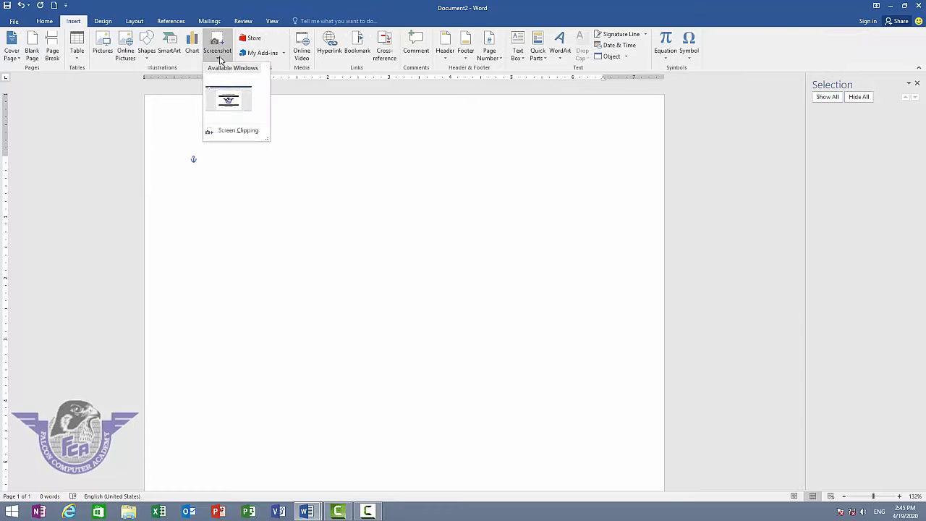
{"action": "left_click", "coordinate": [231, 131]}
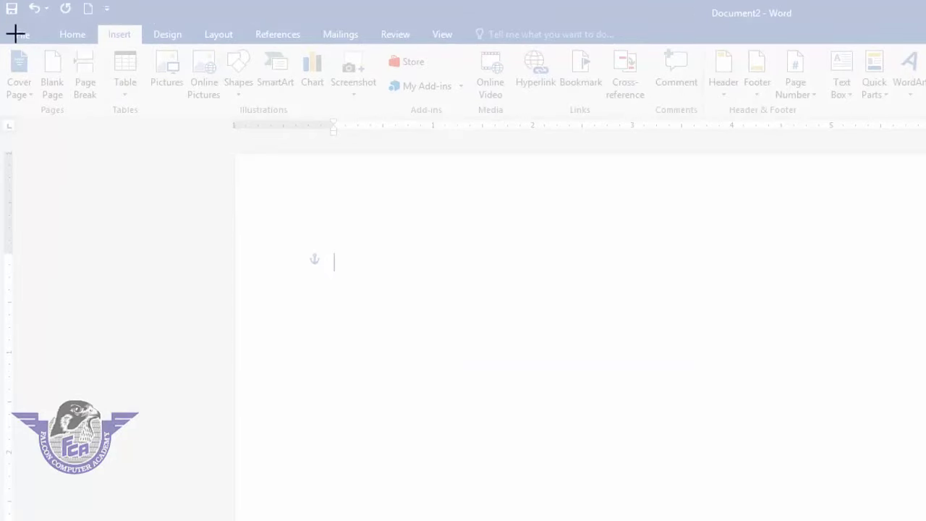
{"action": "mouse_move", "coordinate": [2, 6]}
{"action": "left_mouse_down"}
{"action": "mouse_move", "coordinate": [907, 141]}
{"action": "mouse_move", "coordinate": [387, 129]}
{"action": "left_mouse_up"}
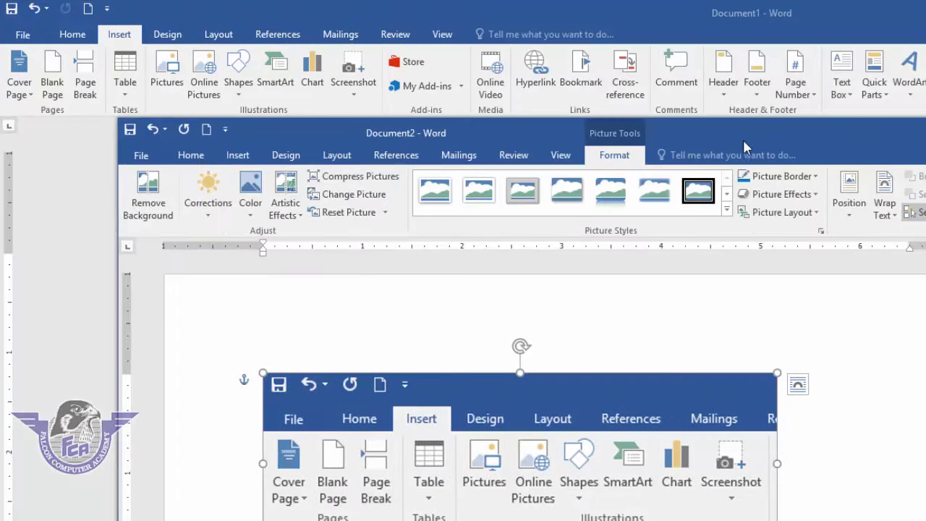
Step: Maximize the window, move the clipped picture lower on the page, then delete it
{"action": "double_click", "coordinate": [861, 152]}
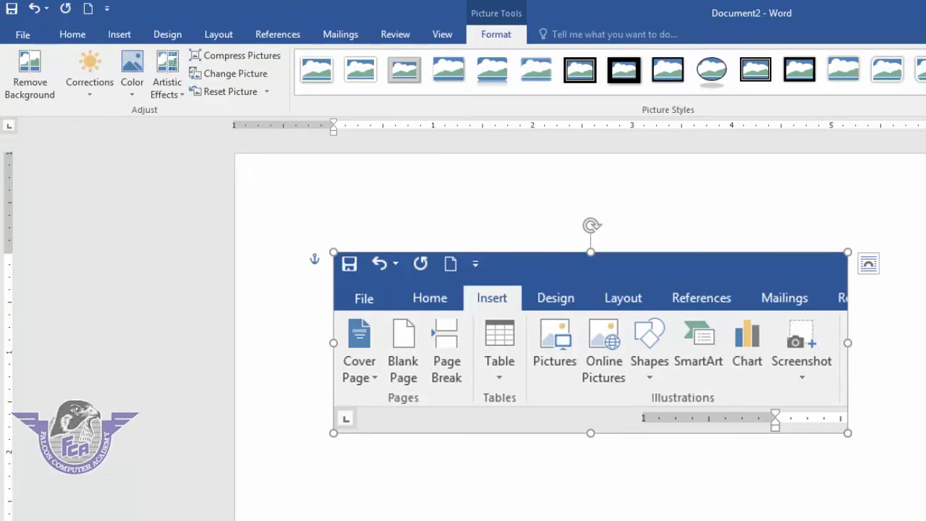
{"action": "left_click", "coordinate": [661, 359]}
{"action": "left_click_drag", "start_coordinate": [661, 361], "coordinate": [739, 465]}
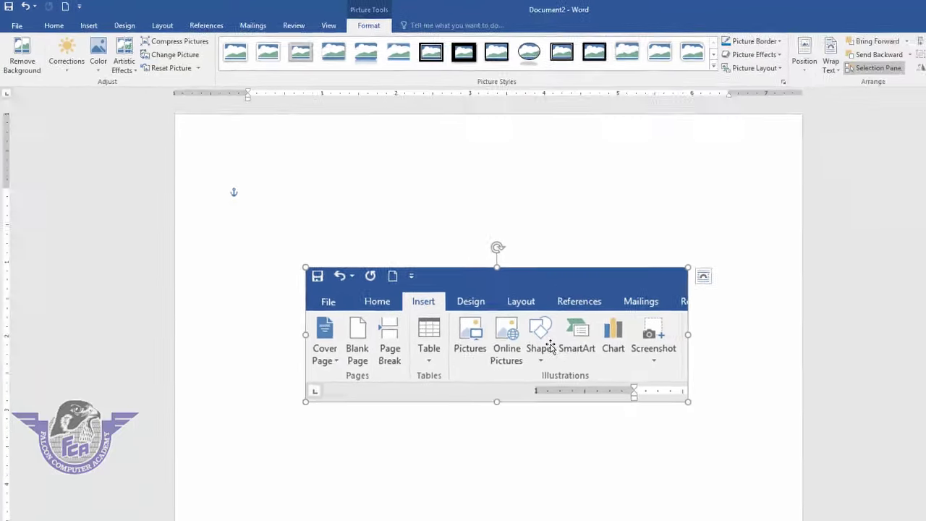
{"action": "key", "text": "Delete"}
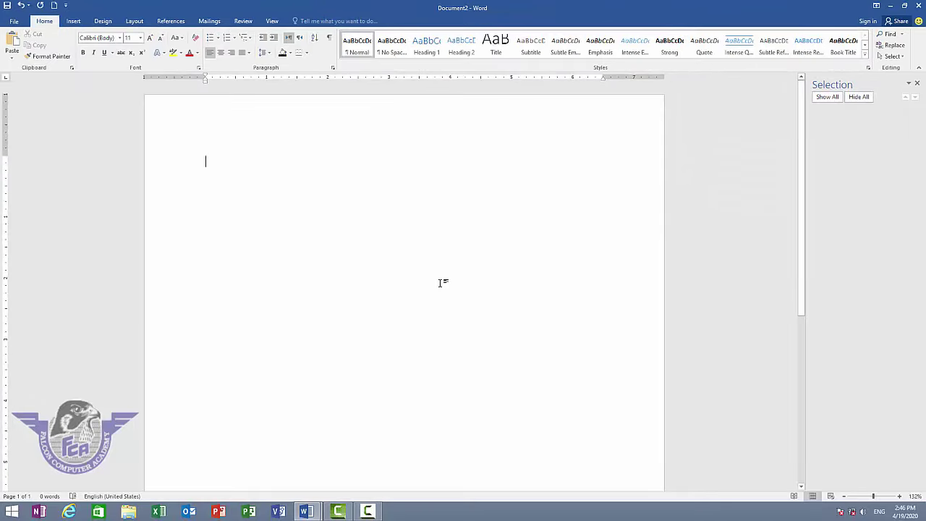
Step: Launch Excel with a new blank workbook, then switch back to Document2
{"action": "left_click", "coordinate": [158, 511]}
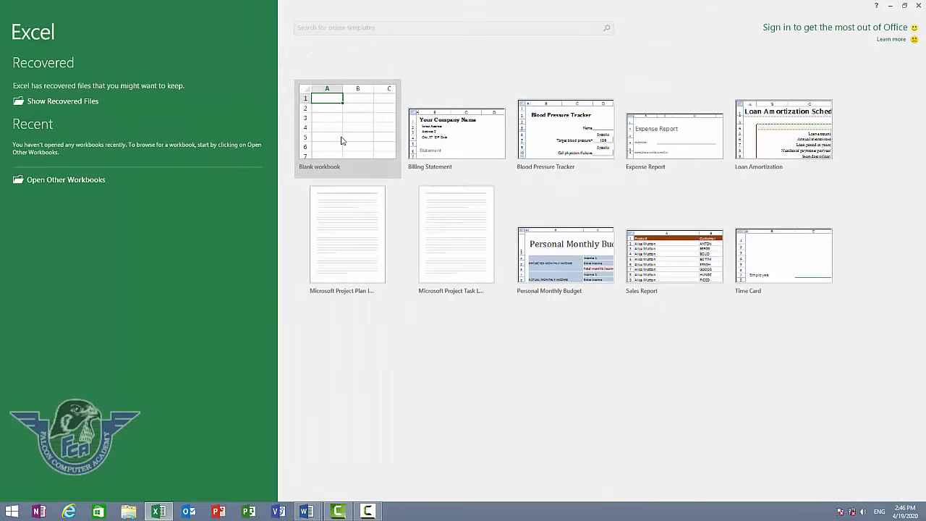
{"action": "left_click", "coordinate": [341, 141]}
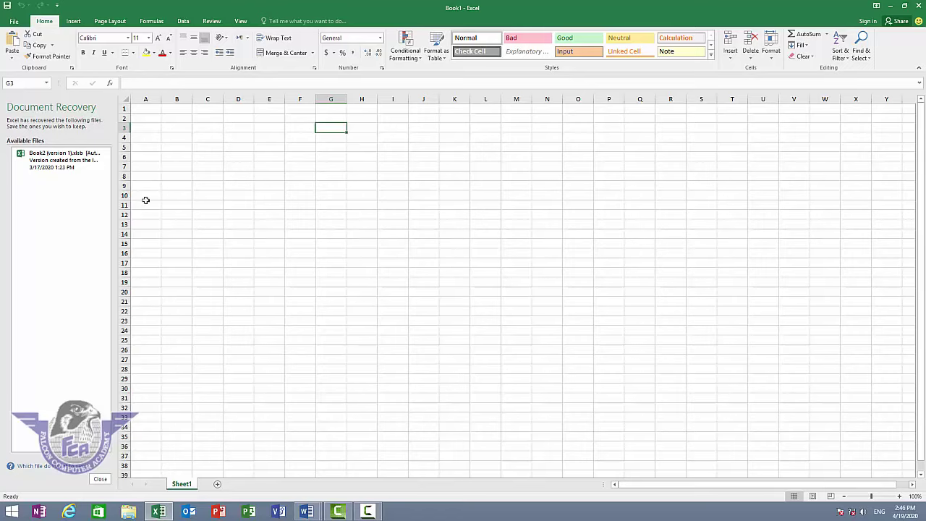
{"action": "left_click", "coordinate": [157, 512]}
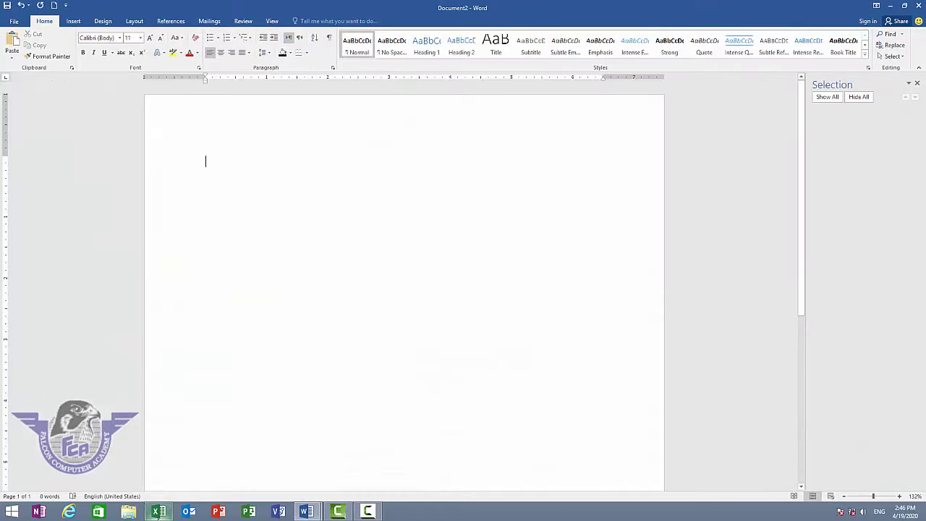
{"action": "left_click", "coordinate": [157, 513]}
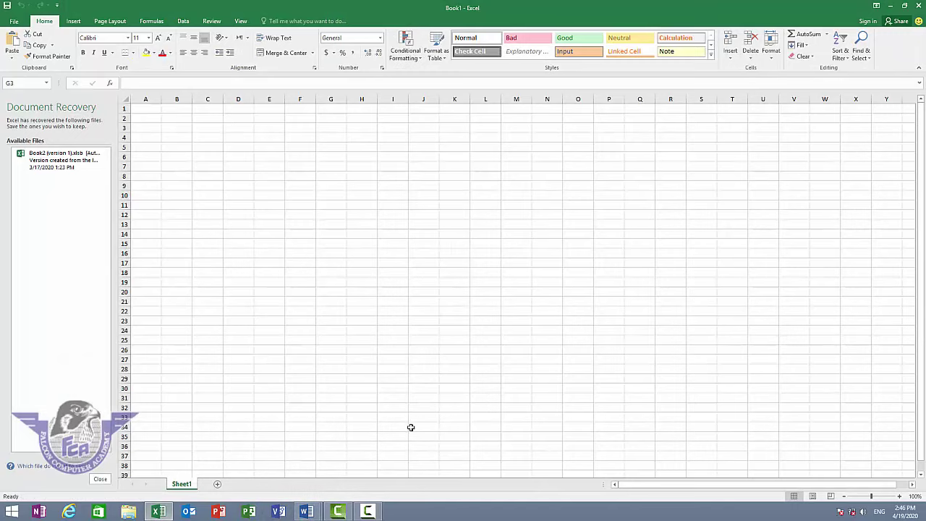
{"action": "mouse_move", "coordinate": [307, 512]}
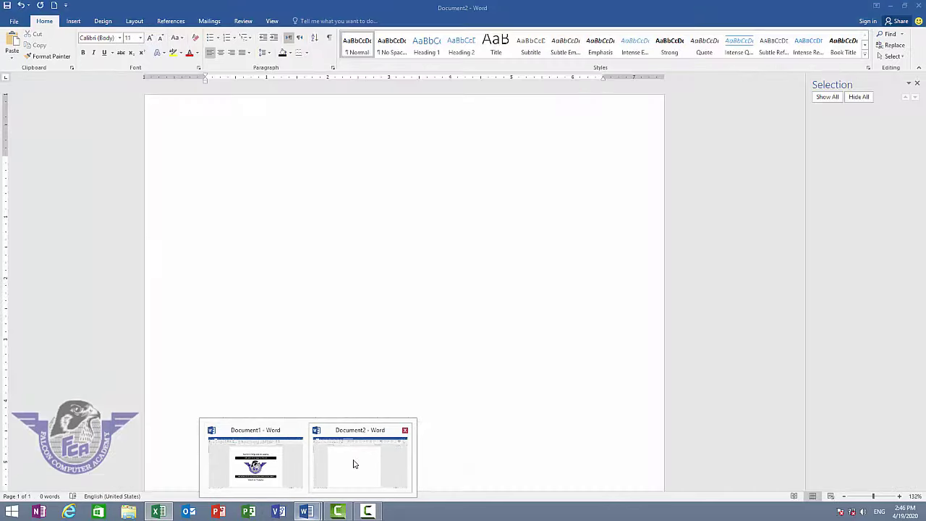
{"action": "left_click", "coordinate": [352, 461]}
Step: Insert a screenshot of the Excel window, then select and delete the picture
{"action": "left_click", "coordinate": [77, 22]}
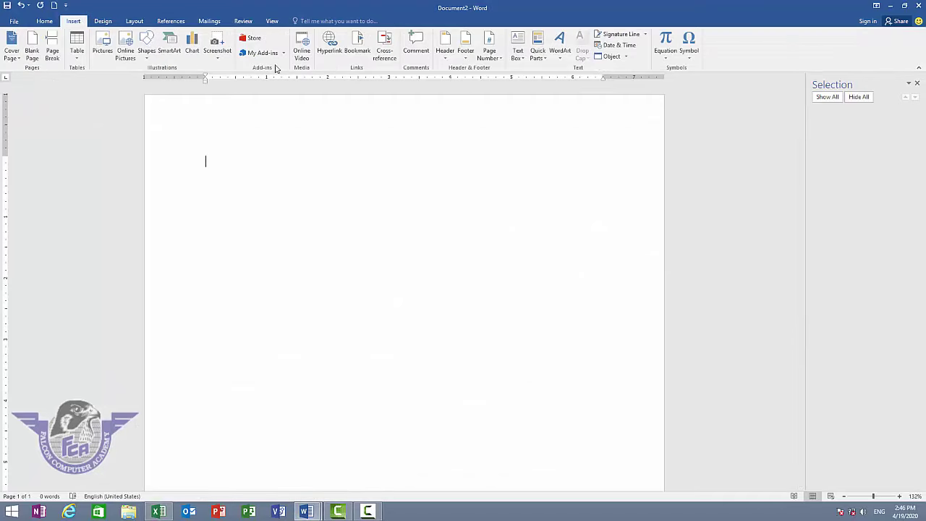
{"action": "left_click", "coordinate": [218, 58]}
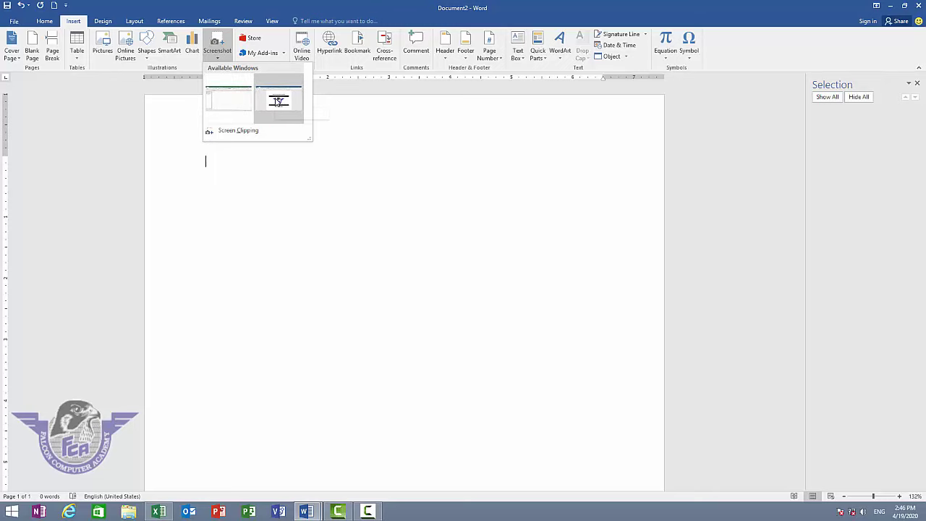
{"action": "left_click", "coordinate": [235, 105]}
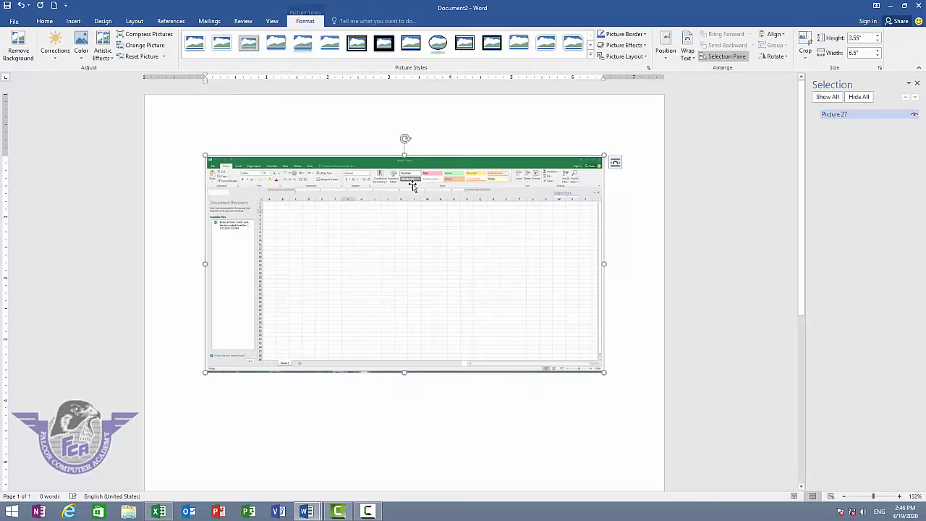
{"action": "left_click", "coordinate": [639, 238]}
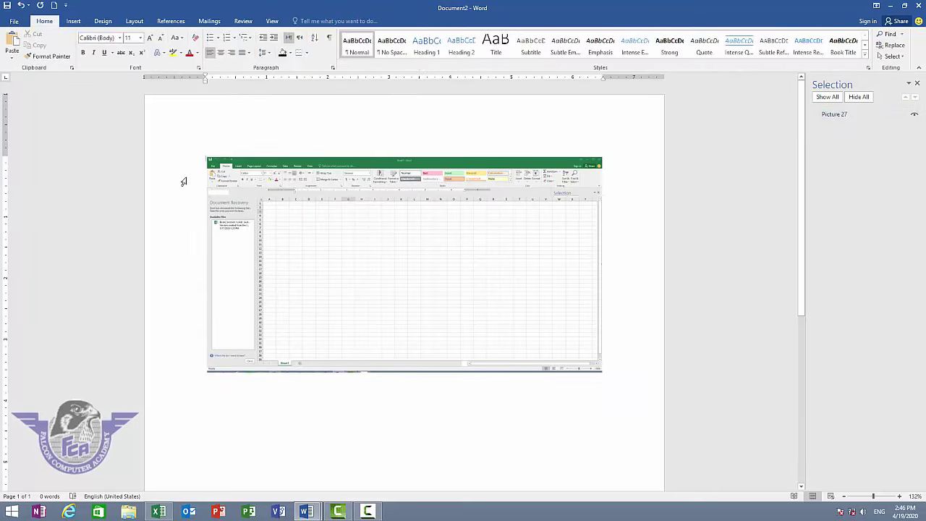
{"action": "left_click", "coordinate": [306, 189]}
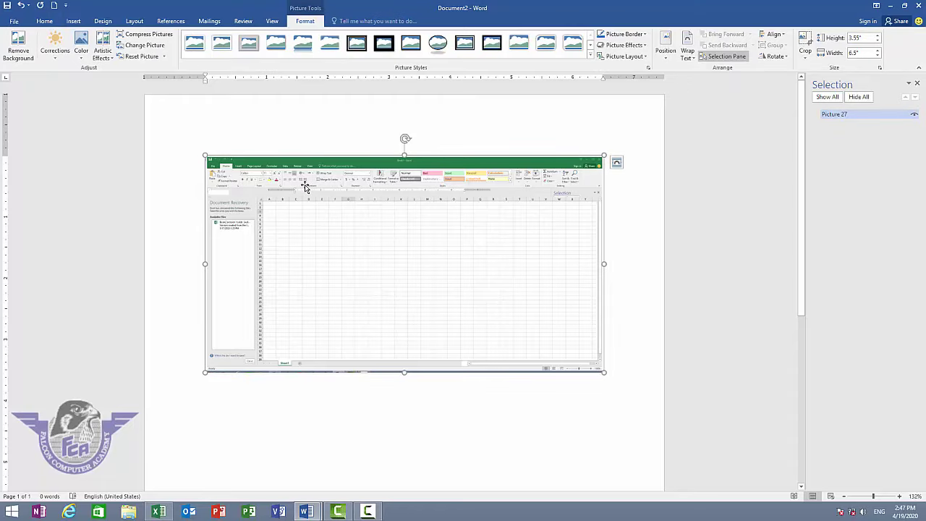
{"action": "key", "text": "Delete"}
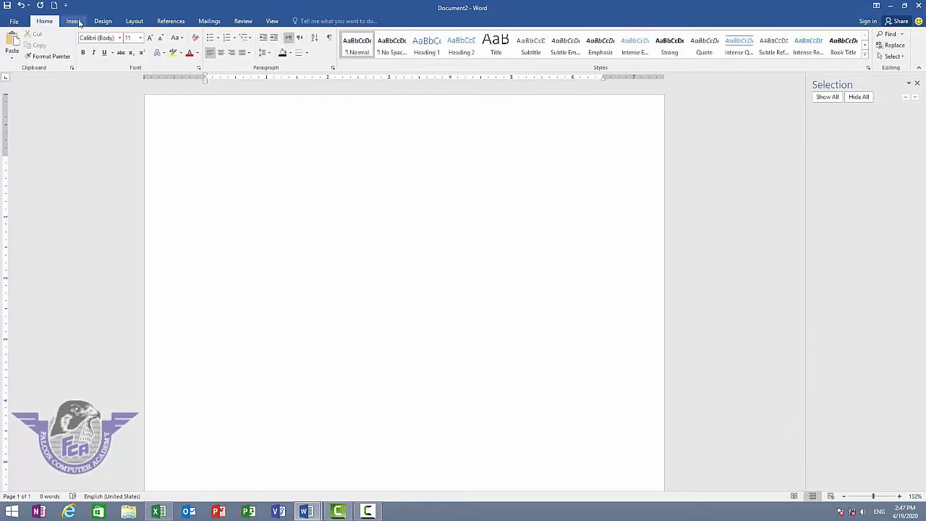
Step: Bring up the Insert tab commands, where Hyperlink is found
{"action": "left_click", "coordinate": [73, 21]}
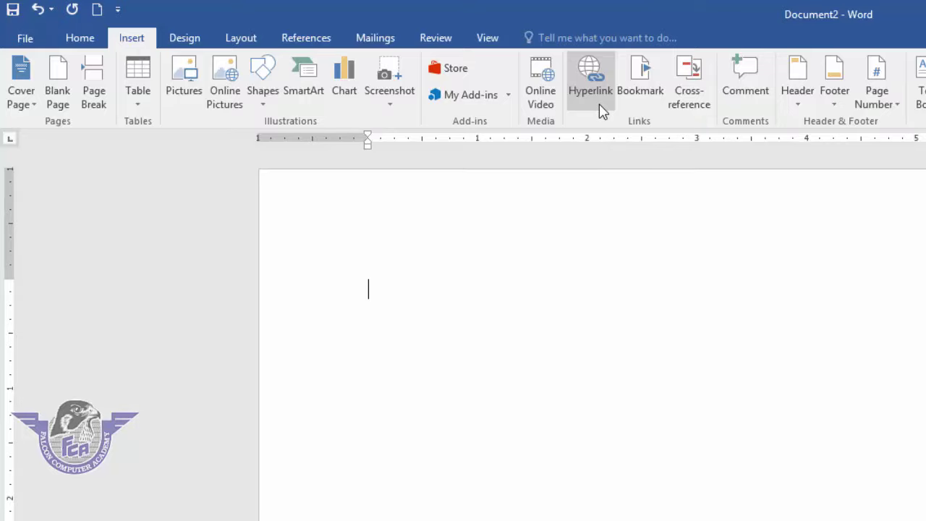
Step: Insert a hyperlink to bussiness card.docx from the Documents folder
{"action": "left_click", "coordinate": [599, 108]}
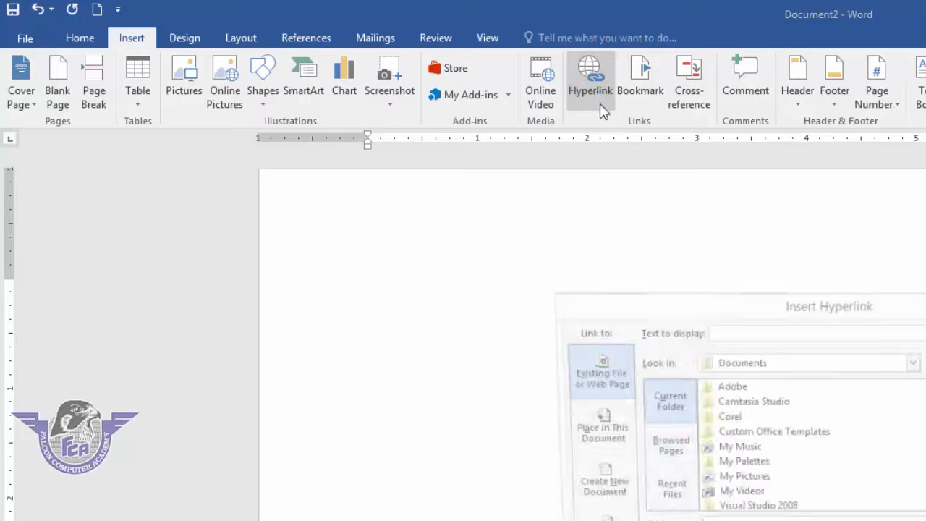
{"action": "scroll", "coordinate": [913, 430], "scroll_direction": "down", "scroll_amount": 3}
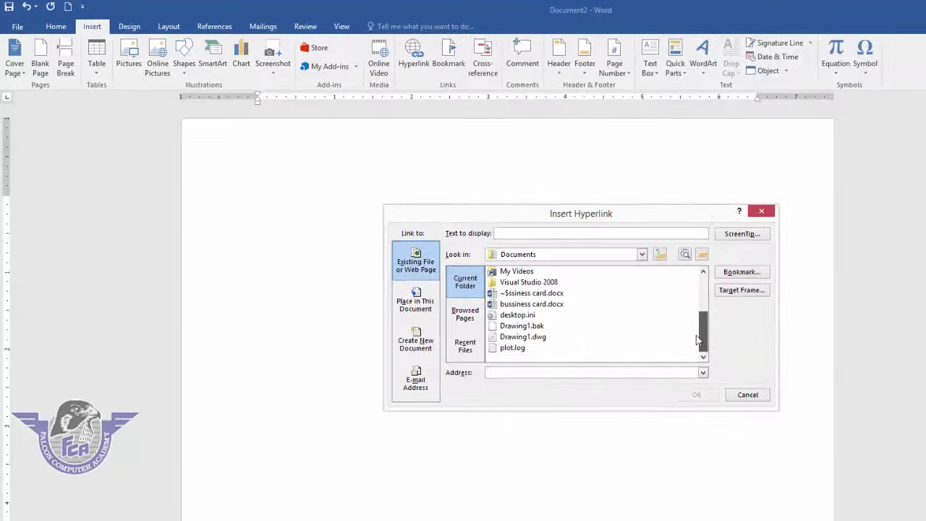
{"action": "left_click", "coordinate": [539, 308]}
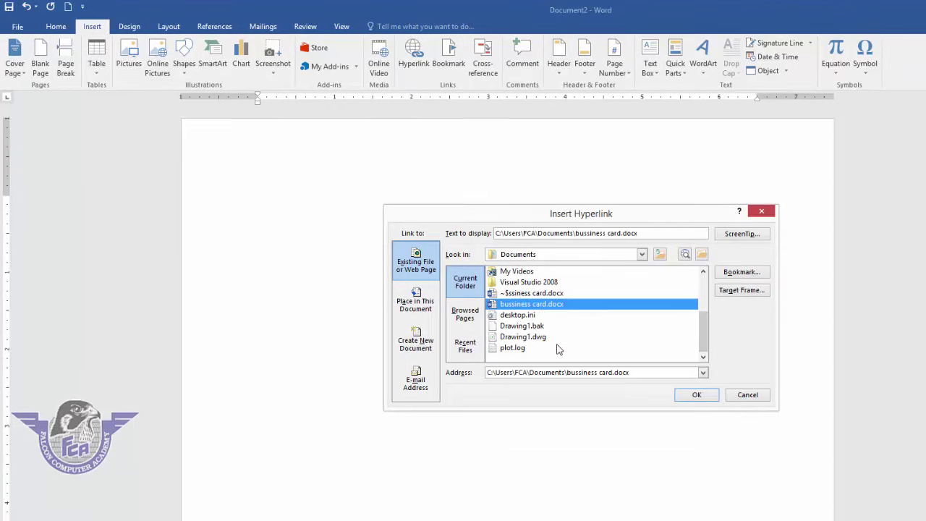
{"action": "left_click", "coordinate": [696, 396]}
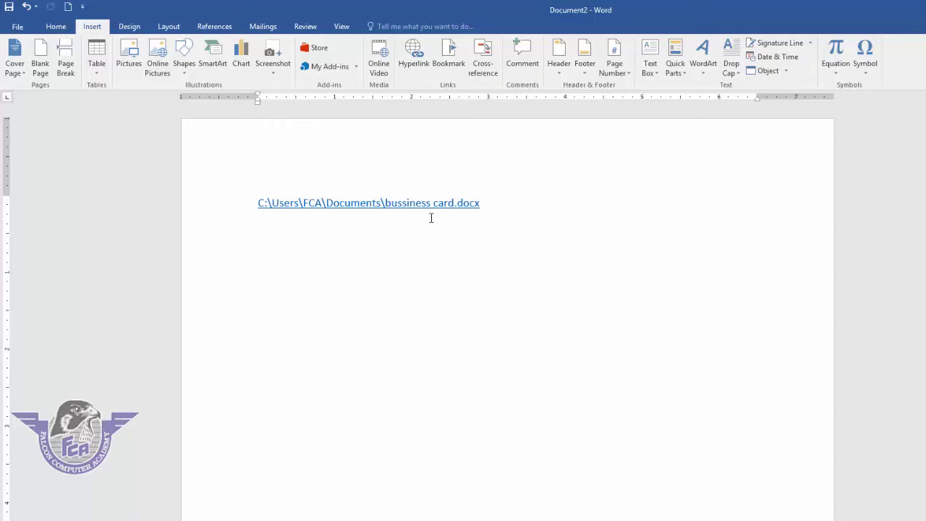
{"action": "mouse_move", "coordinate": [555, 255]}
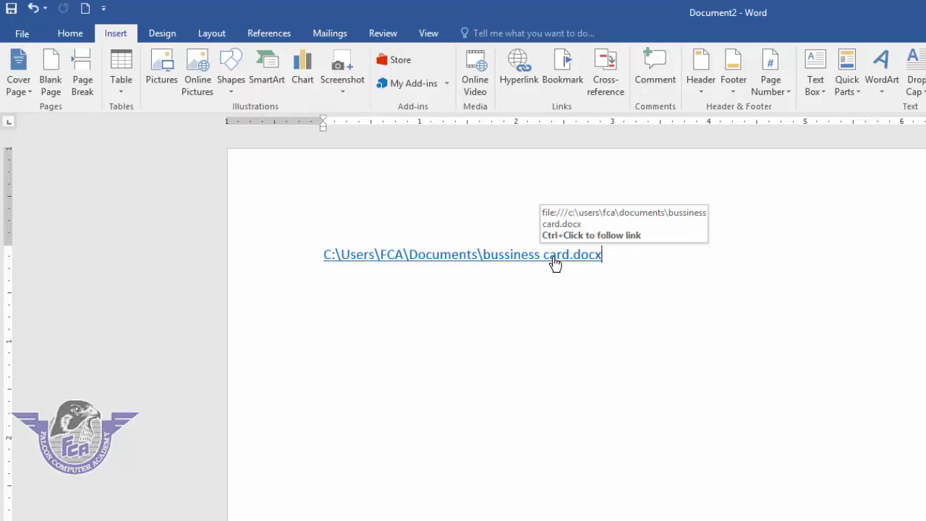
Step: Follow the hyperlink to bussiness card.docx and accept the Word security notice
{"action": "left_click", "coordinate": [555, 260], "text": "ctrl"}
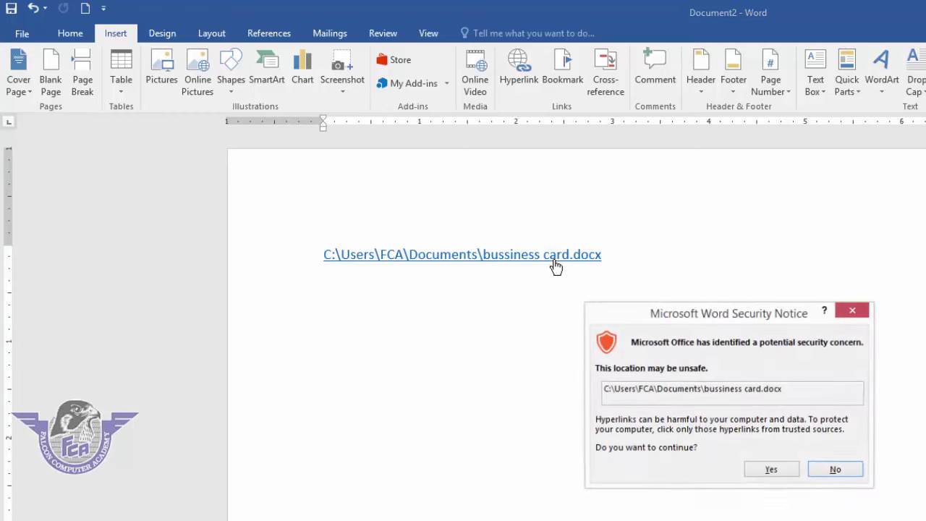
{"action": "left_click", "coordinate": [769, 469]}
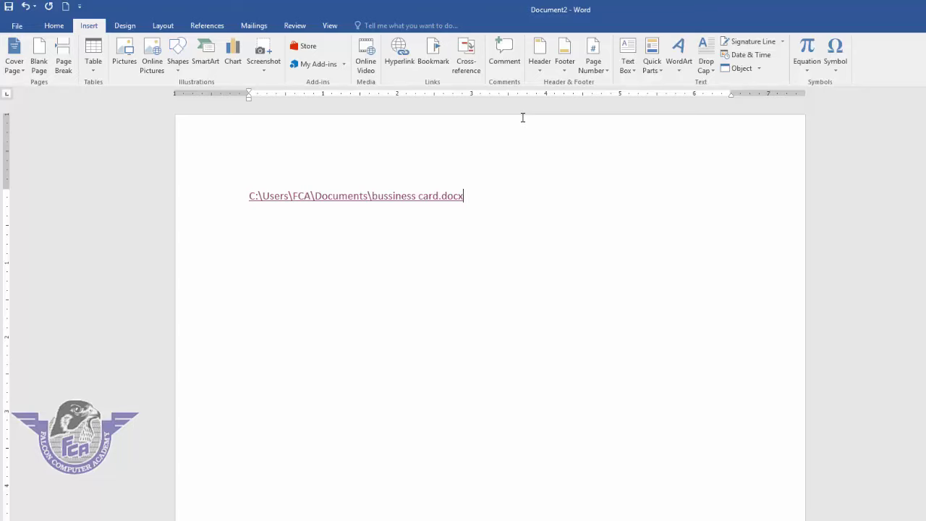
Step: Insert the Motion (Even Page) header and select its [Document title] placeholder
{"action": "left_click", "coordinate": [540, 70]}
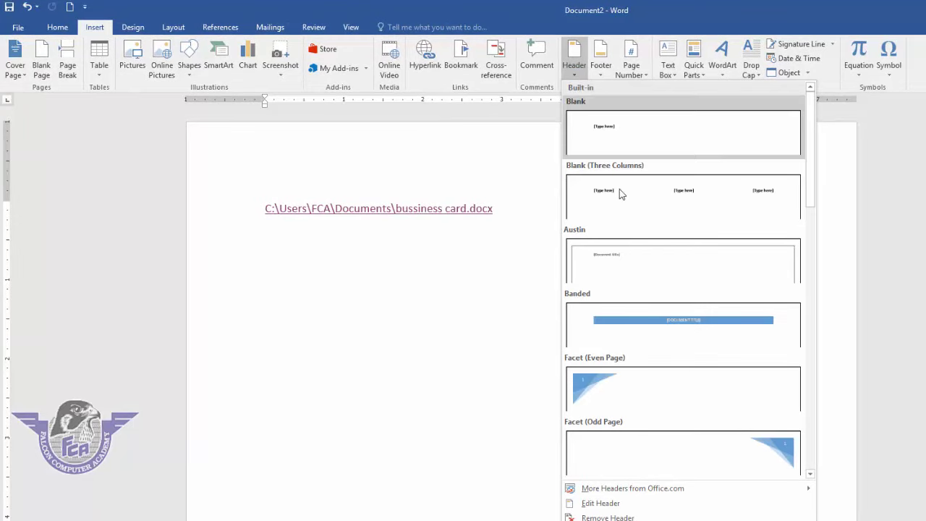
{"action": "scroll", "coordinate": [633, 349], "scroll_direction": "down", "scroll_amount": 2}
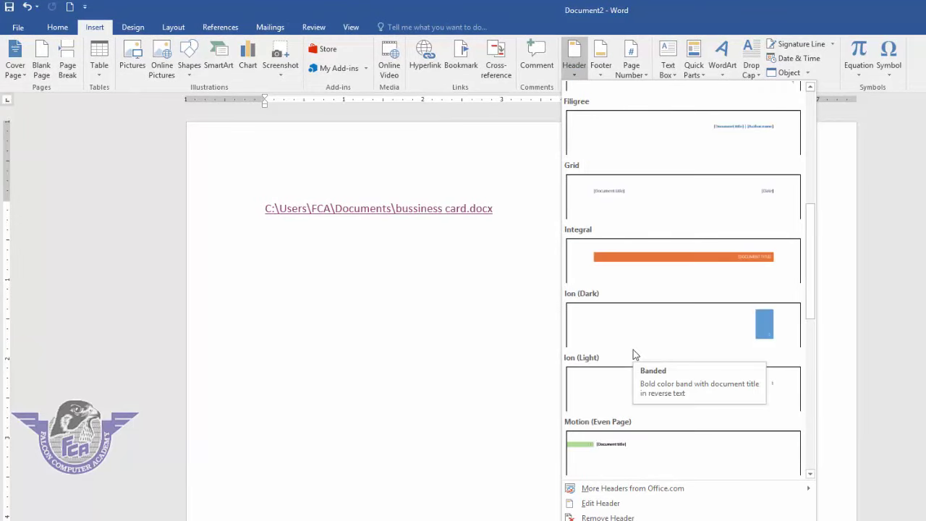
{"action": "scroll", "coordinate": [635, 355], "scroll_direction": "down", "scroll_amount": 1}
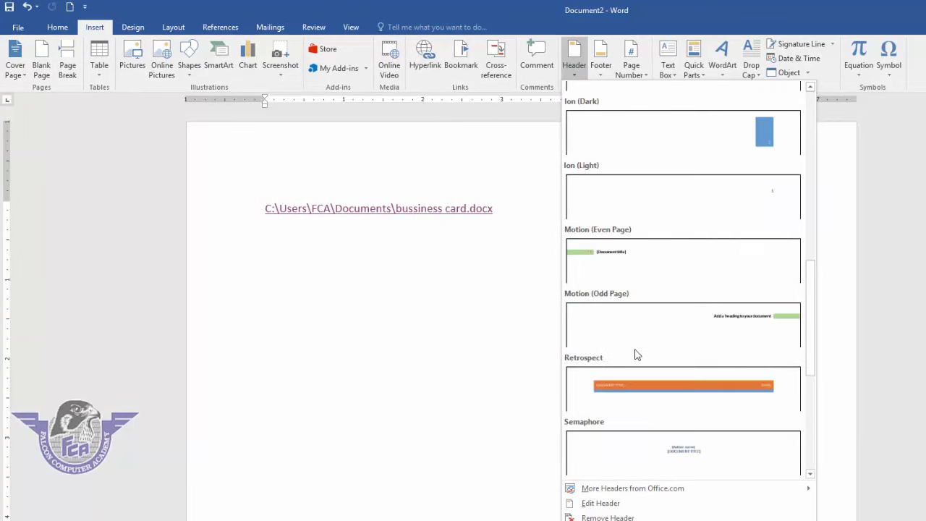
{"action": "left_click", "coordinate": [596, 259]}
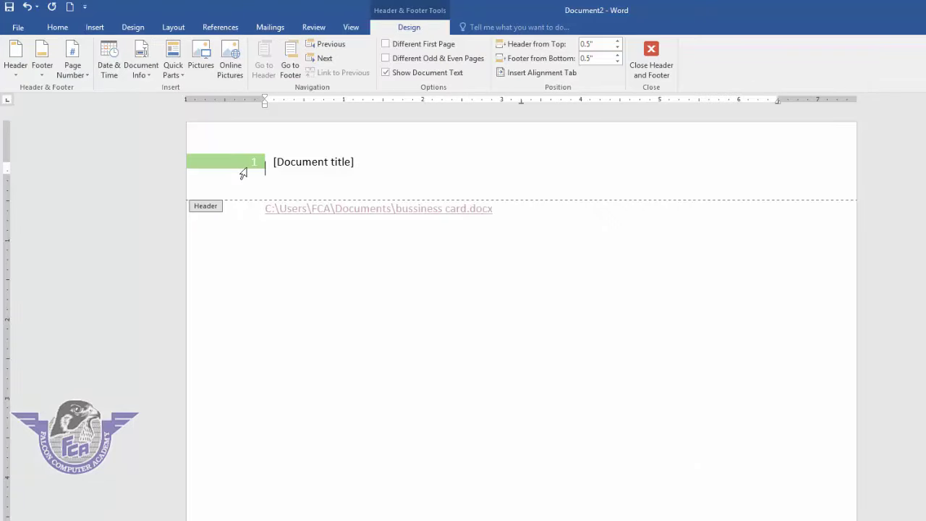
{"action": "left_click", "coordinate": [322, 167]}
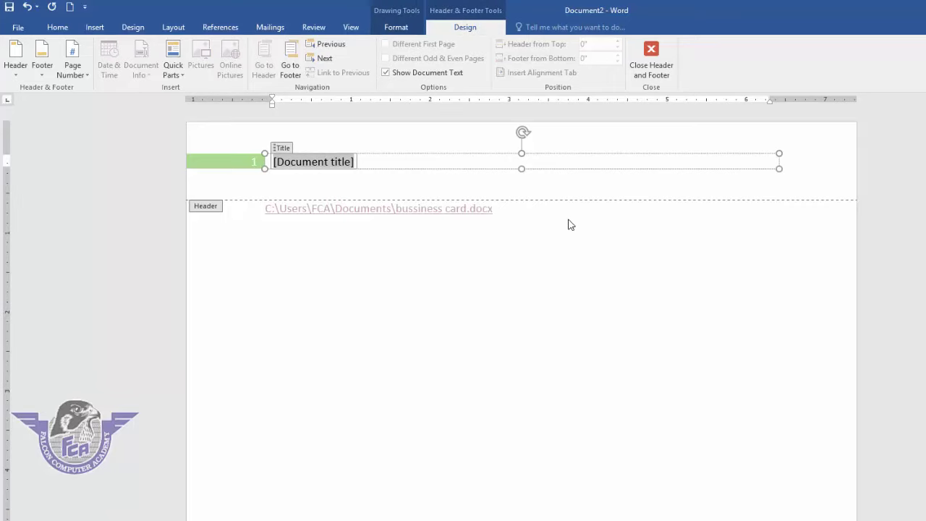
Step: Type 'MS. word 2016 by' plus the author's name as the header title
{"action": "type", "text": "M"}
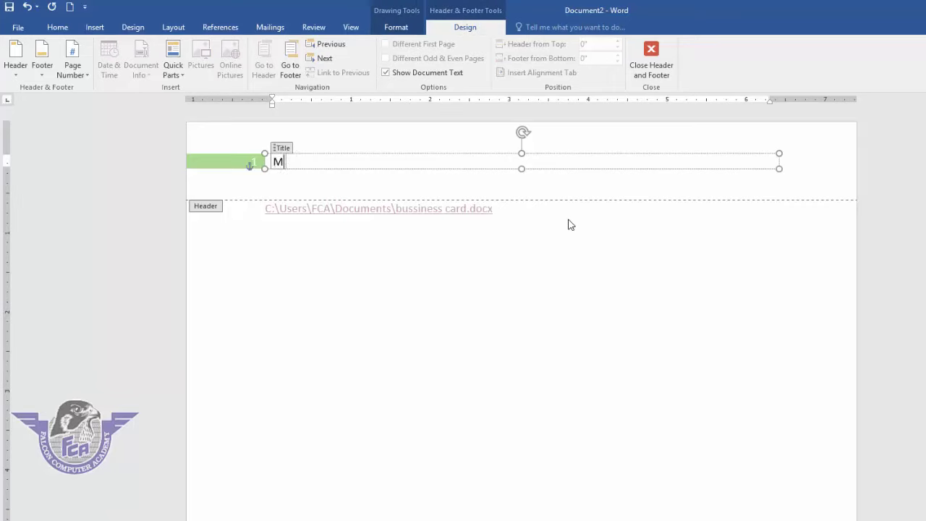
{"action": "type", "text": "S. word"}
{"action": "type", "text": " 2016"}
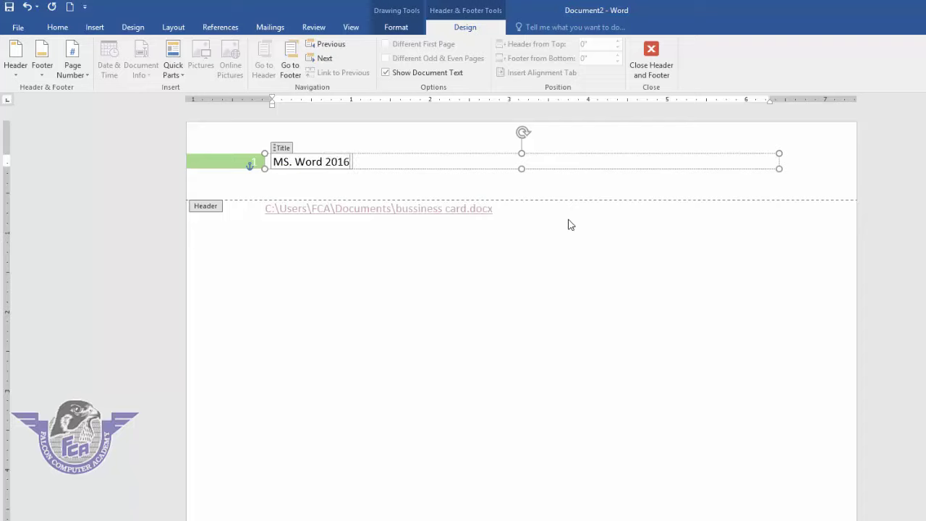
{"action": "type", "text": " b"}
{"action": "type", "text": "y kewal vijay"}
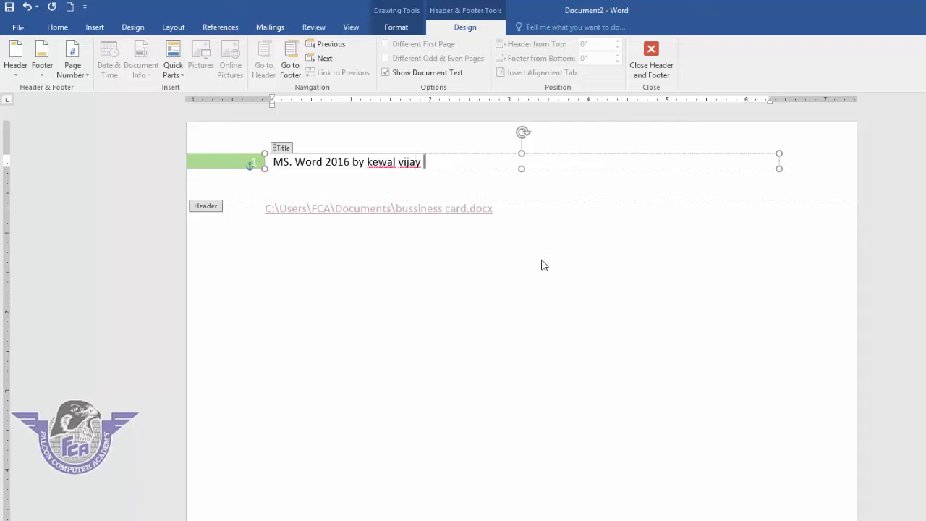
Step: Close the header and add a new line and a page break below the link
{"action": "left_click", "coordinate": [661, 75]}
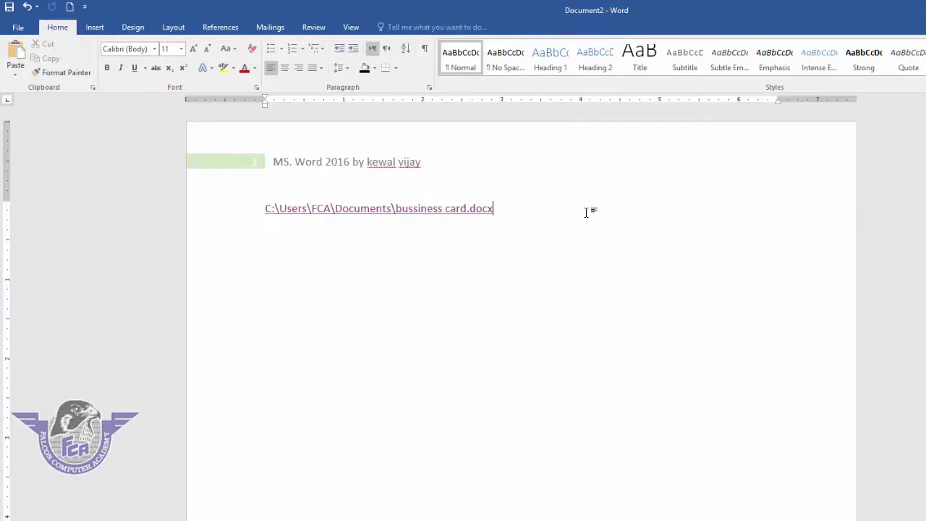
{"action": "key", "text": "Return"}
{"action": "key", "text": "ctrl+Return"}
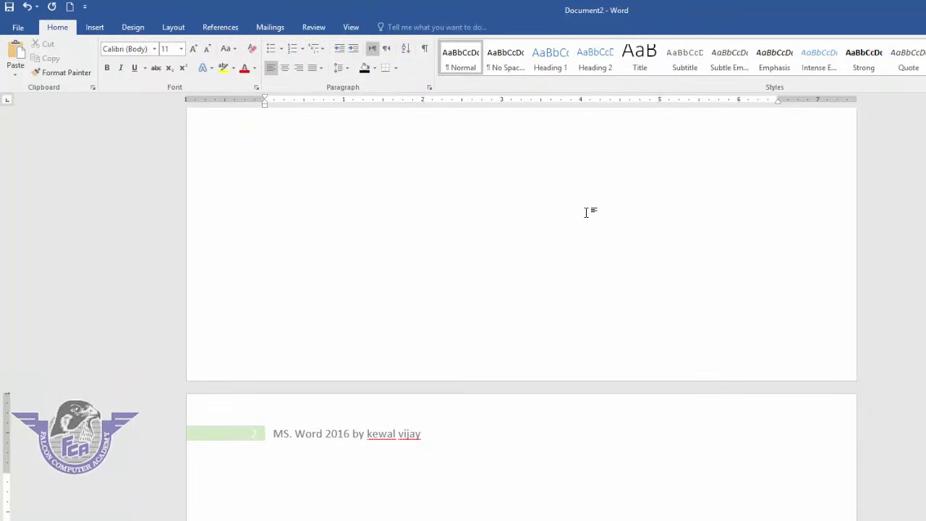
Step: Scroll through the pages to confirm the title header repeats up to page 8
{"action": "scroll", "coordinate": [586, 212], "scroll_direction": "down", "scroll_amount": 3}
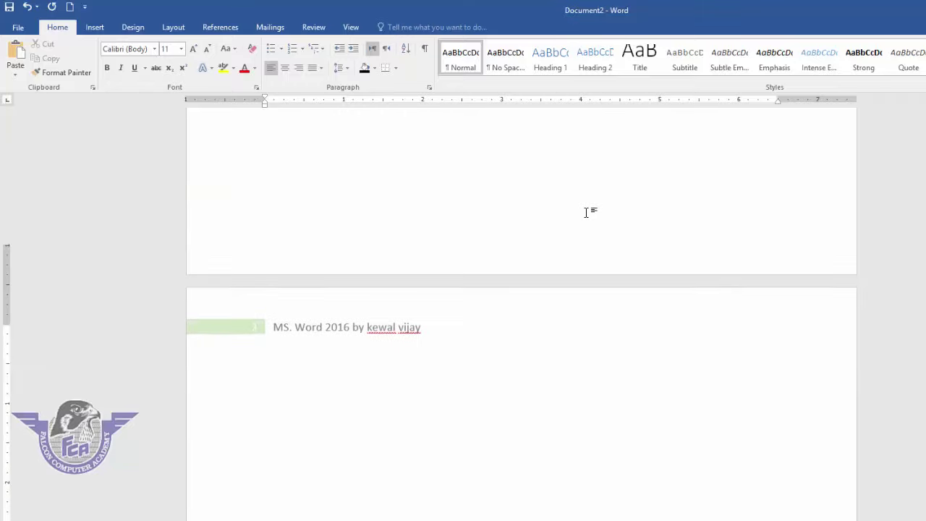
{"action": "scroll", "coordinate": [586, 212], "scroll_direction": "down", "scroll_amount": 1}
{"action": "scroll", "coordinate": [586, 212], "scroll_direction": "down", "scroll_amount": 5}
{"action": "scroll", "coordinate": [586, 212], "scroll_direction": "up", "scroll_amount": 5}
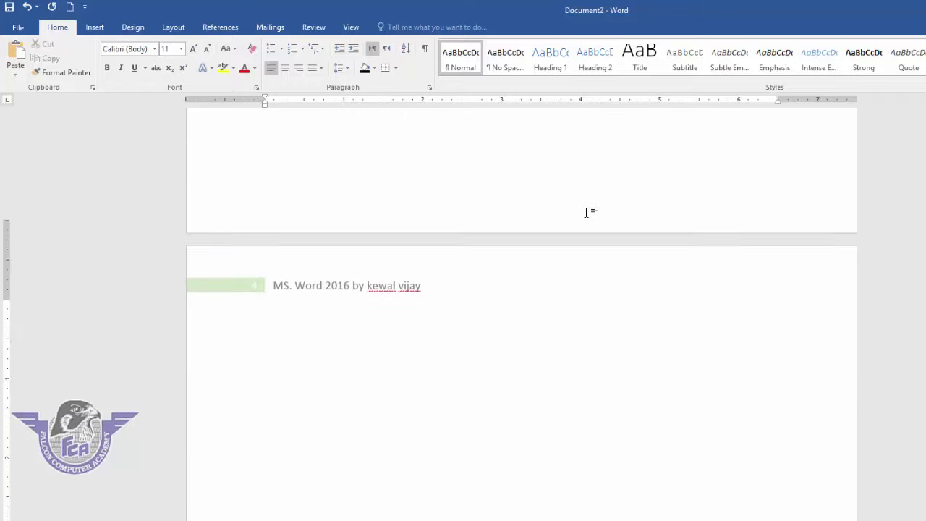
{"action": "scroll", "coordinate": [586, 212], "scroll_direction": "up", "scroll_amount": 5}
{"action": "scroll", "coordinate": [586, 212], "scroll_direction": "down", "scroll_amount": 5}
{"action": "scroll", "coordinate": [586, 212], "scroll_direction": "down", "scroll_amount": 5}
{"action": "scroll", "coordinate": [586, 212], "scroll_direction": "up", "scroll_amount": 10}
{"action": "scroll", "coordinate": [586, 212], "scroll_direction": "down", "scroll_amount": 5}
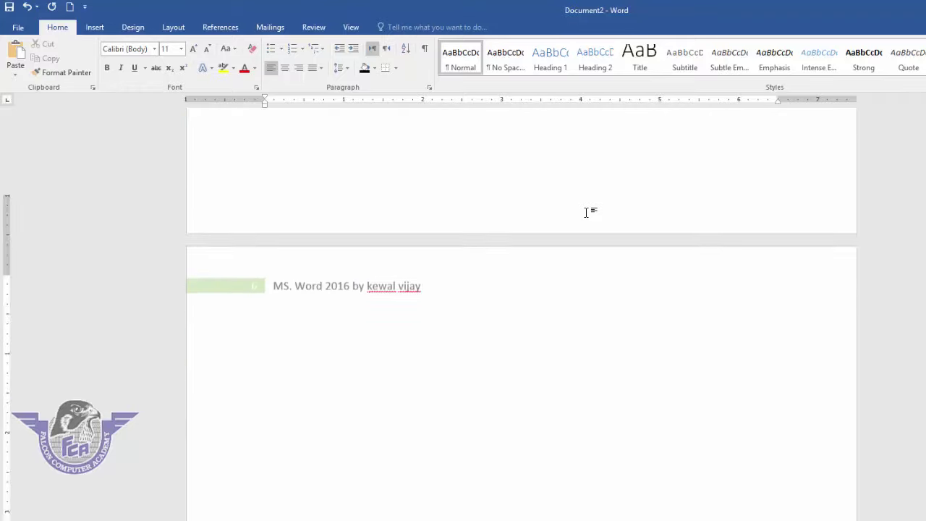
{"action": "scroll", "coordinate": [586, 212], "scroll_direction": "down", "scroll_amount": 5}
{"action": "scroll", "coordinate": [586, 212], "scroll_direction": "up", "scroll_amount": 5}
{"action": "scroll", "coordinate": [586, 212], "scroll_direction": "down", "scroll_amount": 5}
{"action": "scroll", "coordinate": [586, 212], "scroll_direction": "up", "scroll_amount": 5}
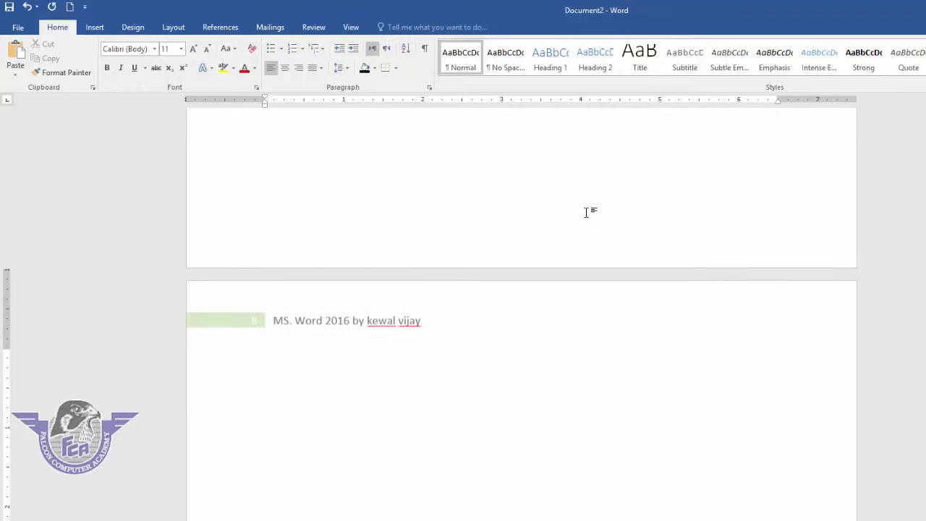
{"action": "scroll", "coordinate": [586, 212], "scroll_direction": "down", "scroll_amount": 1}
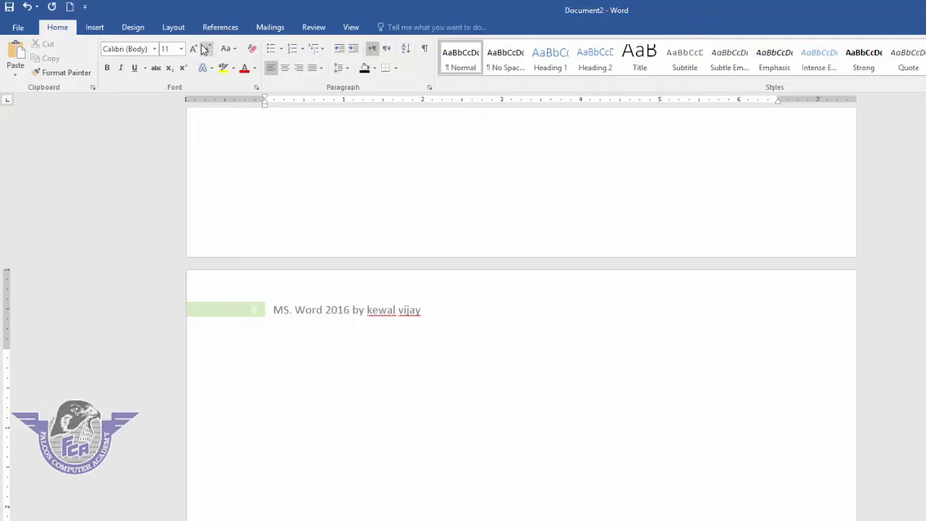
Step: Open the header for editing with Insert > Header > Edit Header
{"action": "left_click", "coordinate": [90, 28]}
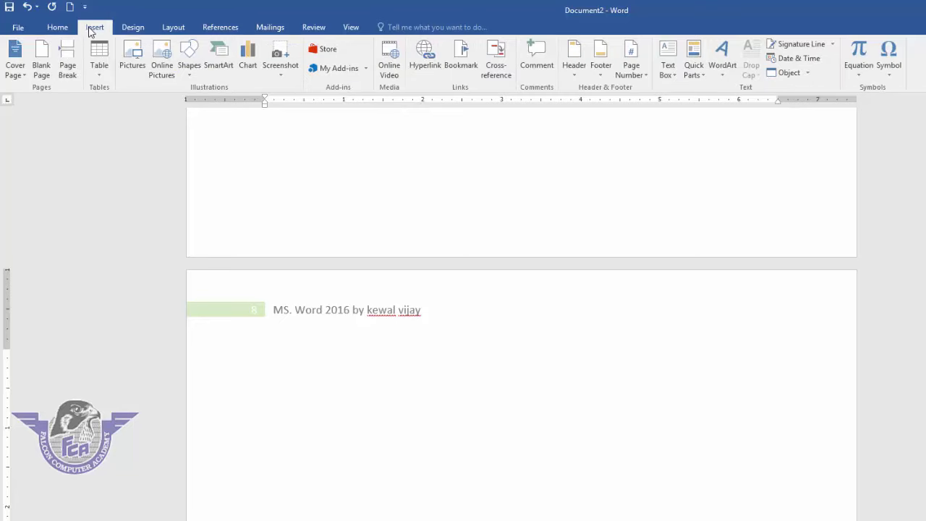
{"action": "left_click", "coordinate": [572, 72]}
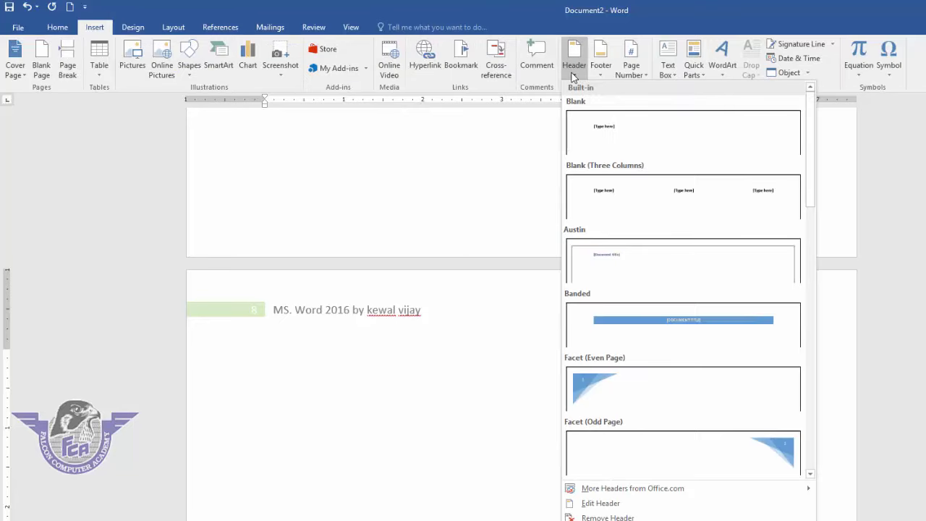
{"action": "left_click", "coordinate": [614, 502]}
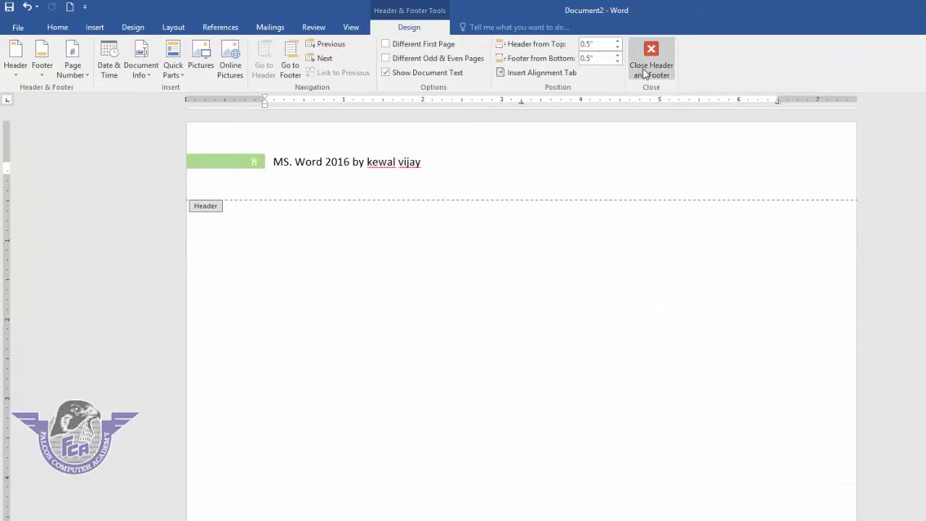
{"action": "left_click", "coordinate": [444, 164]}
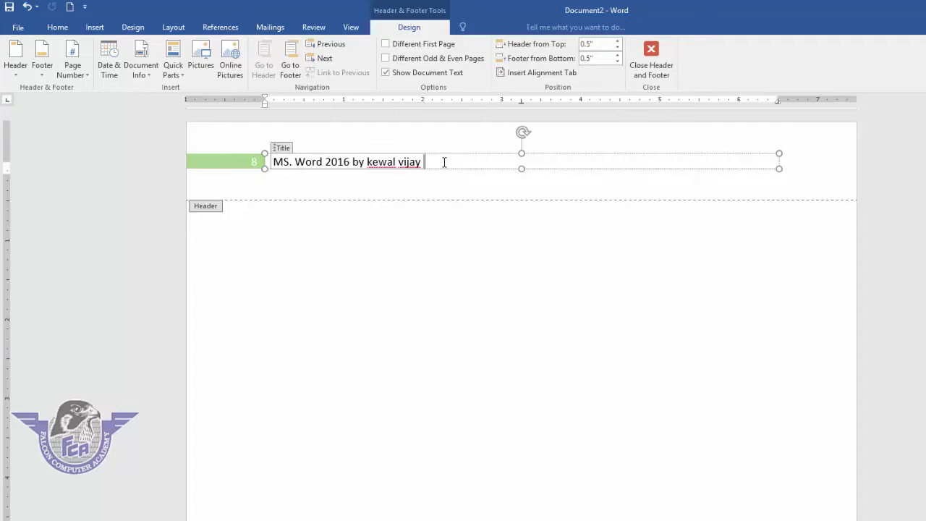
{"action": "left_click", "coordinate": [390, 177]}
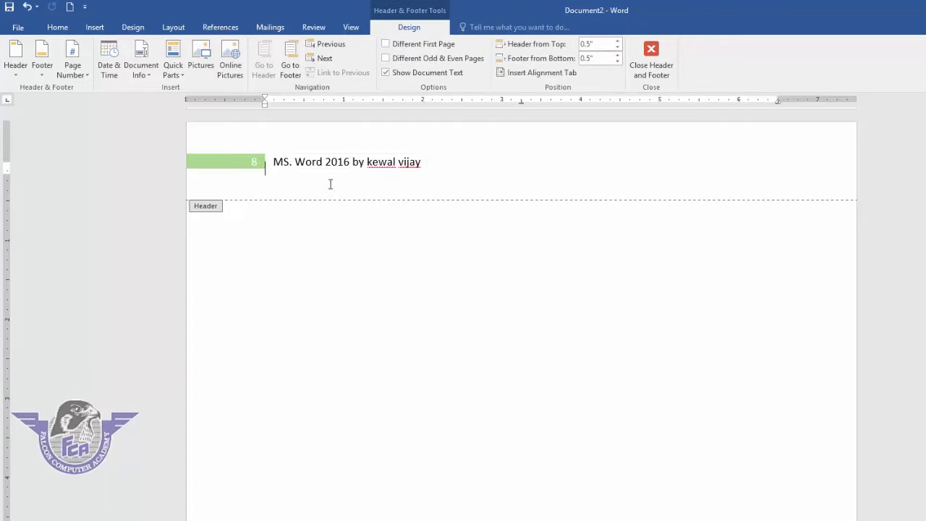
Step: Re-enter header editing and bring up the Insert Picture dialog
{"action": "left_click", "coordinate": [469, 158]}
{"action": "double_click", "coordinate": [496, 291]}
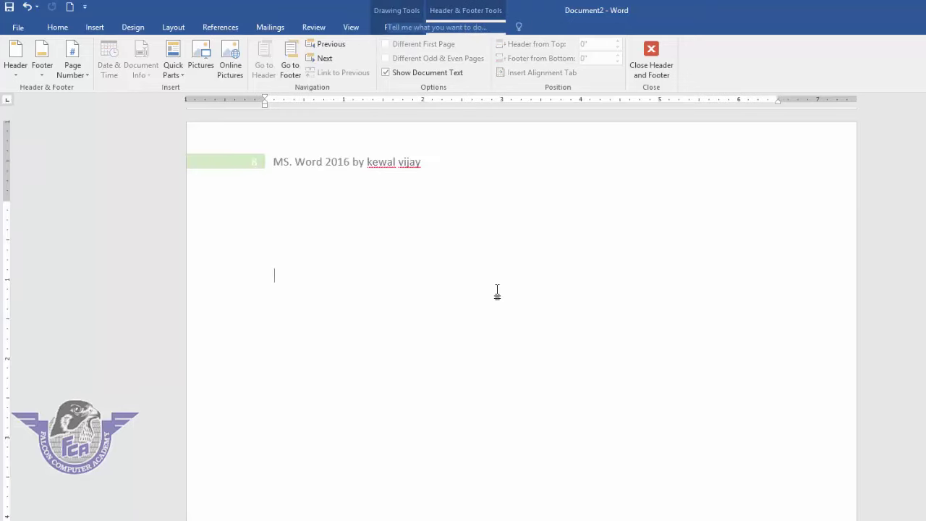
{"action": "double_click", "coordinate": [436, 157]}
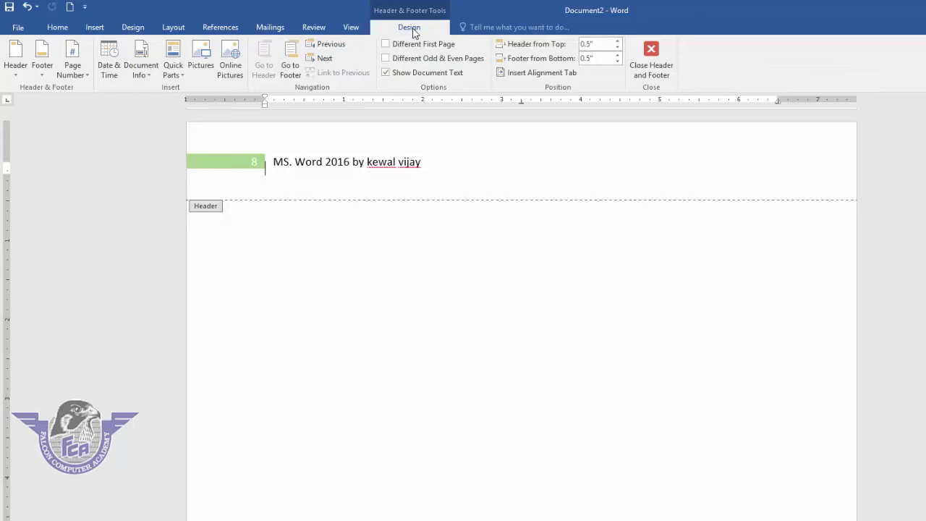
{"action": "left_click", "coordinate": [200, 59]}
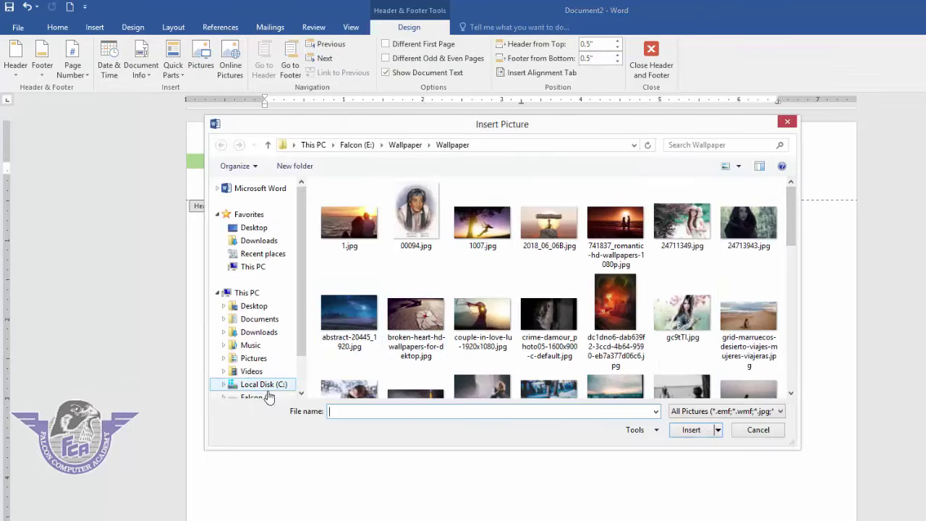
Step: Insert logo.png from the Falcon (E:) Logos folder into the header
{"action": "left_click_drag", "start_coordinate": [301, 338], "coordinate": [301, 370]}
{"action": "left_click", "coordinate": [257, 353]}
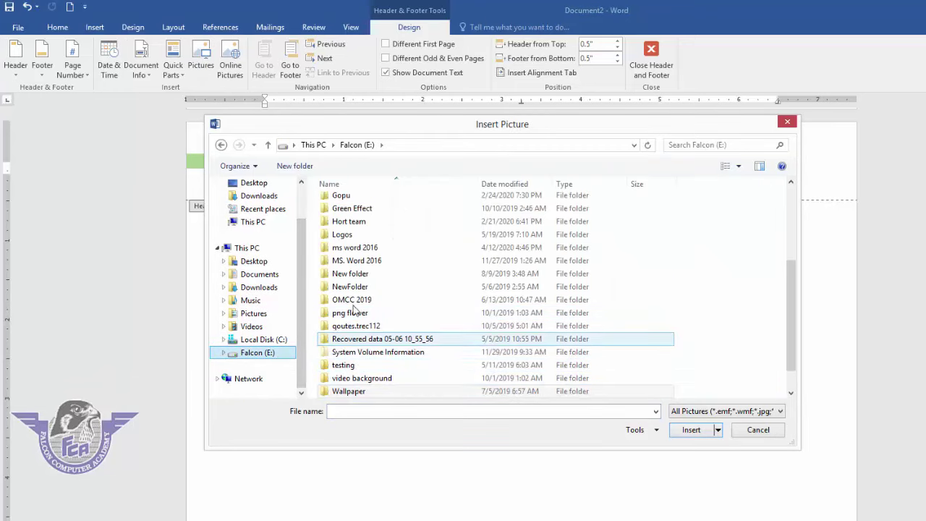
{"action": "left_click", "coordinate": [345, 237]}
{"action": "double_click", "coordinate": [344, 235]}
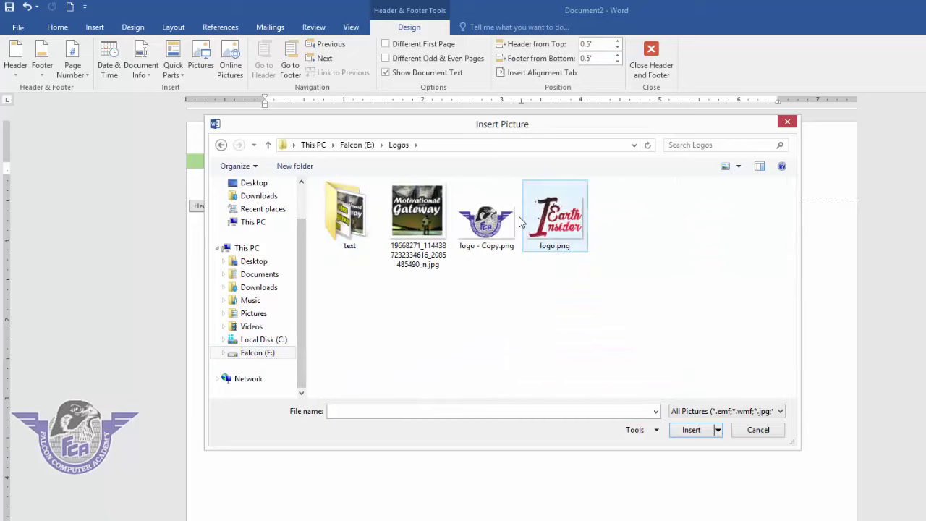
{"action": "double_click", "coordinate": [554, 217]}
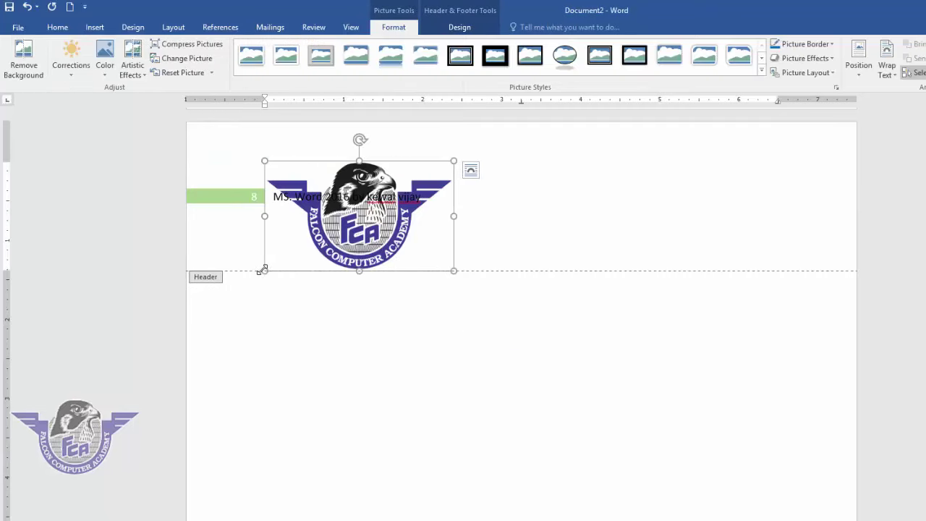
Step: Shrink the logo to about two-thirds, set it In Front of Text, and move it right
{"action": "left_click_drag", "start_coordinate": [263, 269], "coordinate": [357, 214]}
{"action": "left_click", "coordinate": [889, 65]}
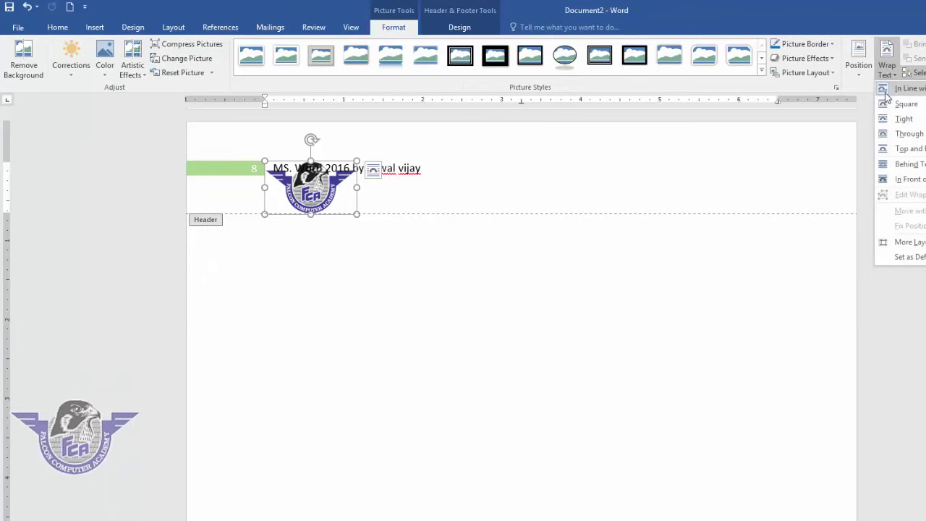
{"action": "left_click", "coordinate": [900, 181]}
{"action": "left_click_drag", "start_coordinate": [324, 190], "coordinate": [738, 167]}
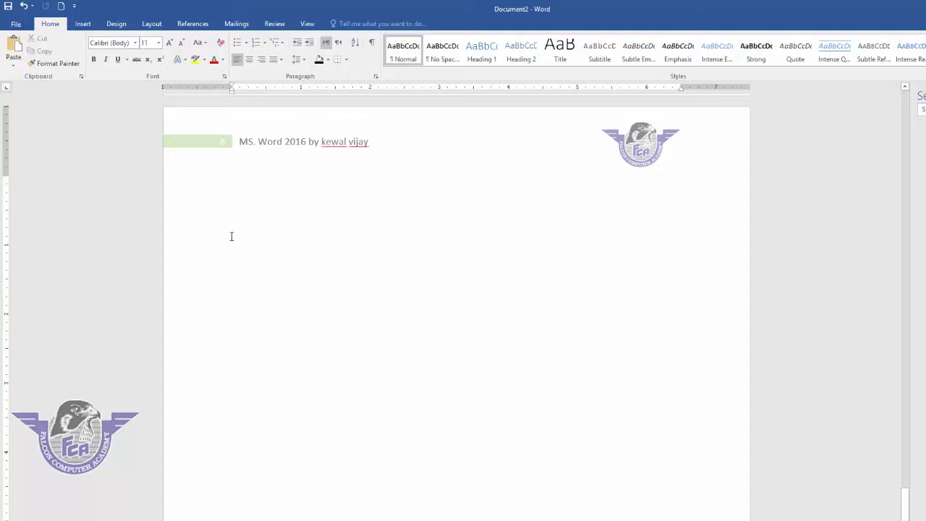
Step: Add a page break in the body, then remove the header with Insert > Header > Remove Header
{"action": "double_click", "coordinate": [231, 237]}
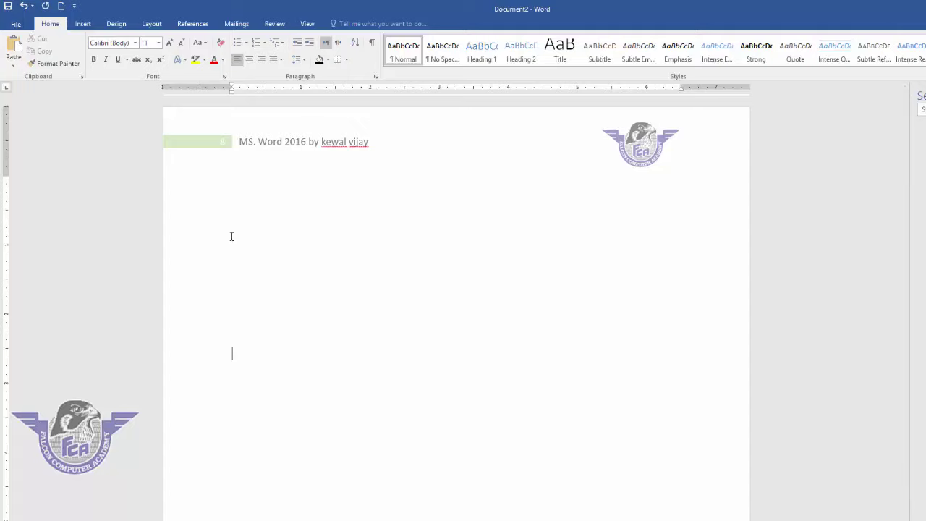
{"action": "key", "text": "ctrl+Return"}
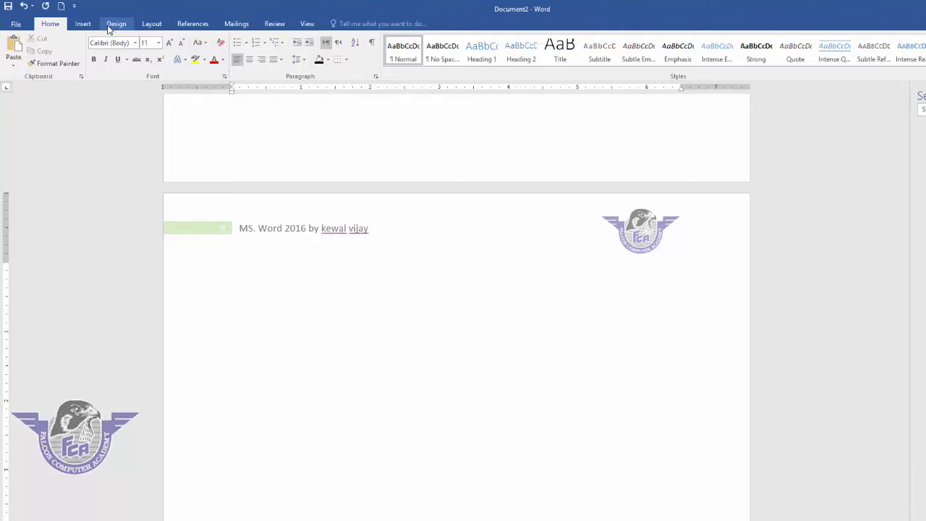
{"action": "left_click", "coordinate": [82, 24]}
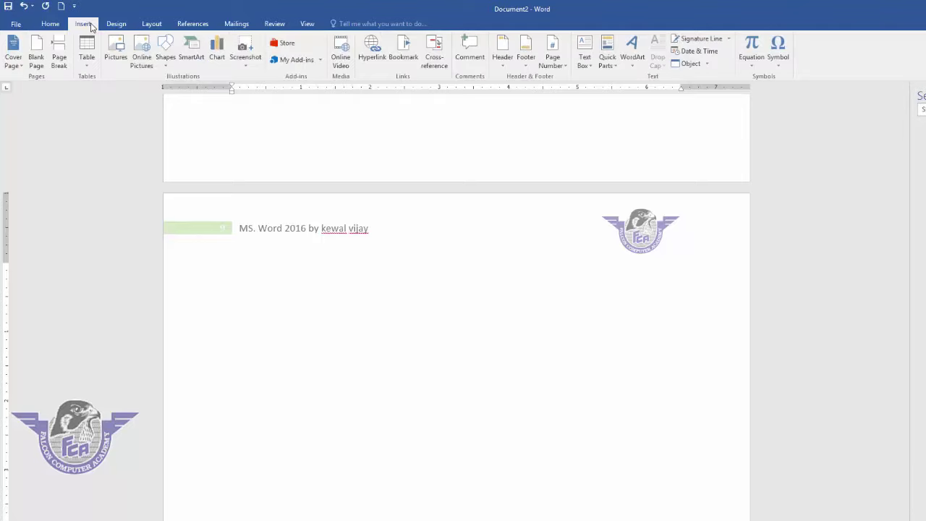
{"action": "left_click", "coordinate": [502, 62]}
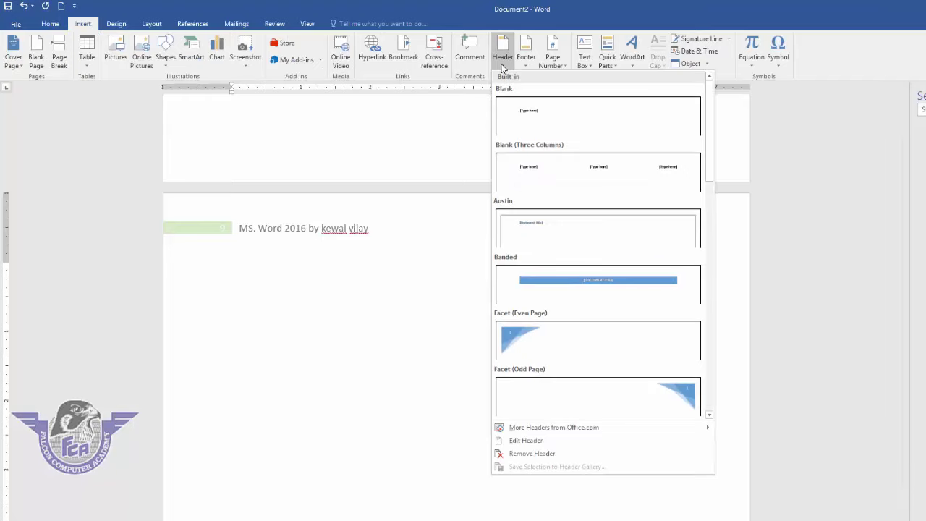
{"action": "left_click", "coordinate": [538, 454]}
Step: Scroll back up to page 1 to confirm the header and logo are gone
{"action": "scroll", "coordinate": [536, 453], "scroll_direction": "up", "scroll_amount": 3}
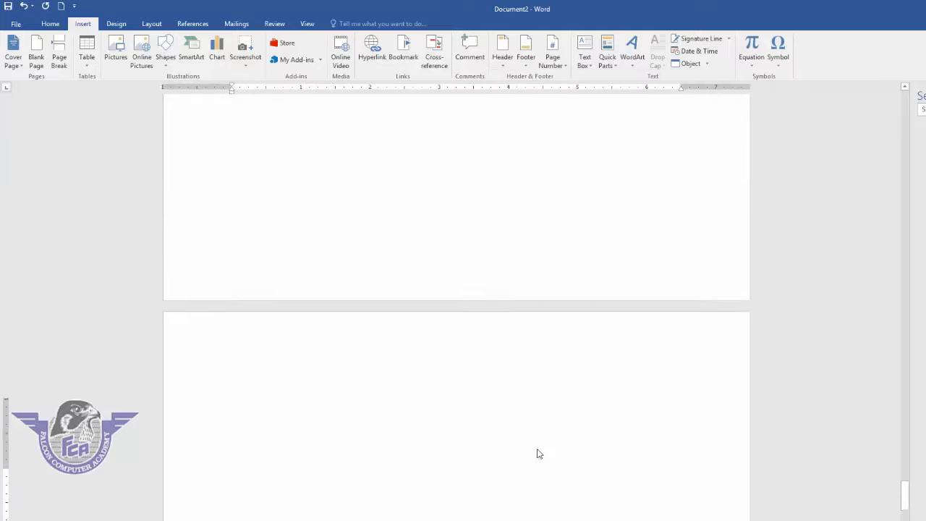
{"action": "scroll", "coordinate": [535, 453], "scroll_direction": "up", "scroll_amount": 2}
{"action": "scroll", "coordinate": [531, 450], "scroll_direction": "up", "scroll_amount": 3}
{"action": "scroll", "coordinate": [524, 454], "scroll_direction": "up", "scroll_amount": 3}
{"action": "scroll", "coordinate": [525, 454], "scroll_direction": "up", "scroll_amount": 5}
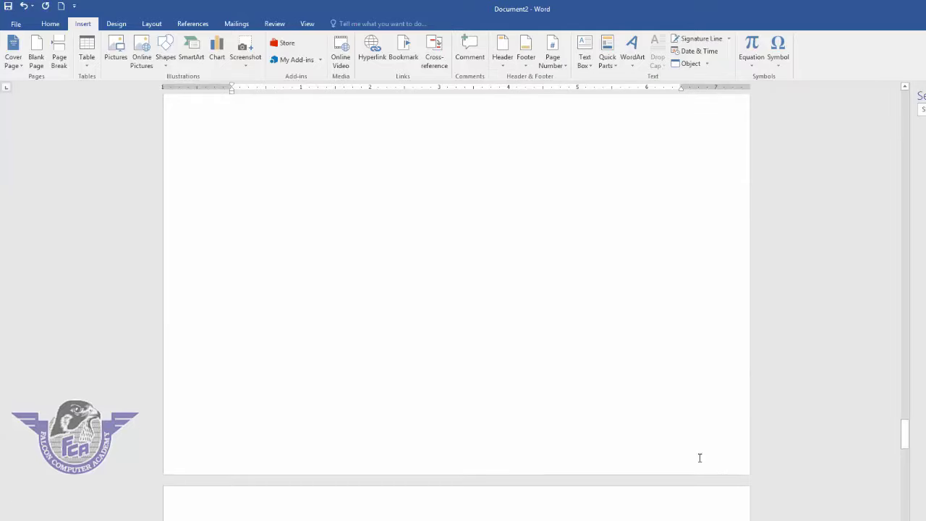
{"action": "left_click_drag", "start_coordinate": [905, 433], "coordinate": [908, 94]}
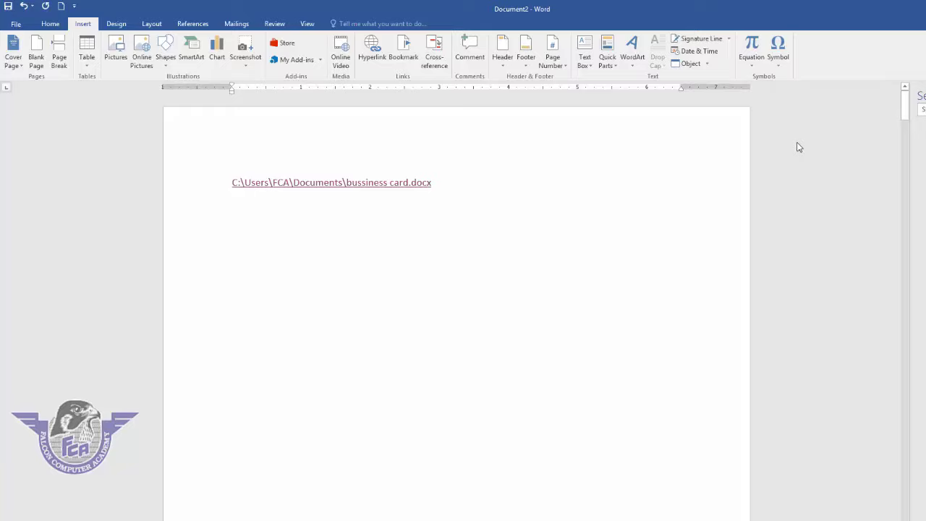
Step: Insert the Grid footer showing 'Page X | Y' numbering, then add another page break
{"action": "left_click", "coordinate": [527, 67]}
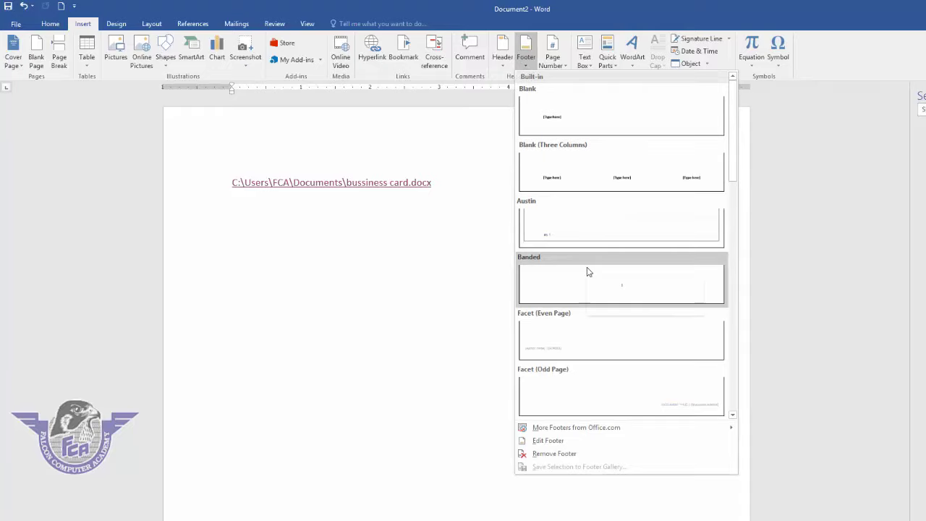
{"action": "scroll", "coordinate": [588, 272], "scroll_direction": "down", "scroll_amount": 3}
{"action": "scroll", "coordinate": [592, 271], "scroll_direction": "down", "scroll_amount": 3}
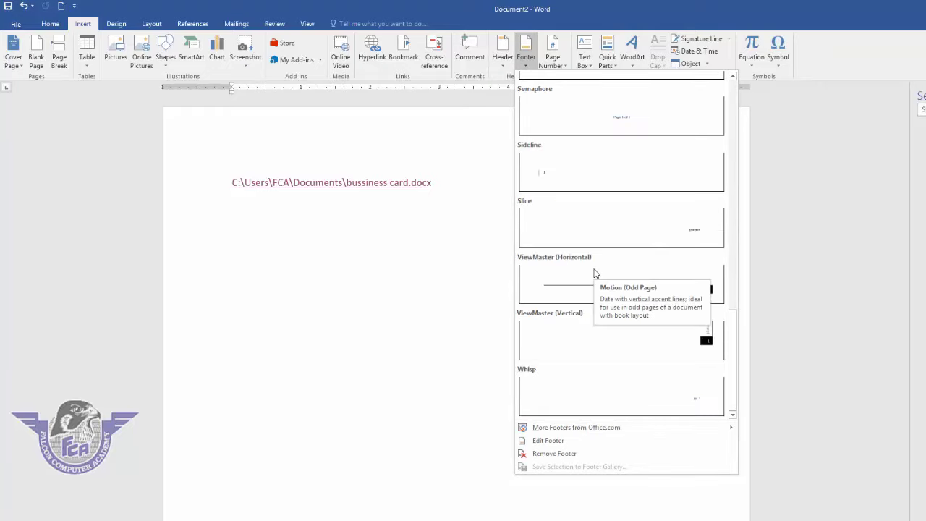
{"action": "scroll", "coordinate": [627, 251], "scroll_direction": "up", "scroll_amount": 3}
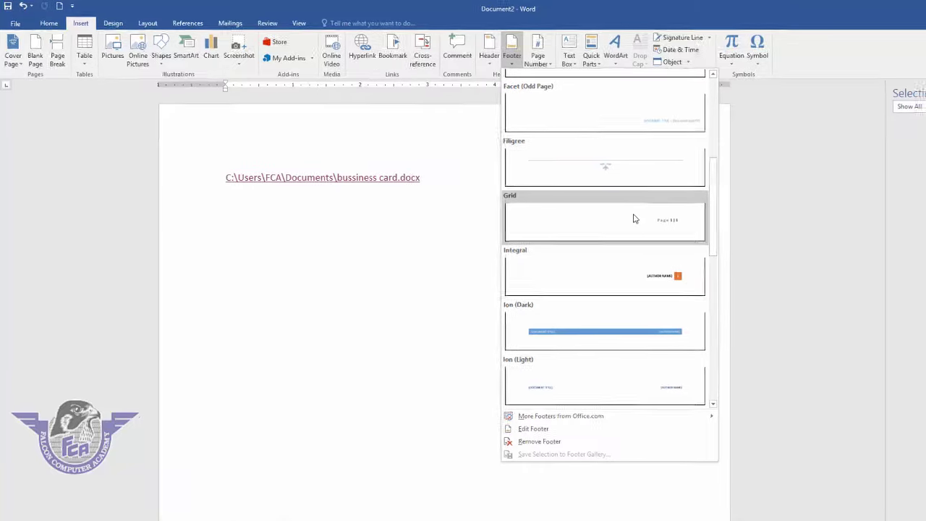
{"action": "left_click", "coordinate": [634, 218]}
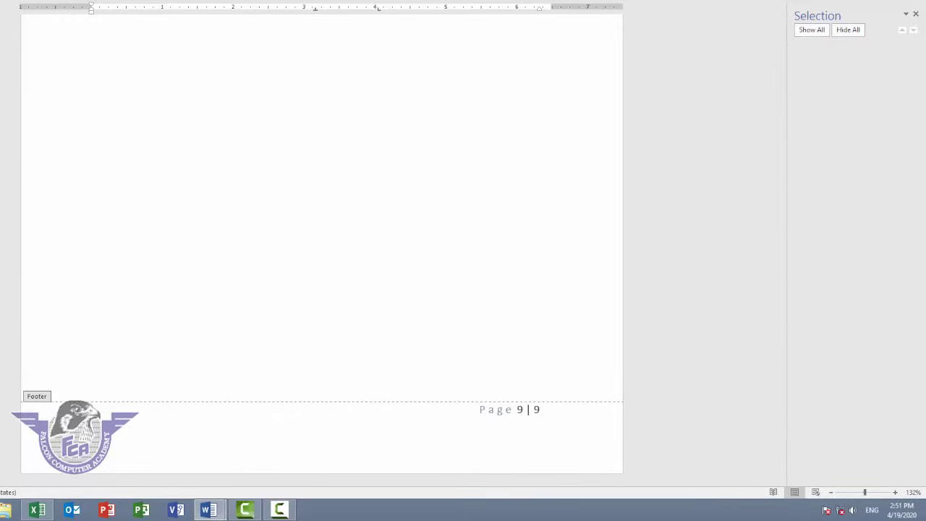
{"action": "double_click", "coordinate": [413, 198]}
{"action": "key", "text": "ctrl+Return"}
{"action": "scroll", "coordinate": [427, 195], "scroll_direction": "up", "scroll_amount": 3}
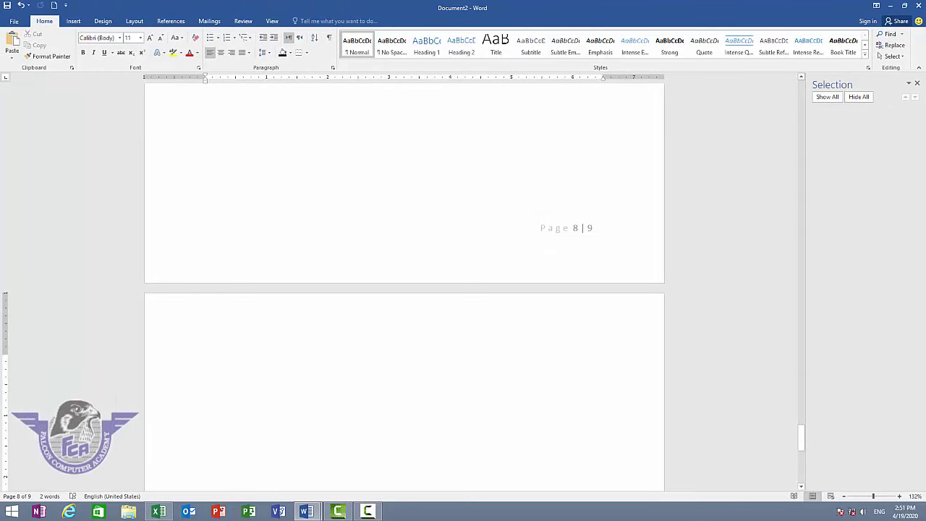
Step: Remove the Grid page-number footer and open the Page Number placement menu
{"action": "left_click", "coordinate": [77, 23]}
{"action": "left_click", "coordinate": [466, 52]}
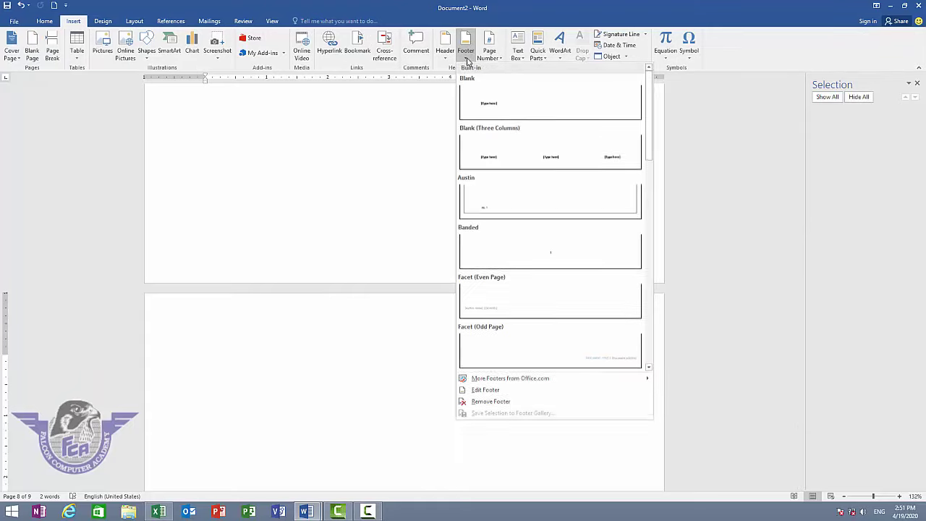
{"action": "left_click", "coordinate": [491, 403]}
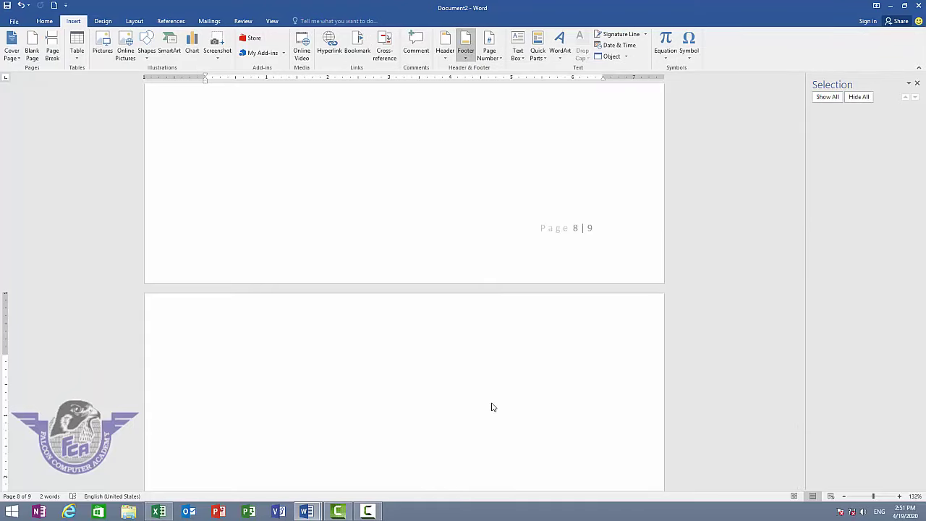
{"action": "left_click", "coordinate": [499, 58]}
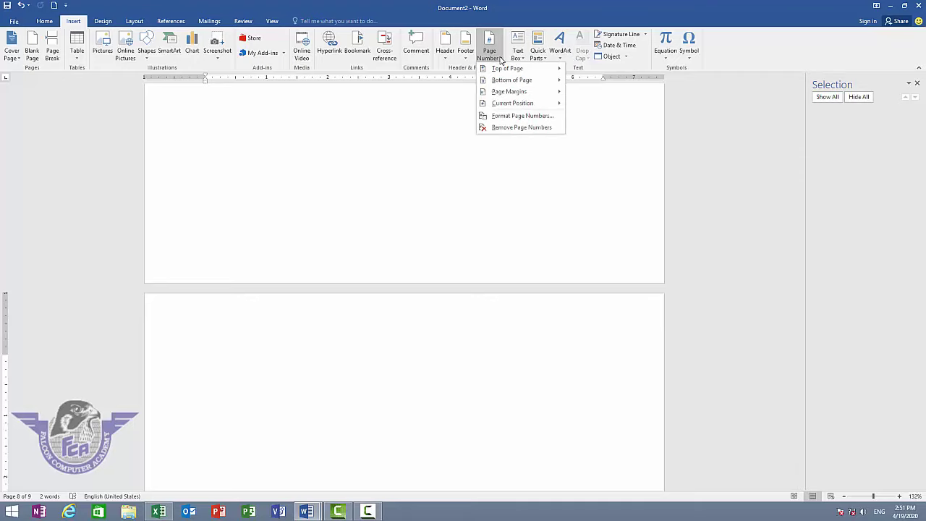
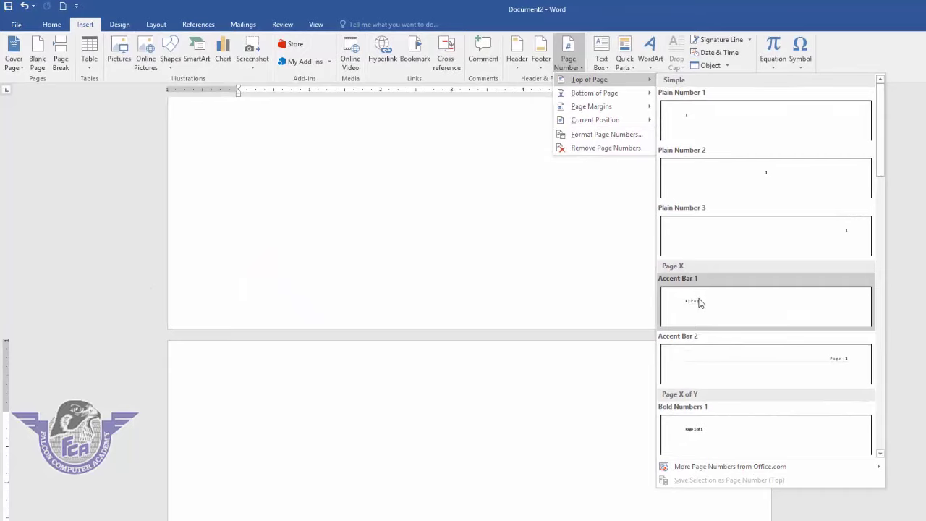
Step: Add an Accent Bar 1 page number at the top of the page and return to the body
{"action": "left_click", "coordinate": [700, 303]}
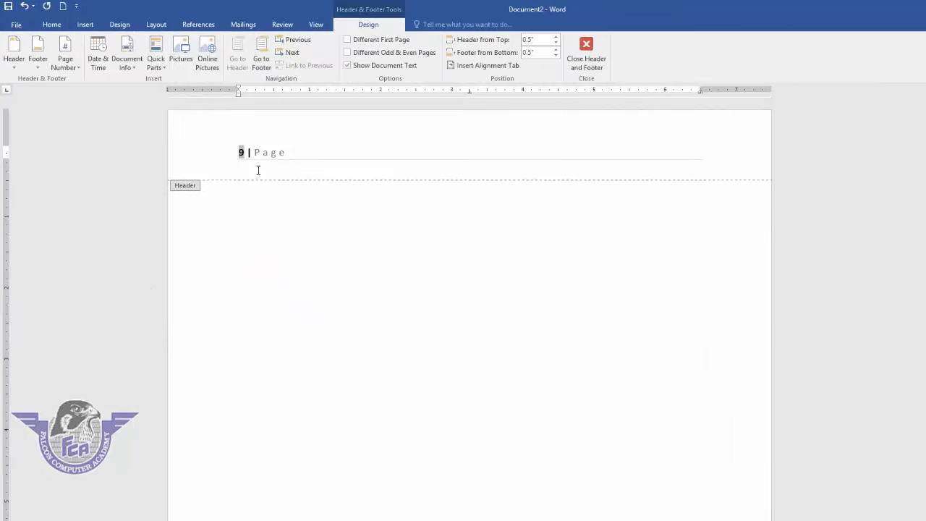
{"action": "left_click", "coordinate": [596, 67]}
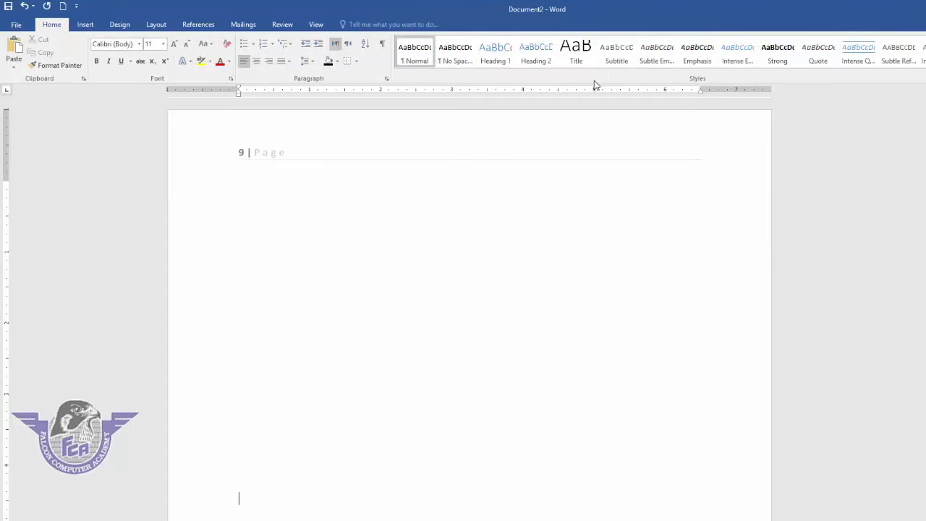
{"action": "scroll", "coordinate": [595, 85], "scroll_direction": "down", "scroll_amount": 5}
{"action": "scroll", "coordinate": [595, 85], "scroll_direction": "down", "scroll_amount": 3}
{"action": "scroll", "coordinate": [595, 85], "scroll_direction": "down", "scroll_amount": 4}
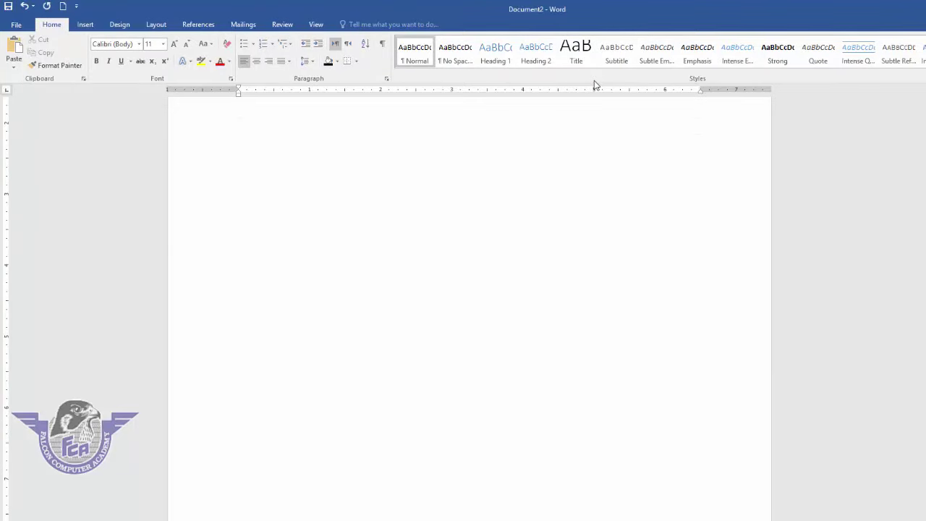
{"action": "scroll", "coordinate": [594, 85], "scroll_direction": "down", "scroll_amount": 4}
{"action": "scroll", "coordinate": [595, 85], "scroll_direction": "down", "scroll_amount": 5}
{"action": "scroll", "coordinate": [595, 85], "scroll_direction": "down", "scroll_amount": 5}
{"action": "scroll", "coordinate": [595, 85], "scroll_direction": "down", "scroll_amount": 4}
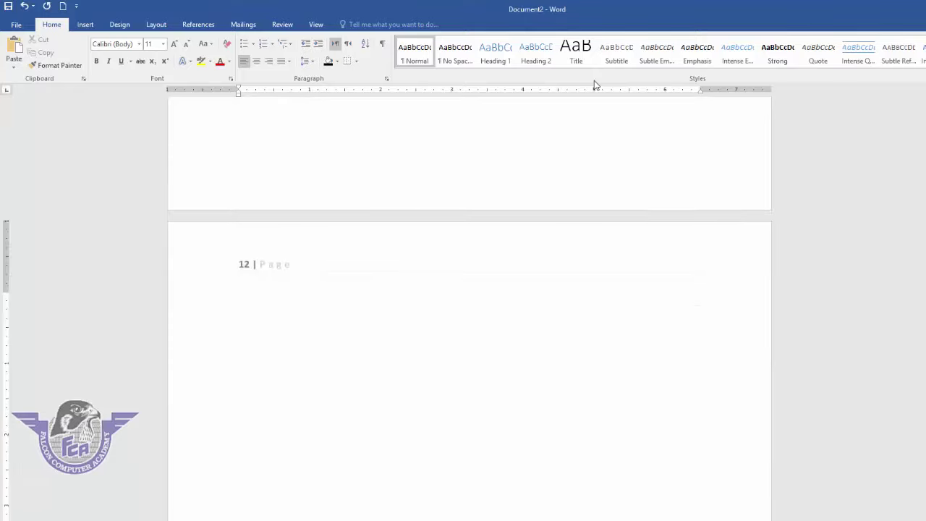
{"action": "scroll", "coordinate": [595, 85], "scroll_direction": "down", "scroll_amount": 6}
{"action": "scroll", "coordinate": [595, 84], "scroll_direction": "down", "scroll_amount": 6}
{"action": "scroll", "coordinate": [595, 85], "scroll_direction": "down", "scroll_amount": 3}
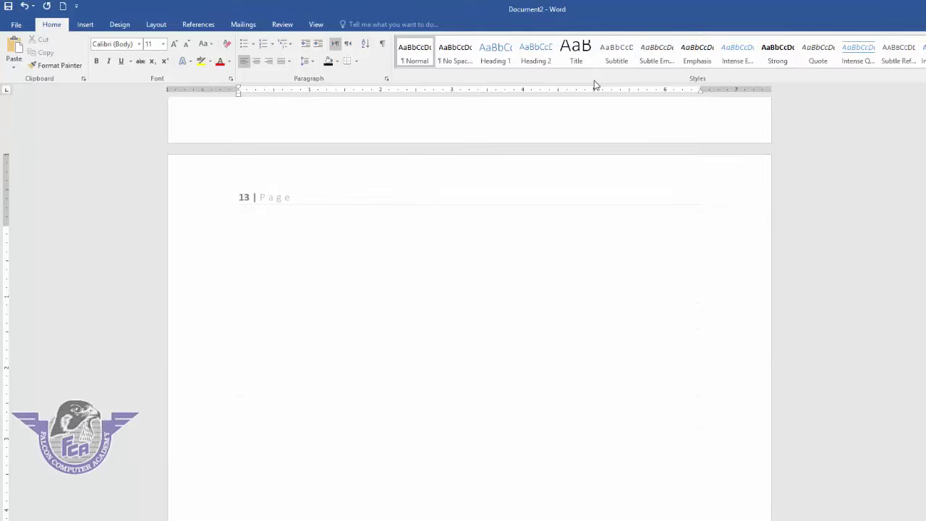
Step: Remove all page numbers from the document
{"action": "left_click", "coordinate": [88, 25]}
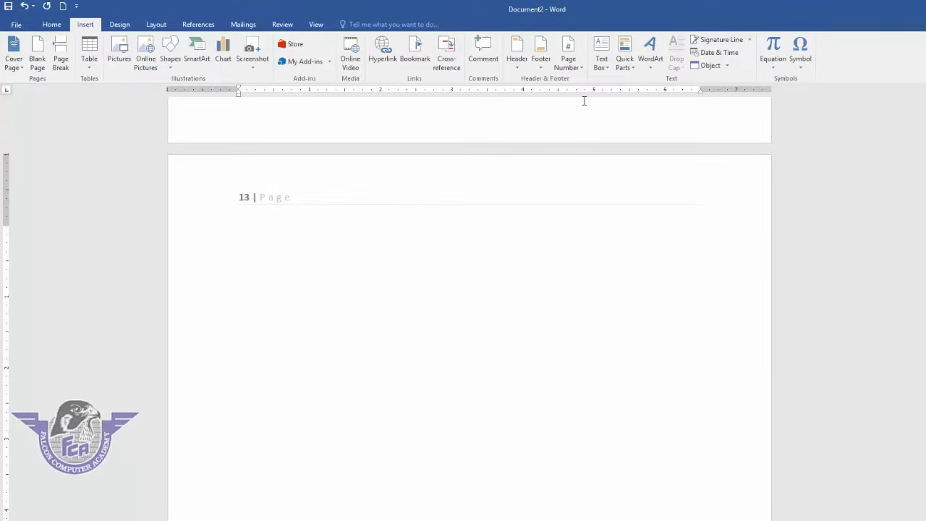
{"action": "left_click", "coordinate": [576, 67]}
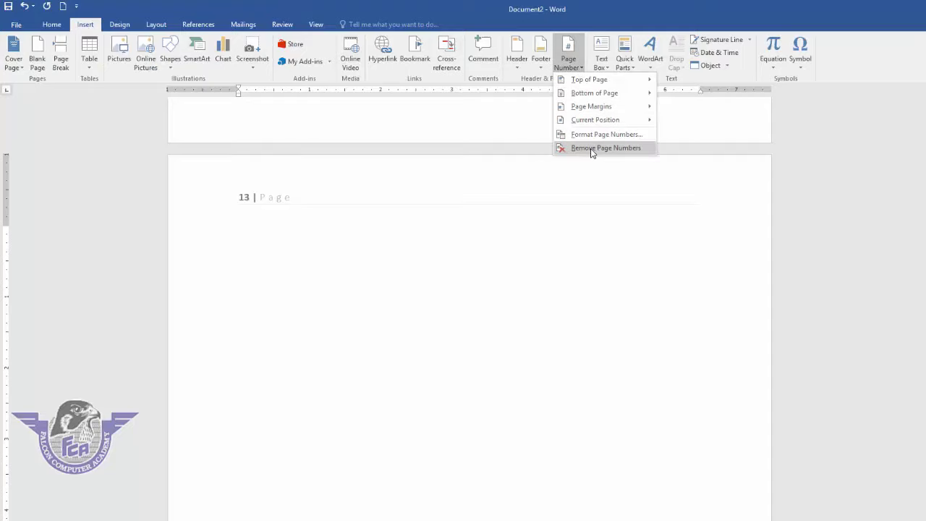
{"action": "left_click", "coordinate": [592, 148]}
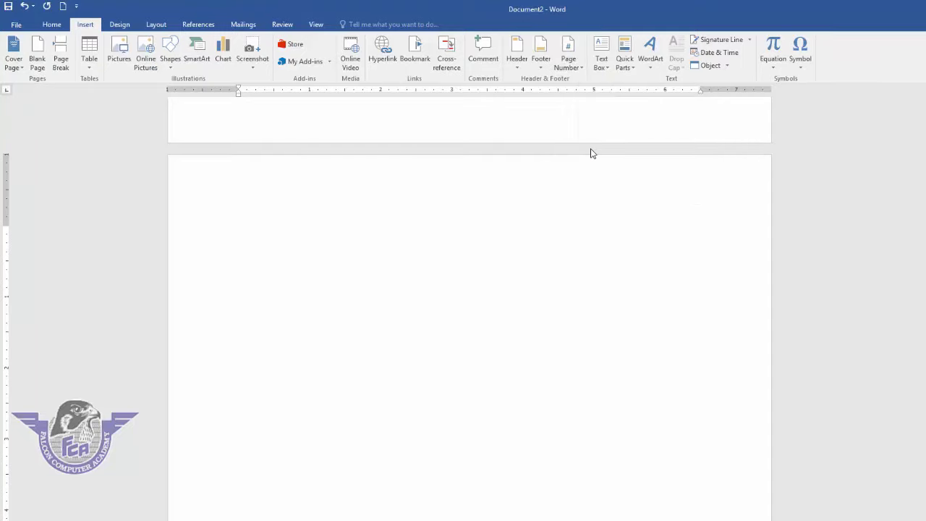
Step: Change the page number format to lowercase Roman numerals (i, ii, iii, …)
{"action": "left_click", "coordinate": [526, 200]}
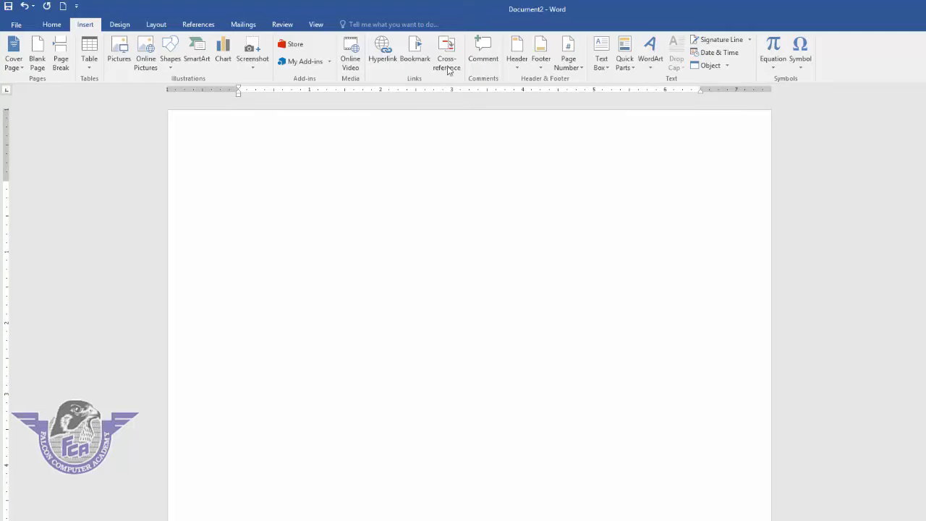
{"action": "left_click", "coordinate": [577, 71]}
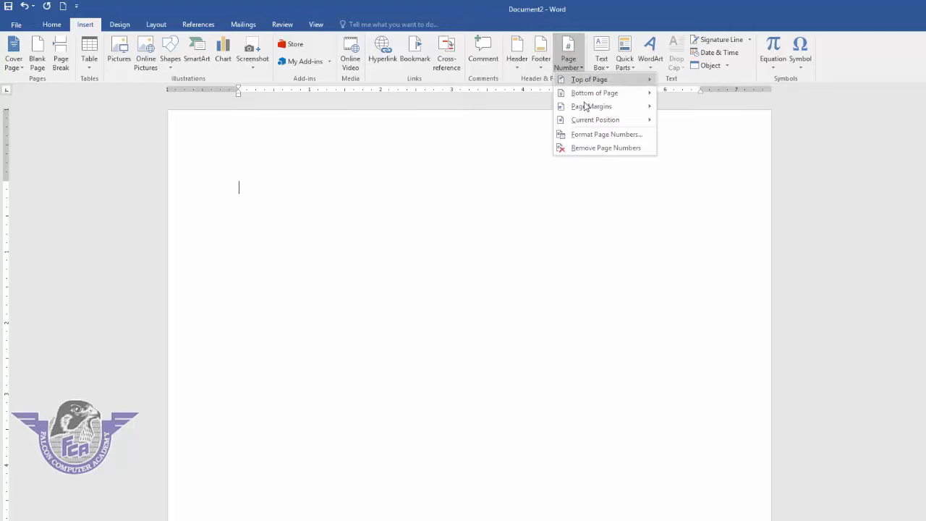
{"action": "left_click", "coordinate": [589, 136]}
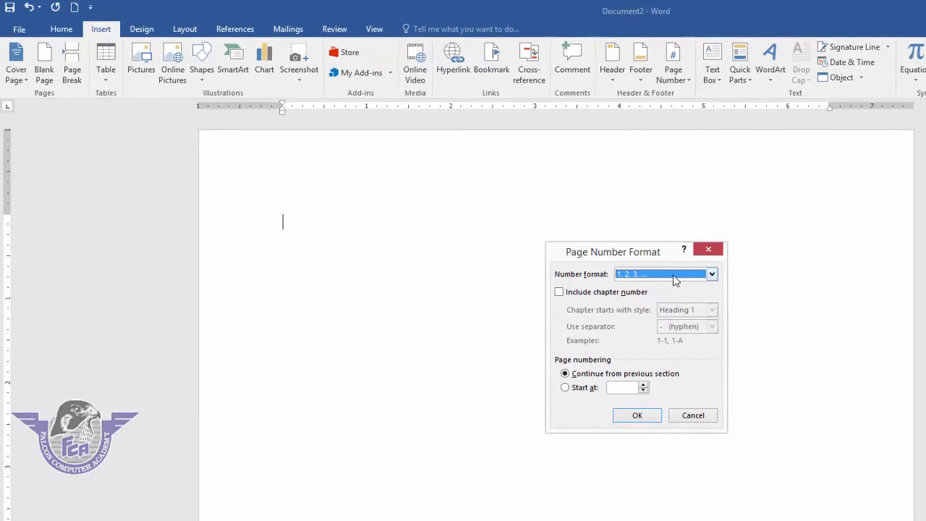
{"action": "left_click", "coordinate": [672, 276]}
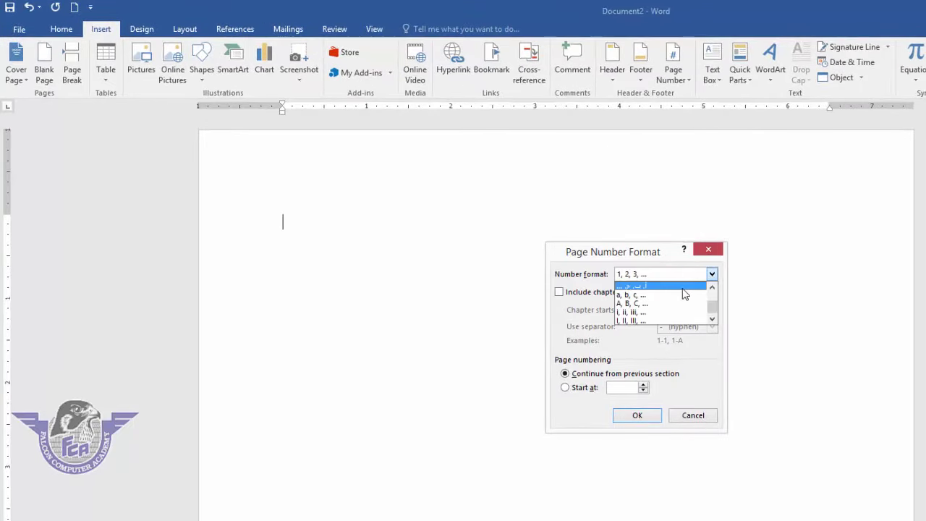
{"action": "scroll", "coordinate": [676, 301], "scroll_direction": "down", "scroll_amount": 1}
{"action": "left_click", "coordinate": [641, 312]}
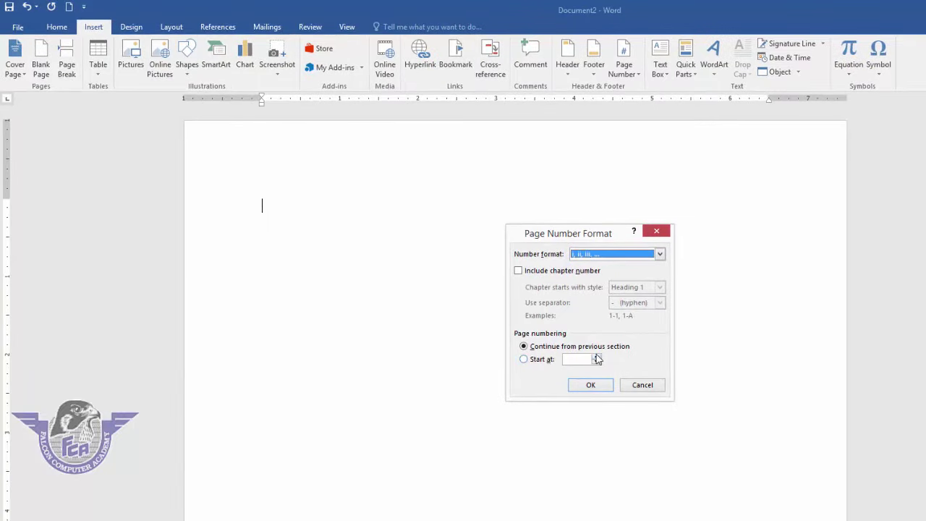
{"action": "left_click", "coordinate": [591, 384]}
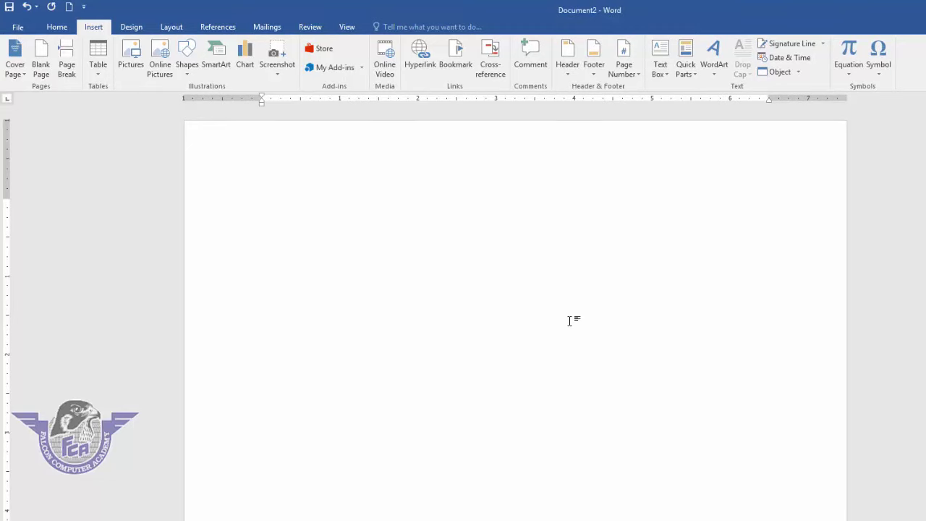
Step: Insert the Whisp footer with a 'pg.' page number and return to the body
{"action": "left_click", "coordinate": [568, 73]}
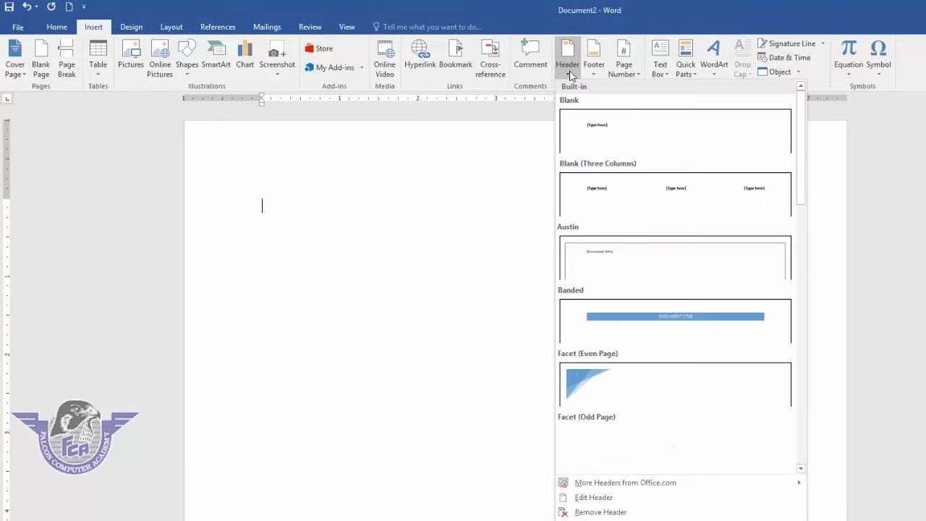
{"action": "left_click", "coordinate": [594, 64]}
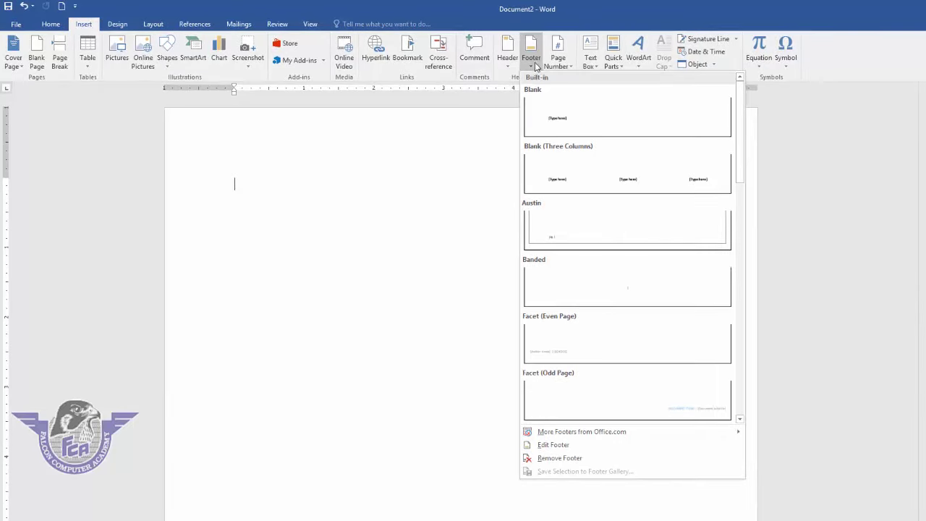
{"action": "scroll", "coordinate": [597, 275], "scroll_direction": "down", "scroll_amount": 2}
{"action": "scroll", "coordinate": [599, 275], "scroll_direction": "down", "scroll_amount": 5}
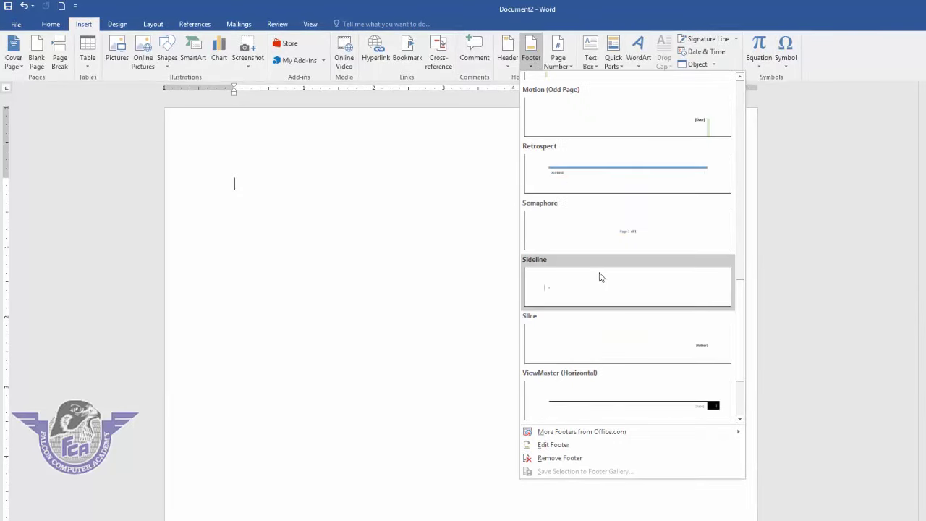
{"action": "scroll", "coordinate": [599, 279], "scroll_direction": "down", "scroll_amount": 2}
{"action": "left_click", "coordinate": [664, 411]}
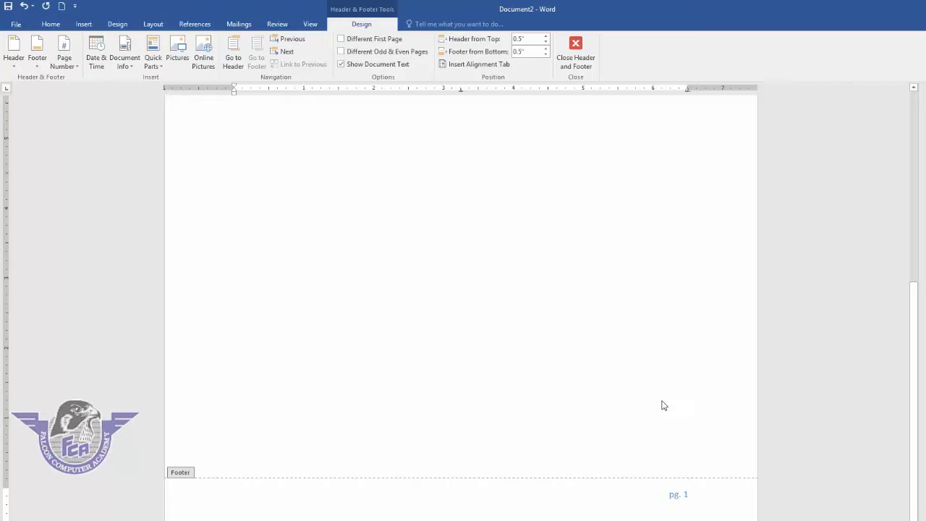
{"action": "double_click", "coordinate": [609, 321]}
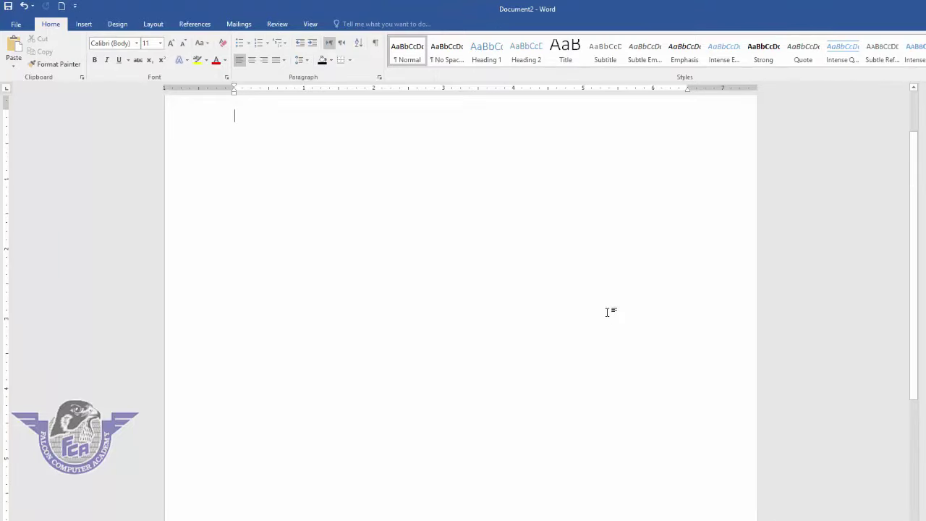
Step: Scroll through the pages and place the cursor near the bottom of the blank page
{"action": "scroll", "coordinate": [606, 311], "scroll_direction": "down", "scroll_amount": 5}
{"action": "scroll", "coordinate": [606, 311], "scroll_direction": "down", "scroll_amount": 5}
{"action": "scroll", "coordinate": [607, 314], "scroll_direction": "up", "scroll_amount": 2}
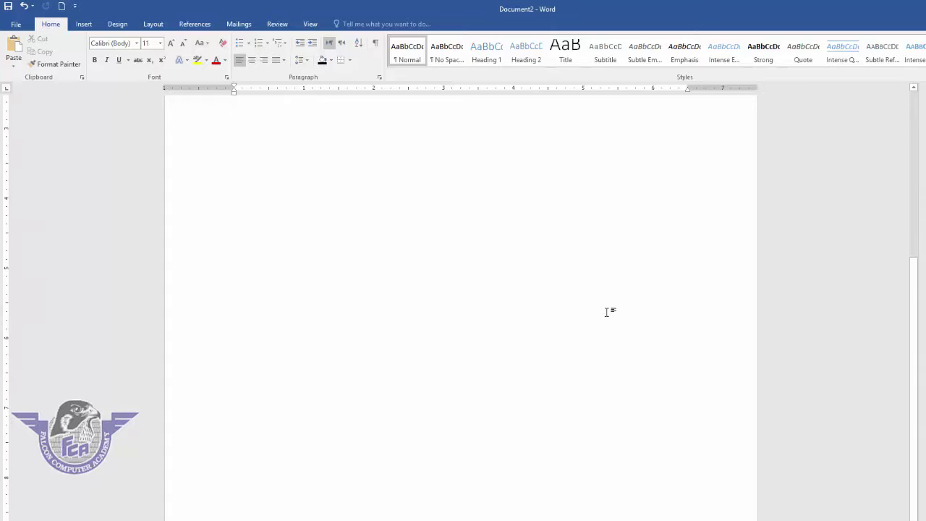
{"action": "scroll", "coordinate": [609, 317], "scroll_direction": "up", "scroll_amount": 5}
{"action": "scroll", "coordinate": [609, 317], "scroll_direction": "down", "scroll_amount": 3}
{"action": "scroll", "coordinate": [608, 319], "scroll_direction": "up", "scroll_amount": 3}
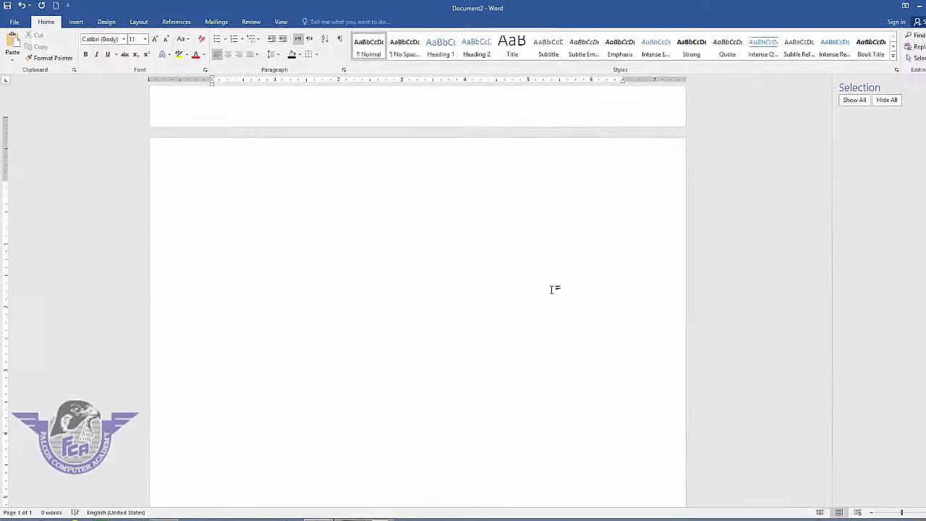
{"action": "scroll", "coordinate": [535, 280], "scroll_direction": "down", "scroll_amount": 5}
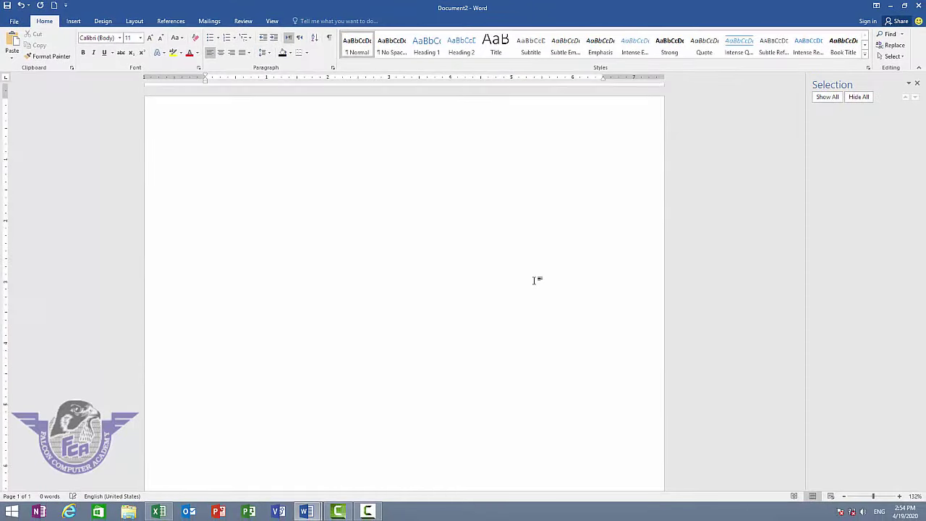
{"action": "scroll", "coordinate": [535, 280], "scroll_direction": "down", "scroll_amount": 5}
{"action": "scroll", "coordinate": [535, 280], "scroll_direction": "down", "scroll_amount": 4}
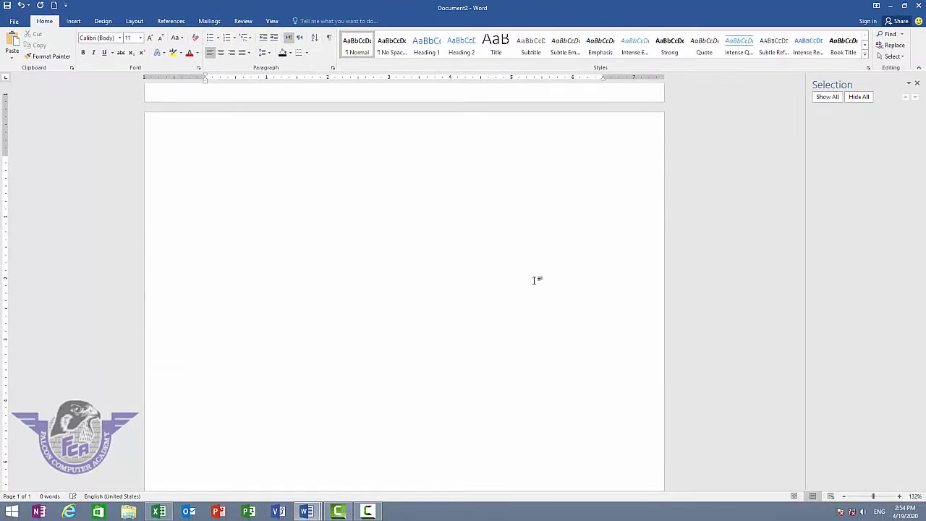
{"action": "scroll", "coordinate": [535, 280], "scroll_direction": "up", "scroll_amount": 3}
{"action": "scroll", "coordinate": [535, 280], "scroll_direction": "down", "scroll_amount": 4}
{"action": "scroll", "coordinate": [535, 280], "scroll_direction": "up", "scroll_amount": 3}
{"action": "scroll", "coordinate": [535, 280], "scroll_direction": "down", "scroll_amount": 3}
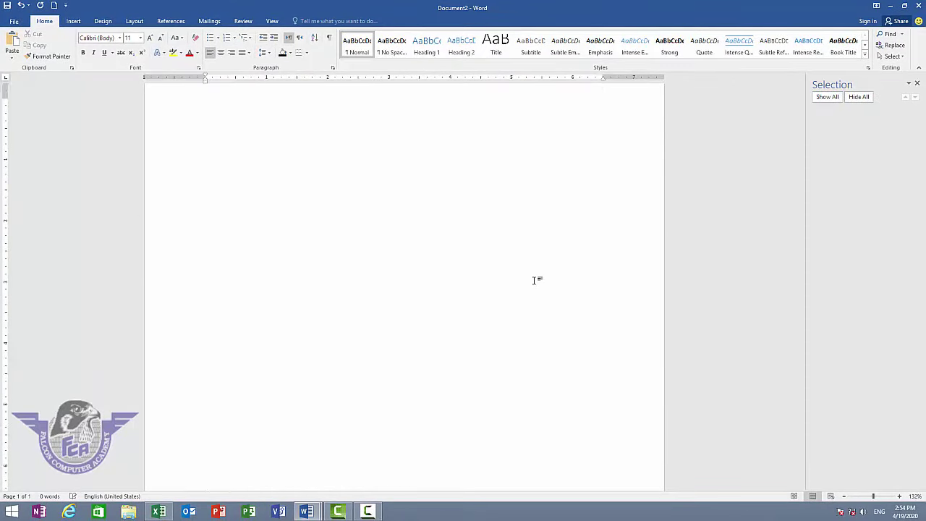
{"action": "scroll", "coordinate": [535, 279], "scroll_direction": "up", "scroll_amount": 3}
{"action": "scroll", "coordinate": [535, 280], "scroll_direction": "down", "scroll_amount": 3}
{"action": "scroll", "coordinate": [535, 280], "scroll_direction": "up", "scroll_amount": 3}
{"action": "scroll", "coordinate": [535, 280], "scroll_direction": "down", "scroll_amount": 1}
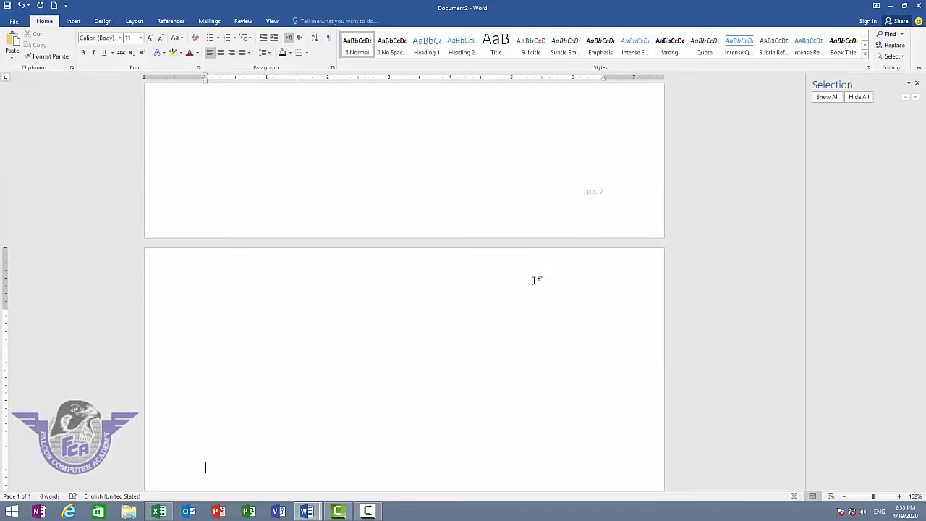
{"action": "left_click", "coordinate": [205, 467]}
Step: Set page numbering to capital letters A, B, C and show the Top of Page number styles
{"action": "left_click", "coordinate": [73, 21]}
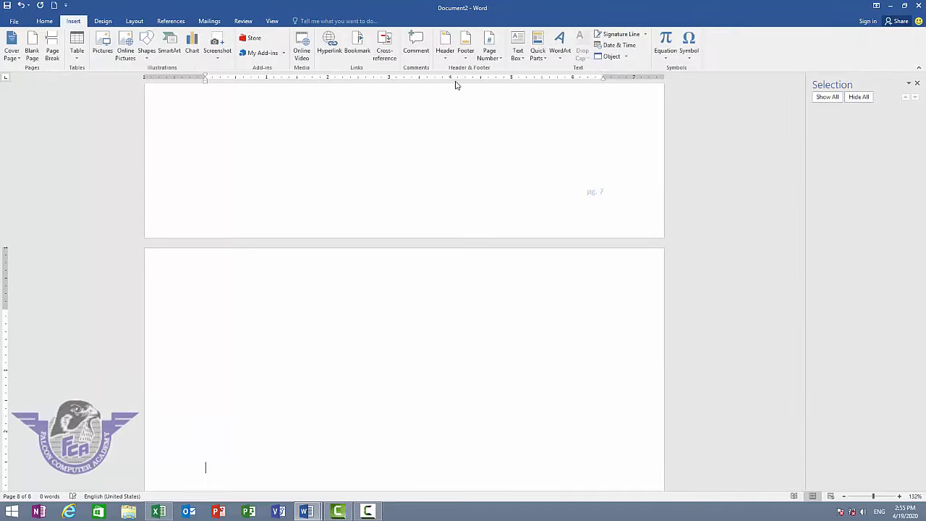
{"action": "left_click", "coordinate": [490, 56]}
{"action": "left_click", "coordinate": [500, 129]}
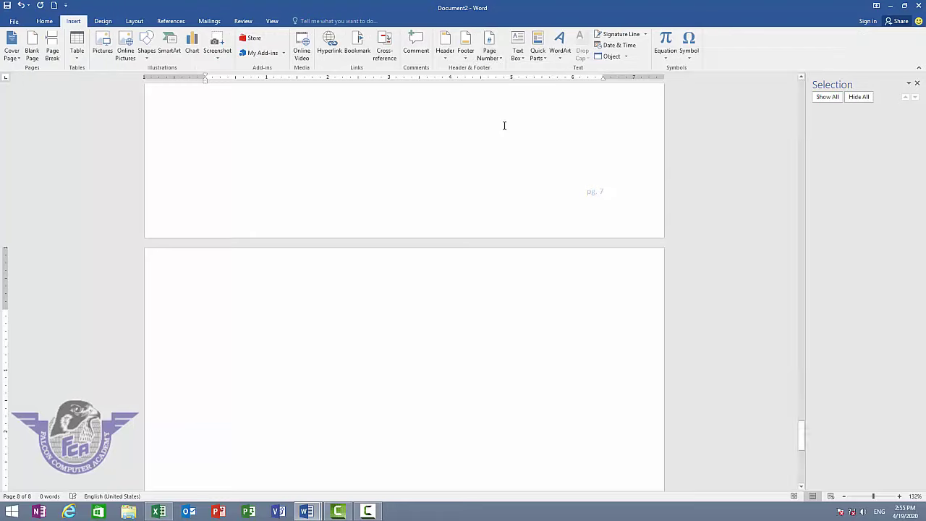
{"action": "left_click", "coordinate": [496, 61]}
{"action": "left_click", "coordinate": [513, 119]}
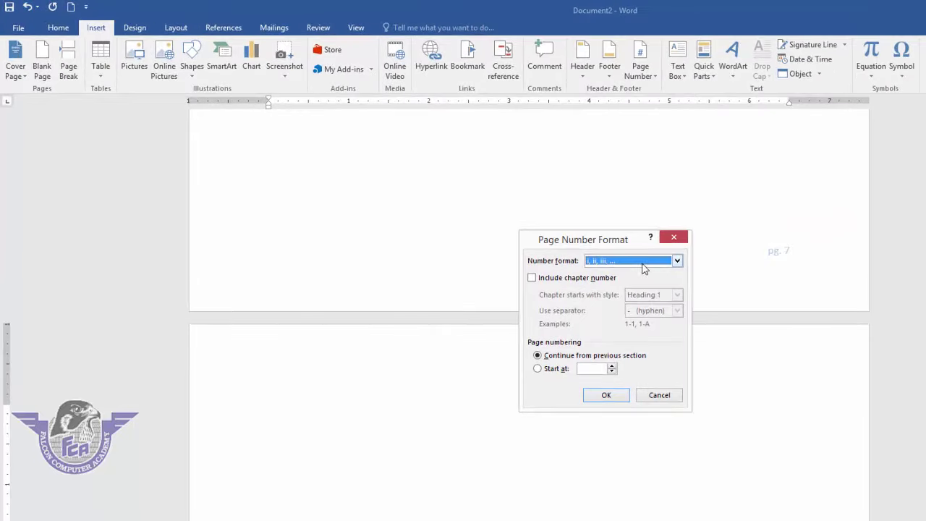
{"action": "left_click", "coordinate": [644, 262]}
{"action": "left_click", "coordinate": [625, 297]}
{"action": "left_click", "coordinate": [606, 395]}
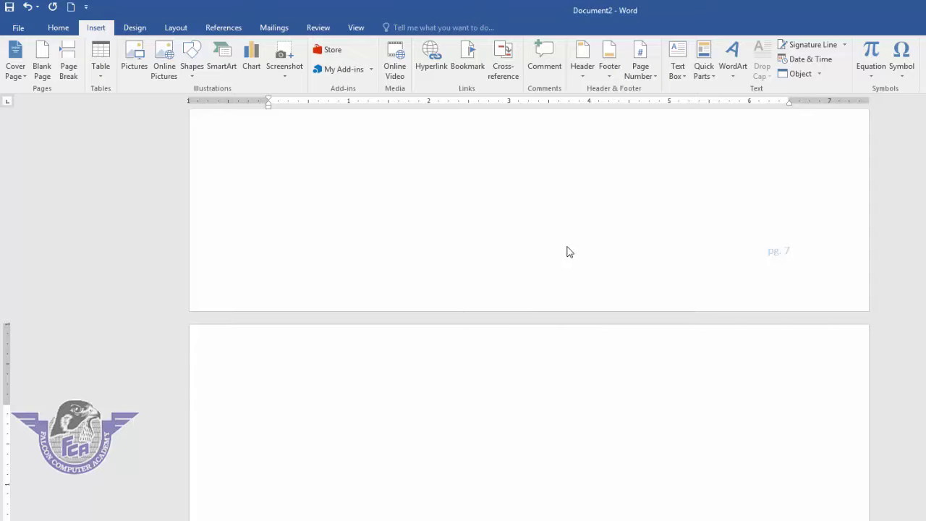
{"action": "left_click", "coordinate": [586, 76]}
{"action": "left_click", "coordinate": [643, 74]}
{"action": "mouse_move", "coordinate": [569, 77]}
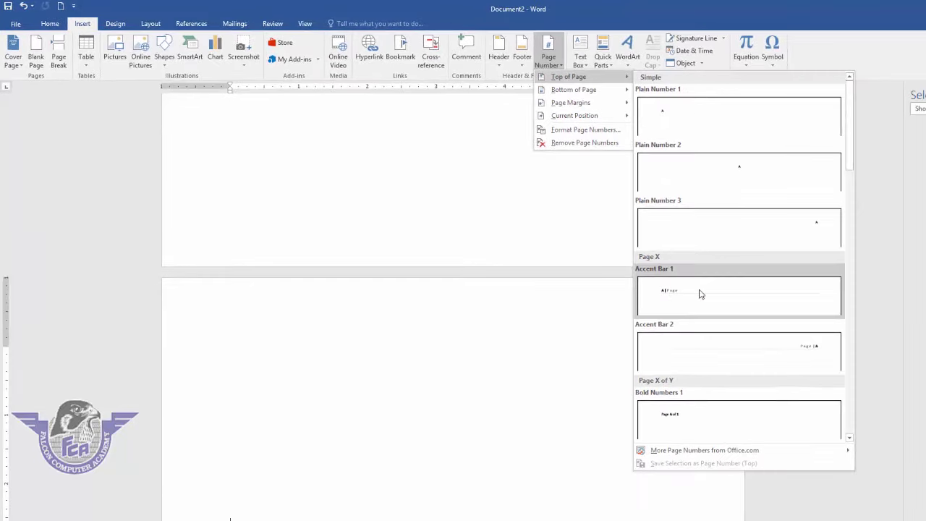
Step: Put an Accent Bar 1 number in the header and add pages with four Enter presses
{"action": "left_click", "coordinate": [742, 313]}
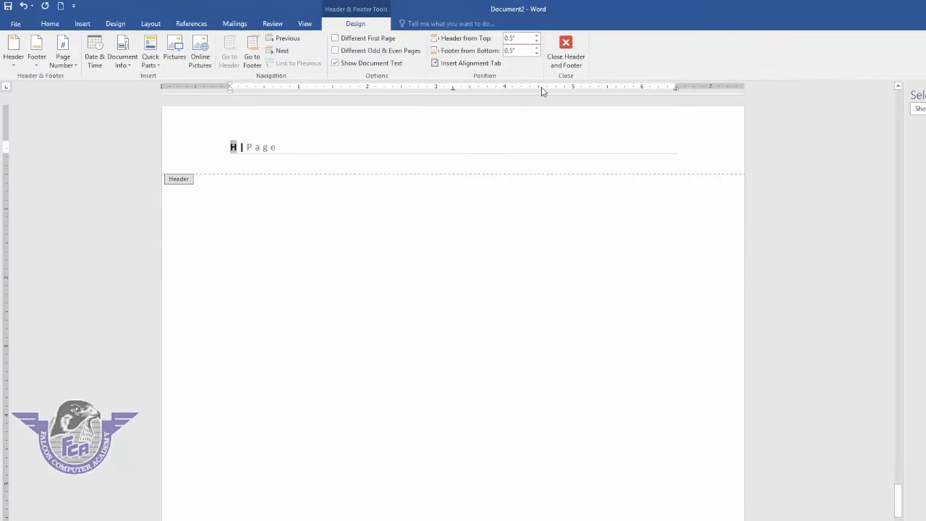
{"action": "left_click", "coordinate": [566, 54]}
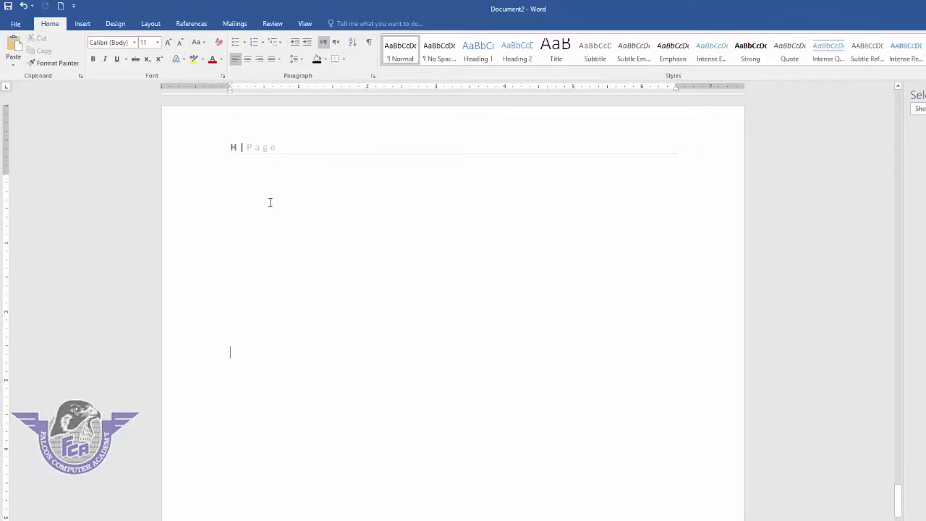
{"action": "key", "text": "Return"}
{"action": "key", "text": "Return"}
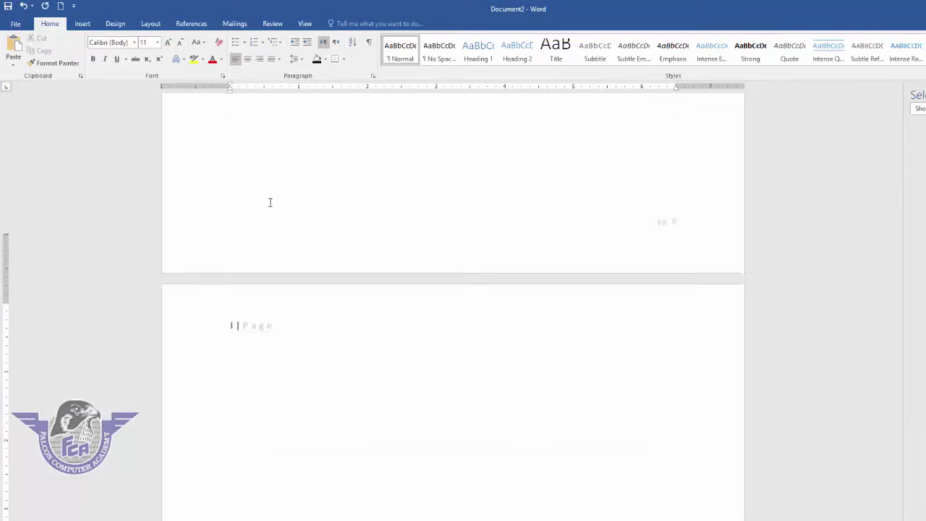
{"action": "key", "text": "Return"}
{"action": "key", "text": "Return"}
{"action": "key", "text": "Return"}
{"action": "key", "text": "Return"}
{"action": "key", "text": "Return"}
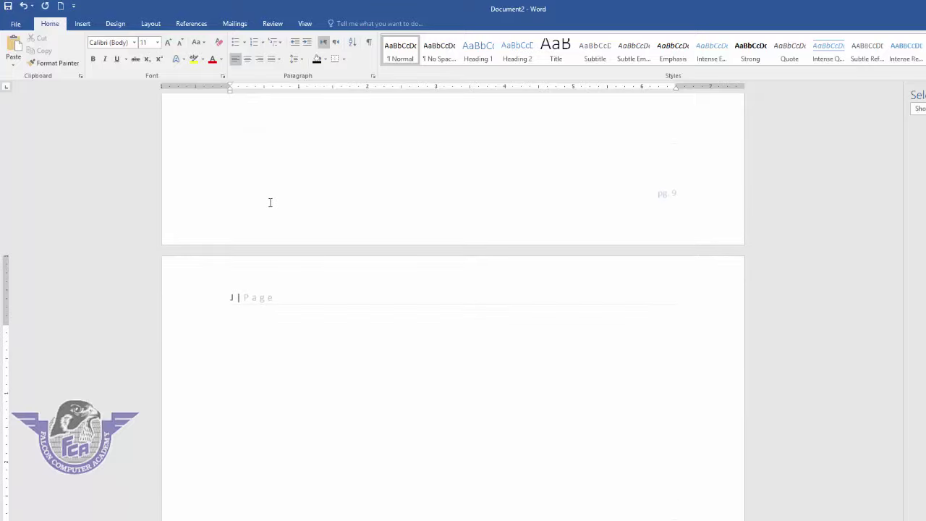
{"action": "key", "text": "Return"}
{"action": "key", "text": "Return"}
{"action": "key", "text": "Return"}
{"action": "key", "text": "Return"}
{"action": "key", "text": "Return"}
{"action": "key", "text": "Return"}
{"action": "key", "text": "Return"}
{"action": "key", "text": "Return"}
{"action": "key", "text": "Return"}
{"action": "key", "text": "Return"}
{"action": "key", "text": "Return"}
{"action": "key", "text": "Return"}
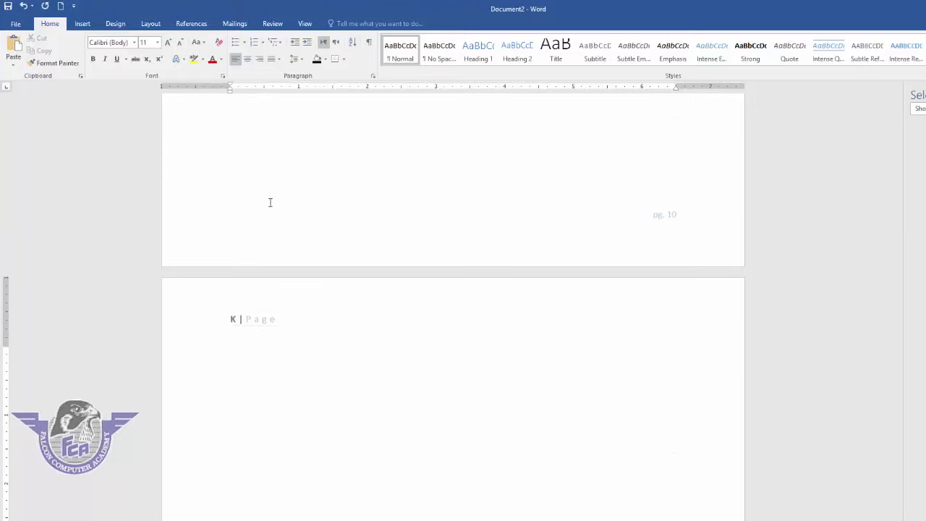
{"action": "key", "text": "Return"}
{"action": "key", "text": "Return"}
{"action": "key", "text": "Return"}
{"action": "key", "text": "Return"}
{"action": "key", "text": "Return"}
{"action": "key", "text": "Return"}
{"action": "key", "text": "Return"}
{"action": "key", "text": "Return"}
{"action": "key", "text": "Return"}
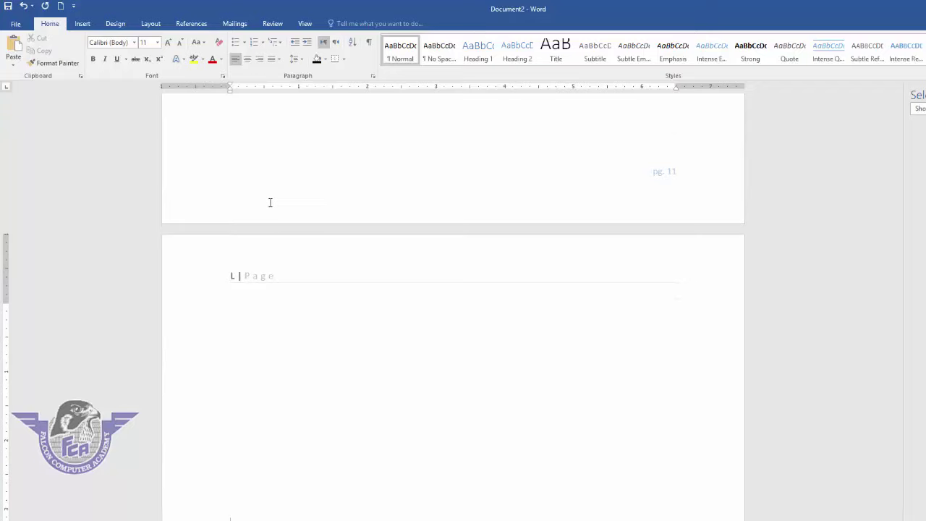
{"action": "left_click", "coordinate": [83, 23]}
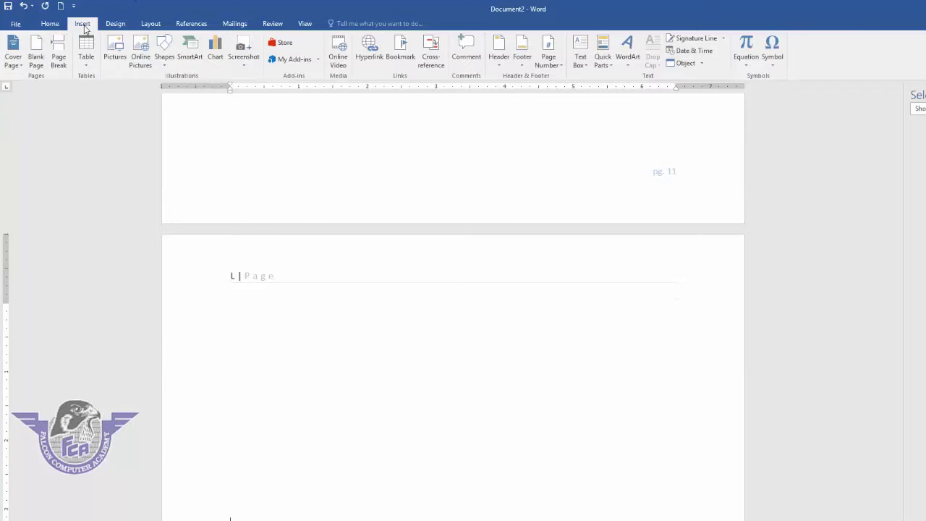
{"action": "left_click", "coordinate": [558, 68]}
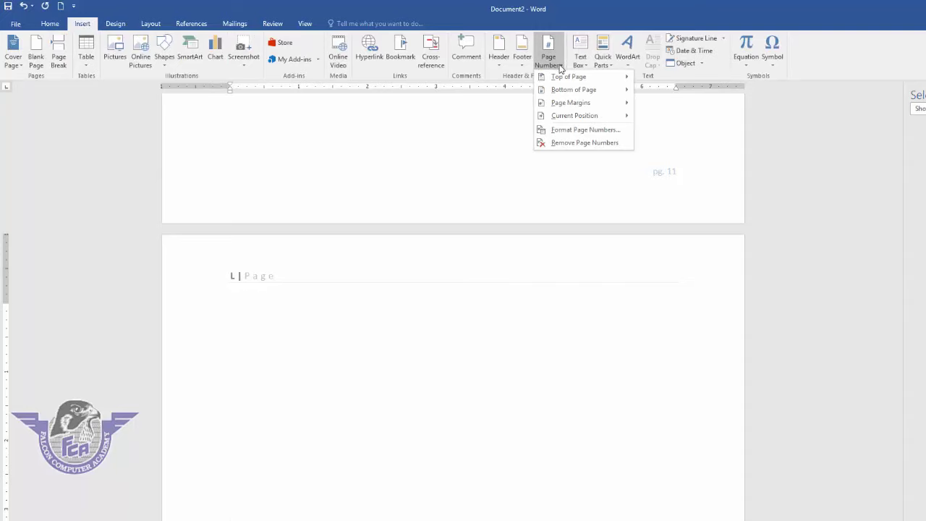
Step: Remove the page numbers and insert a Banded Sidebar text box on the upper page
{"action": "left_click", "coordinate": [562, 143]}
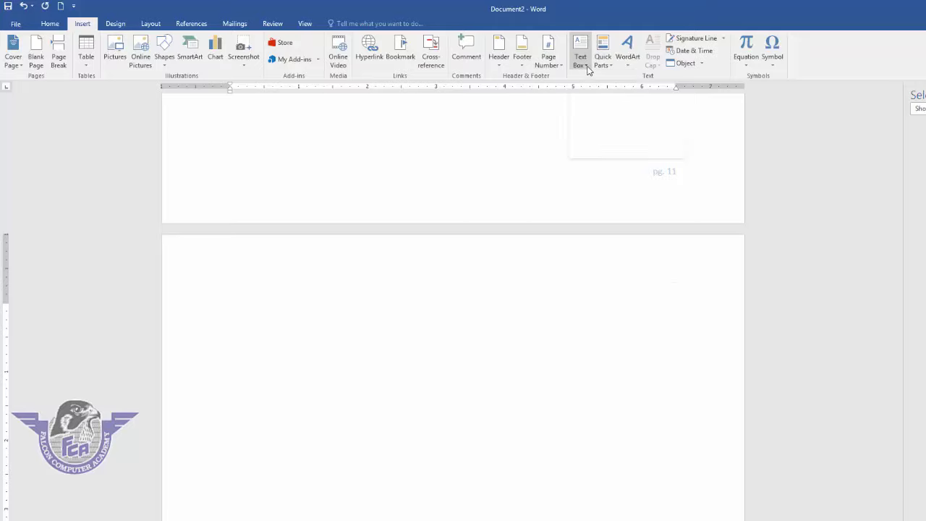
{"action": "left_click", "coordinate": [523, 205]}
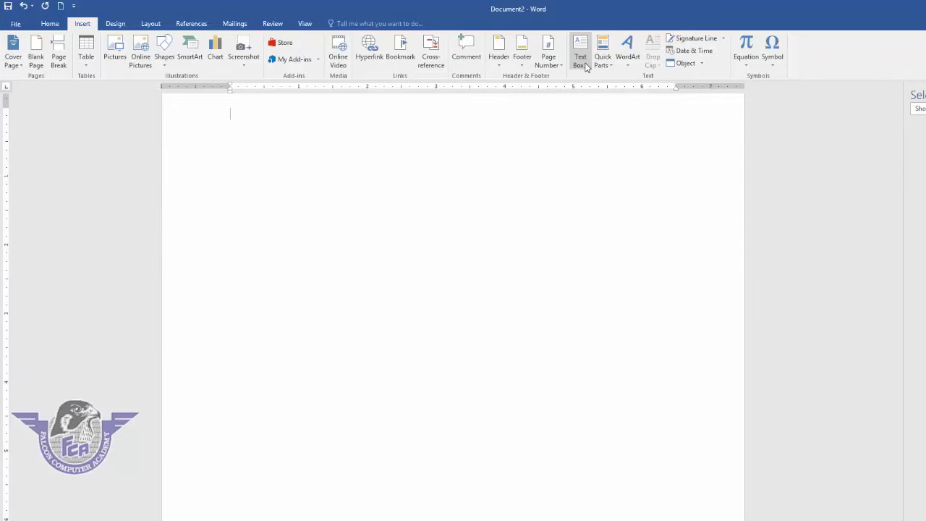
{"action": "left_click", "coordinate": [586, 66]}
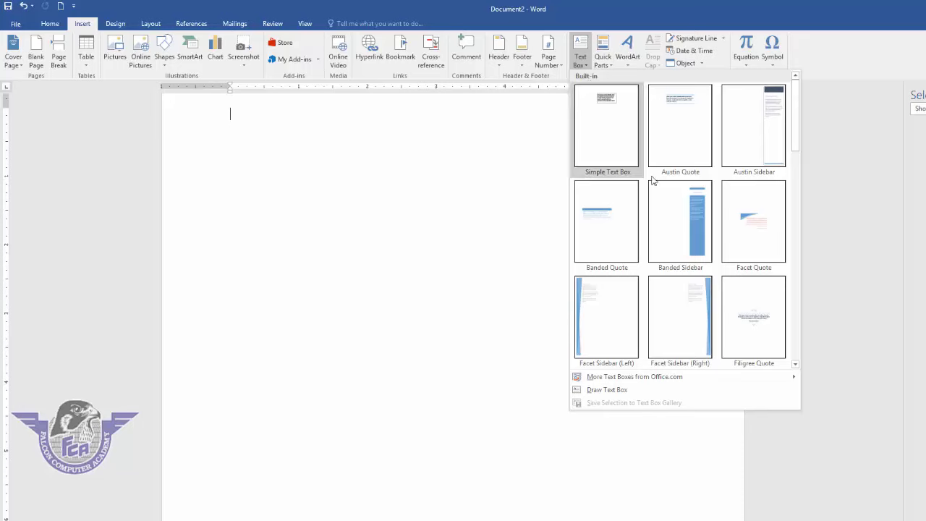
{"action": "left_click", "coordinate": [691, 223]}
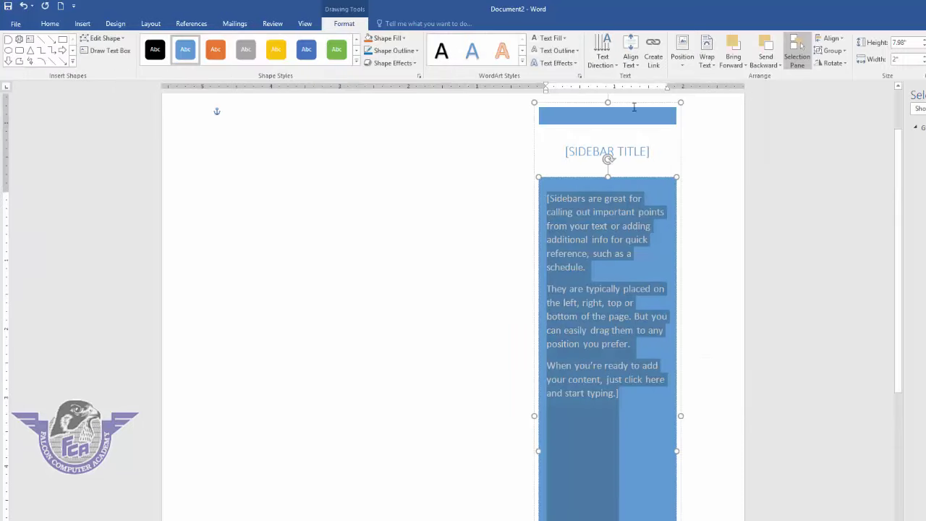
Step: Replace the sidebar's placeholder text with =rand() sample paragraphs and reposition the sidebar
{"action": "left_click_drag", "start_coordinate": [633, 103], "coordinate": [654, 102]}
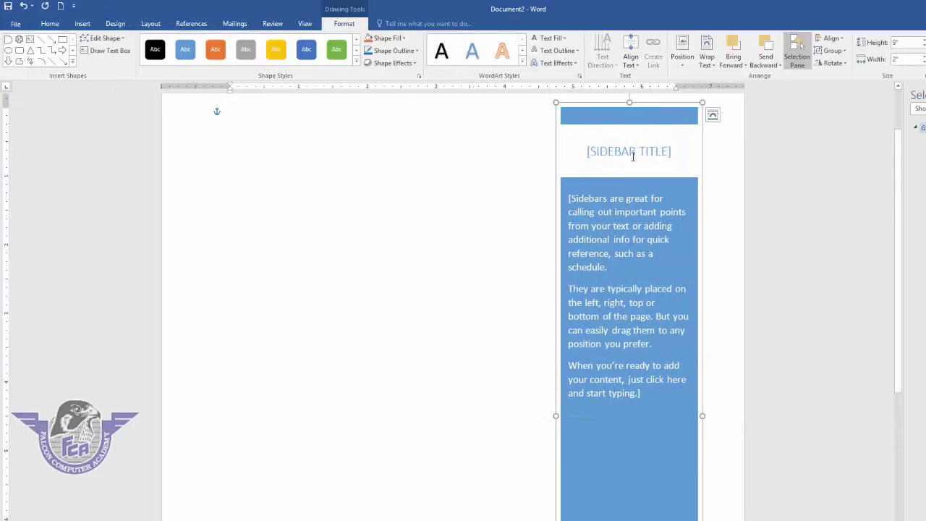
{"action": "left_click", "coordinate": [642, 198]}
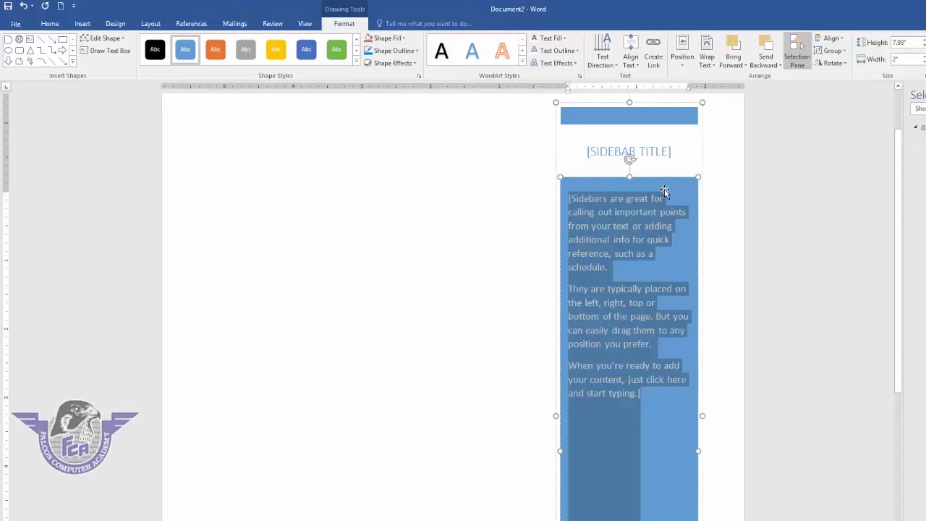
{"action": "key", "text": "Delete"}
{"action": "type", "text": "=rand("}
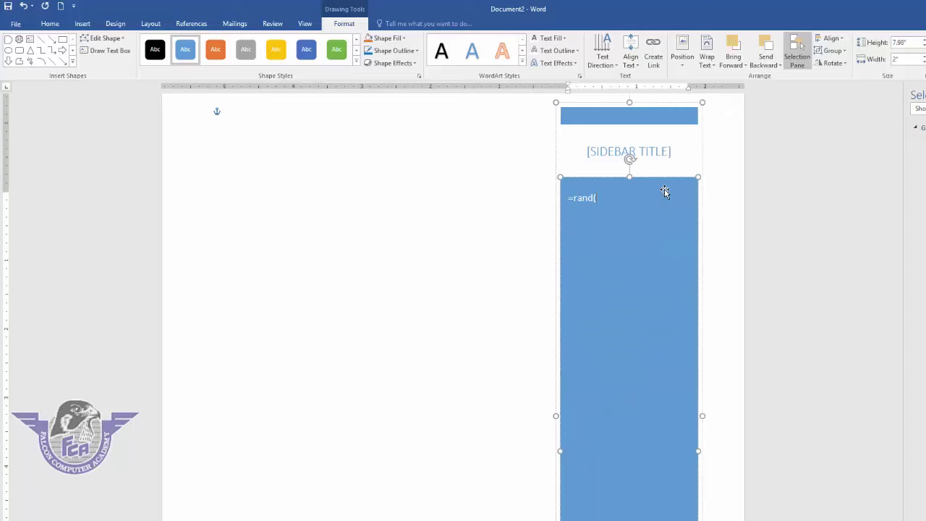
{"action": "type", "text": ")"}
{"action": "key", "text": "Return"}
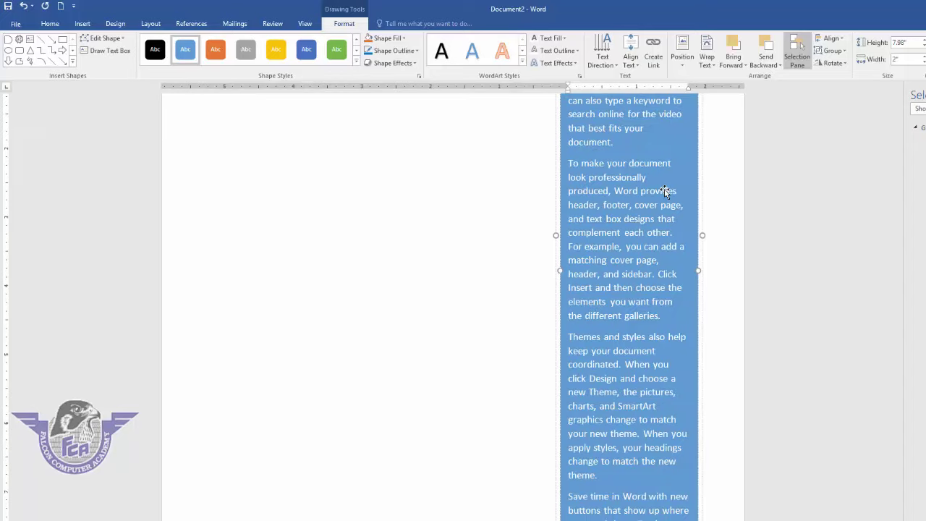
{"action": "scroll", "coordinate": [641, 178], "scroll_direction": "up", "scroll_amount": 5}
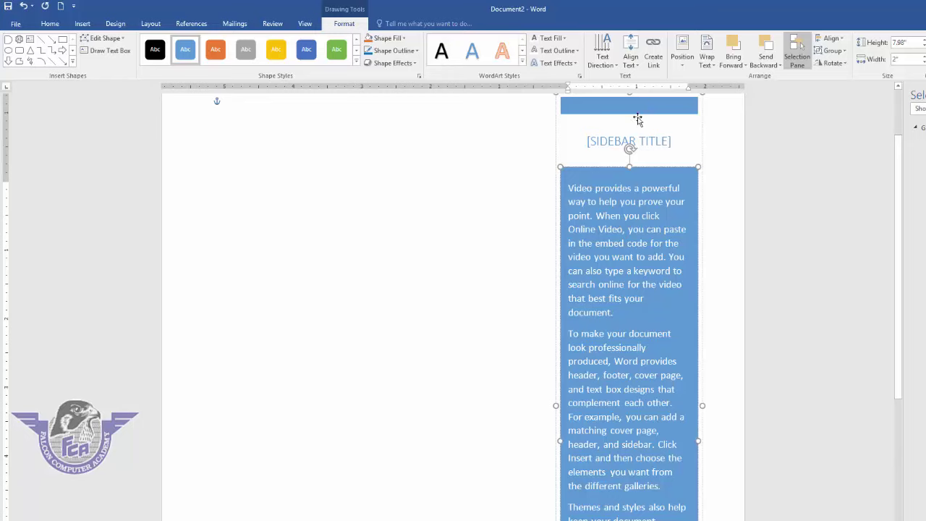
{"action": "scroll", "coordinate": [638, 121], "scroll_direction": "up", "scroll_amount": 2}
{"action": "mouse_move", "coordinate": [631, 160]}
{"action": "left_mouse_down"}
{"action": "mouse_move", "coordinate": [272, 175]}
{"action": "mouse_move", "coordinate": [653, 134]}
{"action": "left_mouse_up"}
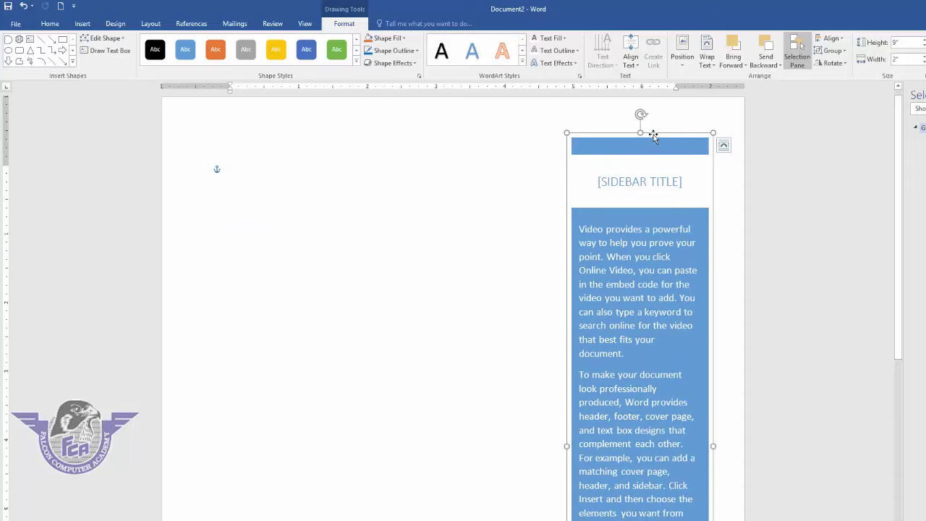
{"action": "key", "text": "Delete"}
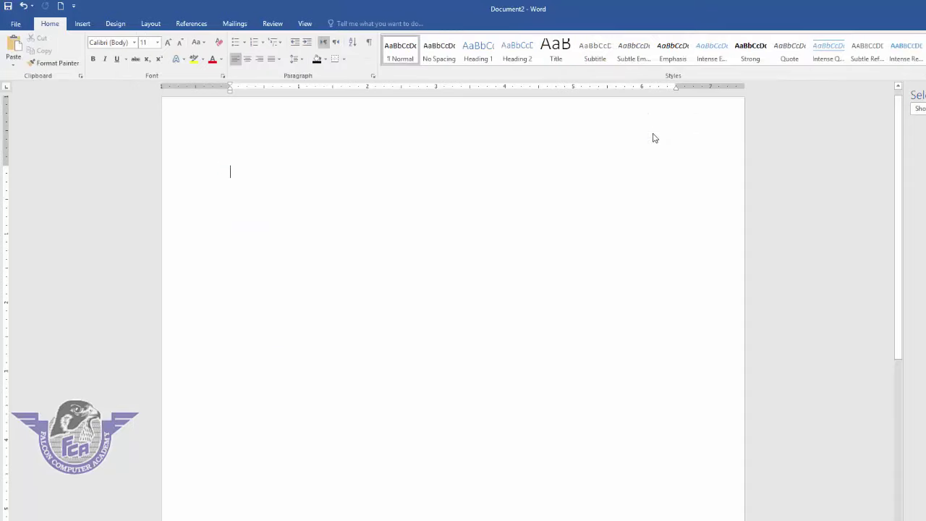
{"action": "left_click", "coordinate": [83, 23]}
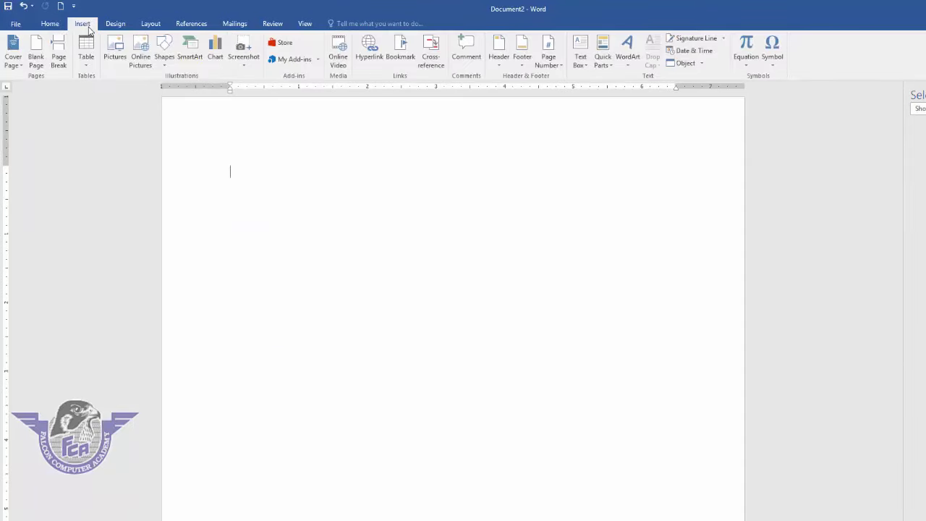
{"action": "left_click", "coordinate": [583, 58]}
{"action": "left_click", "coordinate": [627, 394]}
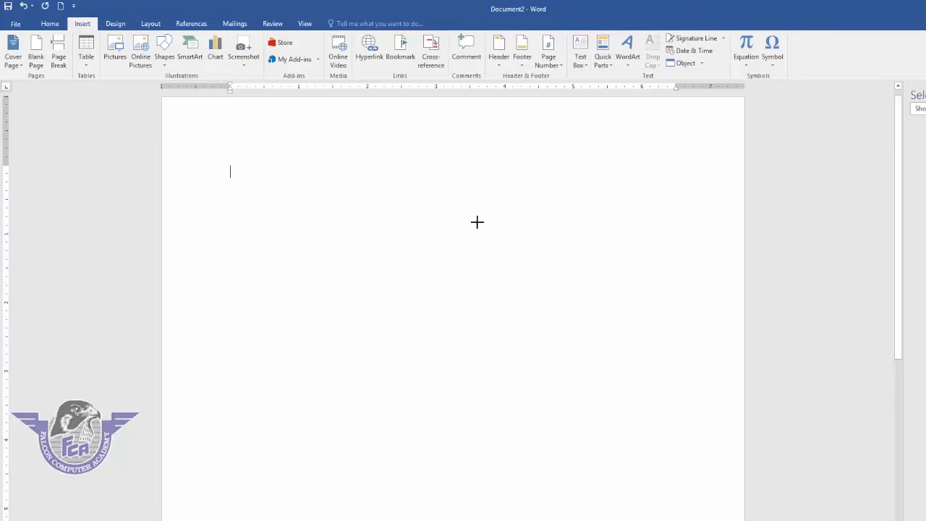
{"action": "left_click_drag", "start_coordinate": [224, 150], "coordinate": [685, 183]}
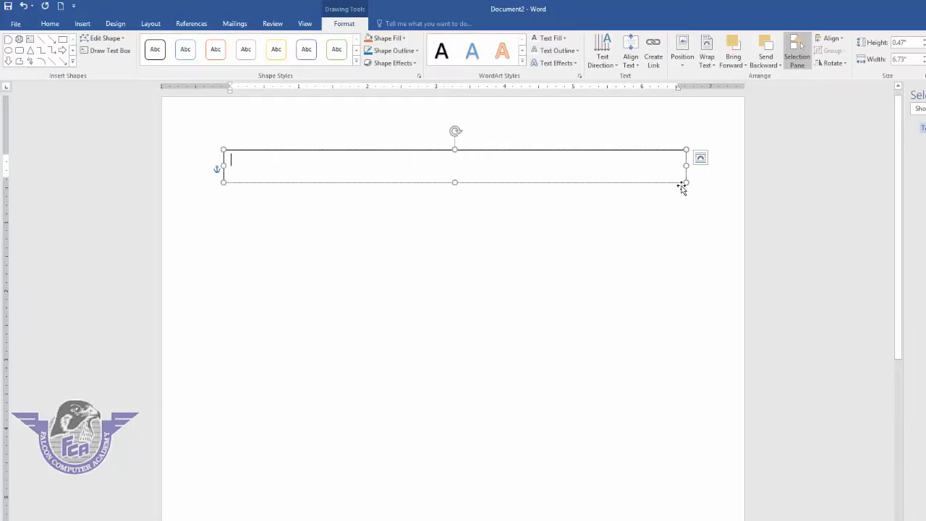
{"action": "type", "text": "Falcon compute"}
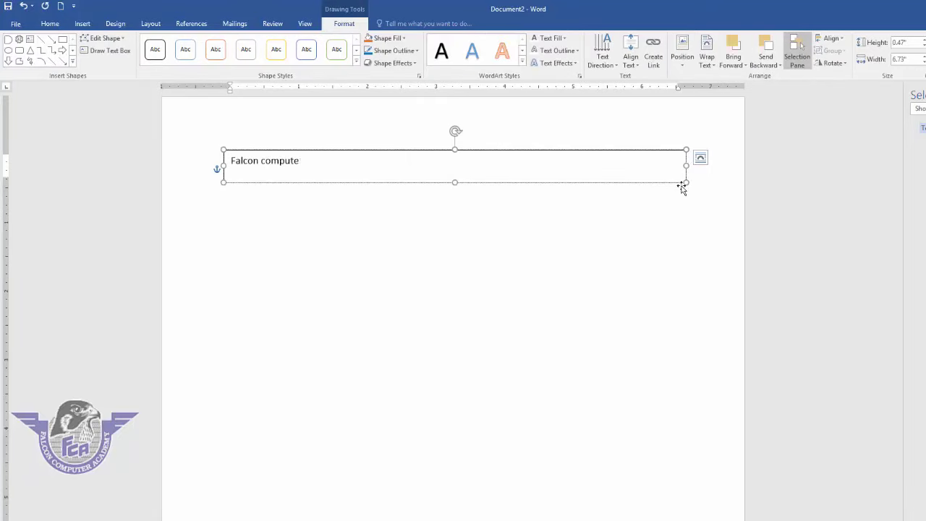
{"action": "type", "text": "r academy"}
{"action": "key", "text": "ctrl+a"}
{"action": "key", "text": "ctrl+e"}
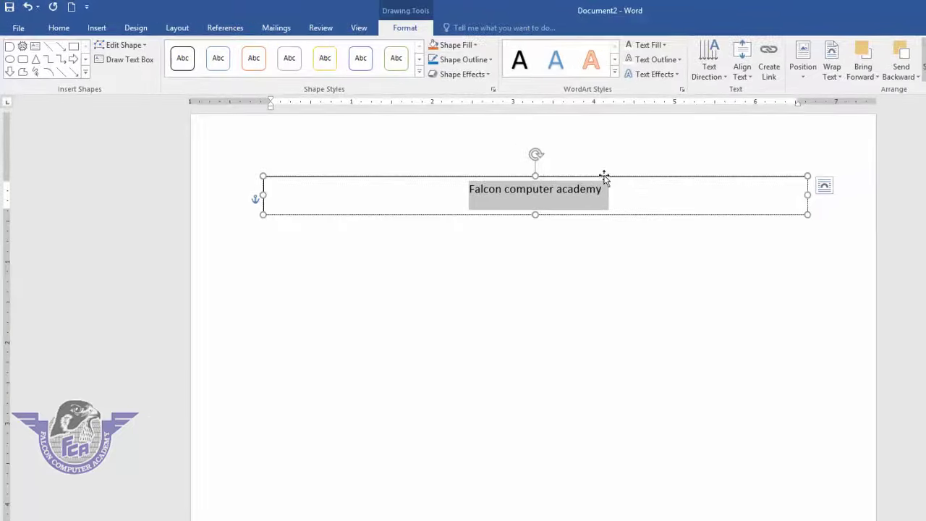
{"action": "left_click", "coordinate": [606, 180]}
Step: Delete the text box and type the line 'Falcon computer academy'
{"action": "key", "text": "Delete"}
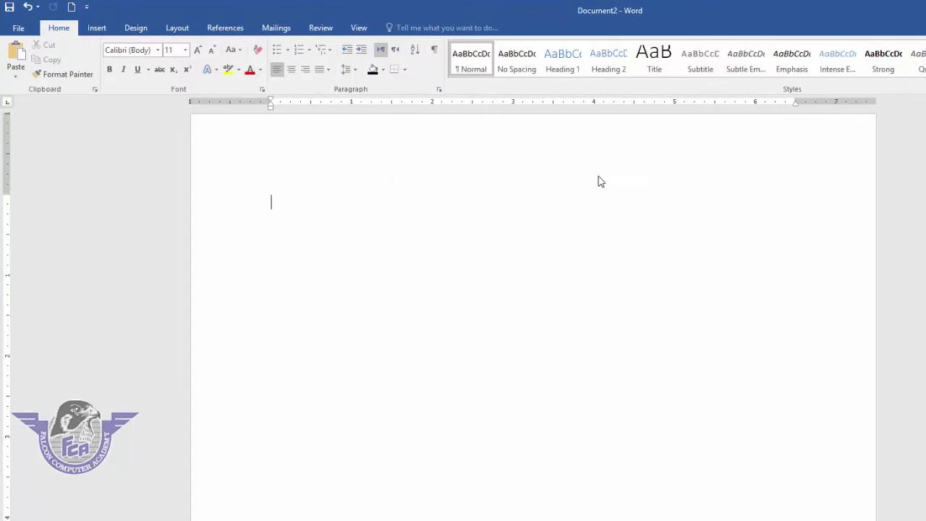
{"action": "left_click", "coordinate": [97, 28]}
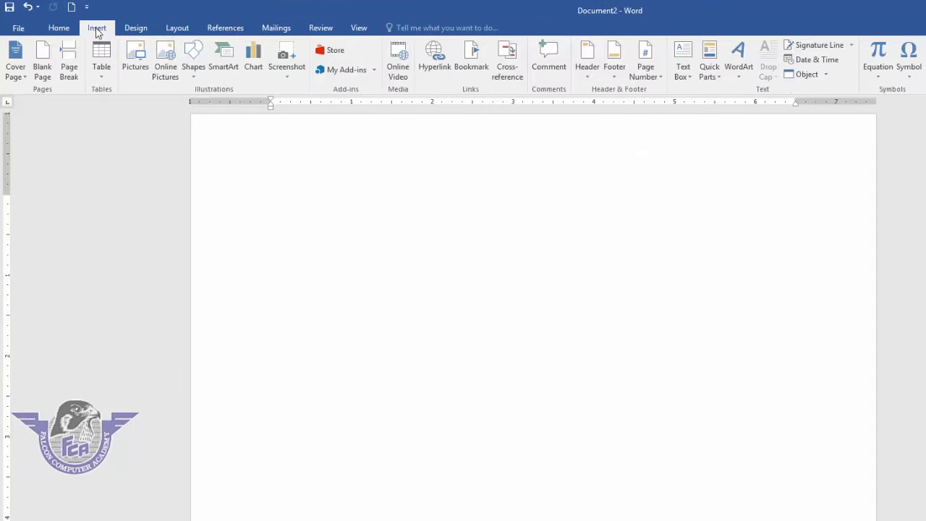
{"action": "left_click", "coordinate": [718, 80]}
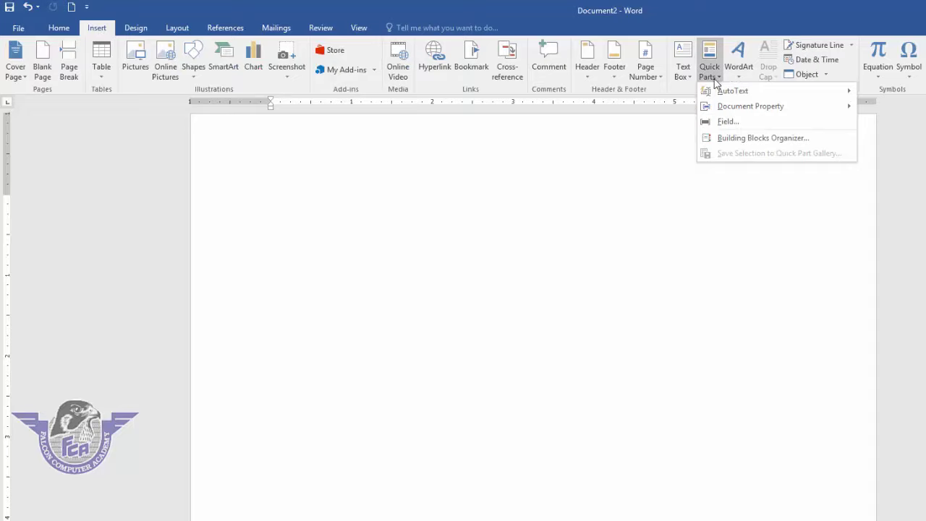
{"action": "left_click", "coordinate": [460, 258]}
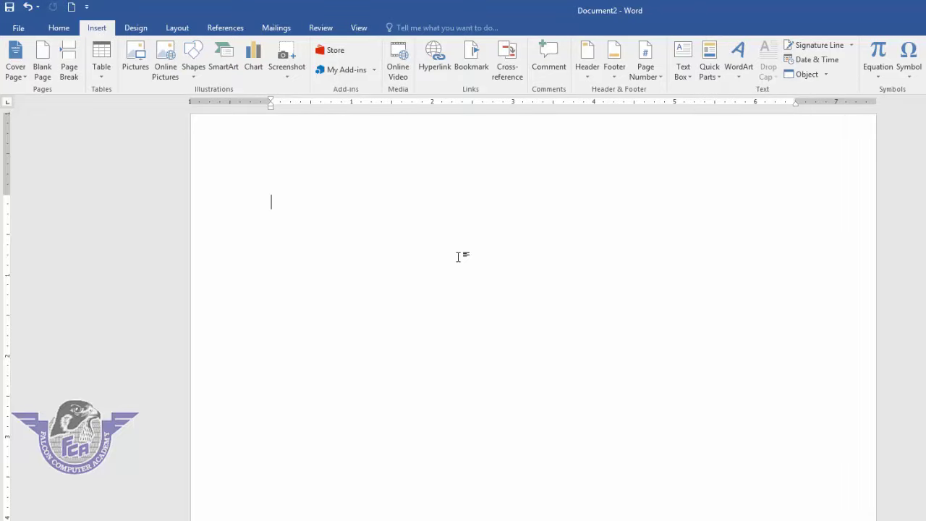
{"action": "left_click", "coordinate": [532, 202]}
{"action": "type", "text": "falcon computer ac"}
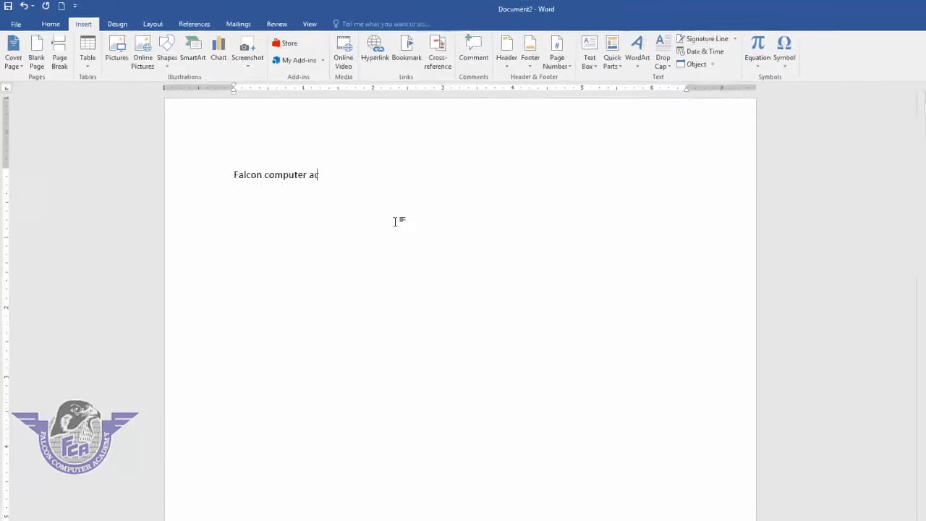
{"action": "type", "text": "aede"}
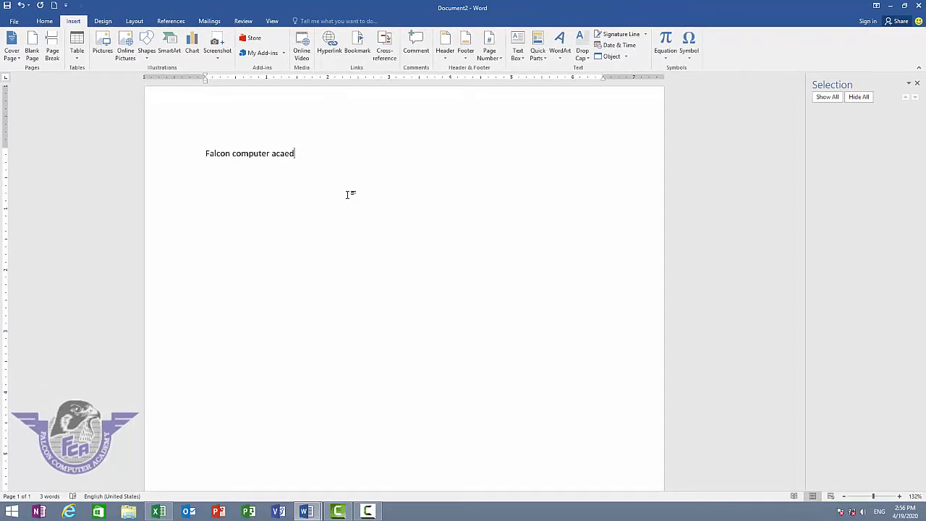
{"action": "type", "text": "emy"}
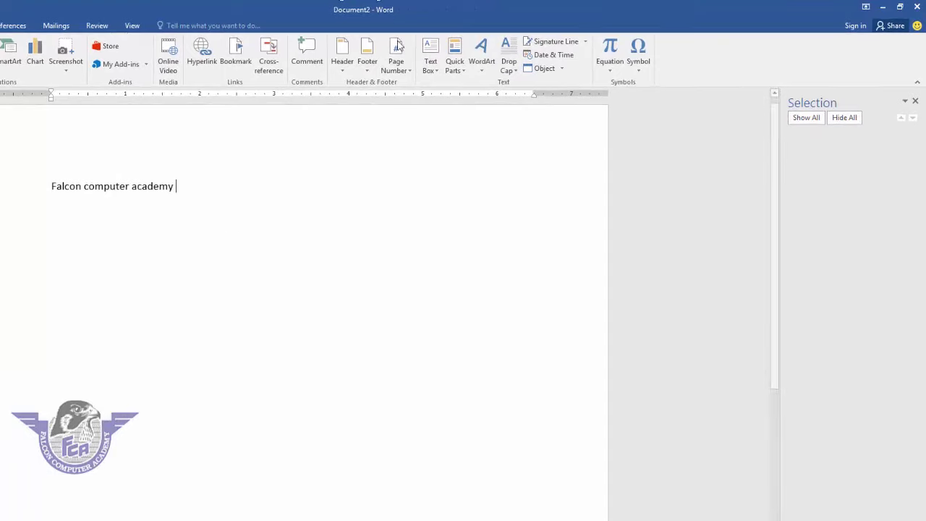
Step: Insert the Company and Company E-mail document property fields after the line
{"action": "left_click", "coordinate": [457, 76]}
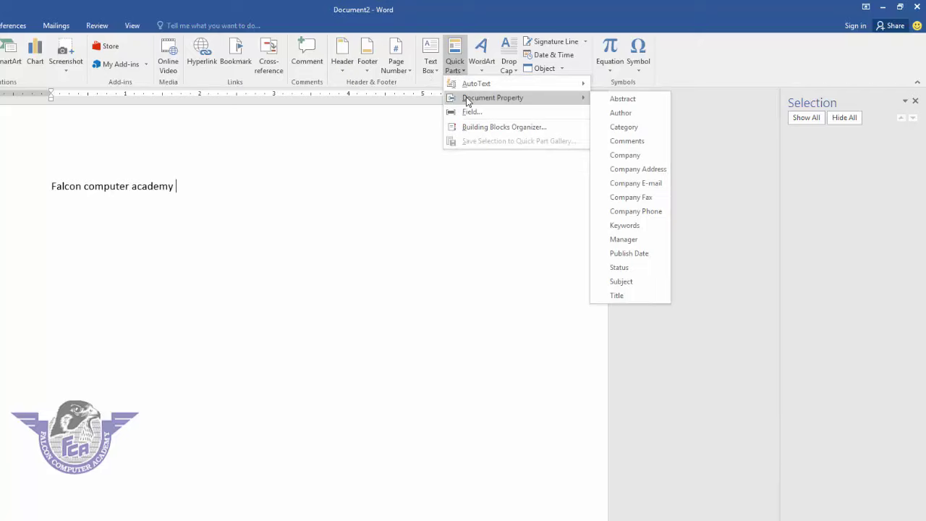
{"action": "mouse_move", "coordinate": [493, 98]}
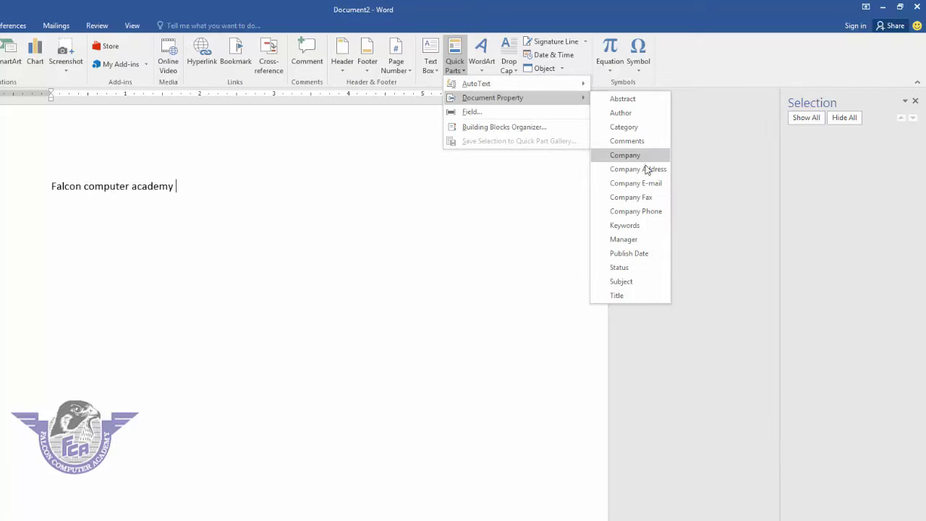
{"action": "left_click", "coordinate": [625, 155]}
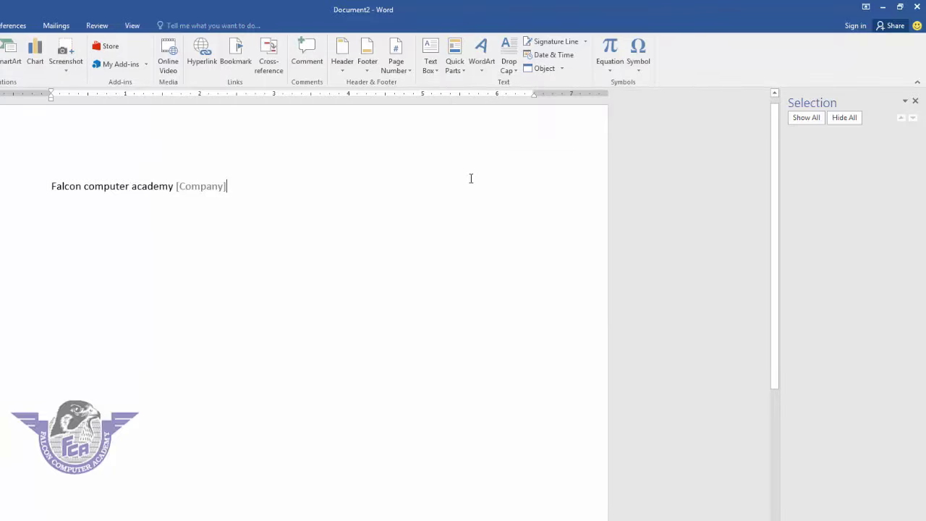
{"action": "left_click", "coordinate": [456, 70]}
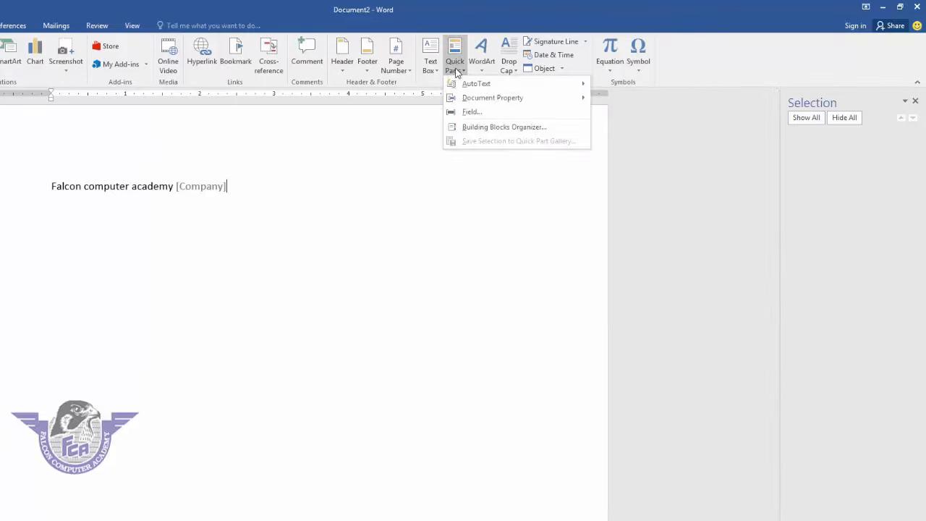
{"action": "mouse_move", "coordinate": [493, 97]}
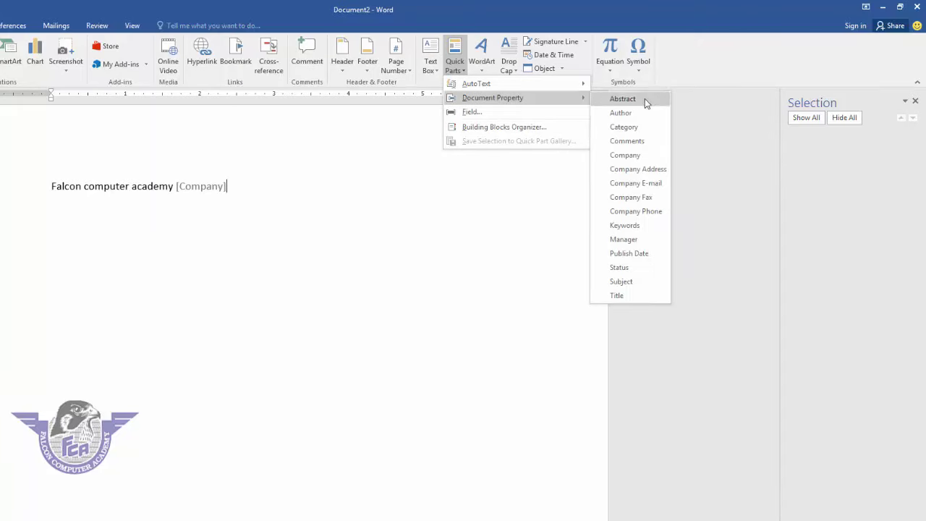
{"action": "left_click", "coordinate": [644, 185]}
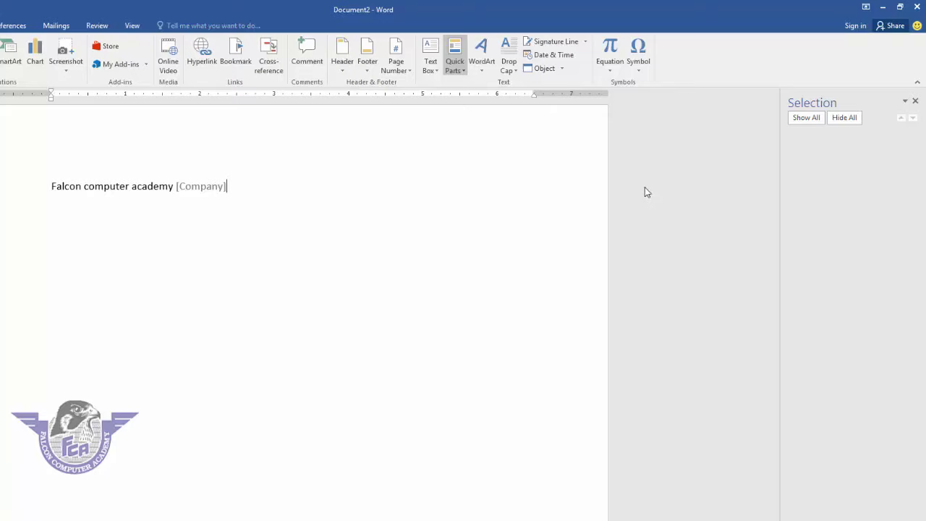
{"action": "left_click", "coordinate": [346, 178]}
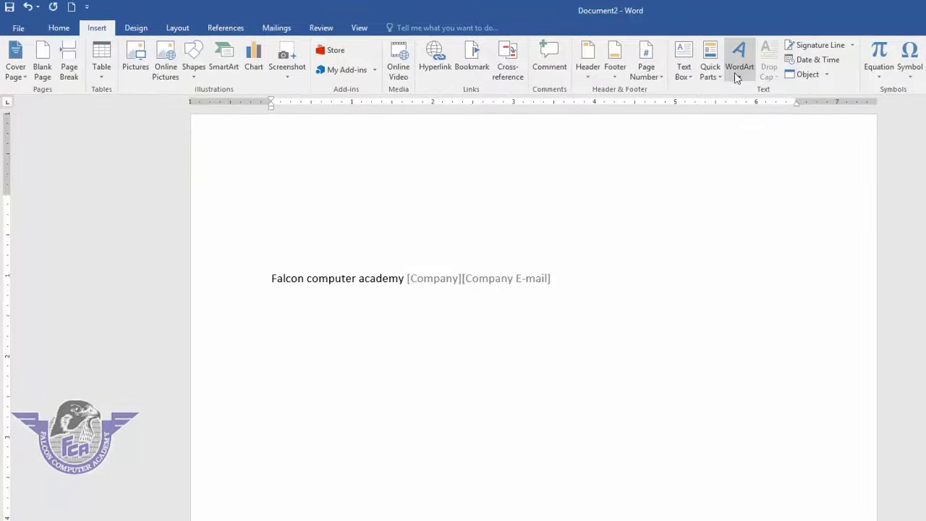
Step: Insert blue outlined WordArt reading 'MS office 2016' above the Falcon computer academy line
{"action": "left_click", "coordinate": [737, 80]}
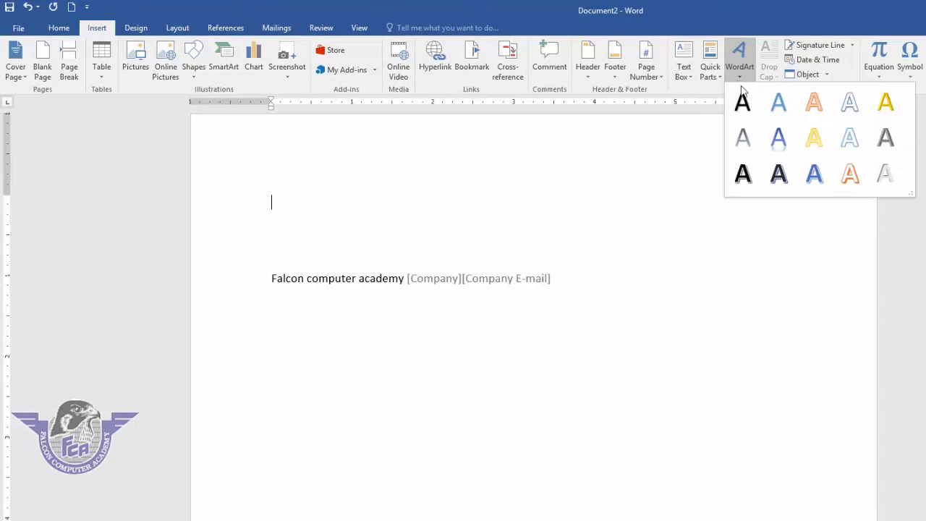
{"action": "left_click", "coordinate": [810, 177]}
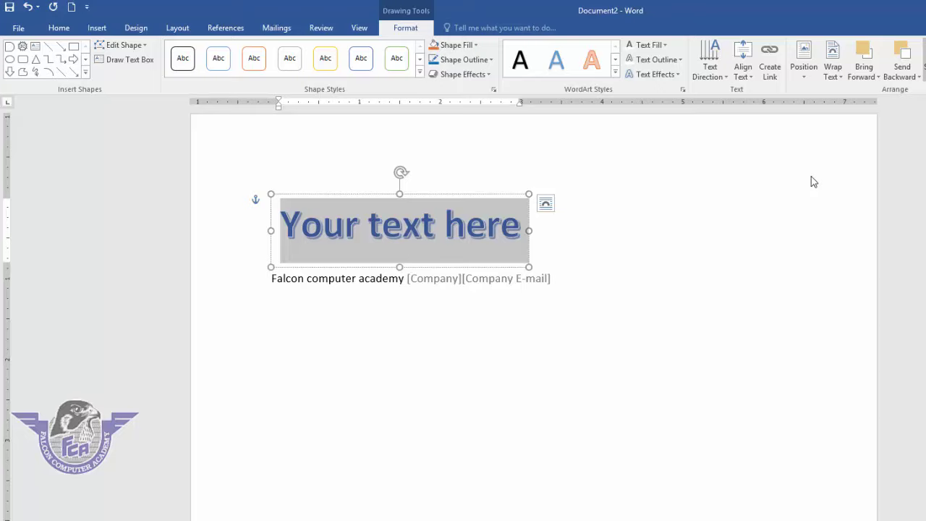
{"action": "type", "text": "MS"}
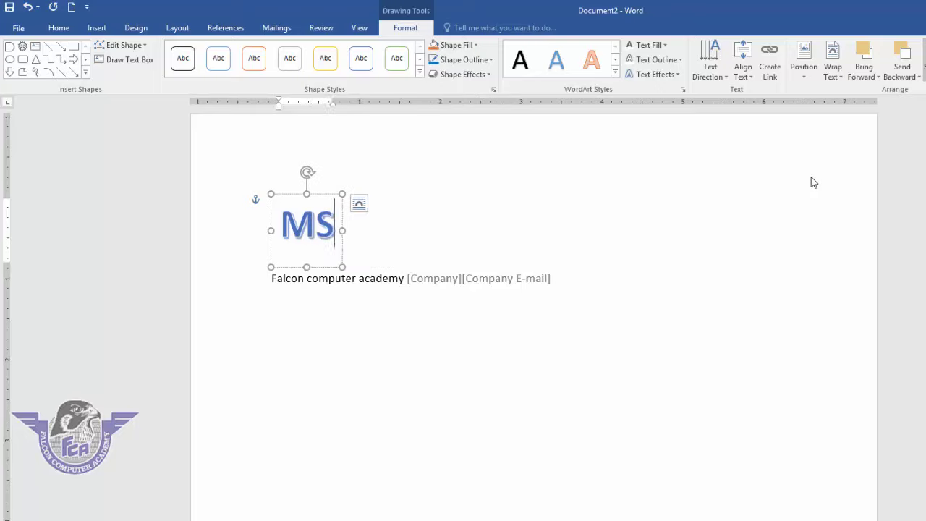
{"action": "type", "text": " office"}
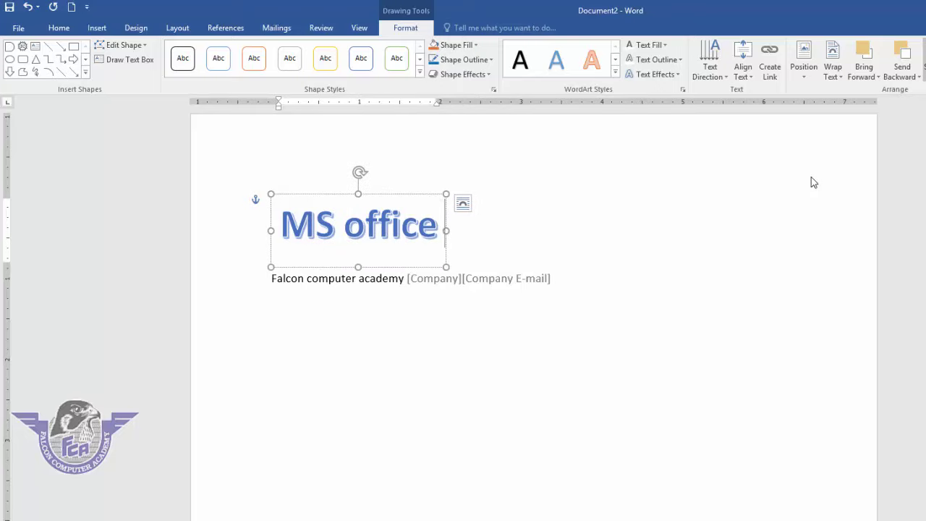
{"action": "type", "text": " 2016"}
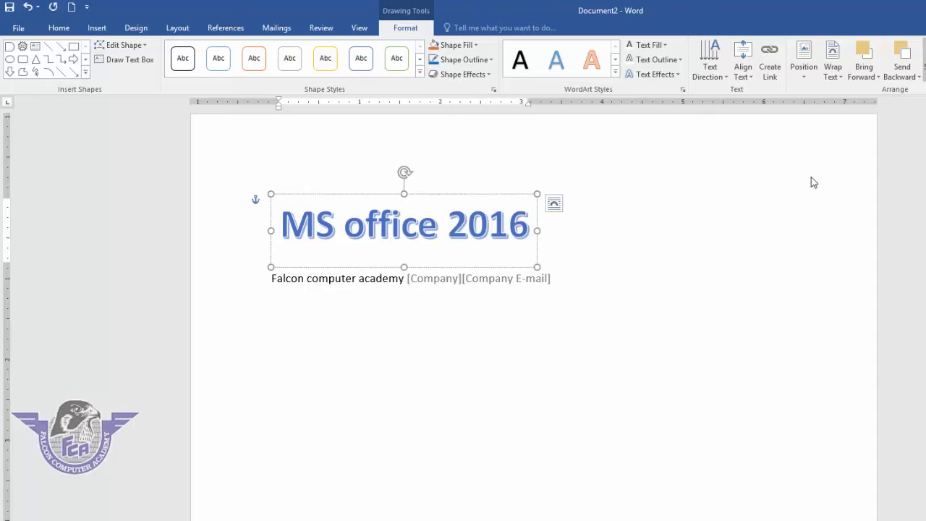
{"action": "left_click", "coordinate": [700, 259]}
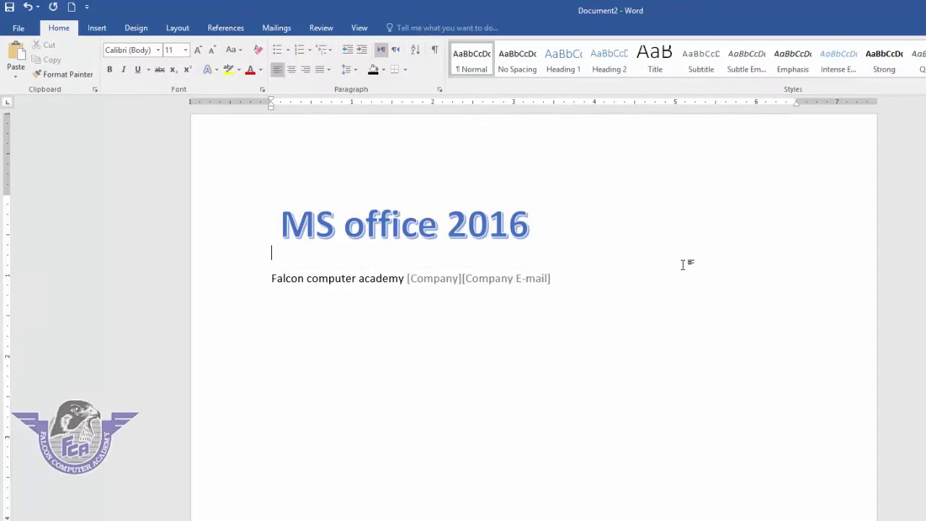
{"action": "left_click", "coordinate": [506, 238]}
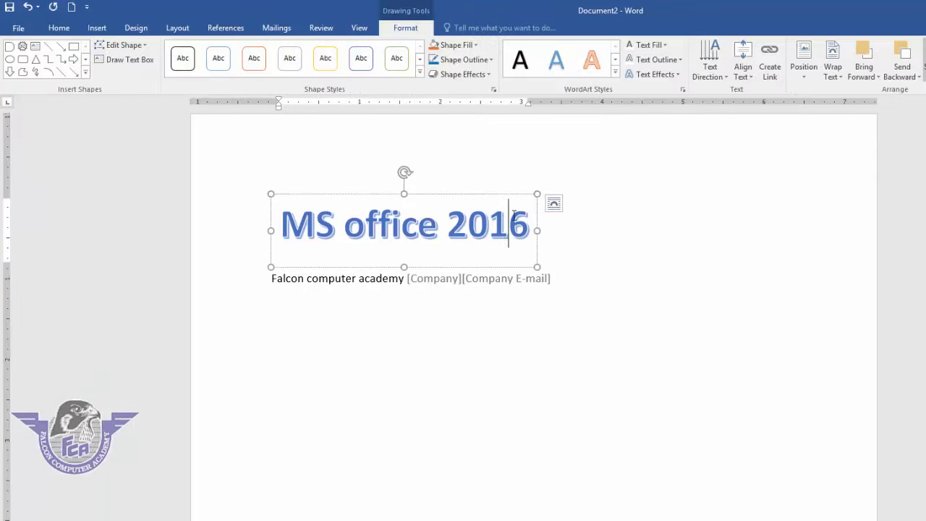
{"action": "left_click", "coordinate": [517, 266]}
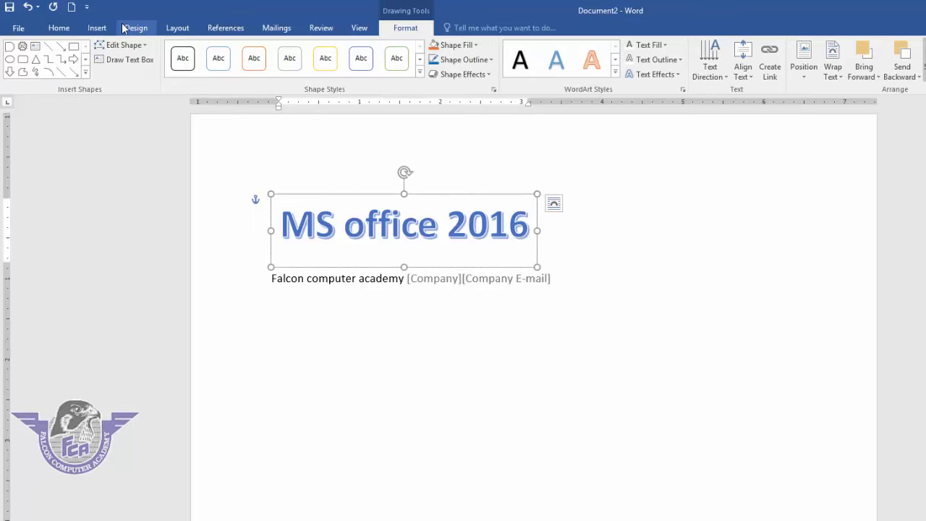
{"action": "left_click", "coordinate": [97, 27]}
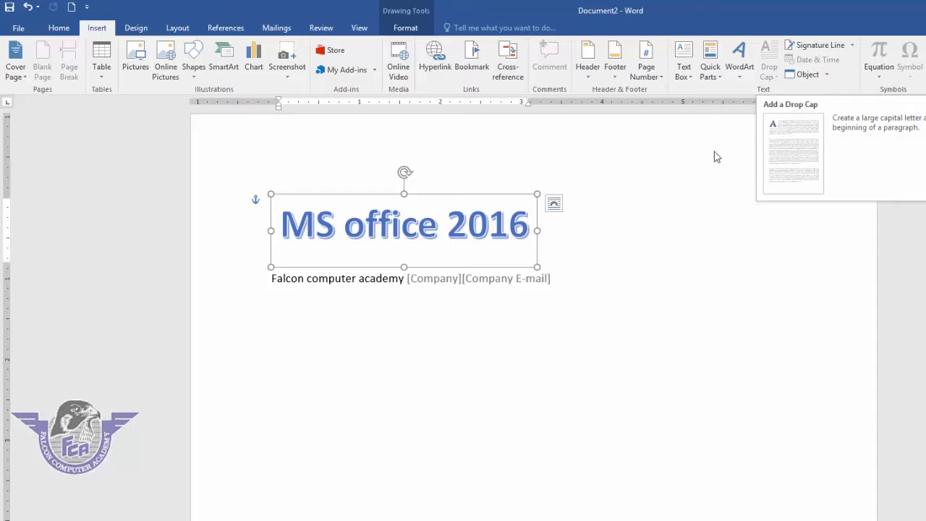
{"action": "left_click", "coordinate": [512, 355]}
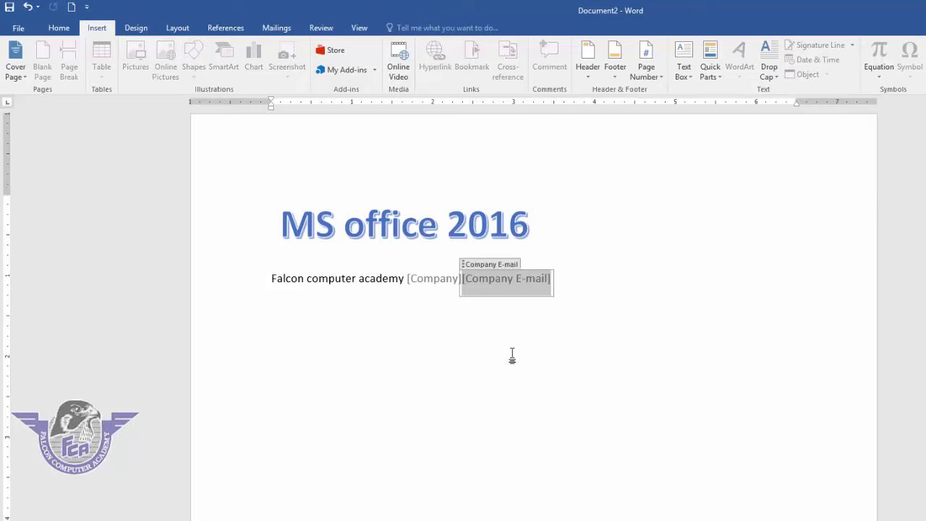
Step: Clear the whole document and type 'Falcon computer academy'
{"action": "key", "text": "ctrl+a"}
{"action": "key", "text": "Delete"}
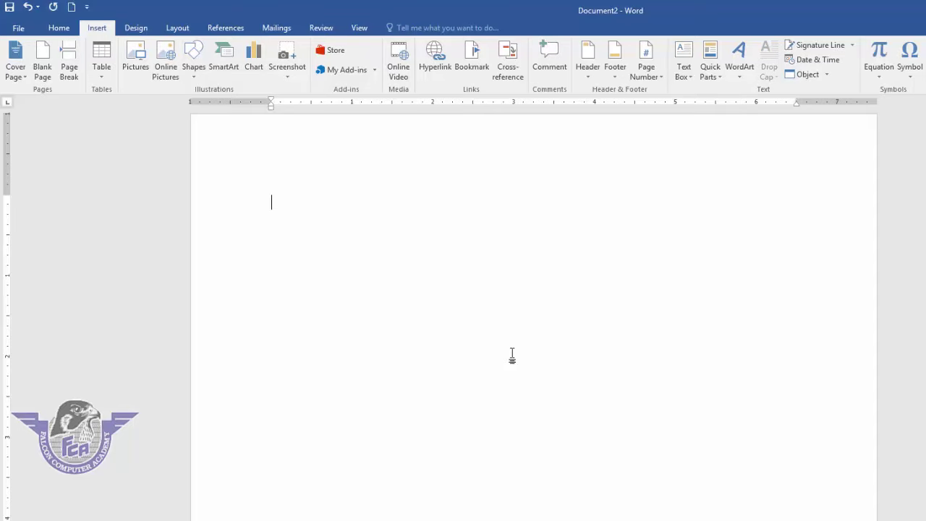
{"action": "type", "text": "Falcon c"}
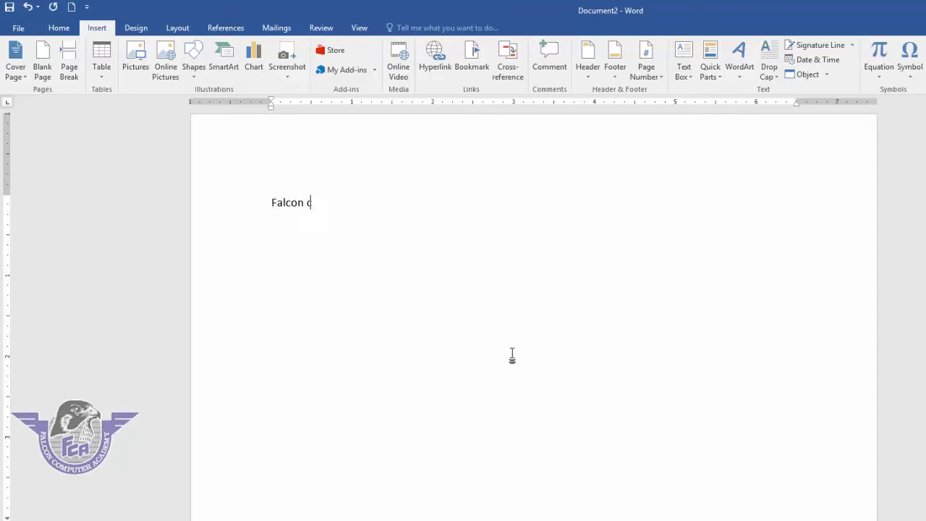
{"action": "type", "text": "omputer acaem"}
{"action": "key", "text": "BackSpace"}
{"action": "key", "text": "BackSpace"}
{"action": "key", "text": "BackSpace"}
{"action": "type", "text": "ademy"}
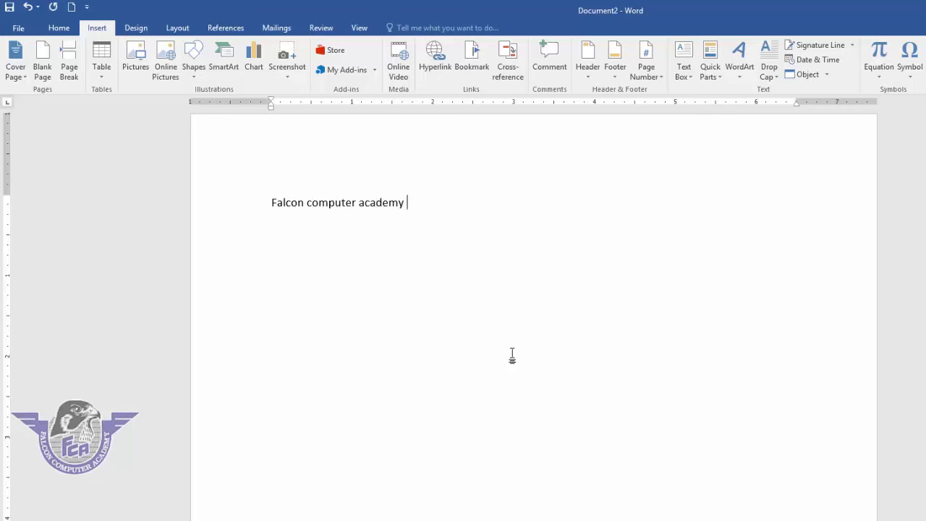
Step: Paste repeated copies of the phrase and select the paragraph for a drop cap
{"action": "type", "text": "Falcon computer academy"}
{"action": "key", "text": "ctrl+v"}
{"action": "key", "text": "ctrl+v"}
{"action": "key", "text": "ctrl+v"}
{"action": "key", "text": "ctrl+v"}
{"action": "key", "text": "ctrl+v"}
{"action": "key", "text": "ctrl+v"}
{"action": "key", "text": "ctrl+v"}
{"action": "key", "text": "ctrl+v"}
{"action": "key", "text": "ctrl+v"}
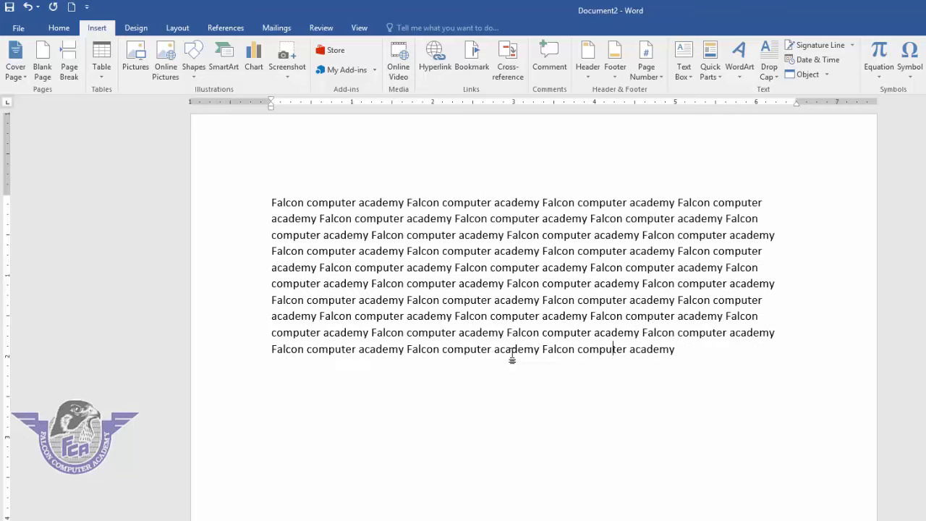
{"action": "key", "text": "ctrl+v"}
{"action": "key", "text": "ctrl+v"}
{"action": "key", "text": "ctrl+v"}
{"action": "key", "text": "ctrl+v"}
{"action": "key", "text": "ctrl+v"}
{"action": "key", "text": "ctrl+v"}
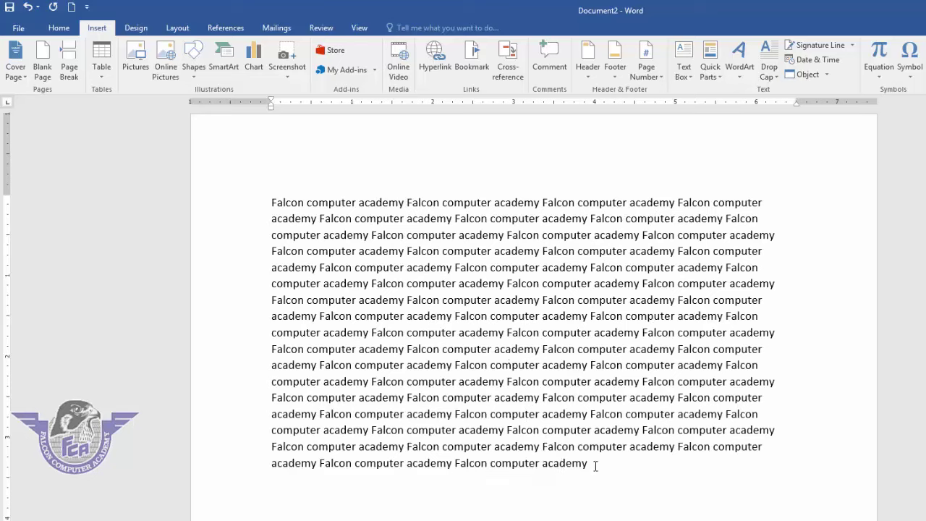
{"action": "left_click_drag", "start_coordinate": [596, 465], "coordinate": [246, 186]}
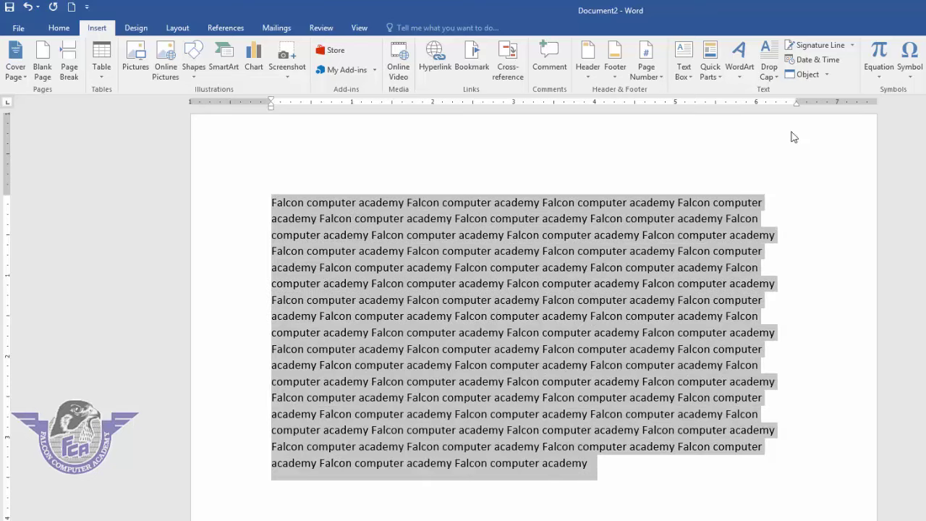
{"action": "left_click", "coordinate": [777, 79]}
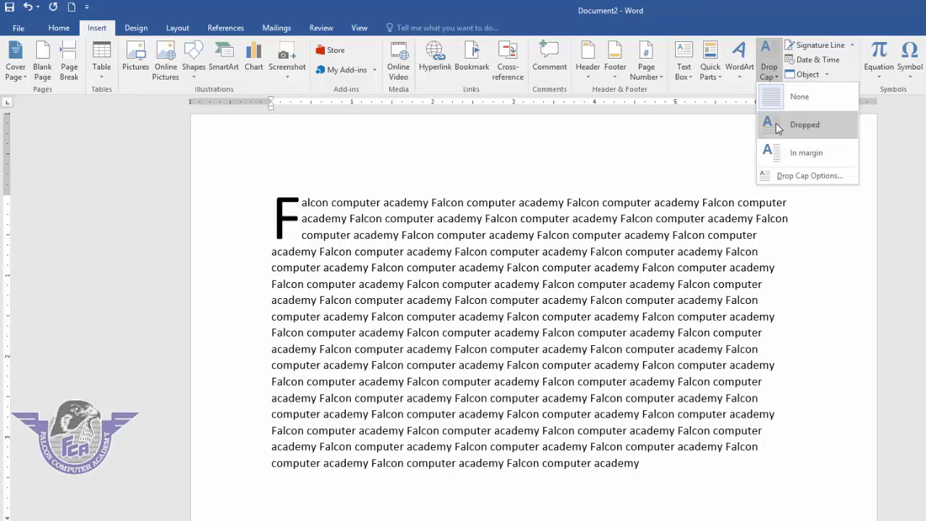
Step: Apply a Dropped capital F, then set it to drop 6 lines in Drop Cap options
{"action": "left_click", "coordinate": [776, 128]}
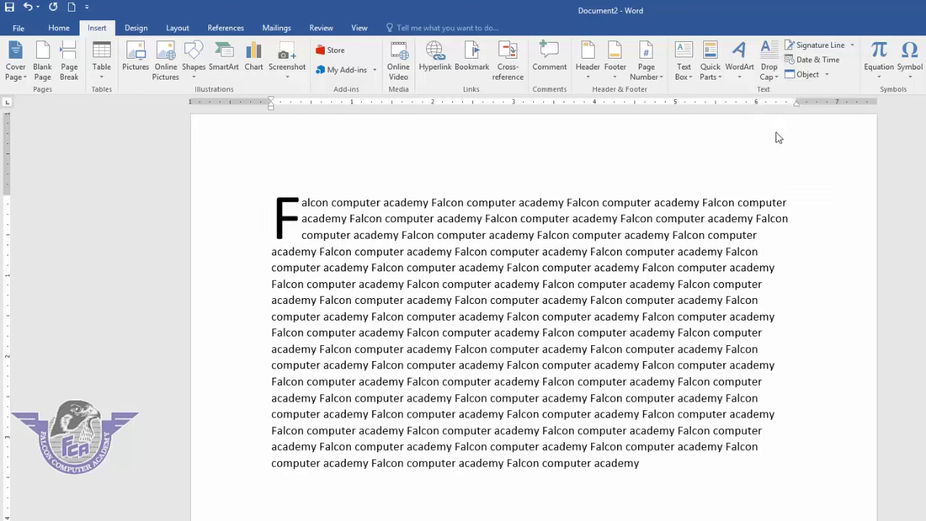
{"action": "left_click", "coordinate": [430, 294]}
{"action": "left_click_drag", "start_coordinate": [646, 469], "coordinate": [301, 202]}
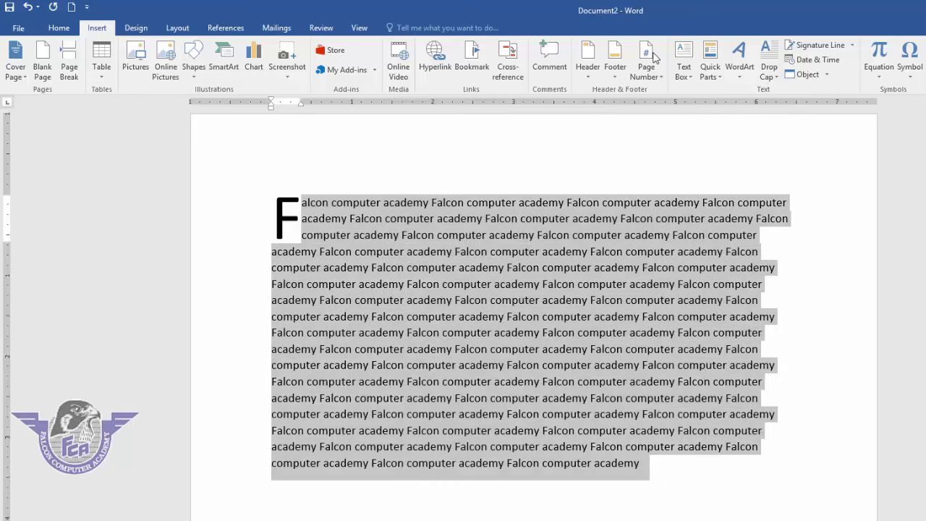
{"action": "left_click", "coordinate": [770, 73]}
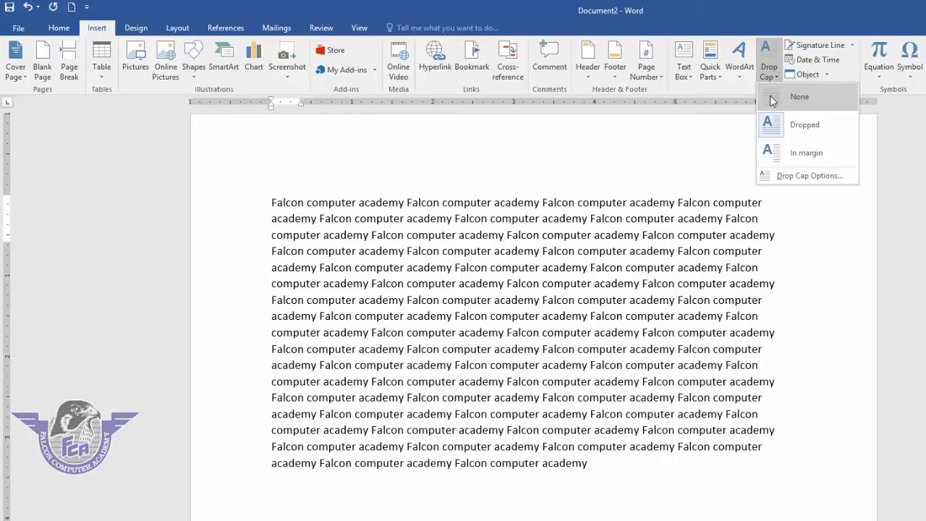
{"action": "left_click", "coordinate": [771, 177]}
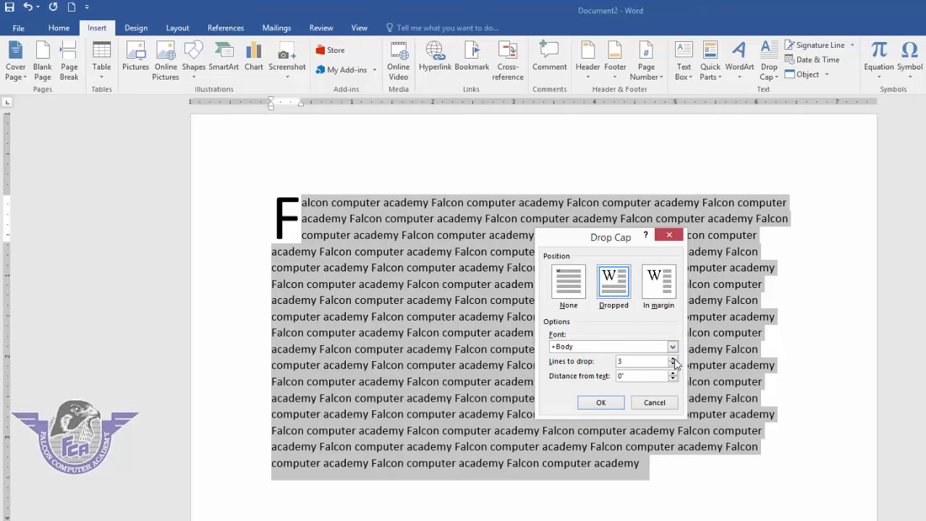
{"action": "double_click", "coordinate": [673, 360]}
{"action": "left_click", "coordinate": [673, 359]}
{"action": "left_click", "coordinate": [608, 402]}
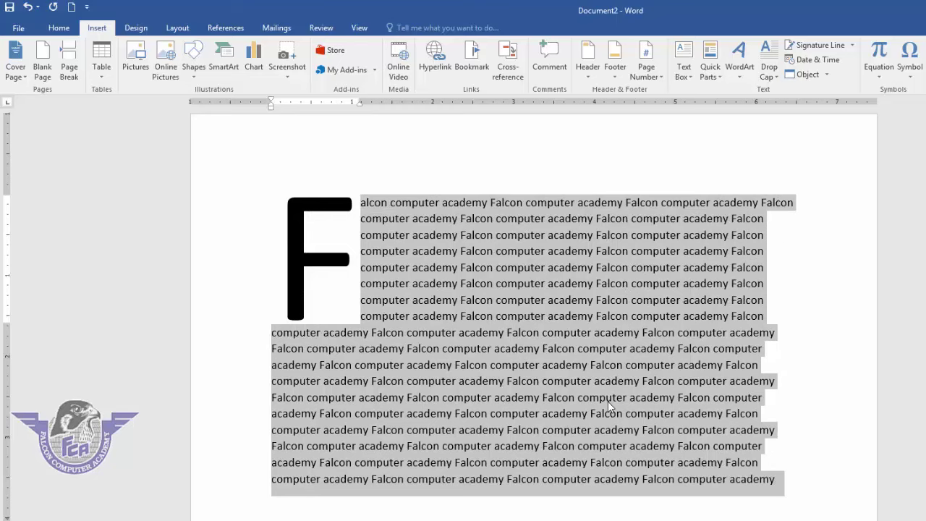
{"action": "left_click", "coordinate": [608, 402]}
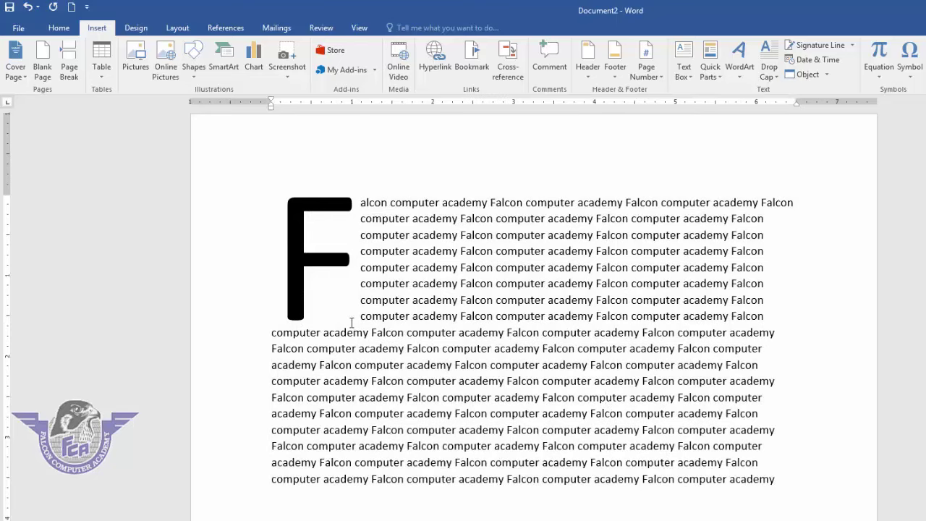
Step: Switch the paragraph to an In margin drop cap, then set the drop cap to None
{"action": "mouse_move", "coordinate": [754, 483]}
{"action": "left_mouse_down"}
{"action": "mouse_move", "coordinate": [371, 227]}
{"action": "mouse_move", "coordinate": [366, 175]}
{"action": "left_mouse_up"}
{"action": "left_click", "coordinate": [768, 72]}
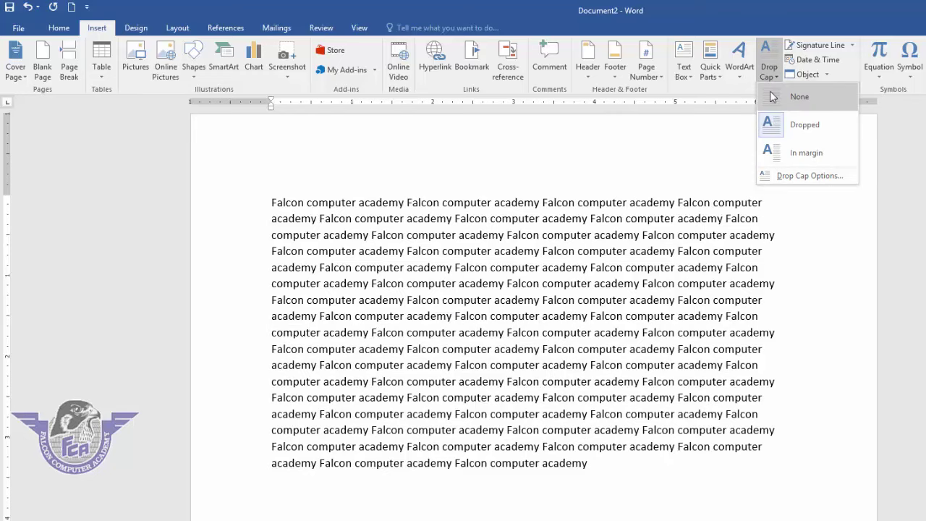
{"action": "left_click", "coordinate": [787, 152]}
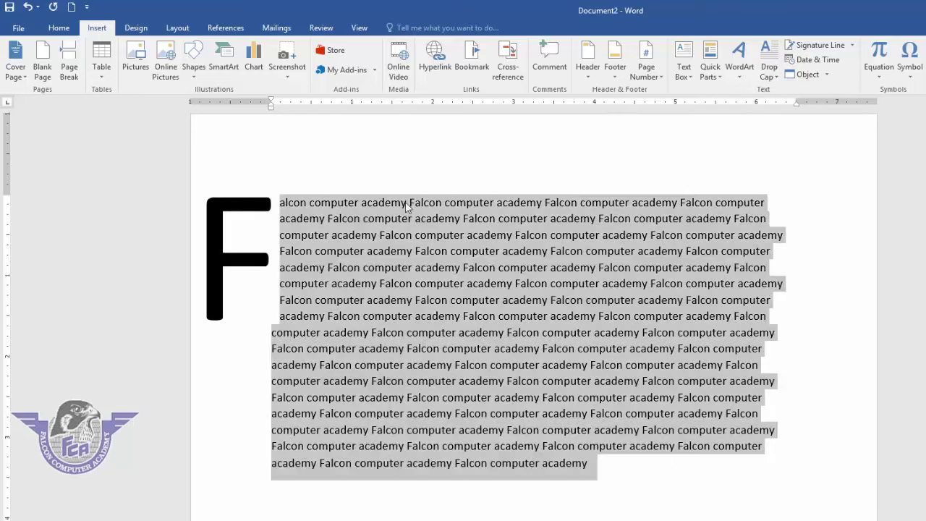
{"action": "left_click_drag", "start_coordinate": [271, 109], "coordinate": [272, 111]}
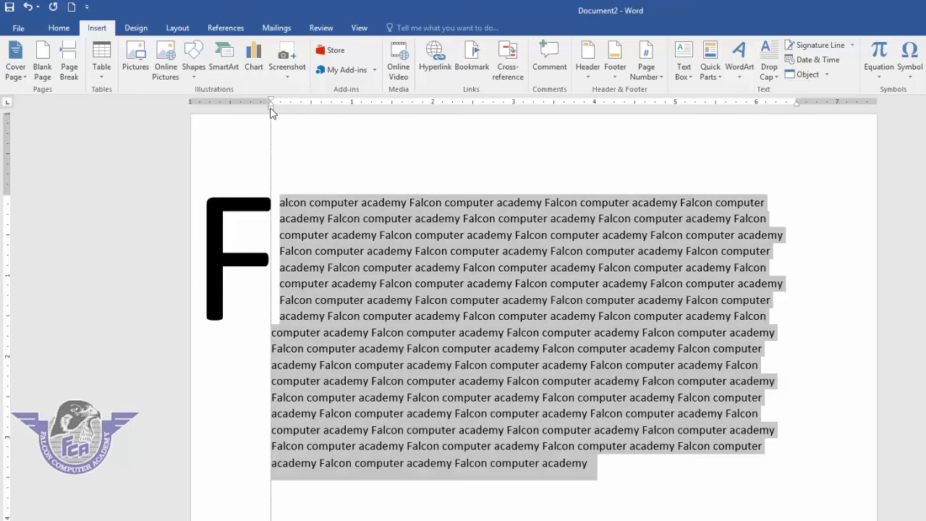
{"action": "left_click", "coordinate": [771, 78]}
{"action": "left_click", "coordinate": [776, 100]}
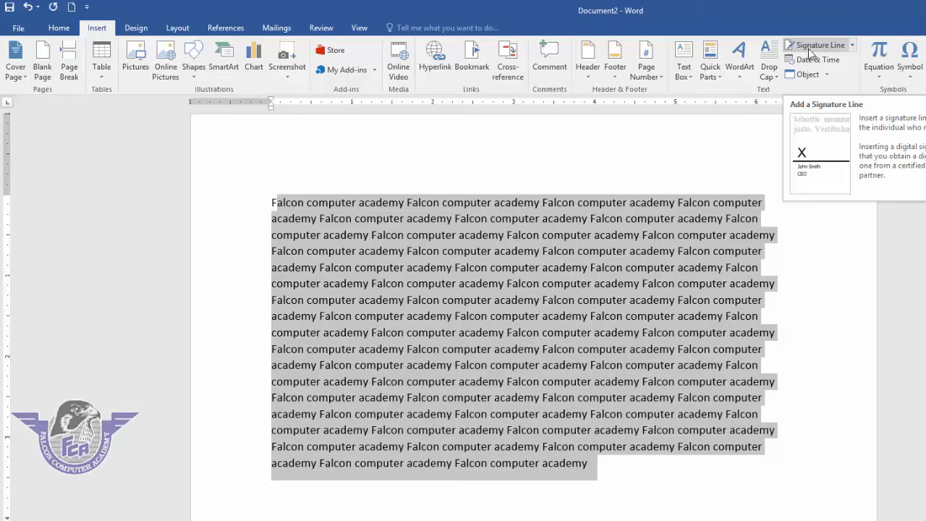
{"action": "left_click", "coordinate": [628, 473]}
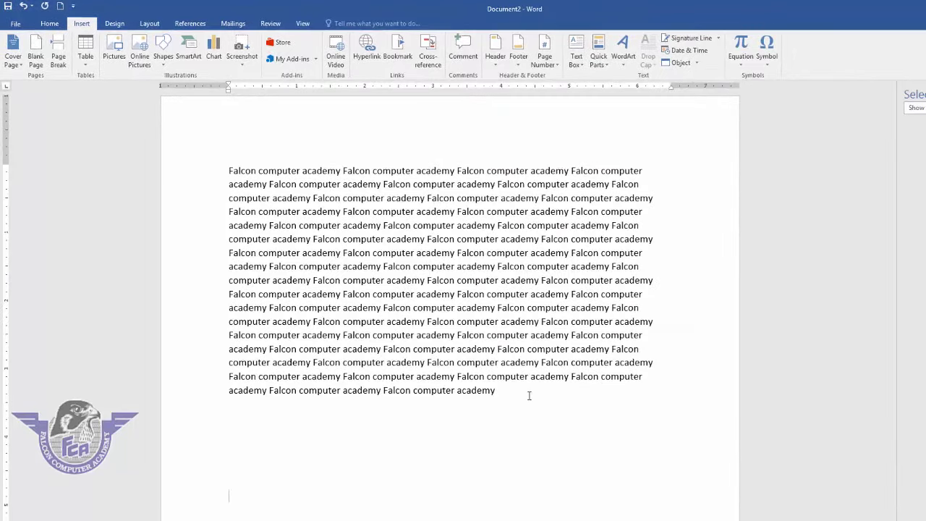
{"action": "left_click", "coordinate": [683, 38]}
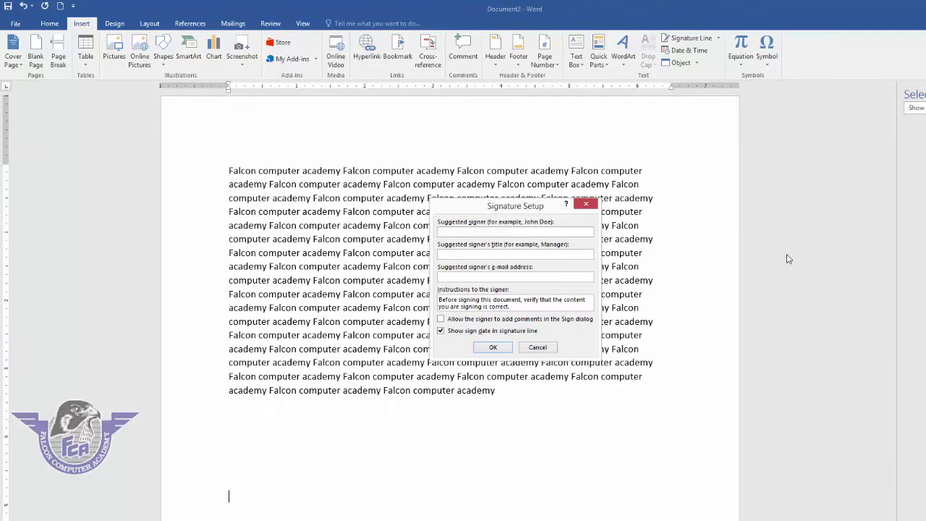
{"action": "type", "text": "kewal vijay"}
{"action": "type", "text": "CEO"}
{"action": "left_click", "coordinate": [492, 348]}
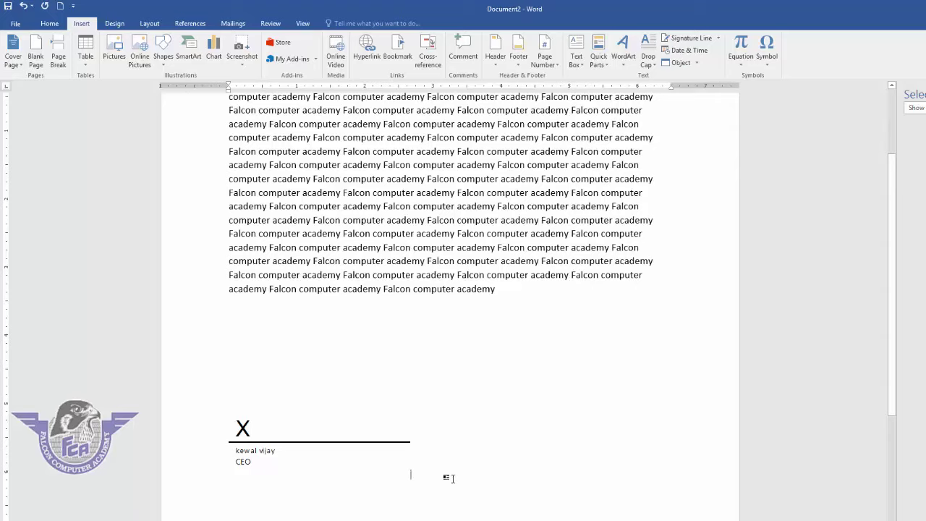
{"action": "left_click", "coordinate": [296, 442]}
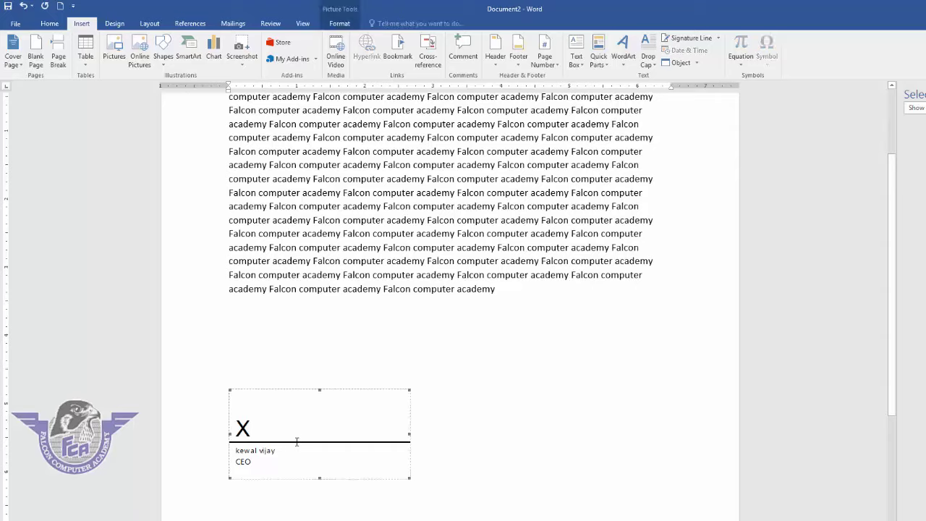
{"action": "key", "text": "Delete"}
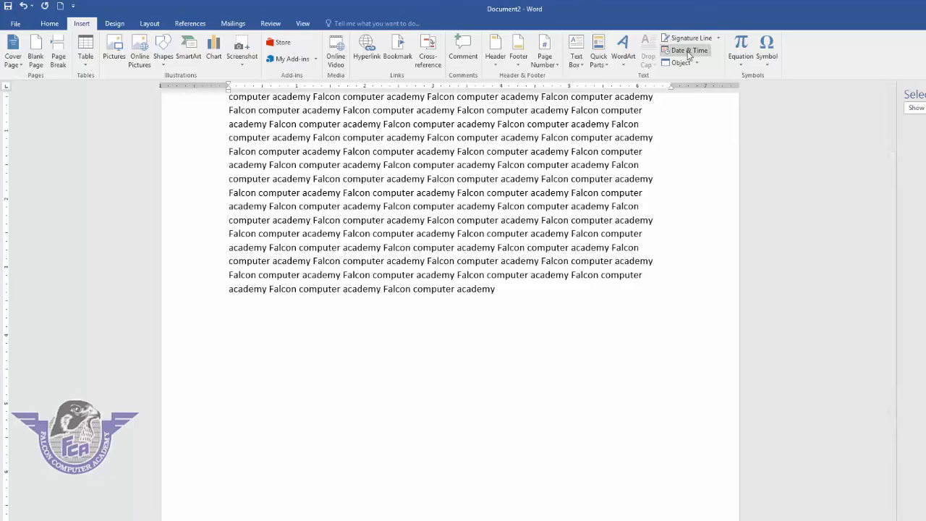
{"action": "left_click", "coordinate": [426, 220]}
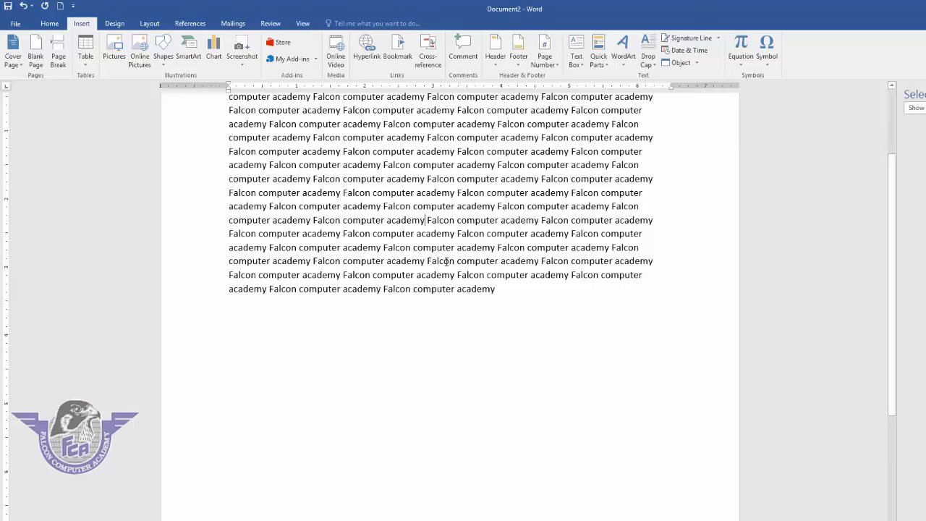
Step: Insert the date 'Sunday, April 19, 2020' in long format at the end of the Falcon paragraph
{"action": "left_click", "coordinate": [500, 289]}
{"action": "left_click", "coordinate": [699, 52]}
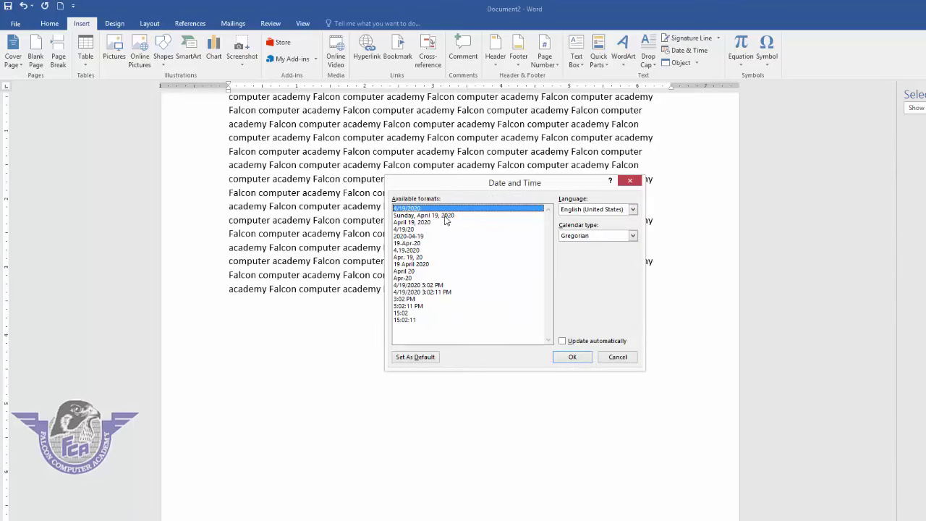
{"action": "left_click", "coordinate": [445, 216]}
{"action": "left_click", "coordinate": [572, 356]}
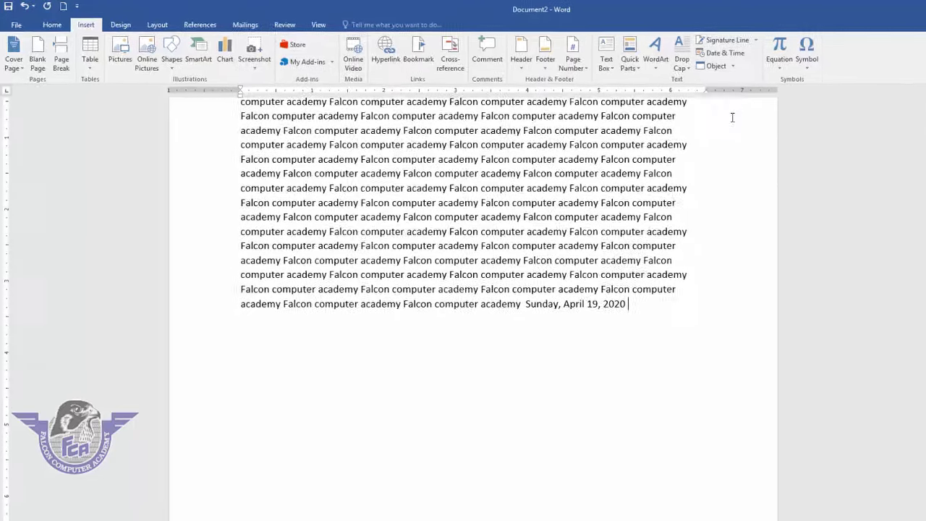
{"action": "left_click", "coordinate": [696, 63]}
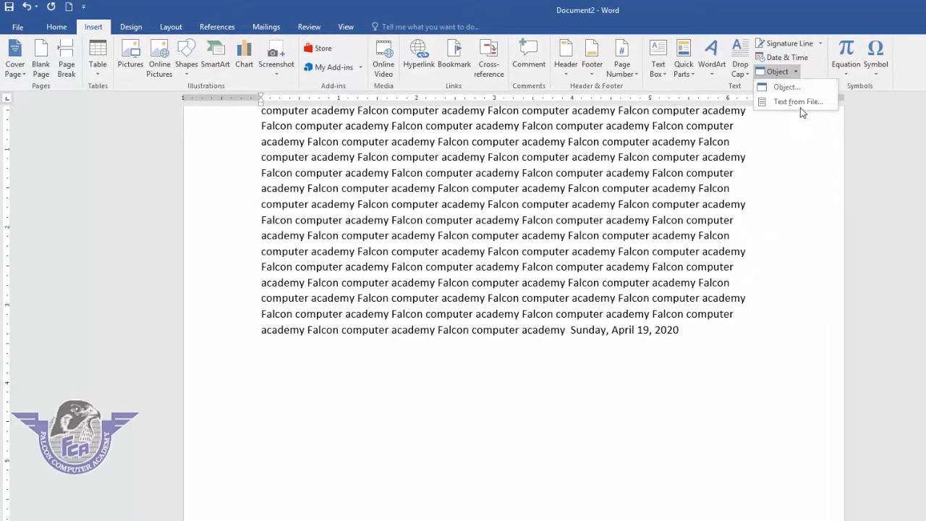
Step: Add a new line below the date and choose Microsoft Excel 97-2003 Worksheet as the object type
{"action": "left_click", "coordinate": [685, 334]}
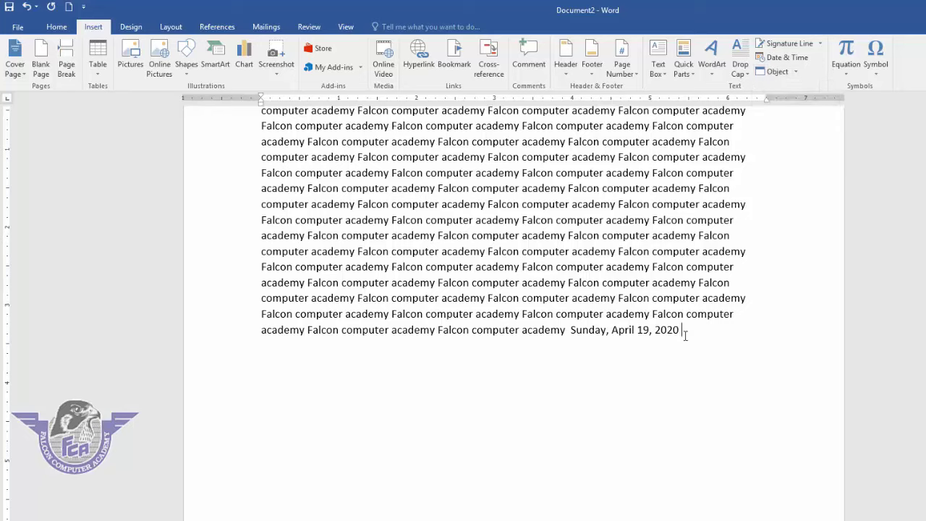
{"action": "key", "text": "Return"}
{"action": "left_click", "coordinate": [795, 72]}
{"action": "left_click", "coordinate": [788, 87]}
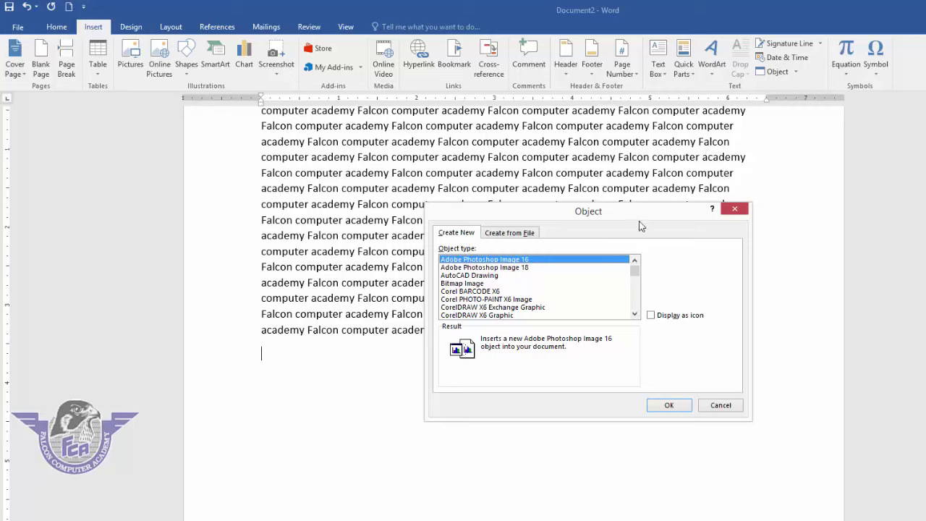
{"action": "left_click_drag", "start_coordinate": [634, 271], "coordinate": [636, 294]}
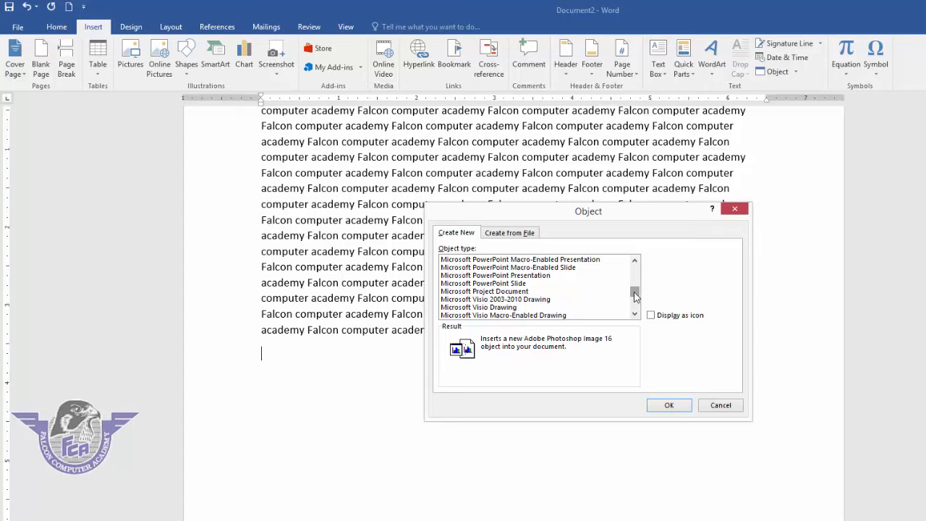
{"action": "mouse_move", "coordinate": [636, 296]}
{"action": "left_mouse_down"}
{"action": "mouse_move", "coordinate": [636, 305]}
{"action": "mouse_move", "coordinate": [643, 281]}
{"action": "left_mouse_up"}
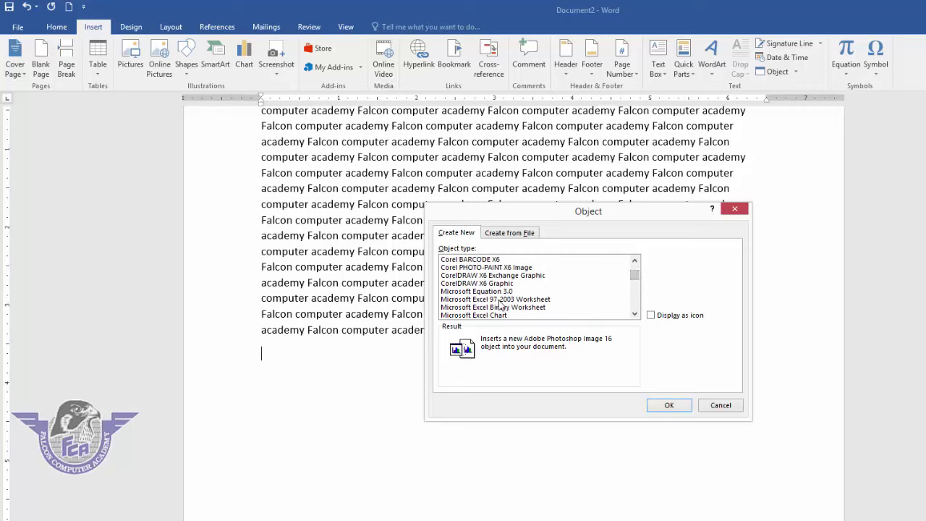
{"action": "left_click", "coordinate": [500, 300]}
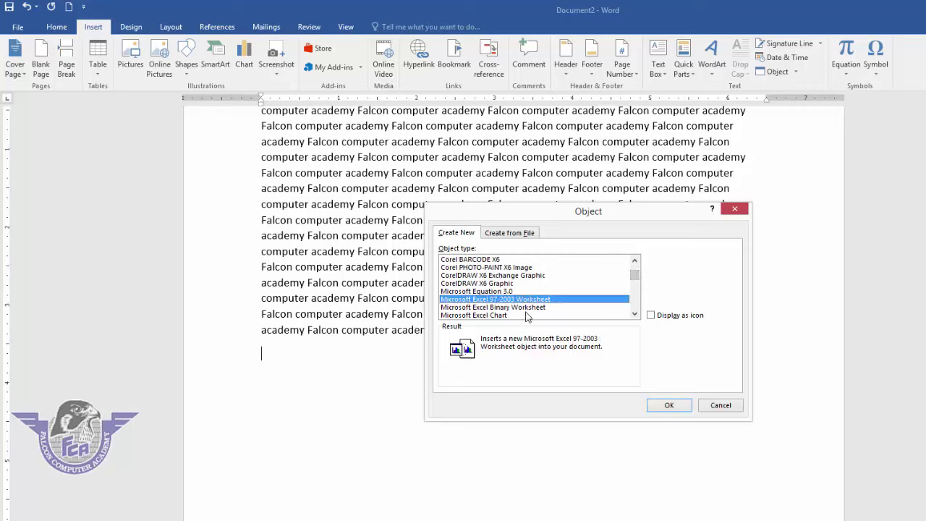
Step: Embed the worksheet and fill row 1 with name, class, roll no, subject, marks, total, obtained
{"action": "left_click", "coordinate": [668, 405]}
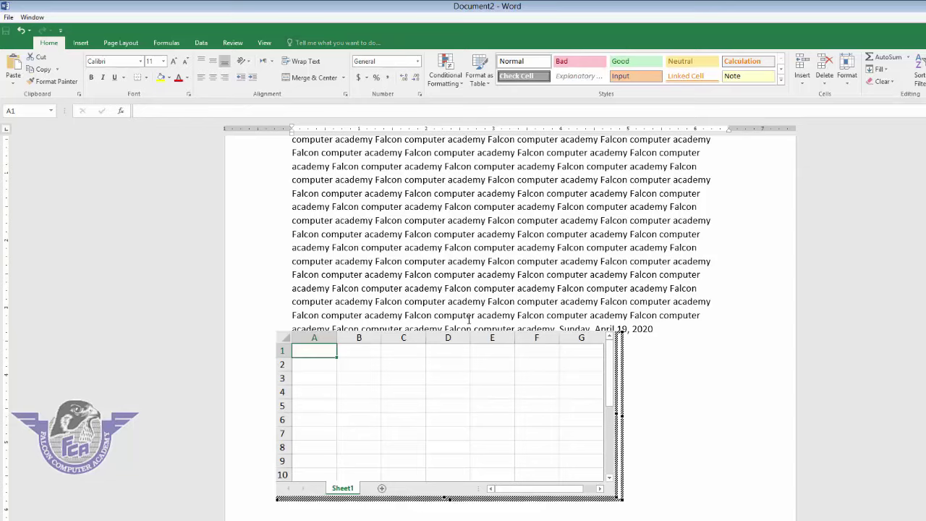
{"action": "type", "text": "name"}
{"action": "key", "text": "Tab"}
{"action": "type", "text": "class"}
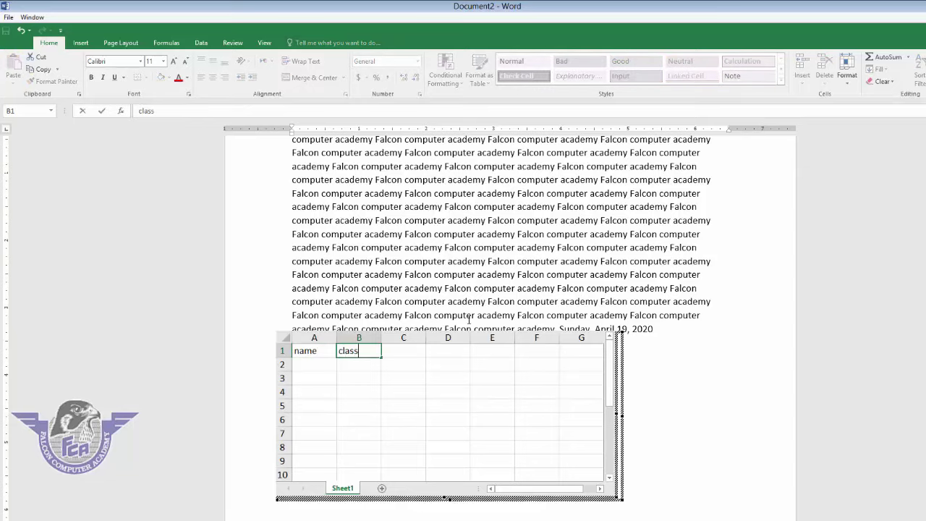
{"action": "key", "text": "Tab"}
{"action": "type", "text": "roll no"}
{"action": "key", "text": "Tab"}
{"action": "type", "text": "sub"}
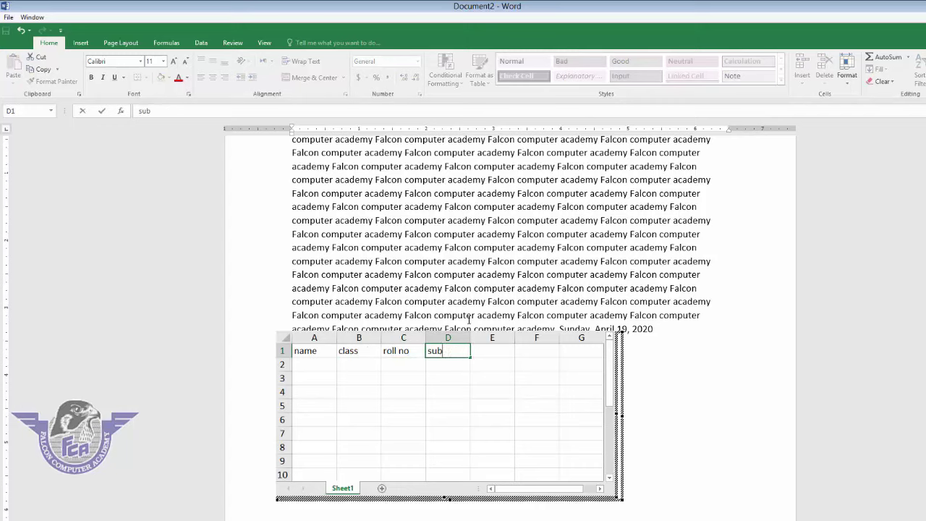
{"action": "type", "text": "ject"}
{"action": "key", "text": "Tab"}
{"action": "type", "text": "marks"}
{"action": "key", "text": "Tab"}
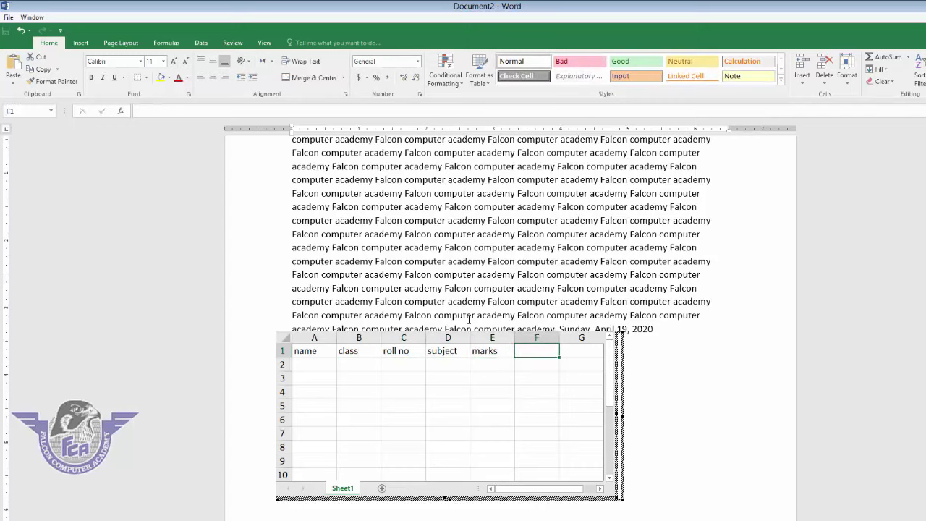
{"action": "type", "text": "total"}
{"action": "key", "text": "Tab"}
{"action": "type", "text": "obtained"}
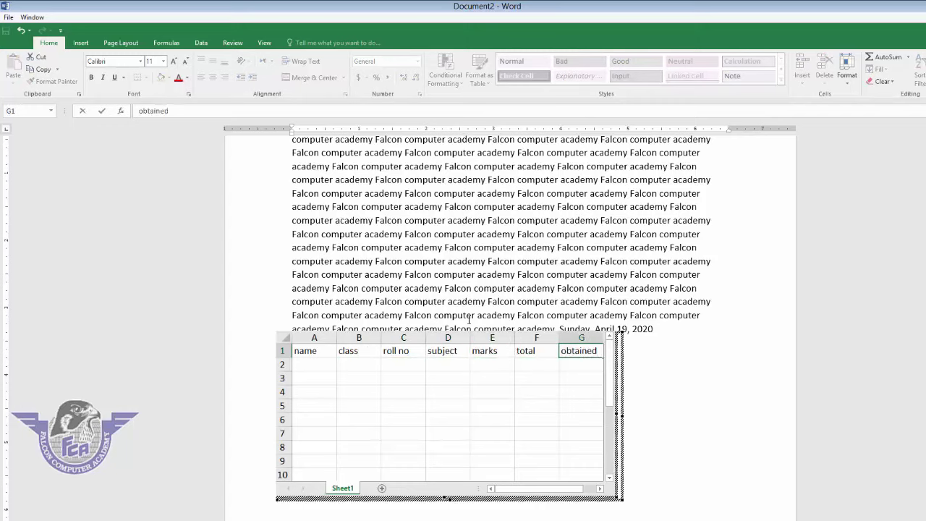
{"action": "key", "text": "Tab"}
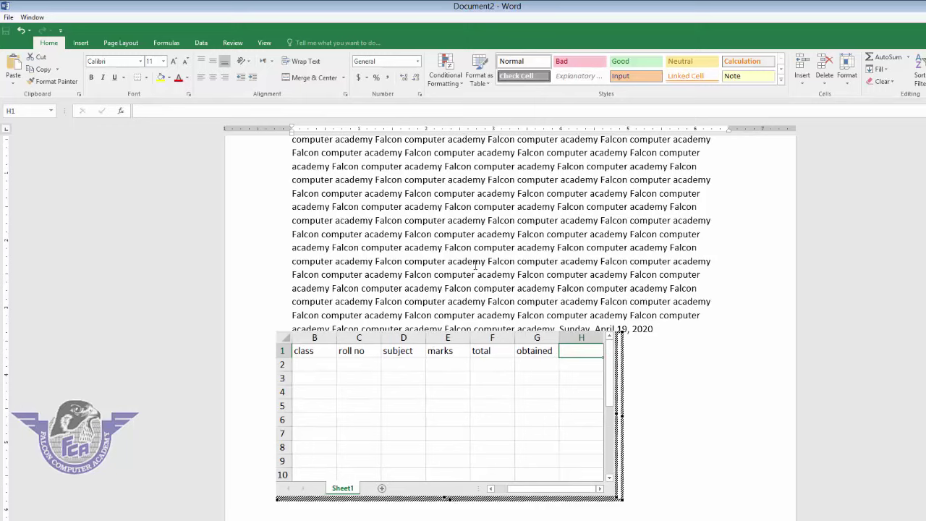
Step: Leave the worksheet, then select the empty marks table and delete it
{"action": "left_click", "coordinate": [515, 417]}
{"action": "left_click", "coordinate": [474, 280]}
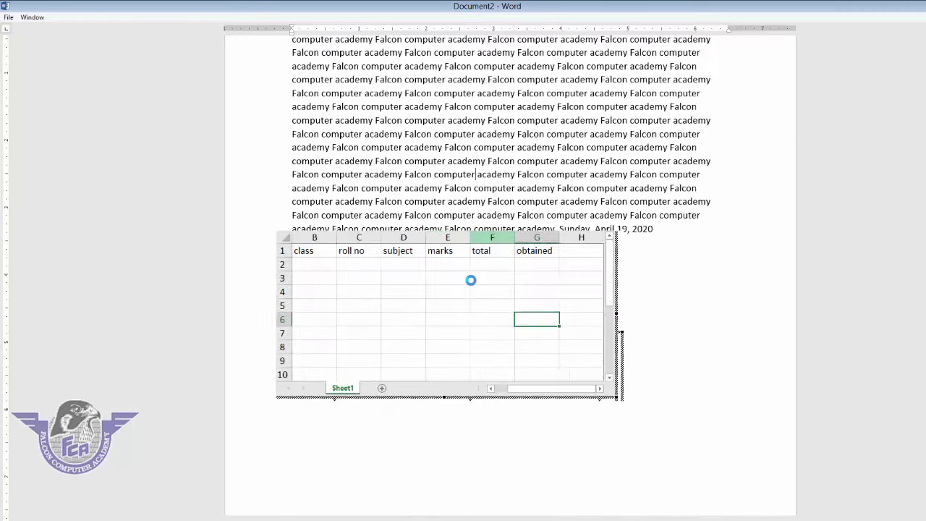
{"action": "double_click", "coordinate": [425, 365]}
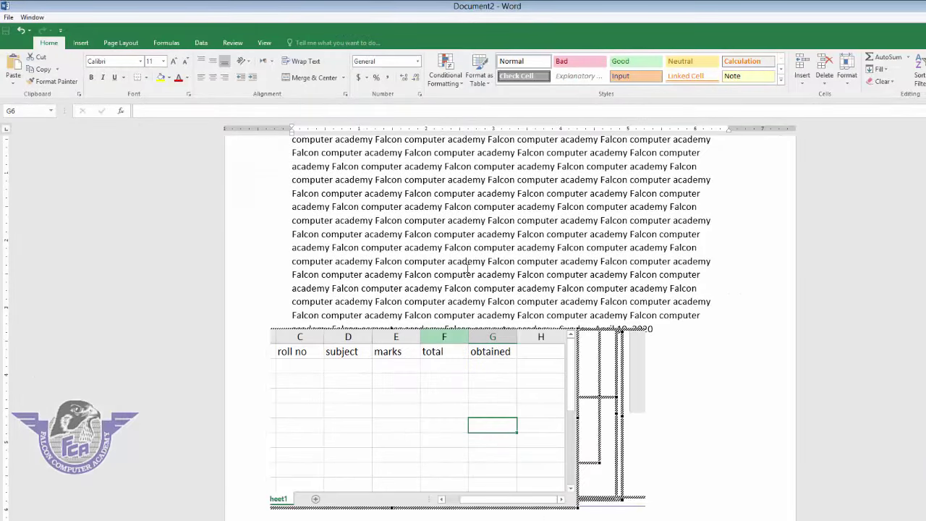
{"action": "left_click", "coordinate": [467, 269]}
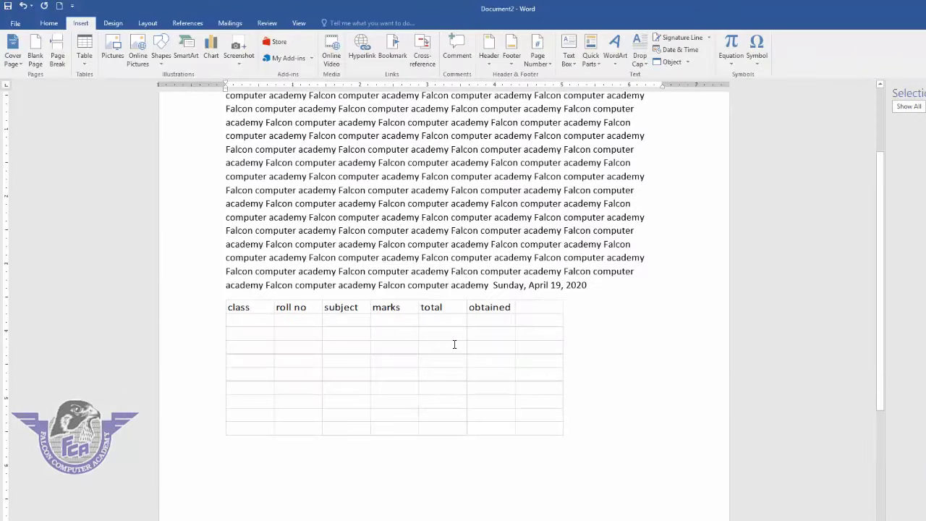
{"action": "left_click", "coordinate": [453, 348]}
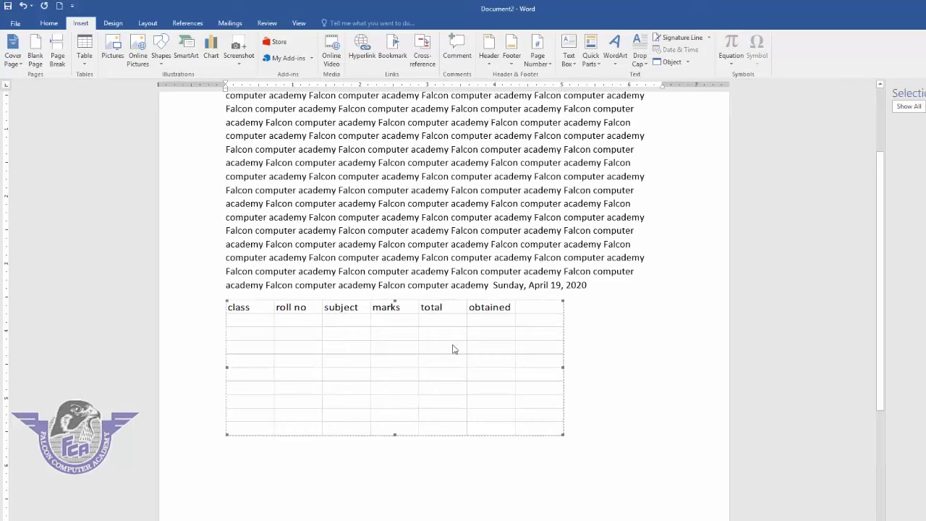
{"action": "key", "text": "Delete"}
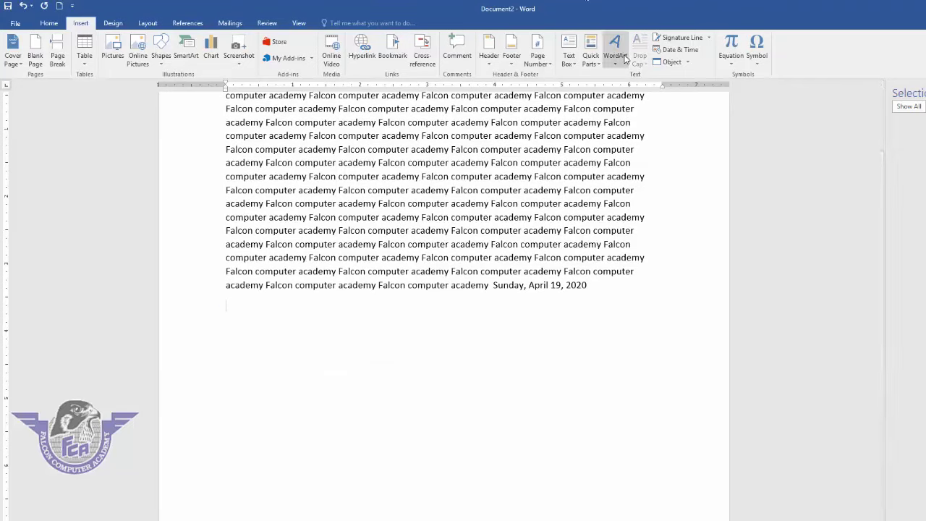
{"action": "left_click", "coordinate": [688, 63]}
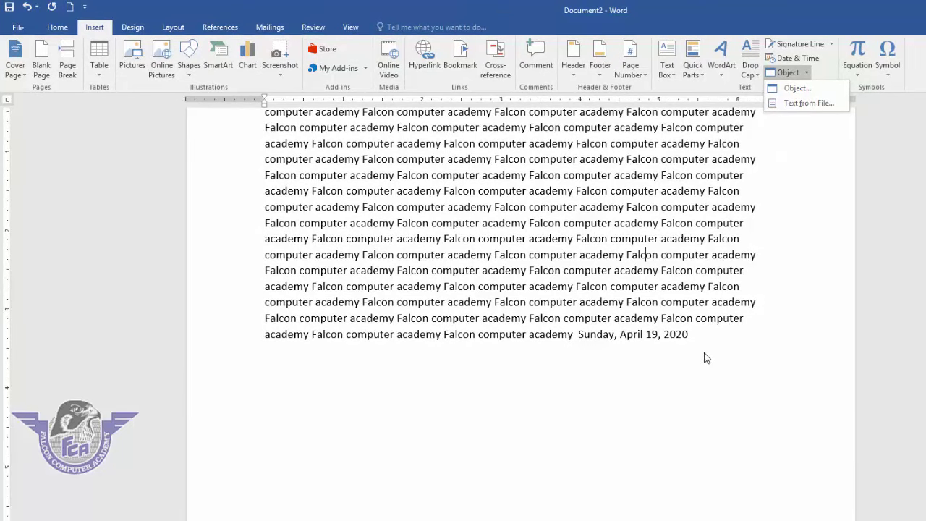
{"action": "left_click", "coordinate": [796, 106]}
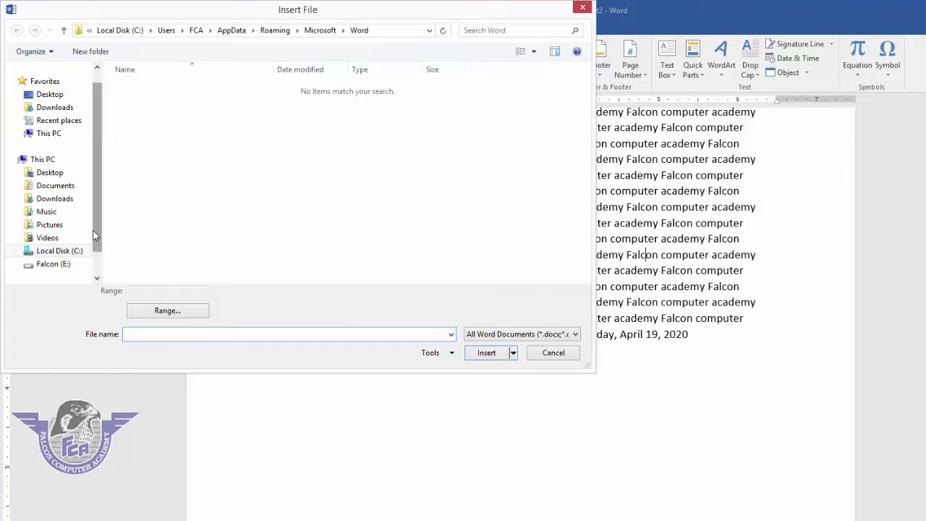
{"action": "mouse_move", "coordinate": [54, 198]}
{"action": "left_click", "coordinate": [64, 187]}
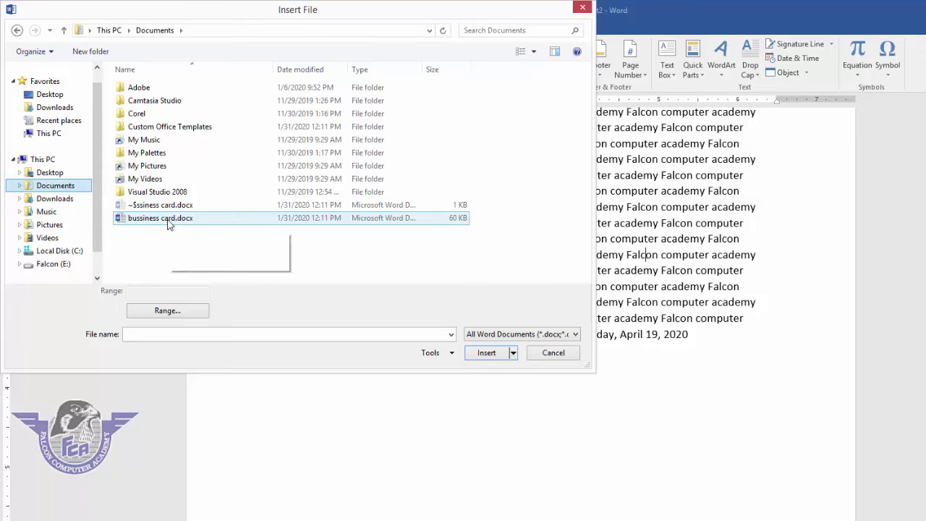
{"action": "left_click", "coordinate": [166, 221]}
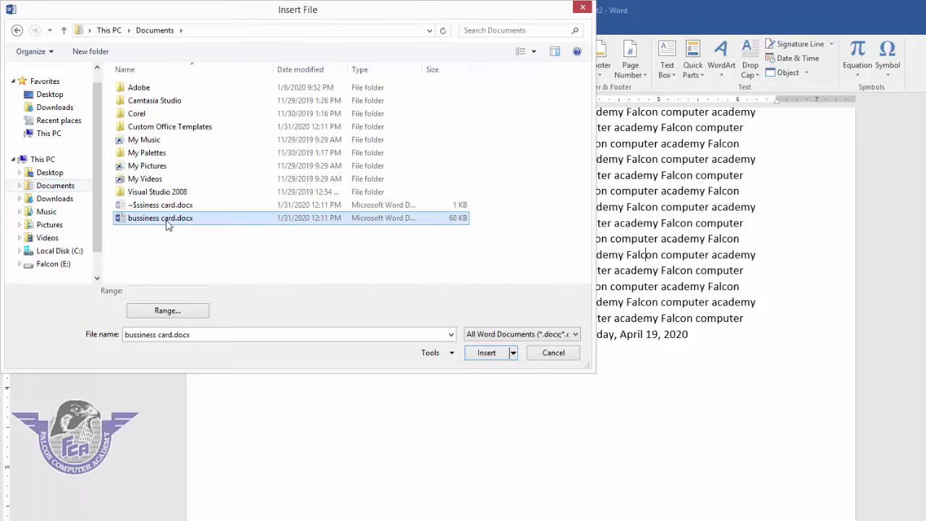
{"action": "left_click", "coordinate": [486, 353]}
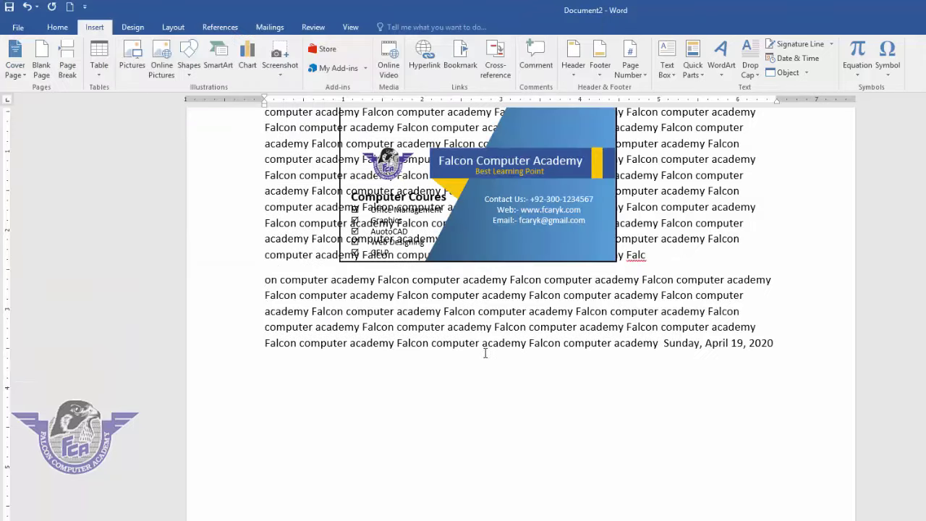
{"action": "left_click", "coordinate": [502, 261]}
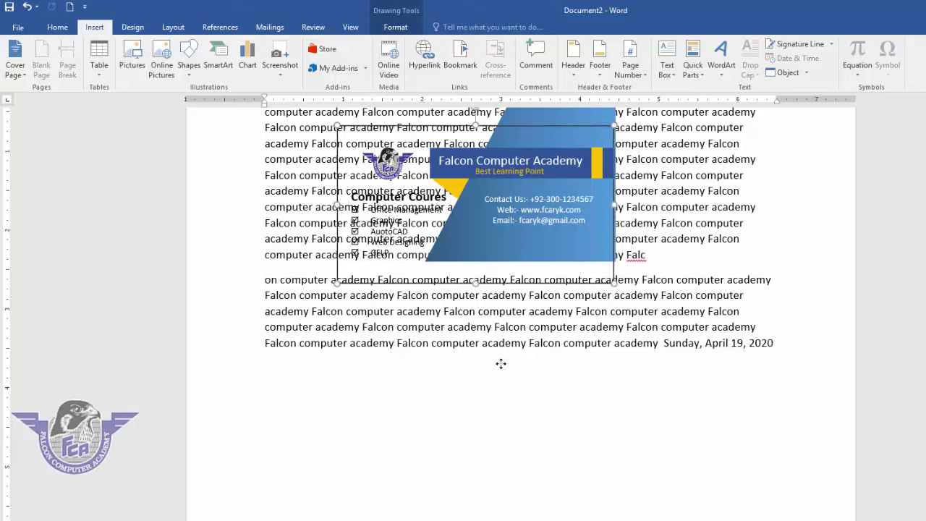
{"action": "left_click_drag", "start_coordinate": [586, 249], "coordinate": [606, 512]}
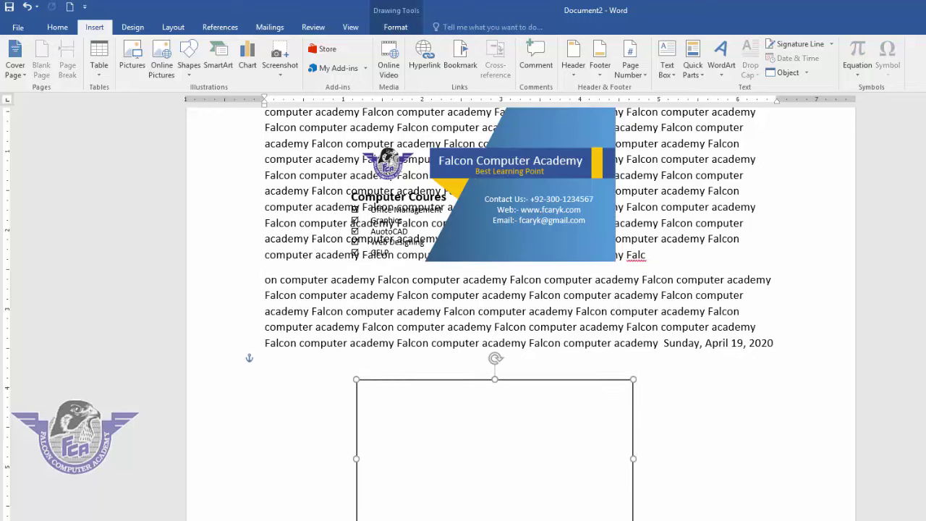
{"action": "left_click", "coordinate": [535, 258]}
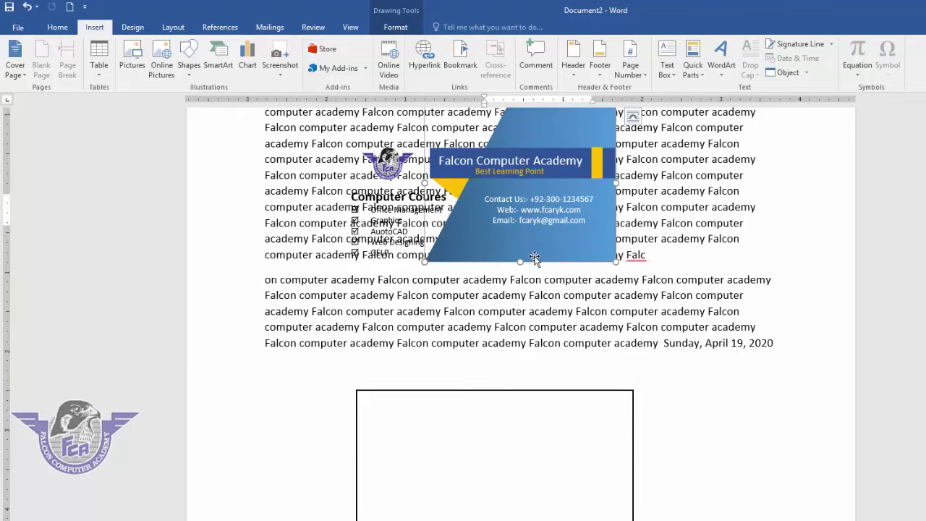
{"action": "key", "text": "ctrl+z"}
{"action": "key", "text": "ctrl+z"}
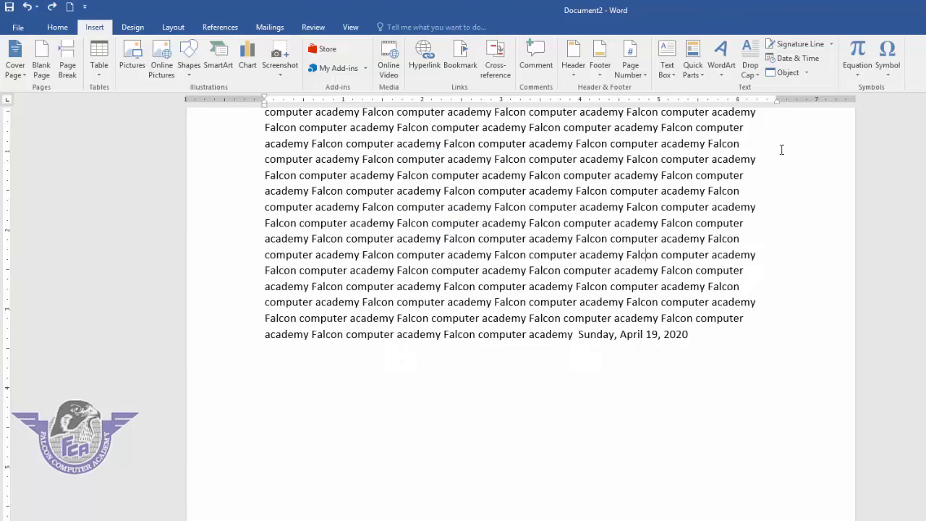
Step: Browse the built-in equation and common symbol galleries without inserting anything
{"action": "left_click", "coordinate": [855, 75]}
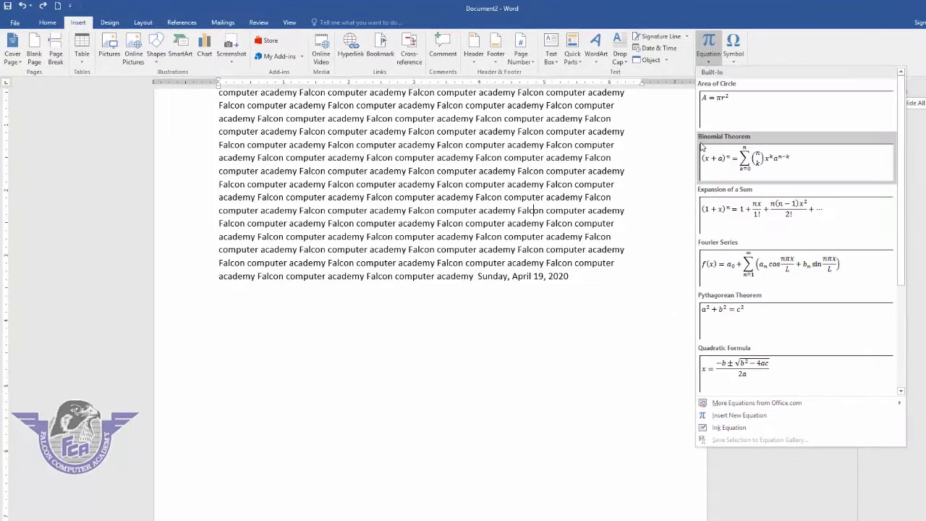
{"action": "scroll", "coordinate": [731, 188], "scroll_direction": "down", "scroll_amount": 3}
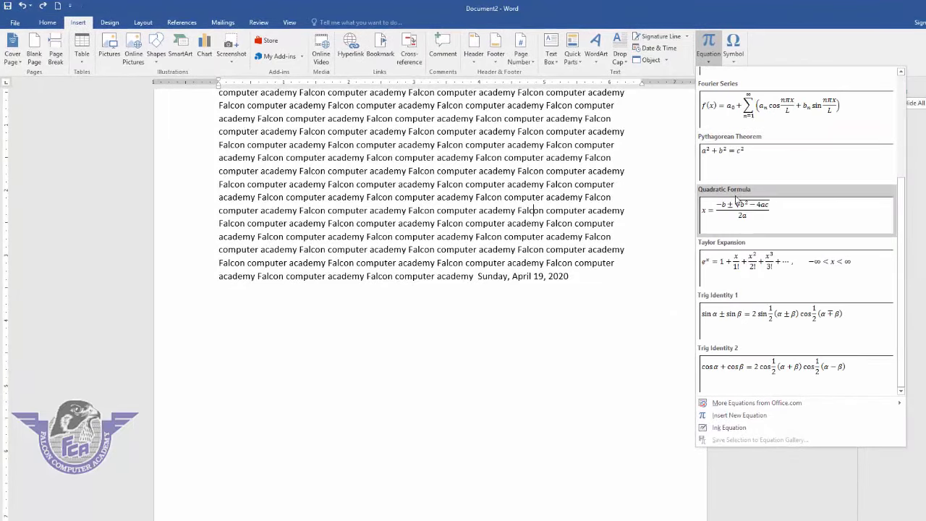
{"action": "left_click", "coordinate": [668, 129]}
{"action": "left_click", "coordinate": [733, 58]}
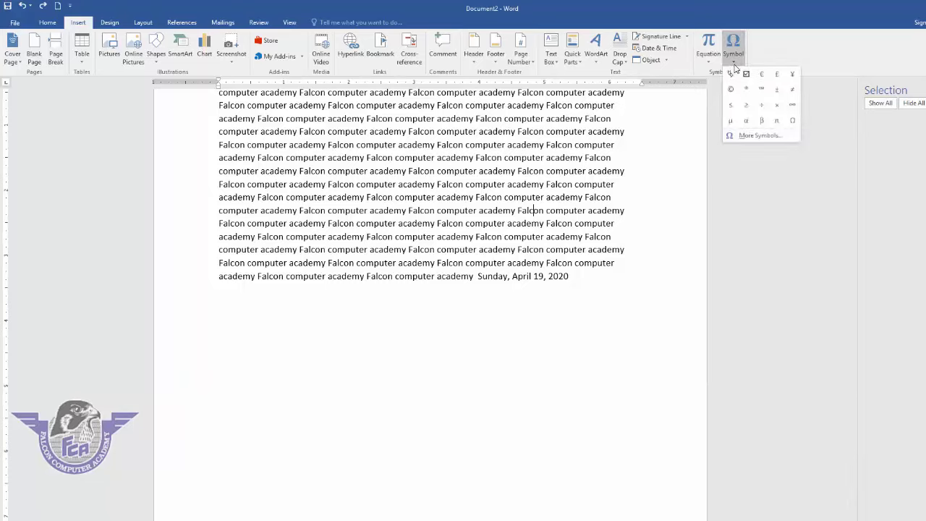
{"action": "left_click", "coordinate": [421, 324]}
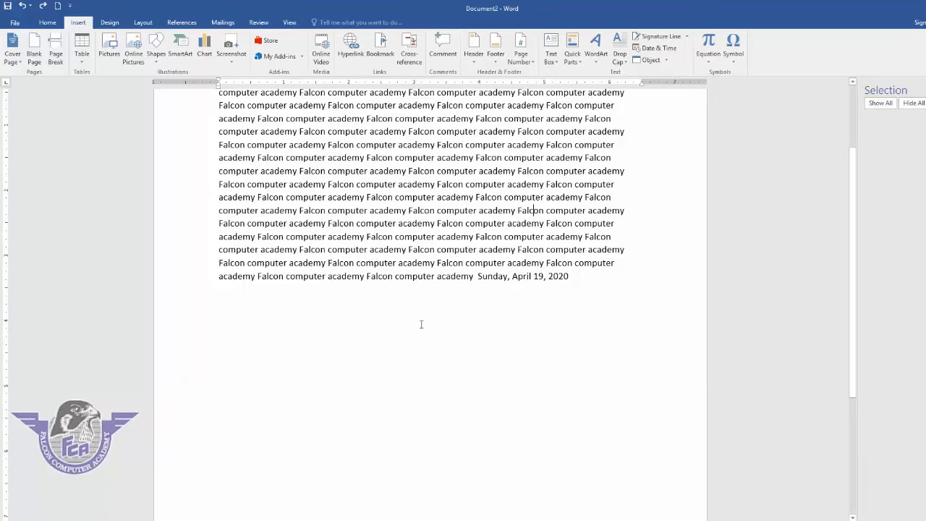
Step: Start a new line below the date and type the Intel text
{"action": "left_click", "coordinate": [583, 295]}
{"action": "key", "text": "Return"}
{"action": "type", "text": "inte"}
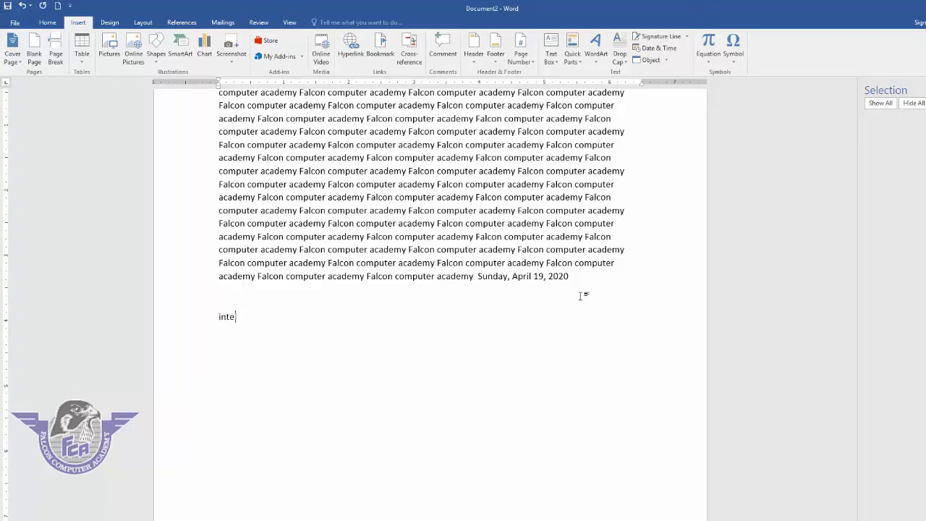
{"action": "type", "text": "l"}
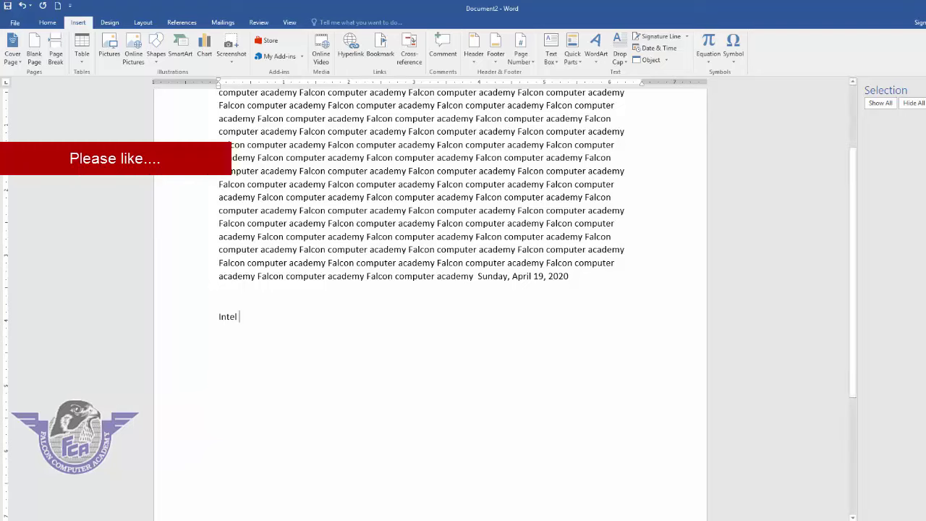
{"action": "scroll", "coordinate": [784, 154], "scroll_direction": "up", "scroll_amount": 5, "text": "ctrl"}
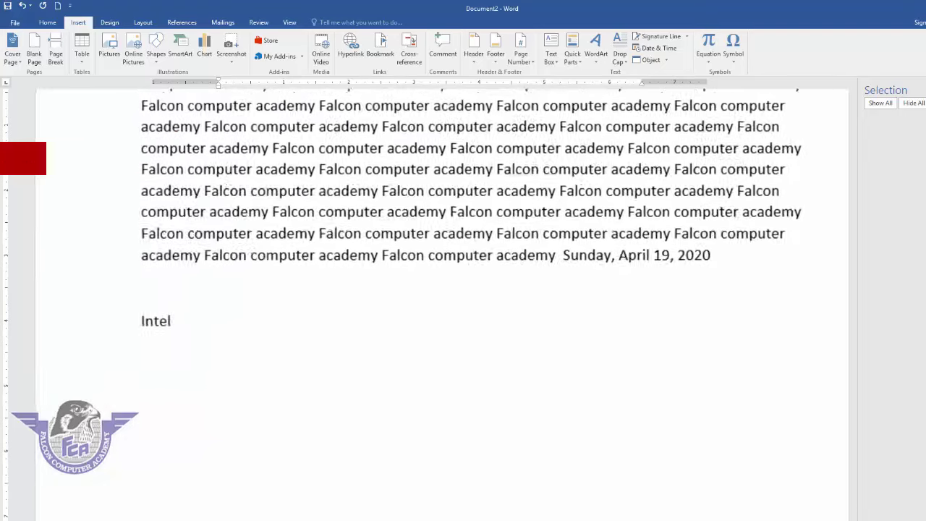
Step: Add the Registered, Trademark and Copyright special characters after Intel, then begin a new line
{"action": "left_click", "coordinate": [733, 44]}
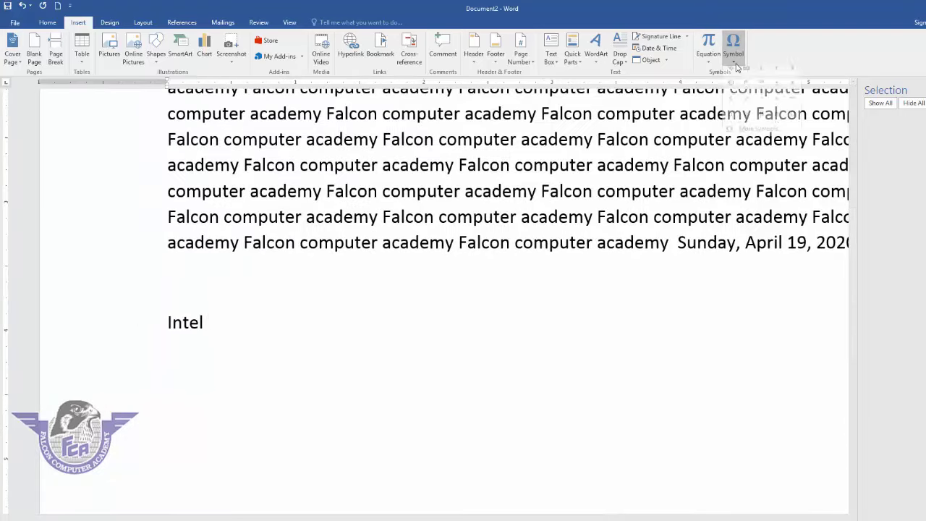
{"action": "left_click", "coordinate": [758, 135]}
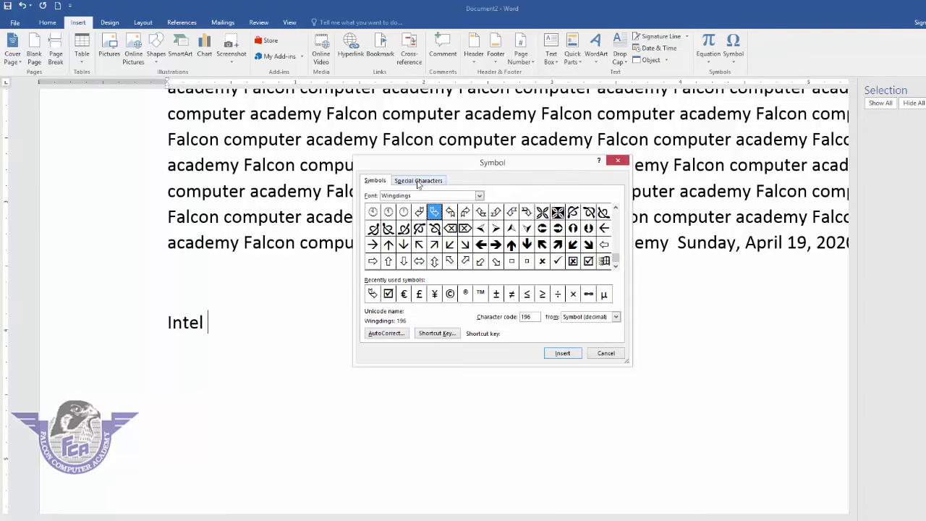
{"action": "left_click", "coordinate": [418, 181]}
{"action": "left_click", "coordinate": [419, 262]}
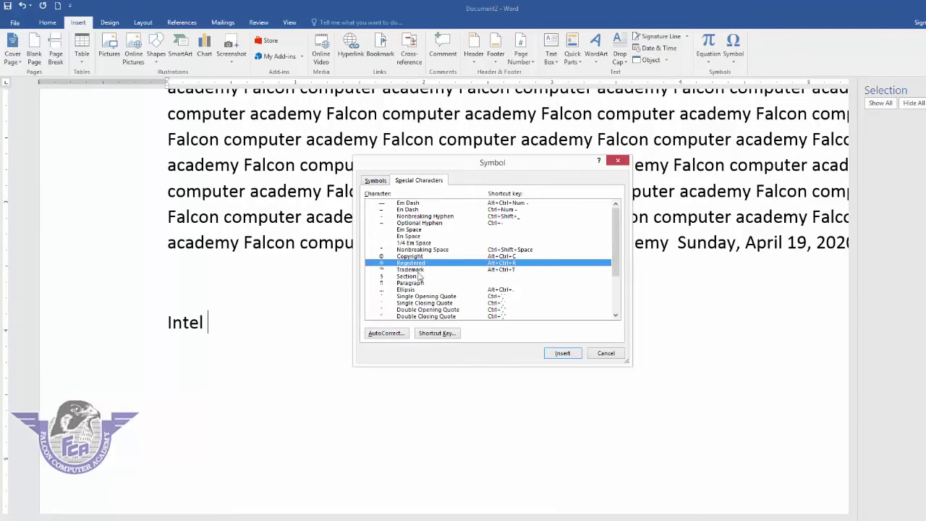
{"action": "left_click", "coordinate": [564, 355]}
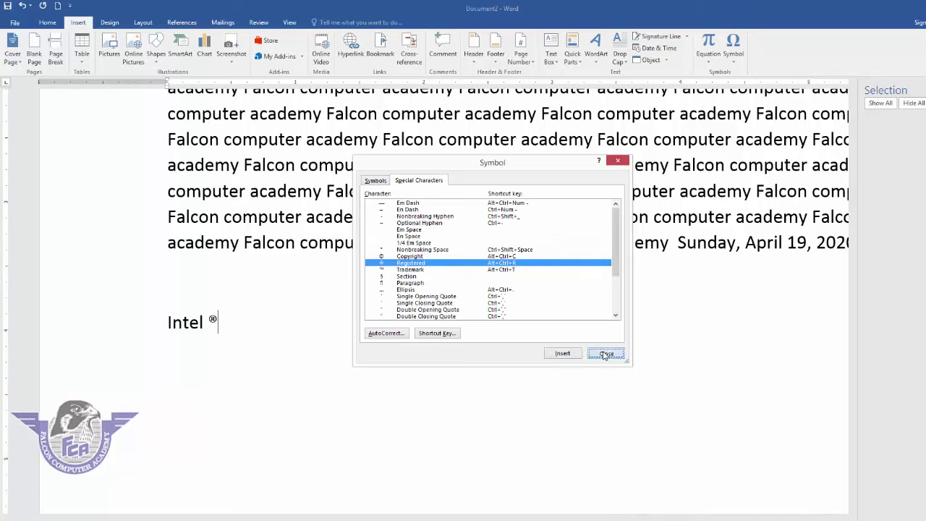
{"action": "left_click", "coordinate": [417, 269]}
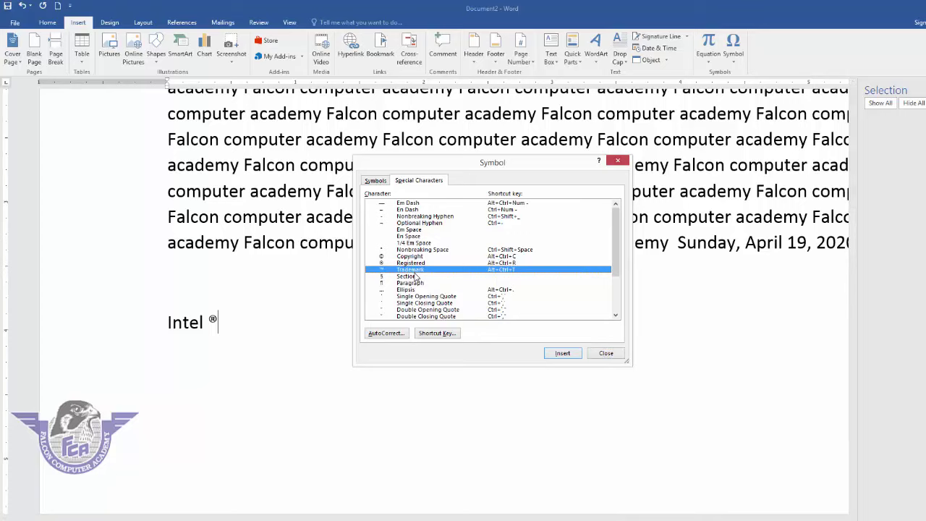
{"action": "left_click", "coordinate": [564, 354]}
{"action": "left_click", "coordinate": [409, 257]}
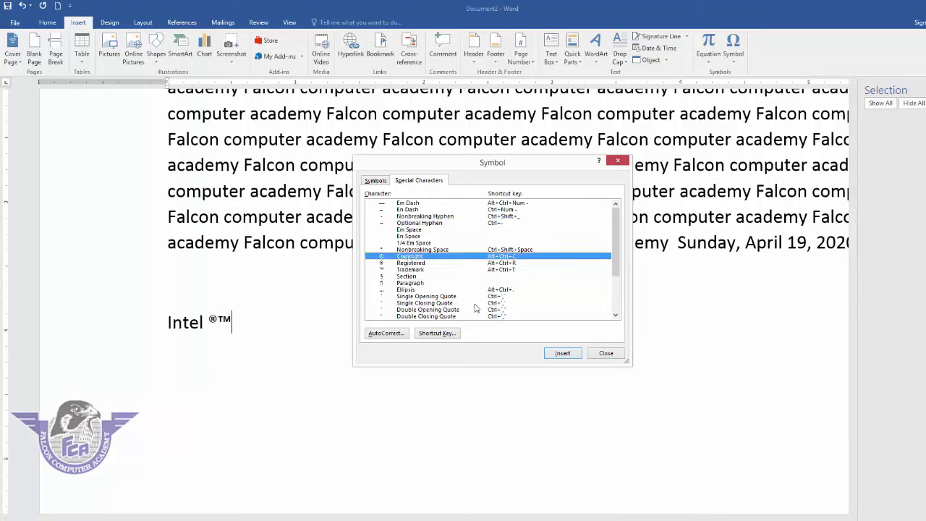
{"action": "left_click", "coordinate": [557, 353]}
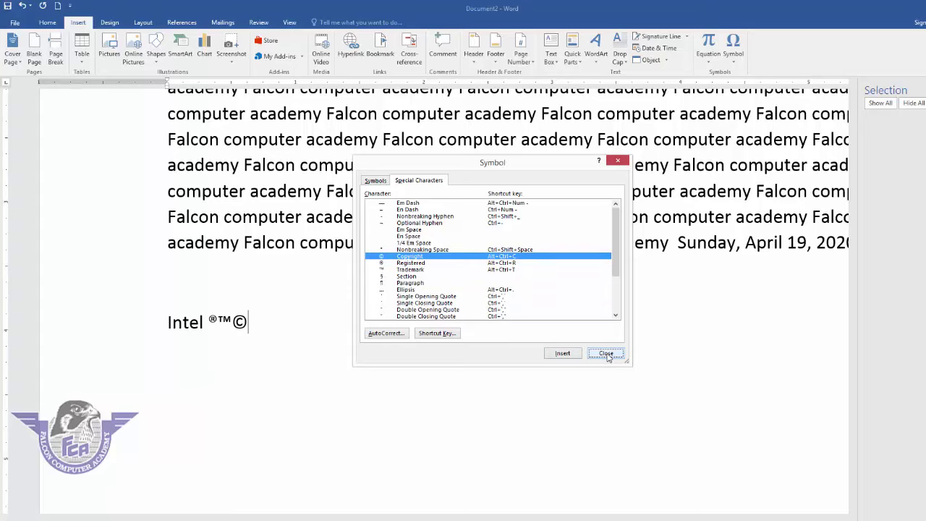
{"action": "left_click", "coordinate": [606, 355]}
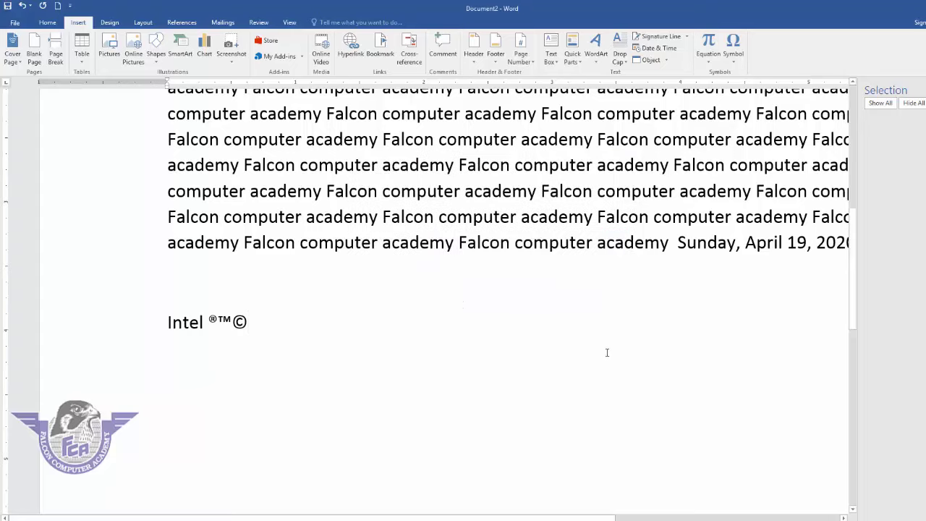
{"action": "key", "text": "Return"}
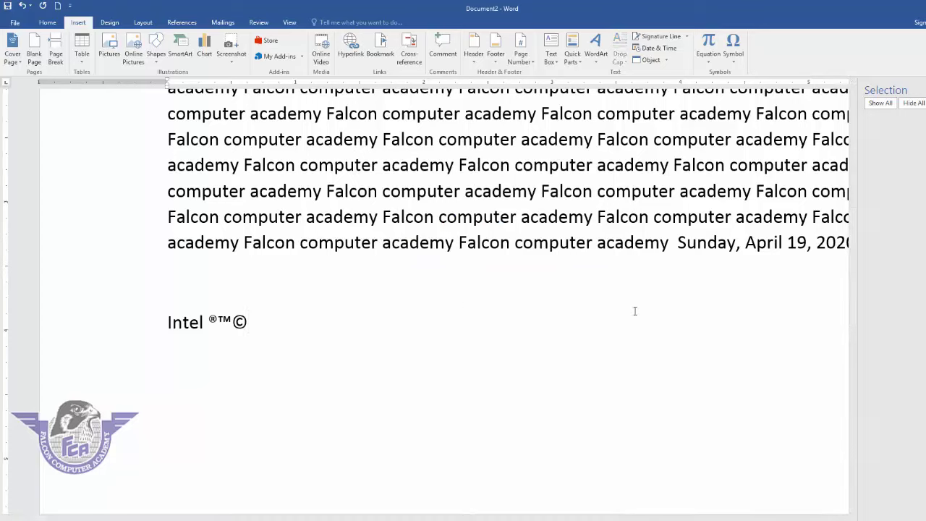
Step: Insert the Wingdings scissors symbol followed by a long row of hyphens as a cut line
{"action": "left_click", "coordinate": [742, 66]}
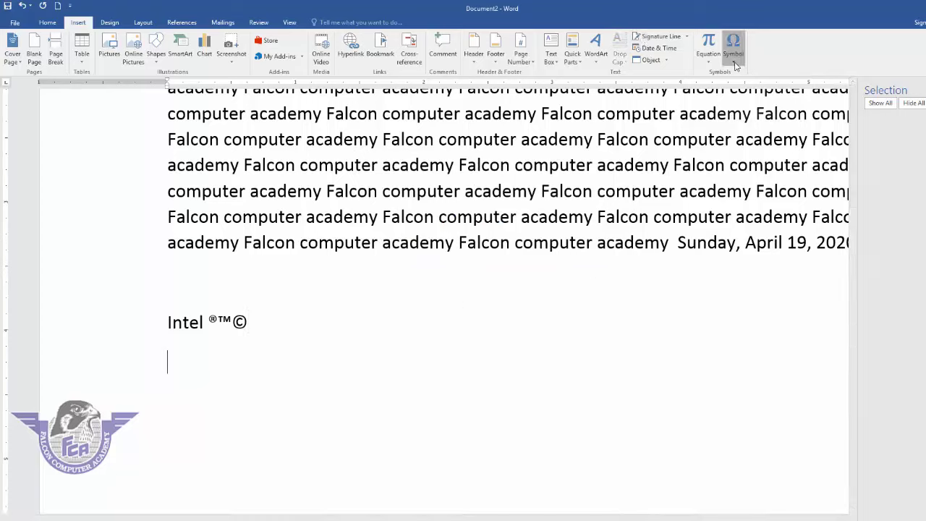
{"action": "left_click", "coordinate": [741, 140]}
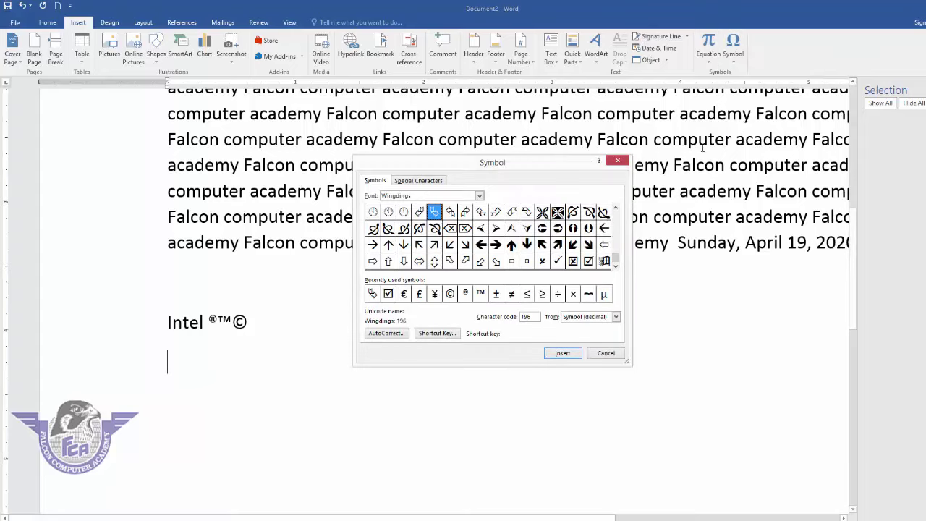
{"action": "left_click", "coordinate": [497, 204]}
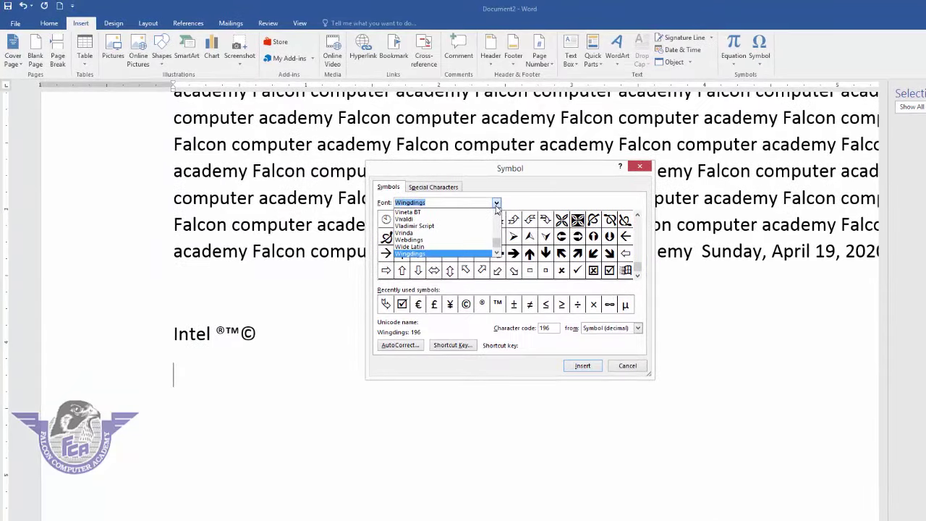
{"action": "type", "text": "win"}
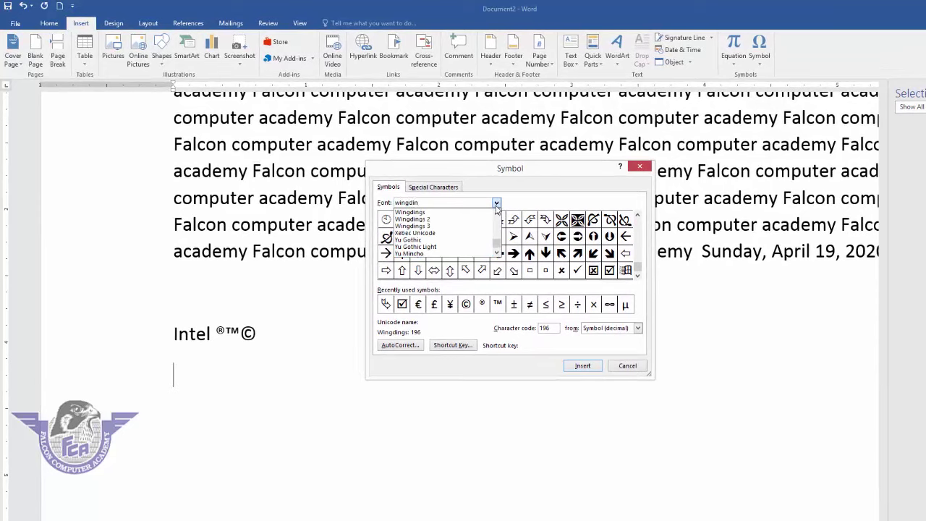
{"action": "left_click", "coordinate": [427, 212]}
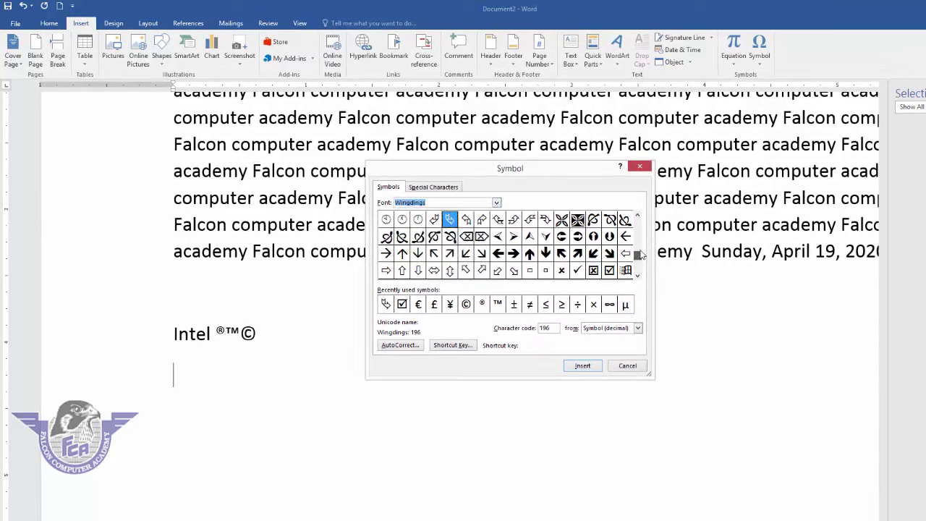
{"action": "left_click_drag", "start_coordinate": [637, 262], "coordinate": [640, 215]}
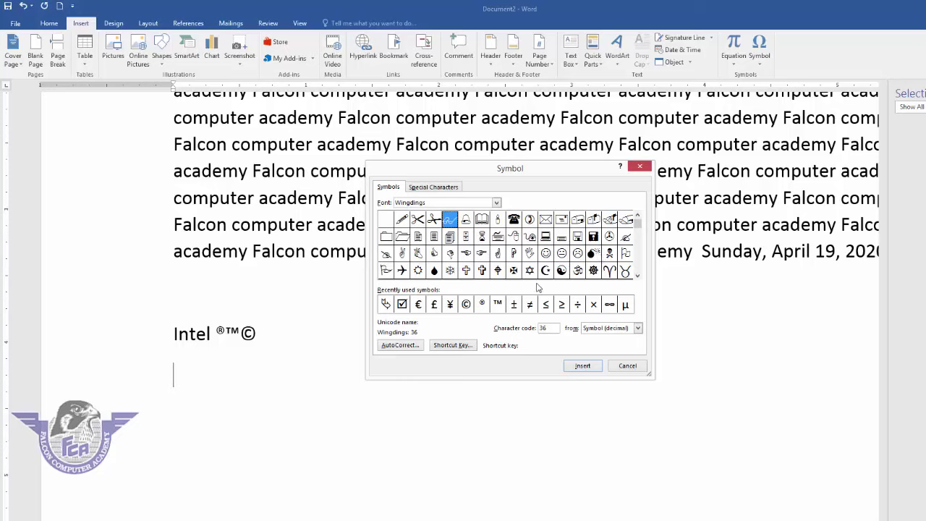
{"action": "left_click", "coordinate": [418, 219]}
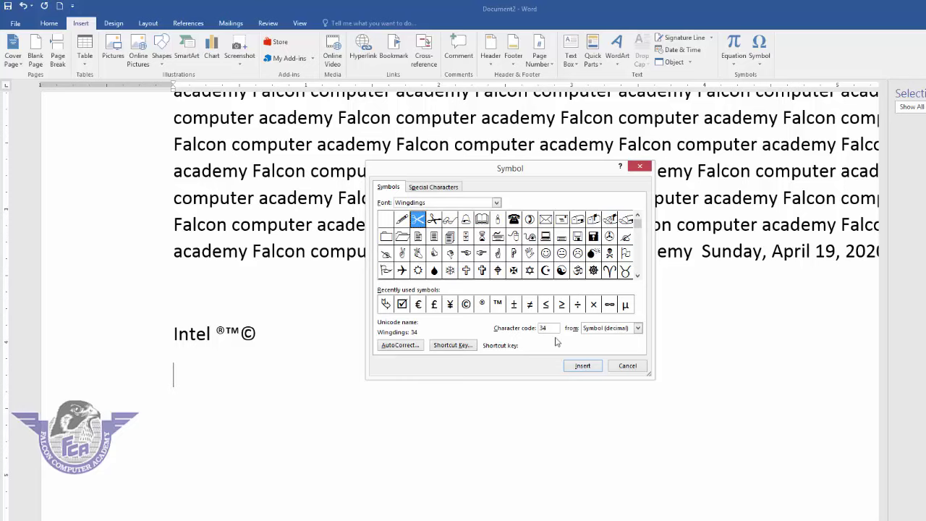
{"action": "left_click", "coordinate": [583, 366]}
{"action": "left_click", "coordinate": [627, 365]}
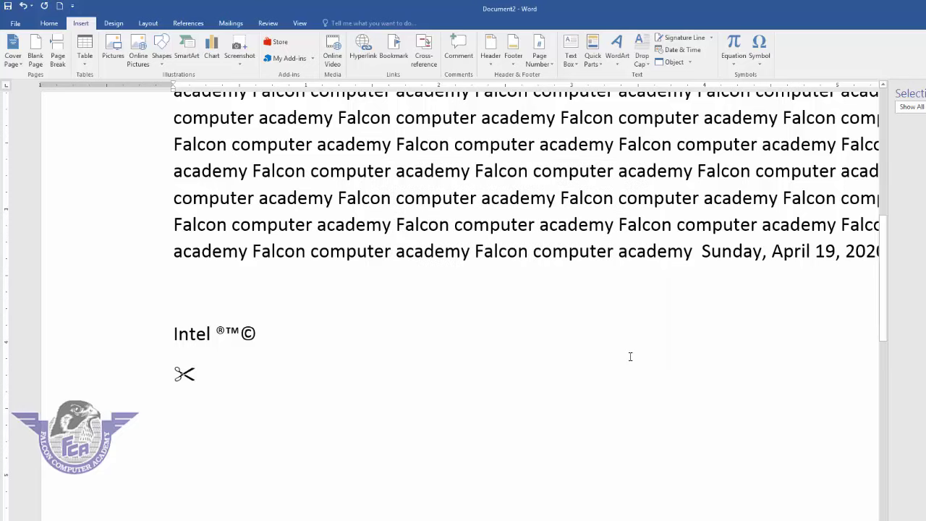
{"action": "type", "text": "-------------------------"}
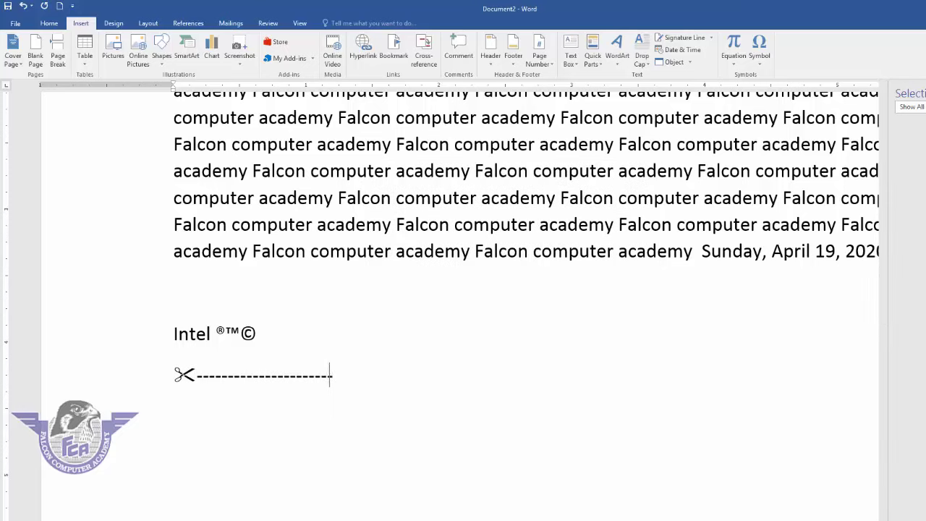
{"action": "type", "text": "-----------------------------------------------------------"}
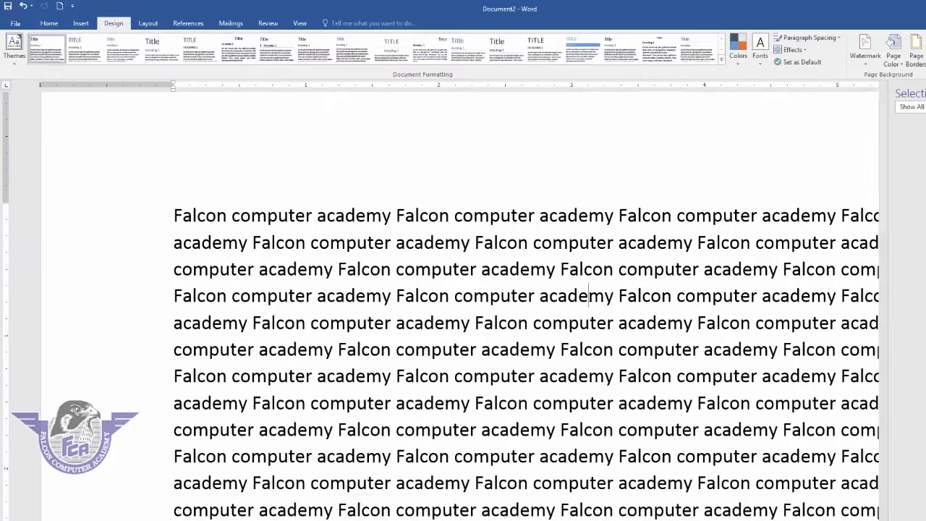
Step: Switch to the Design tab and close the Selection pane
{"action": "left_click", "coordinate": [92, 24]}
{"action": "left_click", "coordinate": [119, 21]}
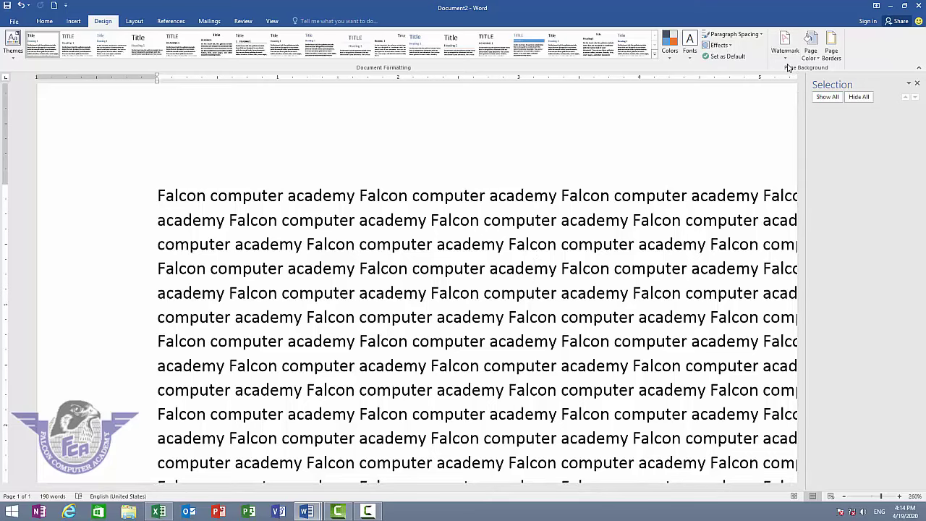
{"action": "left_click", "coordinate": [918, 85]}
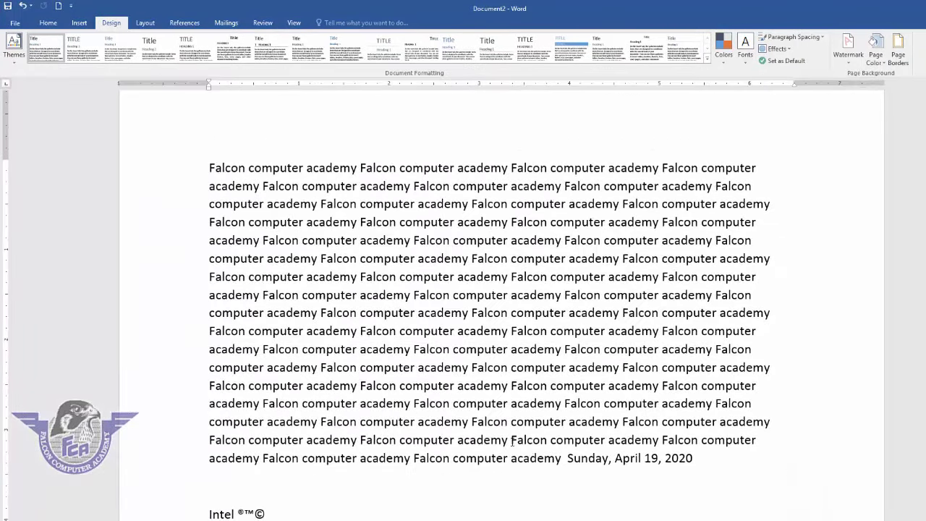
Step: Select the Falcon computer academy paragraph and apply Relaxed paragraph spacing
{"action": "left_click_drag", "start_coordinate": [674, 453], "coordinate": [156, 189]}
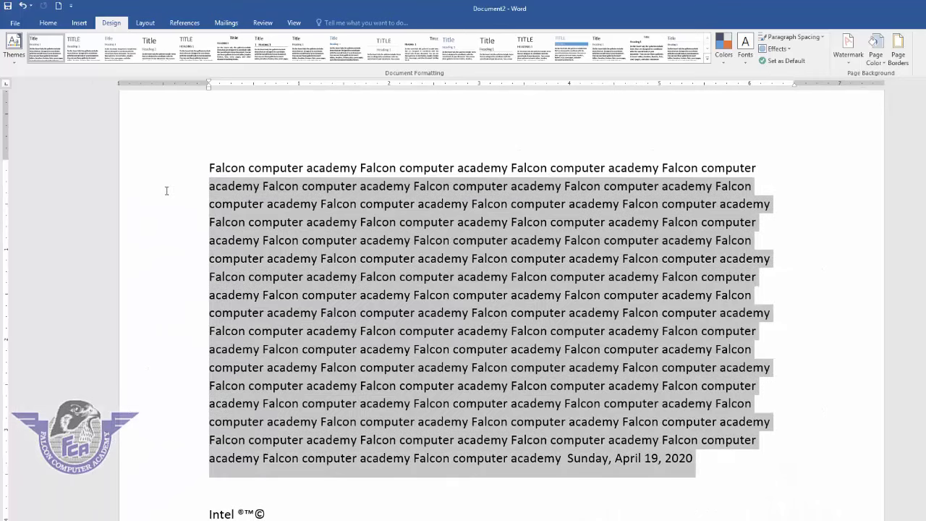
{"action": "left_click", "coordinate": [807, 37]}
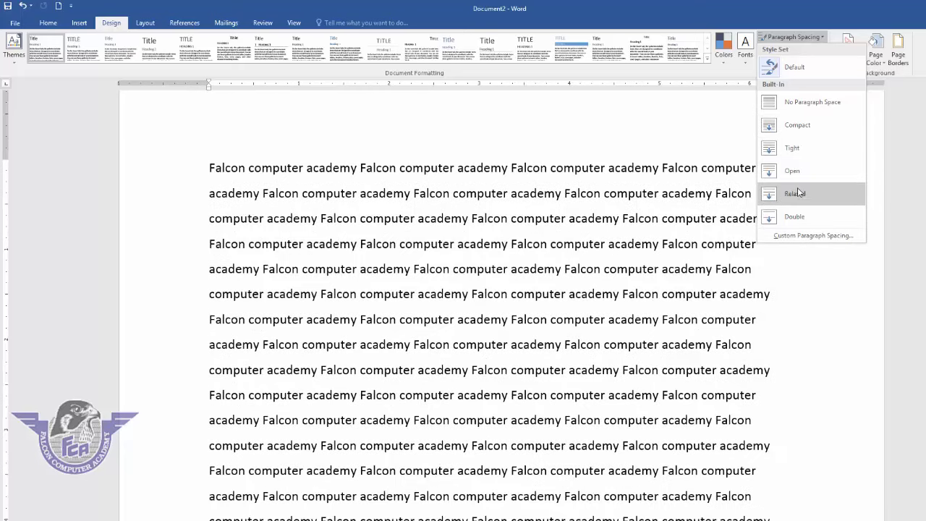
{"action": "left_click", "coordinate": [801, 193]}
{"action": "key", "text": "ctrl+a"}
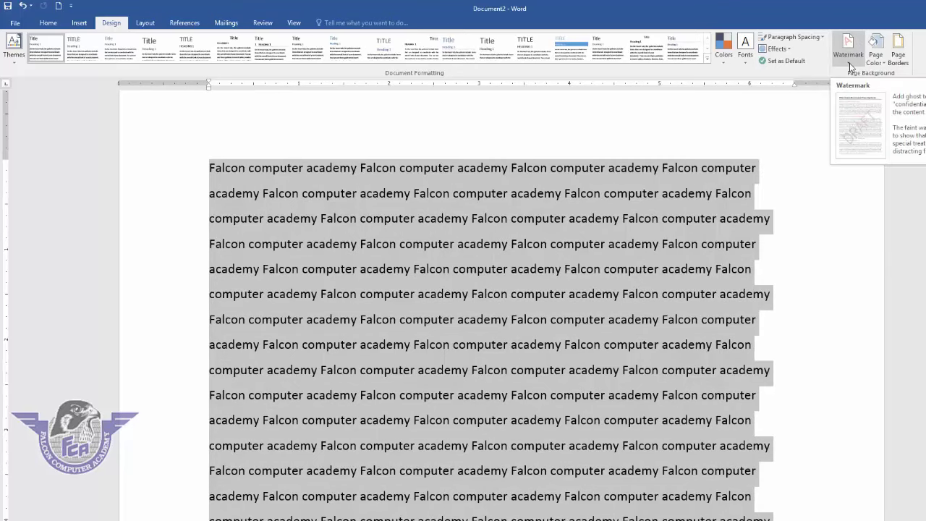
Step: Apply the DO NOT COPY 2 watermark to the page
{"action": "left_click", "coordinate": [602, 324]}
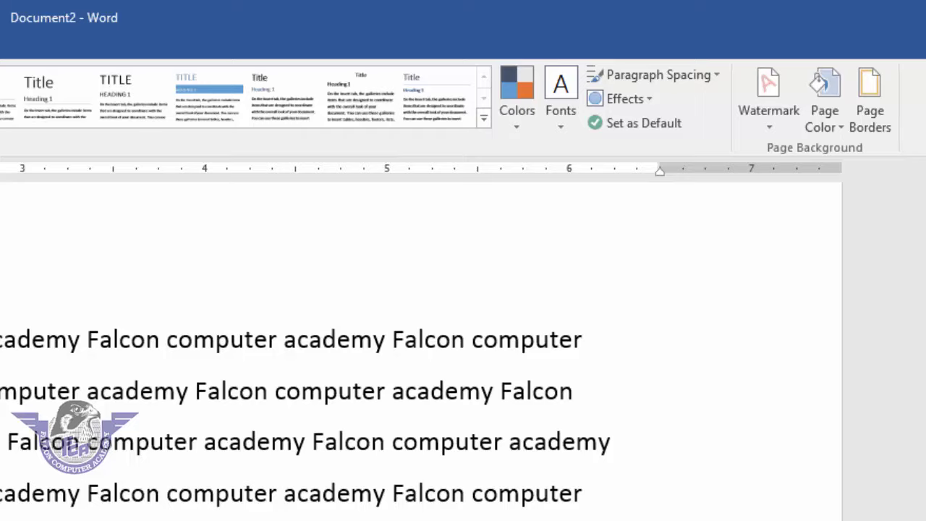
{"action": "left_click", "coordinate": [764, 116]}
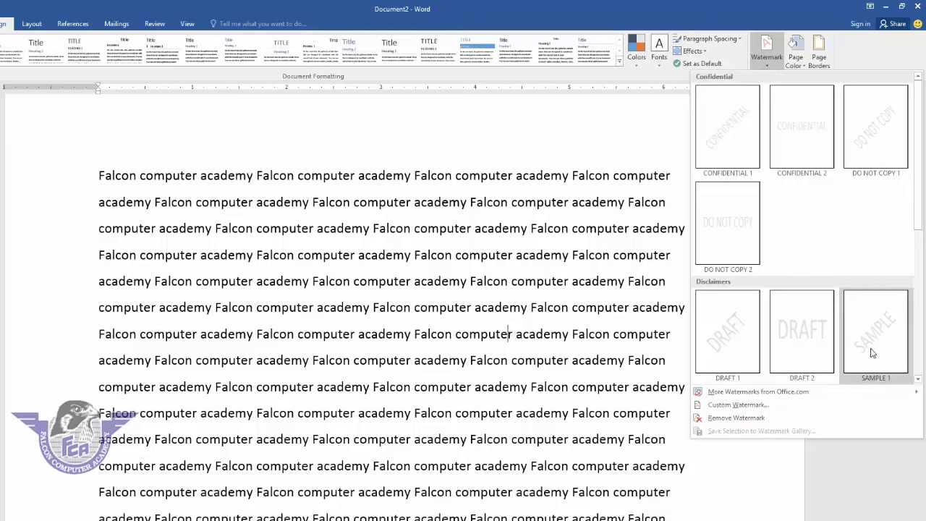
{"action": "left_click", "coordinate": [730, 218]}
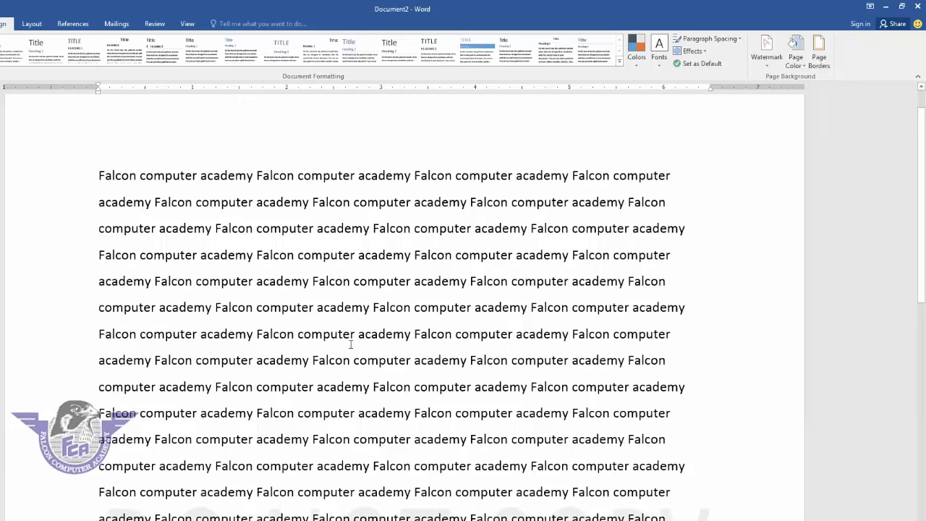
Step: Add blank lines after the dashed cut line to extend onto the next page
{"action": "scroll", "coordinate": [350, 344], "scroll_direction": "down", "scroll_amount": 3}
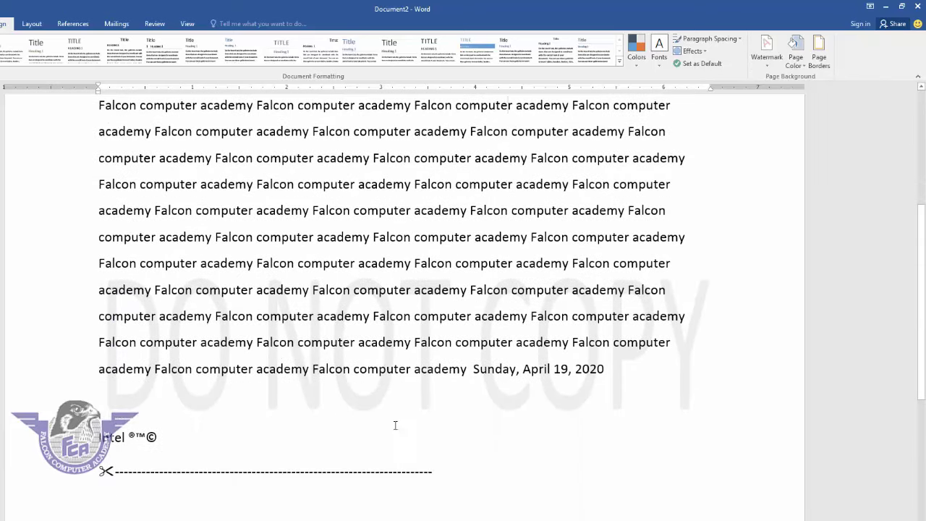
{"action": "left_click", "coordinate": [452, 477]}
{"action": "key", "text": "Return"}
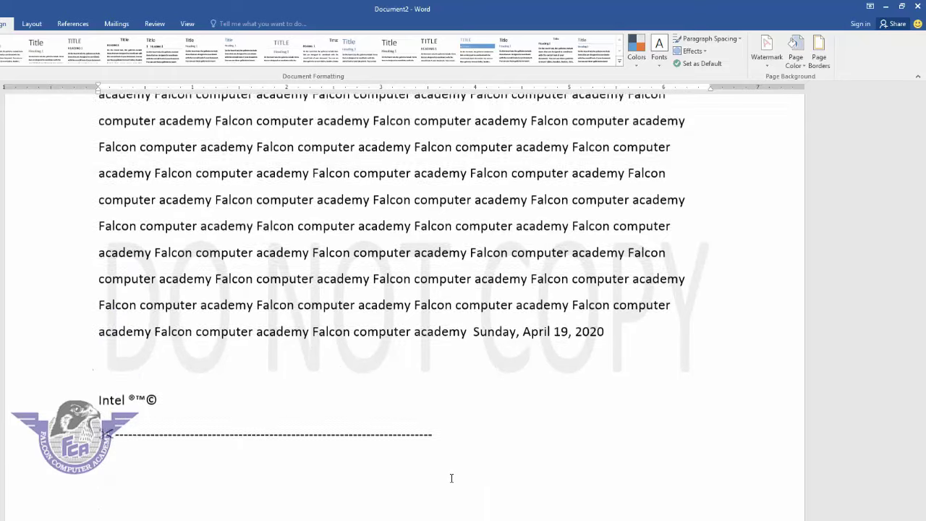
{"action": "key", "text": "Return"}
{"action": "key", "text": "Return"}
{"action": "key", "text": "Return"}
{"action": "key", "text": "Return"}
{"action": "key", "text": "Return"}
{"action": "key", "text": "Return"}
{"action": "key", "text": "Return"}
{"action": "key", "text": "Return"}
{"action": "key", "text": "Return"}
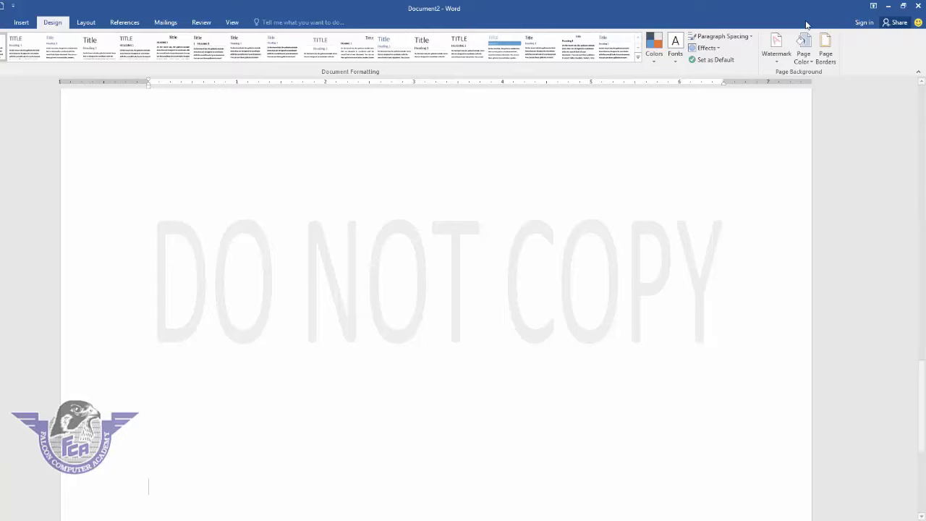
Step: Remove the DO NOT COPY watermark and bring back the watermark gallery
{"action": "left_click", "coordinate": [774, 55]}
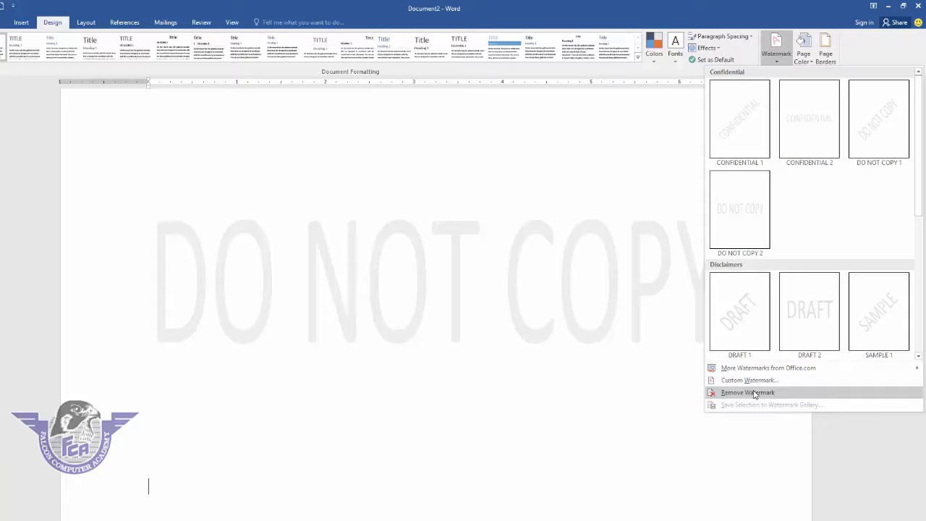
{"action": "left_click", "coordinate": [755, 393]}
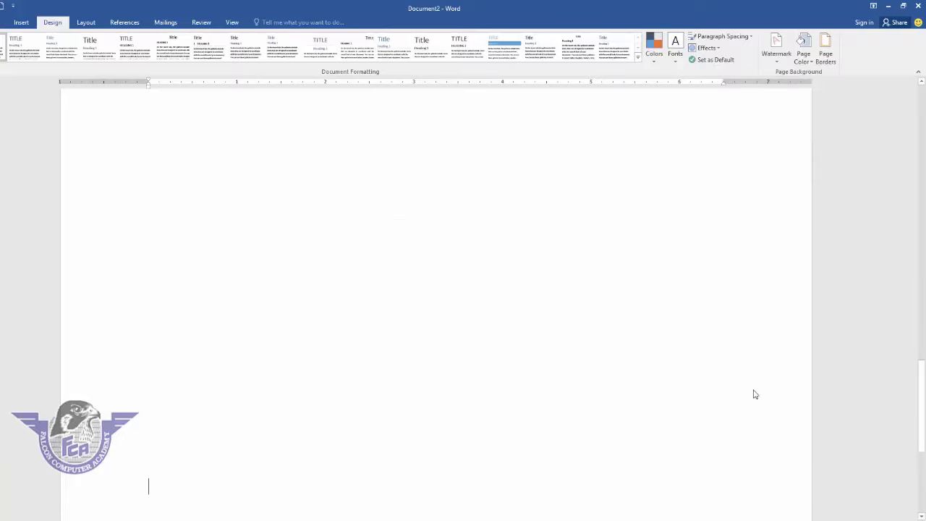
{"action": "left_click", "coordinate": [778, 61]}
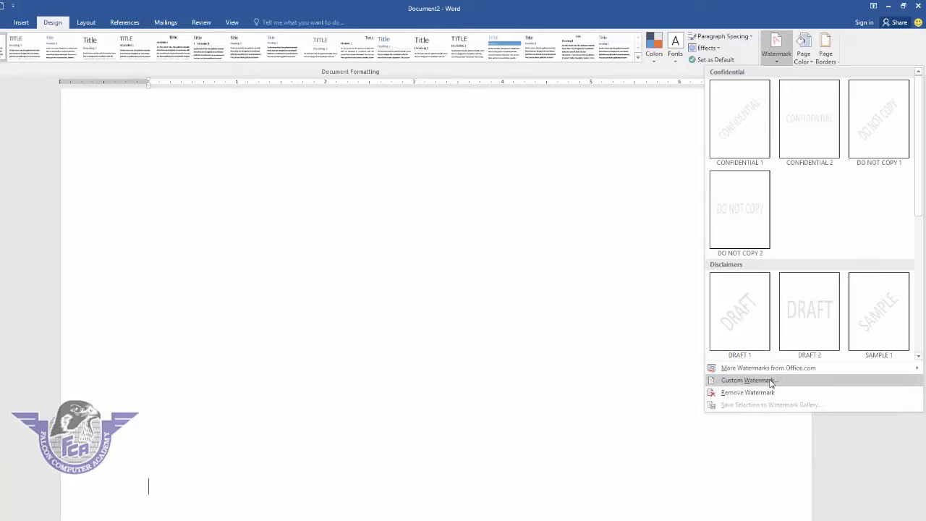
Step: Set 'logo - Copy.png' as a washed-out picture watermark through Custom Watermark
{"action": "left_click", "coordinate": [770, 382]}
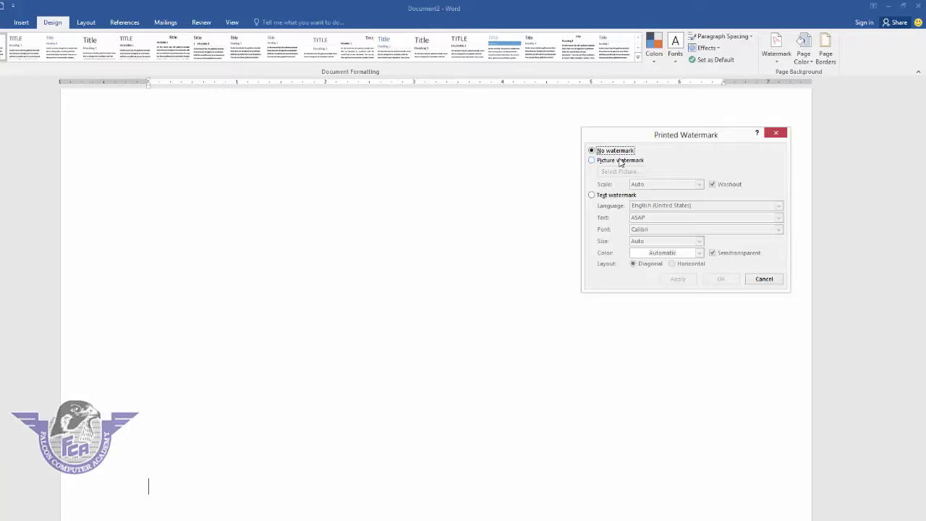
{"action": "left_click", "coordinate": [619, 162]}
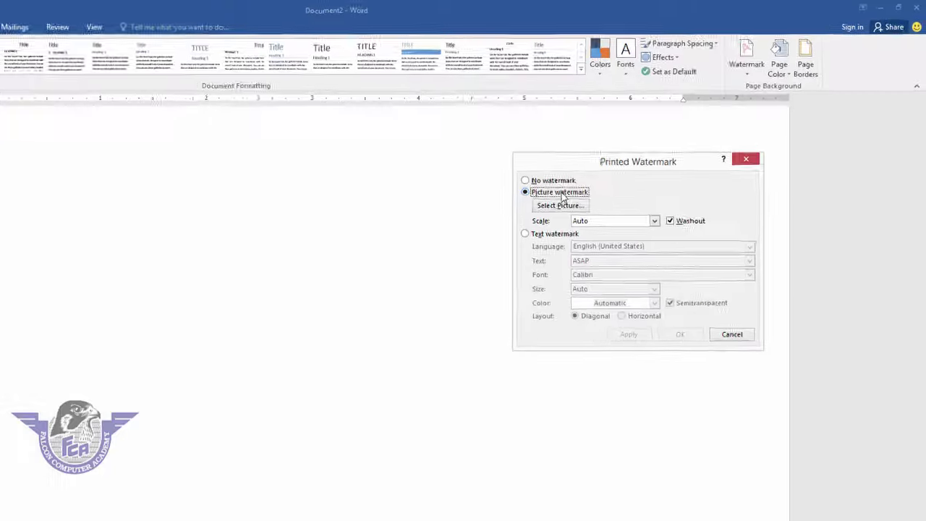
{"action": "left_click", "coordinate": [621, 172]}
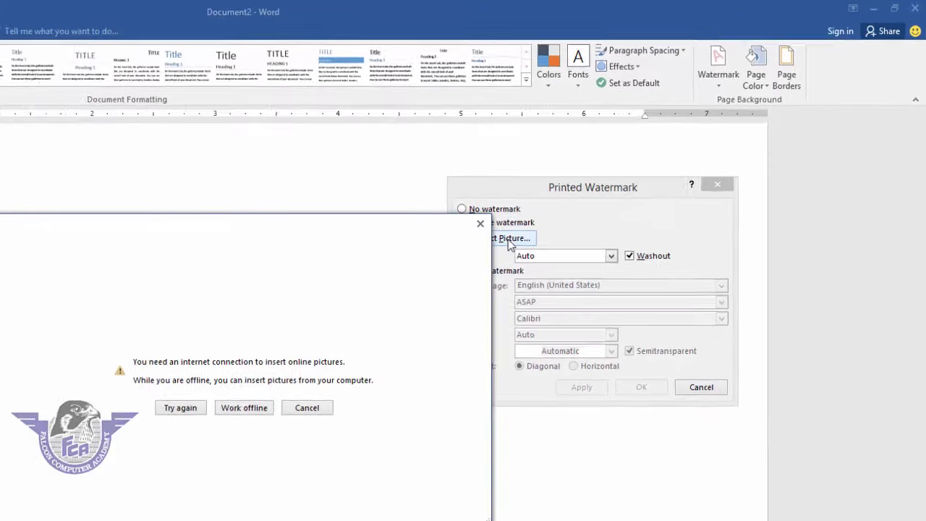
{"action": "left_click", "coordinate": [425, 304]}
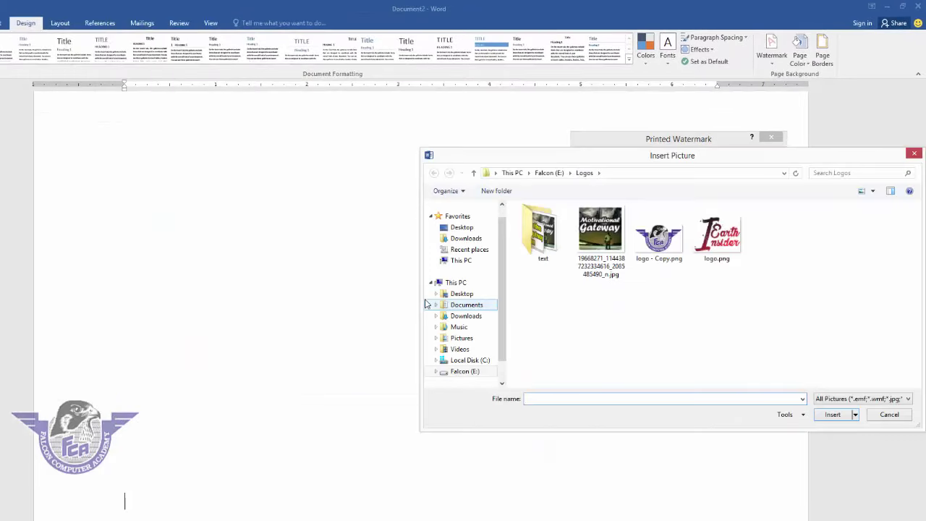
{"action": "left_click", "coordinate": [669, 248]}
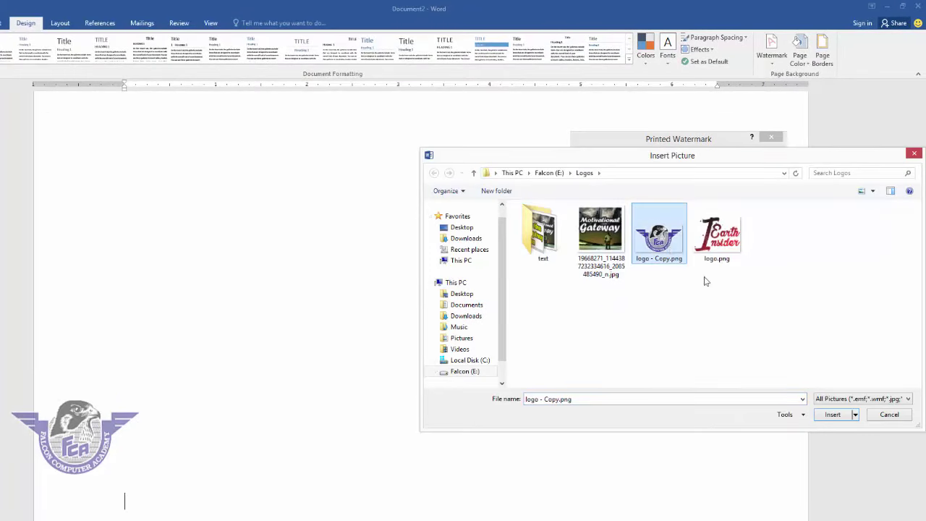
{"action": "left_click", "coordinate": [832, 416]}
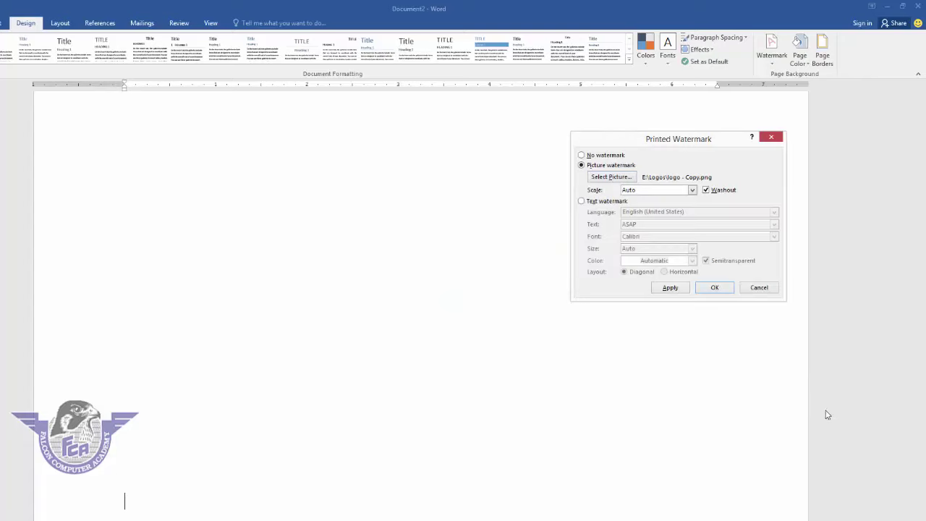
{"action": "left_click", "coordinate": [669, 288]}
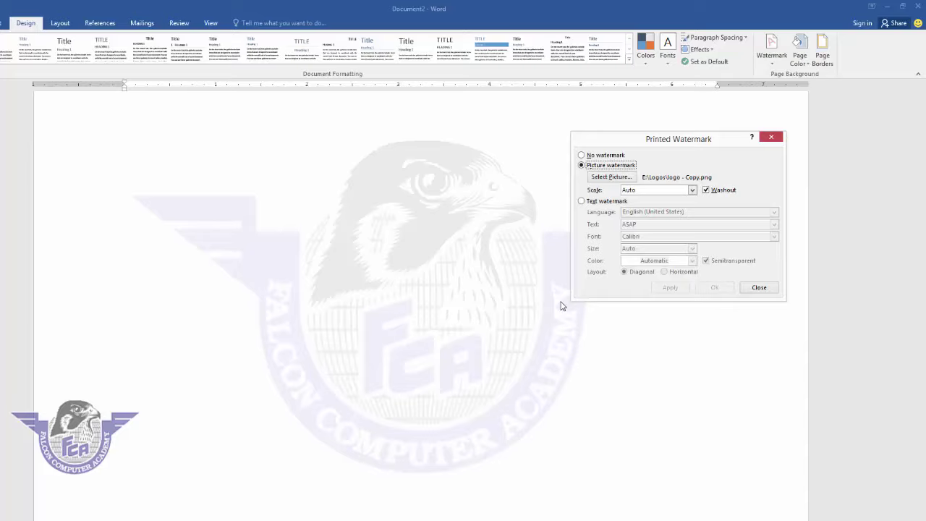
{"action": "left_click", "coordinate": [759, 288]}
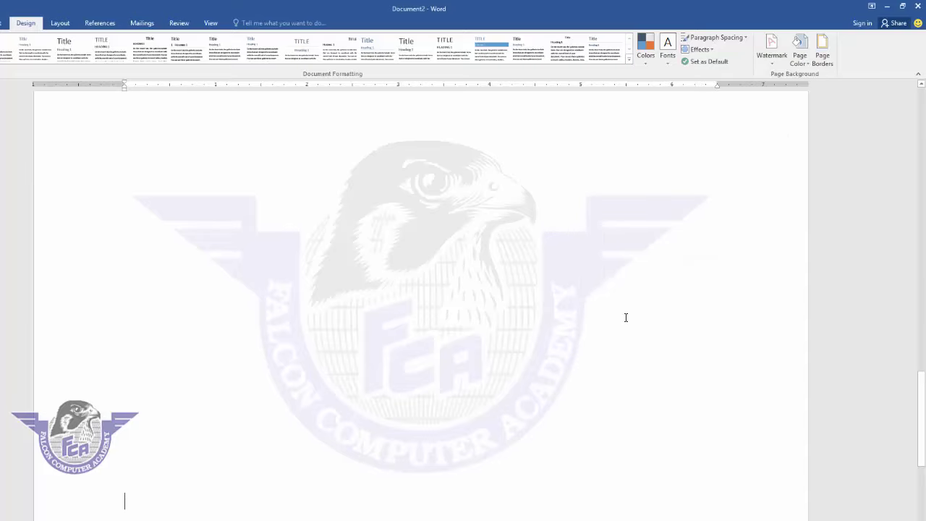
{"action": "left_click_drag", "start_coordinate": [923, 389], "coordinate": [924, 163]}
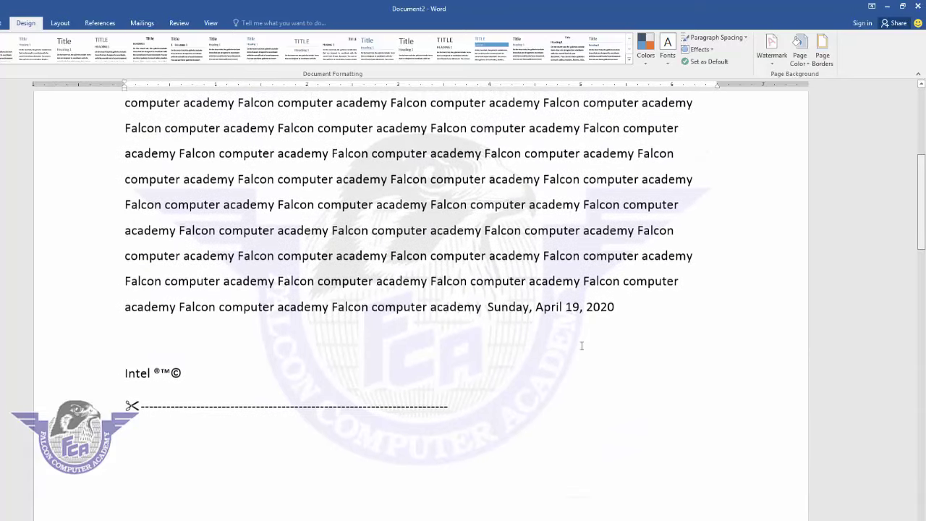
{"action": "scroll", "coordinate": [484, 357], "scroll_direction": "up", "scroll_amount": 2}
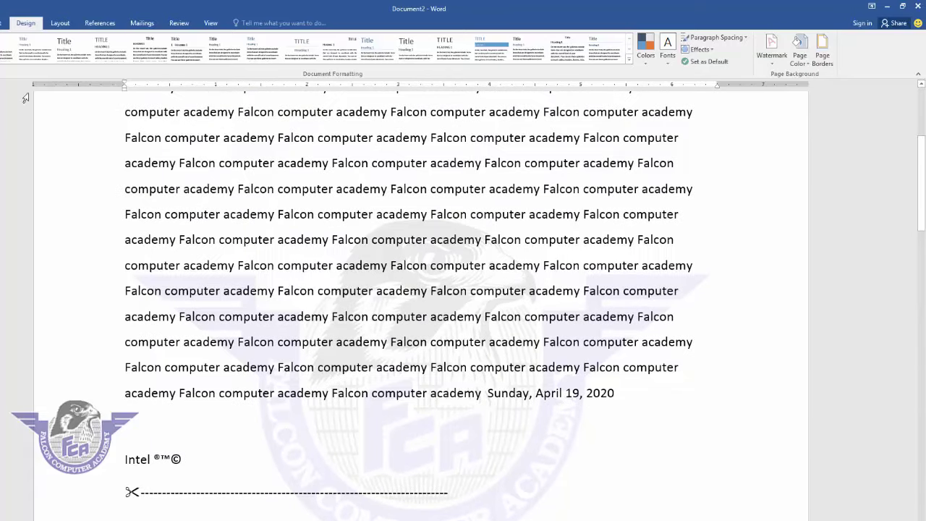
Step: Check the print preview to confirm the logo watermark appears on both pages
{"action": "key", "text": "alt+f"}
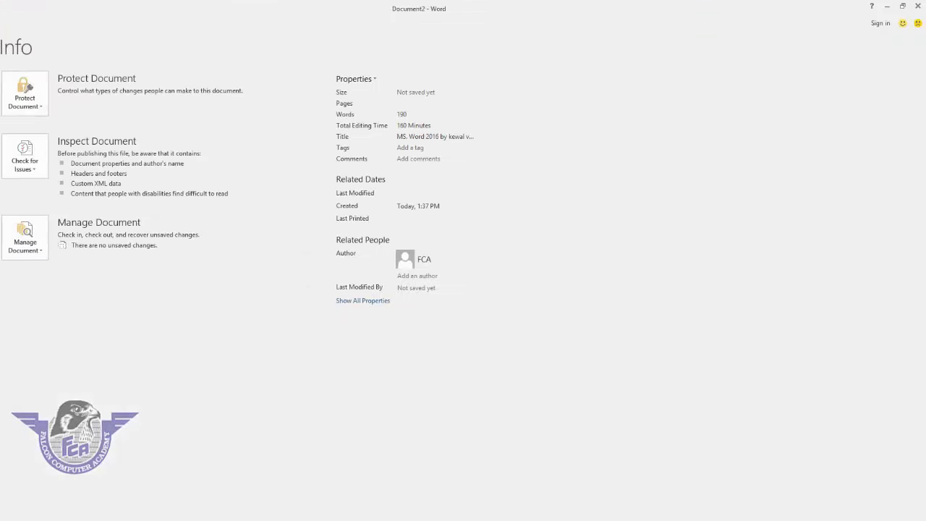
{"action": "key", "text": "ctrl+p"}
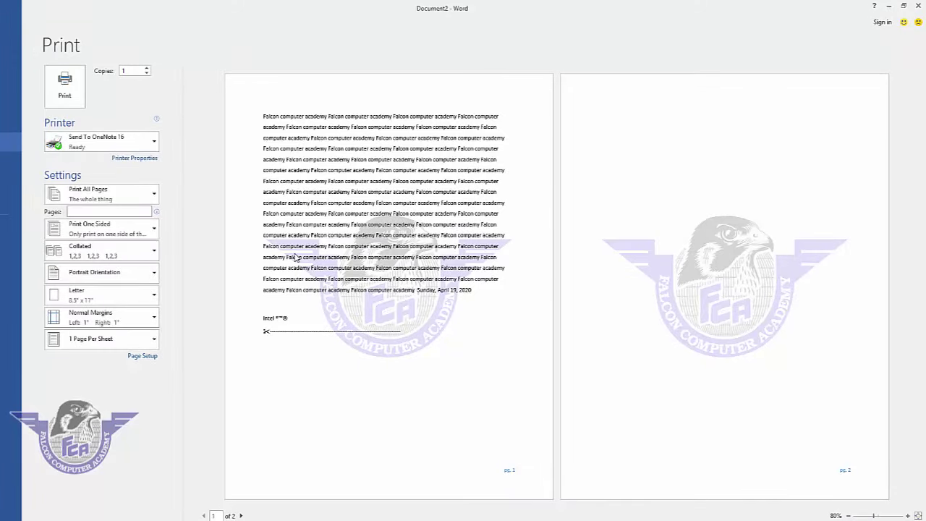
{"action": "key", "text": "Escape"}
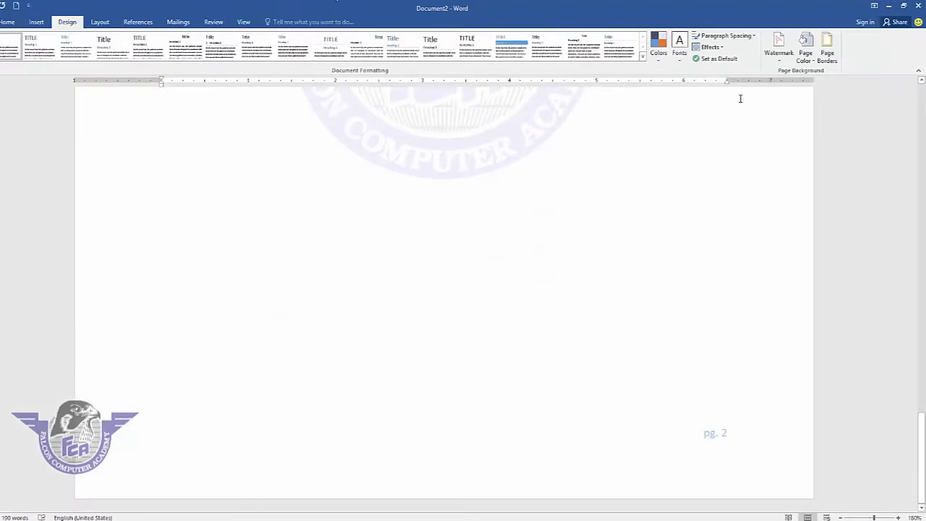
{"action": "left_click", "coordinate": [779, 52]}
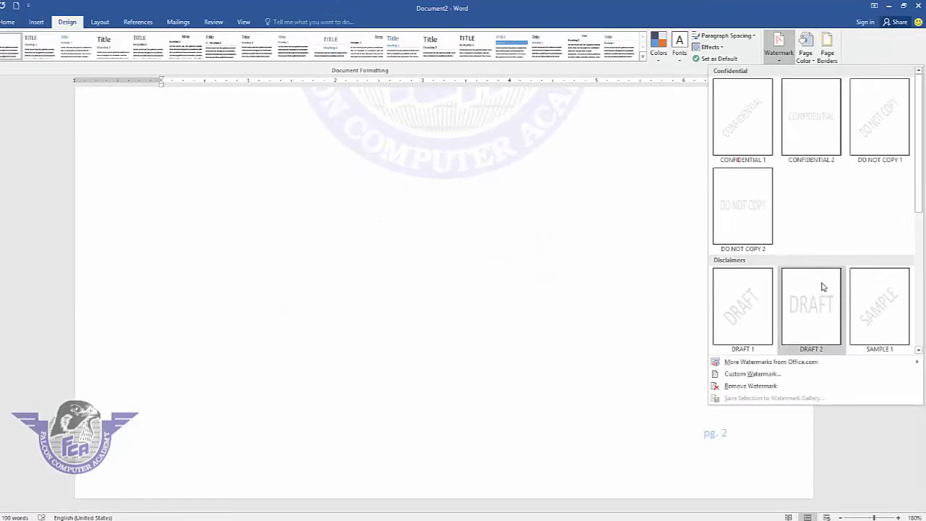
Step: Change the logo picture watermark's scale to 100% and apply it
{"action": "left_click", "coordinate": [751, 374]}
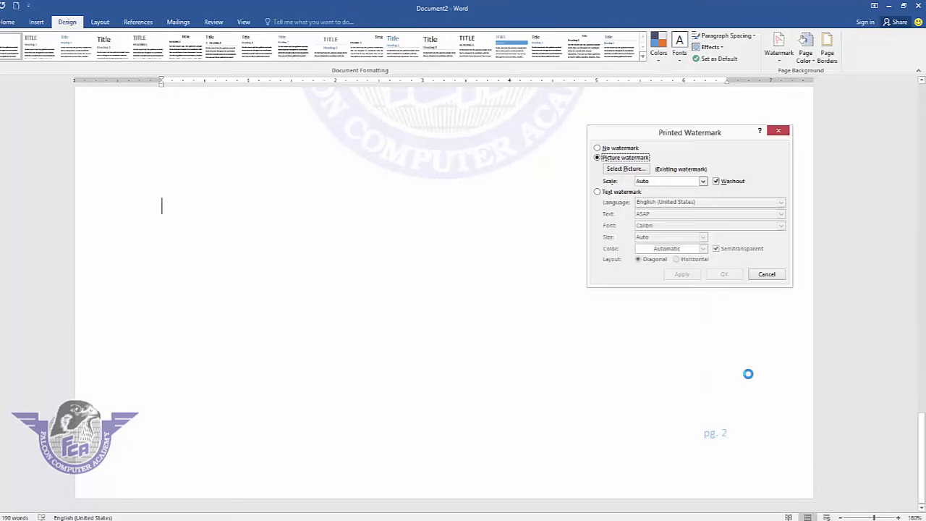
{"action": "left_click", "coordinate": [703, 181]}
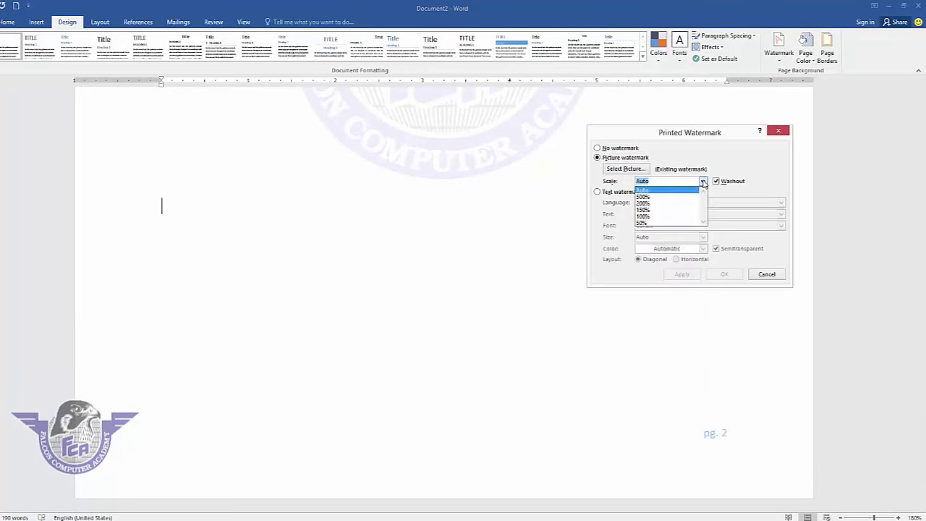
{"action": "left_click", "coordinate": [650, 215]}
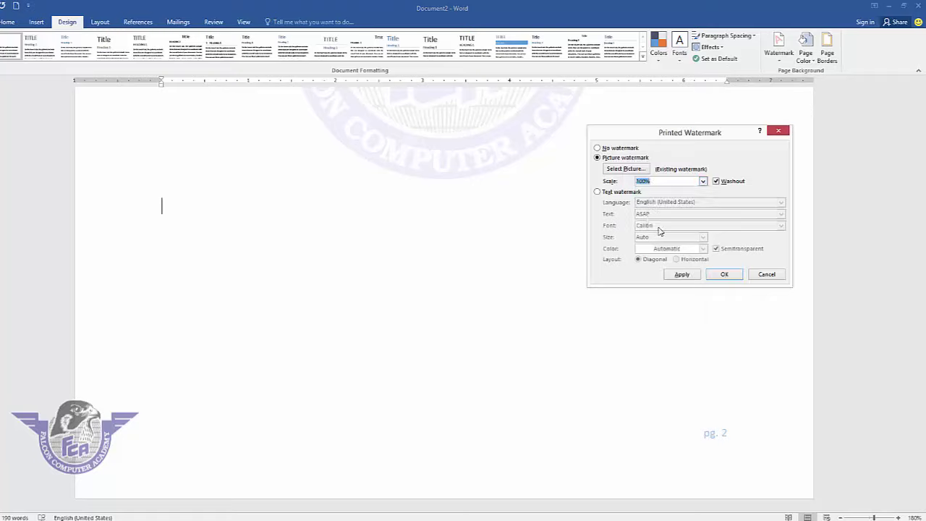
{"action": "left_click", "coordinate": [681, 274]}
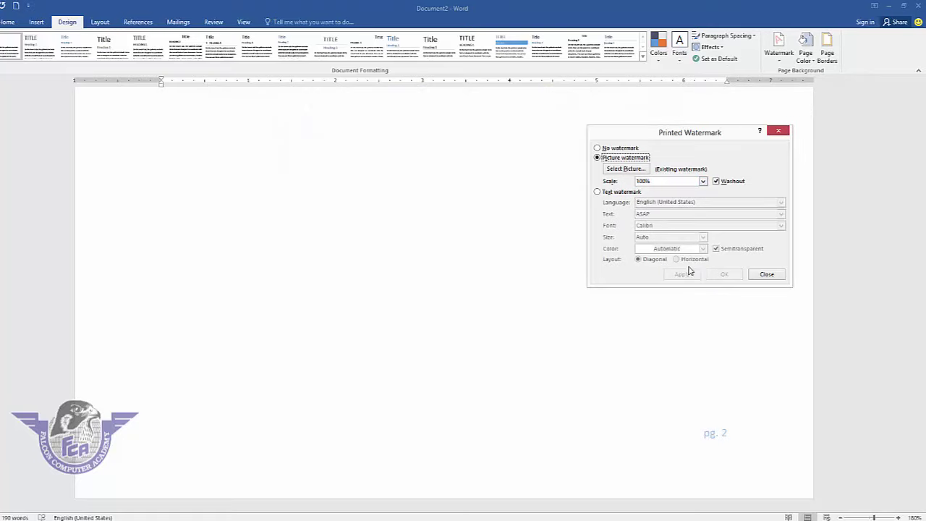
{"action": "left_click", "coordinate": [766, 274]}
{"action": "scroll", "coordinate": [566, 224], "scroll_direction": "up", "scroll_amount": 3}
{"action": "scroll", "coordinate": [566, 224], "scroll_direction": "up", "scroll_amount": 2}
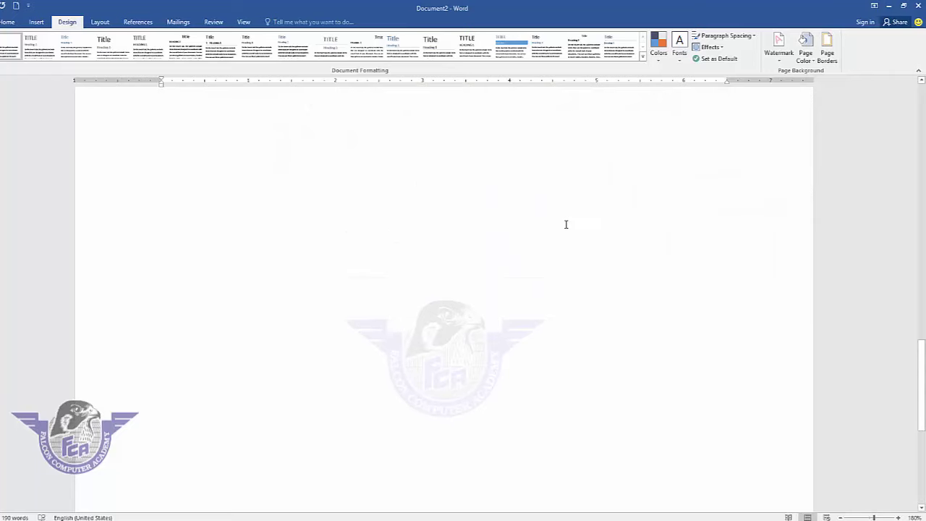
{"action": "scroll", "coordinate": [566, 225], "scroll_direction": "up", "scroll_amount": 3}
{"action": "scroll", "coordinate": [566, 224], "scroll_direction": "up", "scroll_amount": 3}
{"action": "scroll", "coordinate": [566, 224], "scroll_direction": "up", "scroll_amount": 3}
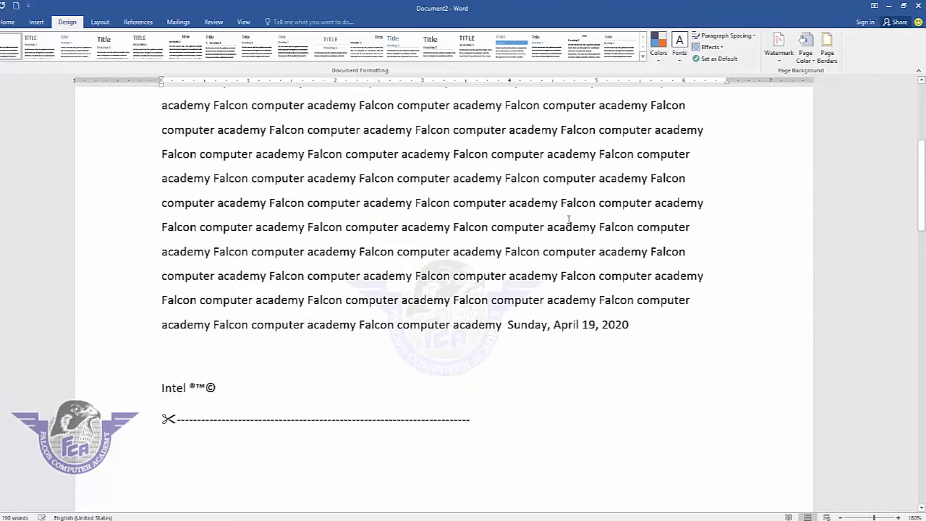
{"action": "left_click", "coordinate": [779, 58]}
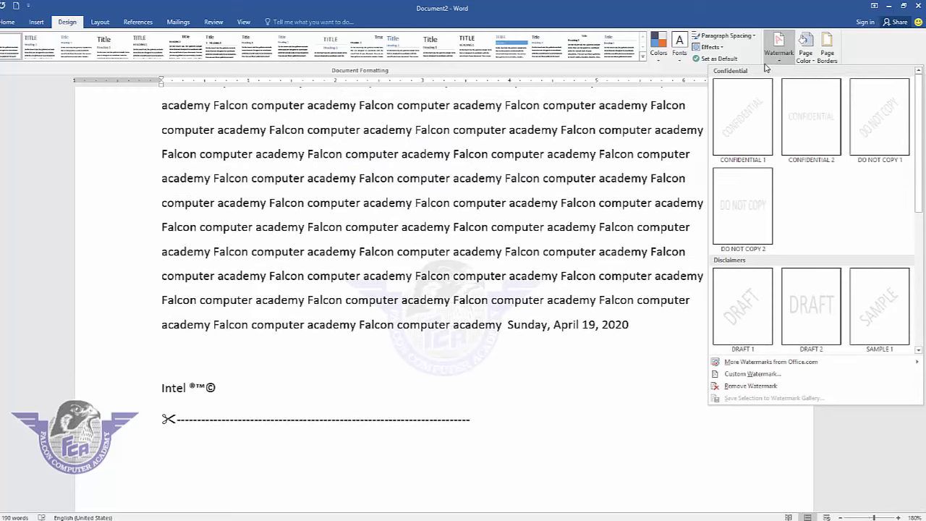
Step: Switch the custom watermark to a text watermark reading 'falcon computer academy'
{"action": "left_click", "coordinate": [767, 374]}
{"action": "left_click", "coordinate": [612, 192]}
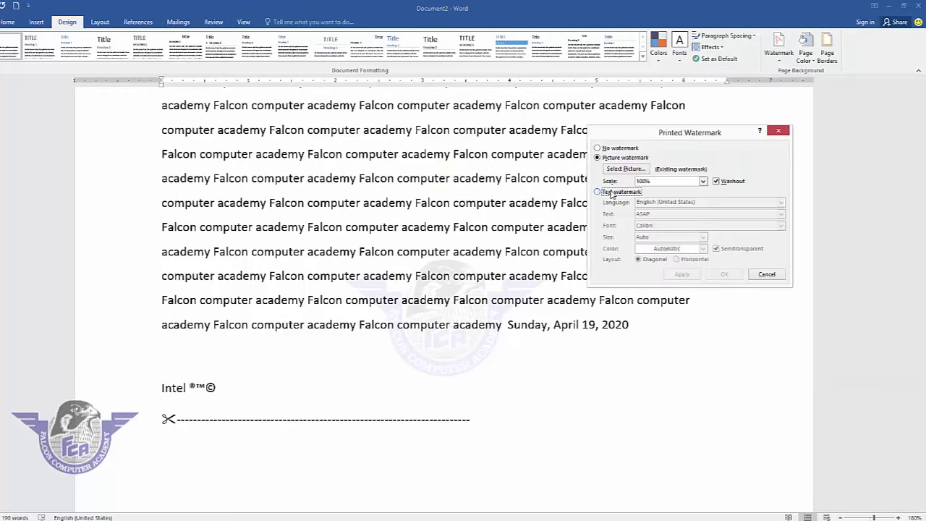
{"action": "left_click", "coordinate": [611, 193]}
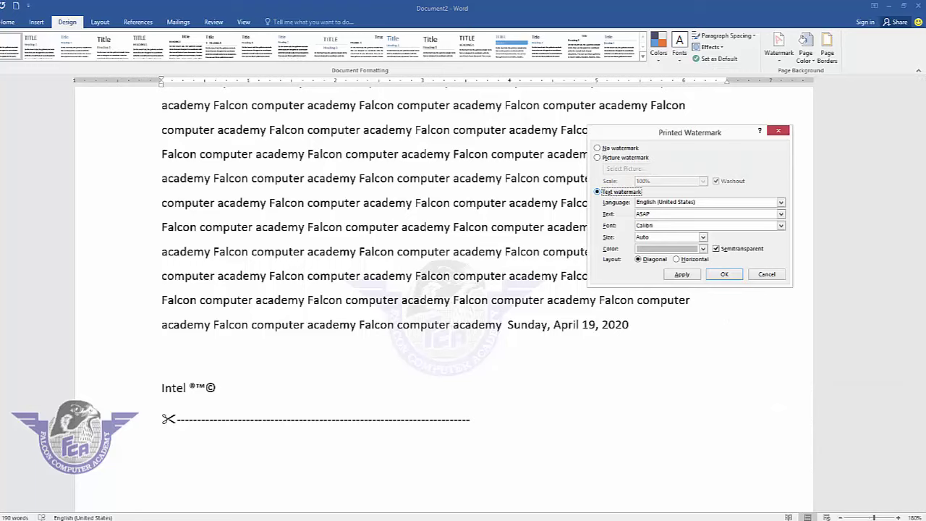
{"action": "left_click", "coordinate": [655, 214]}
{"action": "type", "text": "falcon computer"}
{"action": "type", "text": " academy"}
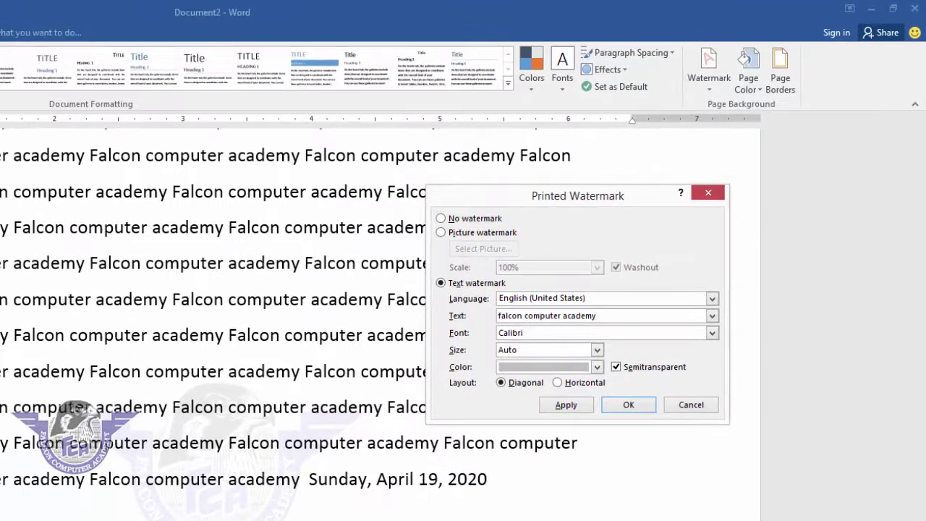
Step: Colour the watermark text orange and apply it to the pages
{"action": "left_click", "coordinate": [547, 368]}
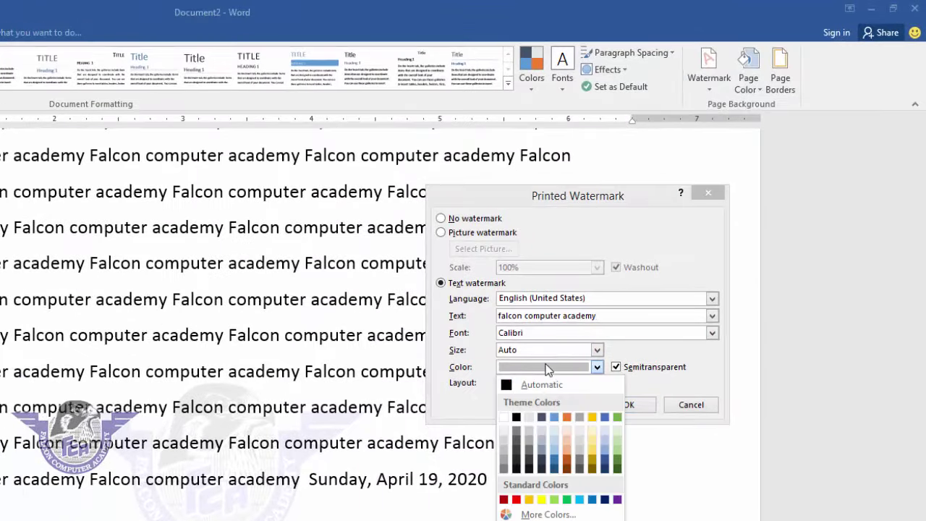
{"action": "left_click", "coordinate": [548, 367]}
{"action": "left_click", "coordinate": [548, 368]}
{"action": "left_click", "coordinate": [566, 416]}
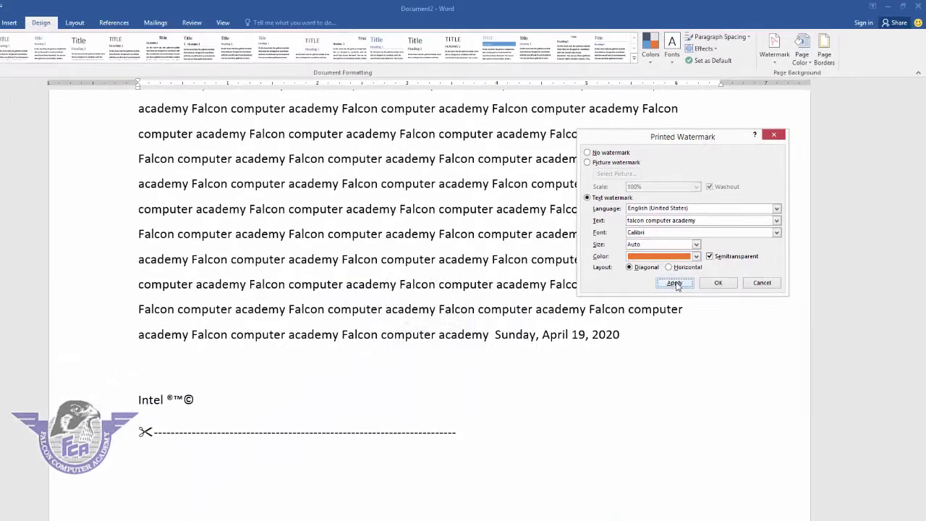
{"action": "left_click", "coordinate": [674, 282]}
{"action": "left_click", "coordinate": [761, 283]}
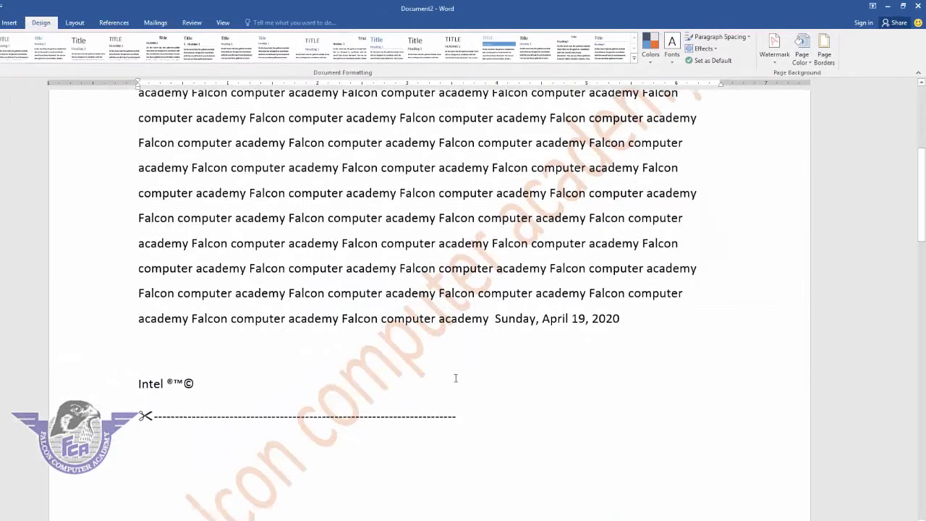
Step: Scroll through the pages to review the orange 'falcon computer academy' watermark
{"action": "scroll", "coordinate": [455, 373], "scroll_direction": "down", "scroll_amount": 3}
{"action": "scroll", "coordinate": [454, 374], "scroll_direction": "down", "scroll_amount": 5}
{"action": "scroll", "coordinate": [456, 374], "scroll_direction": "down", "scroll_amount": 4}
{"action": "scroll", "coordinate": [459, 373], "scroll_direction": "down", "scroll_amount": 6}
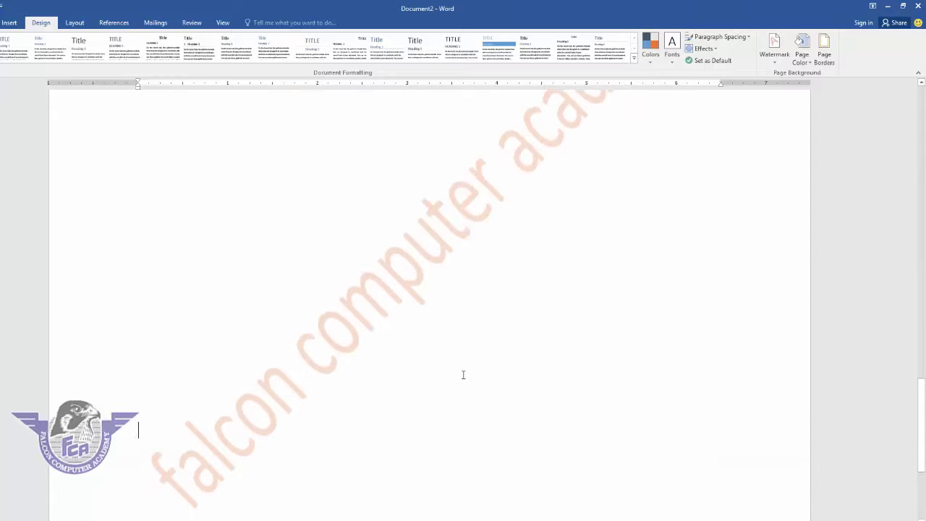
{"action": "scroll", "coordinate": [463, 373], "scroll_direction": "down", "scroll_amount": 4}
{"action": "scroll", "coordinate": [462, 373], "scroll_direction": "up", "scroll_amount": 4}
{"action": "scroll", "coordinate": [461, 371], "scroll_direction": "up", "scroll_amount": 4}
{"action": "scroll", "coordinate": [459, 369], "scroll_direction": "up", "scroll_amount": 5}
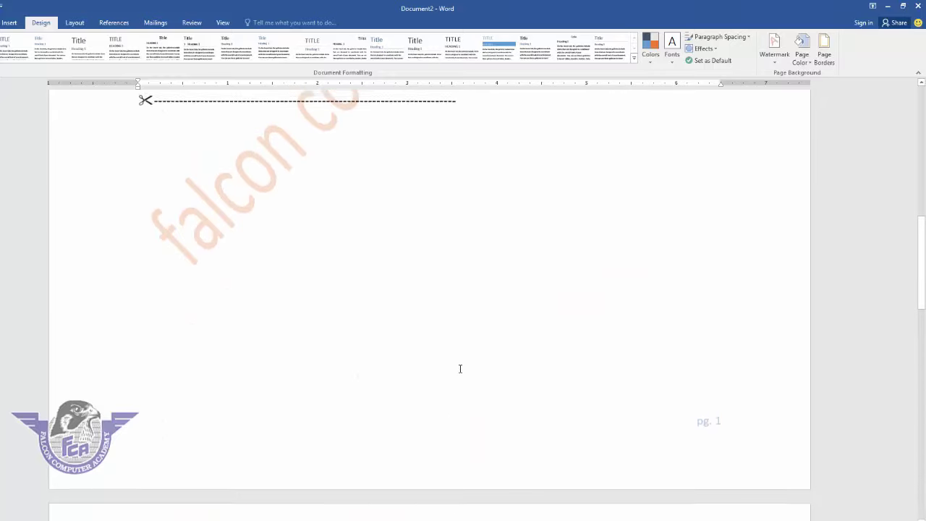
{"action": "scroll", "coordinate": [459, 369], "scroll_direction": "up", "scroll_amount": 3}
{"action": "scroll", "coordinate": [460, 368], "scroll_direction": "up", "scroll_amount": 5}
{"action": "scroll", "coordinate": [460, 369], "scroll_direction": "up", "scroll_amount": 5}
{"action": "scroll", "coordinate": [460, 368], "scroll_direction": "up", "scroll_amount": 2}
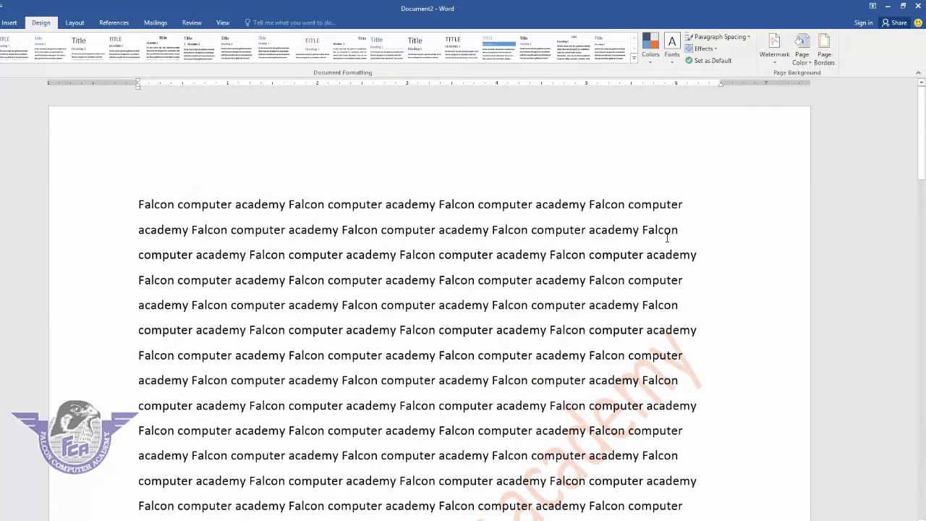
Step: Remove the watermark and scroll the pages to confirm it is gone
{"action": "left_click", "coordinate": [776, 64]}
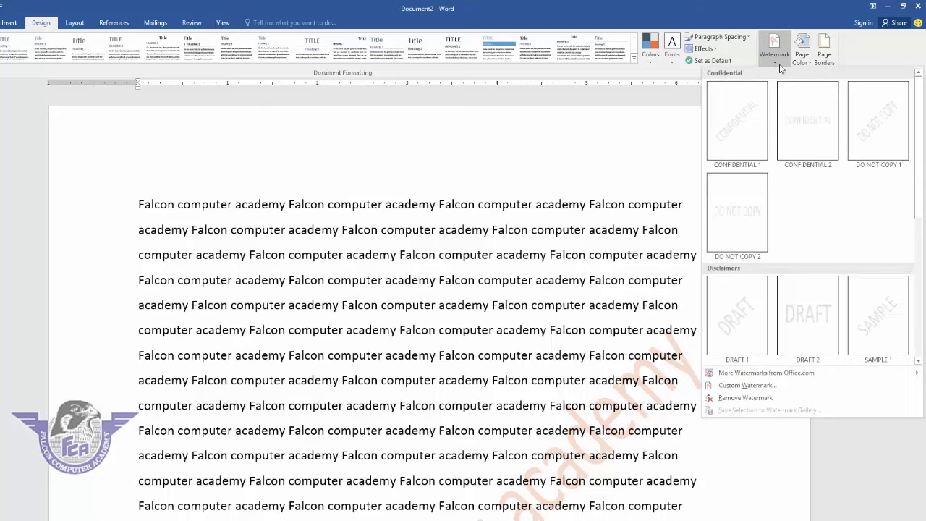
{"action": "left_click", "coordinate": [752, 398]}
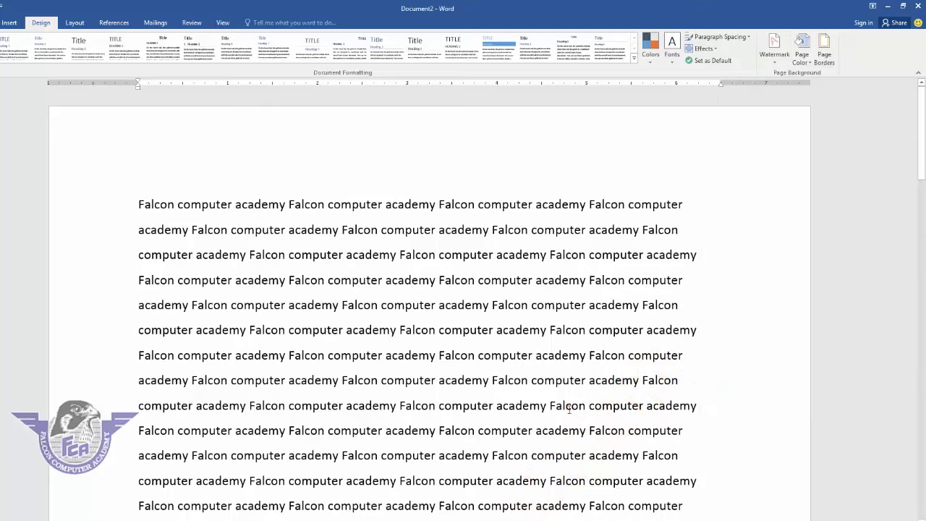
{"action": "scroll", "coordinate": [569, 418], "scroll_direction": "down", "scroll_amount": 3}
{"action": "scroll", "coordinate": [569, 417], "scroll_direction": "down", "scroll_amount": 10}
{"action": "scroll", "coordinate": [570, 418], "scroll_direction": "down", "scroll_amount": 4}
{"action": "scroll", "coordinate": [570, 412], "scroll_direction": "up", "scroll_amount": 1}
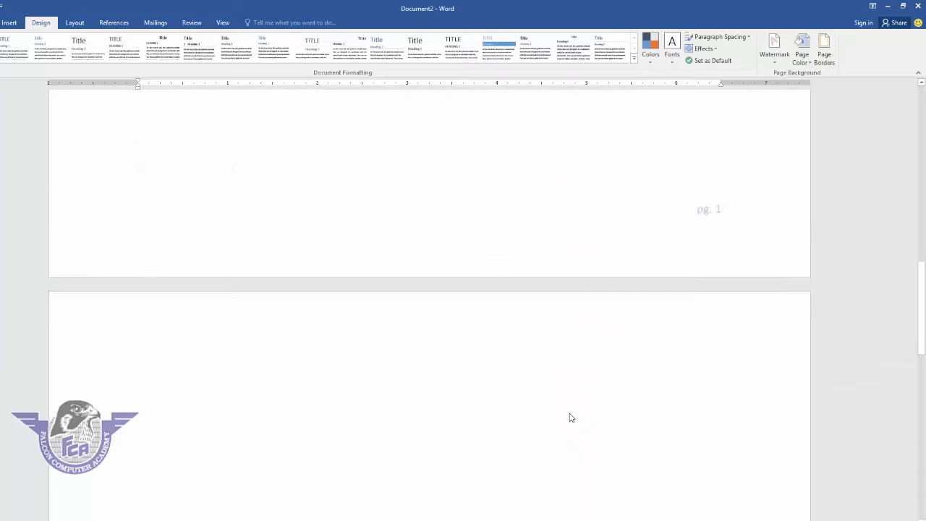
{"action": "scroll", "coordinate": [570, 411], "scroll_direction": "up", "scroll_amount": 5}
{"action": "scroll", "coordinate": [570, 414], "scroll_direction": "up", "scroll_amount": 3}
{"action": "scroll", "coordinate": [570, 413], "scroll_direction": "up", "scroll_amount": 5}
{"action": "scroll", "coordinate": [695, 293], "scroll_direction": "up", "scroll_amount": 3}
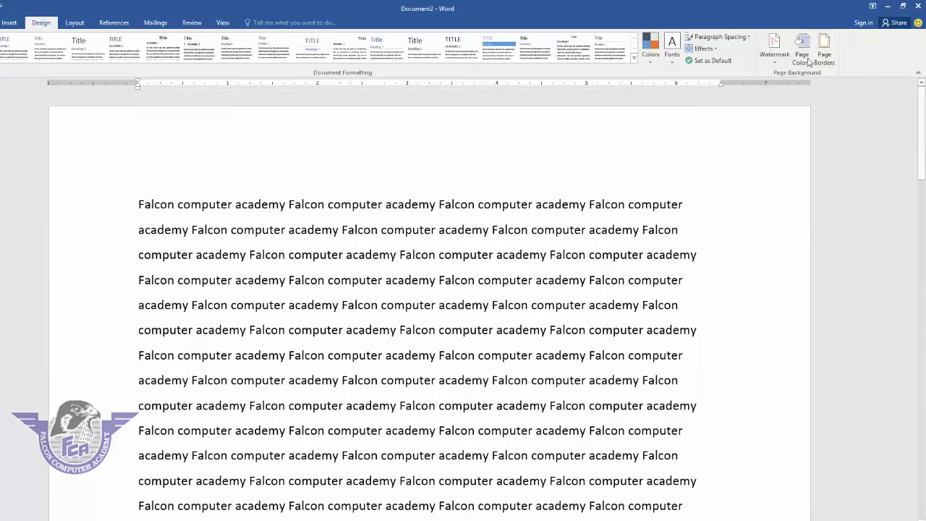
Step: Apply orange as the page colour, then change it to a light green theme colour
{"action": "left_click", "coordinate": [803, 68]}
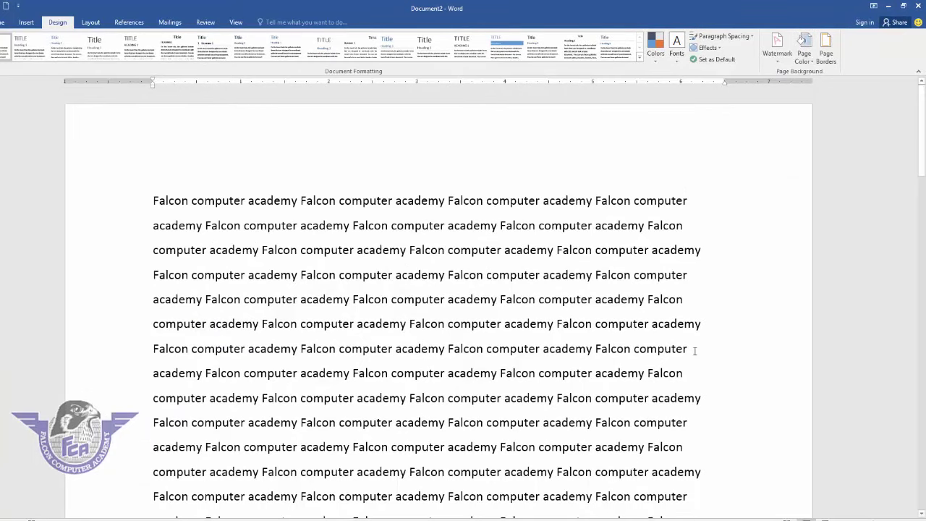
{"action": "left_click", "coordinate": [803, 56]}
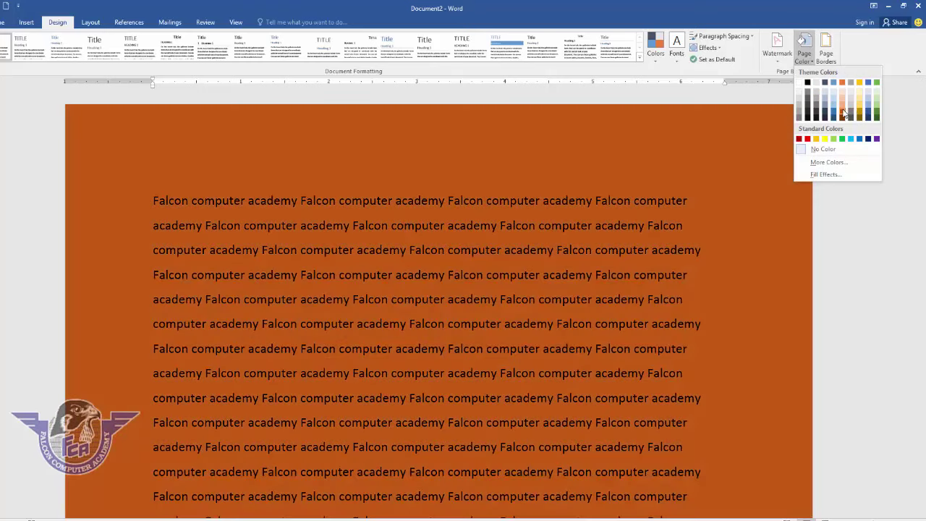
{"action": "left_click", "coordinate": [843, 113]}
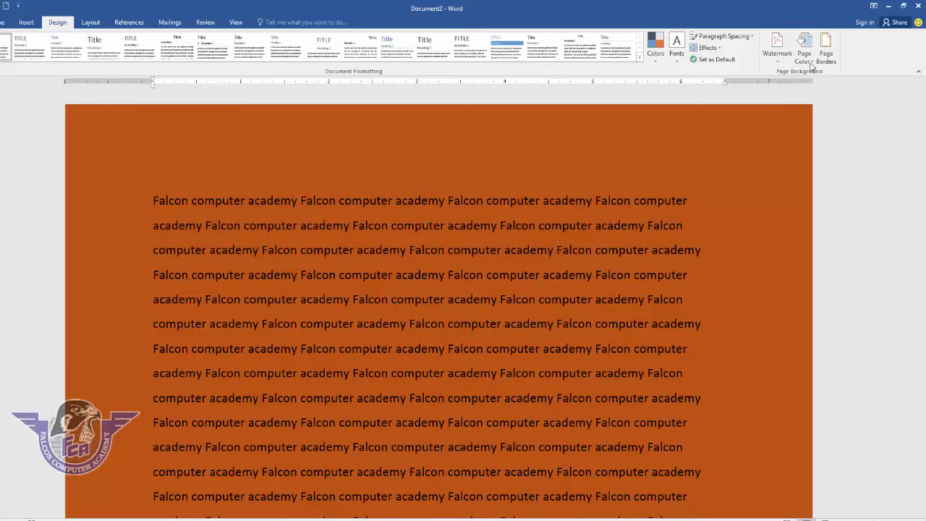
{"action": "left_click", "coordinate": [804, 61]}
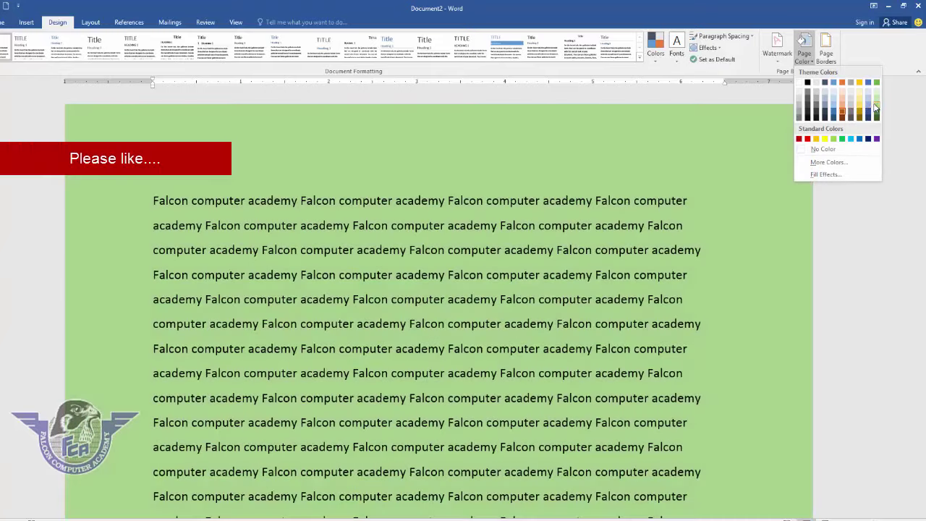
{"action": "left_click", "coordinate": [875, 109]}
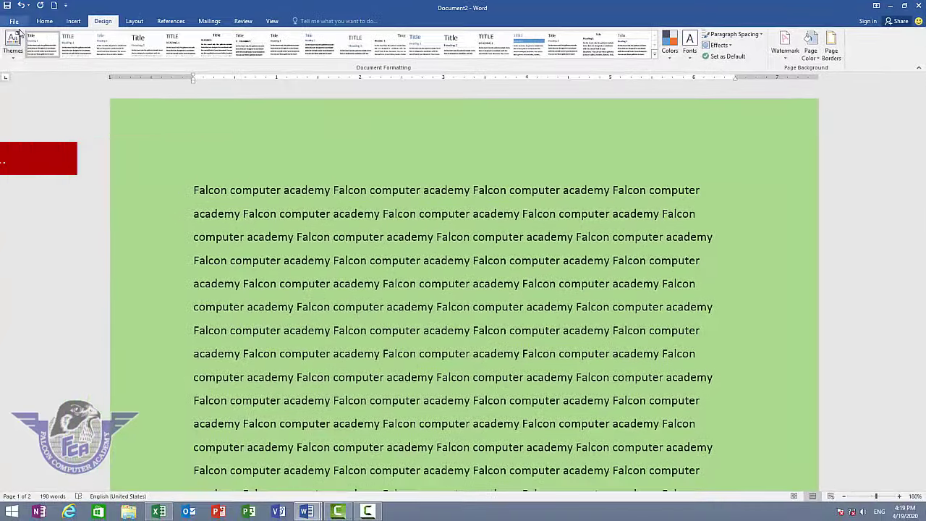
Step: Check the document in print preview, then return to editing
{"action": "left_click", "coordinate": [20, 28]}
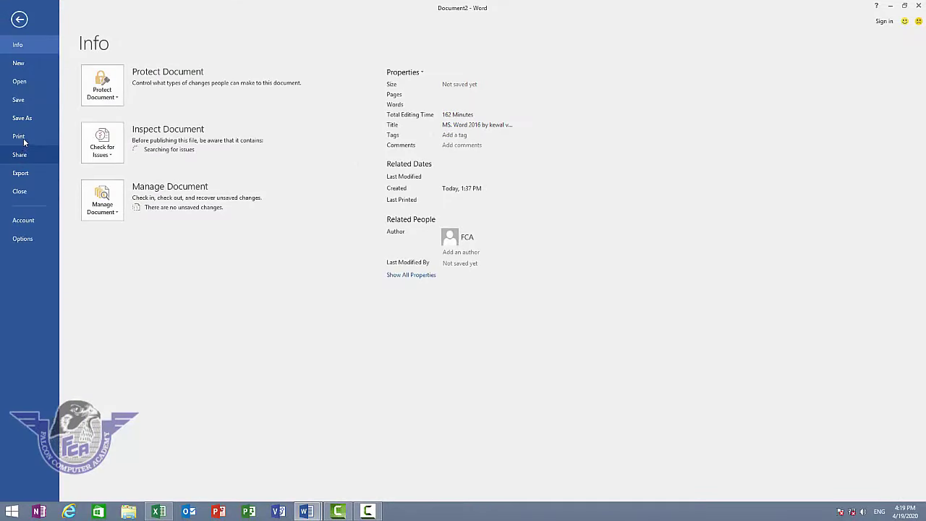
{"action": "left_click", "coordinate": [22, 137]}
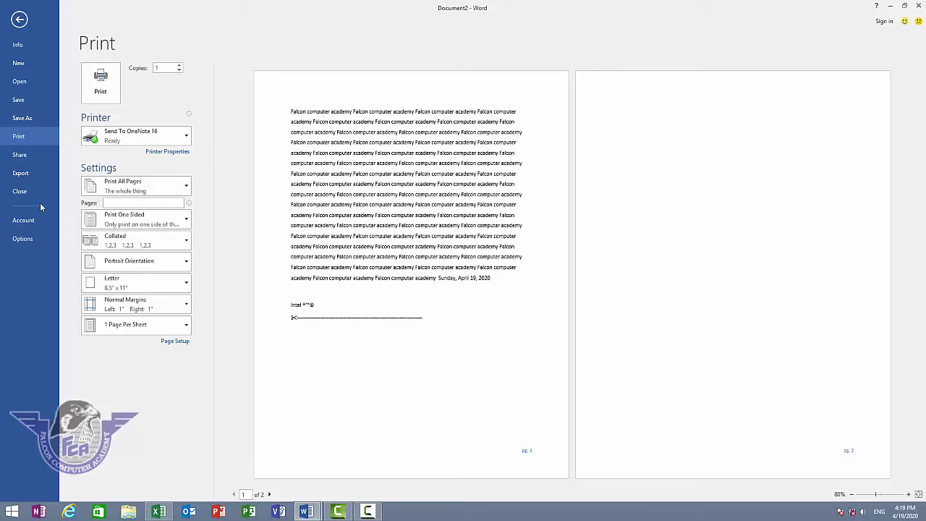
{"action": "key", "text": "Escape"}
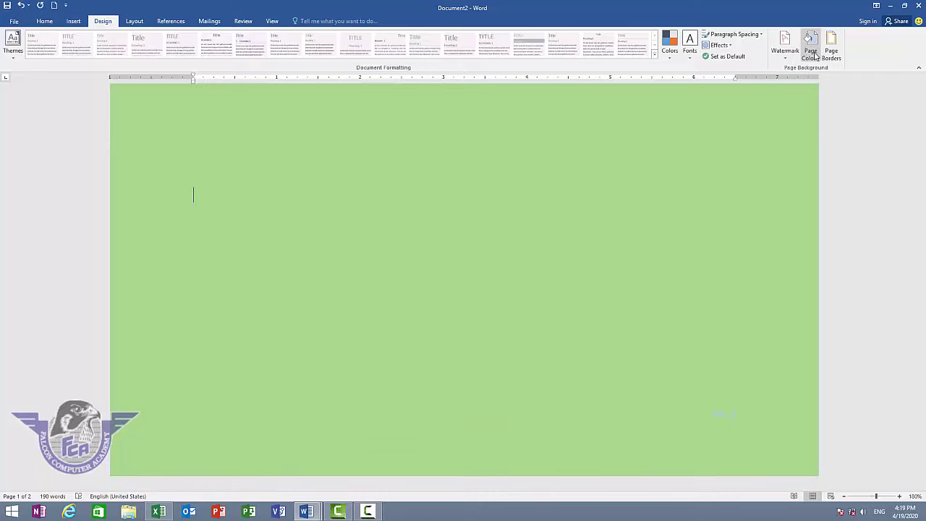
Step: Set the page colour to No Color so the pages are white again
{"action": "left_click", "coordinate": [811, 52]}
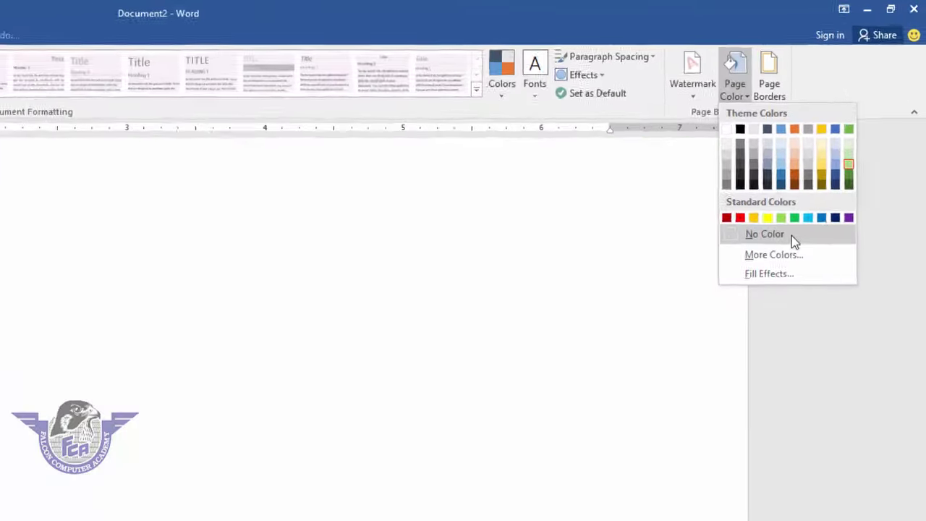
{"action": "left_click", "coordinate": [793, 237]}
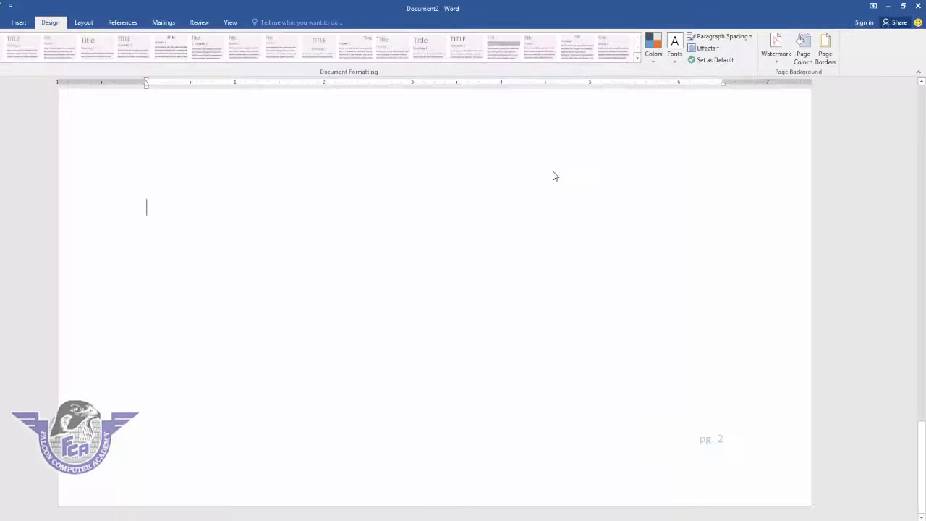
{"action": "scroll", "coordinate": [553, 176], "scroll_direction": "up", "scroll_amount": 3}
{"action": "scroll", "coordinate": [552, 171], "scroll_direction": "up", "scroll_amount": 3}
{"action": "scroll", "coordinate": [554, 166], "scroll_direction": "up", "scroll_amount": 3}
{"action": "scroll", "coordinate": [554, 163], "scroll_direction": "up", "scroll_amount": 5}
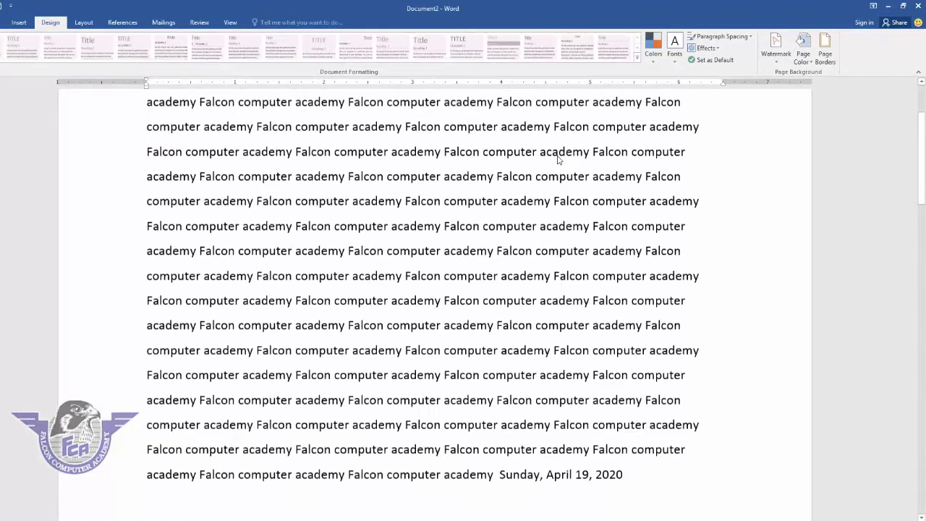
{"action": "scroll", "coordinate": [557, 159], "scroll_direction": "up", "scroll_amount": 3}
Step: Clear all the existing Falcon text from the document
{"action": "left_click", "coordinate": [829, 57]}
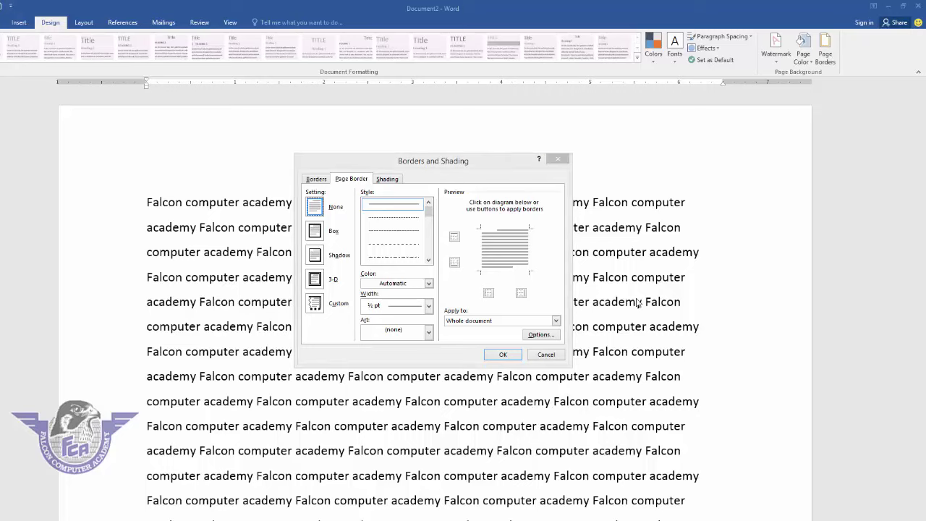
{"action": "key", "text": "Escape"}
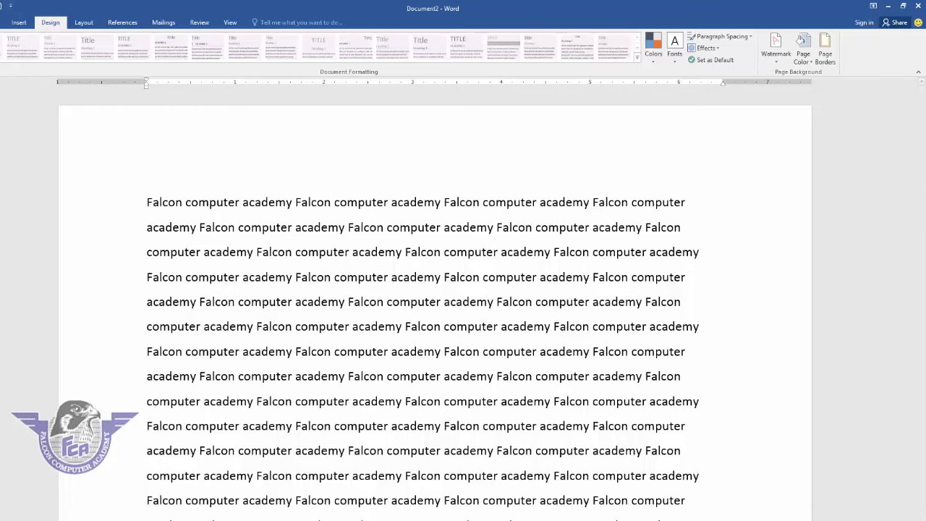
{"action": "key", "text": "ctrl+a"}
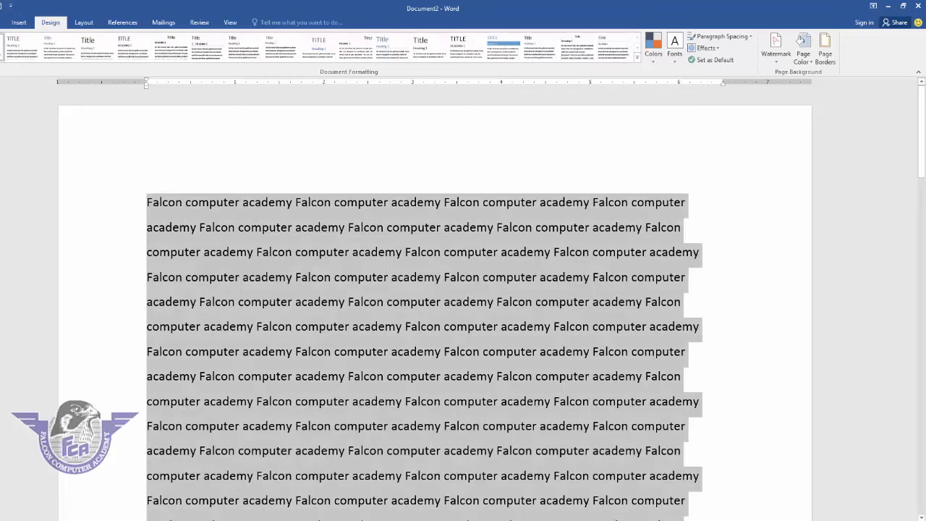
{"action": "key", "text": "Delete"}
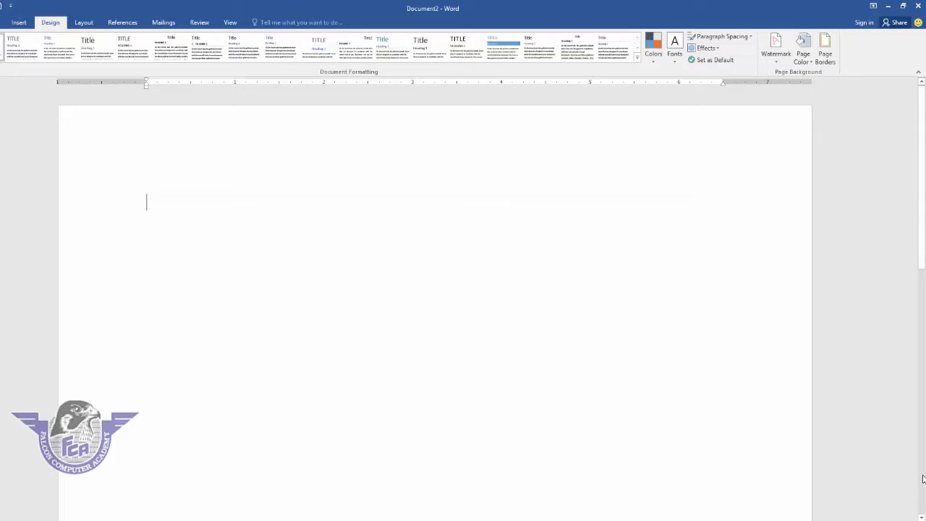
Step: Type the list Ms word, File button, home tab, insert tab, design tab on separate lines
{"action": "type", "text": "Ms word Fi"}
{"action": "type", "text": "le "}
{"action": "type", "text": "b"}
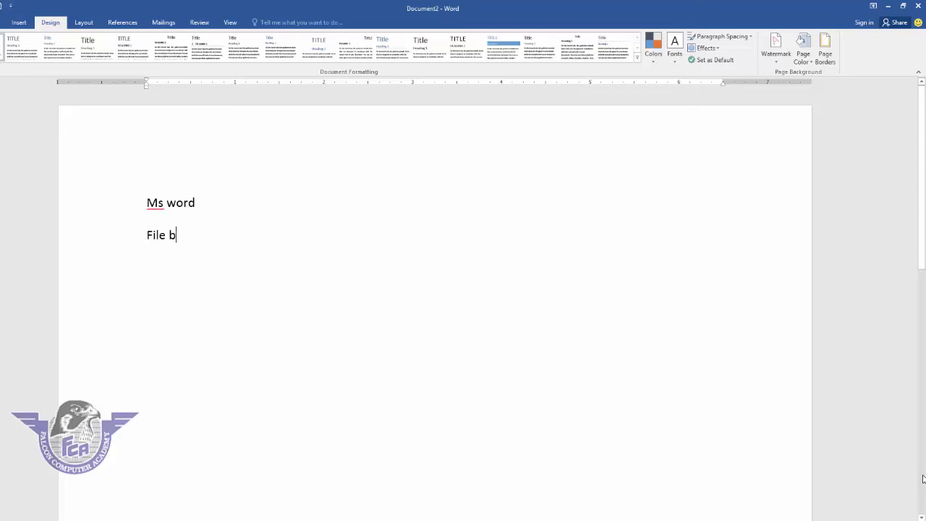
{"action": "type", "text": "utton"}
{"action": "key", "text": "Return"}
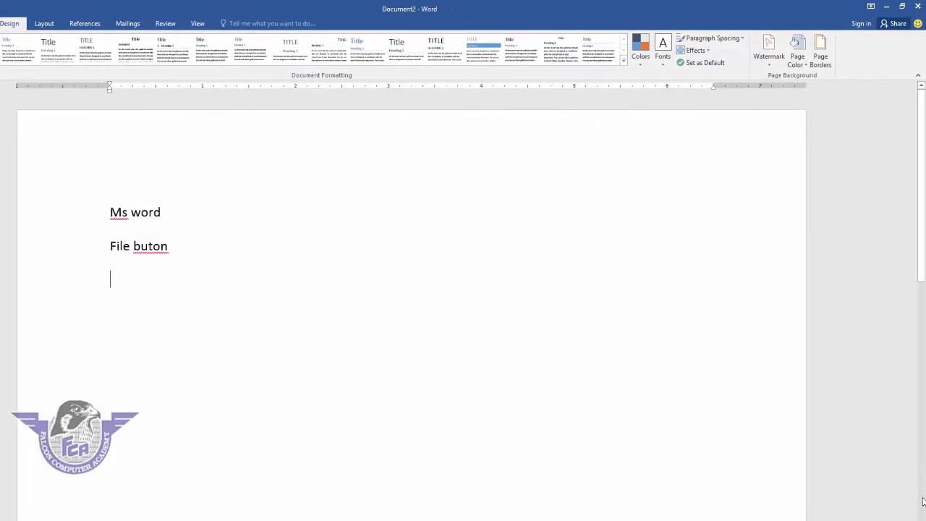
{"action": "key", "text": "BackSpace"}
{"action": "key", "text": "BackSpace"}
{"action": "key", "text": "BackSpace"}
{"action": "type", "text": "ton"}
{"action": "key", "text": "Return"}
{"action": "type", "text": "home tab"}
{"action": "key", "text": "Return"}
{"action": "type", "text": "in"}
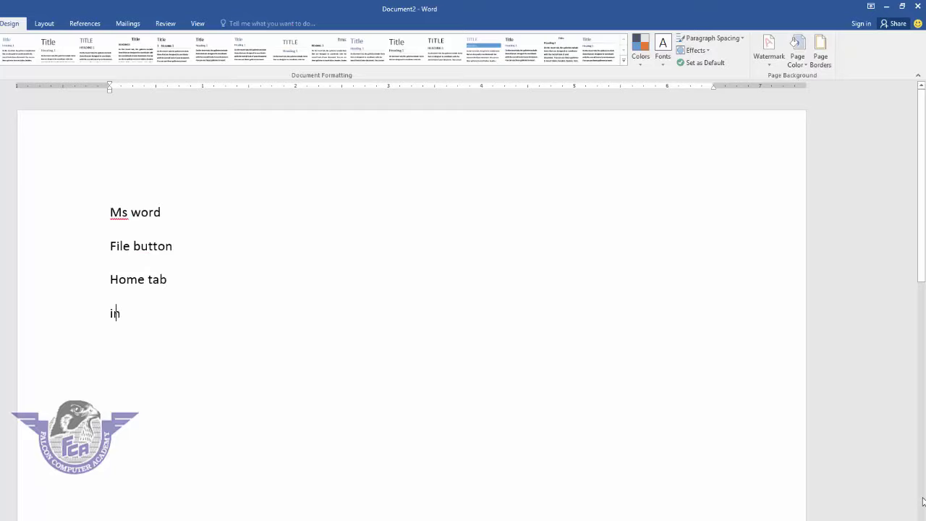
{"action": "type", "text": "sert tab"}
{"action": "type", "text": "de"}
{"action": "type", "text": "gn "}
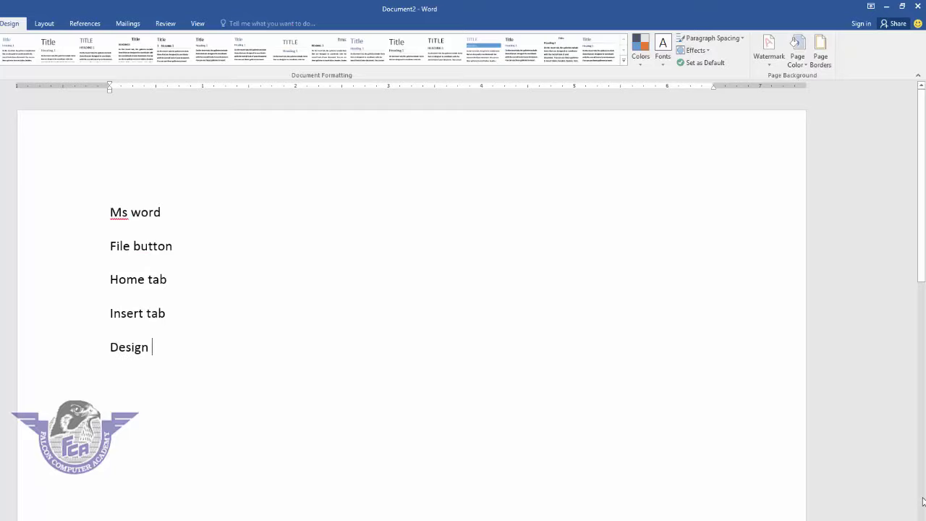
{"action": "type", "text": "tab"}
Step: Select the five list lines and set the Borders tab's Apply to option to Text
{"action": "left_click_drag", "start_coordinate": [174, 357], "coordinate": [100, 215]}
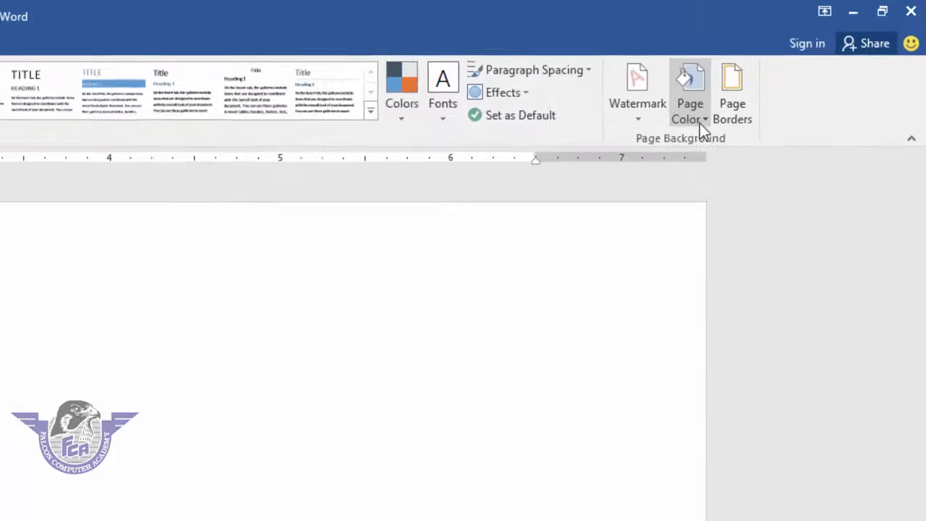
{"action": "left_click", "coordinate": [732, 105]}
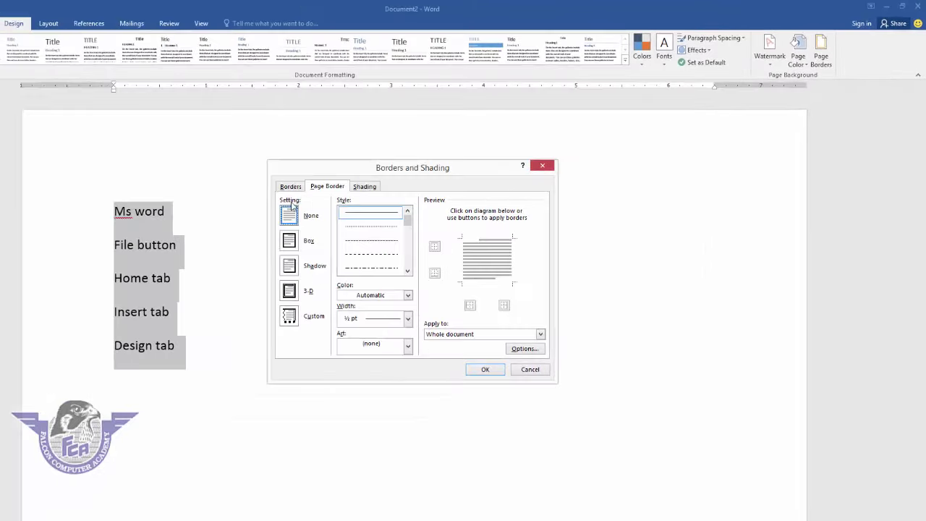
{"action": "left_click", "coordinate": [293, 188]}
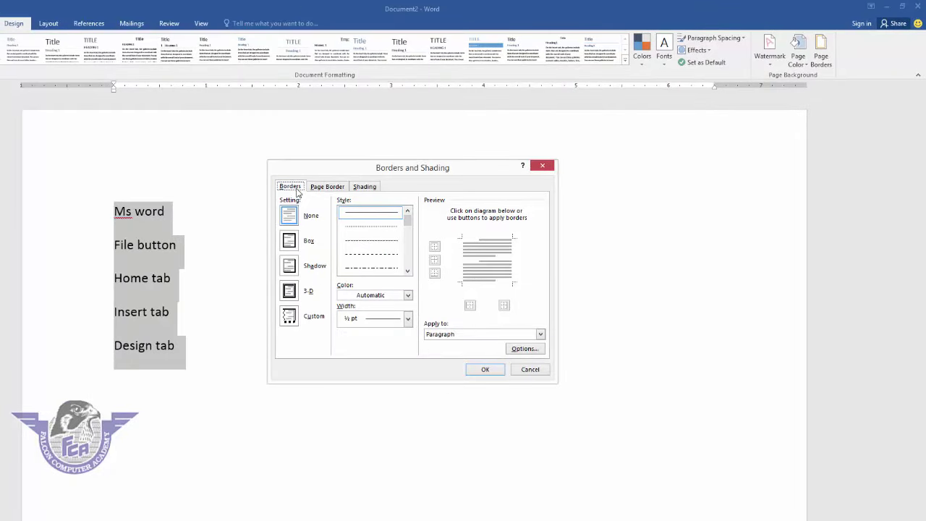
{"action": "left_click", "coordinate": [446, 336]}
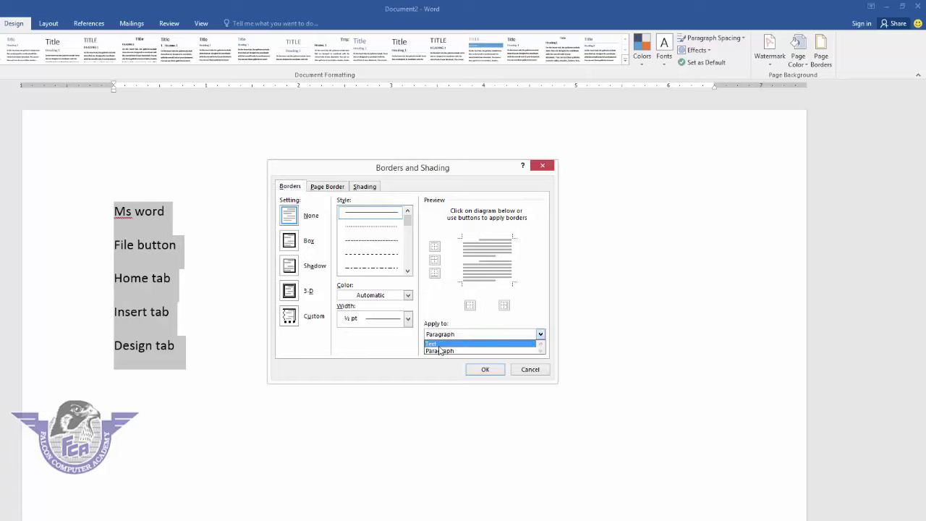
{"action": "left_click", "coordinate": [439, 345]}
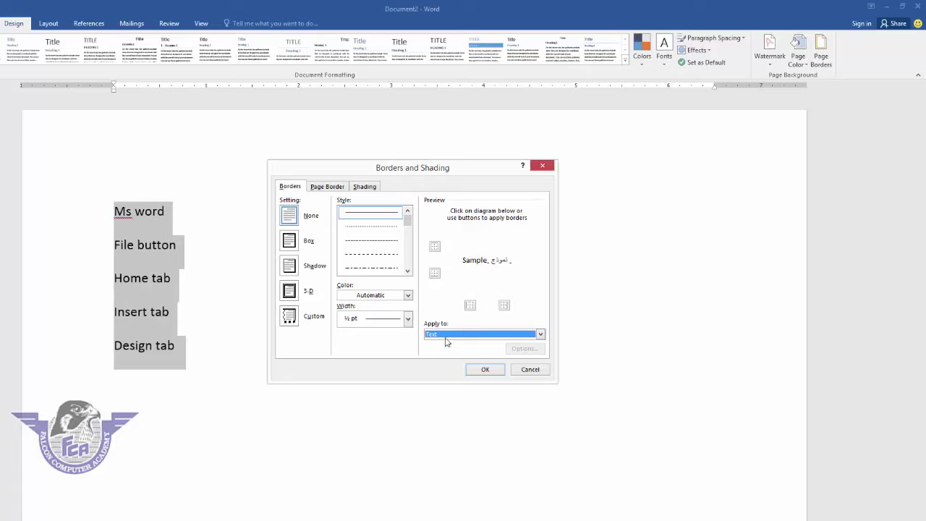
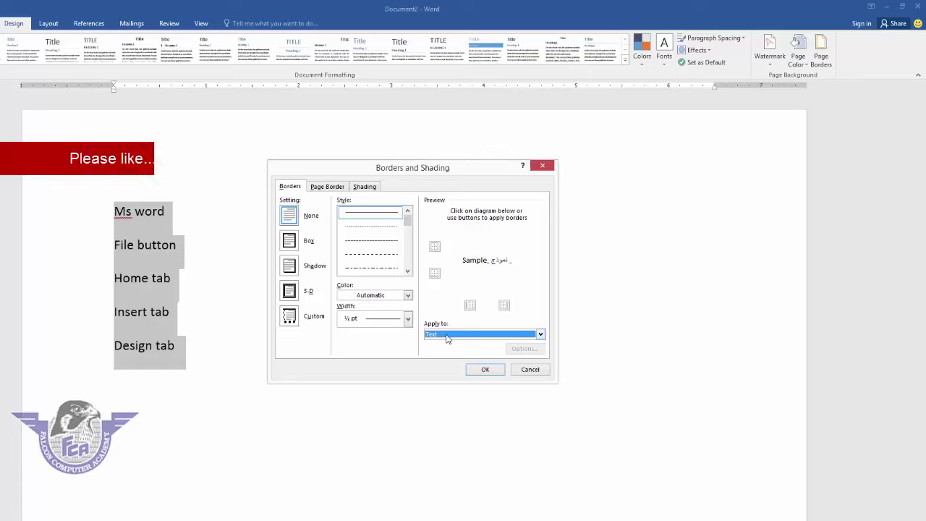
Step: Give the text of the five lines a thick orange 1½ pt box border
{"action": "left_click", "coordinate": [446, 339]}
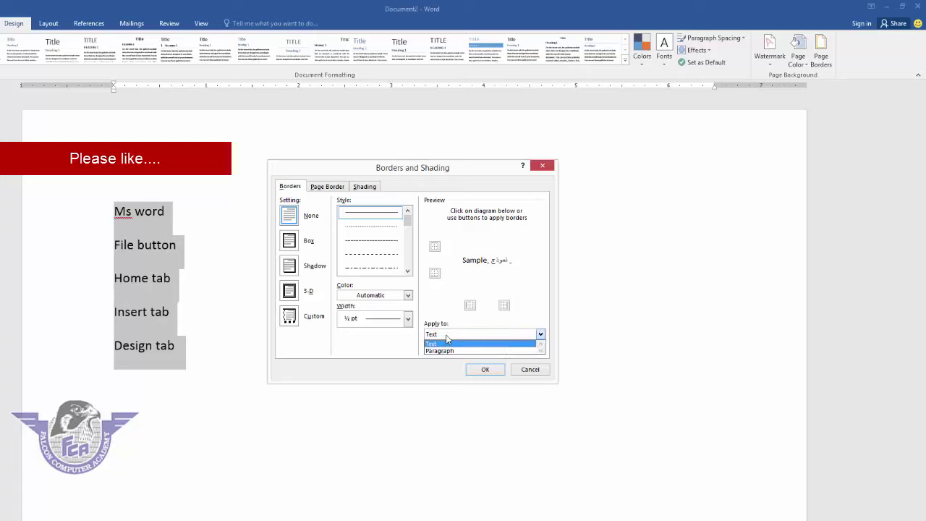
{"action": "left_click", "coordinate": [440, 344]}
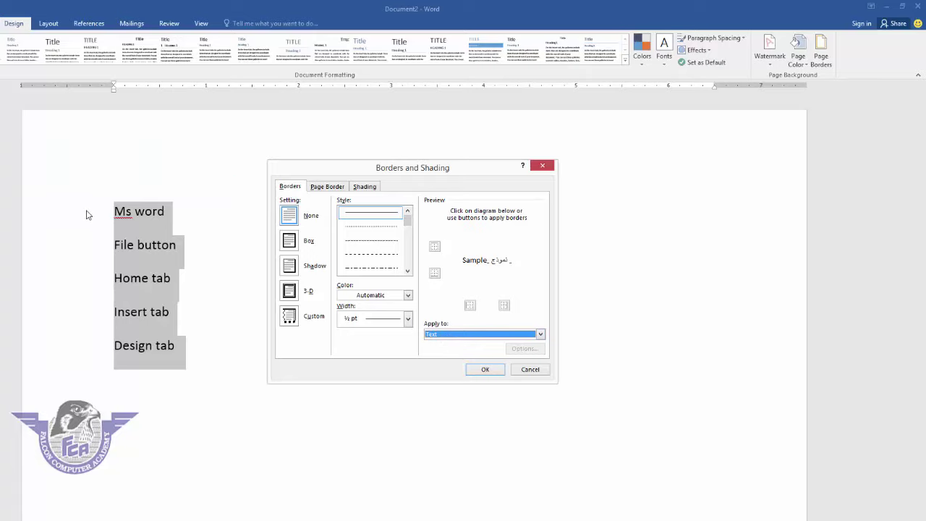
{"action": "left_click_drag", "start_coordinate": [408, 225], "coordinate": [407, 243]}
{"action": "left_click", "coordinate": [373, 253]}
{"action": "left_click", "coordinate": [376, 295]}
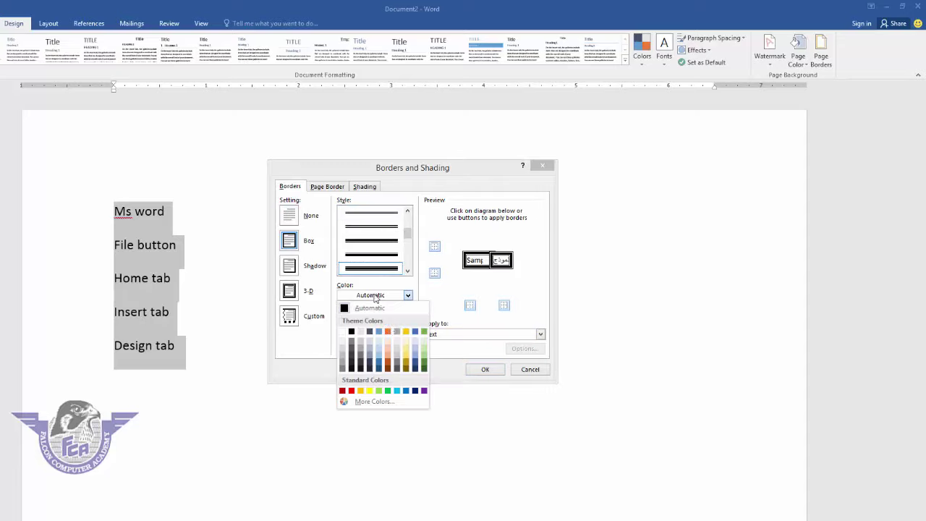
{"action": "left_click", "coordinate": [388, 332]}
{"action": "left_click", "coordinate": [407, 319]}
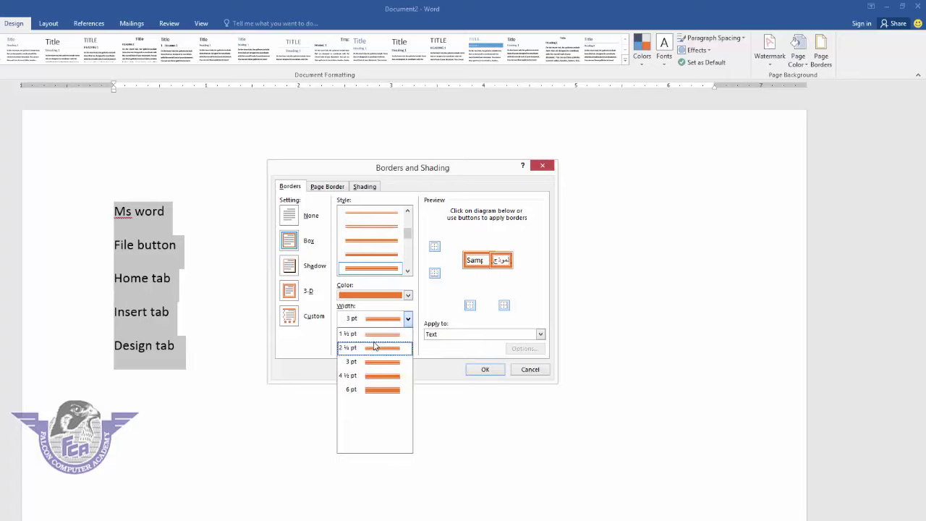
{"action": "left_click", "coordinate": [376, 340]}
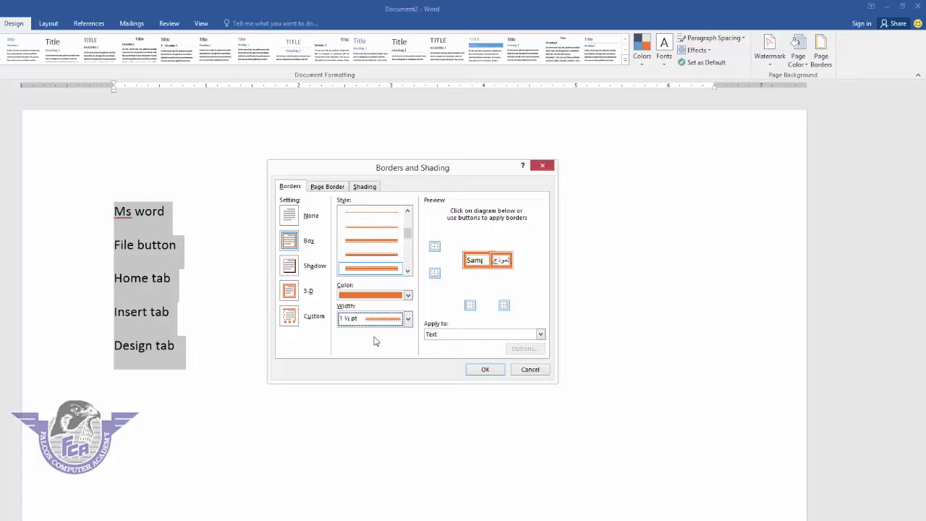
{"action": "left_click", "coordinate": [290, 241]}
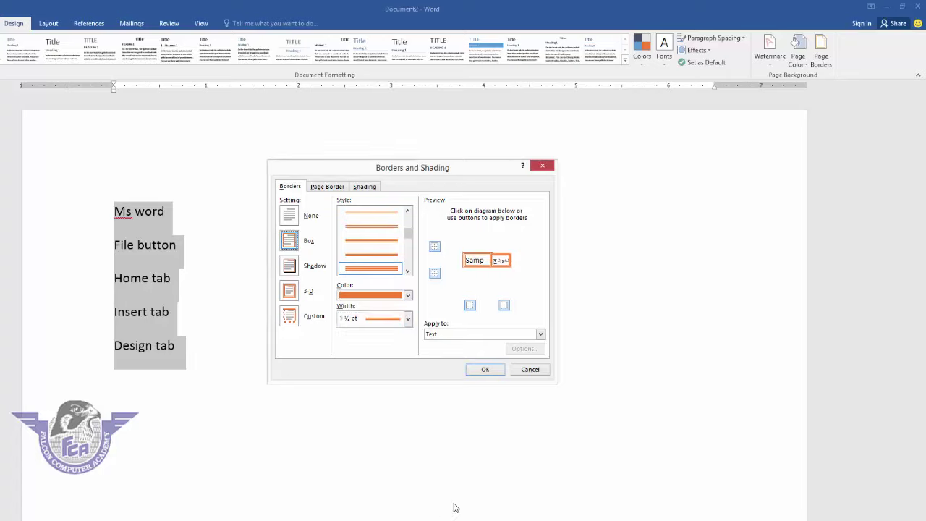
{"action": "left_click", "coordinate": [477, 371]}
{"action": "left_click", "coordinate": [465, 373]}
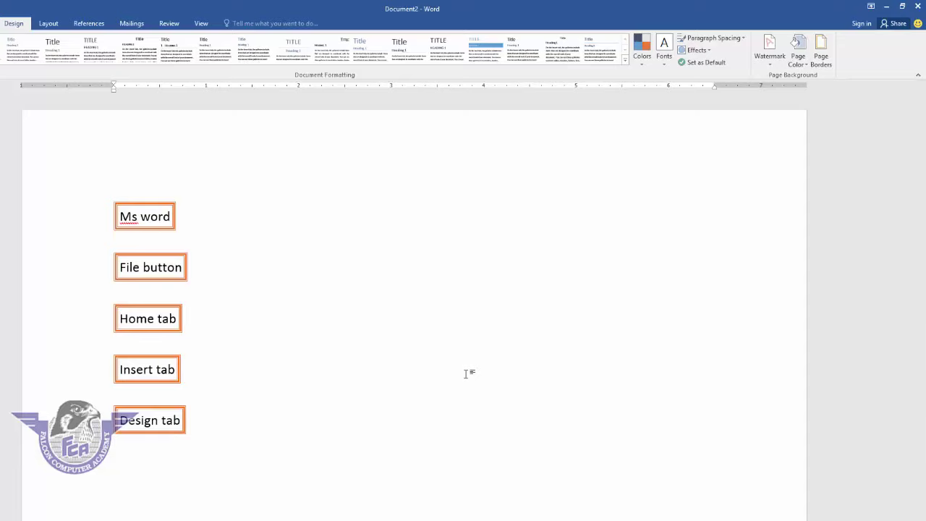
Step: Select all five lines and set their text border to None
{"action": "left_click_drag", "start_coordinate": [186, 429], "coordinate": [96, 242]}
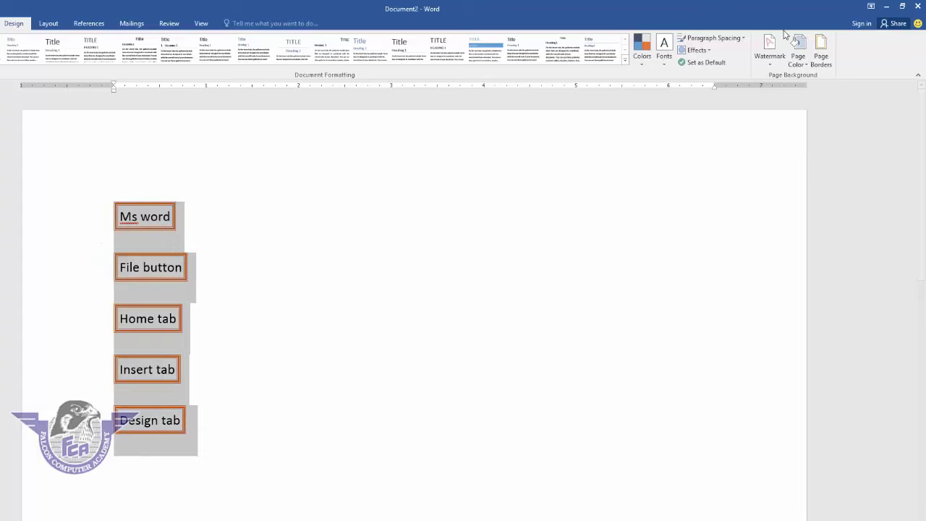
{"action": "left_click", "coordinate": [816, 59]}
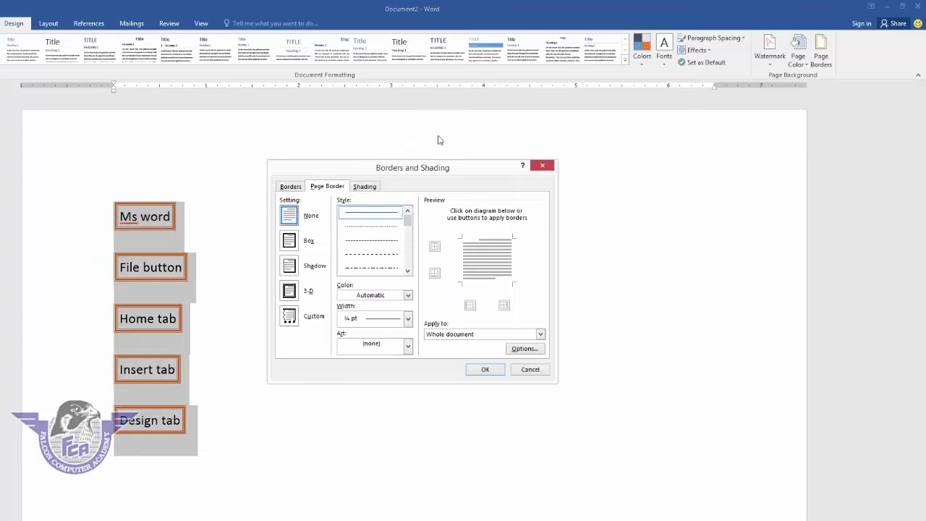
{"action": "left_click", "coordinate": [292, 187]}
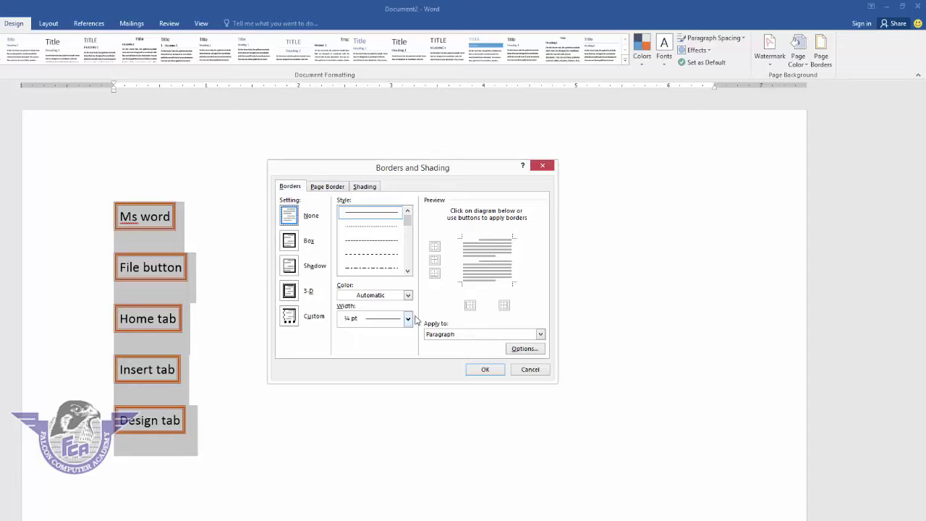
{"action": "left_click", "coordinate": [460, 334]}
{"action": "left_click", "coordinate": [458, 344]}
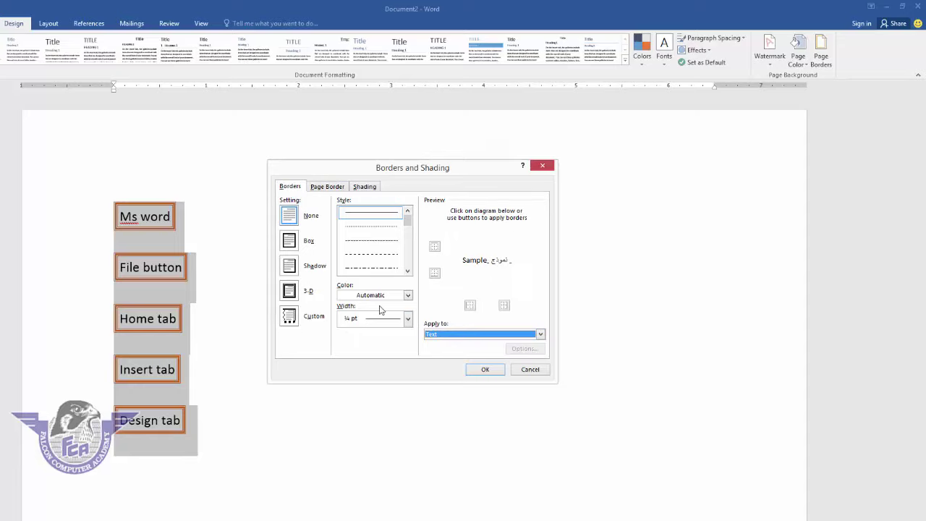
{"action": "left_click", "coordinate": [291, 218]}
{"action": "left_click", "coordinate": [484, 370]}
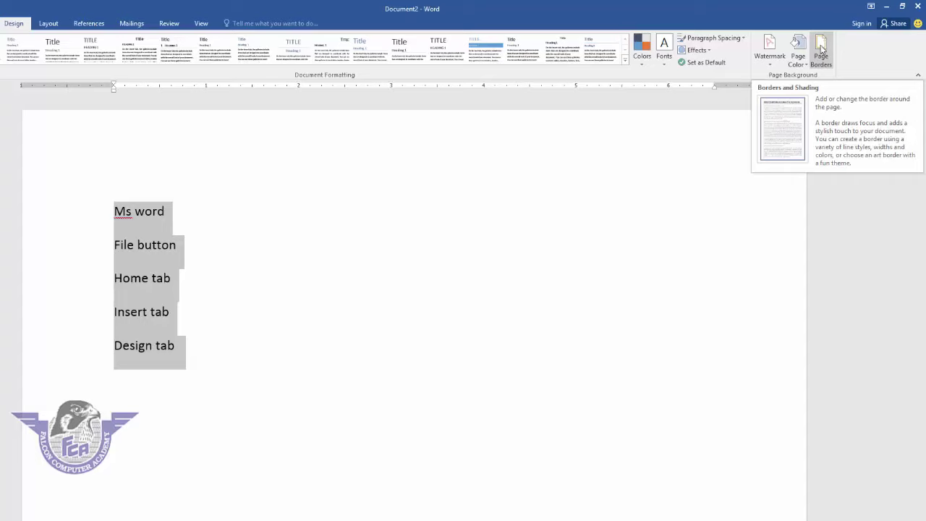
{"action": "left_click", "coordinate": [821, 48]}
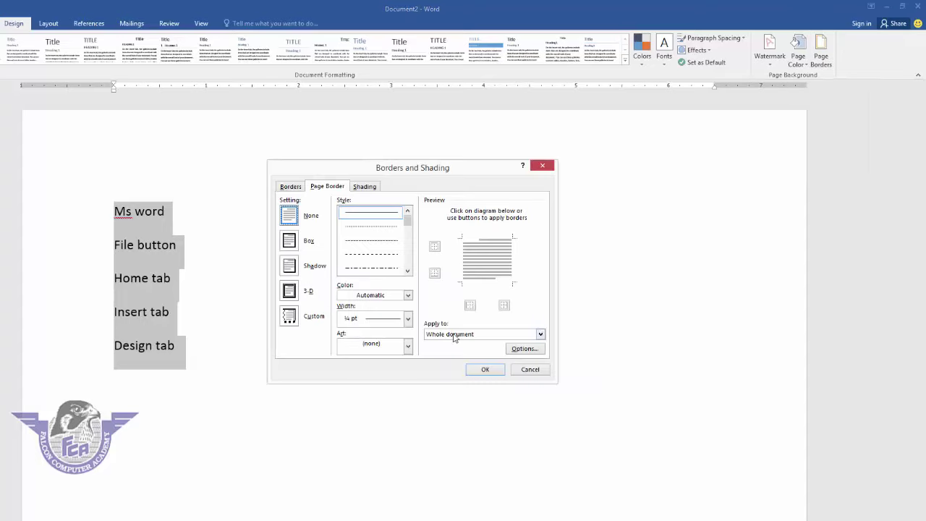
{"action": "left_click", "coordinate": [283, 187]}
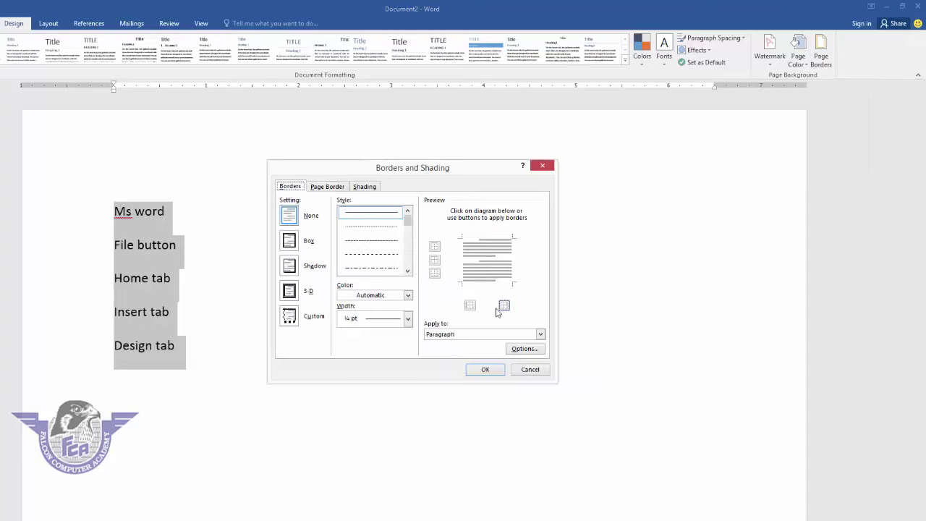
{"action": "left_click", "coordinate": [454, 334]}
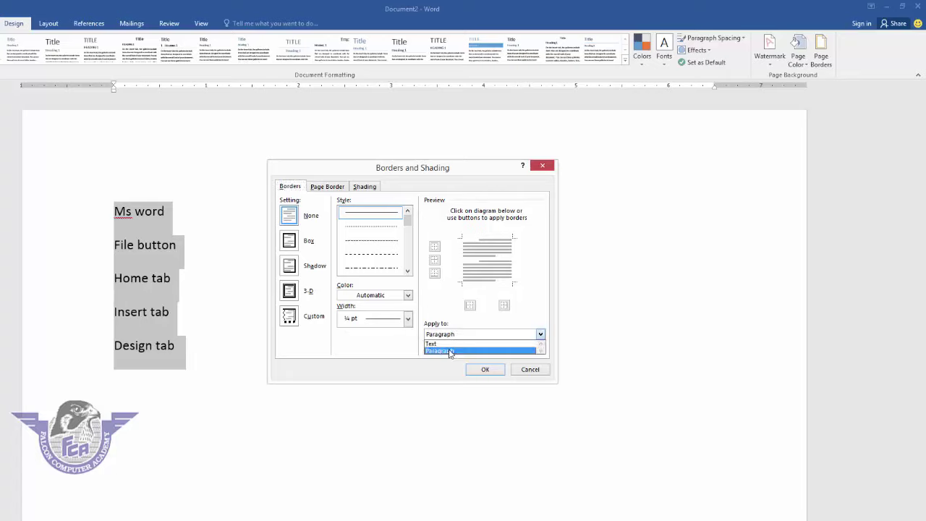
{"action": "left_click", "coordinate": [450, 351]}
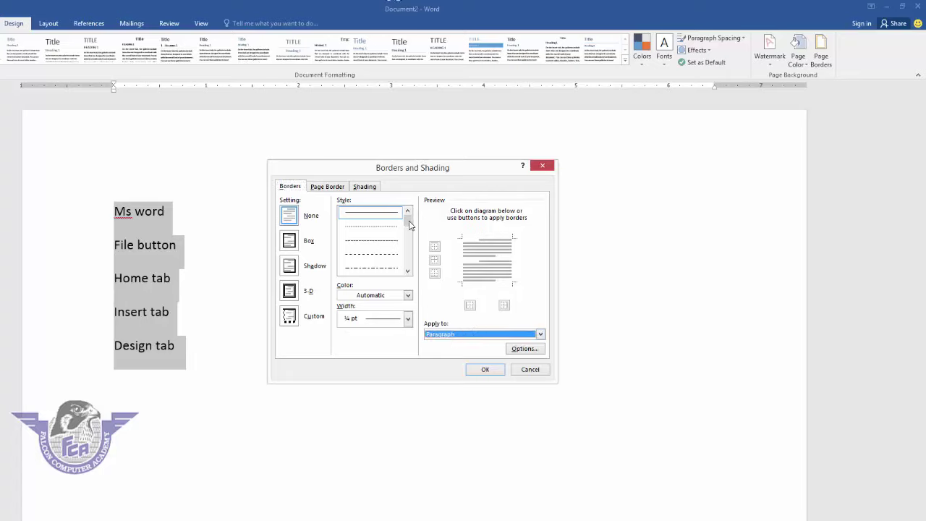
{"action": "left_click_drag", "start_coordinate": [408, 225], "coordinate": [381, 259]}
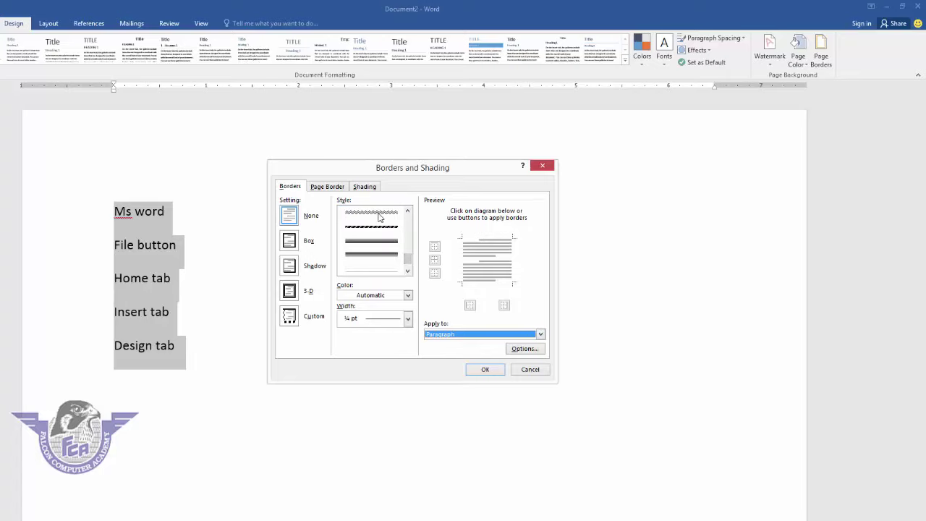
{"action": "left_click", "coordinate": [371, 268]}
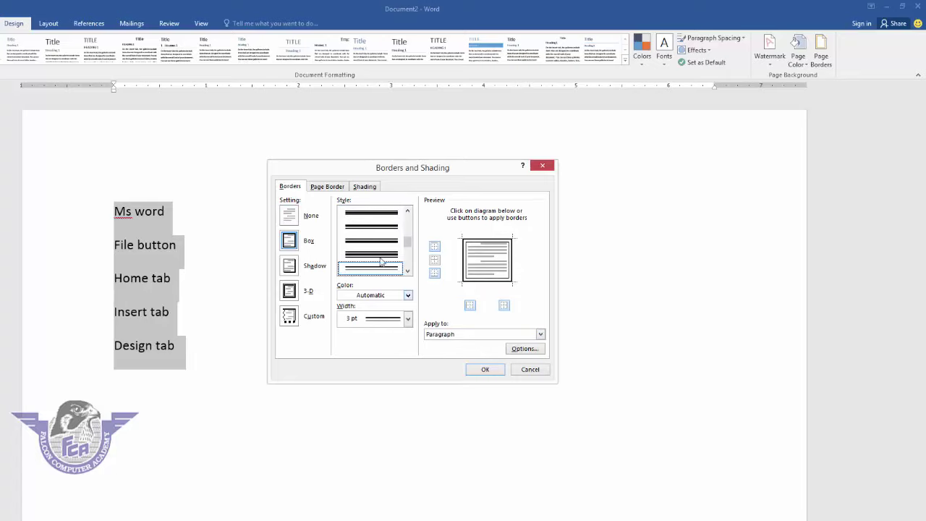
{"action": "scroll", "coordinate": [386, 259], "scroll_direction": "down", "scroll_amount": 2}
{"action": "scroll", "coordinate": [389, 249], "scroll_direction": "down", "scroll_amount": 1}
{"action": "scroll", "coordinate": [393, 232], "scroll_direction": "down", "scroll_amount": 1}
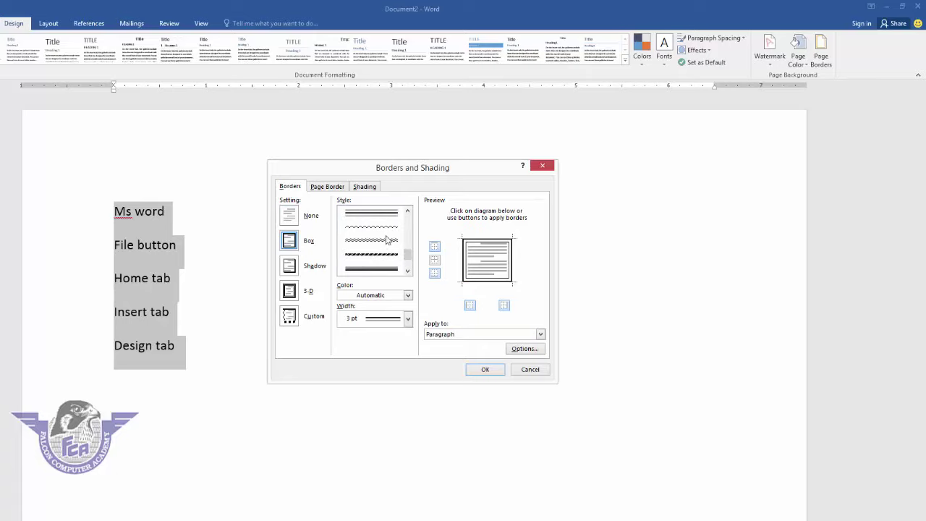
{"action": "left_click", "coordinate": [384, 243]}
{"action": "left_click", "coordinate": [385, 295]}
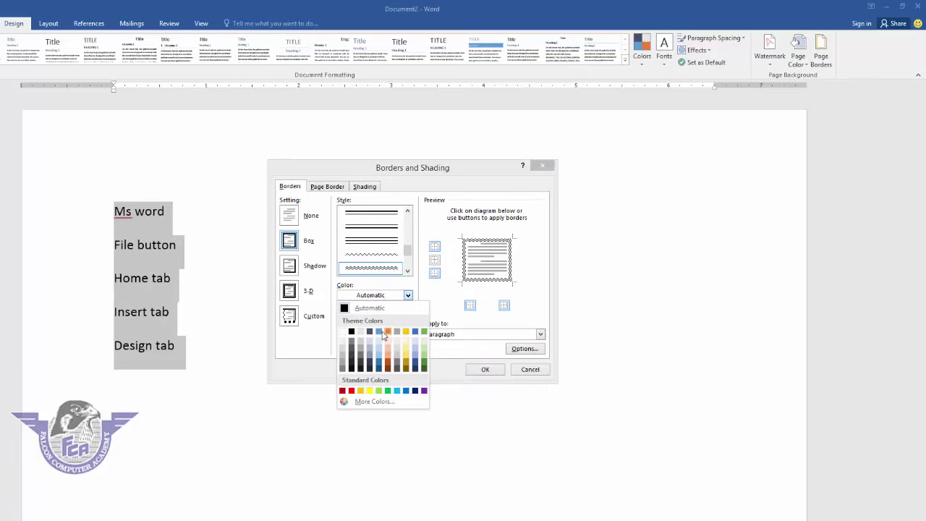
{"action": "left_click", "coordinate": [378, 333]}
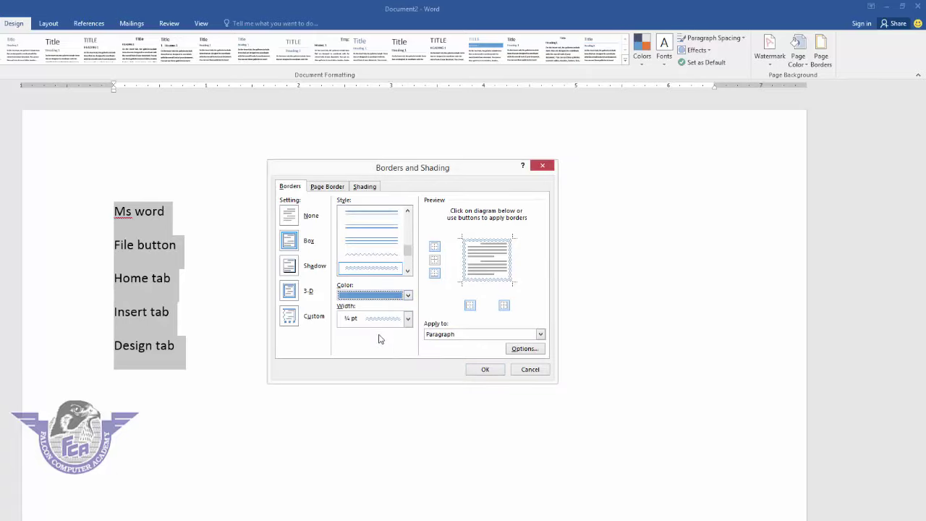
{"action": "left_click", "coordinate": [485, 369]}
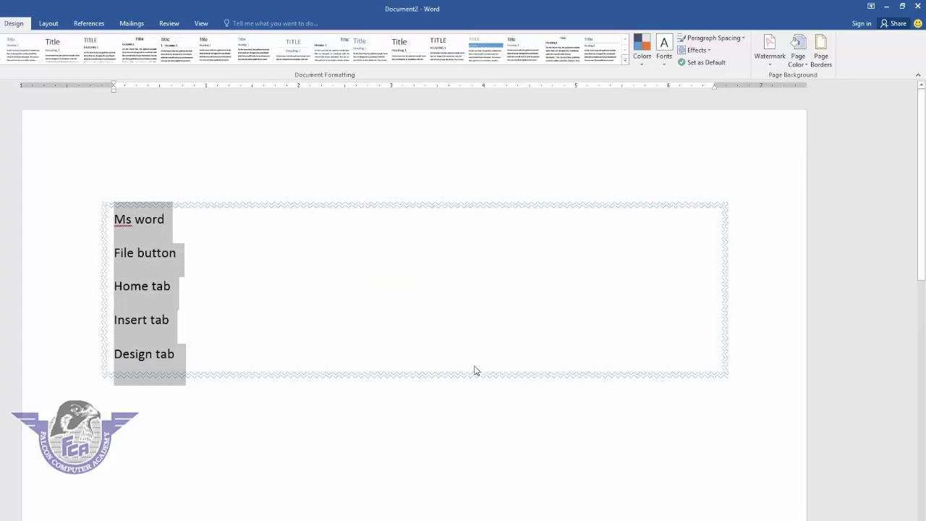
{"action": "left_click", "coordinate": [230, 263]}
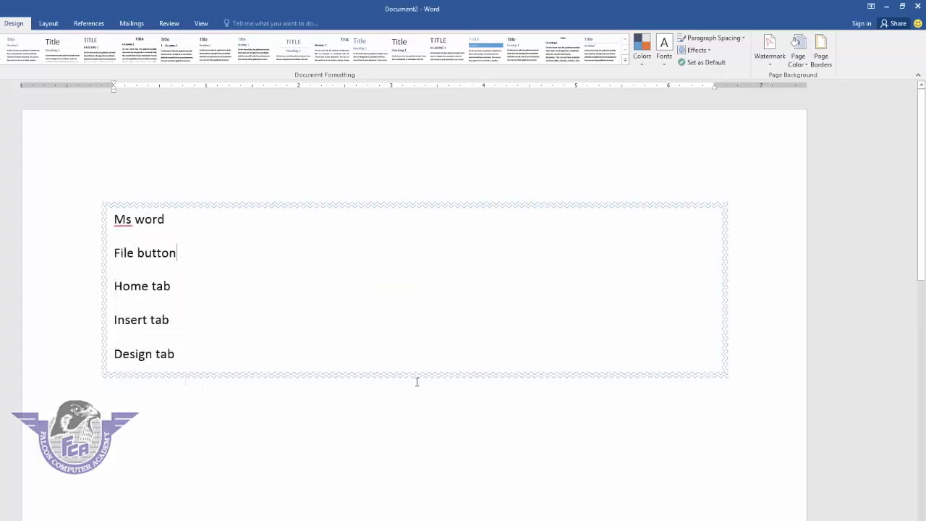
{"action": "left_click", "coordinate": [821, 52]}
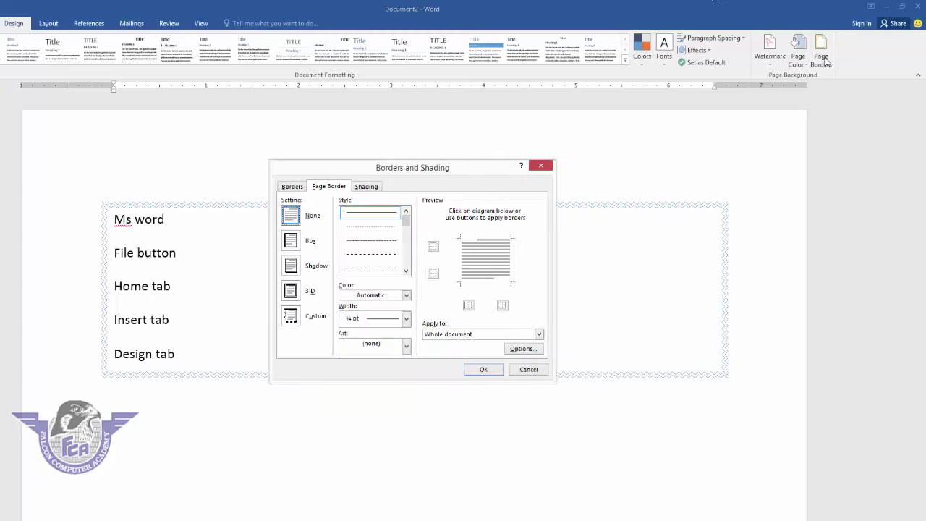
{"action": "left_click", "coordinate": [292, 187]}
{"action": "left_click", "coordinate": [295, 221]}
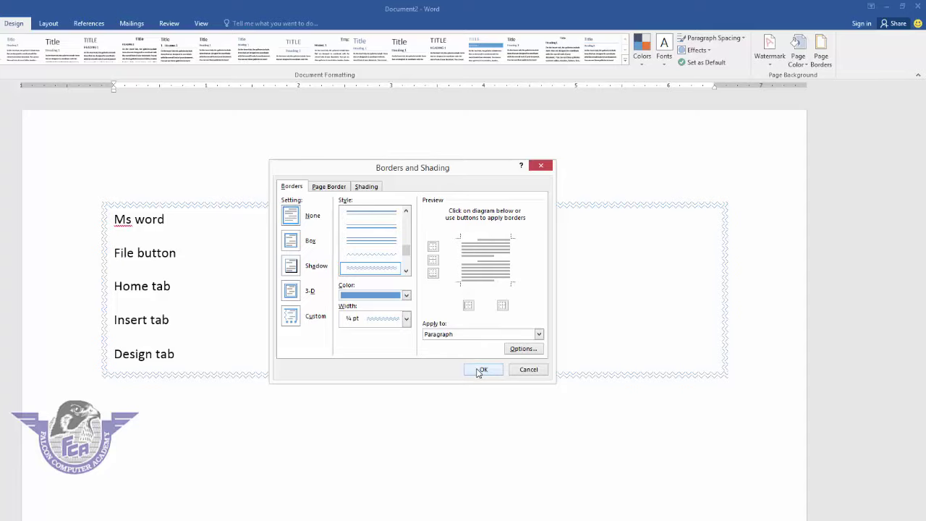
{"action": "left_click", "coordinate": [481, 370]}
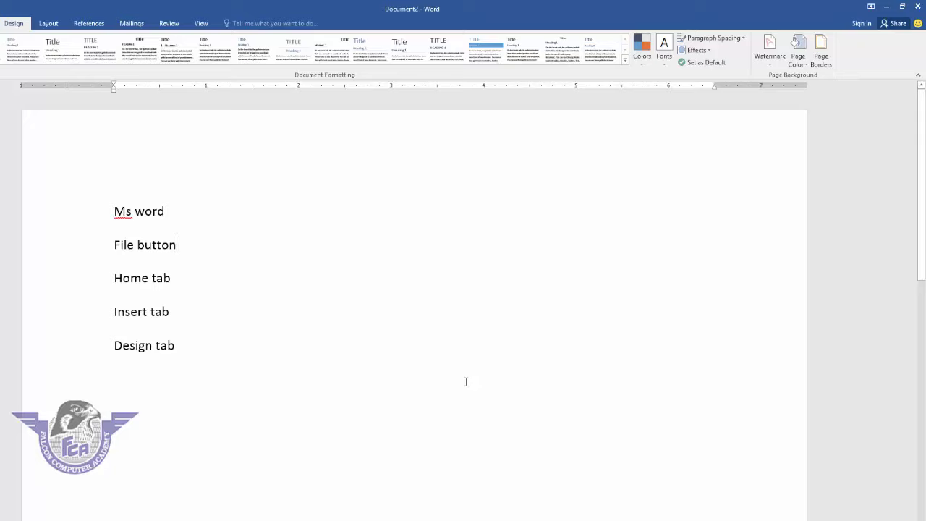
Step: Apply a thick green page border 2¼ pt wide to every page
{"action": "left_click", "coordinate": [821, 47]}
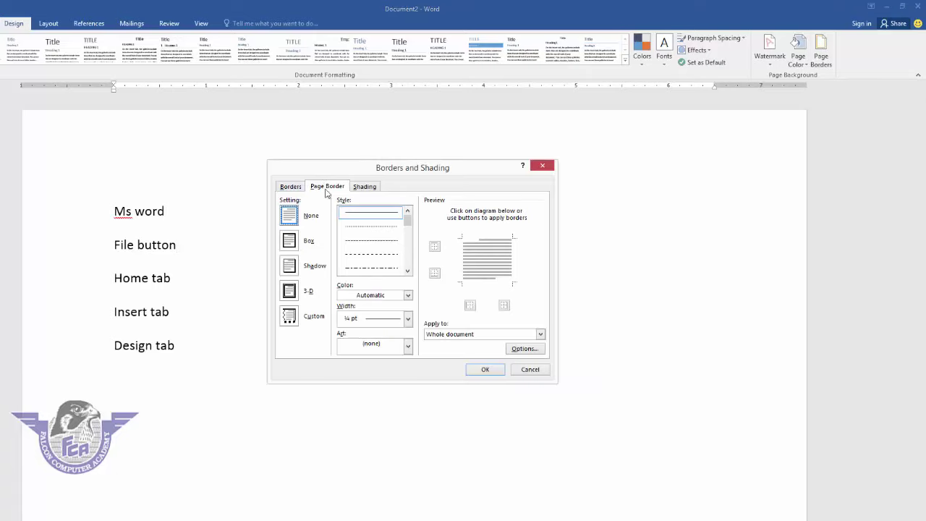
{"action": "left_click", "coordinate": [329, 187]}
{"action": "left_click_drag", "start_coordinate": [408, 221], "coordinate": [409, 242]}
{"action": "left_click", "coordinate": [388, 235]}
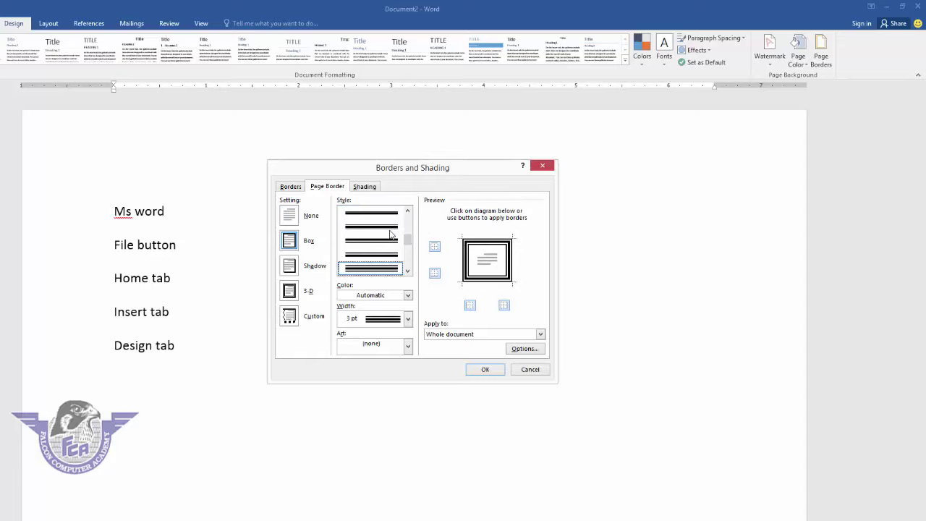
{"action": "left_click", "coordinate": [398, 297]}
{"action": "left_click", "coordinate": [406, 331]}
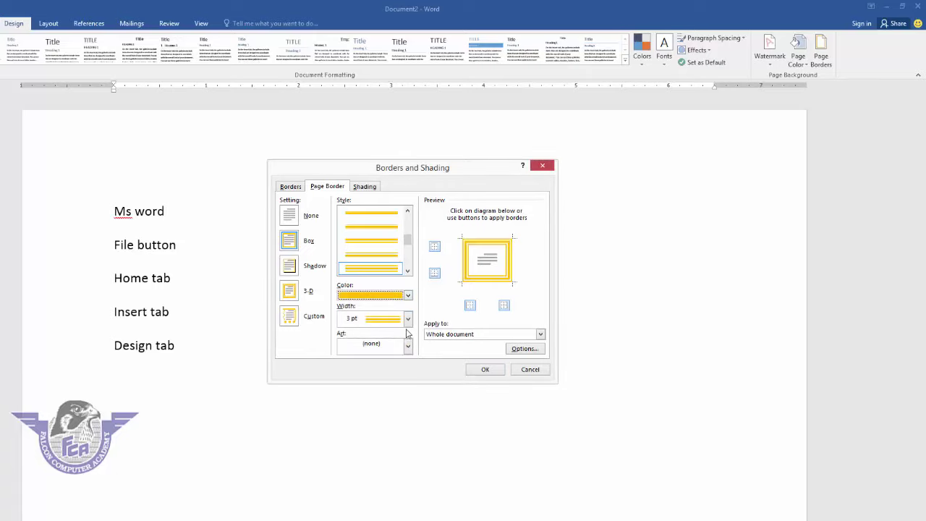
{"action": "left_click", "coordinate": [408, 295]}
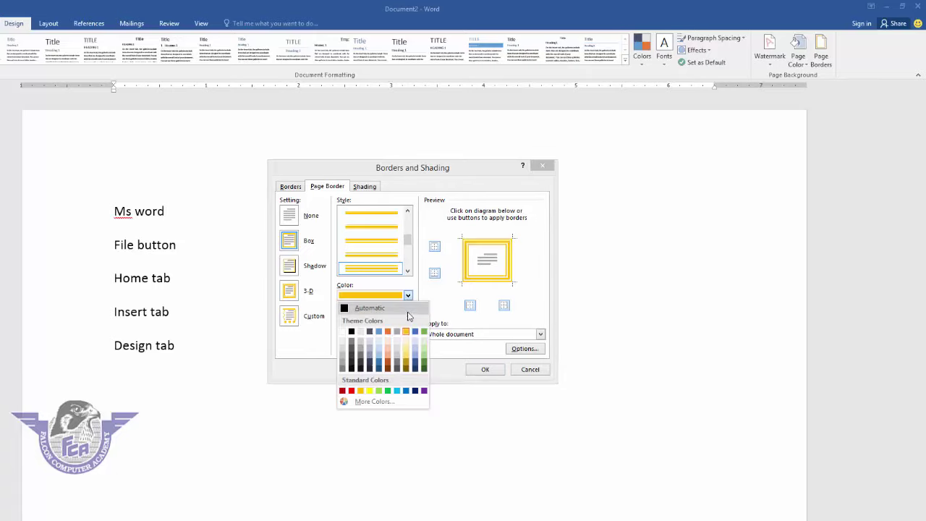
{"action": "left_click", "coordinate": [423, 333]}
{"action": "left_click", "coordinate": [384, 319]}
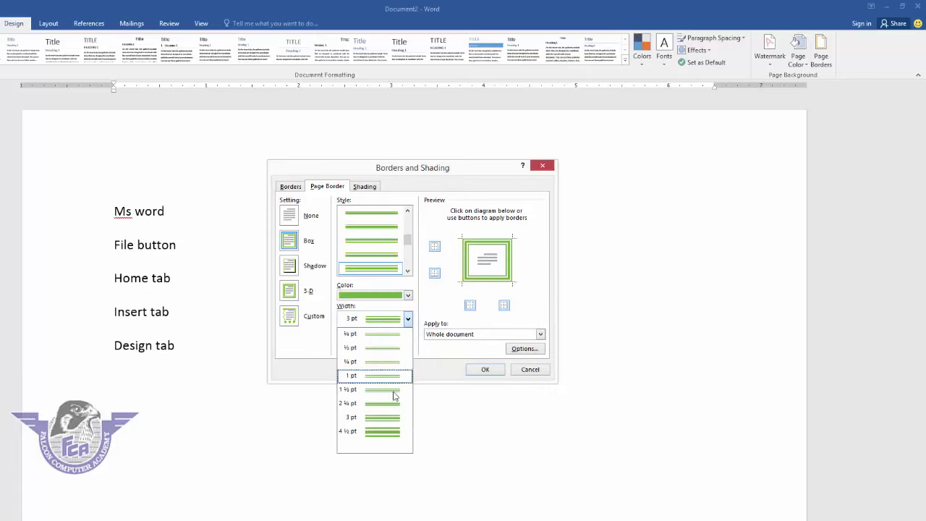
{"action": "left_click", "coordinate": [389, 405]}
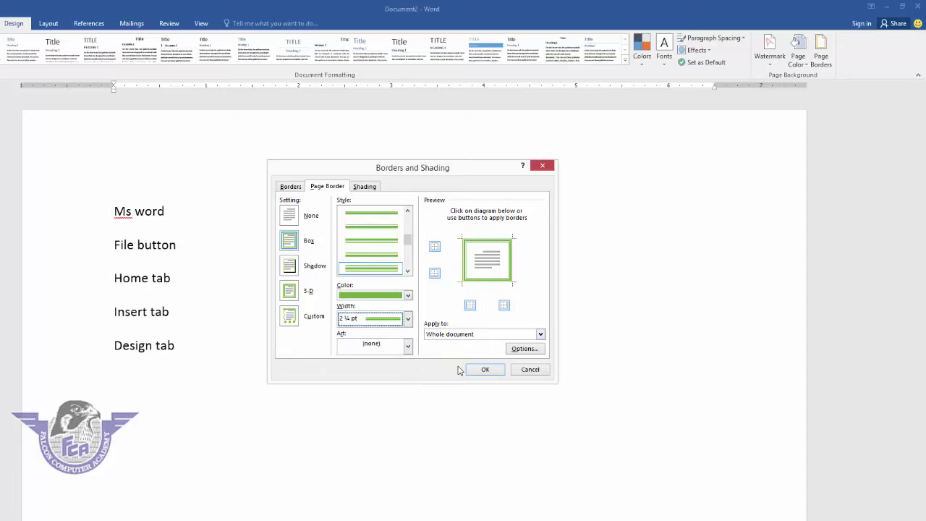
{"action": "left_click", "coordinate": [489, 370]}
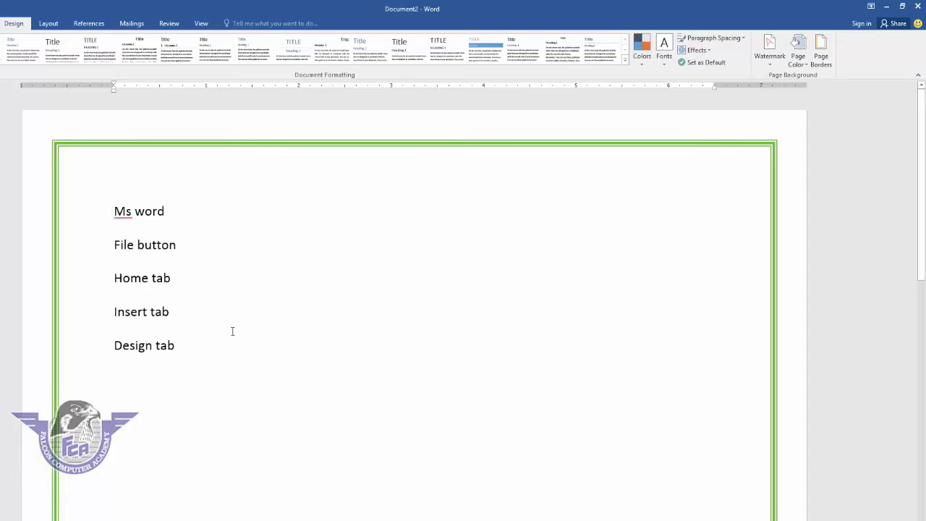
Step: Add an empty line after the Design tab line and scroll down the document
{"action": "left_click", "coordinate": [196, 342]}
{"action": "key", "text": "Return"}
{"action": "key", "text": "Return"}
{"action": "scroll", "coordinate": [221, 342], "scroll_direction": "down", "scroll_amount": 3}
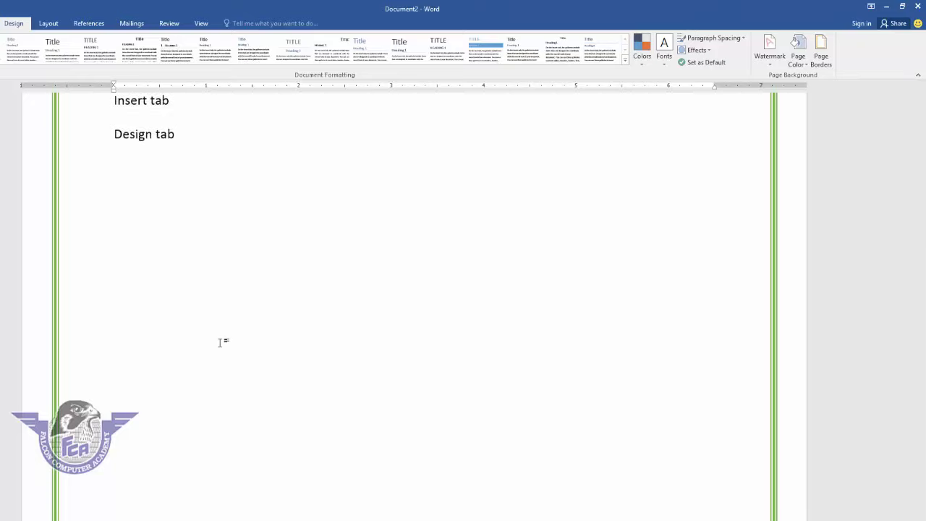
{"action": "scroll", "coordinate": [221, 342], "scroll_direction": "down", "scroll_amount": 10}
{"action": "scroll", "coordinate": [221, 342], "scroll_direction": "down", "scroll_amount": 4}
{"action": "scroll", "coordinate": [221, 342], "scroll_direction": "down", "scroll_amount": 5}
{"action": "scroll", "coordinate": [220, 342], "scroll_direction": "down", "scroll_amount": 10}
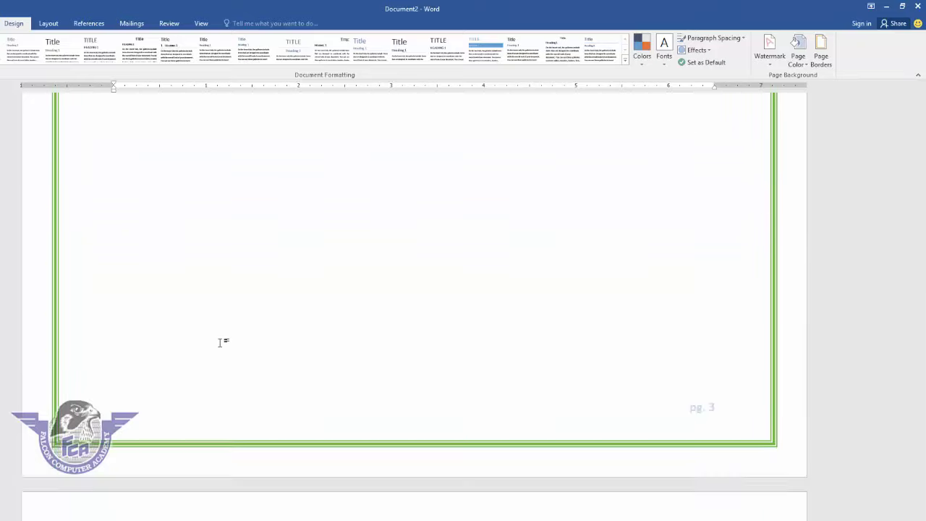
{"action": "scroll", "coordinate": [221, 342], "scroll_direction": "down", "scroll_amount": 5}
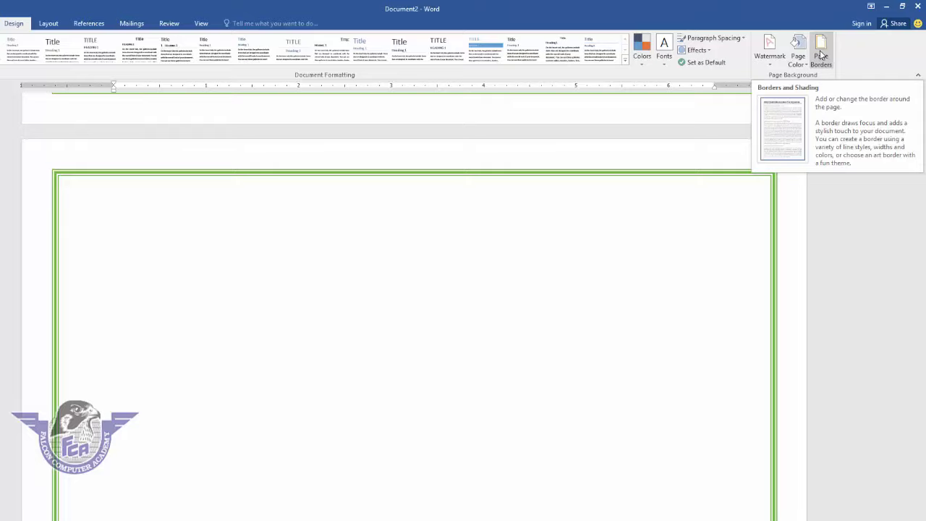
Step: Set the page border to None to clear the green frame
{"action": "scroll", "coordinate": [504, 215], "scroll_direction": "down", "scroll_amount": 10}
{"action": "scroll", "coordinate": [507, 215], "scroll_direction": "down", "scroll_amount": 5}
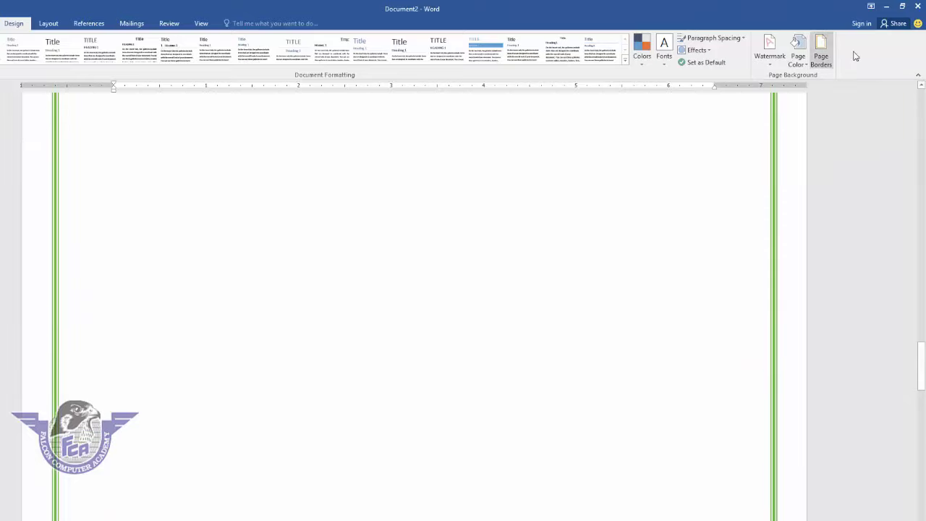
{"action": "left_click", "coordinate": [821, 54]}
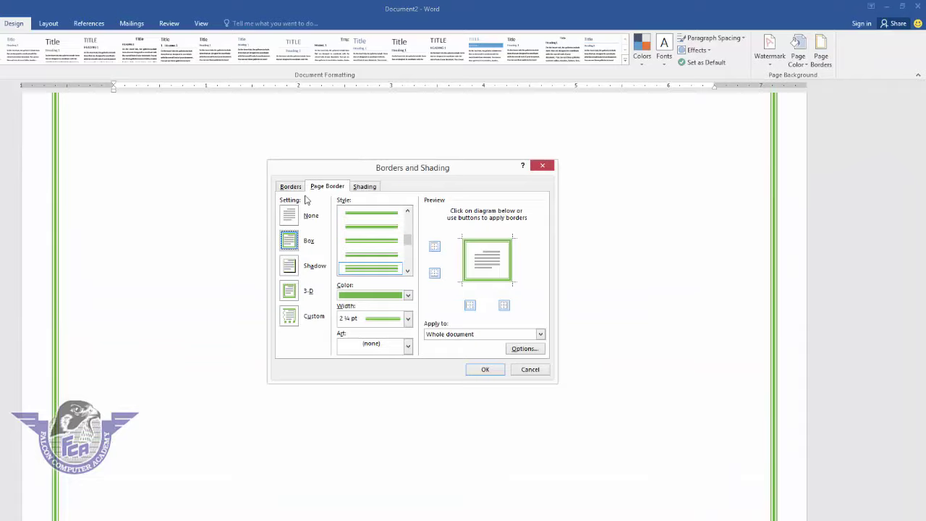
{"action": "left_click", "coordinate": [291, 215]}
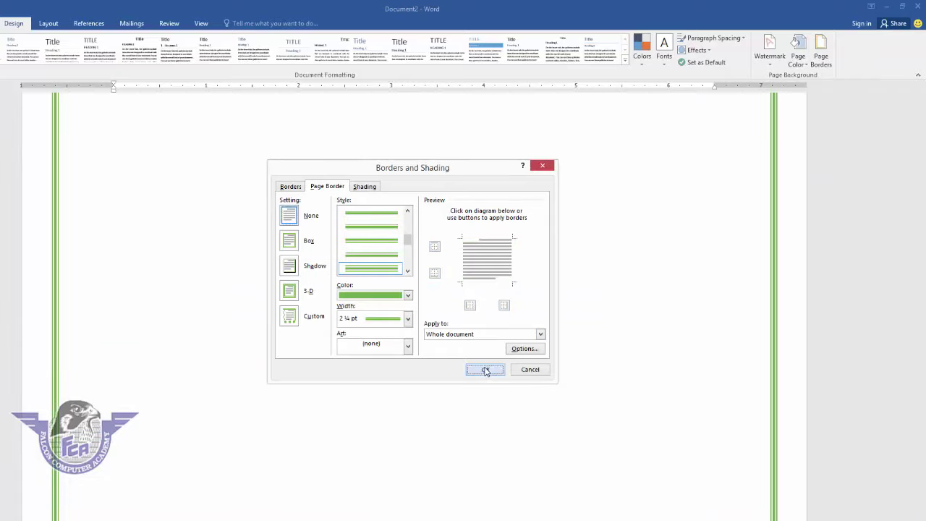
{"action": "left_click", "coordinate": [485, 370]}
Step: Return to the top of the document and reopen the page border settings
{"action": "scroll", "coordinate": [261, 372], "scroll_direction": "up", "scroll_amount": 10}
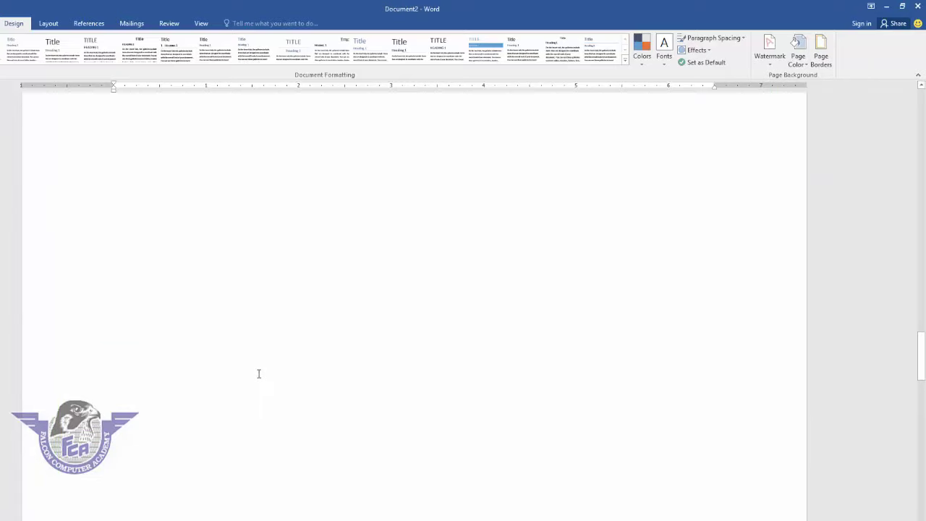
{"action": "scroll", "coordinate": [259, 373], "scroll_direction": "up", "scroll_amount": 3}
{"action": "scroll", "coordinate": [261, 372], "scroll_direction": "up", "scroll_amount": 3}
{"action": "scroll", "coordinate": [261, 374], "scroll_direction": "up", "scroll_amount": 3}
{"action": "scroll", "coordinate": [258, 369], "scroll_direction": "up", "scroll_amount": 3}
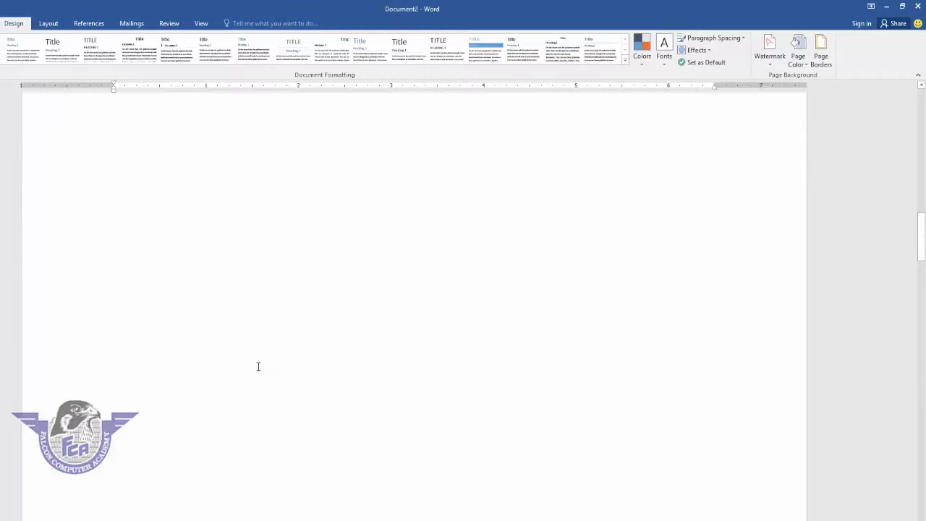
{"action": "scroll", "coordinate": [258, 367], "scroll_direction": "up", "scroll_amount": 3}
{"action": "scroll", "coordinate": [258, 366], "scroll_direction": "up", "scroll_amount": 3}
{"action": "scroll", "coordinate": [259, 367], "scroll_direction": "up", "scroll_amount": 3}
{"action": "scroll", "coordinate": [258, 366], "scroll_direction": "up", "scroll_amount": 2}
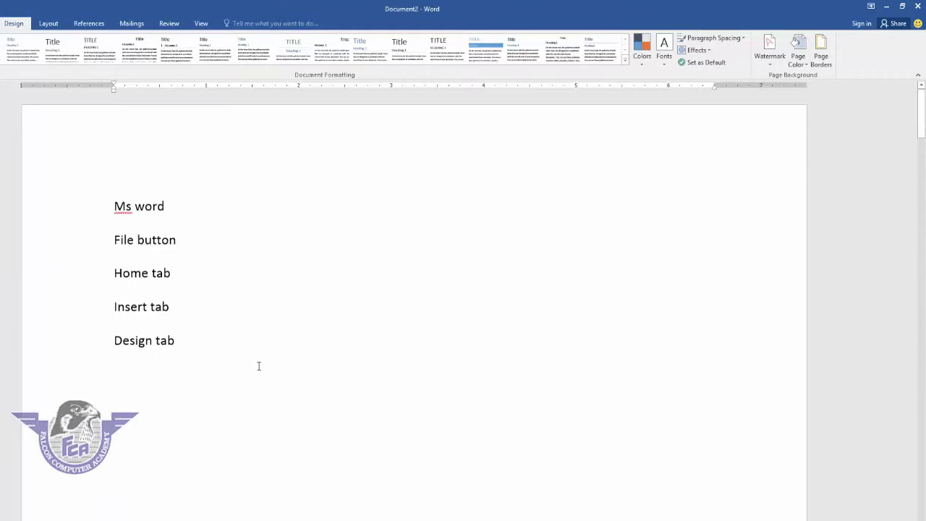
{"action": "scroll", "coordinate": [258, 366], "scroll_direction": "up", "scroll_amount": 1}
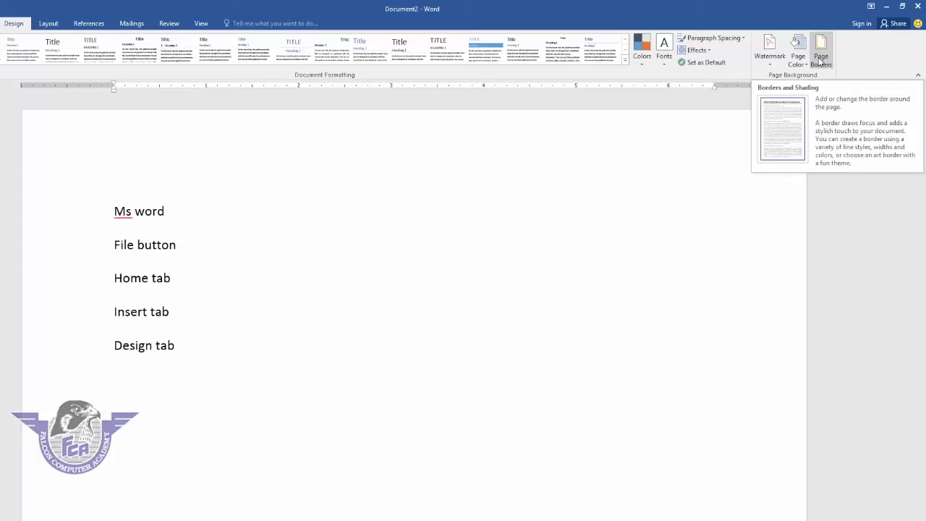
{"action": "left_click", "coordinate": [821, 60]}
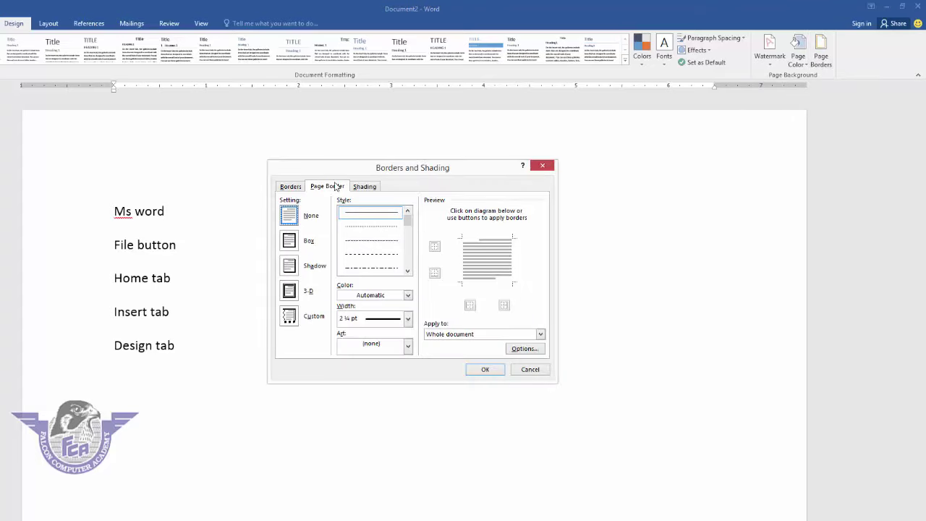
Step: Frame the pages with the red-flower border art at 20 pt width
{"action": "left_click", "coordinate": [407, 346]}
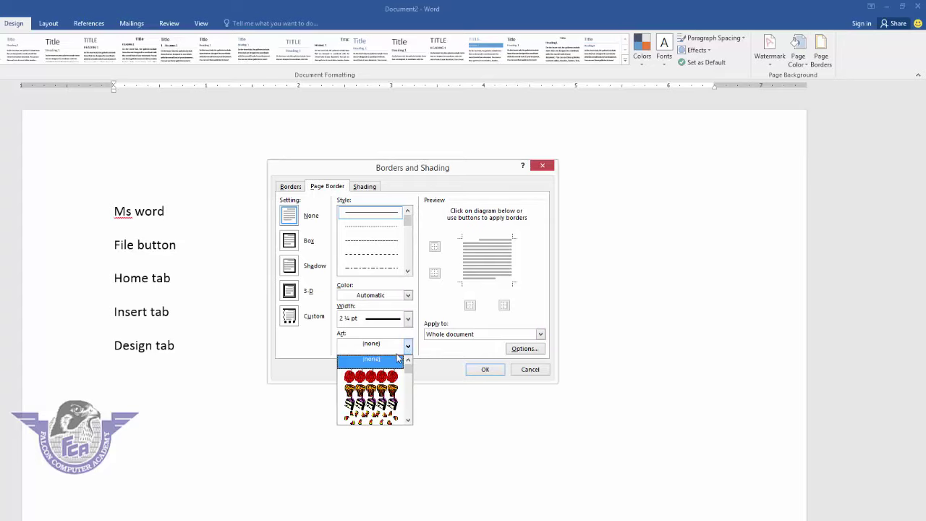
{"action": "scroll", "coordinate": [398, 362], "scroll_direction": "down", "scroll_amount": 2}
{"action": "scroll", "coordinate": [396, 373], "scroll_direction": "down", "scroll_amount": 2}
{"action": "scroll", "coordinate": [395, 380], "scroll_direction": "down", "scroll_amount": 2}
{"action": "scroll", "coordinate": [395, 391], "scroll_direction": "down", "scroll_amount": 2}
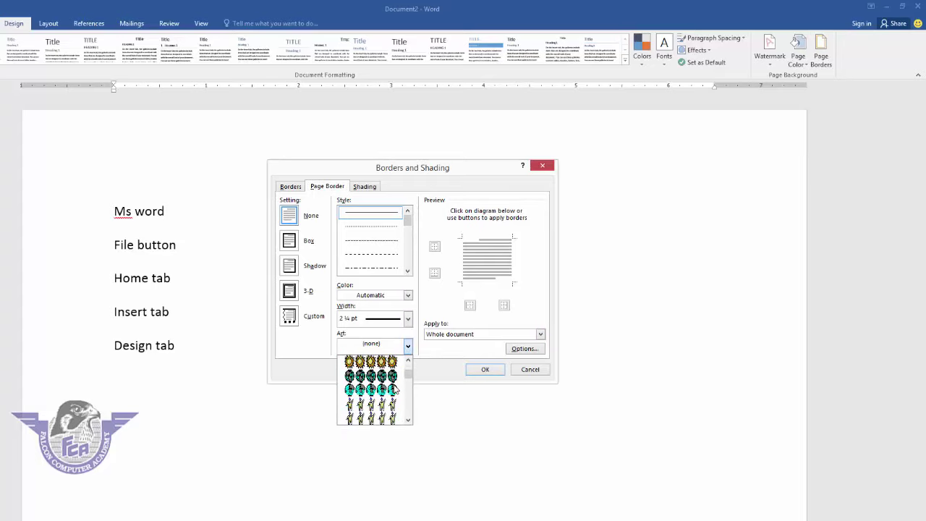
{"action": "scroll", "coordinate": [395, 391], "scroll_direction": "down", "scroll_amount": 2}
{"action": "scroll", "coordinate": [395, 391], "scroll_direction": "down", "scroll_amount": 2}
{"action": "scroll", "coordinate": [395, 391], "scroll_direction": "down", "scroll_amount": 2}
{"action": "scroll", "coordinate": [395, 390], "scroll_direction": "down", "scroll_amount": 2}
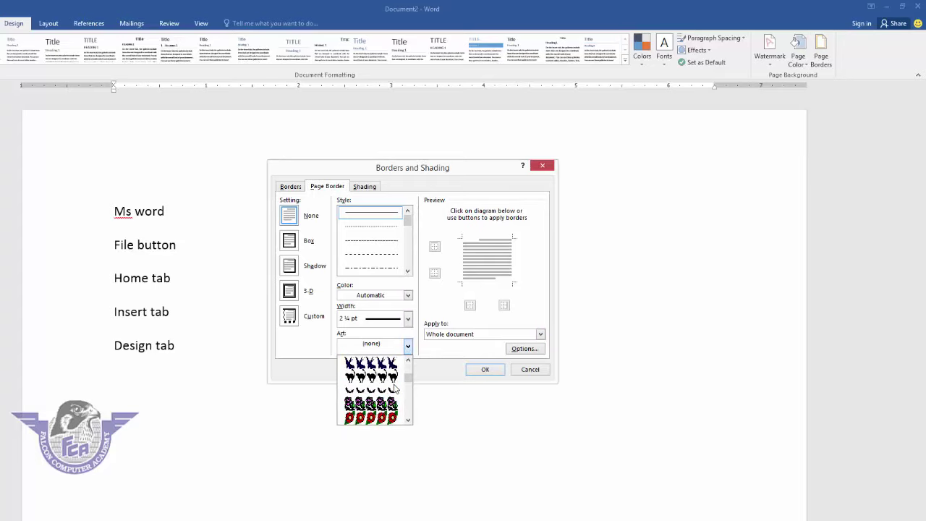
{"action": "scroll", "coordinate": [395, 391], "scroll_direction": "down", "scroll_amount": 2}
{"action": "left_click", "coordinate": [391, 391]}
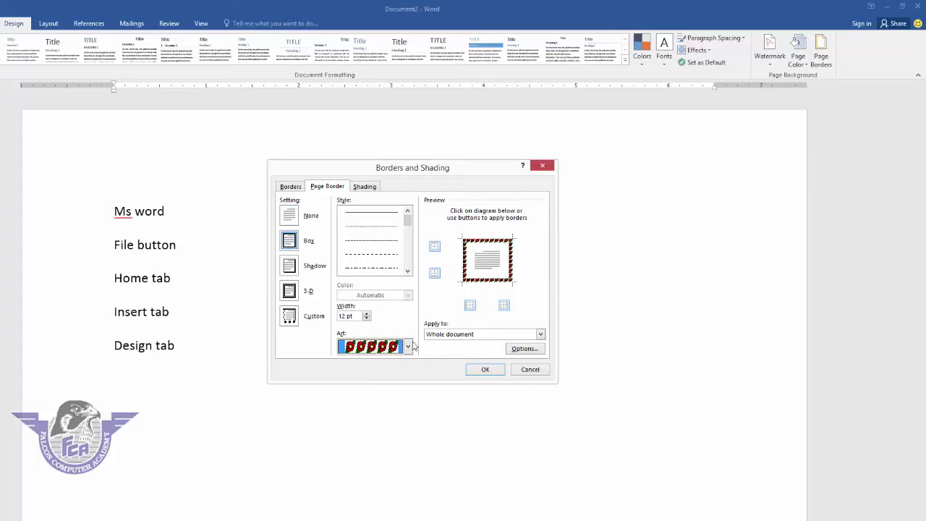
{"action": "left_click", "coordinate": [367, 313]}
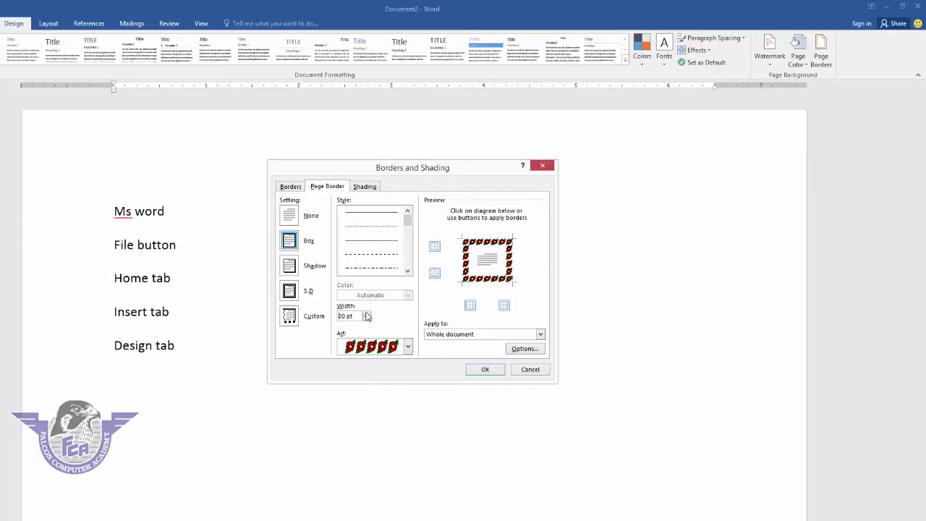
{"action": "left_click", "coordinate": [485, 369]}
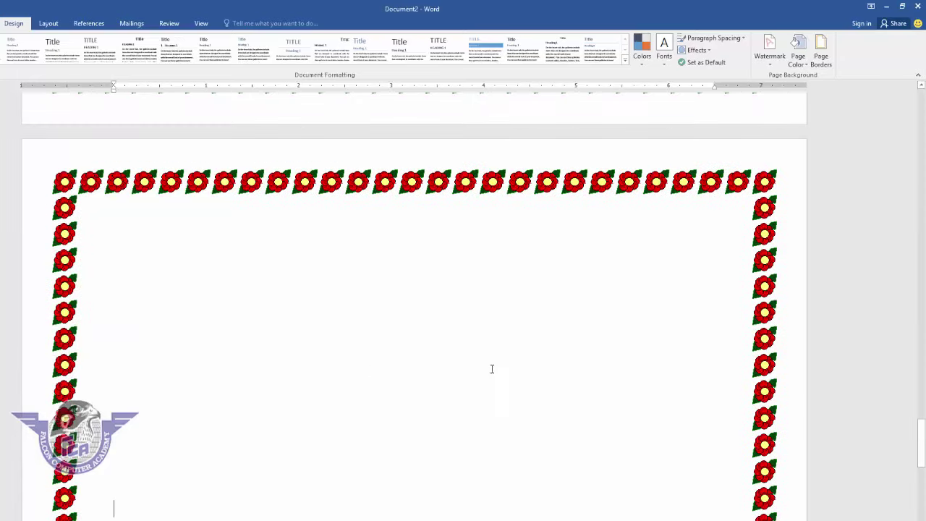
Step: Inspect the flower border on the pages and reopen the page border settings
{"action": "scroll", "coordinate": [377, 376], "scroll_direction": "down", "scroll_amount": 10}
{"action": "scroll", "coordinate": [374, 371], "scroll_direction": "up", "scroll_amount": 10}
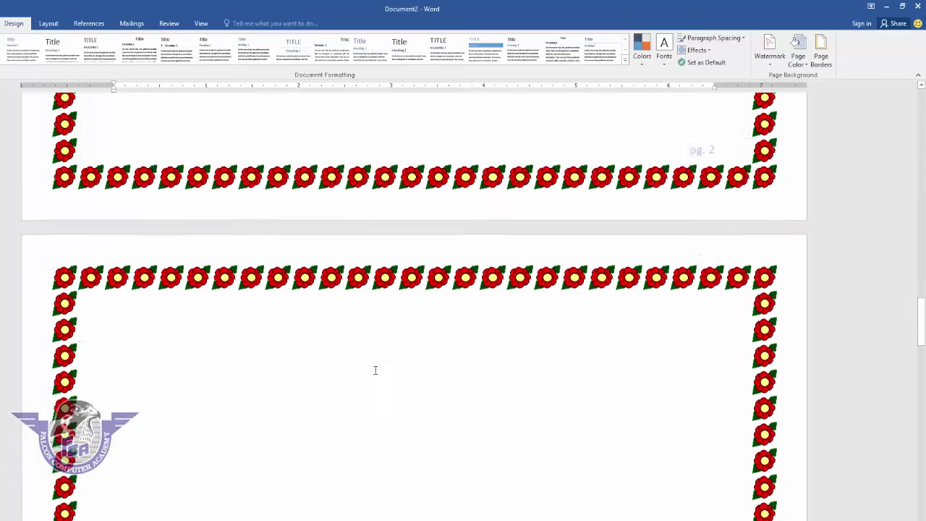
{"action": "scroll", "coordinate": [374, 372], "scroll_direction": "down", "scroll_amount": 10}
{"action": "scroll", "coordinate": [376, 368], "scroll_direction": "up", "scroll_amount": 5}
{"action": "scroll", "coordinate": [376, 369], "scroll_direction": "up", "scroll_amount": 5}
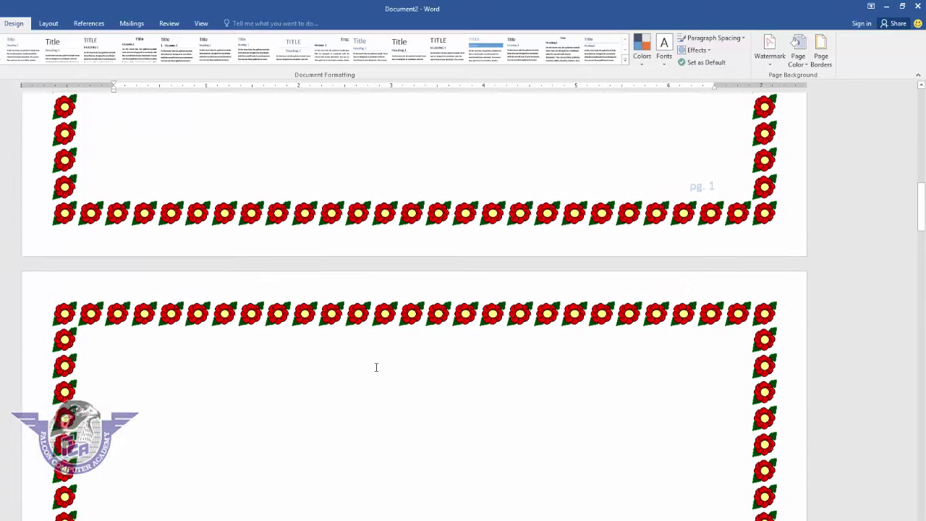
{"action": "left_click", "coordinate": [820, 56]}
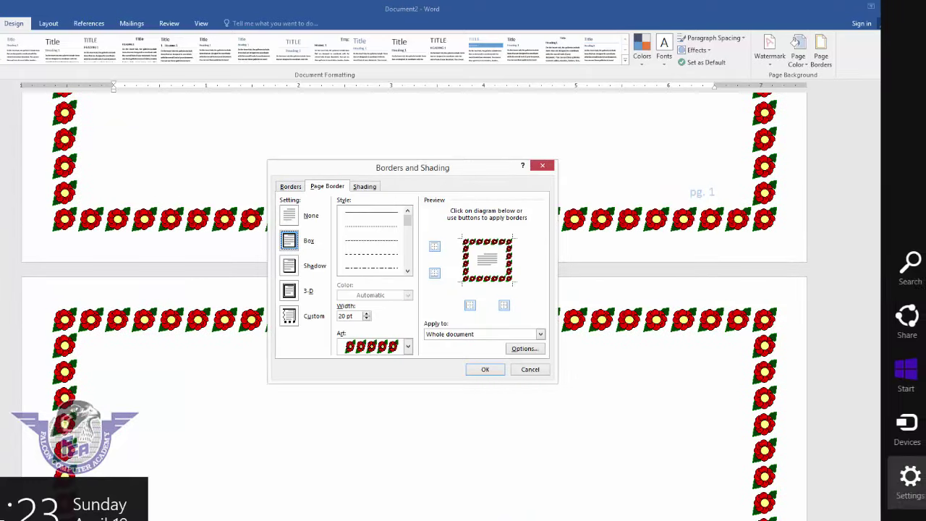
Step: Remove the left and right sides so the flower border shows only top and bottom
{"action": "left_click", "coordinate": [292, 217]}
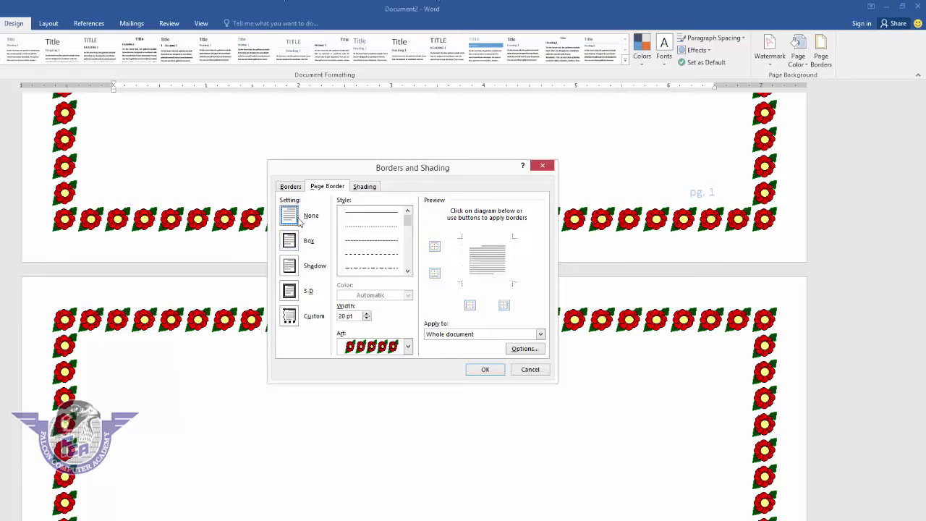
{"action": "left_click", "coordinate": [290, 240]}
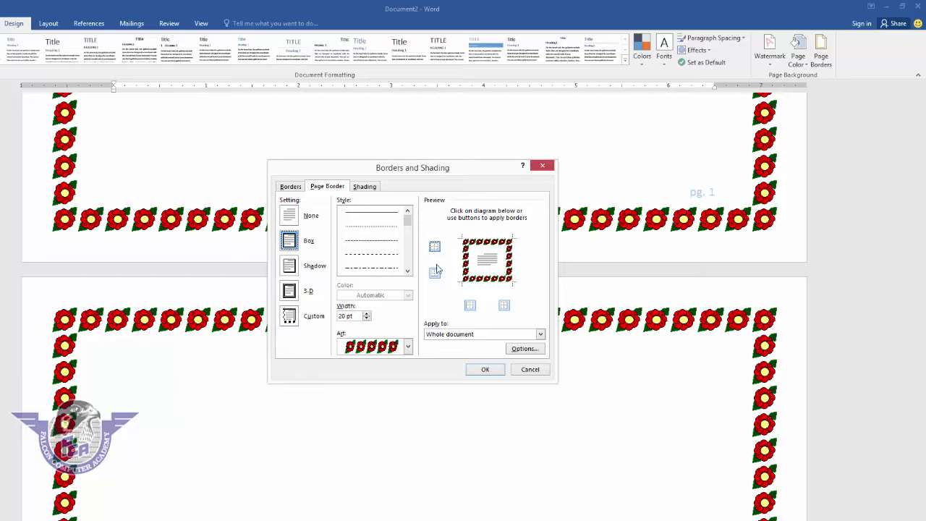
{"action": "left_click", "coordinate": [470, 305]}
{"action": "left_click", "coordinate": [504, 305]}
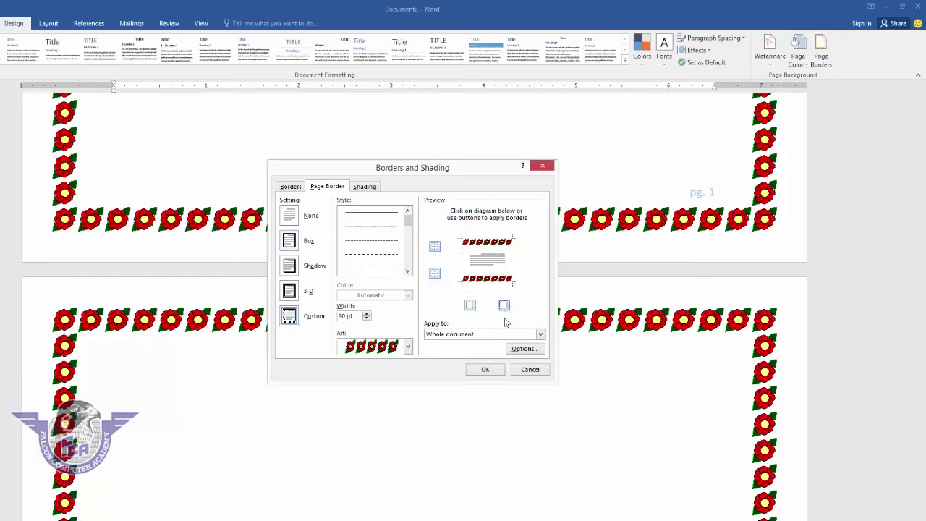
{"action": "left_click", "coordinate": [486, 370]}
Step: Remove the flower page border entirely by setting it to None
{"action": "scroll", "coordinate": [467, 371], "scroll_direction": "down", "scroll_amount": 2}
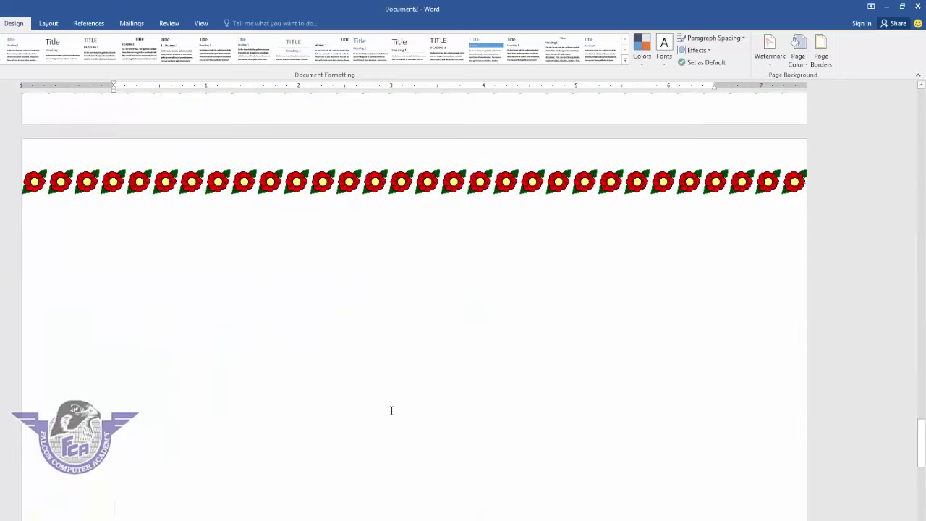
{"action": "scroll", "coordinate": [393, 406], "scroll_direction": "up", "scroll_amount": 2}
{"action": "scroll", "coordinate": [392, 407], "scroll_direction": "up", "scroll_amount": 3}
{"action": "scroll", "coordinate": [402, 407], "scroll_direction": "up", "scroll_amount": 3}
{"action": "scroll", "coordinate": [401, 407], "scroll_direction": "up", "scroll_amount": 3}
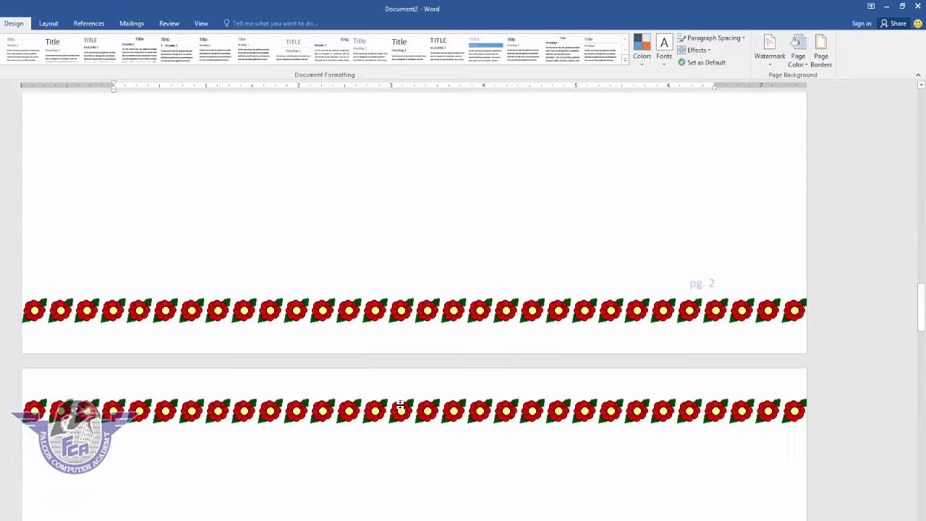
{"action": "scroll", "coordinate": [400, 407], "scroll_direction": "up", "scroll_amount": 3}
{"action": "scroll", "coordinate": [400, 406], "scroll_direction": "up", "scroll_amount": 2}
{"action": "scroll", "coordinate": [400, 405], "scroll_direction": "up", "scroll_amount": 3}
{"action": "scroll", "coordinate": [399, 406], "scroll_direction": "up", "scroll_amount": 2}
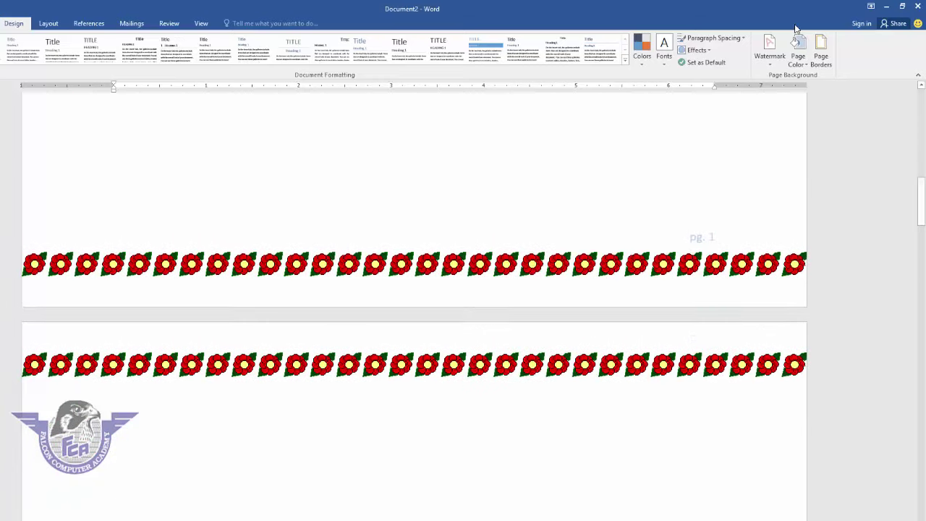
{"action": "left_click", "coordinate": [821, 51]}
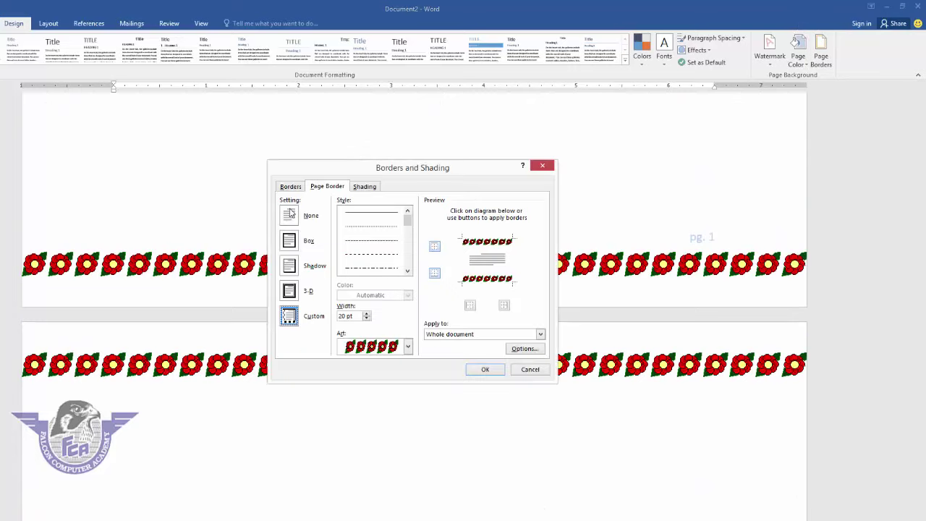
{"action": "left_click", "coordinate": [289, 216]}
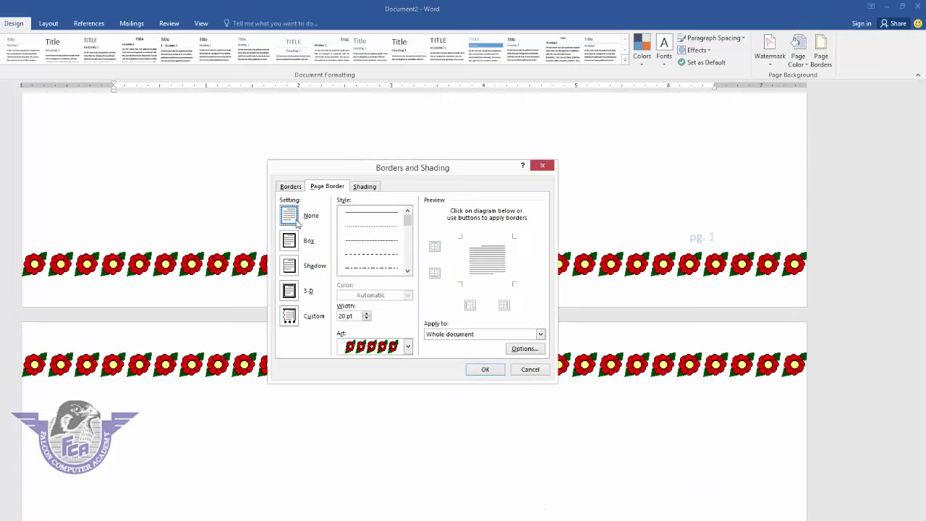
{"action": "left_click", "coordinate": [484, 370]}
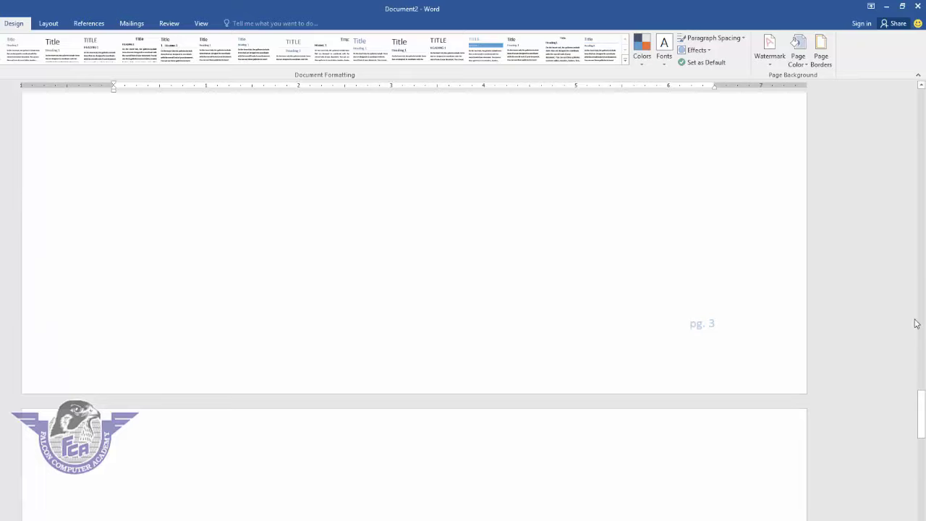
Step: Select the Ms word line and give it orange paragraph shading
{"action": "left_click_drag", "start_coordinate": [920, 409], "coordinate": [913, 87]}
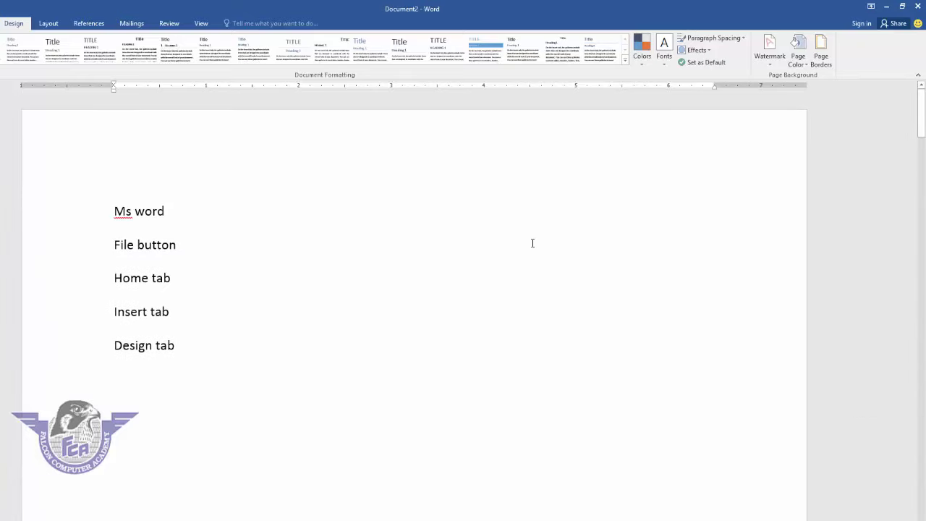
{"action": "triple_click", "coordinate": [150, 211]}
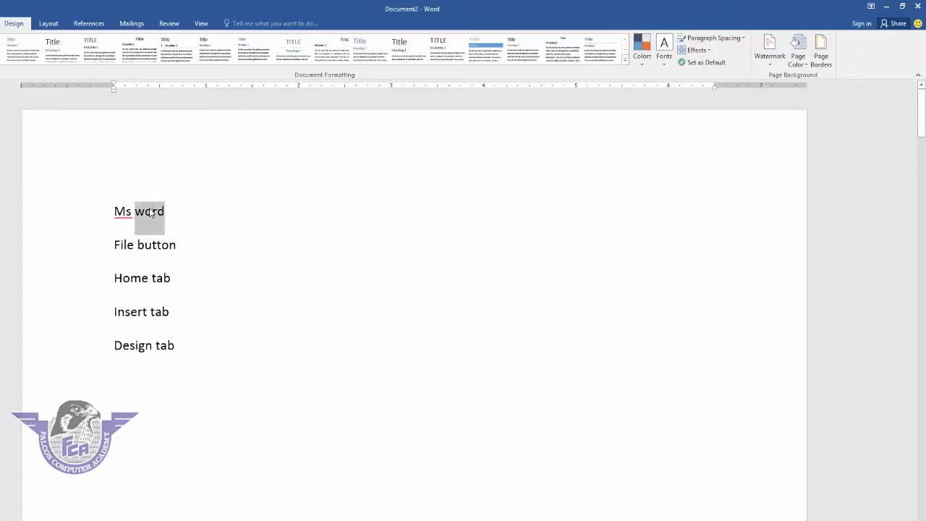
{"action": "left_click", "coordinate": [172, 216]}
{"action": "left_click", "coordinate": [80, 220]}
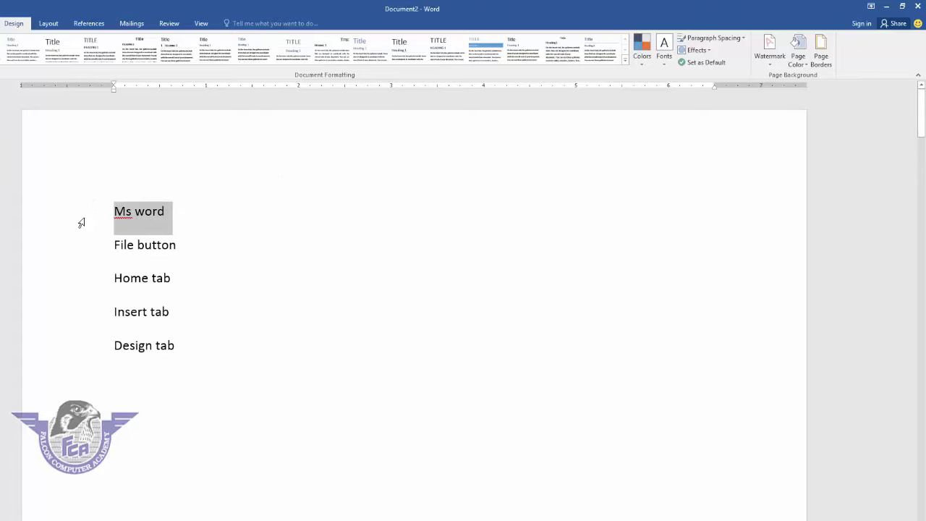
{"action": "left_click", "coordinate": [822, 56]}
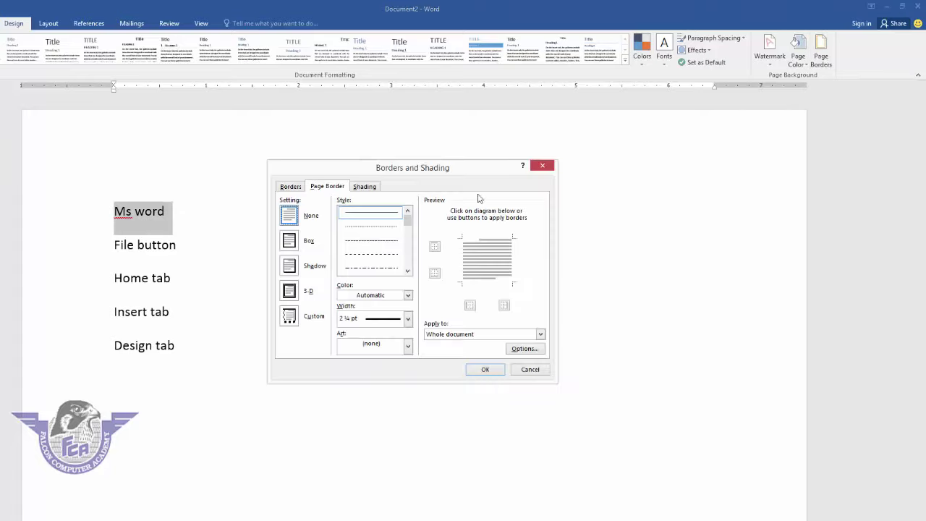
{"action": "left_click", "coordinate": [364, 187]}
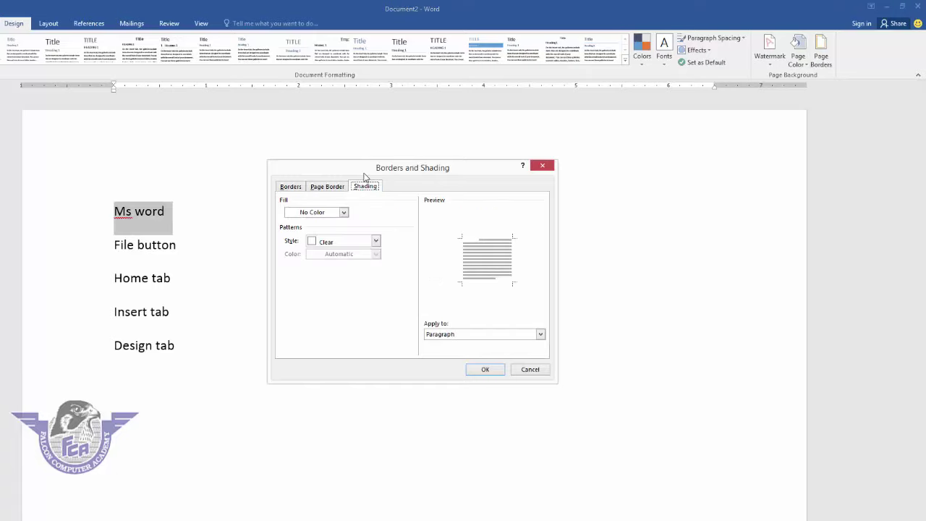
{"action": "left_click", "coordinate": [302, 213]}
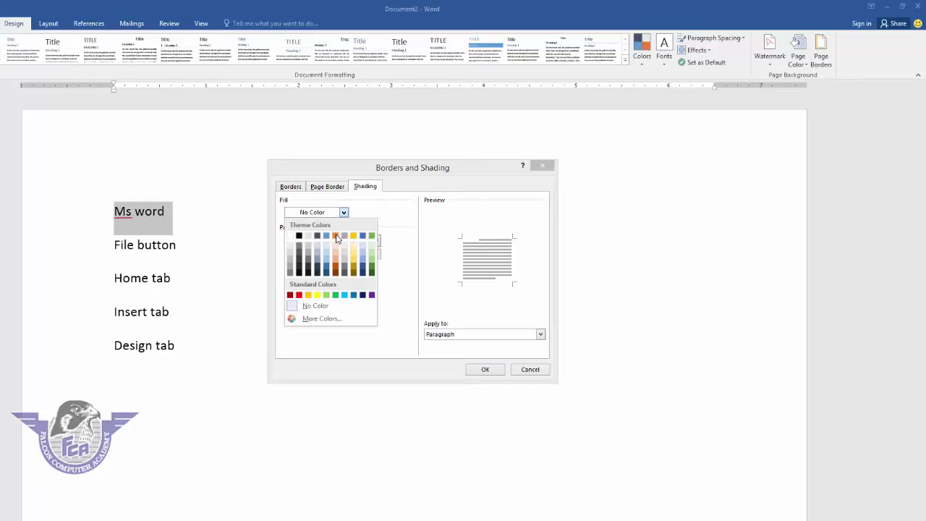
{"action": "left_click", "coordinate": [335, 236]}
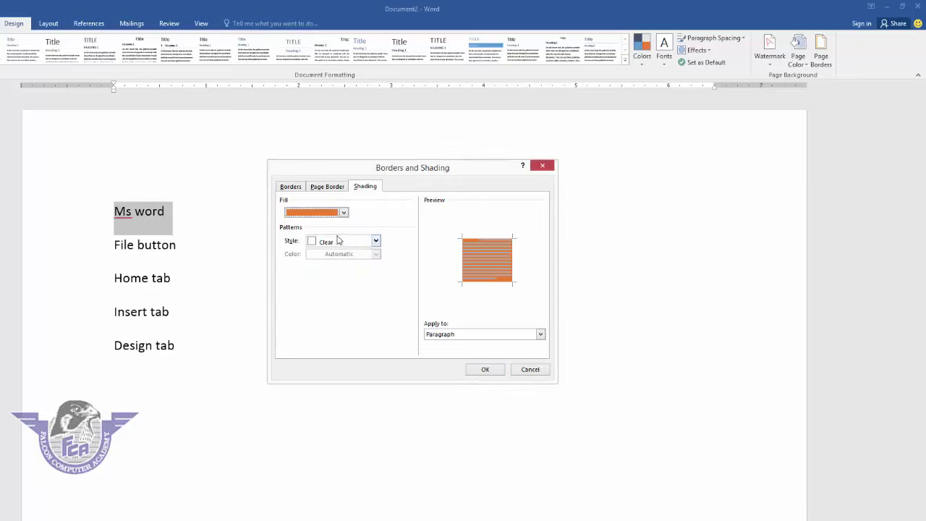
{"action": "left_click", "coordinate": [486, 370]}
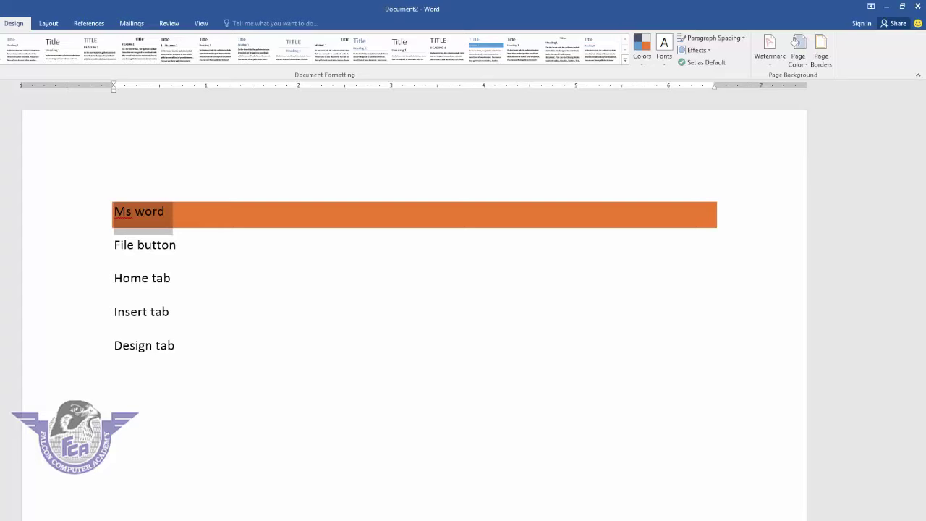
Step: Centre the line at 26 pt, then reset it to the No Spacing style
{"action": "left_click", "coordinate": [6, 23]}
{"action": "left_click", "coordinate": [144, 58]}
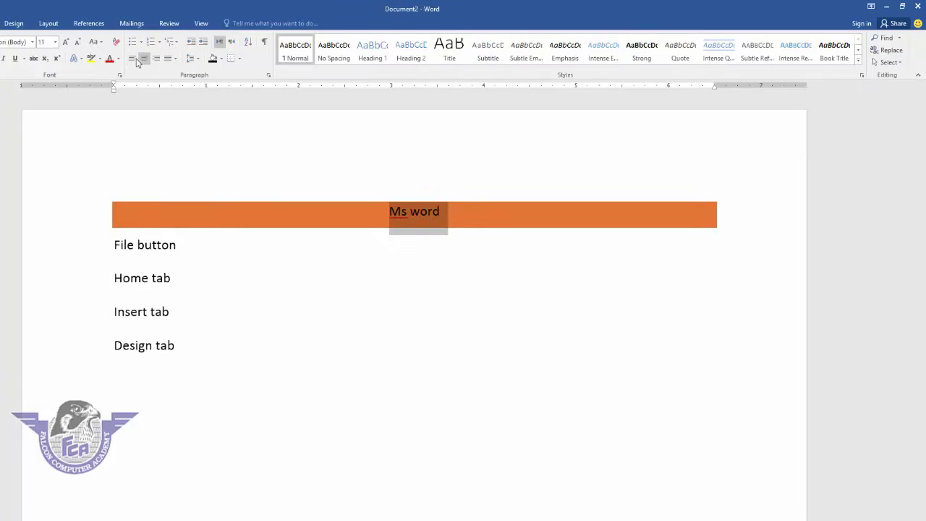
{"action": "left_click", "coordinate": [55, 41]}
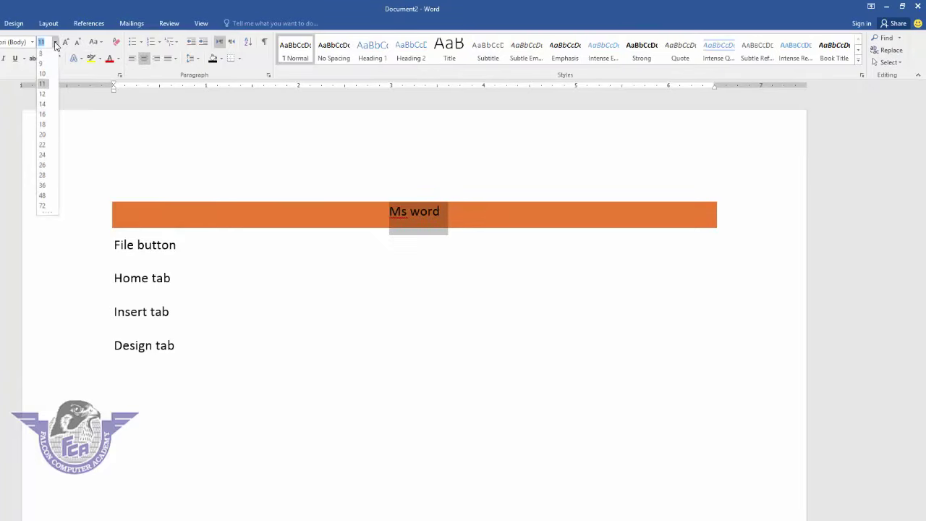
{"action": "left_click", "coordinate": [44, 167]}
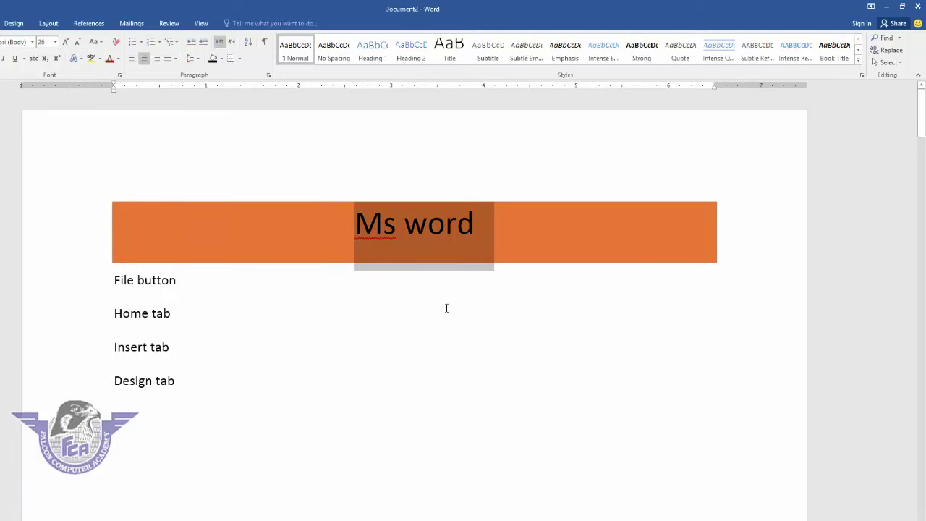
{"action": "left_click", "coordinate": [333, 55]}
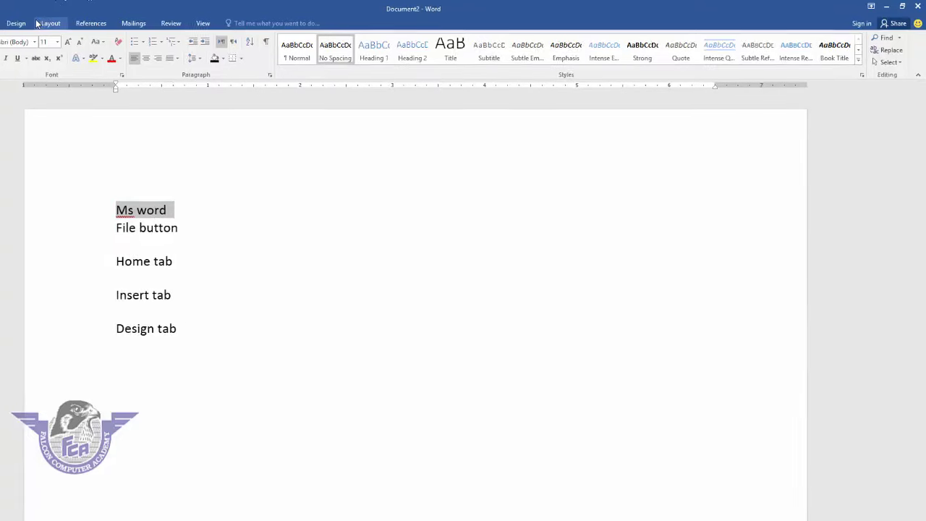
Step: Apply gold paragraph shading to the Ms word line
{"action": "left_click", "coordinate": [14, 23]}
{"action": "left_click", "coordinate": [824, 56]}
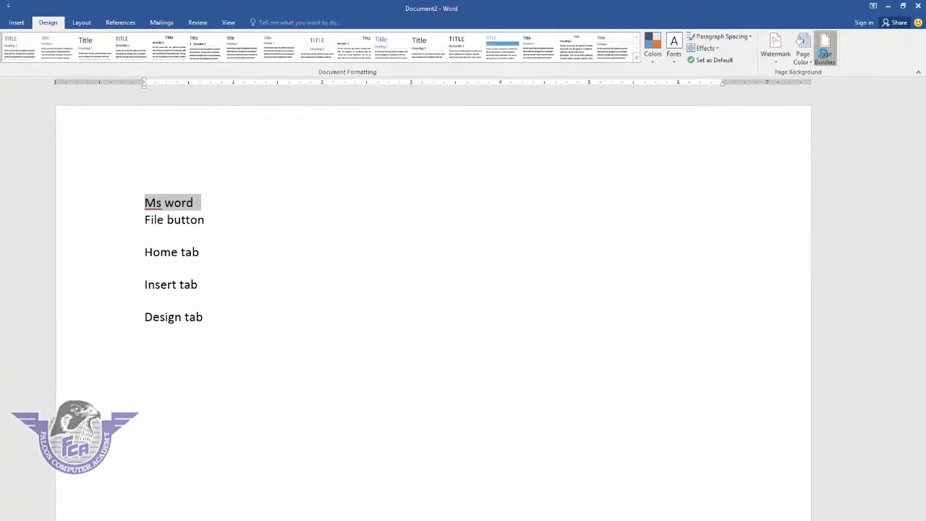
{"action": "left_click", "coordinate": [387, 180]}
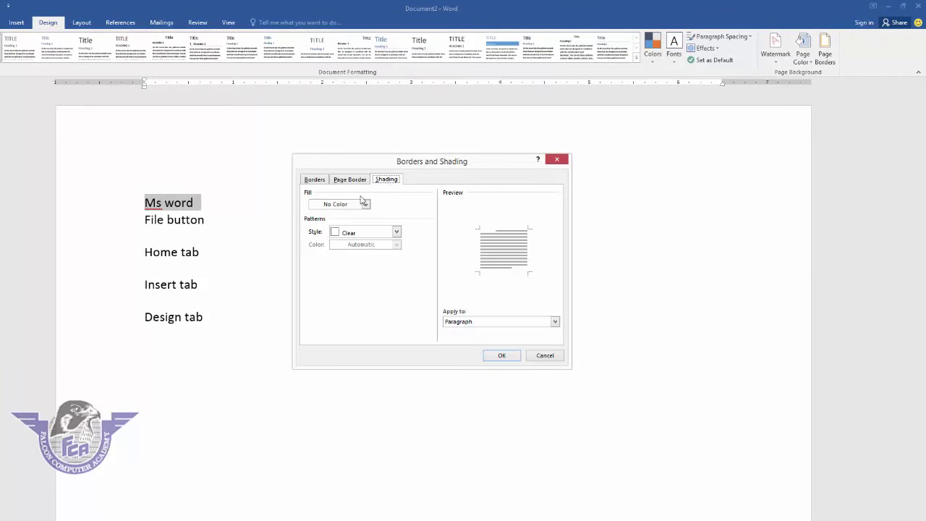
{"action": "left_click", "coordinate": [364, 204]}
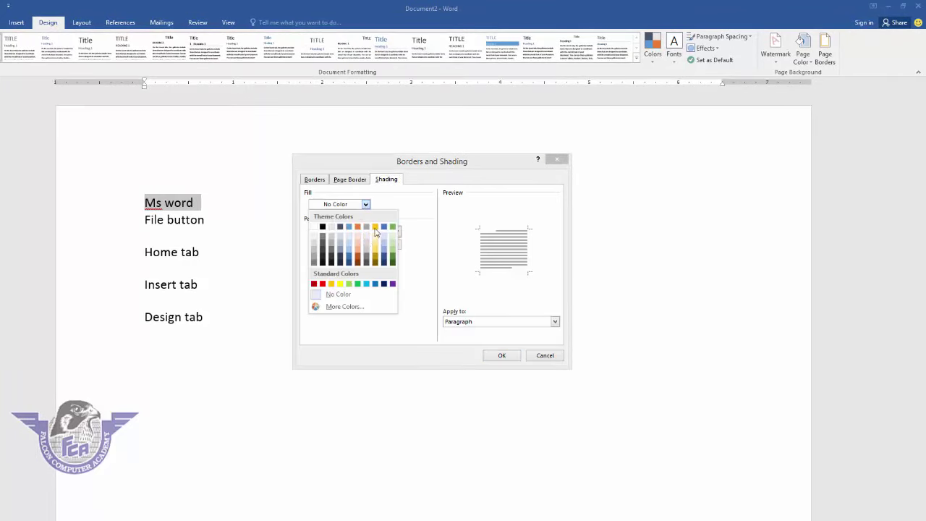
{"action": "key", "text": "Escape"}
{"action": "left_click", "coordinate": [499, 355]}
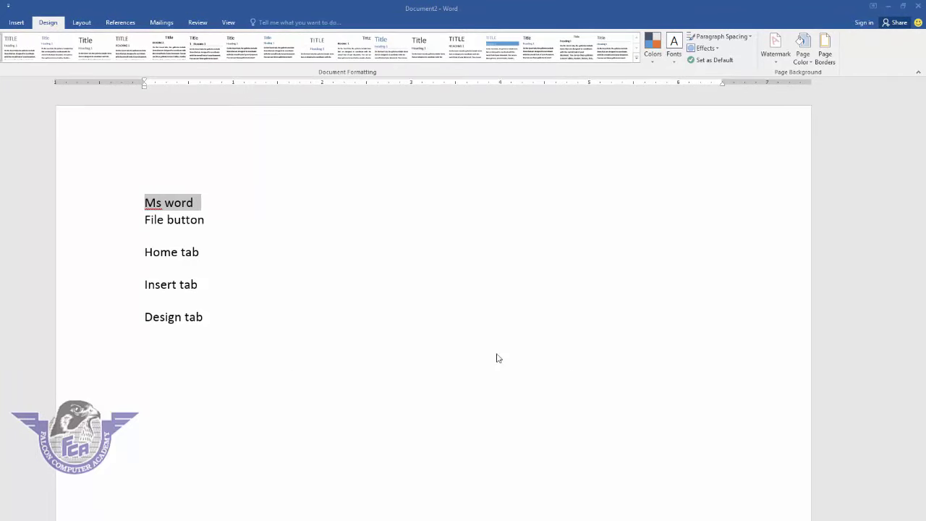
Step: Centre the Ms word text and grow it to 36 pt, then reselect the heading
{"action": "left_click", "coordinate": [4, 22]}
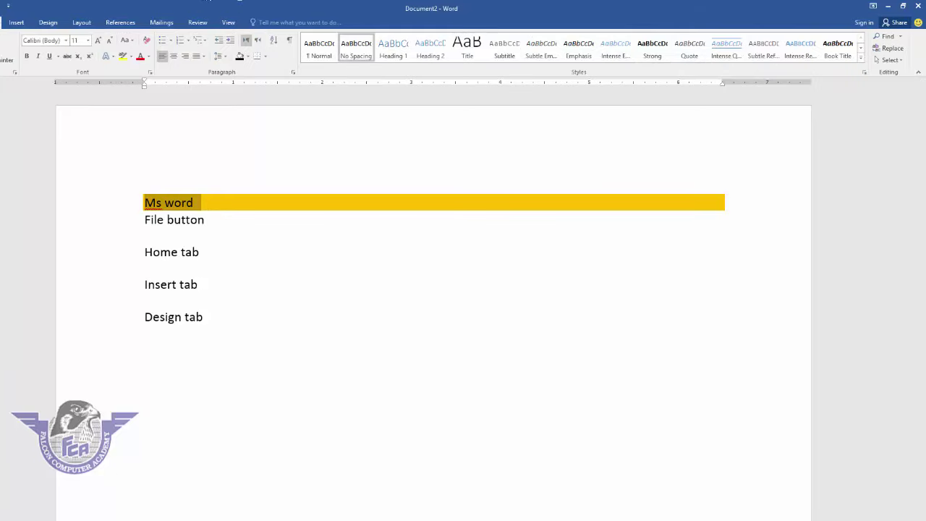
{"action": "left_click", "coordinate": [174, 56]}
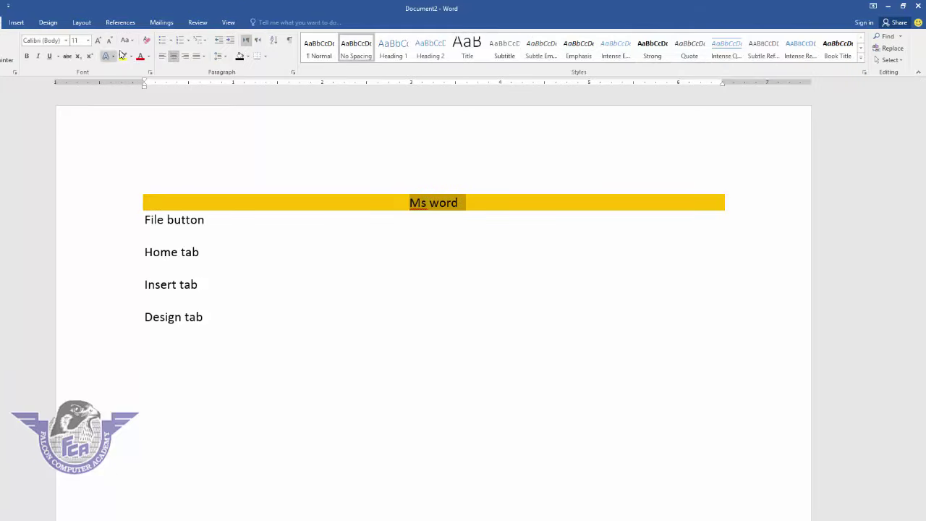
{"action": "left_click", "coordinate": [98, 41]}
{"action": "left_click", "coordinate": [97, 42]}
{"action": "left_click", "coordinate": [98, 42]}
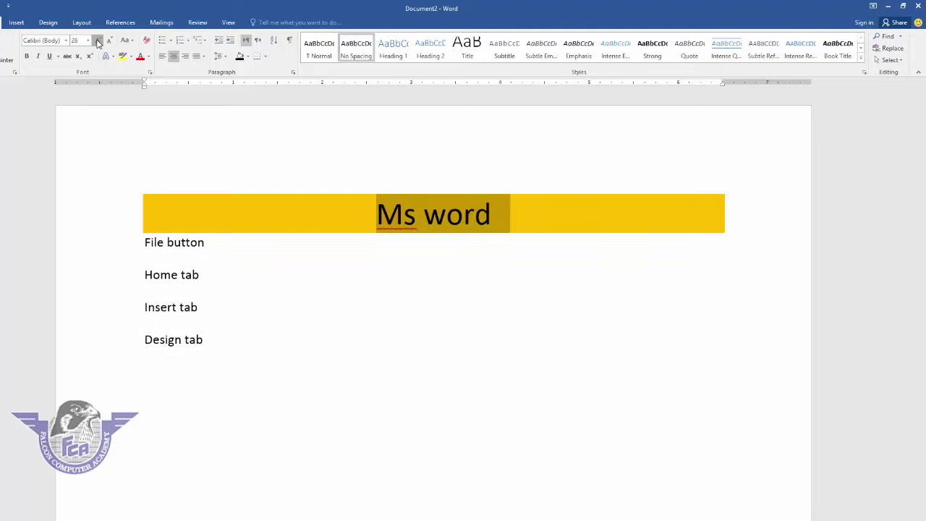
{"action": "left_click", "coordinate": [97, 42]}
{"action": "left_click", "coordinate": [380, 297]}
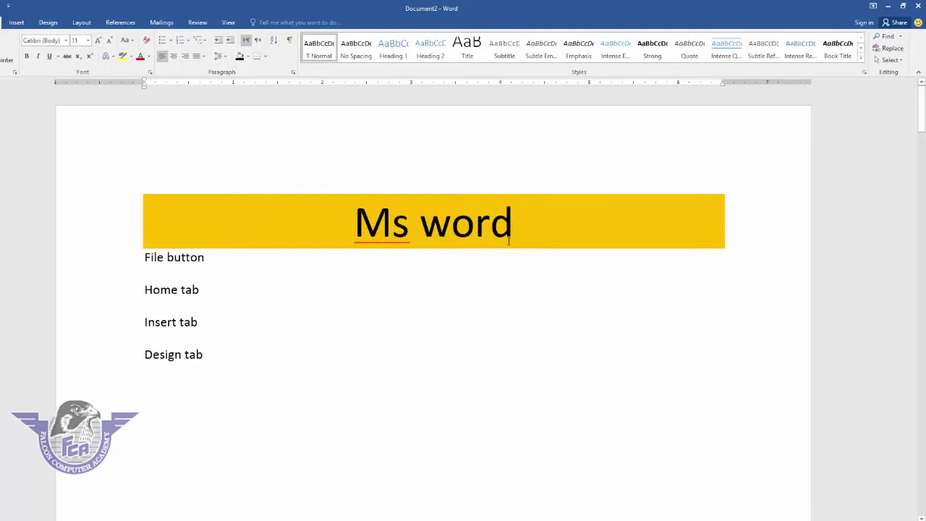
{"action": "left_click_drag", "start_coordinate": [560, 229], "coordinate": [271, 209]}
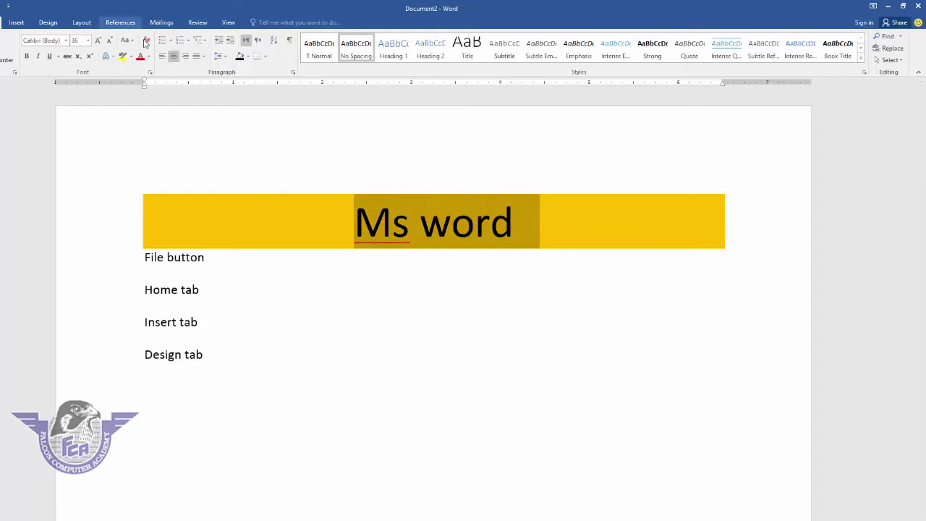
Step: Set the Ms word heading's shading fill to No Color
{"action": "left_click", "coordinate": [47, 23]}
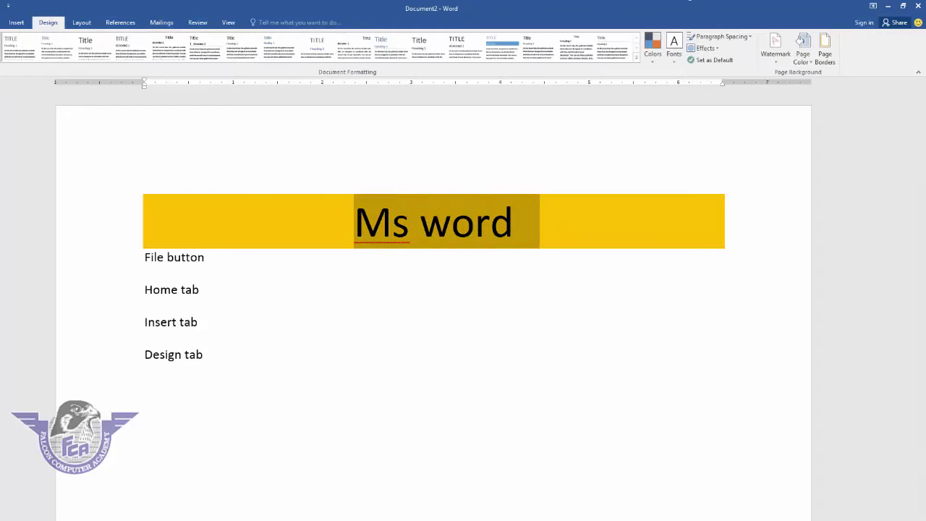
{"action": "left_click", "coordinate": [827, 58]}
{"action": "left_click", "coordinate": [385, 181]}
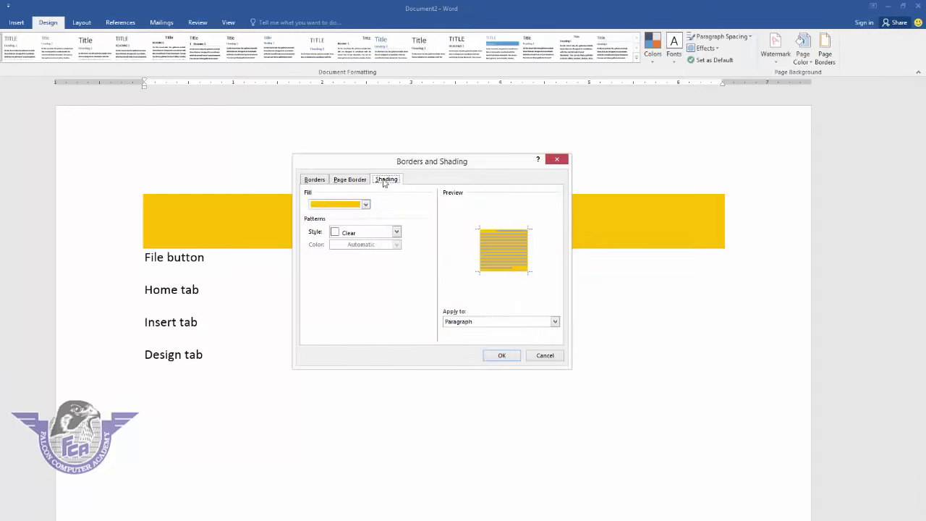
{"action": "left_click", "coordinate": [345, 207]}
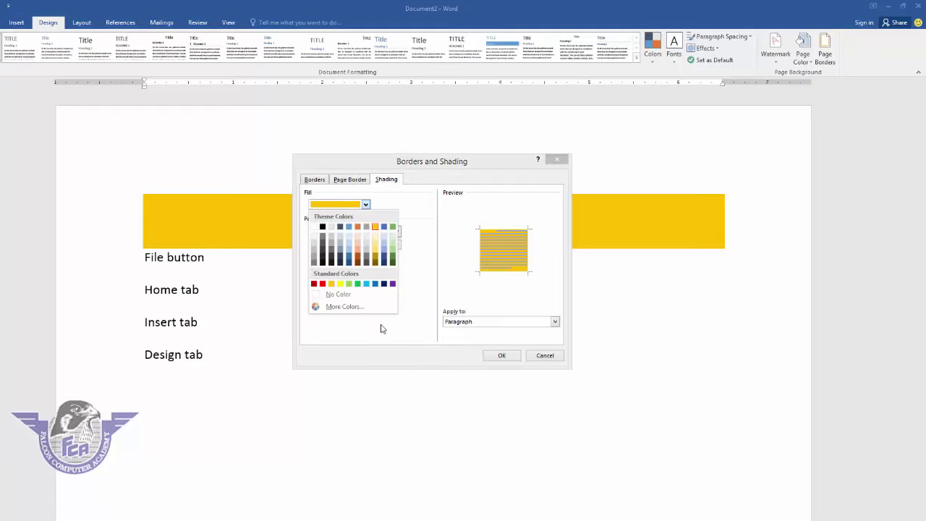
{"action": "left_click", "coordinate": [361, 301]}
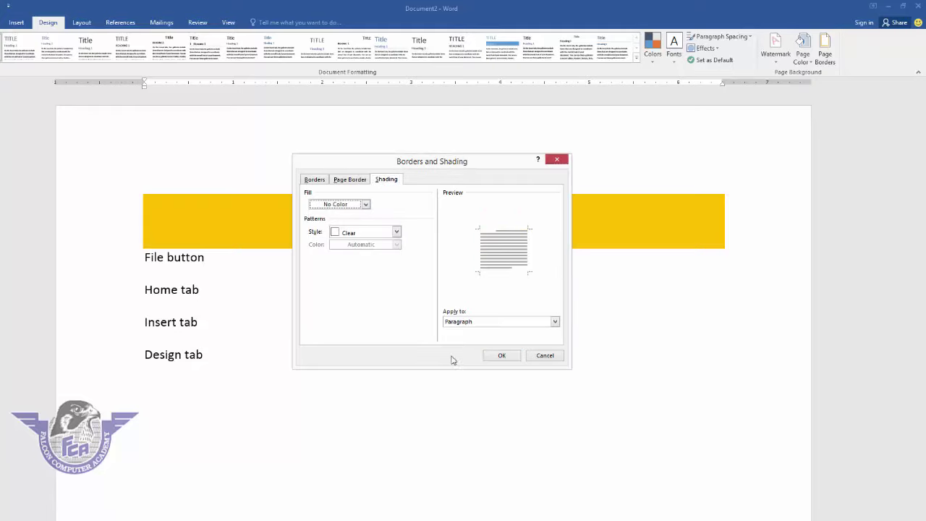
{"action": "left_click", "coordinate": [496, 355]}
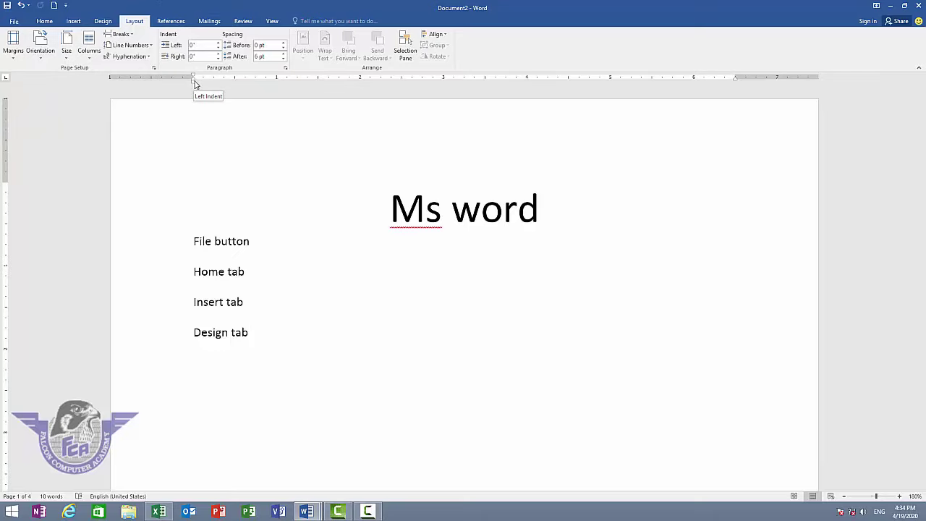
{"action": "left_click_drag", "start_coordinate": [194, 84], "coordinate": [194, 83]}
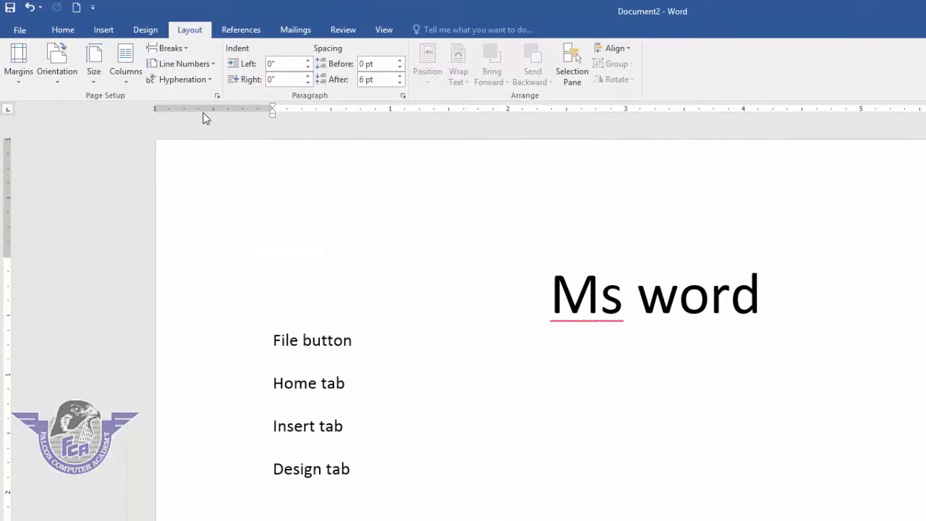
{"action": "left_click", "coordinate": [8, 257]}
{"action": "scroll", "coordinate": [331, 337], "scroll_direction": "down", "scroll_amount": 5}
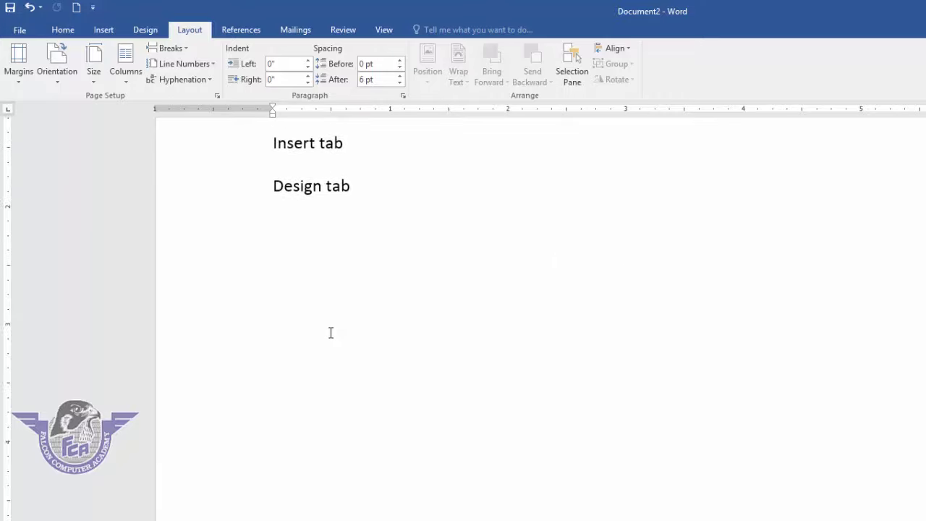
{"action": "scroll", "coordinate": [311, 369], "scroll_direction": "down", "scroll_amount": 3}
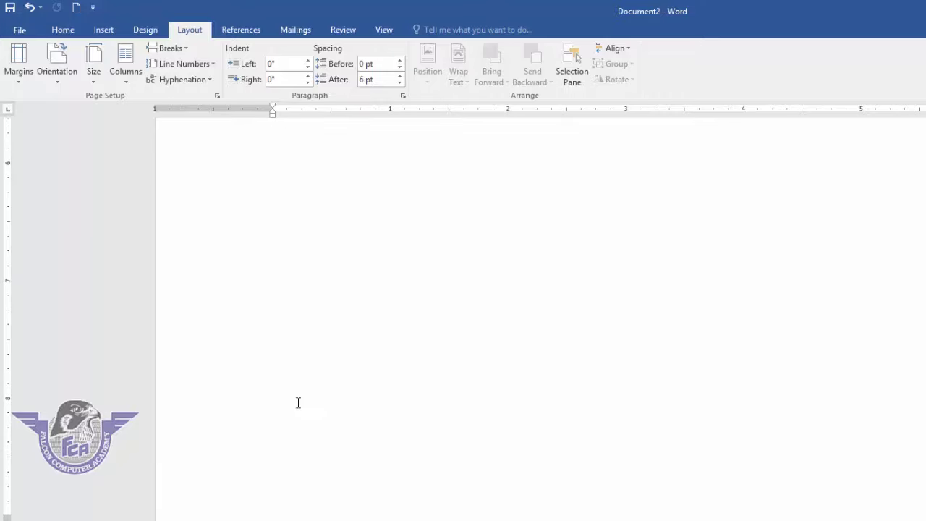
{"action": "left_click", "coordinate": [7, 458]}
{"action": "scroll", "coordinate": [344, 390], "scroll_direction": "up", "scroll_amount": 5}
{"action": "scroll", "coordinate": [344, 389], "scroll_direction": "up", "scroll_amount": 3}
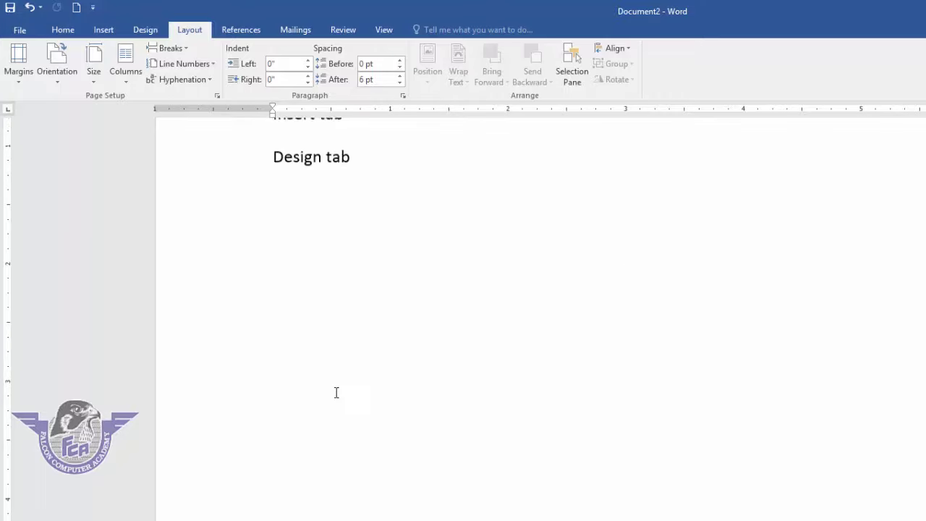
{"action": "scroll", "coordinate": [337, 393], "scroll_direction": "up", "scroll_amount": 4}
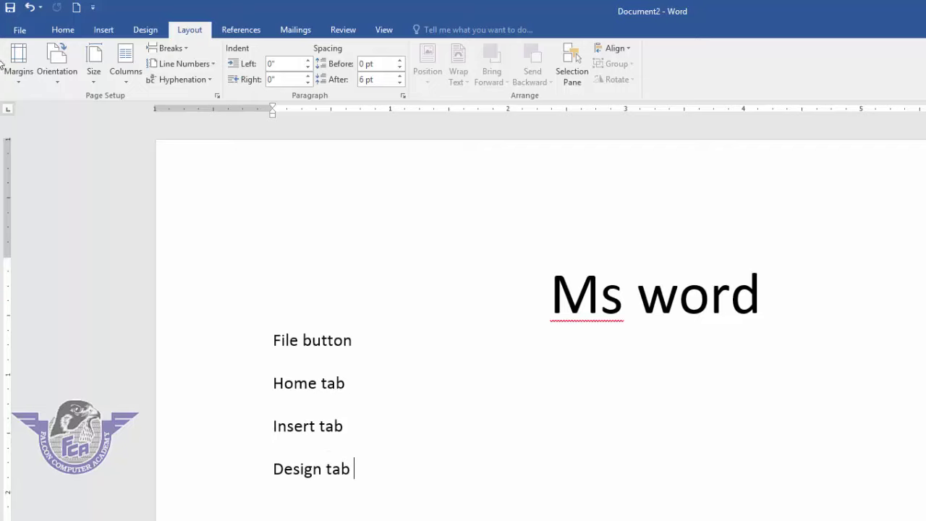
{"action": "left_click", "coordinate": [18, 74]}
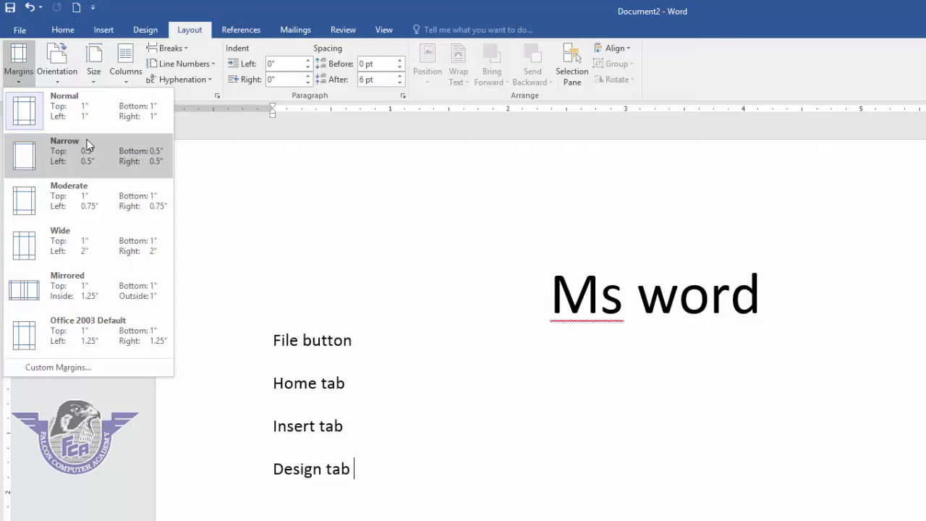
{"action": "left_click", "coordinate": [53, 366]}
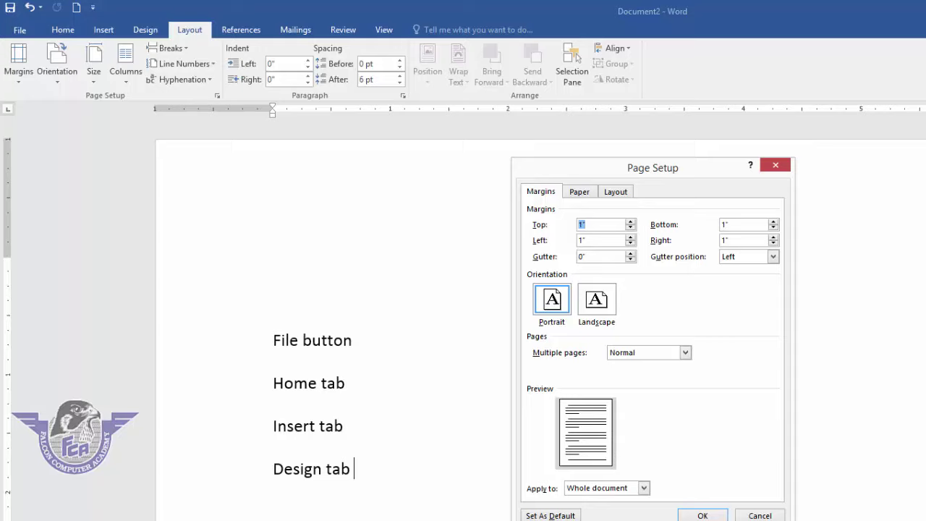
{"action": "type", "text": "4"}
{"action": "left_click", "coordinate": [700, 514]}
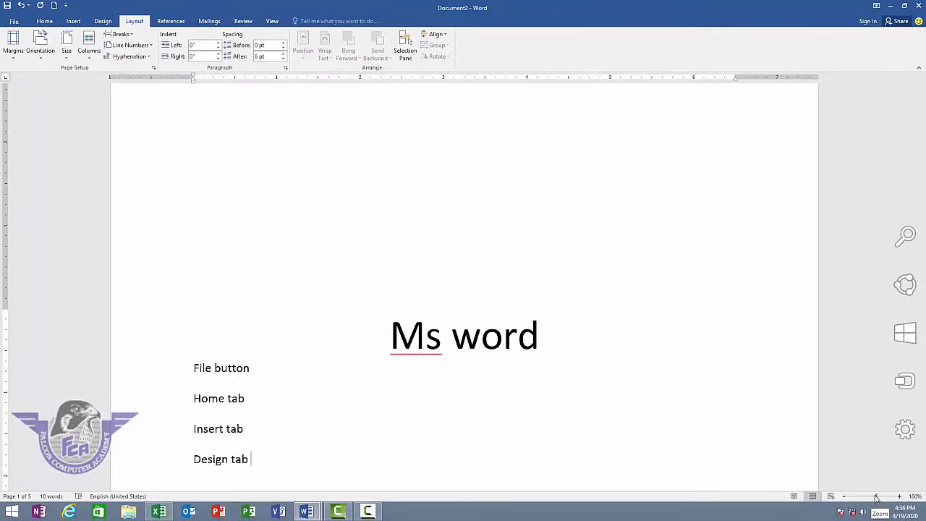
{"action": "left_click_drag", "start_coordinate": [877, 496], "coordinate": [862, 499]}
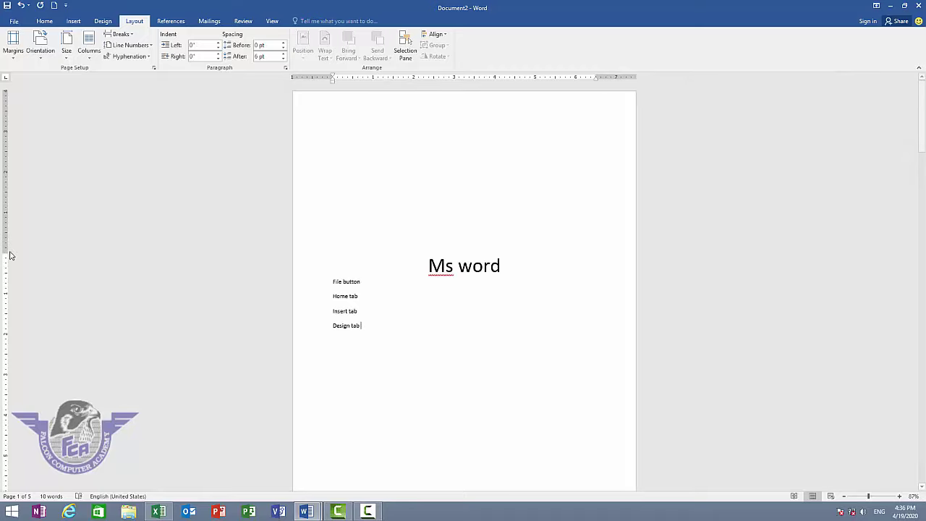
{"action": "left_click_drag", "start_coordinate": [6, 253], "coordinate": [5, 202]}
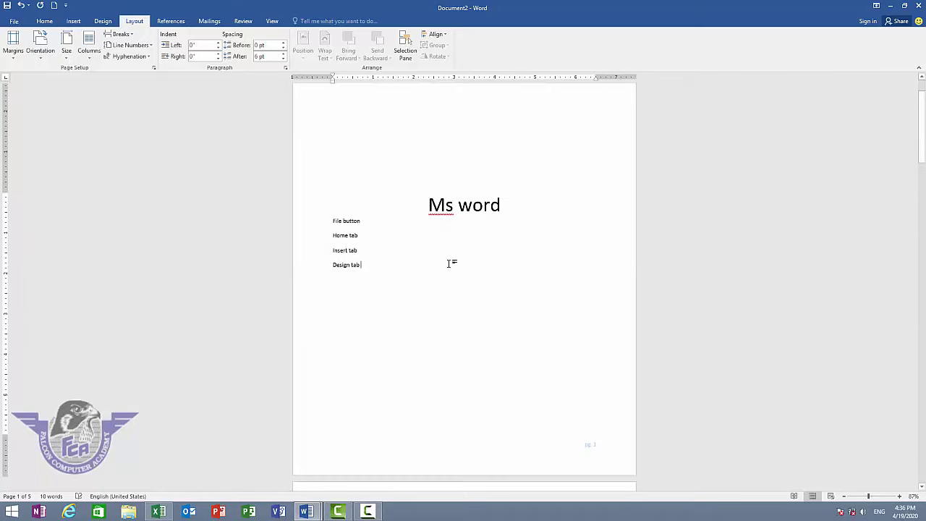
{"action": "key", "text": "ctrl+z"}
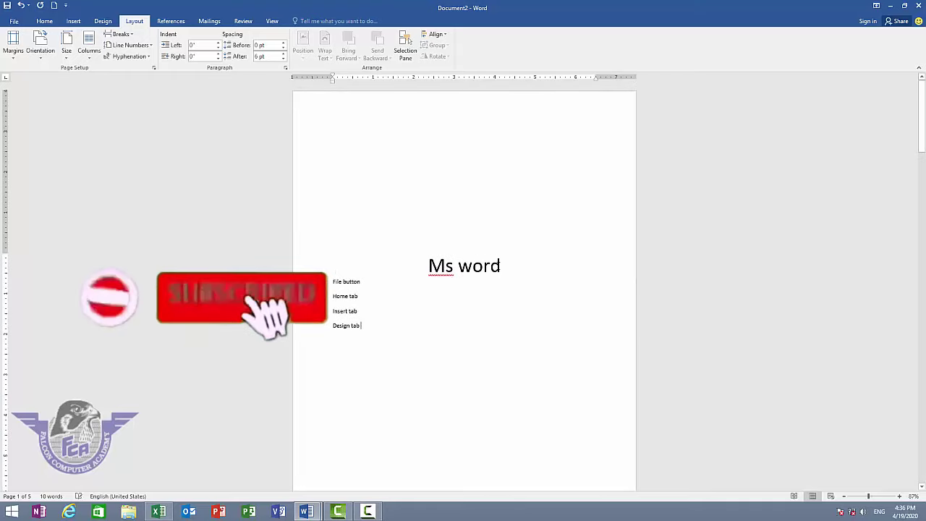
{"action": "left_click", "coordinate": [13, 45]}
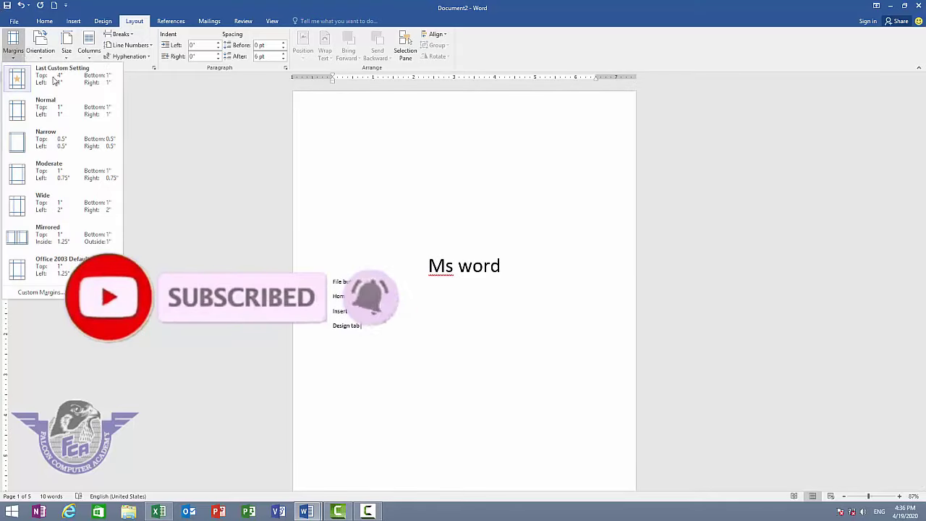
{"action": "left_click", "coordinate": [65, 108]}
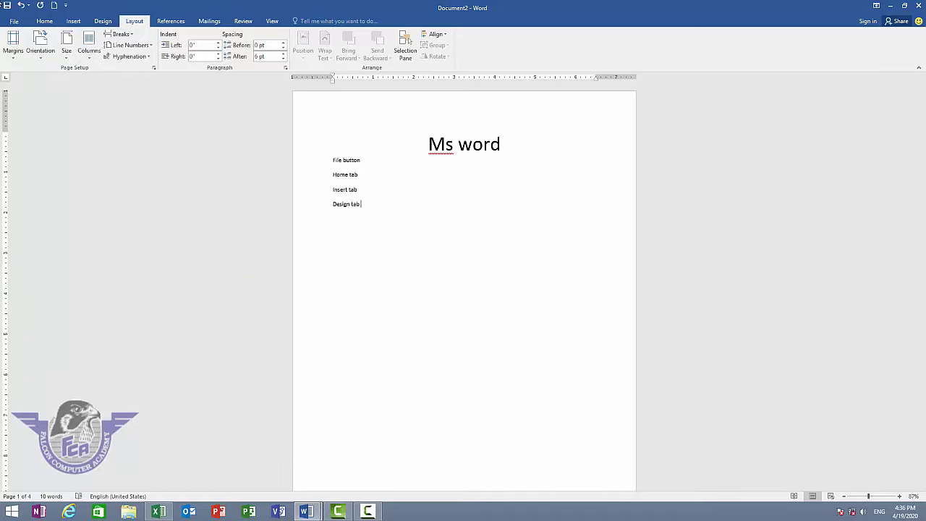
{"action": "left_click", "coordinate": [43, 57]}
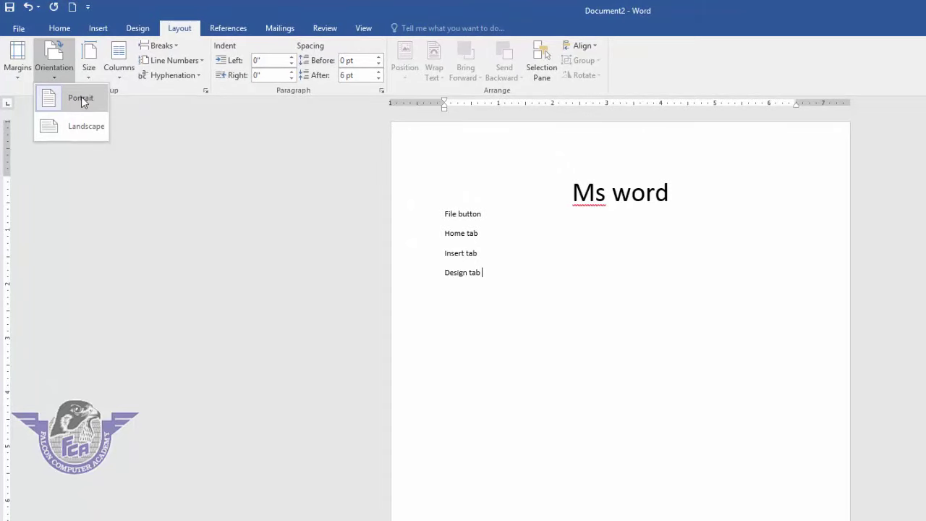
{"action": "left_click", "coordinate": [81, 98]}
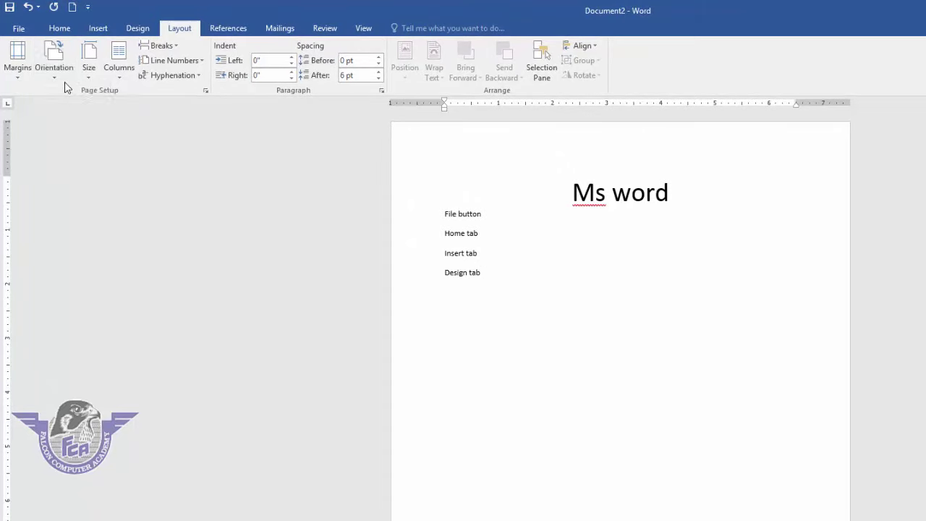
{"action": "left_click", "coordinate": [55, 68]}
{"action": "left_click", "coordinate": [79, 131]}
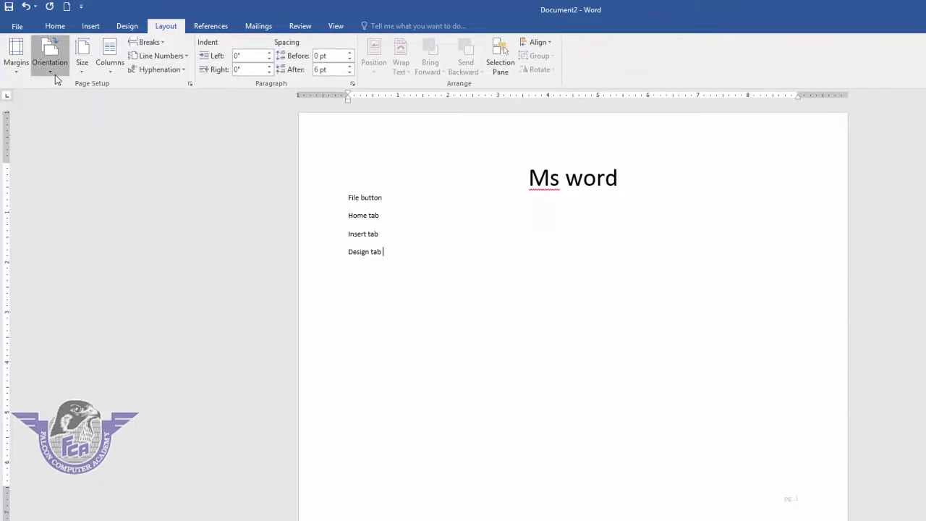
{"action": "left_click", "coordinate": [55, 75]}
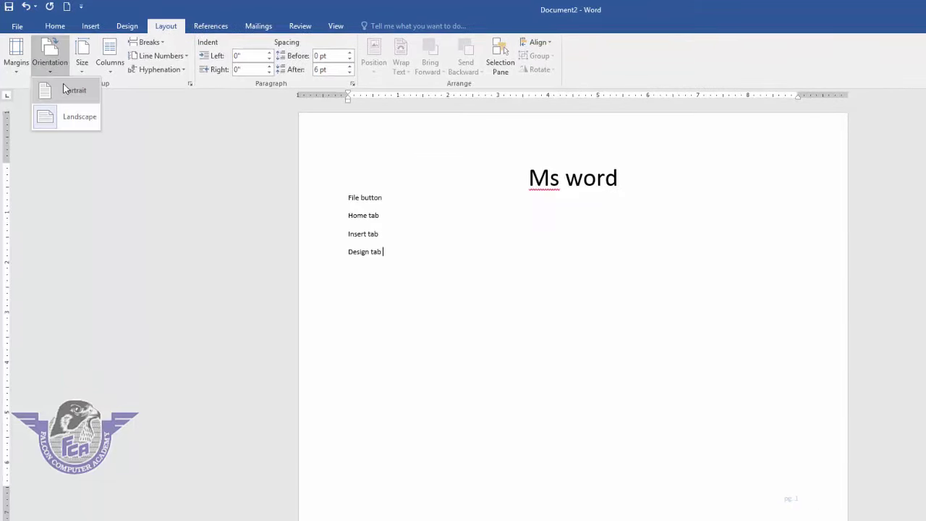
{"action": "left_click", "coordinate": [65, 89]}
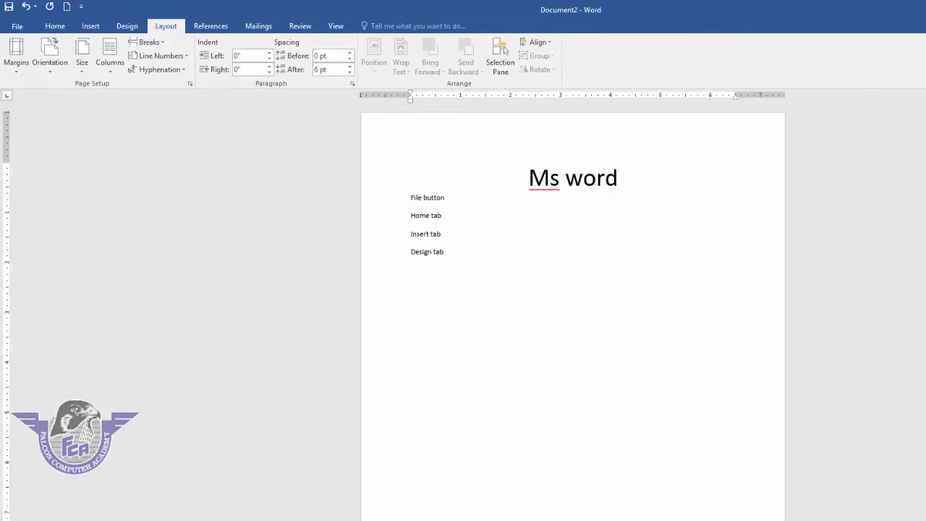
Step: Set the paper size to A4, then reopen the paper size list
{"action": "left_click", "coordinate": [82, 70]}
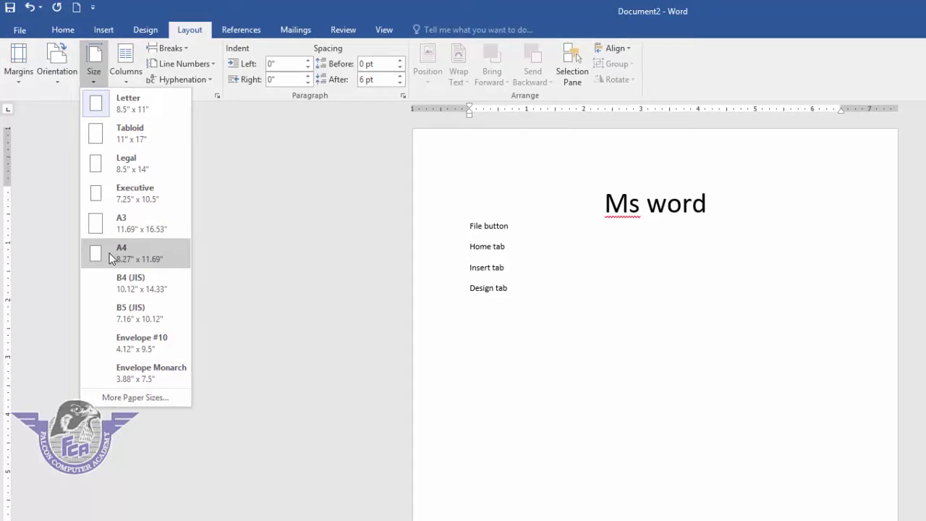
{"action": "left_click", "coordinate": [110, 259]}
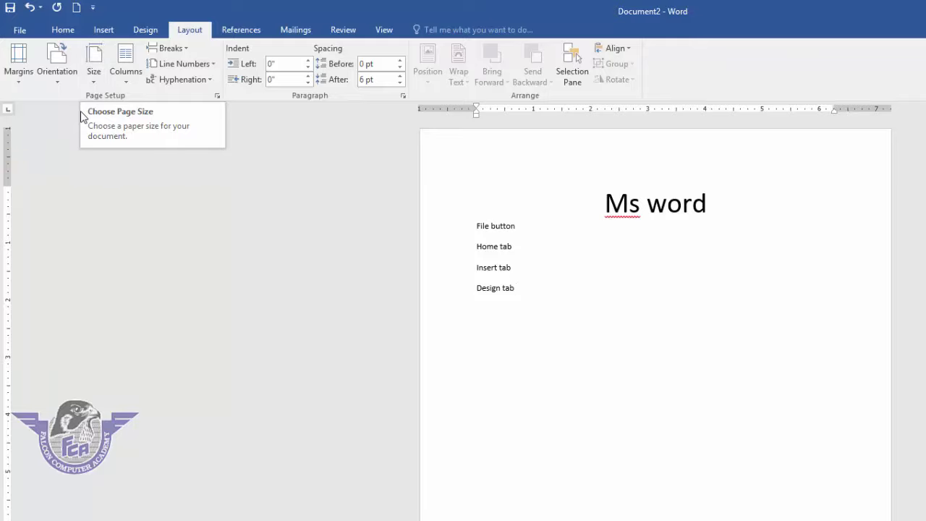
{"action": "left_click", "coordinate": [92, 83]}
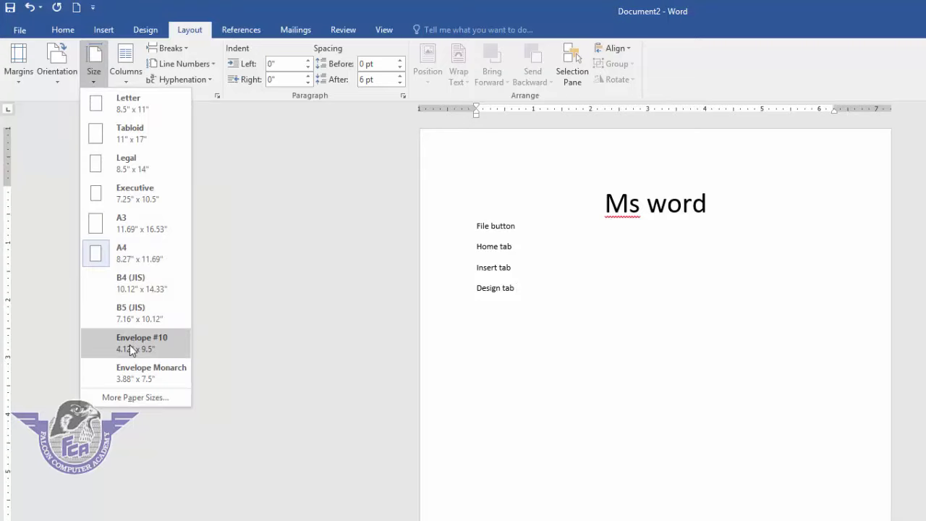
Step: Set a custom paper size of 7 inches wide by 5 inches high
{"action": "left_click", "coordinate": [135, 398]}
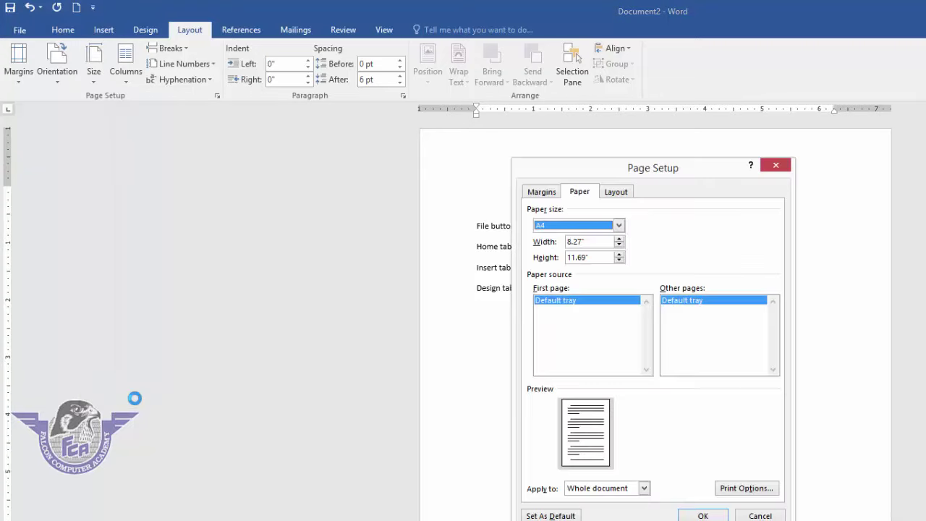
{"action": "left_click", "coordinate": [577, 194]}
{"action": "left_click_drag", "start_coordinate": [588, 241], "coordinate": [557, 242]}
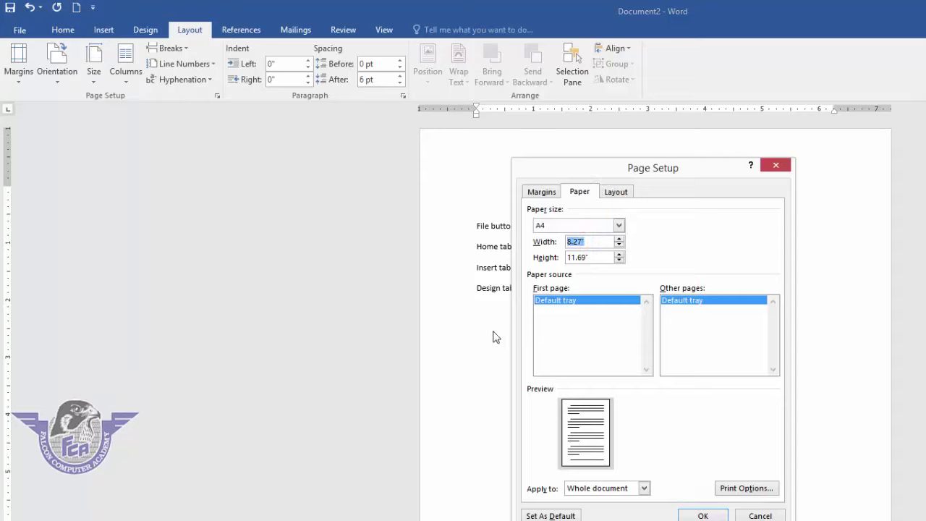
{"action": "type", "text": "7"}
{"action": "key", "text": "Tab"}
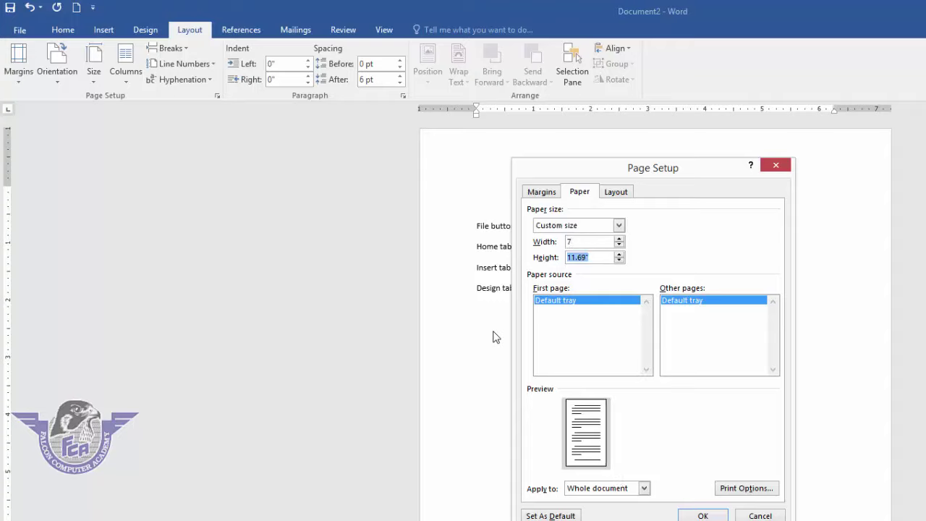
{"action": "type", "text": "5"}
Step: Set top, bottom, left and right margins to 0.5 inch and apply
{"action": "left_click", "coordinate": [543, 194]}
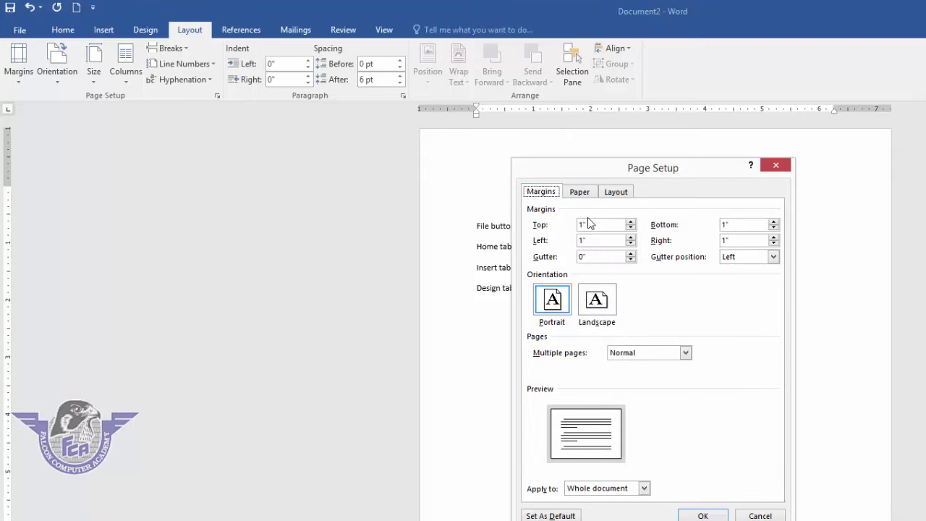
{"action": "left_click", "coordinate": [555, 227]}
{"action": "type", "text": ".5"}
{"action": "key", "text": "Tab"}
{"action": "type", "text": ".5"}
{"action": "key", "text": "Tab"}
{"action": "type", "text": ".5"}
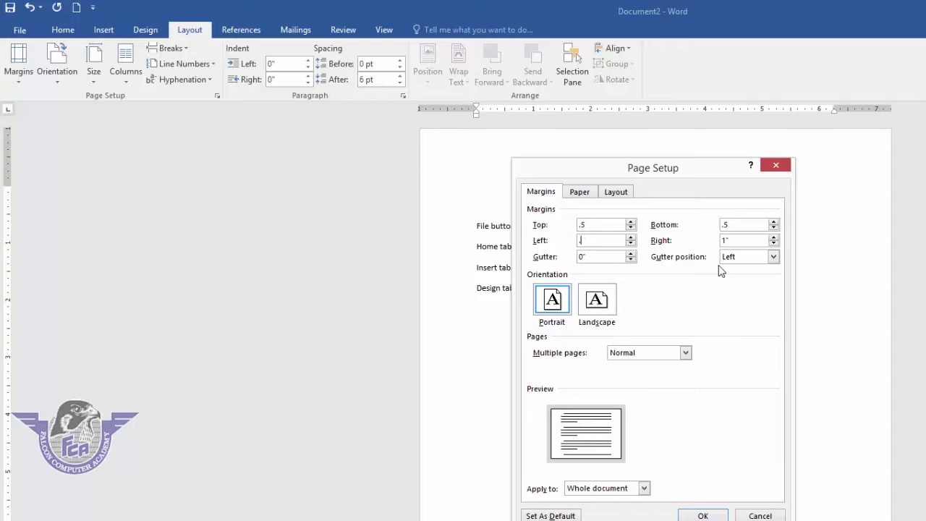
{"action": "key", "text": "Tab"}
{"action": "type", "text": ".5"}
{"action": "left_click", "coordinate": [703, 515]}
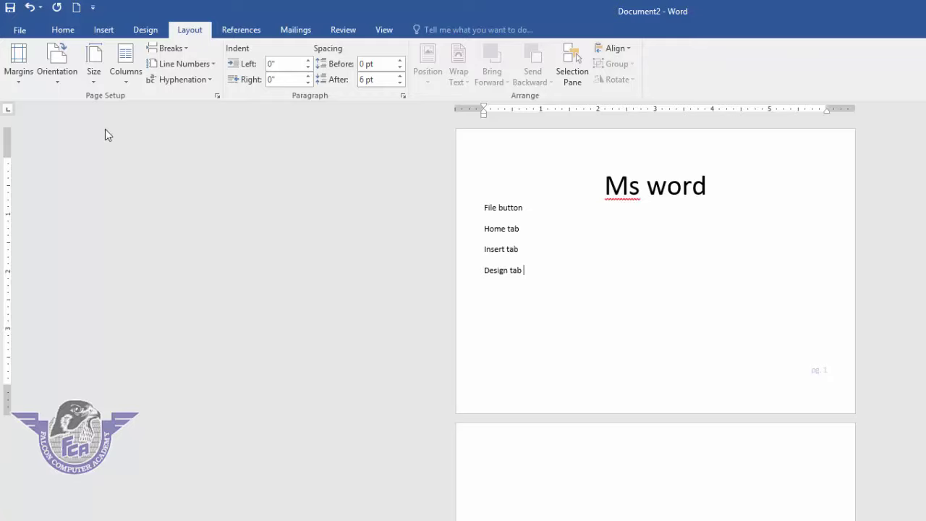
Step: Create a new blank document from the File menu
{"action": "left_click", "coordinate": [126, 87]}
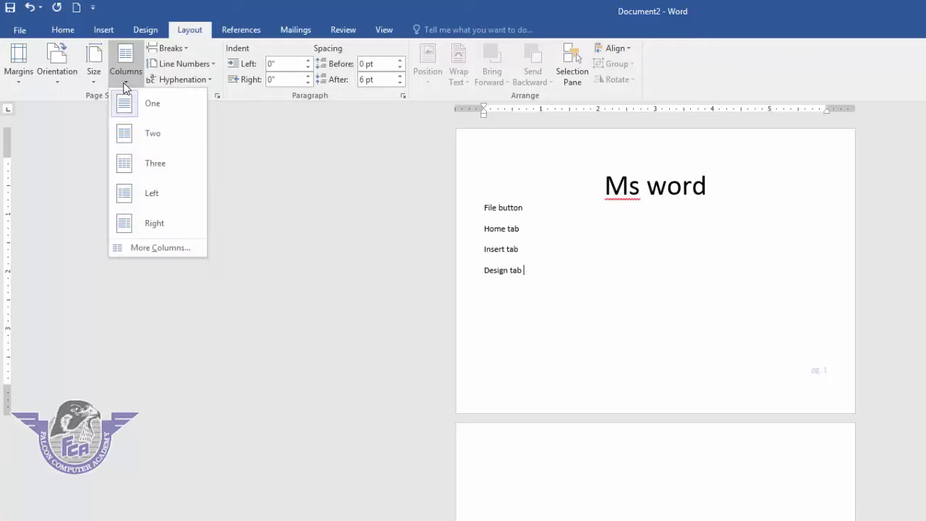
{"action": "left_click", "coordinate": [393, 249]}
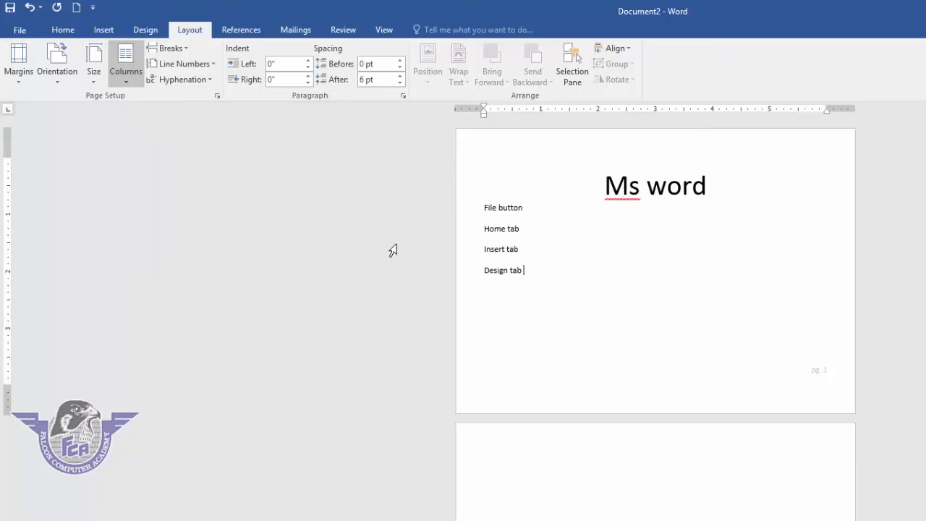
{"action": "left_click", "coordinate": [20, 30]}
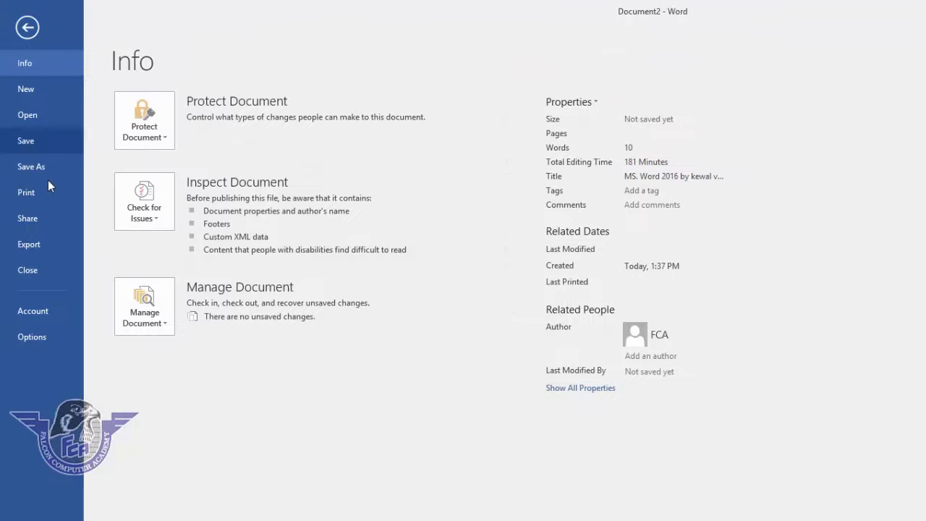
{"action": "left_click", "coordinate": [38, 89]}
{"action": "left_click", "coordinate": [170, 185]}
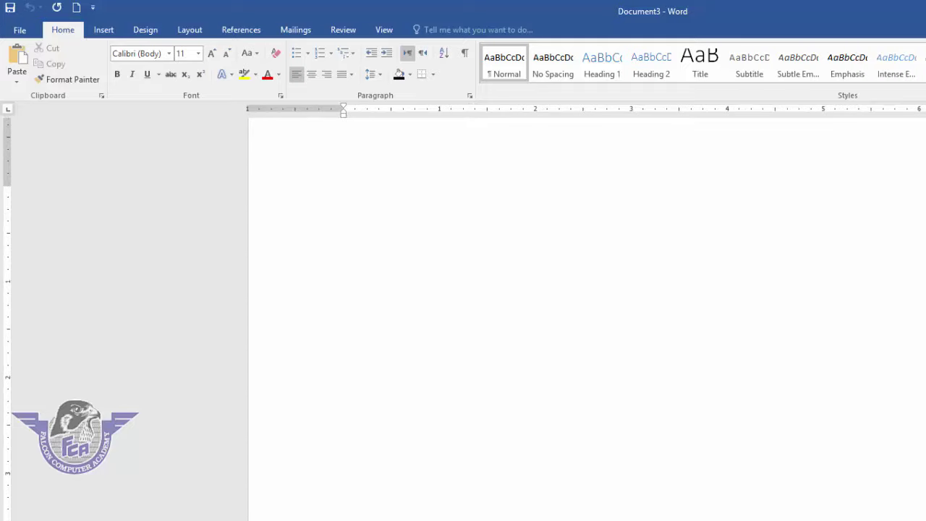
{"action": "scroll", "coordinate": [731, 507], "scroll_direction": "up", "scroll_amount": 1}
{"action": "scroll", "coordinate": [687, 486], "scroll_direction": "up", "scroll_amount": 1}
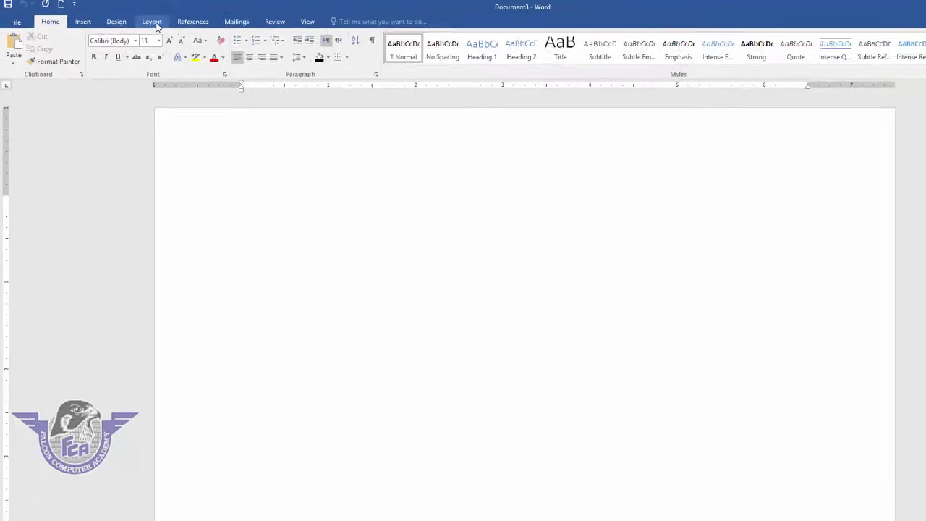
Step: Lay the new page out in three columns from Layout > Columns
{"action": "left_click", "coordinate": [153, 23]}
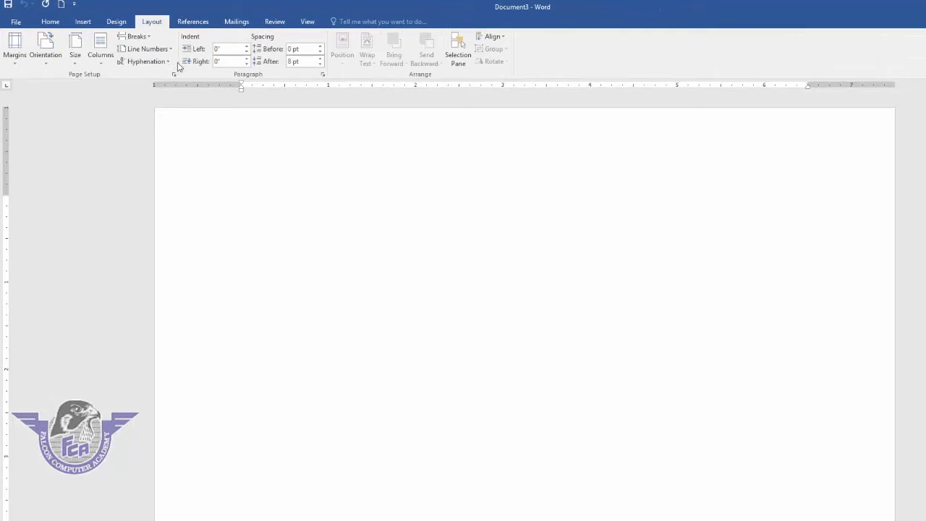
{"action": "left_click", "coordinate": [108, 59]}
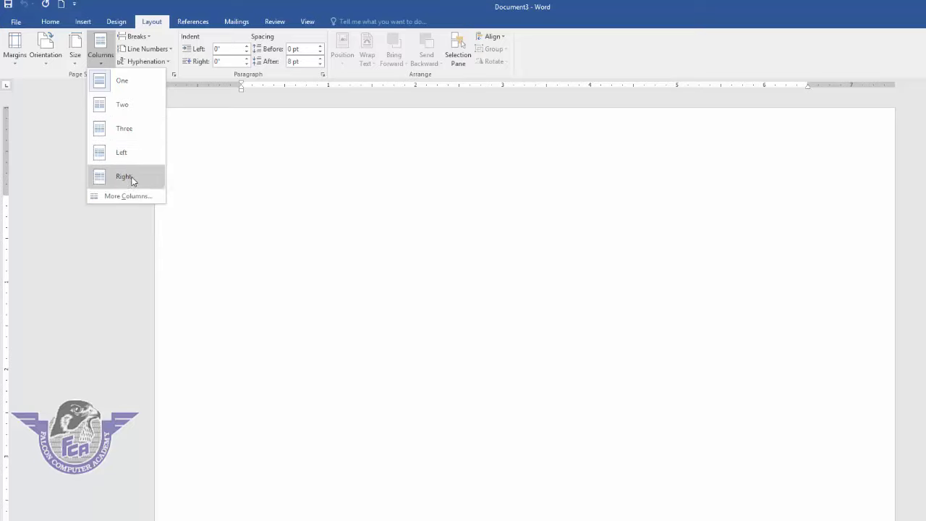
{"action": "left_click", "coordinate": [112, 132]}
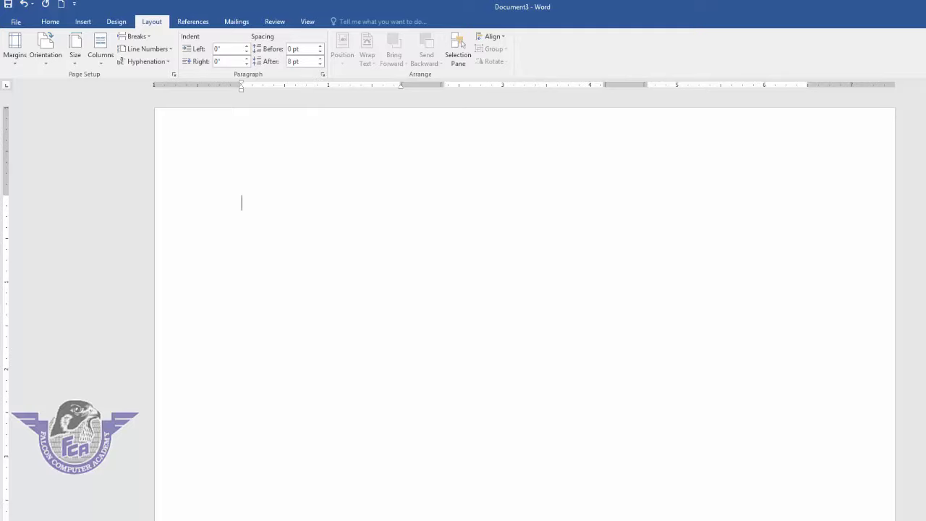
Step: Type 'Falcon computer academy' on three lines and generate sample paragraphs with =rand()
{"action": "type", "text": "Falcon computer acfa"}
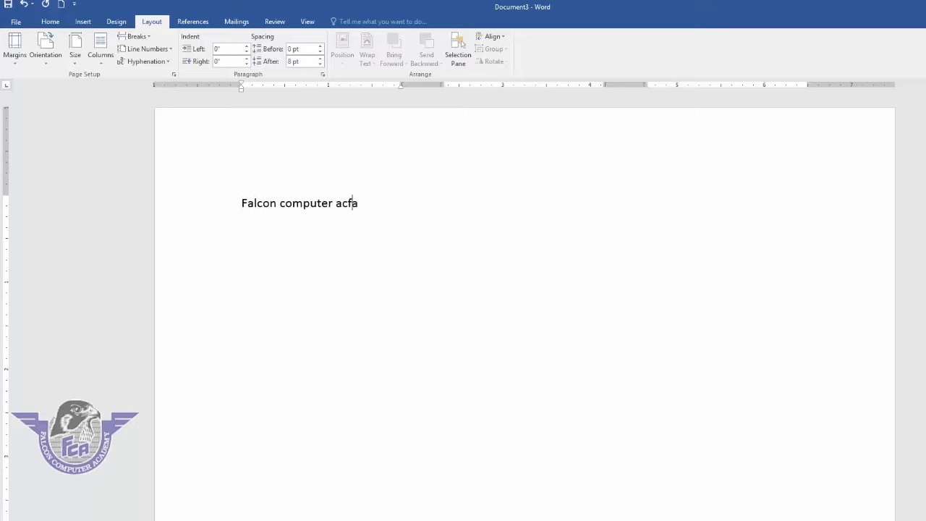
{"action": "key", "text": "BackSpace"}
{"action": "key", "text": "BackSpace"}
{"action": "type", "text": "ademy"}
{"action": "key", "text": "Return"}
{"action": "type", "text": "Falcon computer academy"}
{"action": "key", "text": "Return"}
{"action": "type", "text": "Falcon computer academy "}
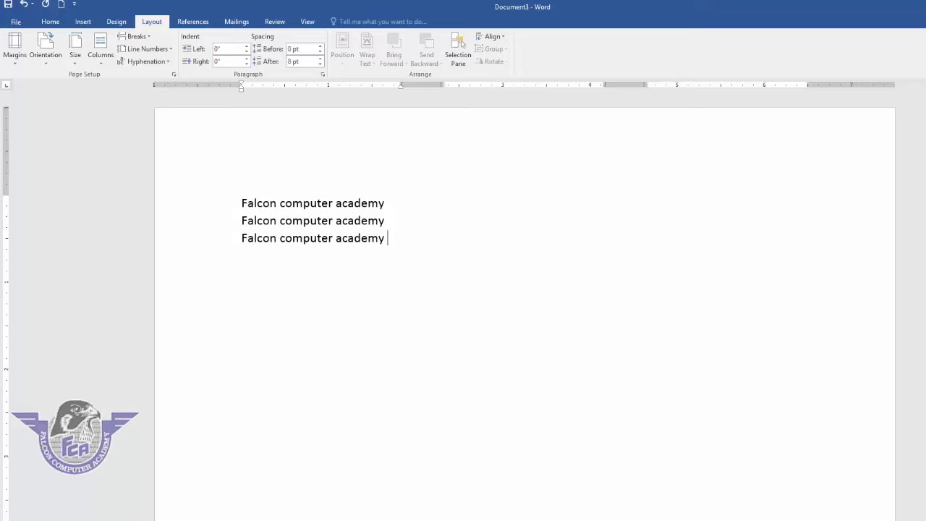
{"action": "type", "text": "="}
{"action": "type", "text": "=rand"}
{"action": "type", "text": "()"}
{"action": "key", "text": "Return"}
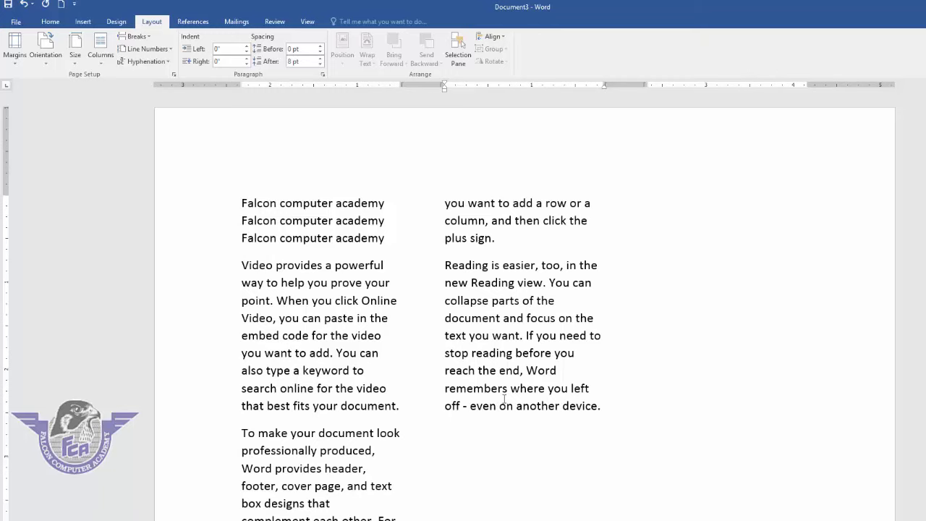
Step: Reflow the text into two columns, then back into three
{"action": "scroll", "coordinate": [297, 341], "scroll_direction": "down", "scroll_amount": 3}
{"action": "scroll", "coordinate": [296, 341], "scroll_direction": "down", "scroll_amount": 5}
{"action": "scroll", "coordinate": [296, 340], "scroll_direction": "down", "scroll_amount": 4}
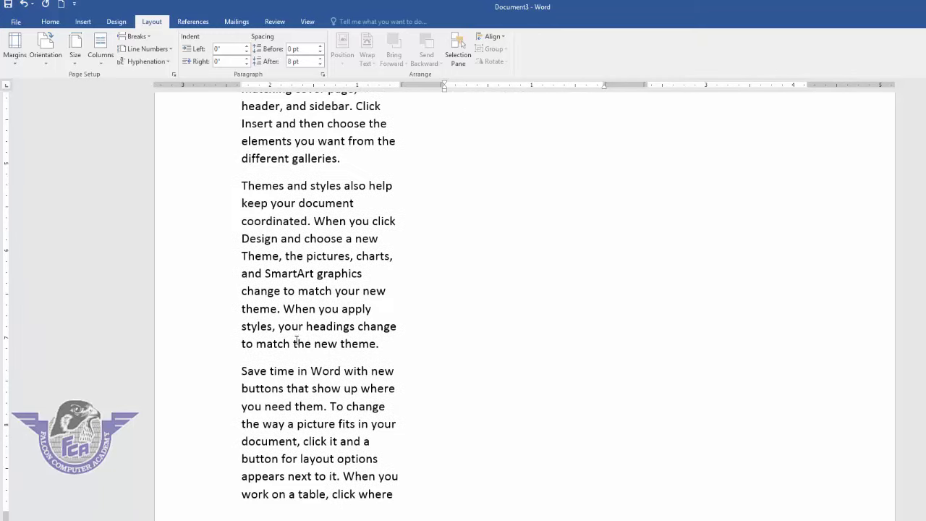
{"action": "scroll", "coordinate": [303, 340], "scroll_direction": "up", "scroll_amount": 5}
{"action": "scroll", "coordinate": [311, 339], "scroll_direction": "up", "scroll_amount": 6}
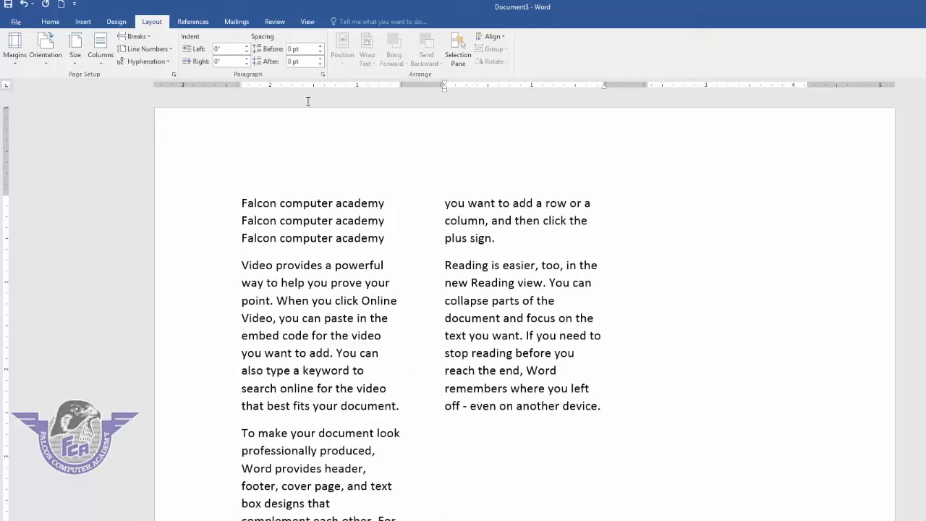
{"action": "left_click", "coordinate": [102, 67]}
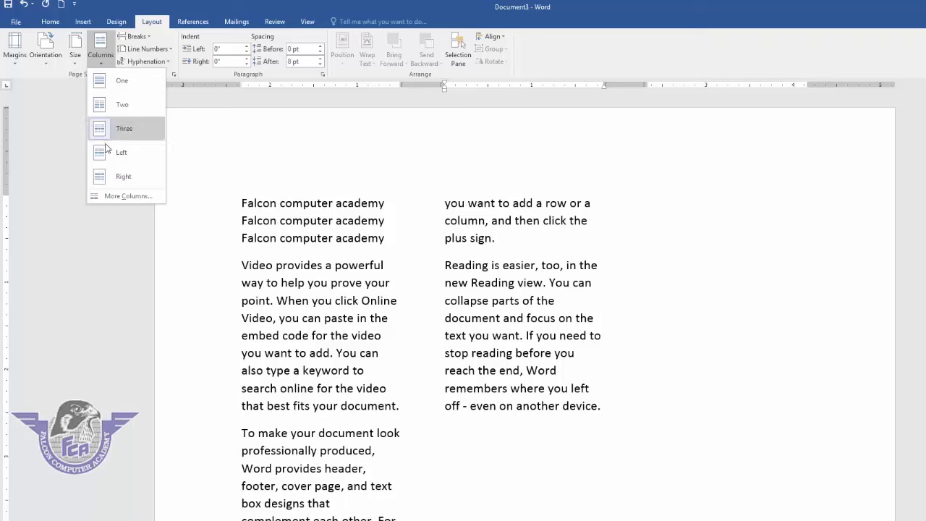
{"action": "left_click", "coordinate": [122, 80]}
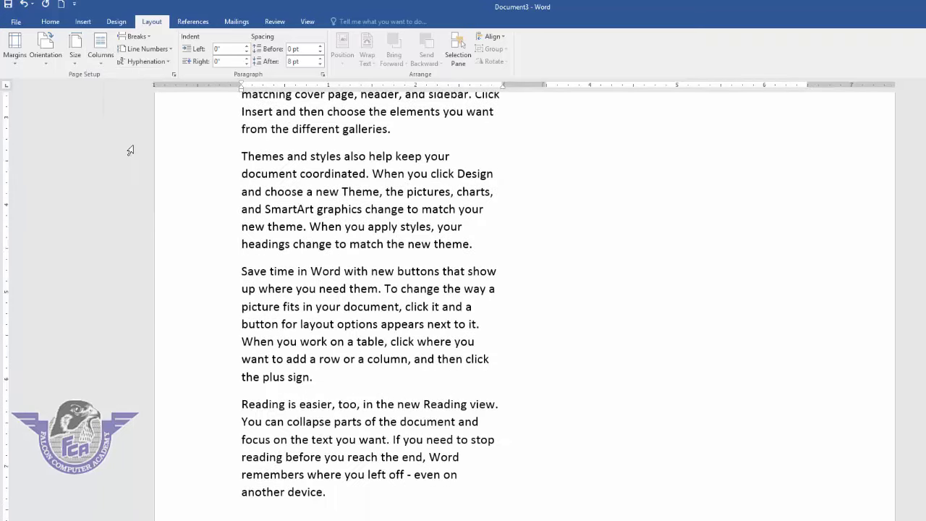
{"action": "left_click", "coordinate": [105, 60]}
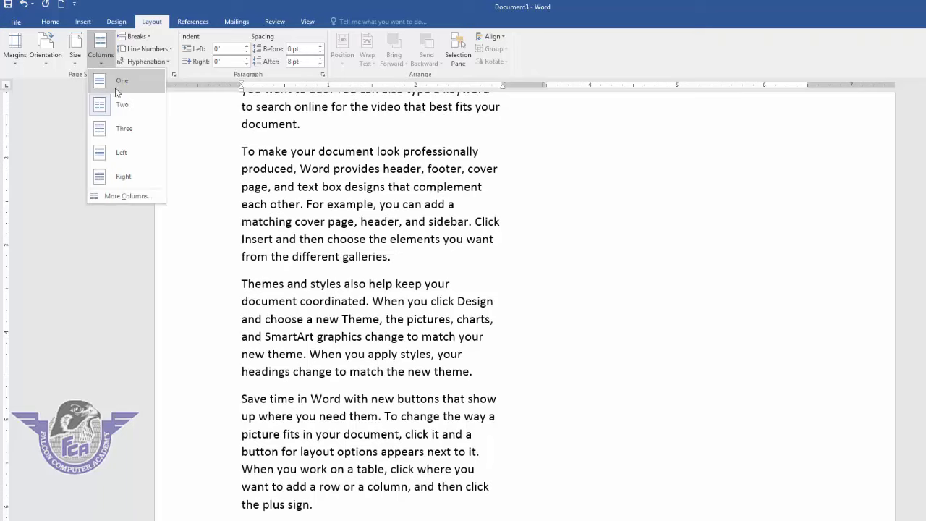
{"action": "left_click", "coordinate": [116, 126]}
Step: Try the Left and Right column presets, then restore three equal columns
{"action": "left_click", "coordinate": [101, 47]}
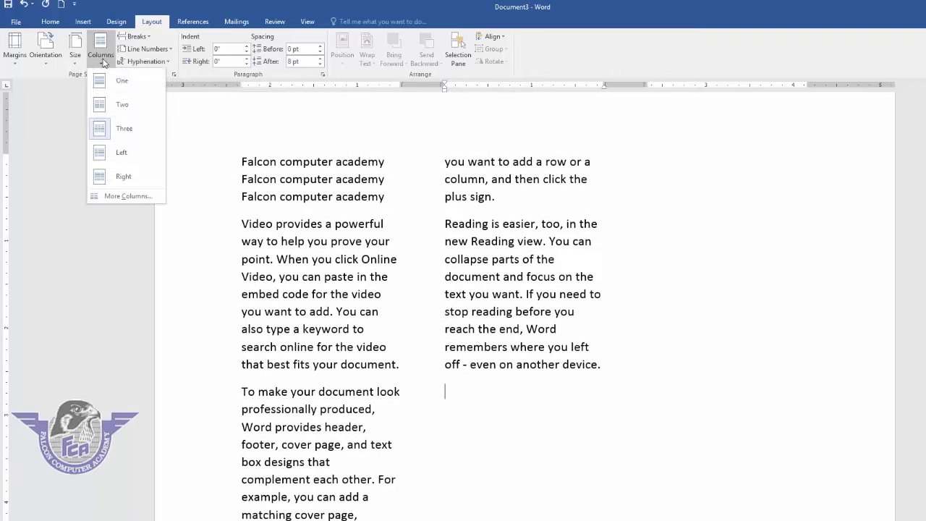
{"action": "left_click", "coordinate": [112, 152]}
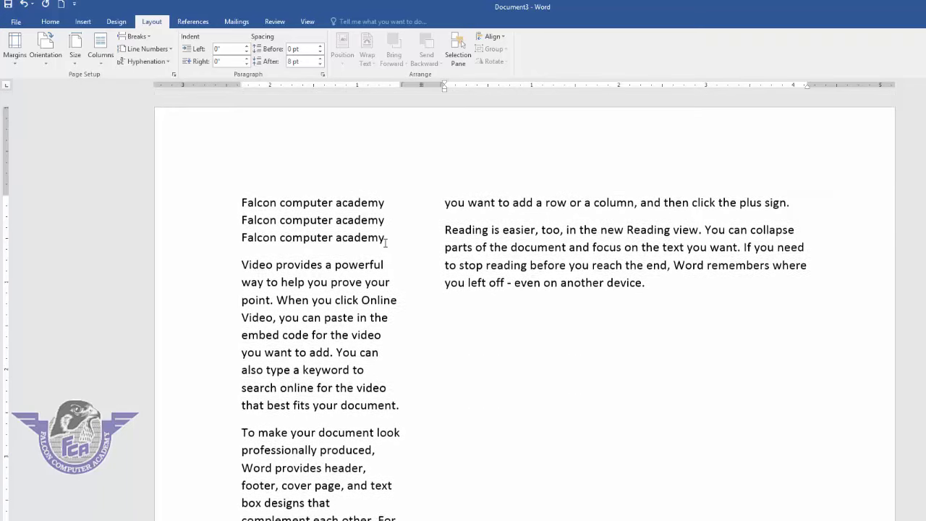
{"action": "scroll", "coordinate": [388, 244], "scroll_direction": "up", "scroll_amount": 1}
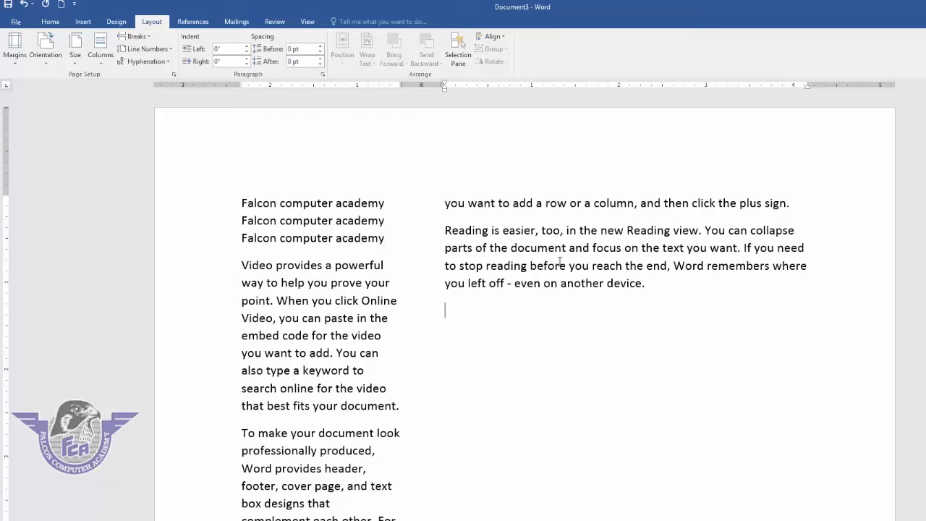
{"action": "left_click", "coordinate": [99, 50]}
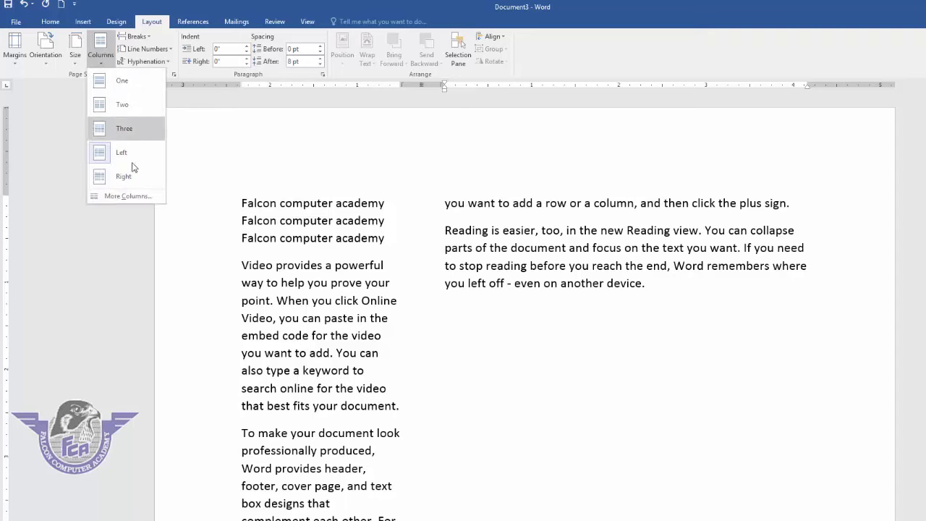
{"action": "left_click", "coordinate": [123, 181]}
{"action": "scroll", "coordinate": [134, 206], "scroll_direction": "up", "scroll_amount": 3}
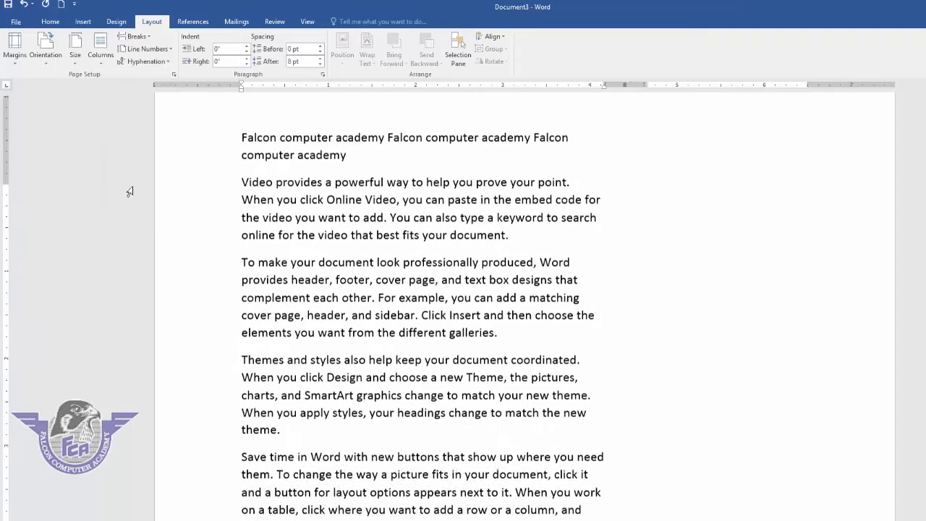
{"action": "left_click", "coordinate": [102, 50]}
{"action": "left_click", "coordinate": [118, 138]}
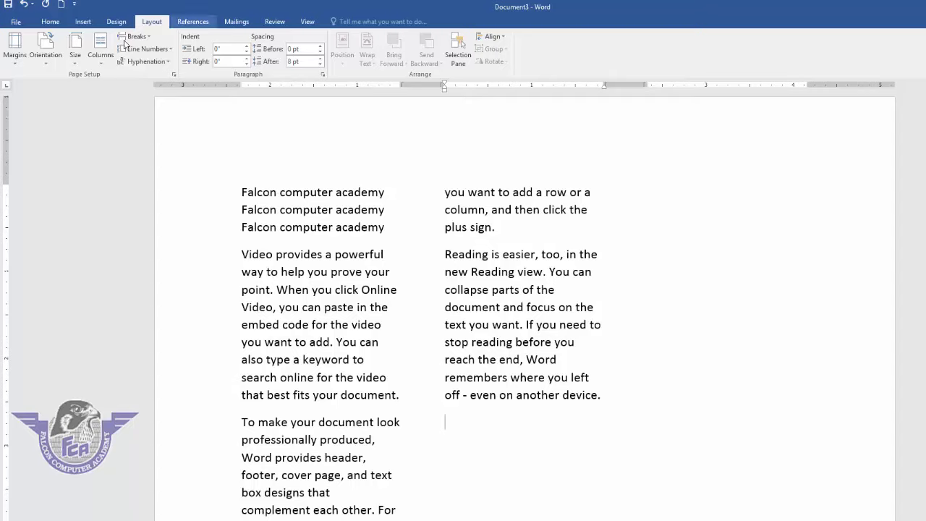
{"action": "left_click", "coordinate": [103, 59]}
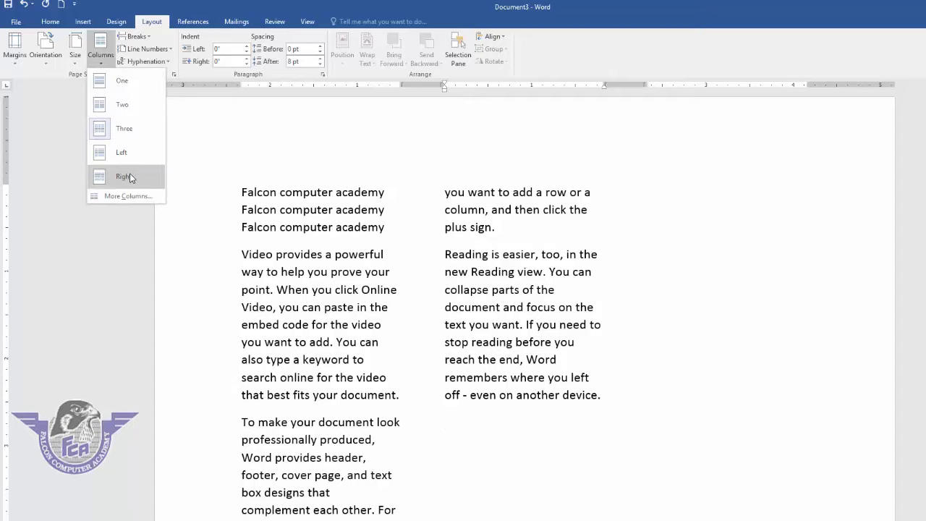
Step: Turn on 'Line between' in More Columns to divide the text columns
{"action": "left_click", "coordinate": [145, 196]}
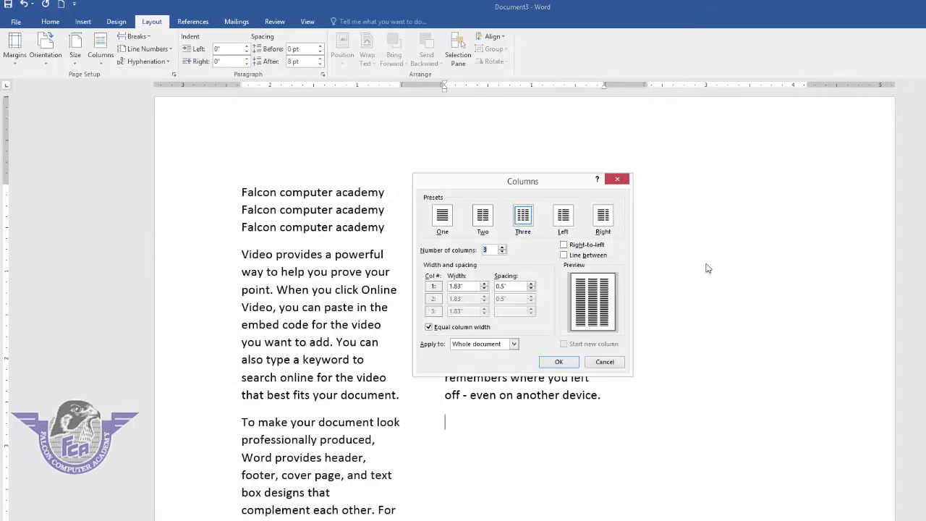
{"action": "left_click", "coordinate": [584, 257]}
{"action": "left_click", "coordinate": [559, 364]}
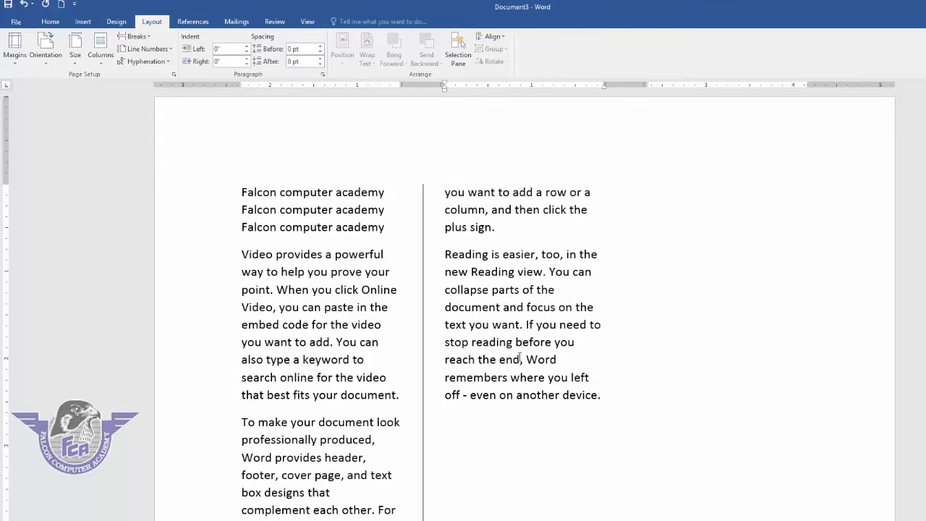
{"action": "scroll", "coordinate": [416, 319], "scroll_direction": "down", "scroll_amount": 2}
{"action": "scroll", "coordinate": [407, 275], "scroll_direction": "up", "scroll_amount": 2}
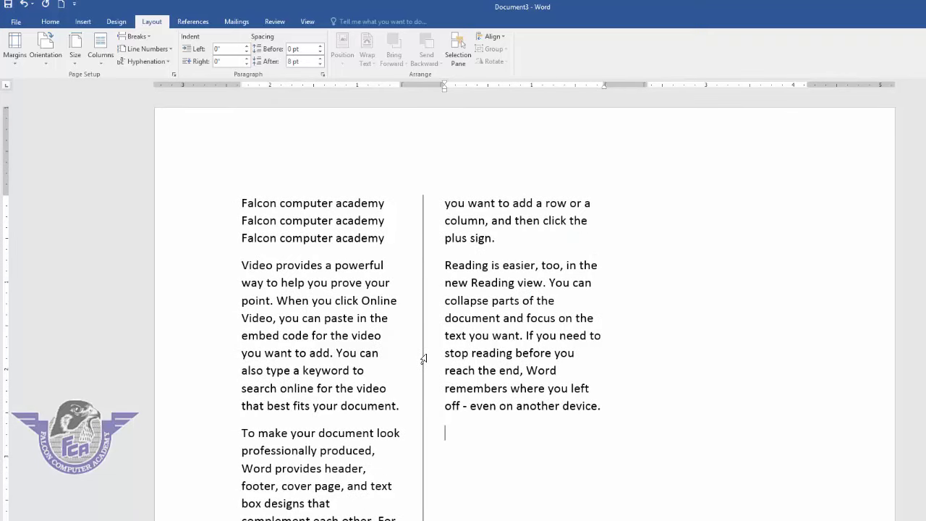
{"action": "left_click", "coordinate": [101, 49]}
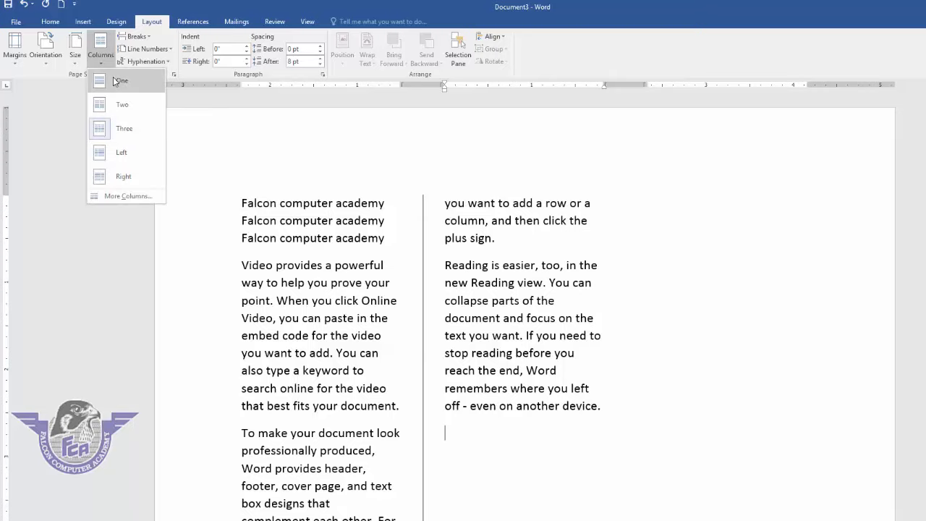
Step: Insert a column break so the text starts a new column
{"action": "left_click", "coordinate": [150, 39]}
{"action": "left_click", "coordinate": [151, 40]}
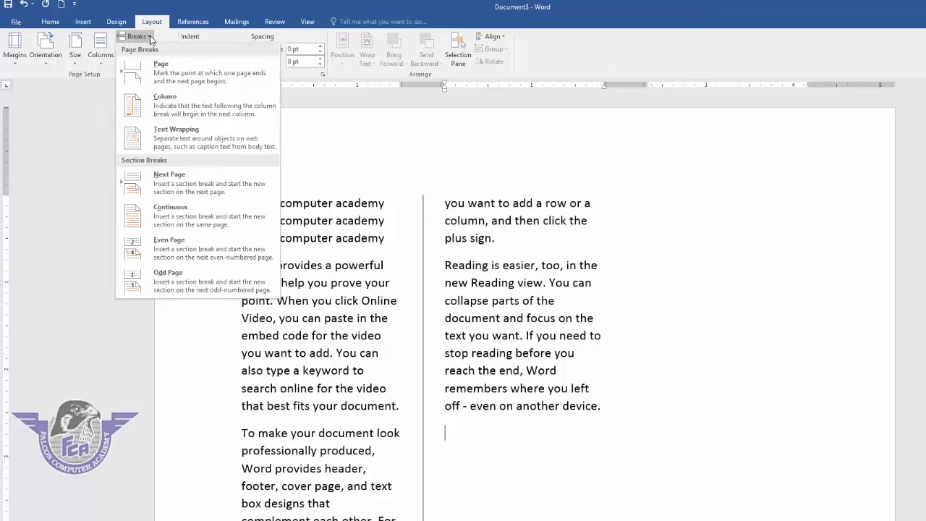
{"action": "left_click", "coordinate": [466, 424]}
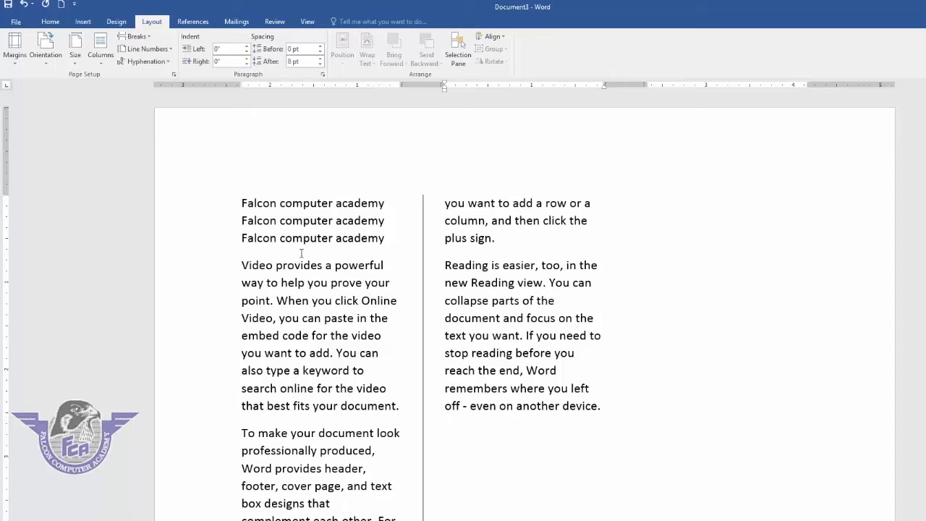
{"action": "left_click", "coordinate": [148, 37]}
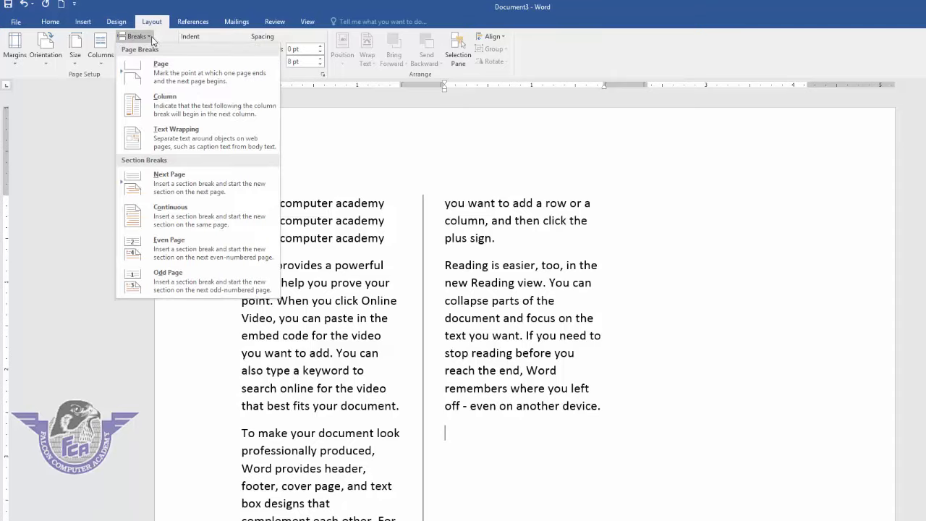
{"action": "left_click", "coordinate": [164, 100]}
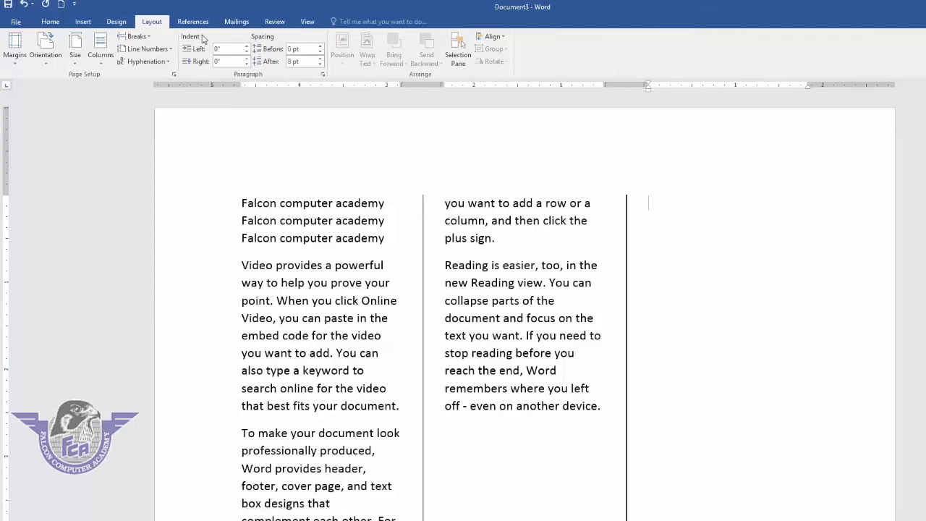
Step: Return the whole document to a single column
{"action": "left_click", "coordinate": [105, 57]}
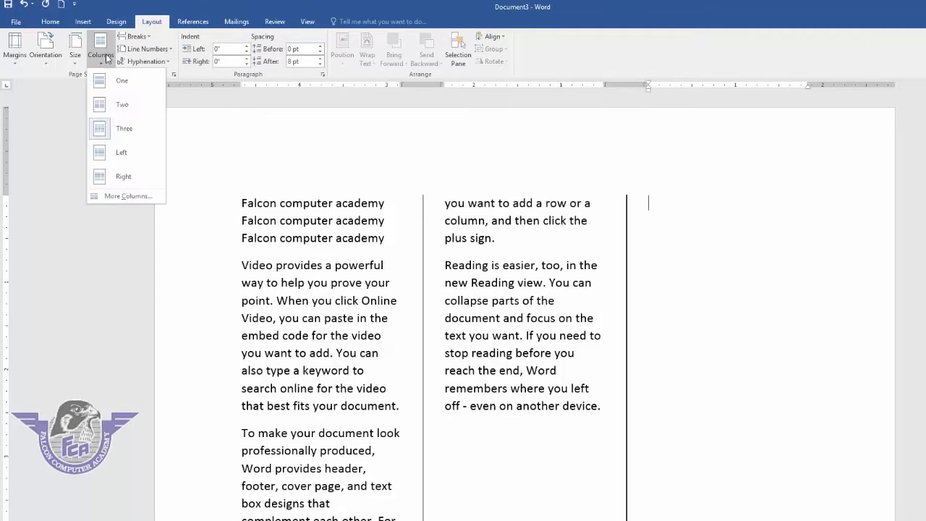
{"action": "left_click", "coordinate": [114, 72]}
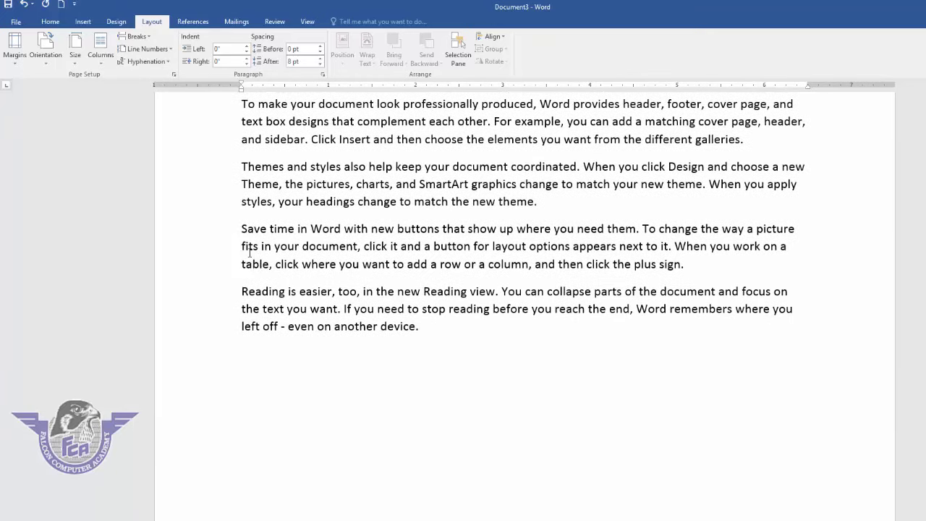
{"action": "left_click", "coordinate": [149, 37]}
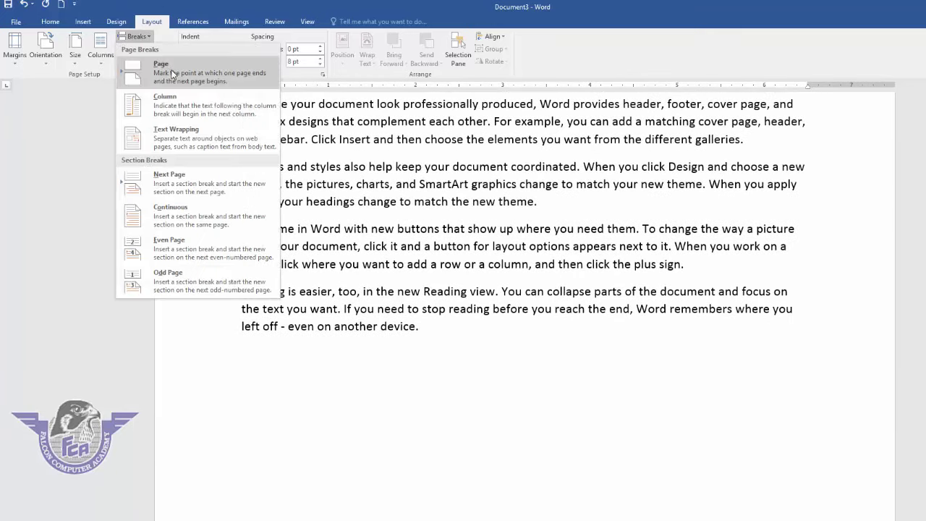
{"action": "left_click", "coordinate": [416, 254]}
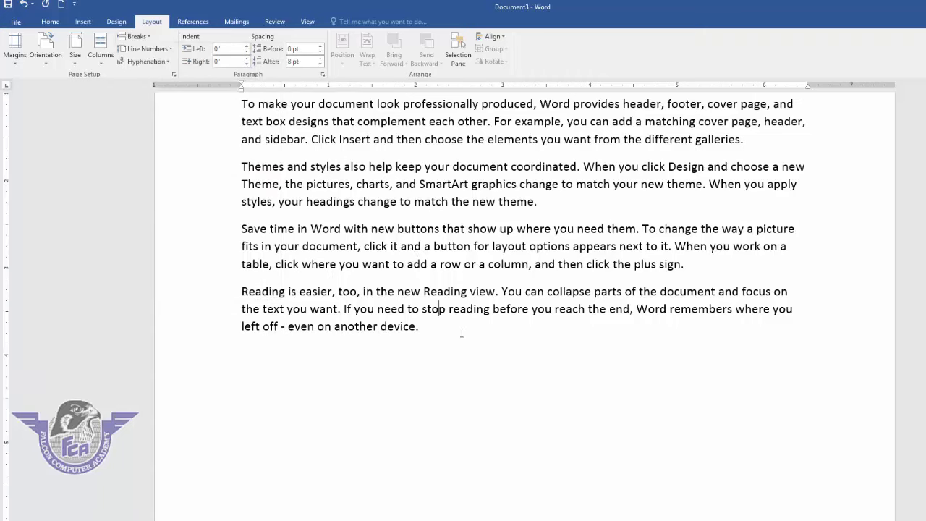
{"action": "scroll", "coordinate": [524, 355], "scroll_direction": "up", "scroll_amount": 5}
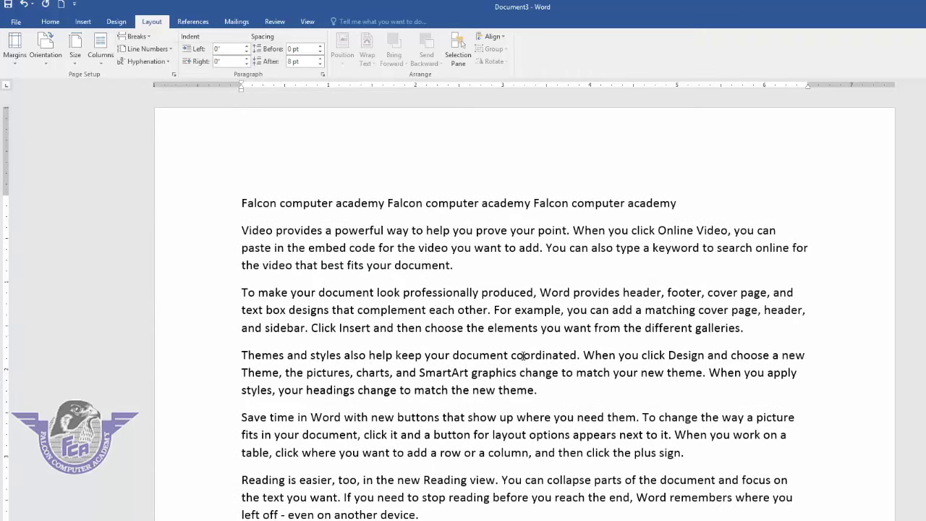
{"action": "key", "text": "ctrl+a"}
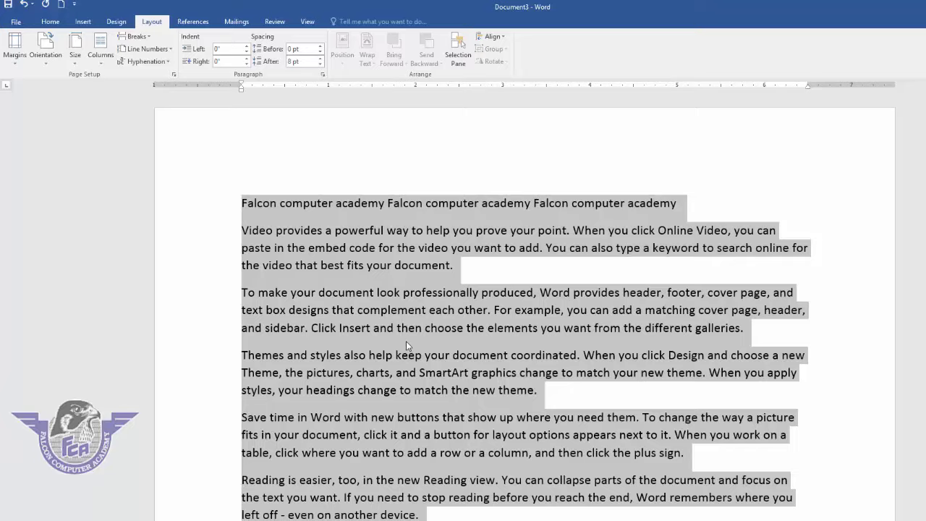
{"action": "key", "text": "Delete"}
{"action": "type", "text": "="}
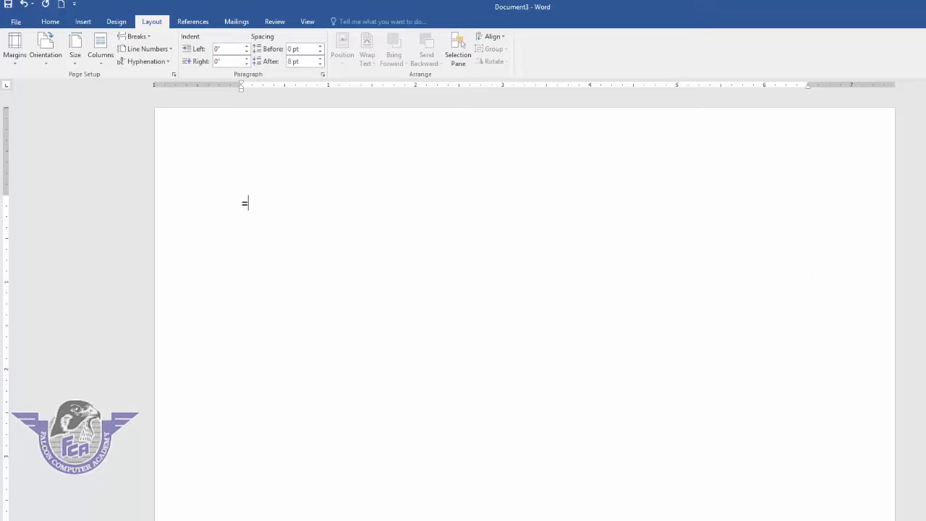
{"action": "type", "text": "rand()"}
{"action": "key", "text": "Return"}
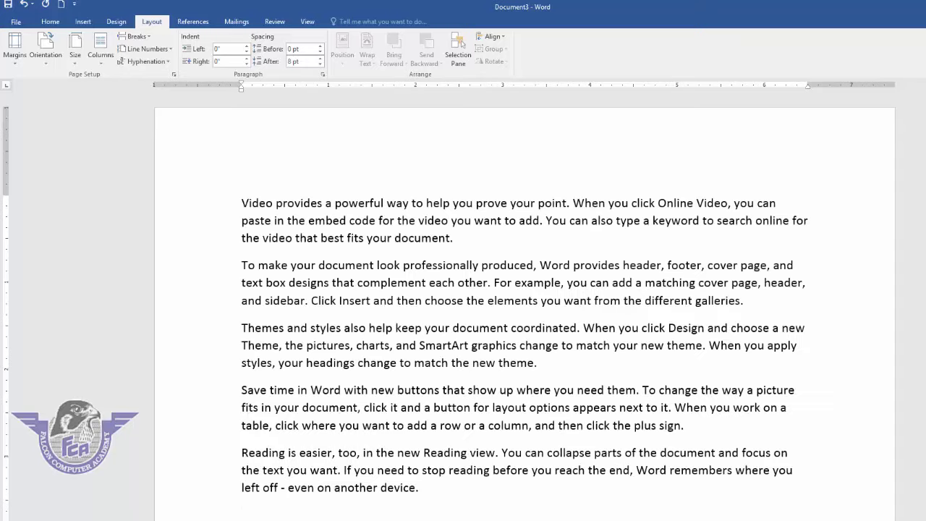
{"action": "scroll", "coordinate": [483, 508], "scroll_direction": "down", "scroll_amount": 2}
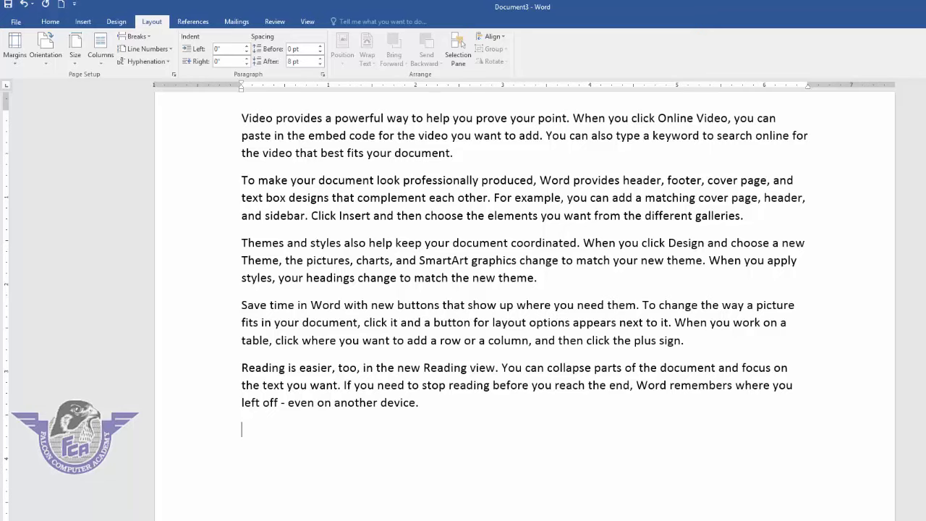
Step: Insert page breaks after the text, then delete the last one
{"action": "left_click", "coordinate": [152, 38]}
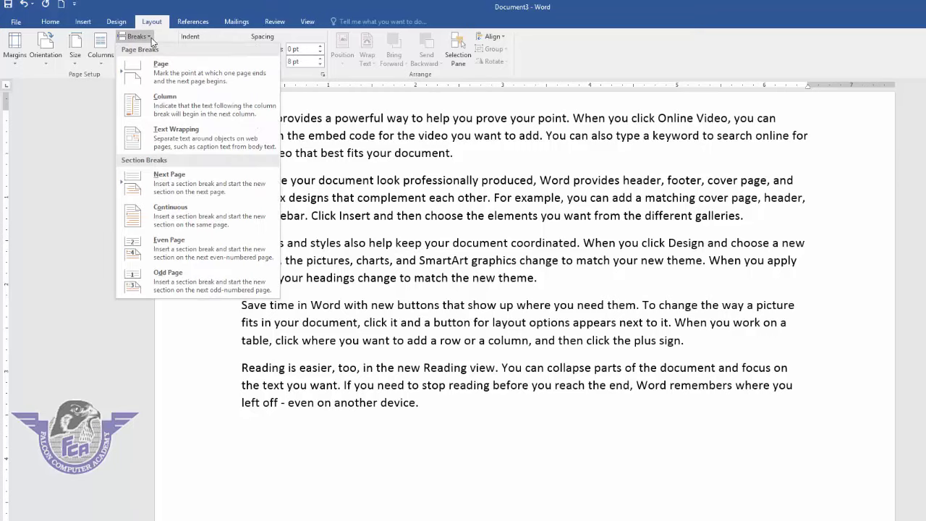
{"action": "left_click", "coordinate": [173, 75]}
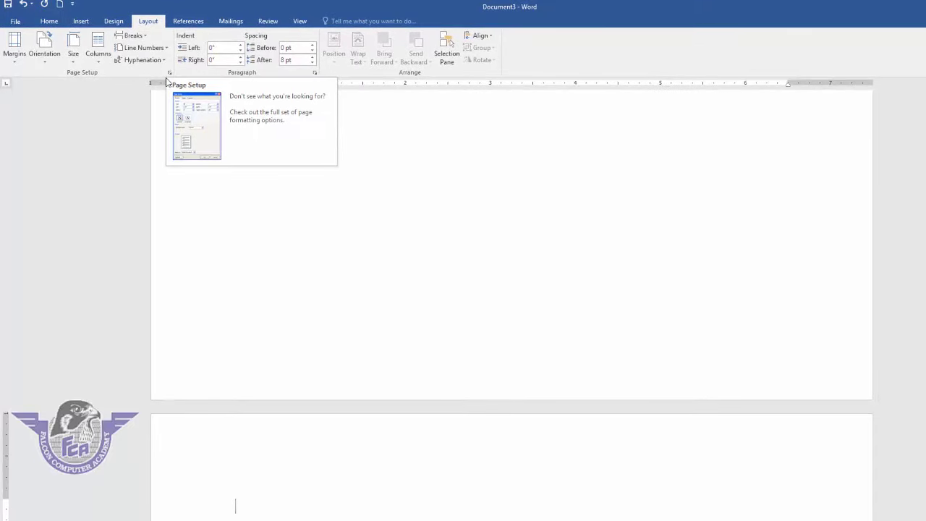
{"action": "left_click", "coordinate": [146, 39]}
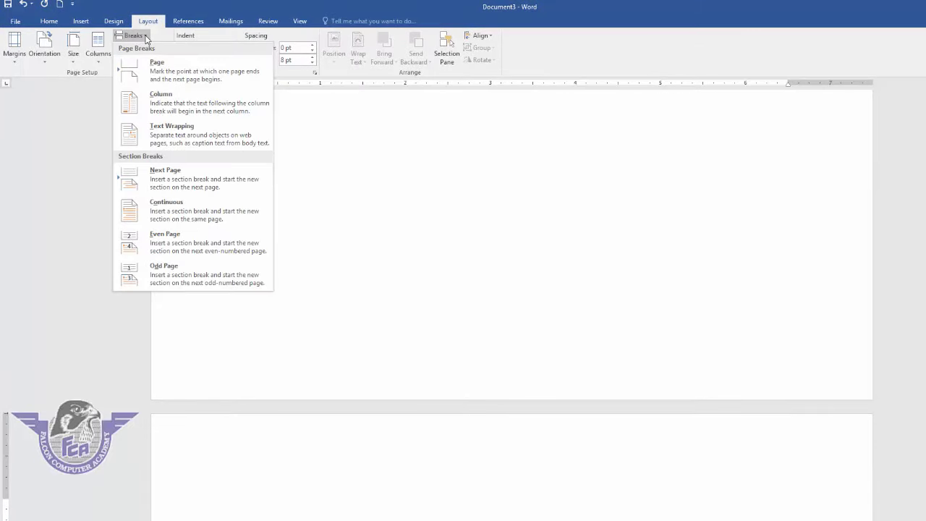
{"action": "left_click", "coordinate": [156, 73]}
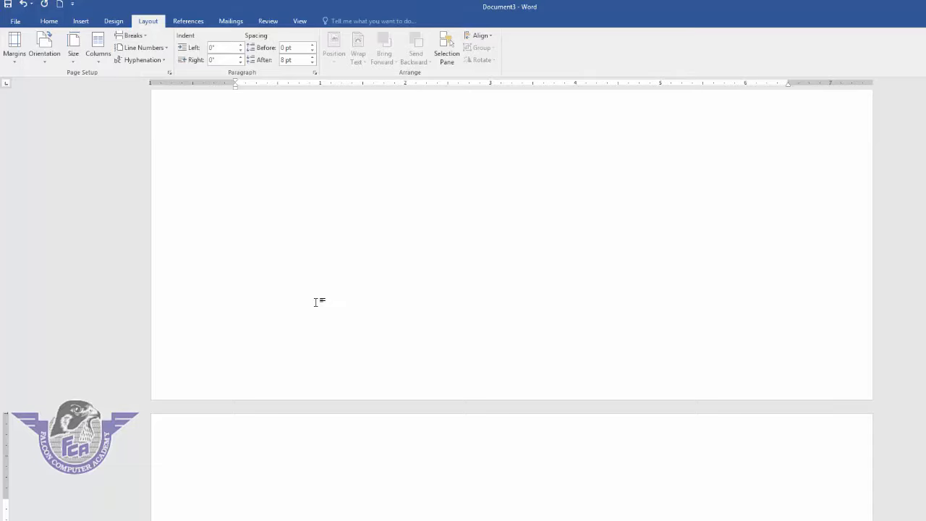
{"action": "key", "text": "BackSpace"}
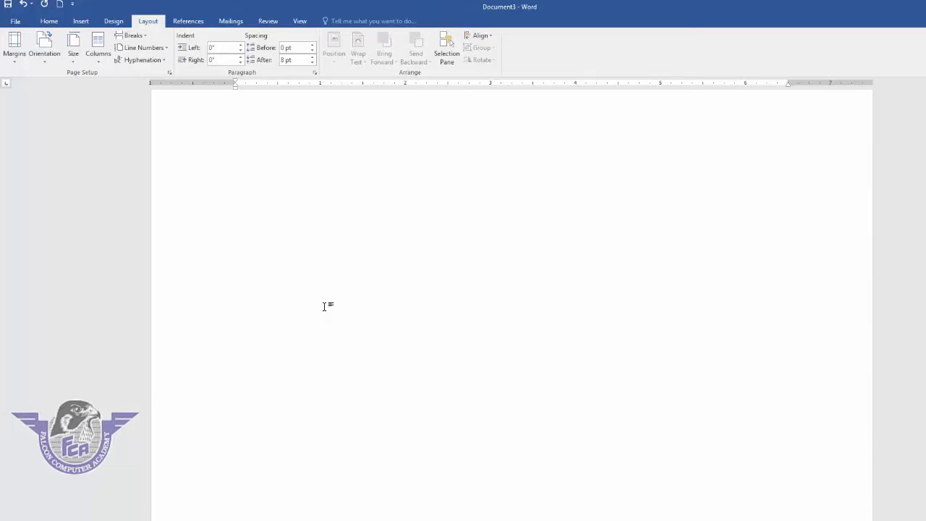
Step: Generate sample paragraphs with =rand() and add a Next Page section break
{"action": "type", "text": "=rand()"}
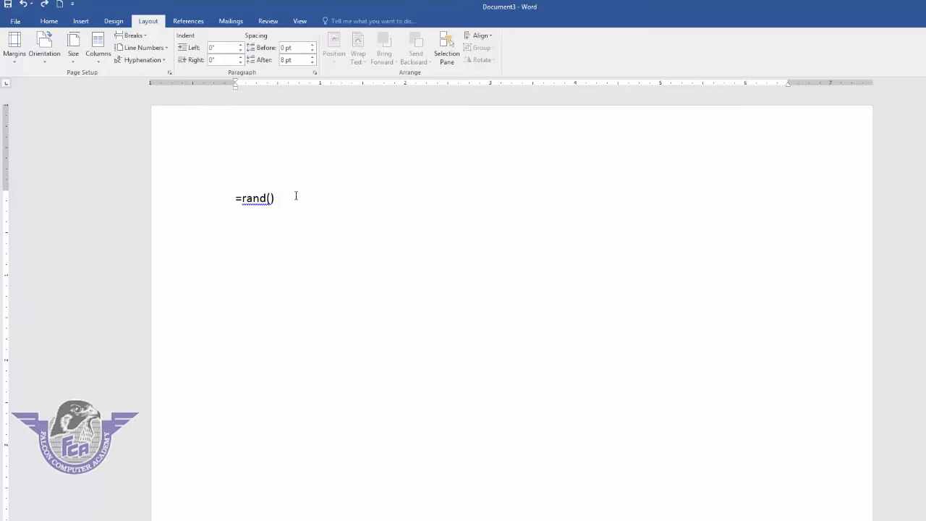
{"action": "key", "text": "Return"}
{"action": "left_click", "coordinate": [147, 38]}
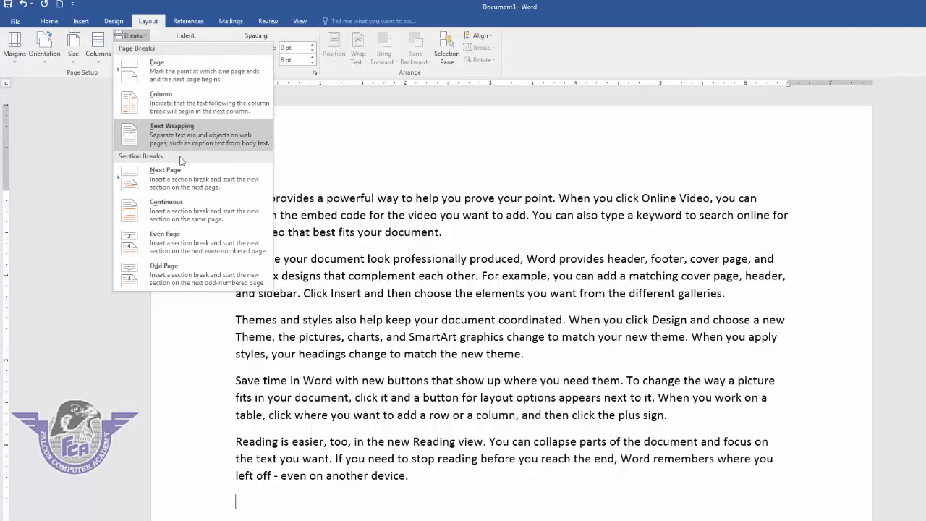
{"action": "left_click", "coordinate": [172, 181]}
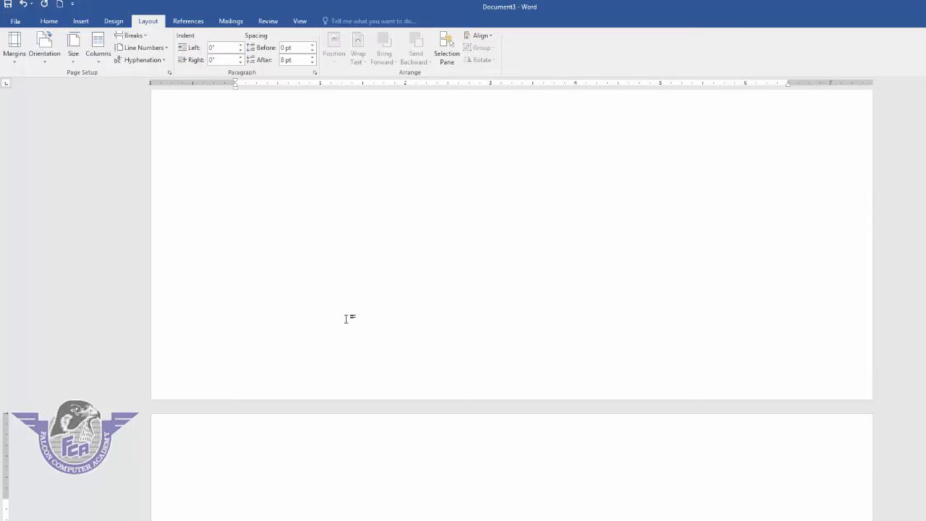
Step: Add a cake art page border applied to this section's first page only
{"action": "left_click", "coordinate": [114, 21]}
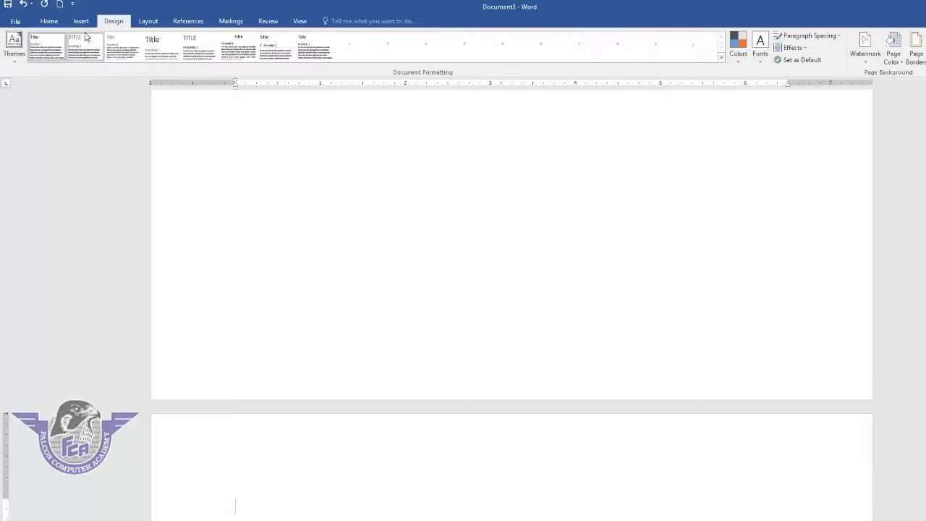
{"action": "left_click", "coordinate": [915, 57]}
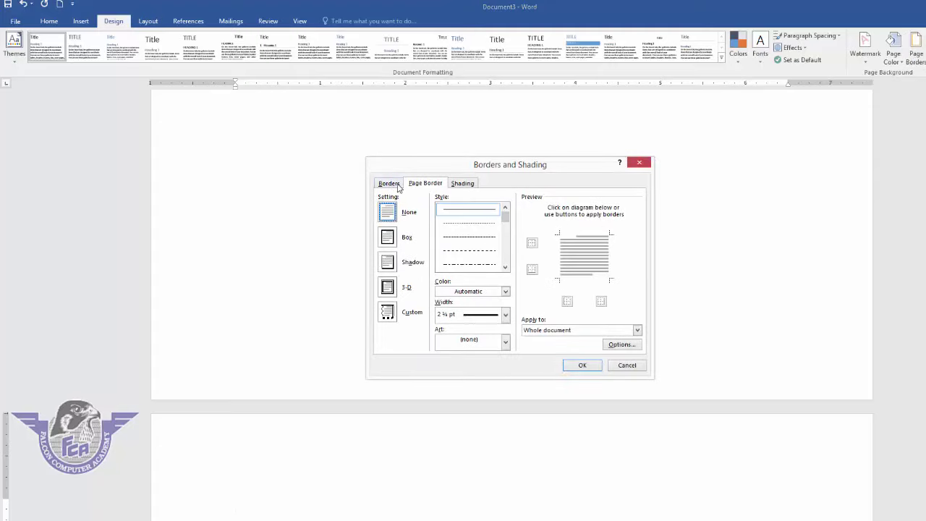
{"action": "left_click", "coordinate": [505, 341]}
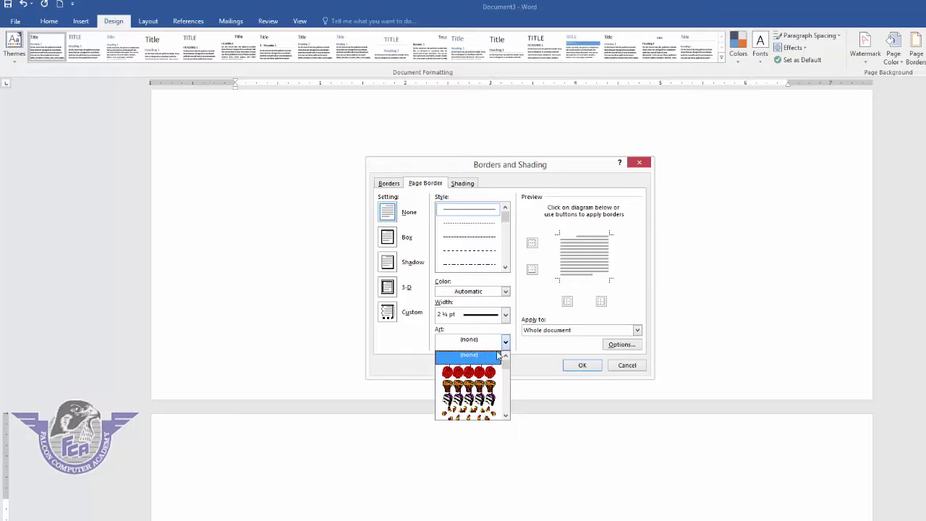
{"action": "left_click", "coordinate": [467, 397]}
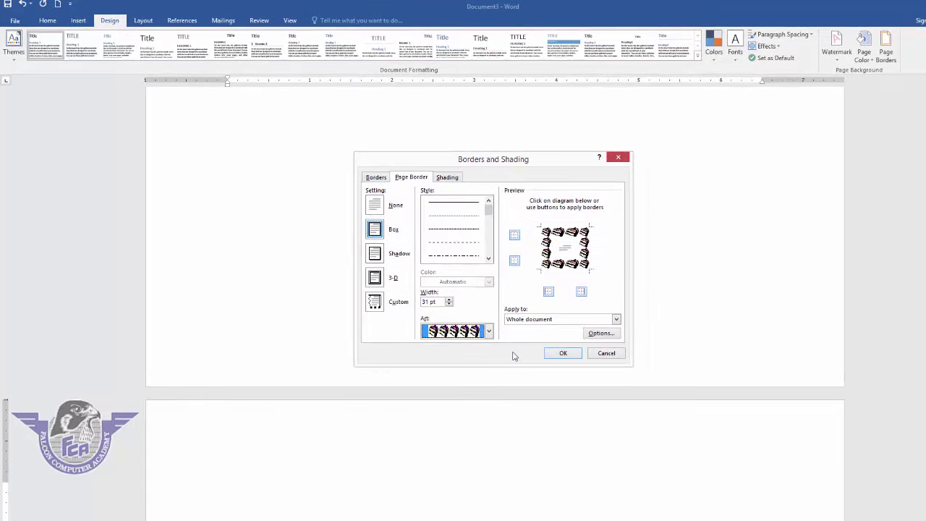
{"action": "left_click", "coordinate": [546, 321]}
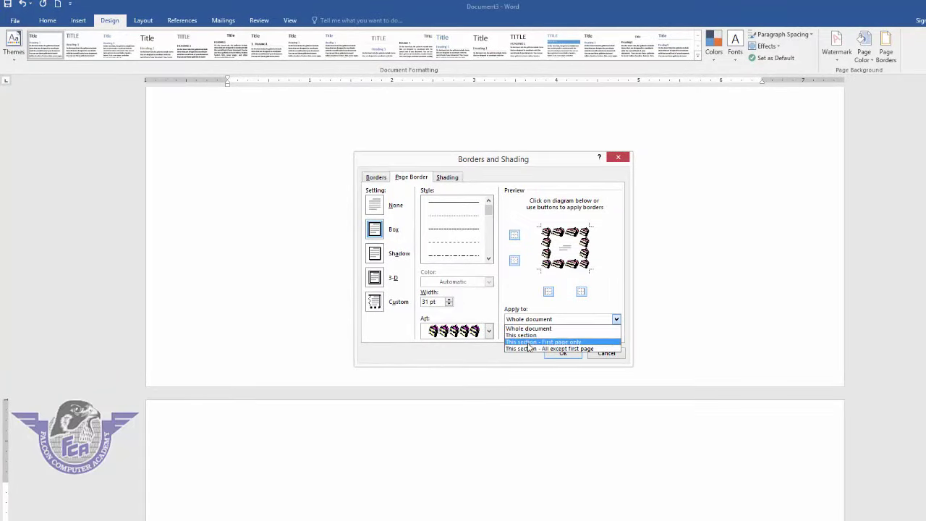
{"action": "left_click", "coordinate": [528, 343]}
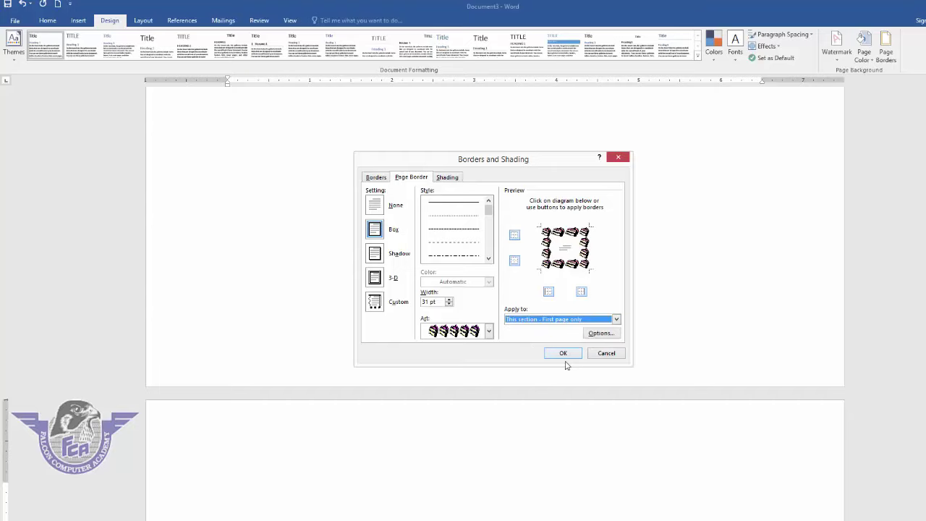
{"action": "left_click", "coordinate": [562, 354]}
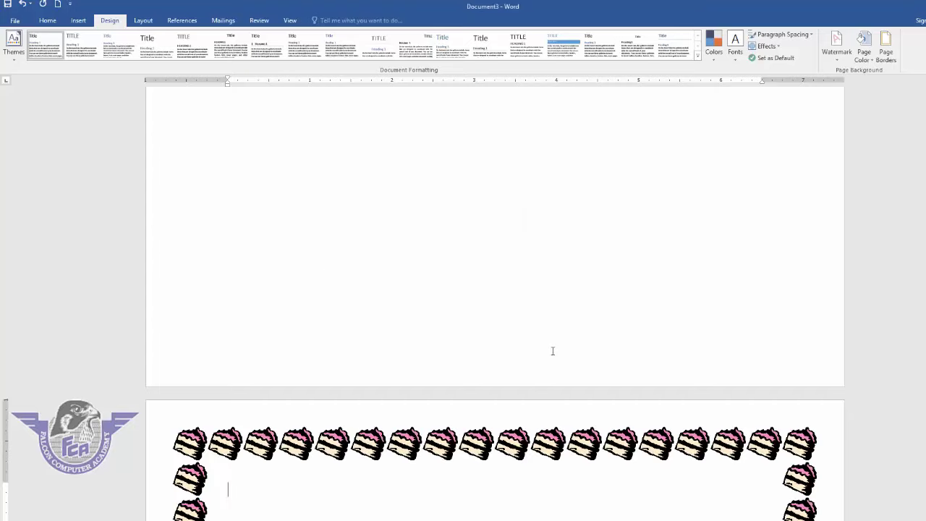
{"action": "scroll", "coordinate": [355, 367], "scroll_direction": "down", "scroll_amount": 3}
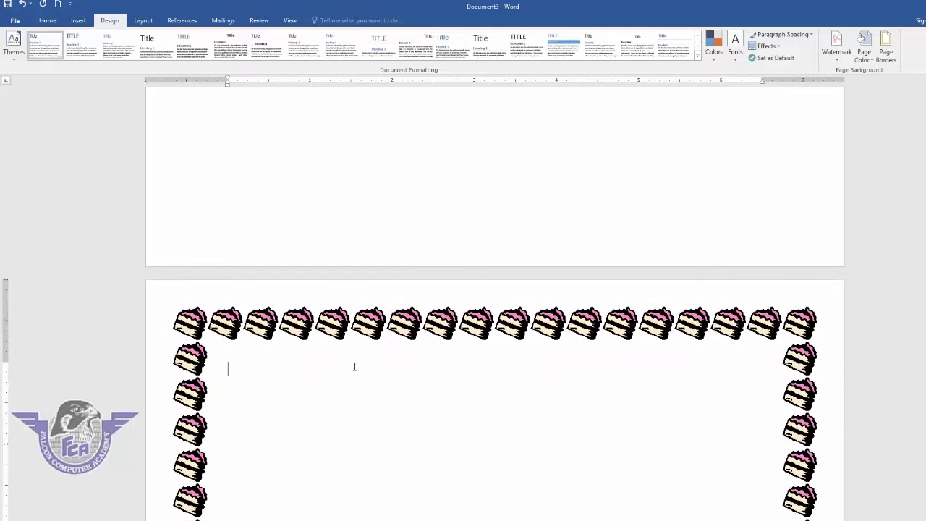
{"action": "scroll", "coordinate": [356, 363], "scroll_direction": "down", "scroll_amount": 6}
{"action": "scroll", "coordinate": [359, 360], "scroll_direction": "up", "scroll_amount": 5}
{"action": "scroll", "coordinate": [358, 355], "scroll_direction": "up", "scroll_amount": 5}
Step: Open the Line Numbers options on the Layout tab to number the lines
{"action": "scroll", "coordinate": [361, 340], "scroll_direction": "up", "scroll_amount": 5}
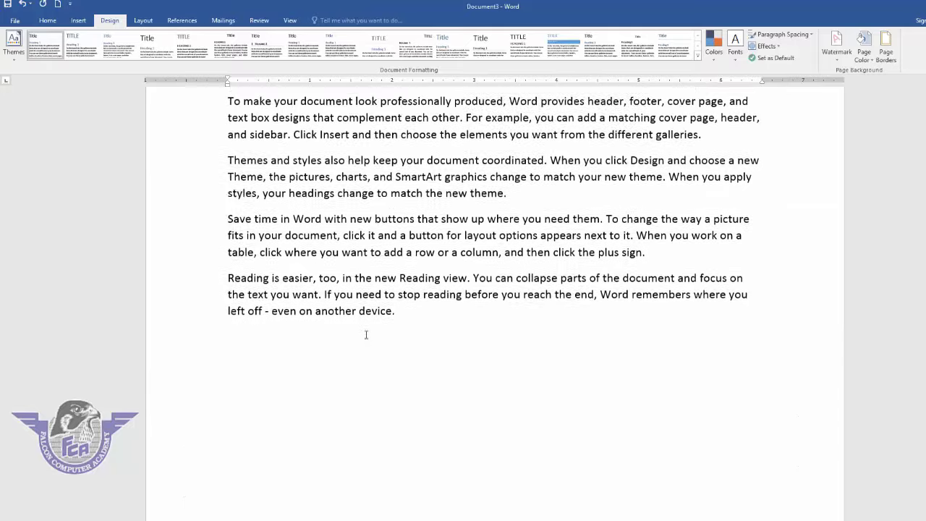
{"action": "scroll", "coordinate": [363, 334], "scroll_direction": "up", "scroll_amount": 3}
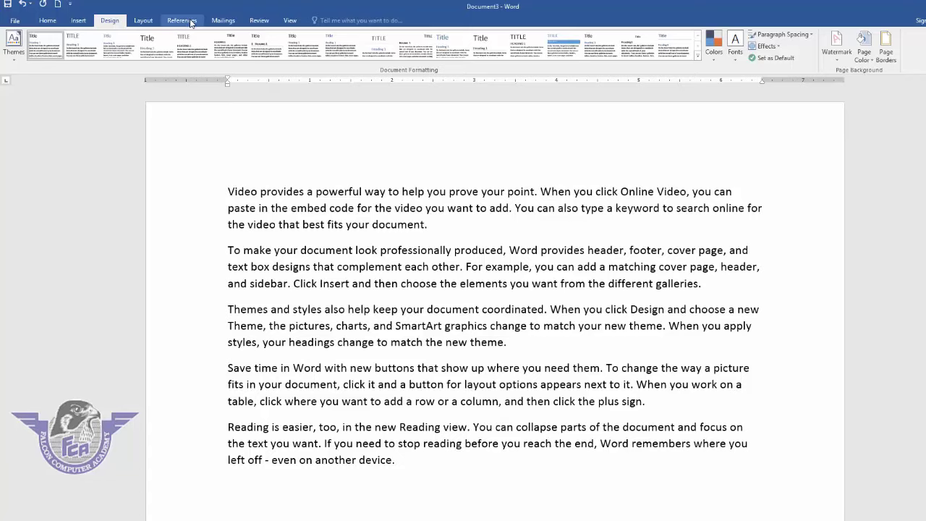
{"action": "left_click", "coordinate": [145, 22]}
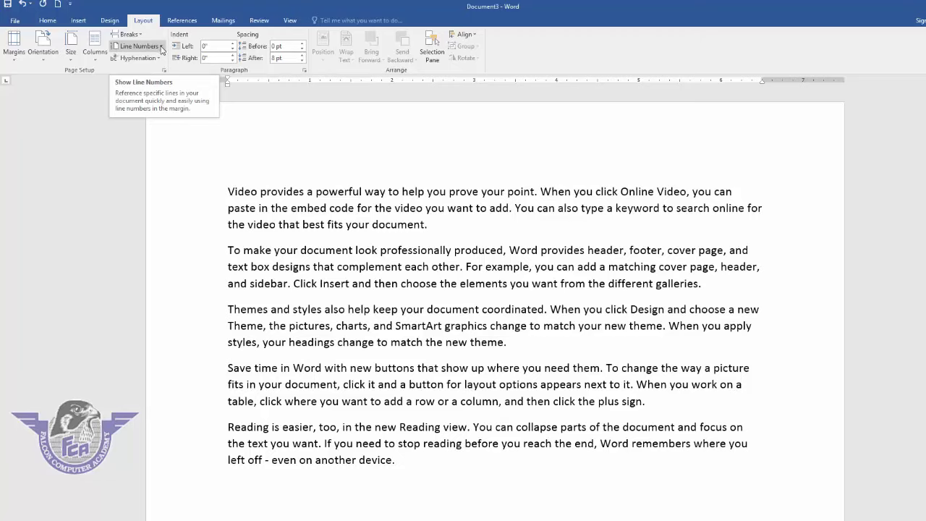
{"action": "left_click", "coordinate": [161, 46]}
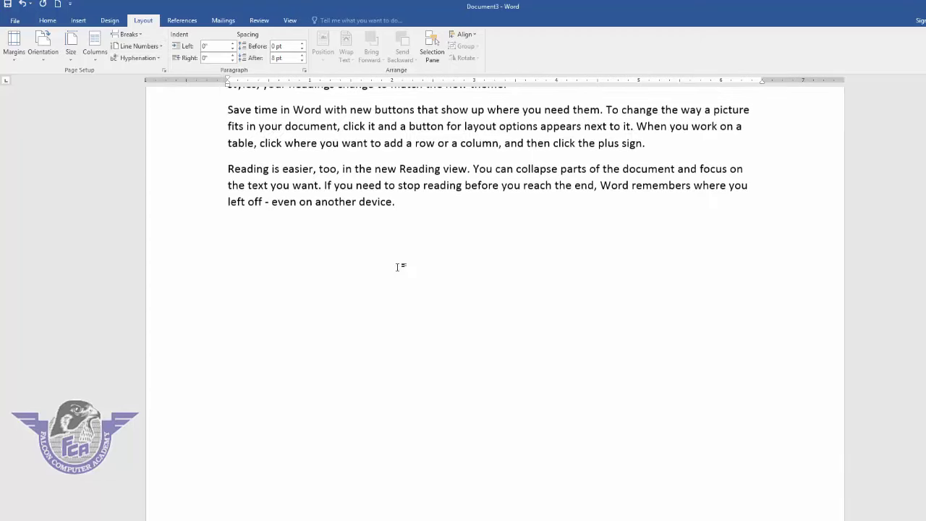
{"action": "left_click", "coordinate": [160, 46]}
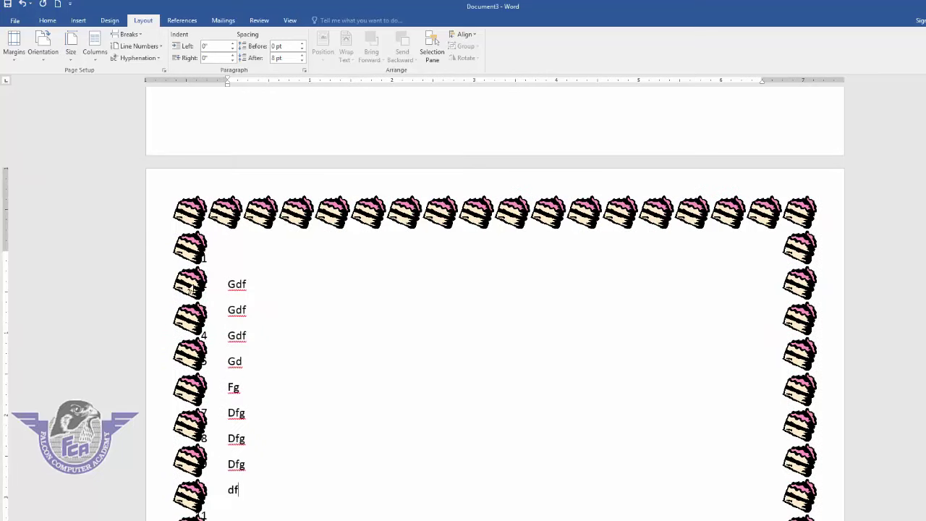
Step: Set the page border to None to remove the cake border
{"action": "left_click", "coordinate": [109, 20]}
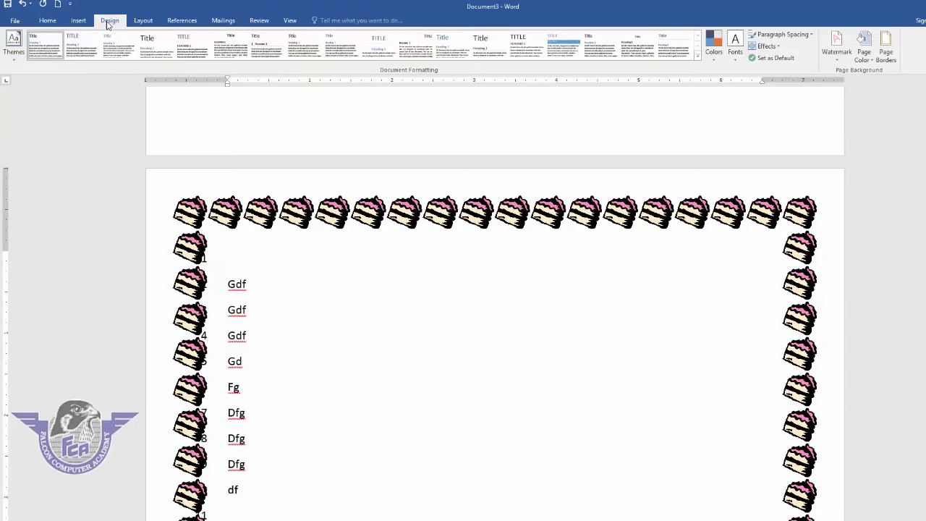
{"action": "left_click", "coordinate": [885, 47]}
{"action": "left_click", "coordinate": [374, 205]}
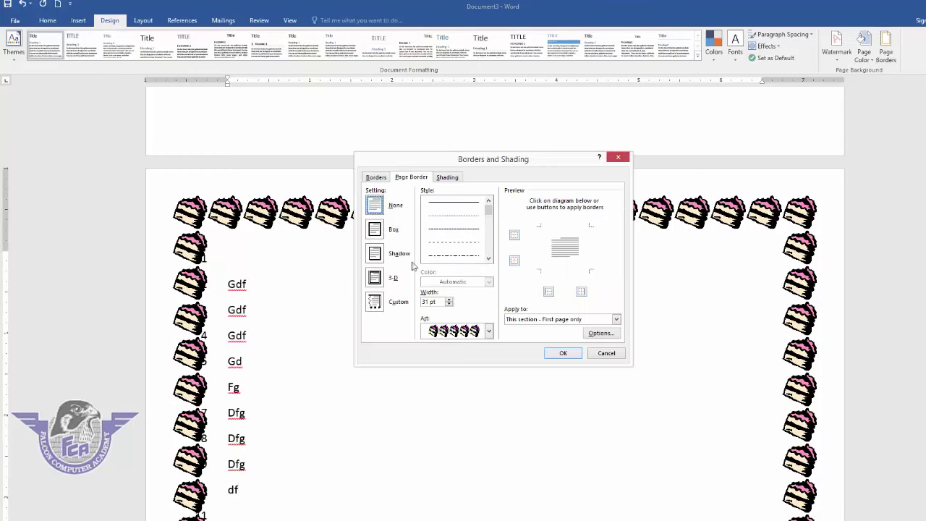
{"action": "left_click", "coordinate": [563, 354]}
{"action": "scroll", "coordinate": [477, 357], "scroll_direction": "down", "scroll_amount": 3}
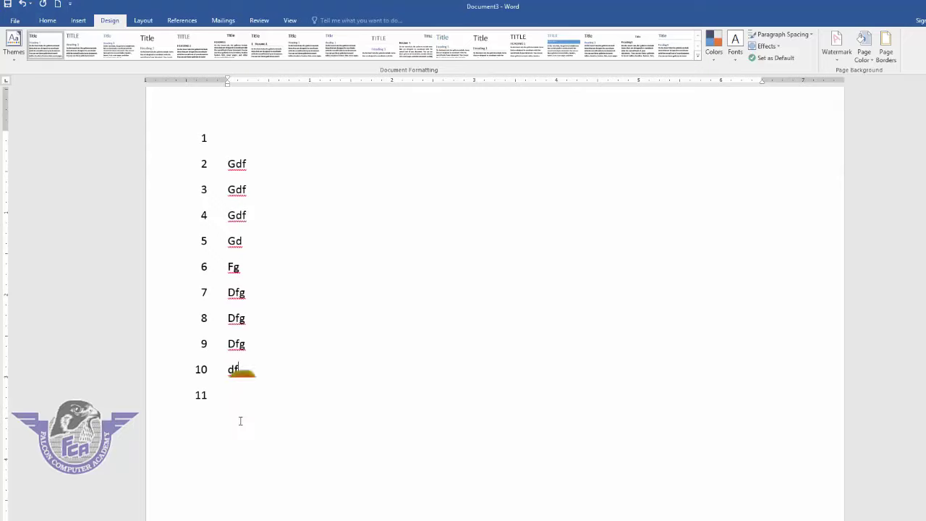
Step: Add many empty numbered lines so numbering continues onto later pages
{"action": "key", "text": "Return"}
{"action": "key", "text": "Return"}
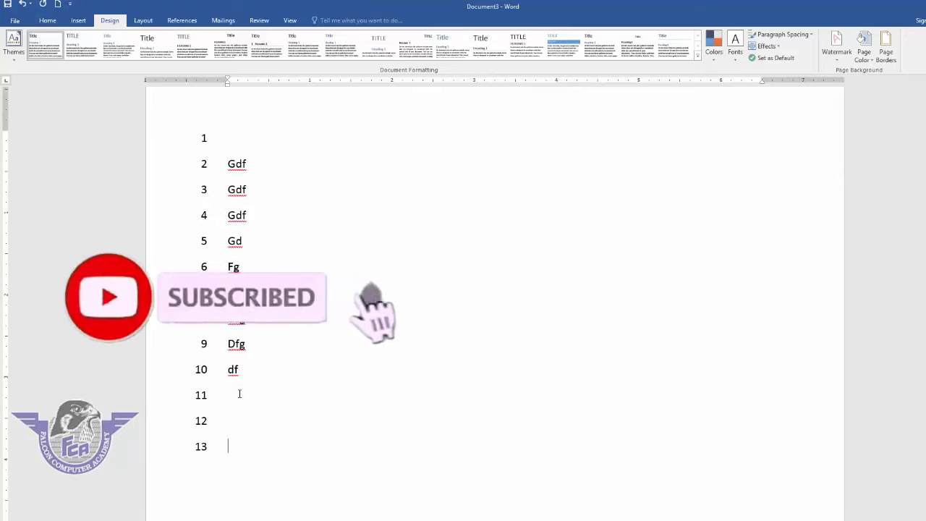
{"action": "key", "text": "Return"}
{"action": "key", "text": "Return"}
{"action": "key", "text": "Return"}
{"action": "key", "text": "Return"}
{"action": "key", "text": "Return"}
{"action": "key", "text": "Return"}
{"action": "key", "text": "Return"}
{"action": "key", "text": "Return"}
{"action": "key", "text": "Return"}
{"action": "key", "text": "Return"}
{"action": "key", "text": "Return"}
{"action": "key", "text": "Return"}
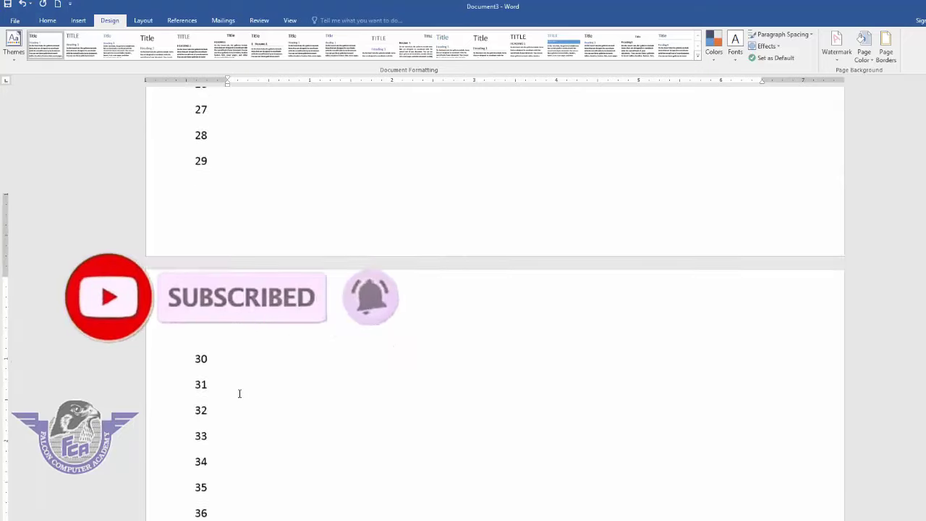
{"action": "key", "text": "Return"}
{"action": "key", "text": "Return"}
{"action": "key", "text": "Return"}
{"action": "key", "text": "Return"}
{"action": "key", "text": "Return"}
{"action": "key", "text": "Return"}
{"action": "key", "text": "Return"}
{"action": "key", "text": "Return"}
{"action": "key", "text": "Return"}
{"action": "key", "text": "Return"}
{"action": "key", "text": "Return"}
{"action": "key", "text": "Return"}
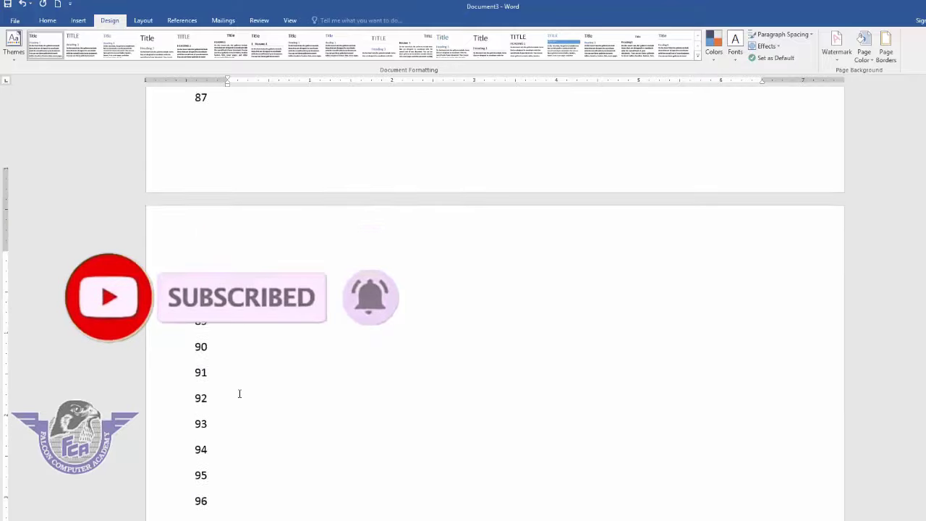
{"action": "key", "text": "Return"}
{"action": "key", "text": "Return"}
{"action": "key", "text": "Return"}
{"action": "key", "text": "Return"}
{"action": "key", "text": "Return"}
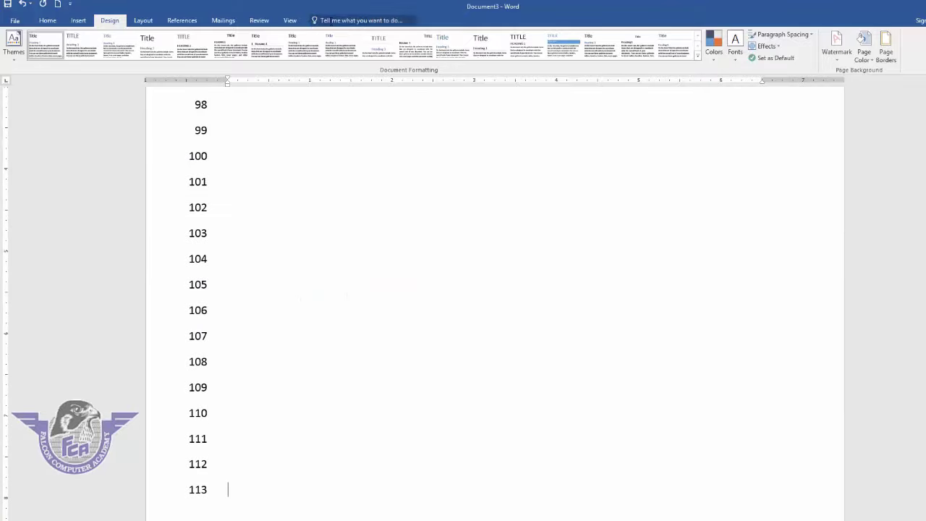
Step: Set Line Numbers to None to remove the margin numbers
{"action": "left_click", "coordinate": [143, 20]}
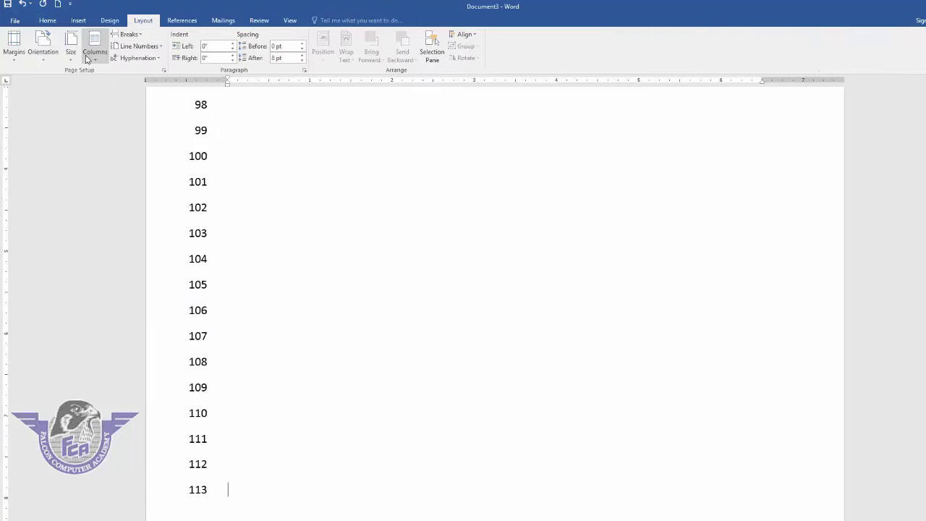
{"action": "left_click", "coordinate": [137, 45]}
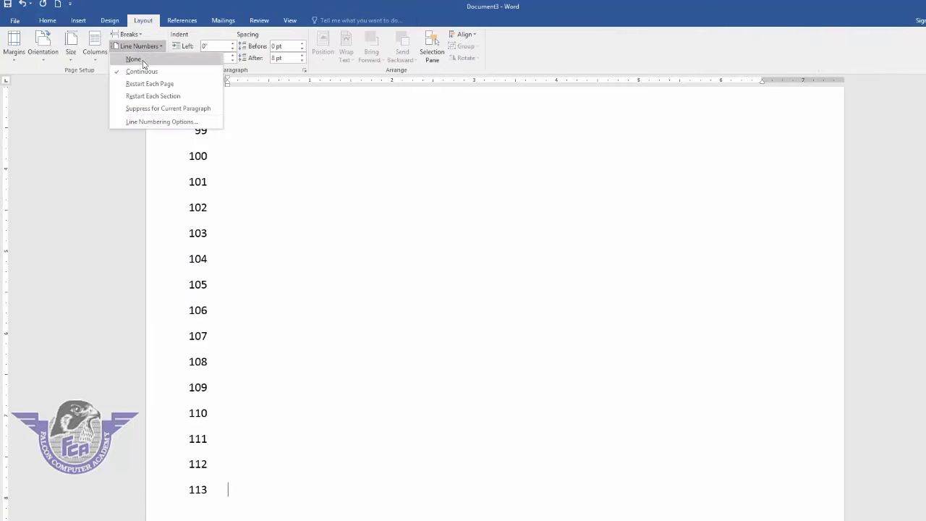
{"action": "left_click", "coordinate": [142, 60]}
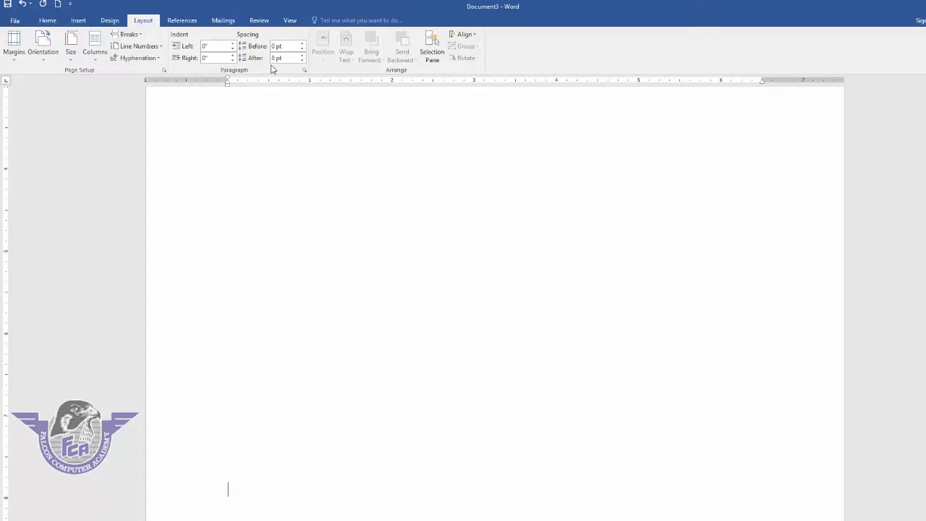
Step: View the hyphenation choices without changing them, then select the whole document
{"action": "left_click", "coordinate": [158, 59]}
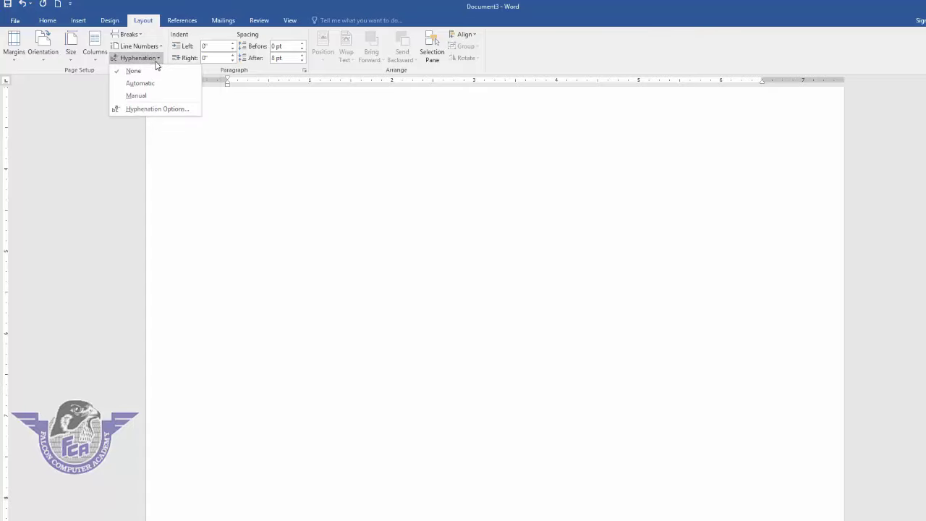
{"action": "left_click", "coordinate": [269, 195]}
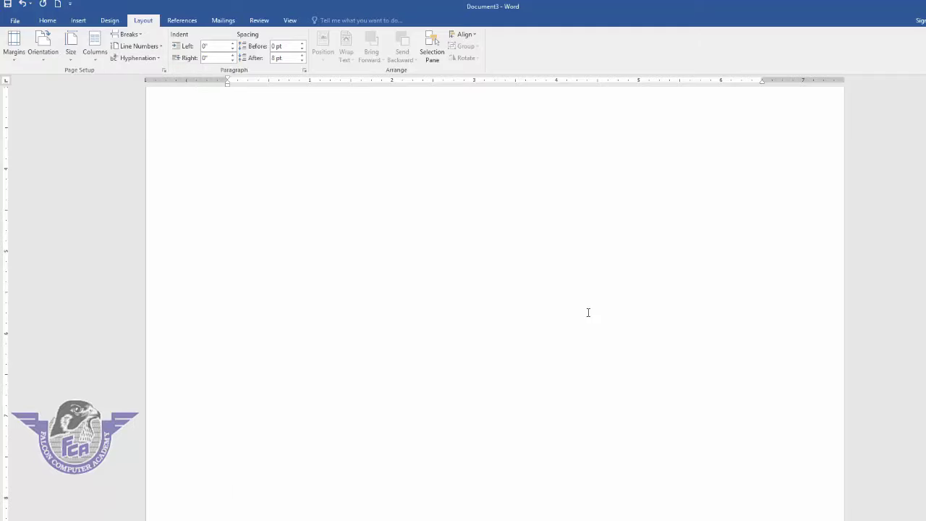
{"action": "key", "text": "ctrl+a"}
{"action": "left_click", "coordinate": [583, 316]}
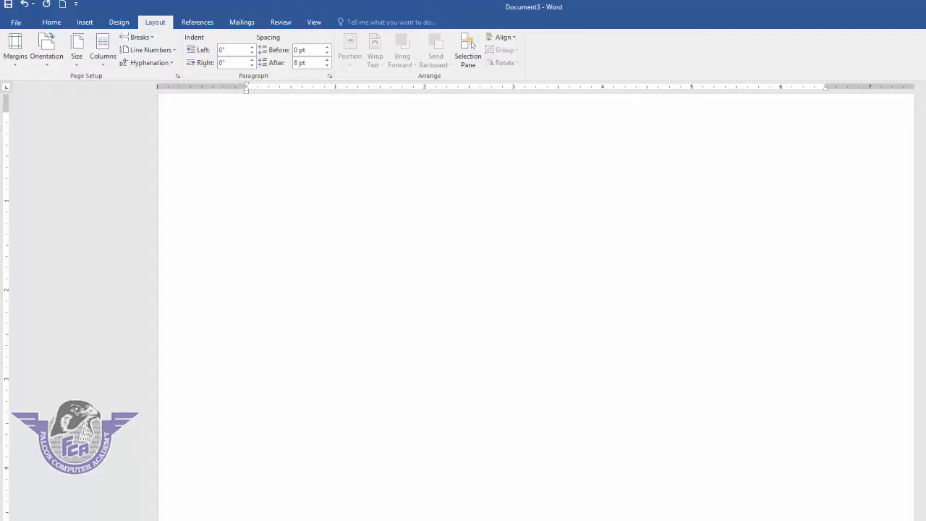
Step: Type 'Falcon computer academy' three times, changing the final 'academy' to 'international'
{"action": "type", "text": "fal"}
{"action": "type", "text": "con computer ca"}
{"action": "key", "text": "BackSpace"}
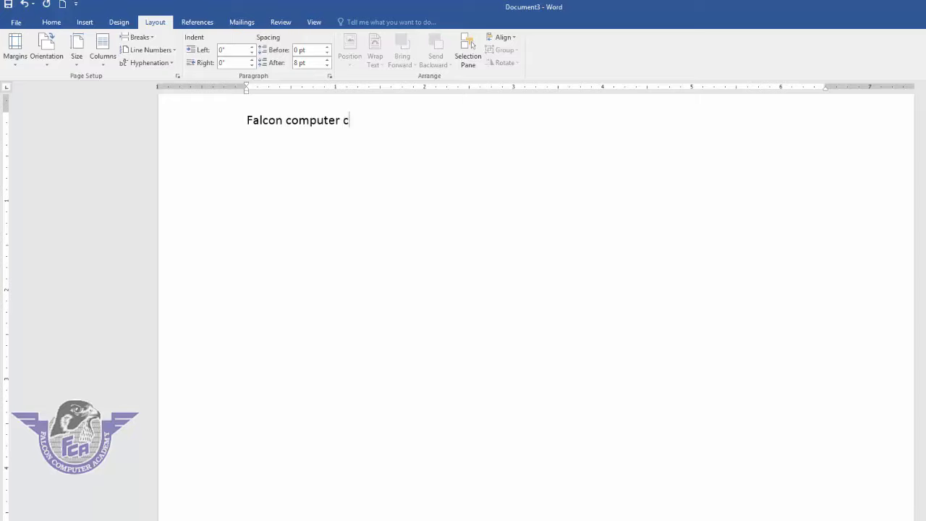
{"action": "key", "text": "BackSpace"}
{"action": "type", "text": "academy"}
{"action": "key", "text": "ctrl+v"}
{"action": "key", "text": "ctrl+v"}
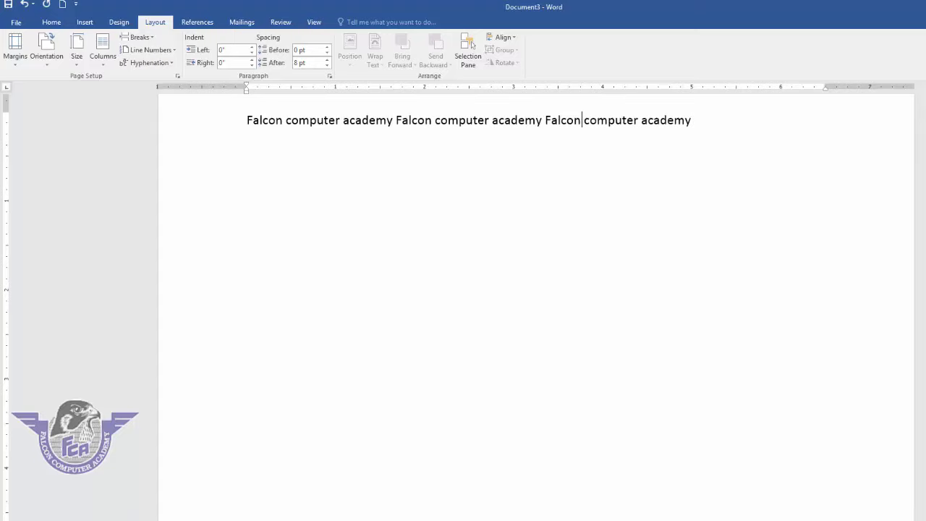
{"action": "type", "text": "Falcon computer academy"}
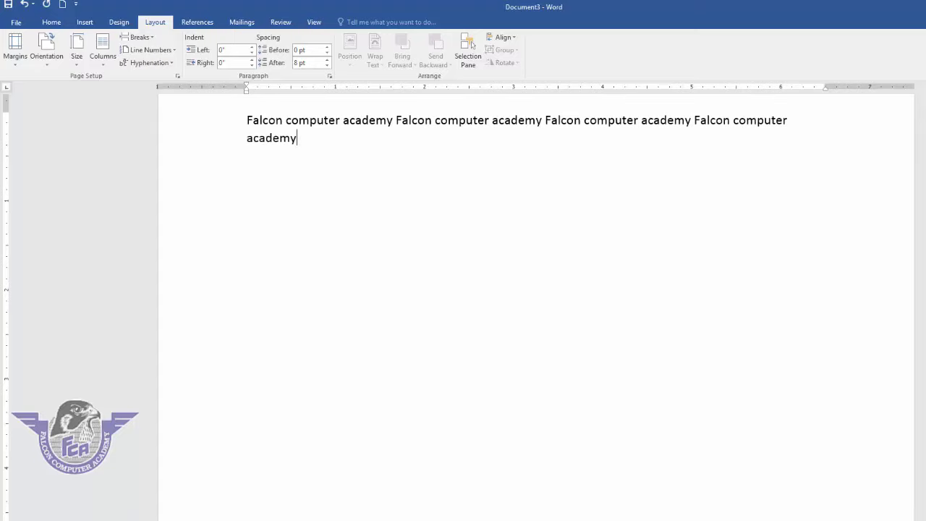
{"action": "key", "text": "BackSpace"}
{"action": "key", "text": "BackSpace"}
{"action": "key", "text": "BackSpace"}
{"action": "key", "text": "BackSpace"}
{"action": "key", "text": "BackSpace"}
{"action": "key", "text": "BackSpace"}
{"action": "key", "text": "BackSpace"}
{"action": "type", "text": "intern"}
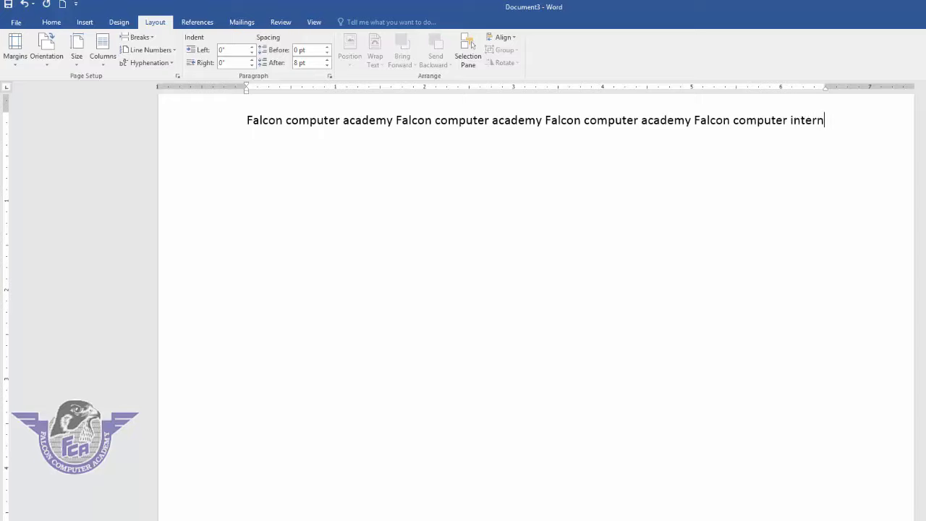
{"action": "type", "text": "ational"}
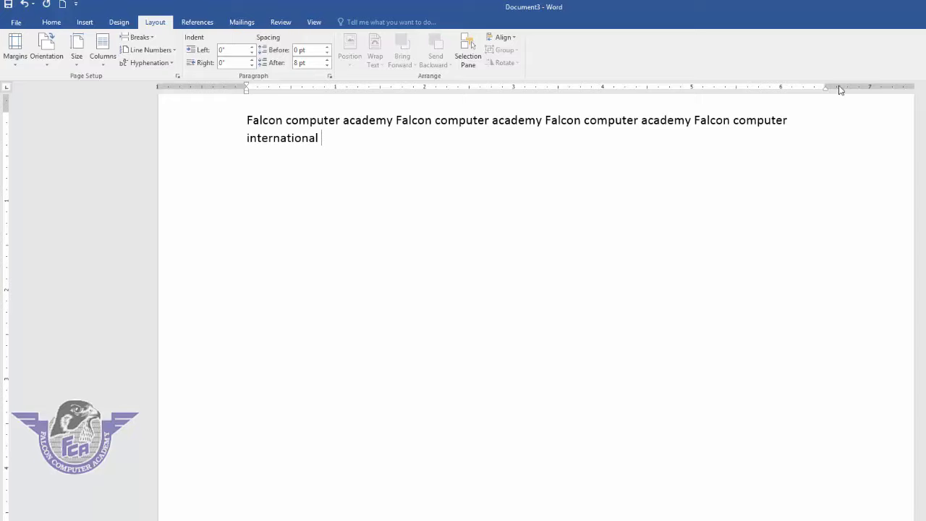
Step: Turn on automatic hyphenation, nudge the right indent to -0.06", then set hyphenation to None
{"action": "left_click_drag", "start_coordinate": [827, 91], "coordinate": [826, 91]}
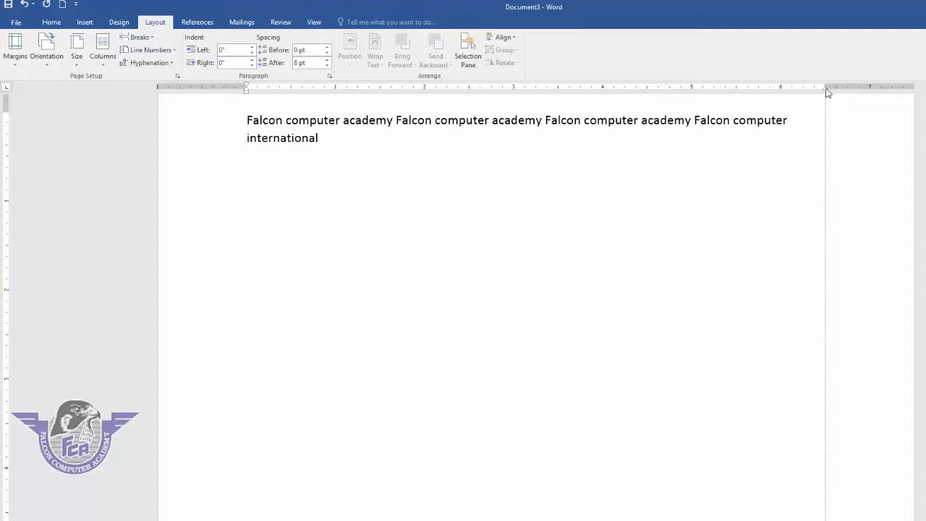
{"action": "left_click_drag", "start_coordinate": [827, 90], "coordinate": [827, 91]}
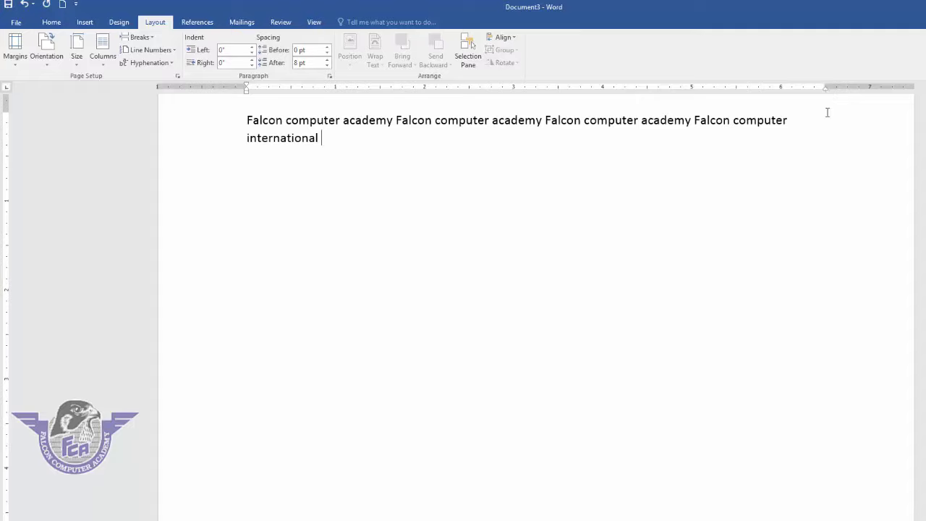
{"action": "left_click", "coordinate": [151, 63]}
{"action": "left_click", "coordinate": [148, 90]}
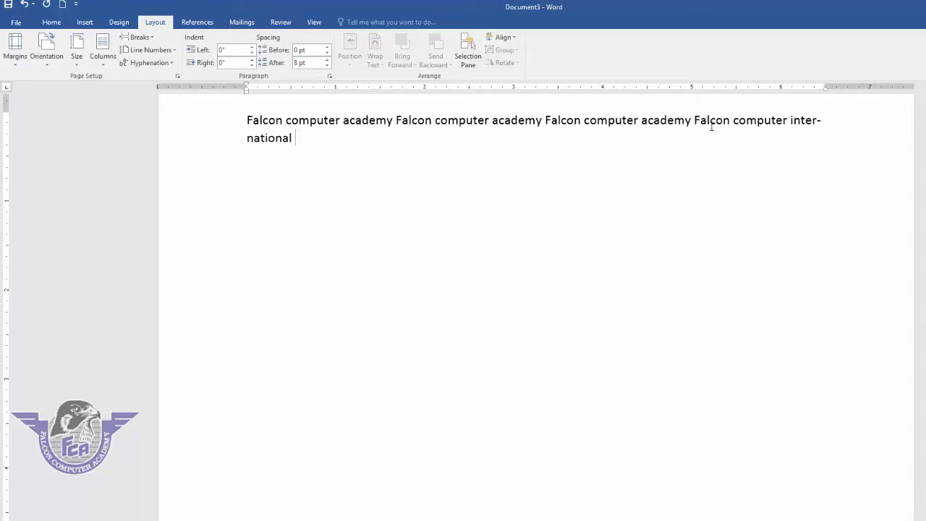
{"action": "left_click_drag", "start_coordinate": [827, 89], "coordinate": [830, 90]}
{"action": "left_click", "coordinate": [172, 65]}
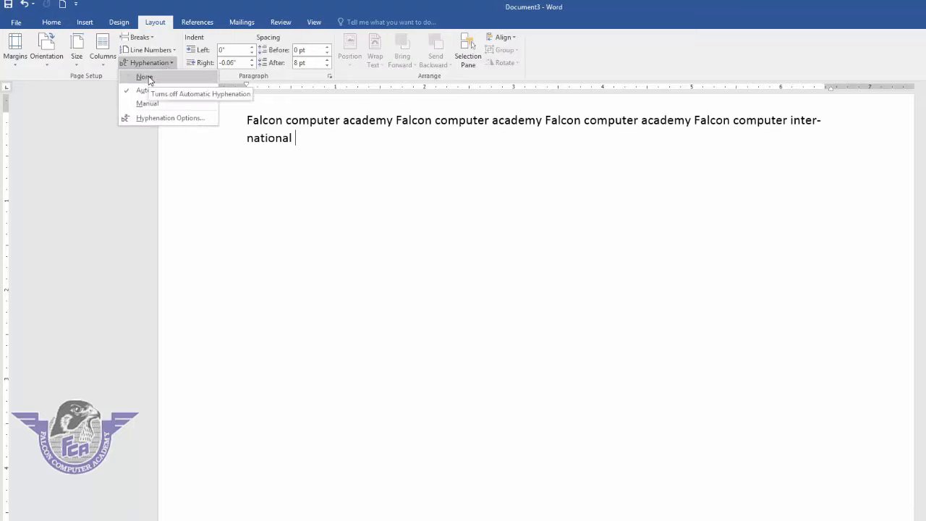
{"action": "left_click", "coordinate": [144, 77]}
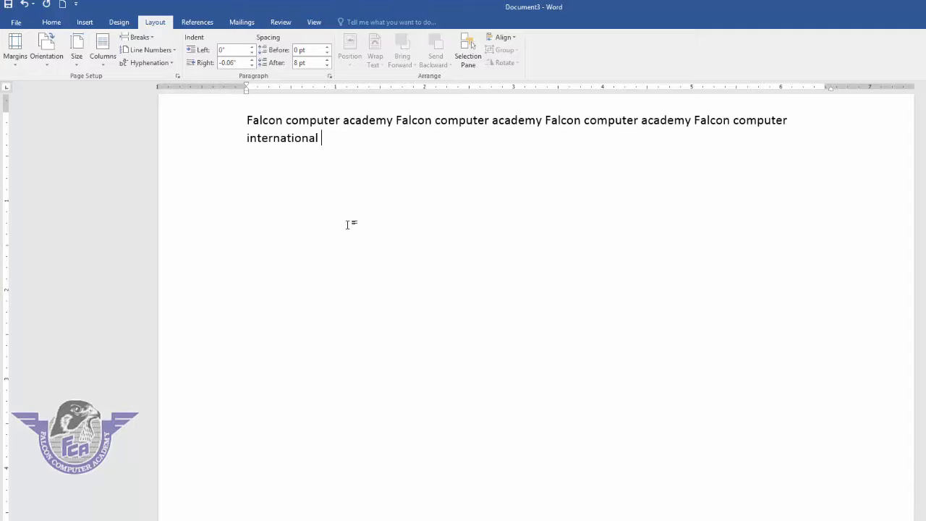
Step: Replace the sample line with random sample paragraphs using =rand()
{"action": "key", "text": "ctrl+a"}
{"action": "key", "text": "Delete"}
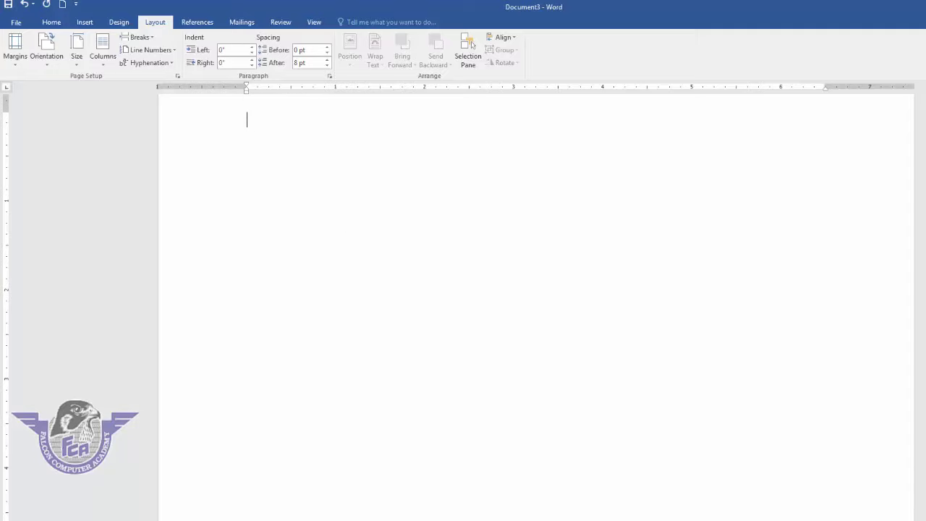
{"action": "type", "text": "="}
{"action": "type", "text": "rand()"}
{"action": "key", "text": "Return"}
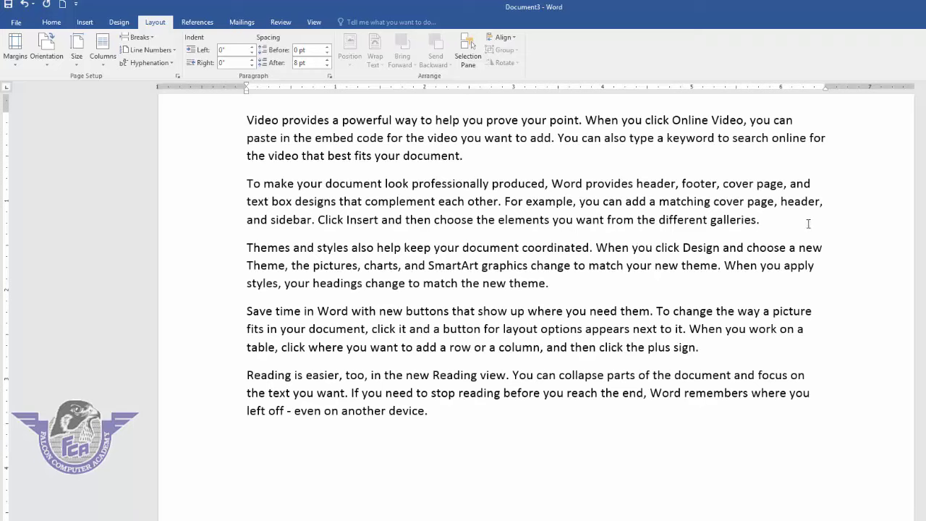
Step: Indent the second paragraph 1.9" from the left
{"action": "mouse_move", "coordinate": [759, 220]}
{"action": "left_mouse_down"}
{"action": "mouse_move", "coordinate": [231, 173]}
{"action": "mouse_move", "coordinate": [219, 189]}
{"action": "left_mouse_up"}
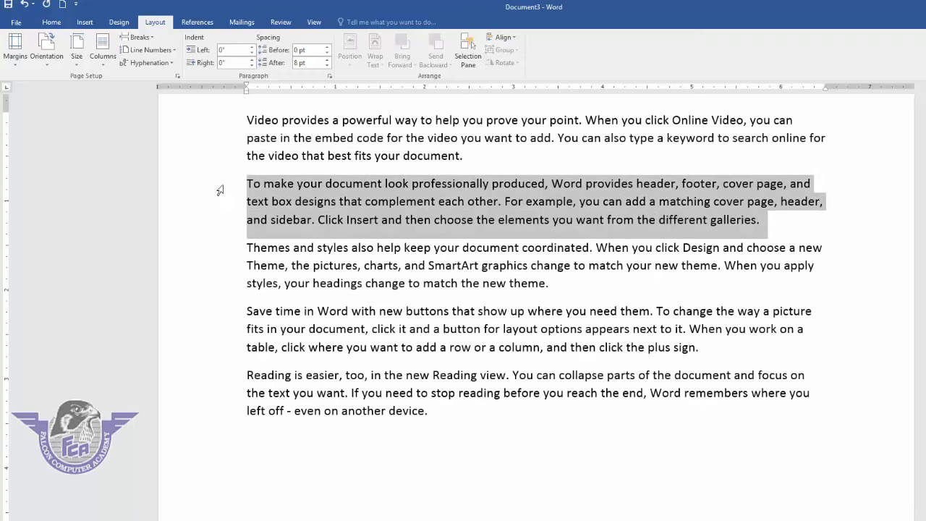
{"action": "left_click", "coordinate": [253, 48]}
{"action": "left_click", "coordinate": [253, 48]}
{"action": "left_click", "coordinate": [253, 48]}
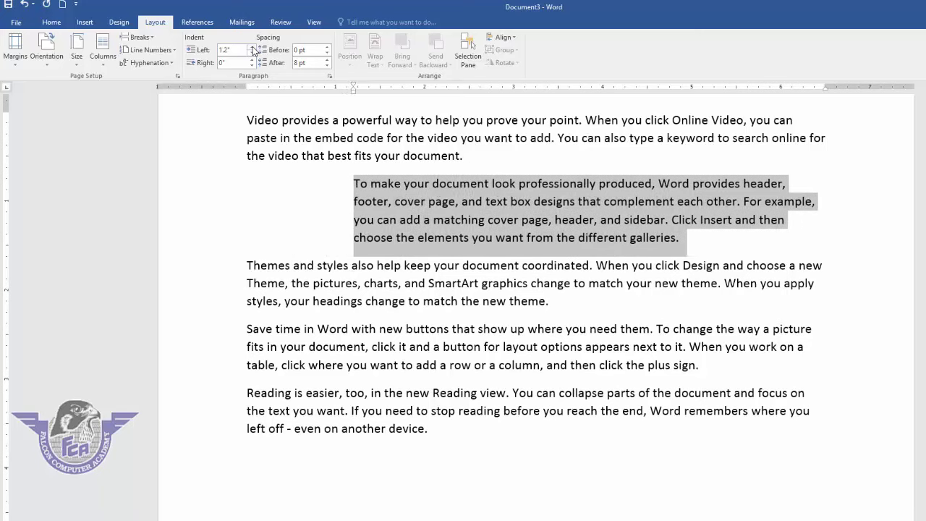
{"action": "left_click", "coordinate": [252, 47]}
{"action": "left_click", "coordinate": [253, 48]}
{"action": "left_click", "coordinate": [253, 48]}
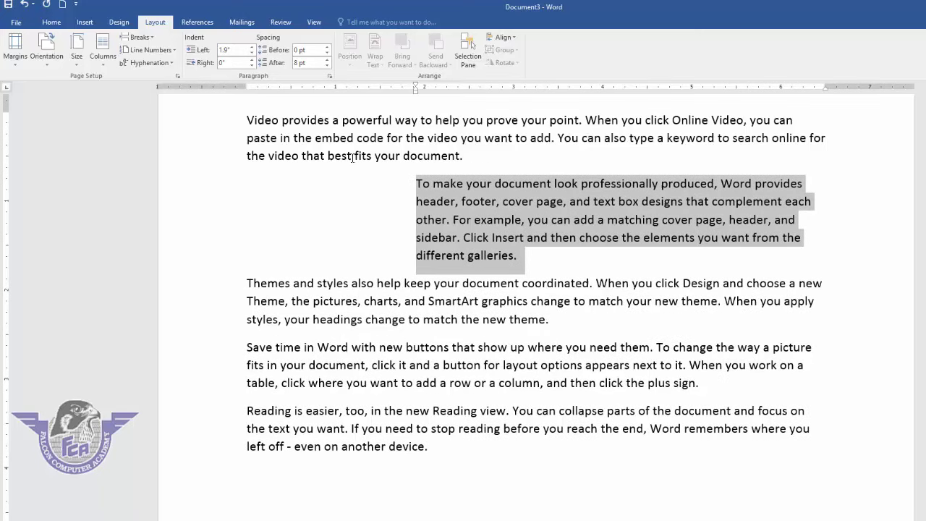
{"action": "left_click", "coordinate": [348, 209]}
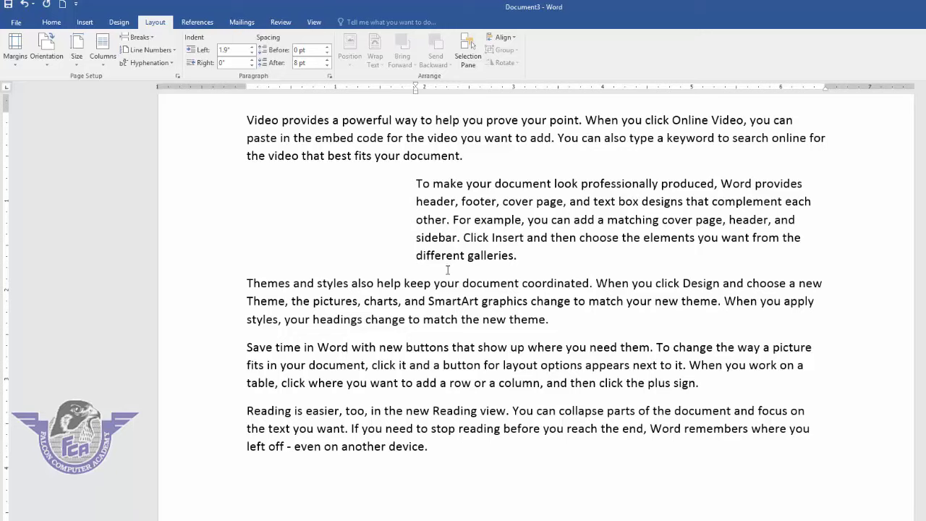
Step: Select the last three paragraphs and return their Spacing Before to 0 pt
{"action": "left_click_drag", "start_coordinate": [432, 449], "coordinate": [227, 288]}
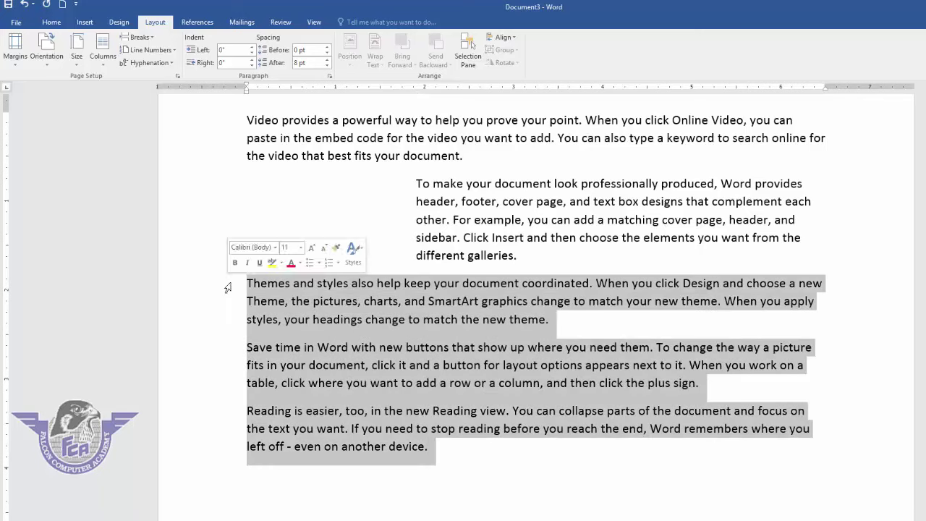
{"action": "left_click", "coordinate": [327, 47]}
{"action": "left_click", "coordinate": [327, 47]}
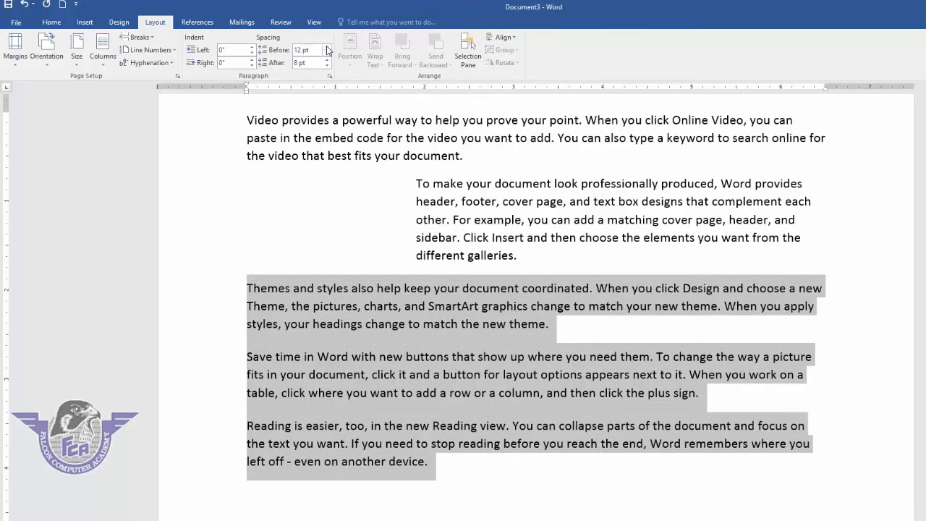
{"action": "left_click", "coordinate": [327, 47]}
{"action": "left_click", "coordinate": [327, 47]}
{"action": "left_click", "coordinate": [327, 47]}
{"action": "left_click", "coordinate": [327, 47]}
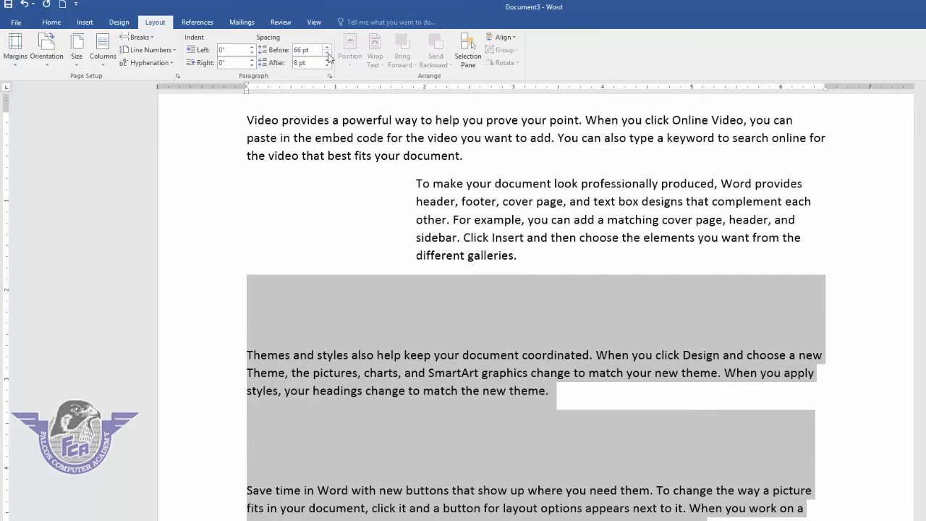
{"action": "left_click", "coordinate": [327, 55]}
{"action": "left_click", "coordinate": [327, 56]}
{"action": "left_click", "coordinate": [327, 55]}
{"action": "left_click", "coordinate": [327, 55]}
{"action": "left_click", "coordinate": [327, 56]}
{"action": "left_click", "coordinate": [327, 56]}
{"action": "left_click", "coordinate": [327, 56]}
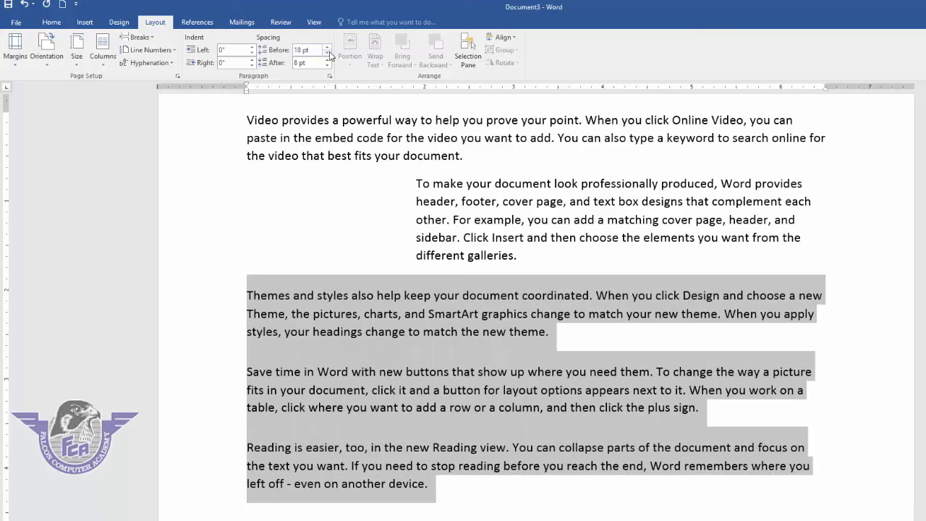
{"action": "left_click", "coordinate": [327, 55]}
{"action": "left_click", "coordinate": [327, 56]}
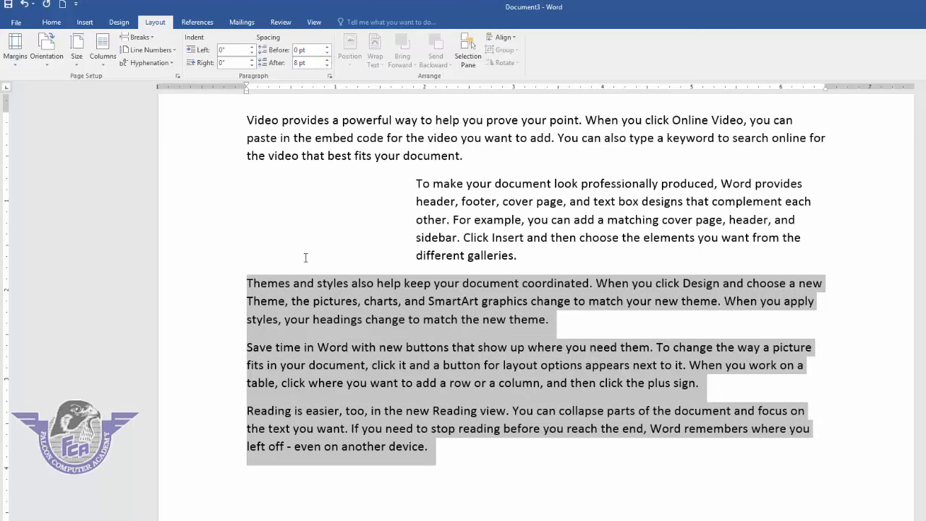
Step: Set Spacing After to 54 pt for the selected paragraphs
{"action": "left_click", "coordinate": [327, 66]}
{"action": "left_click", "coordinate": [327, 66]}
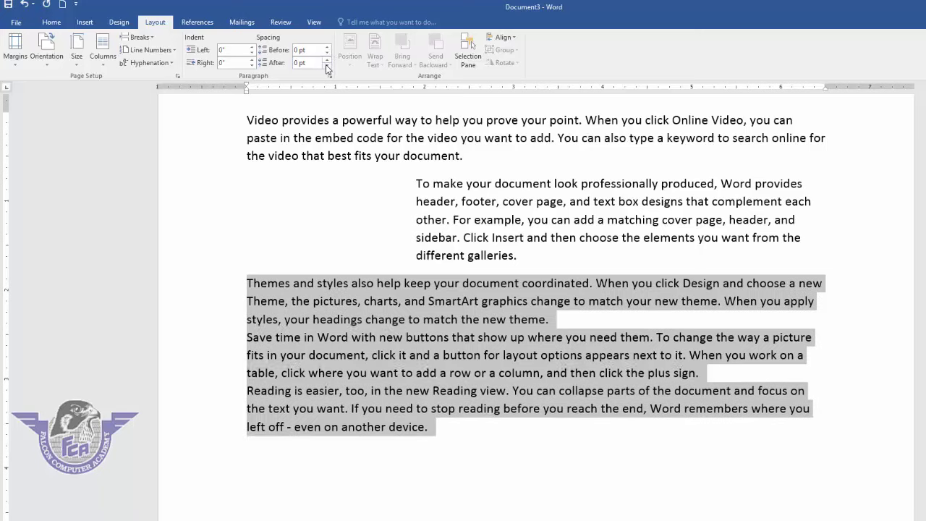
{"action": "left_click", "coordinate": [327, 66]}
{"action": "left_click", "coordinate": [328, 59]}
{"action": "left_click", "coordinate": [328, 59]}
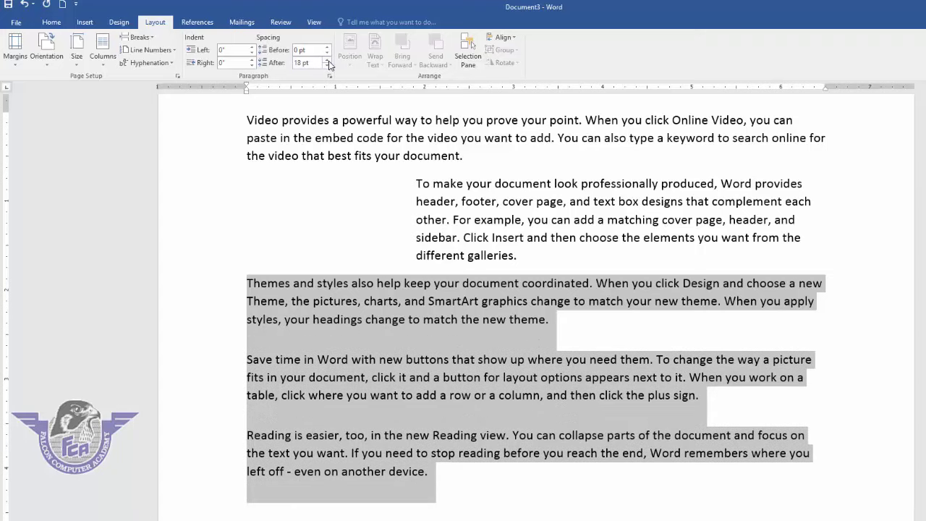
{"action": "left_click", "coordinate": [328, 59]}
{"action": "left_click", "coordinate": [328, 59]}
{"action": "left_click", "coordinate": [327, 59]}
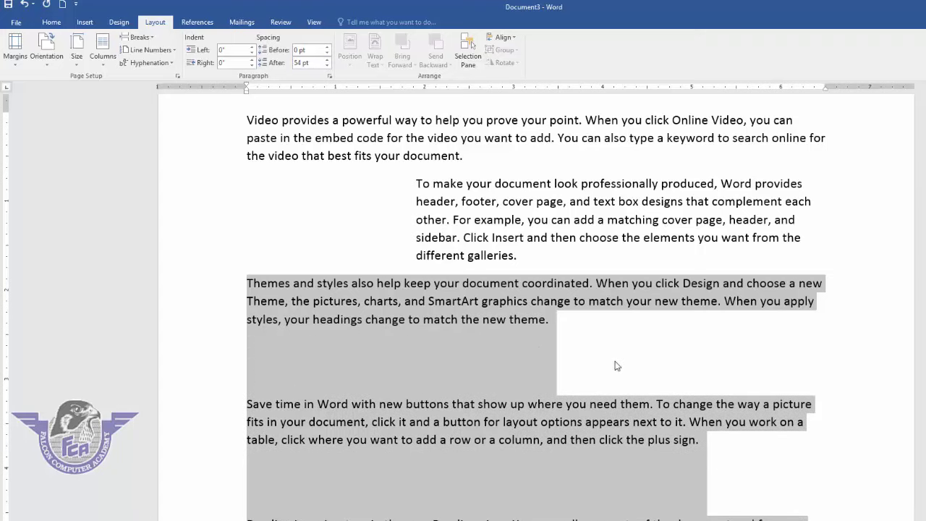
{"action": "left_click", "coordinate": [405, 303]}
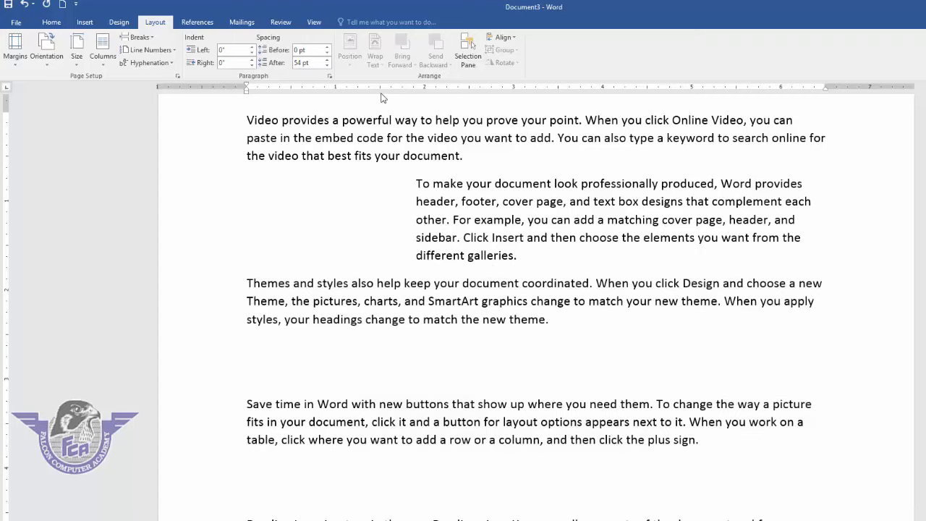